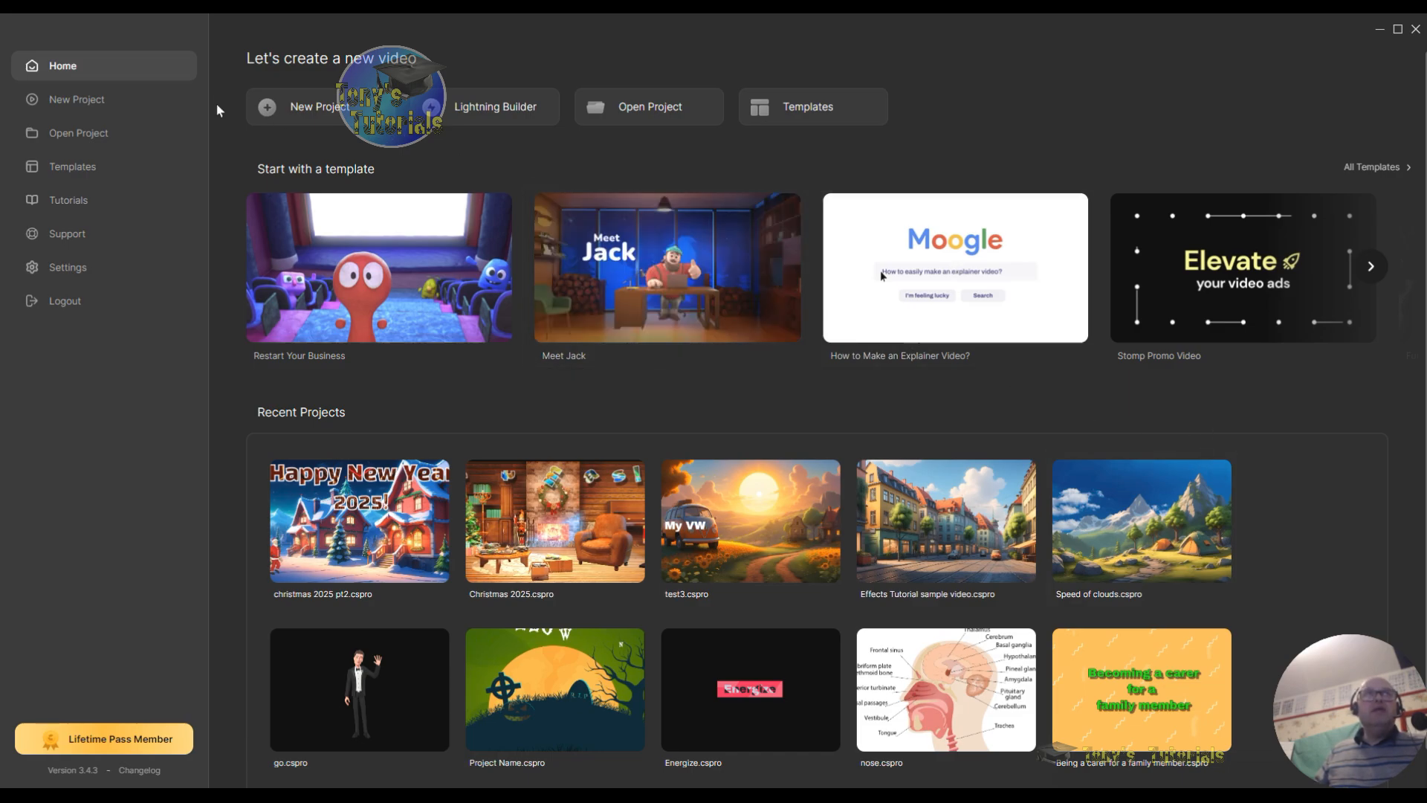
Step: Create a new project and add the Trustpilot review element from the Social Media elements to the canvas
{"action": "left_click", "coordinate": [165, 109]}
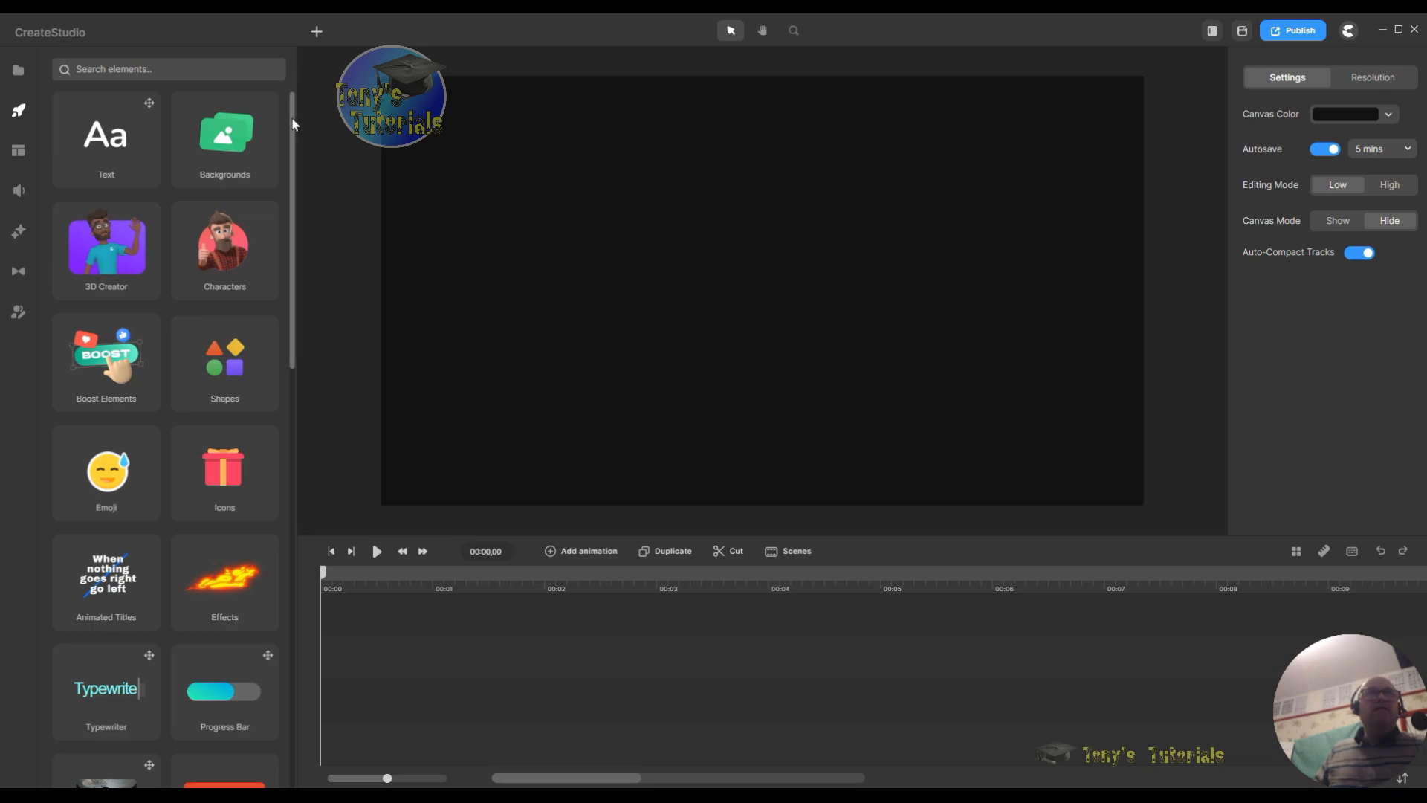
{"action": "left_click_drag", "start_coordinate": [292, 124], "coordinate": [280, 408]}
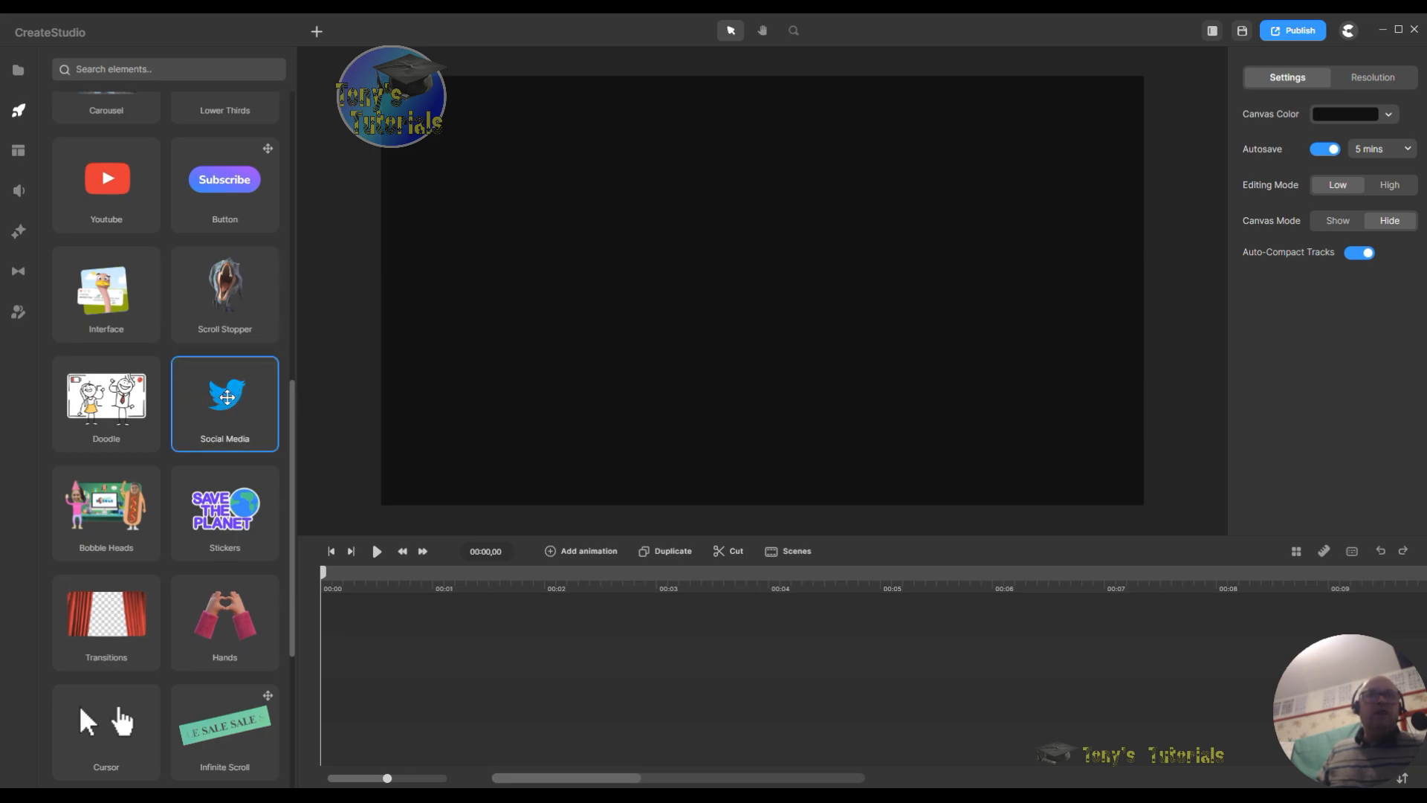
{"action": "left_click", "coordinate": [227, 397]}
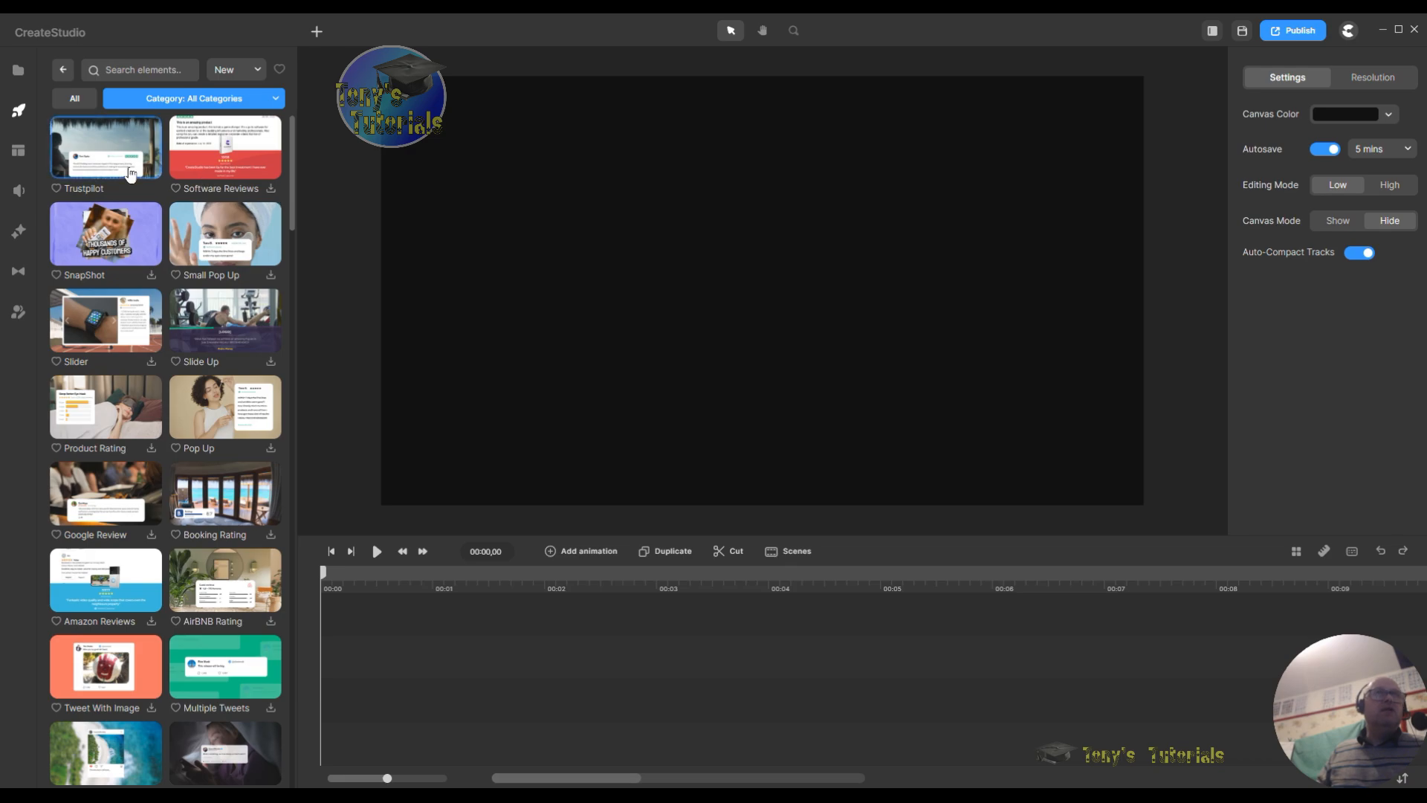
{"action": "left_click_drag", "start_coordinate": [108, 148], "coordinate": [748, 278]}
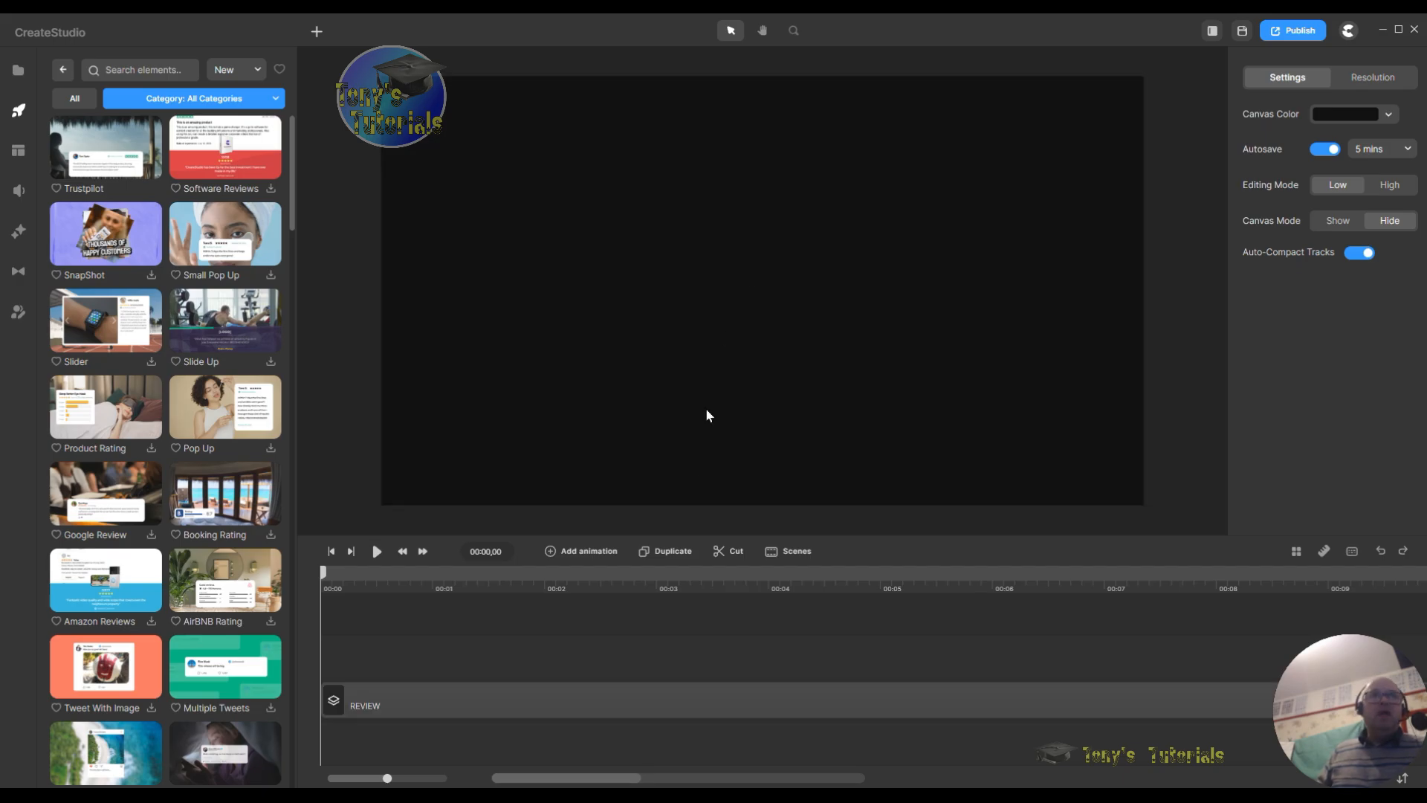
Step: Play the review animation and scrub through it from the start to about 7 seconds
{"action": "left_click", "coordinate": [377, 551]}
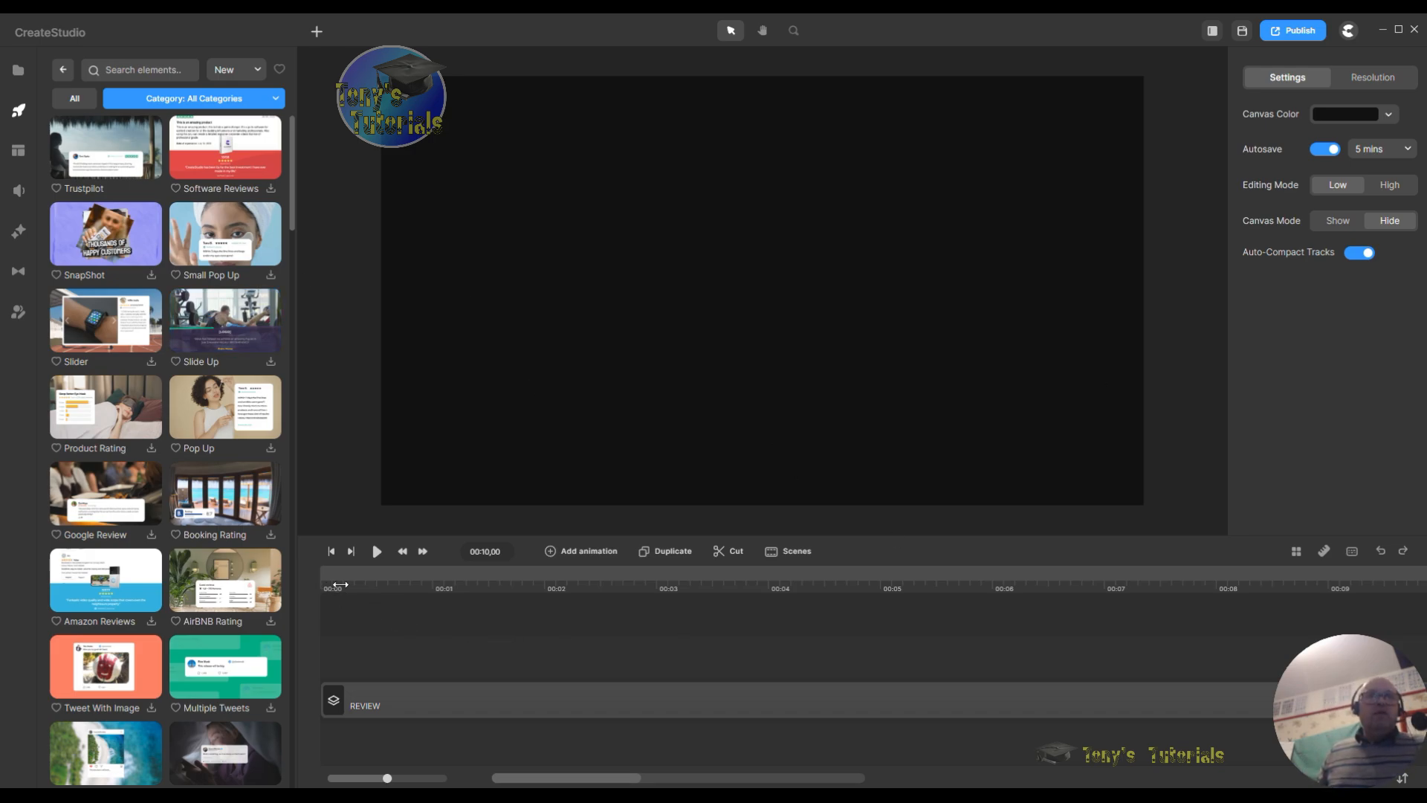
{"action": "left_click", "coordinate": [342, 585]}
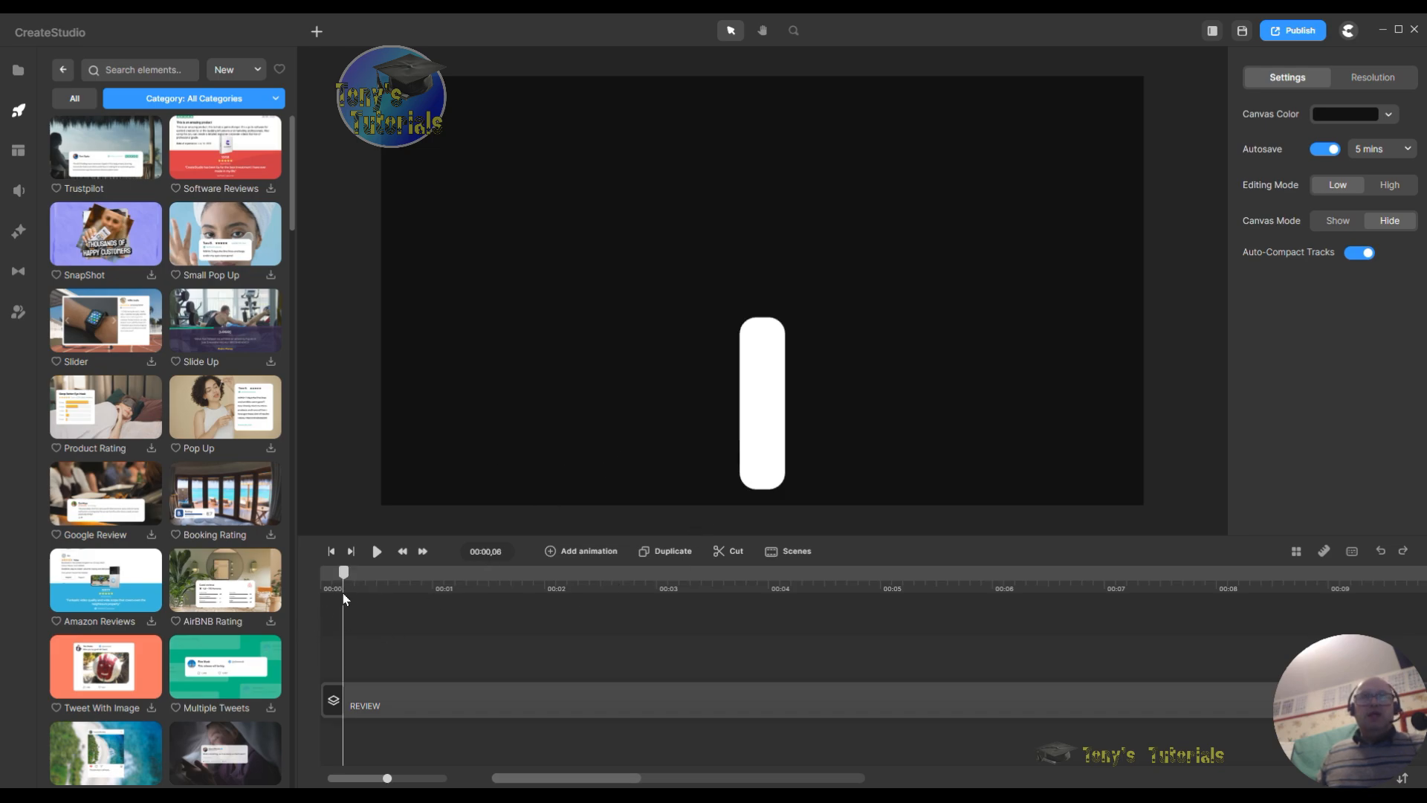
{"action": "left_click_drag", "start_coordinate": [343, 573], "coordinate": [558, 587]}
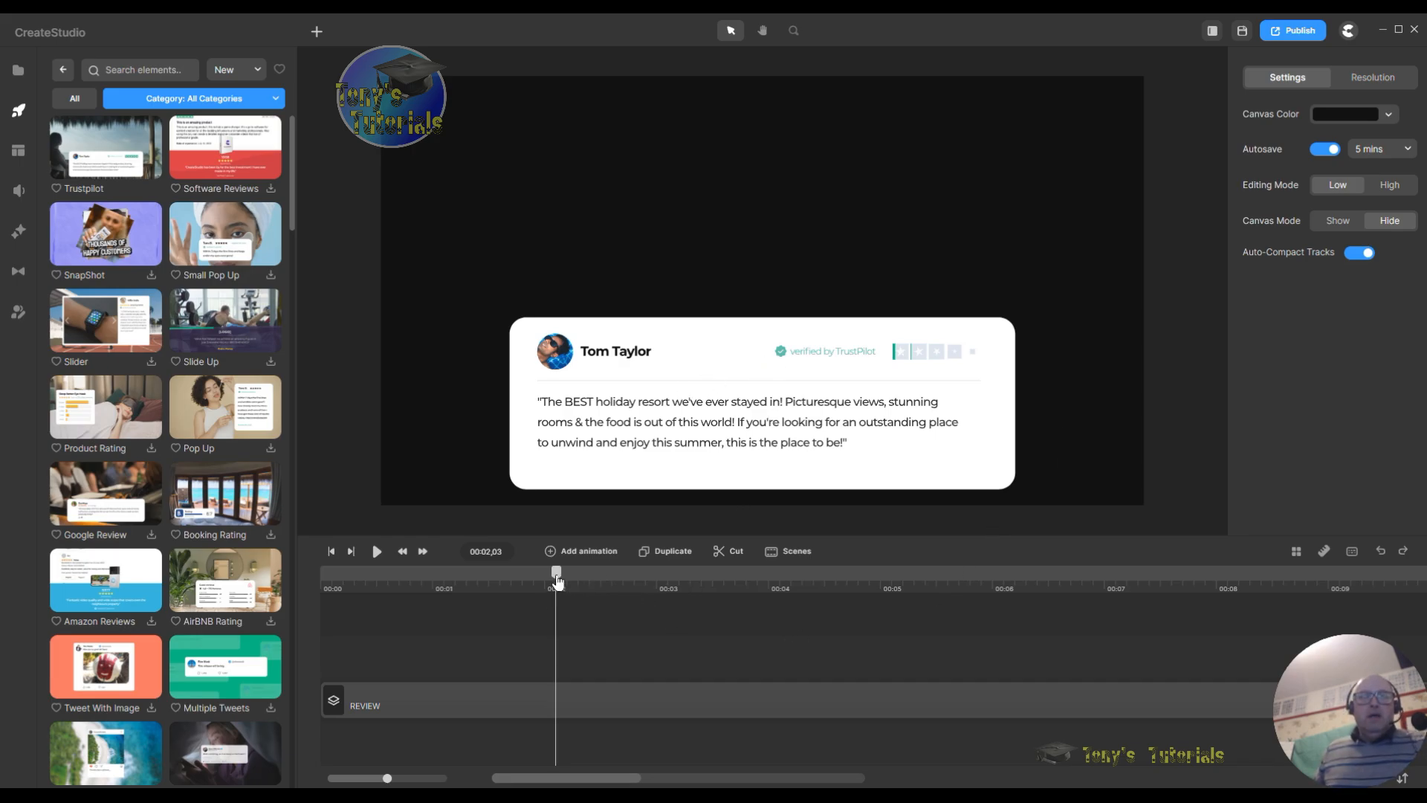
{"action": "left_click_drag", "start_coordinate": [558, 581], "coordinate": [1137, 577]}
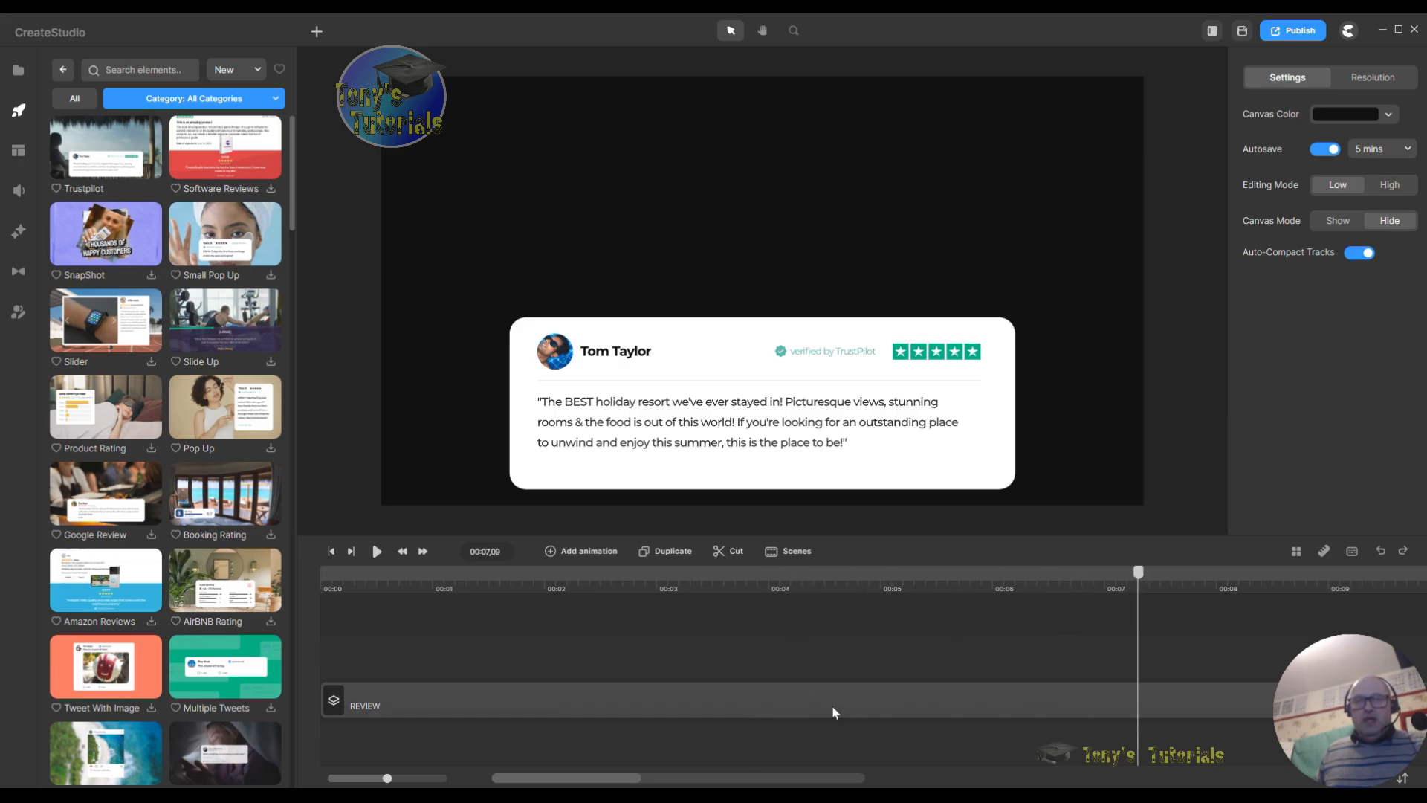
Step: Move the playhead to 9 seconds and delete the Bottom exit animation at the end of the review clip
{"action": "left_click_drag", "start_coordinate": [584, 779], "coordinate": [606, 778]}
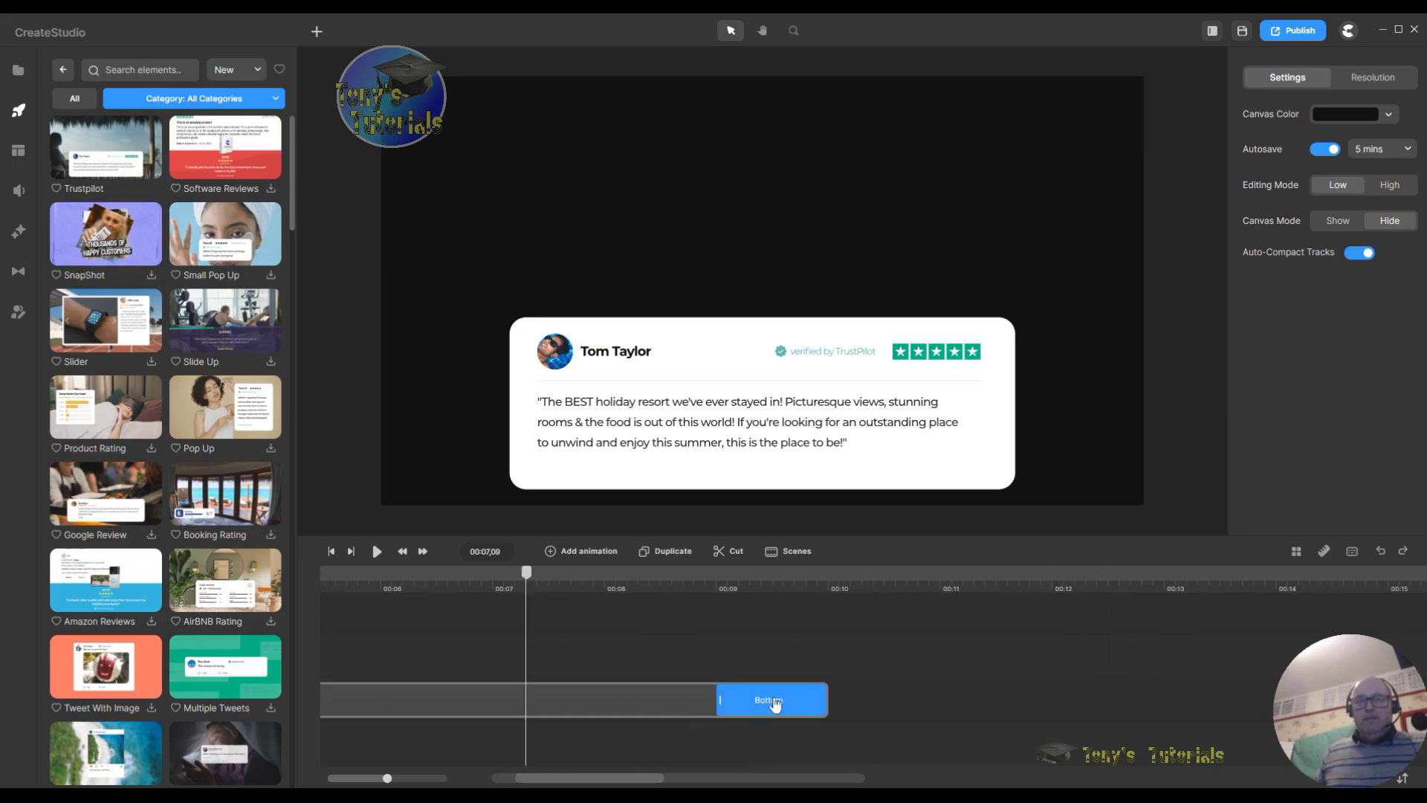
{"action": "left_click_drag", "start_coordinate": [543, 575], "coordinate": [718, 609]}
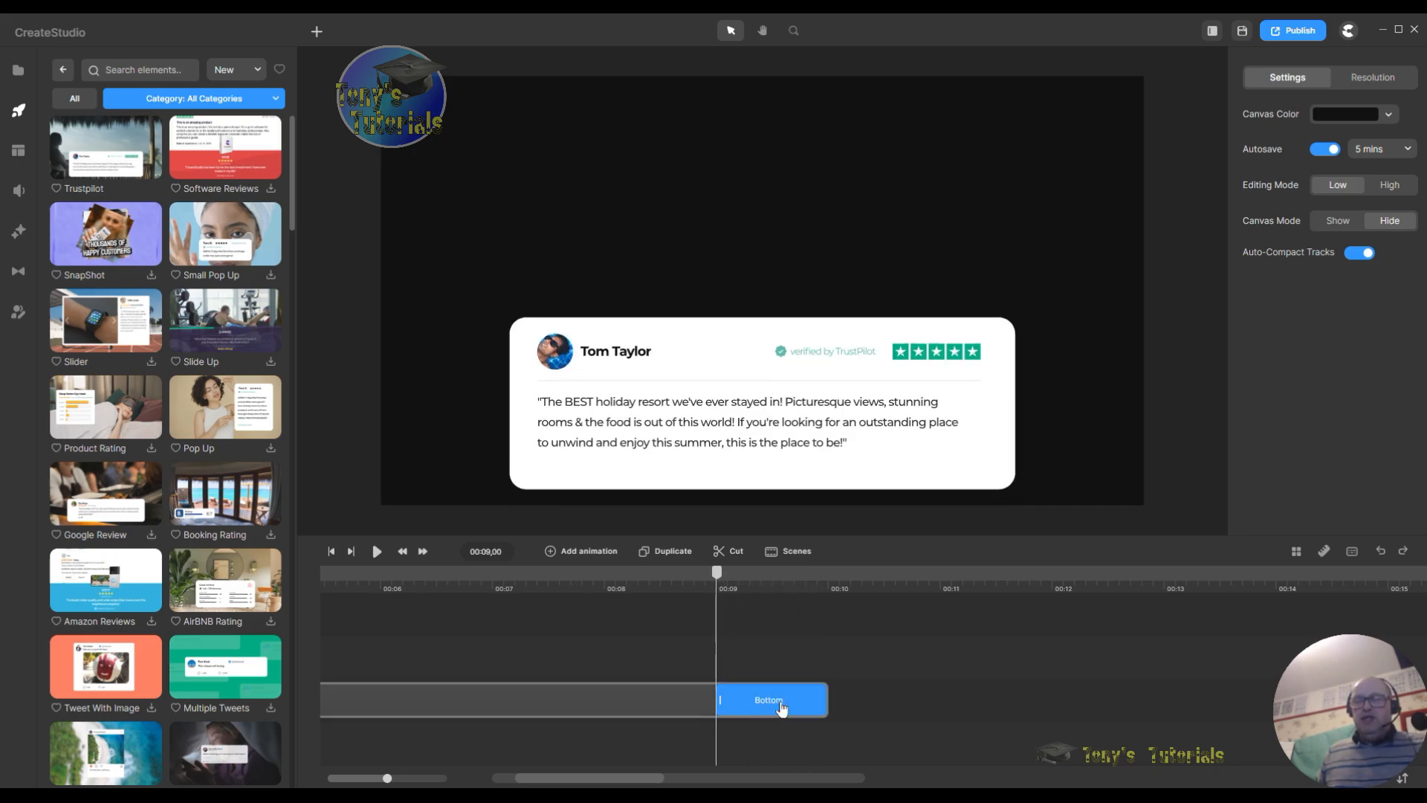
{"action": "right_click", "coordinate": [780, 711]}
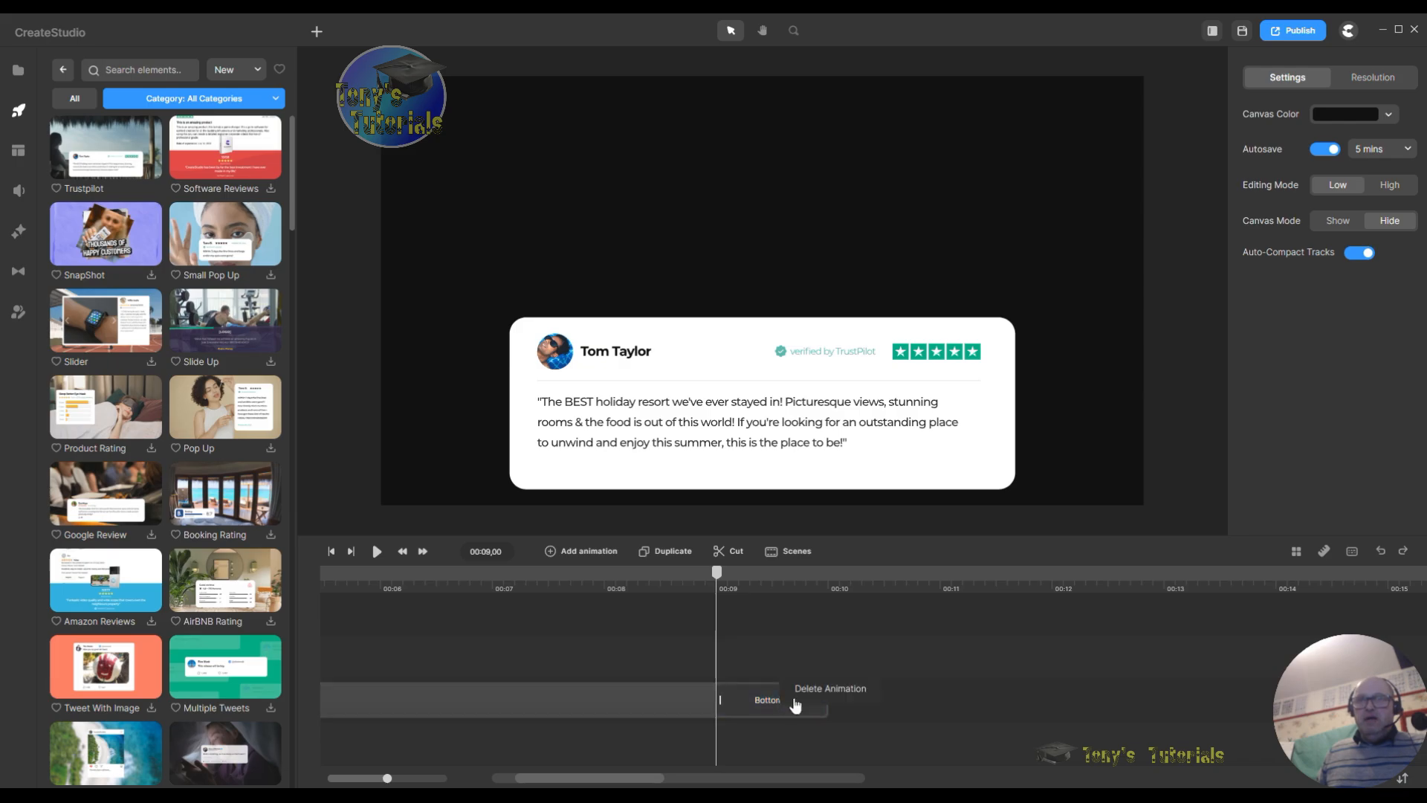
{"action": "left_click", "coordinate": [824, 685]}
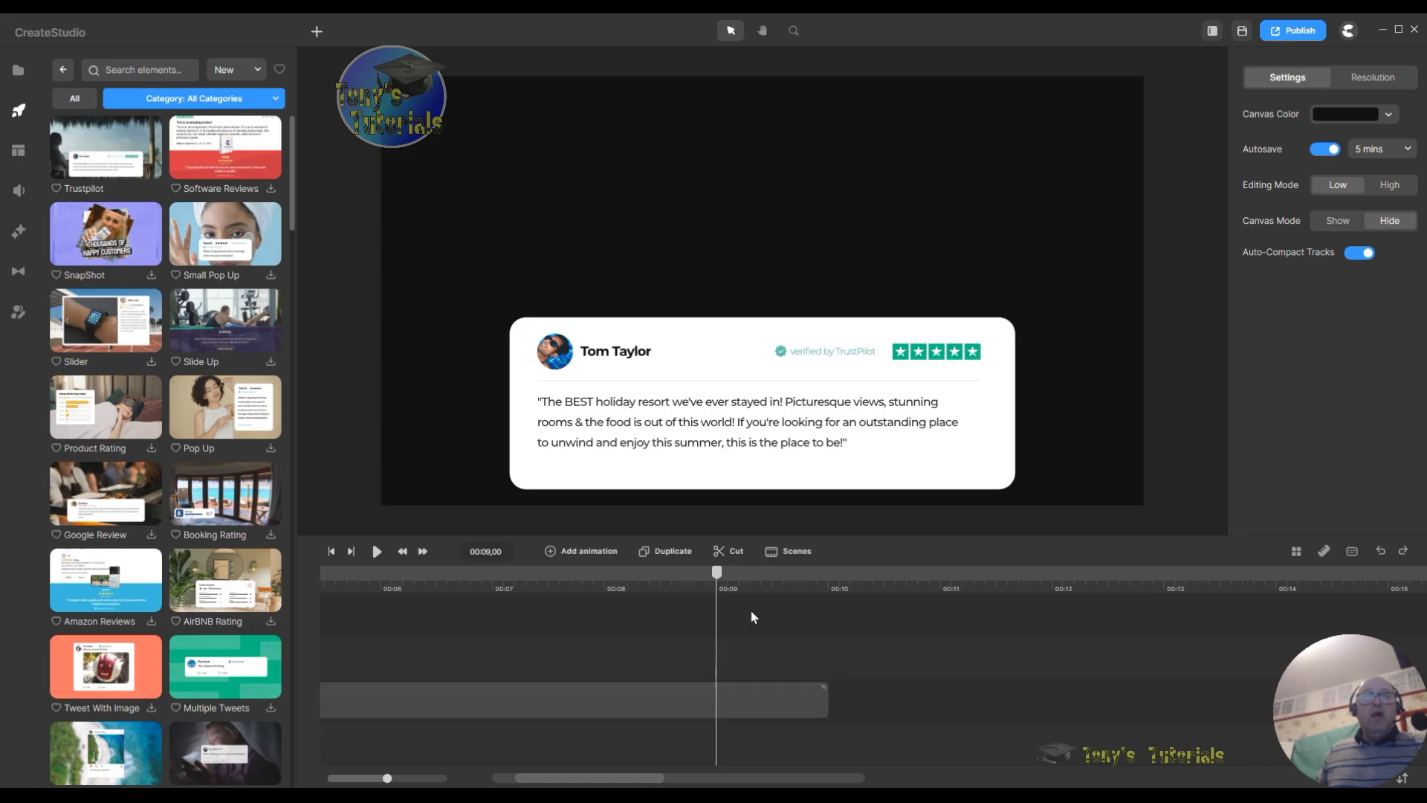
{"action": "right_click", "coordinate": [625, 707]}
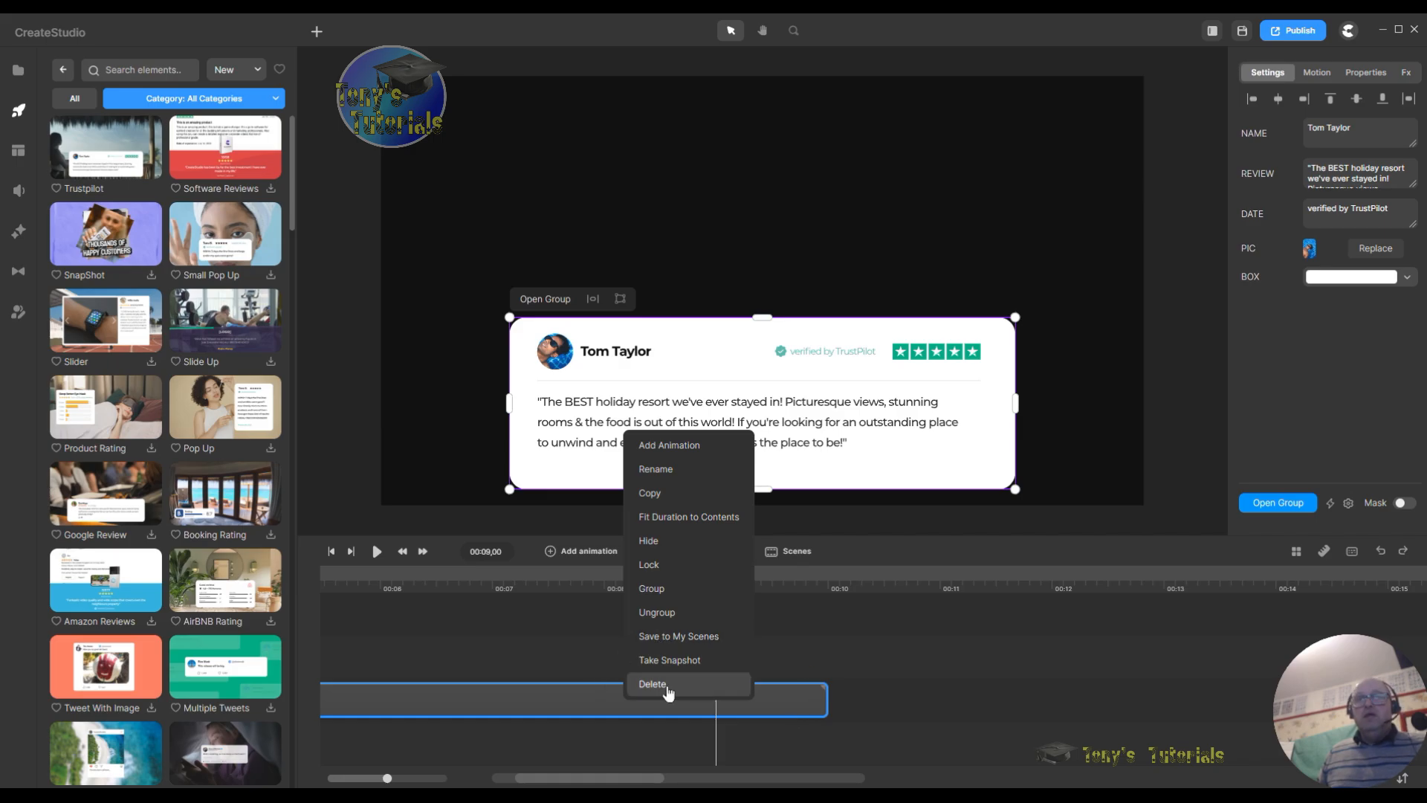
{"action": "left_click", "coordinate": [859, 644]}
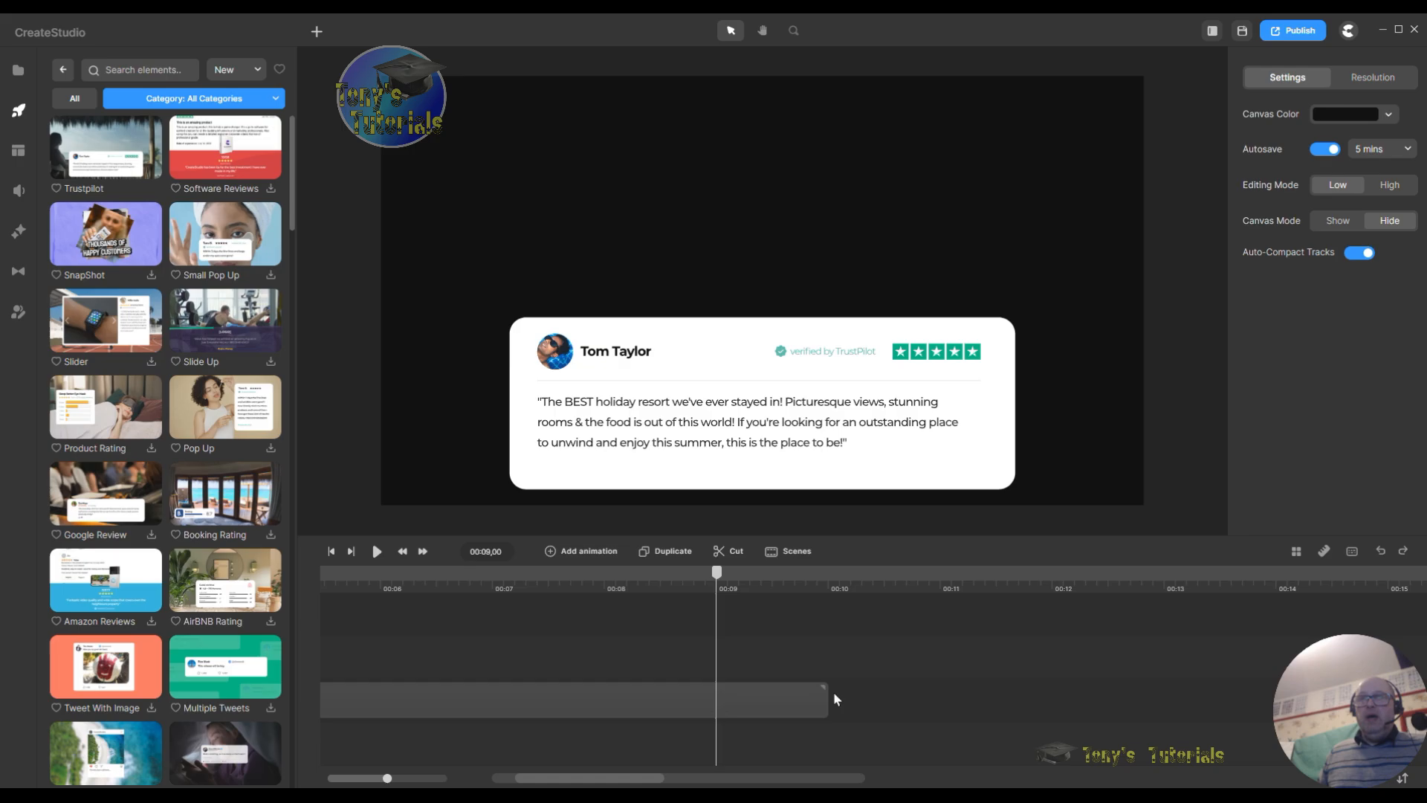
Step: Apply the Bottom position preset as the review clip's Out motion
{"action": "left_click", "coordinate": [767, 714]}
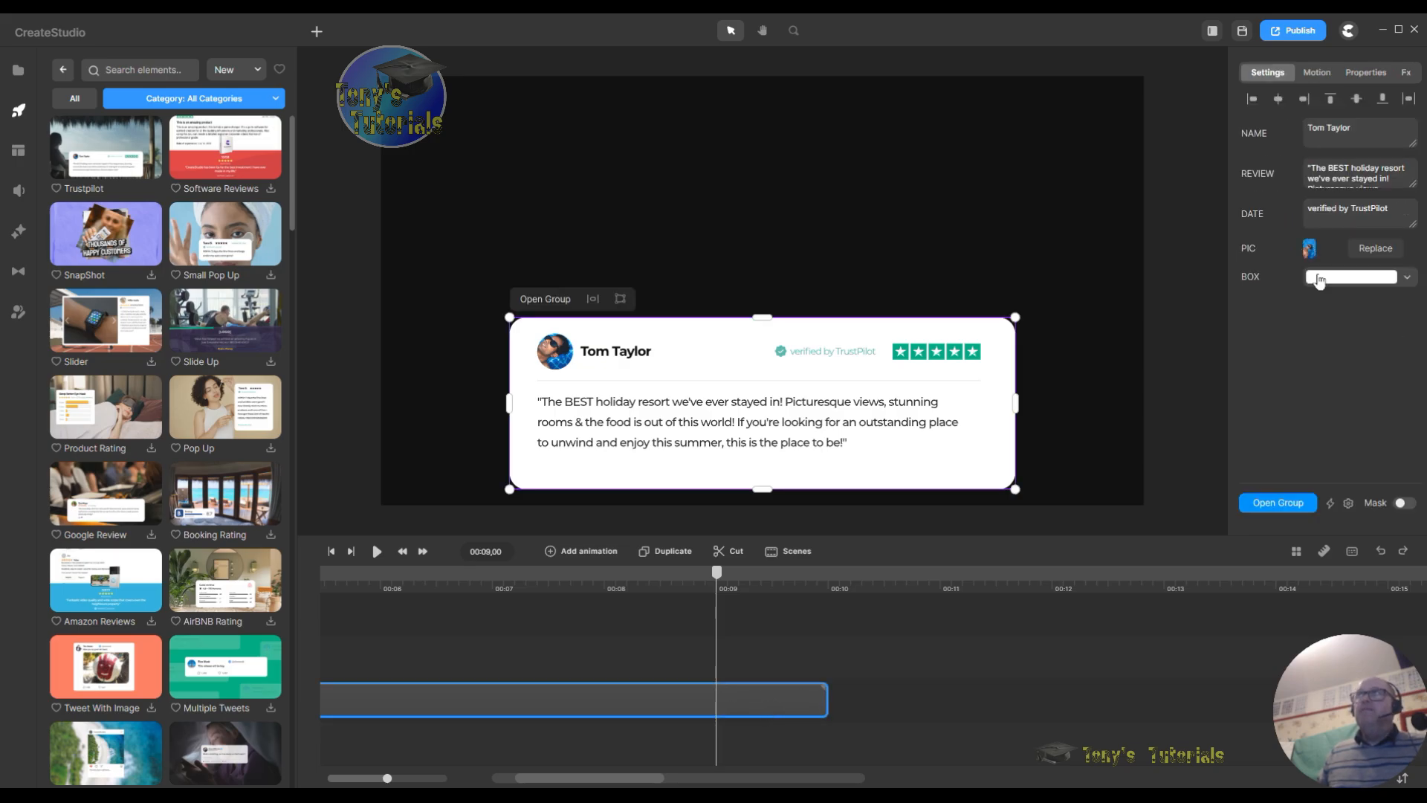
{"action": "left_click", "coordinate": [1320, 75]}
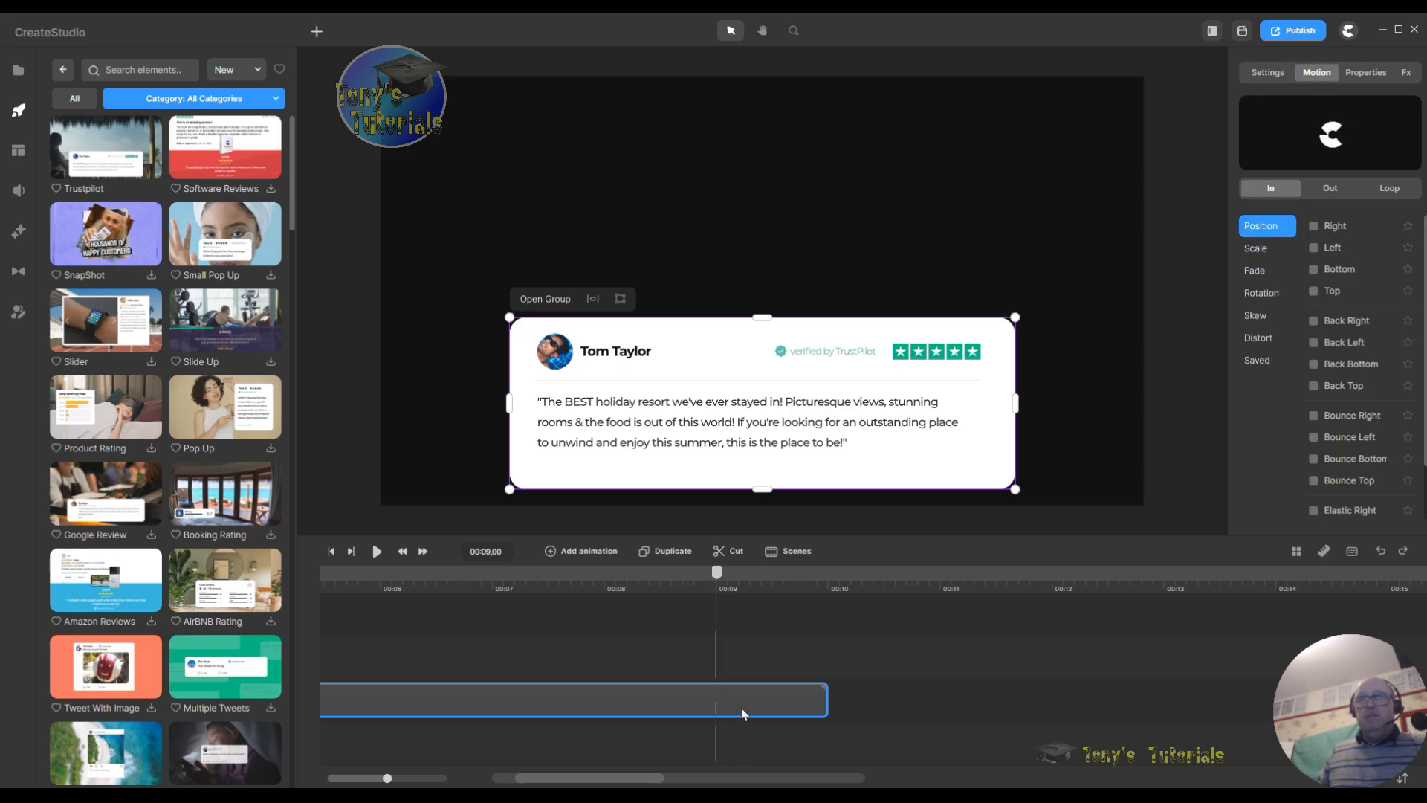
{"action": "left_click", "coordinate": [1331, 191]}
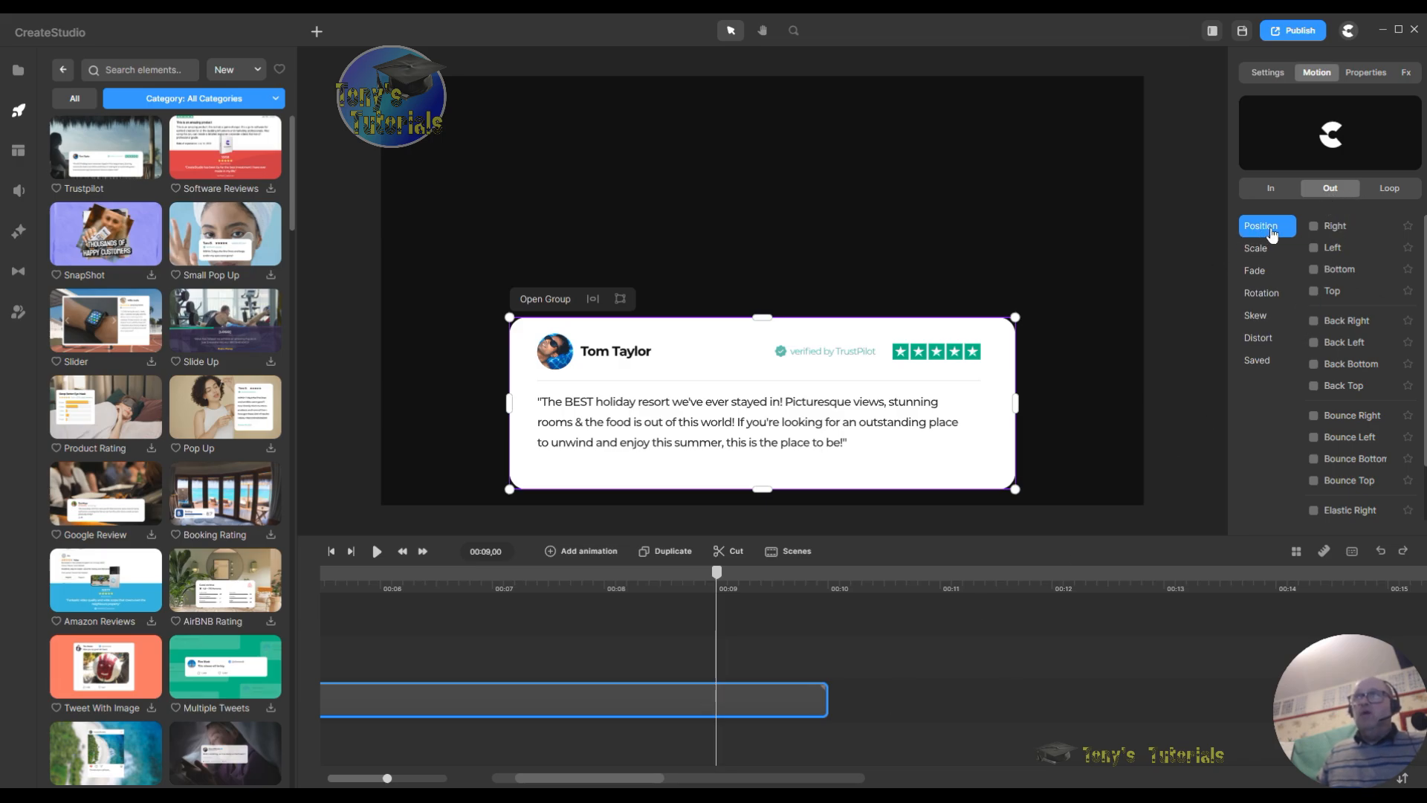
{"action": "left_click", "coordinate": [1313, 270]}
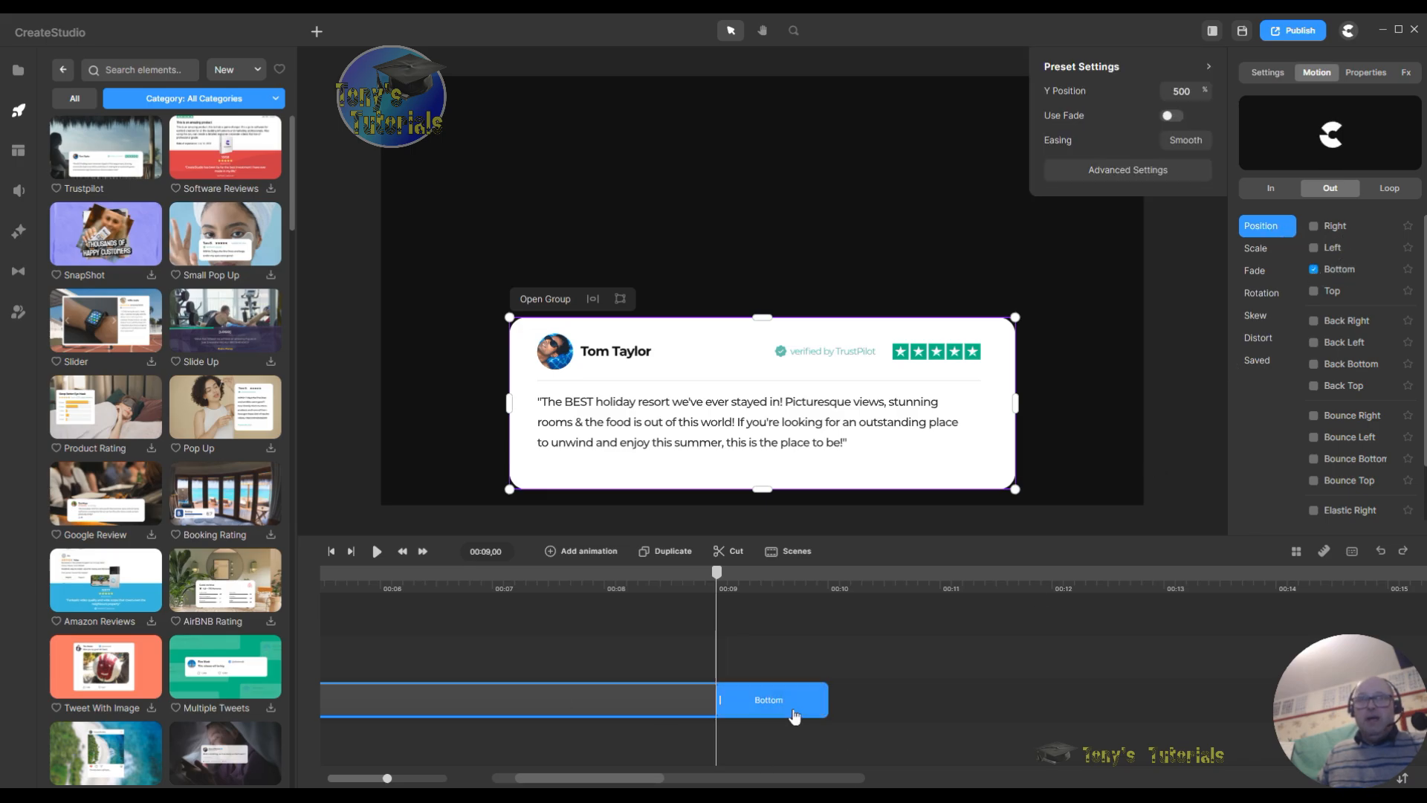
{"action": "left_click_drag", "start_coordinate": [654, 779], "coordinate": [607, 780]}
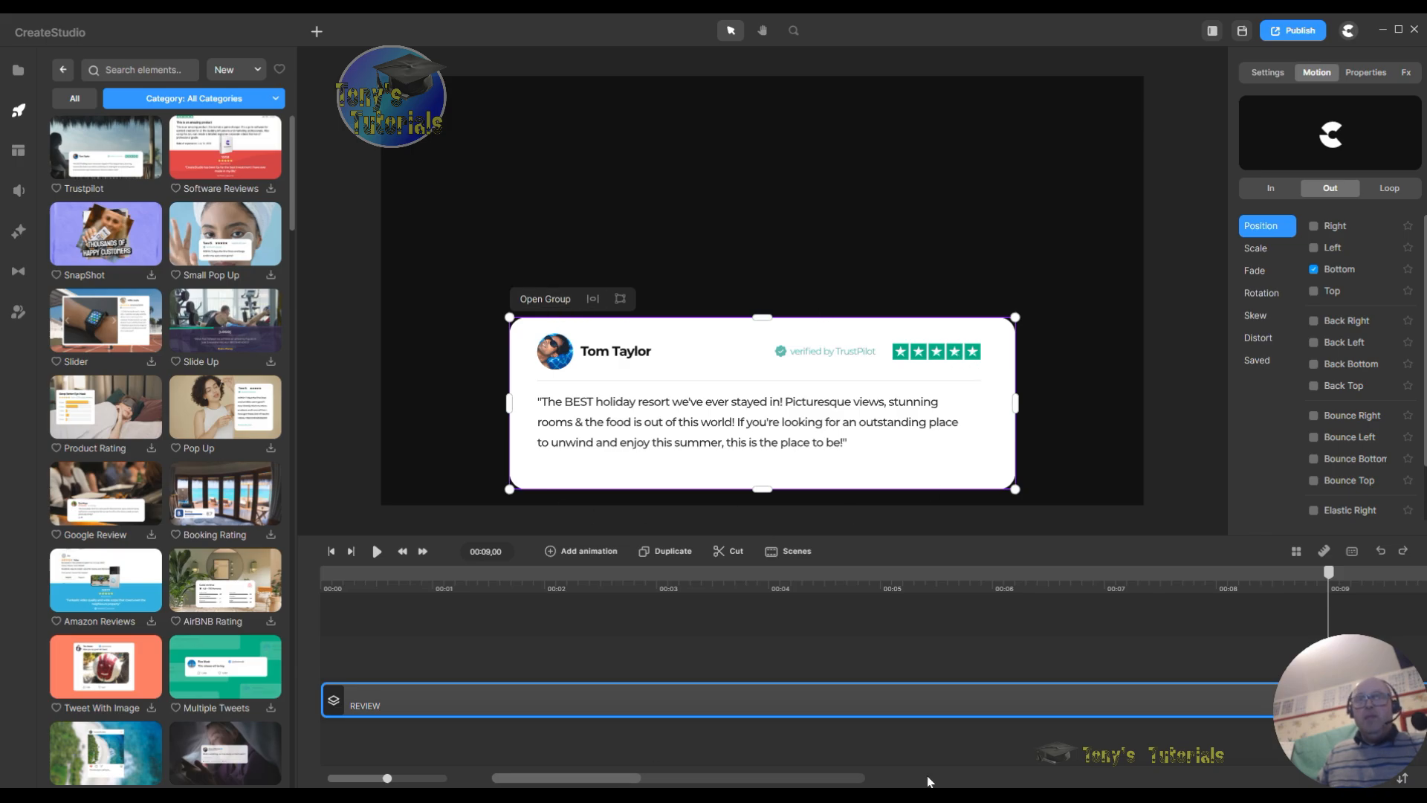
{"action": "left_click", "coordinate": [846, 624]}
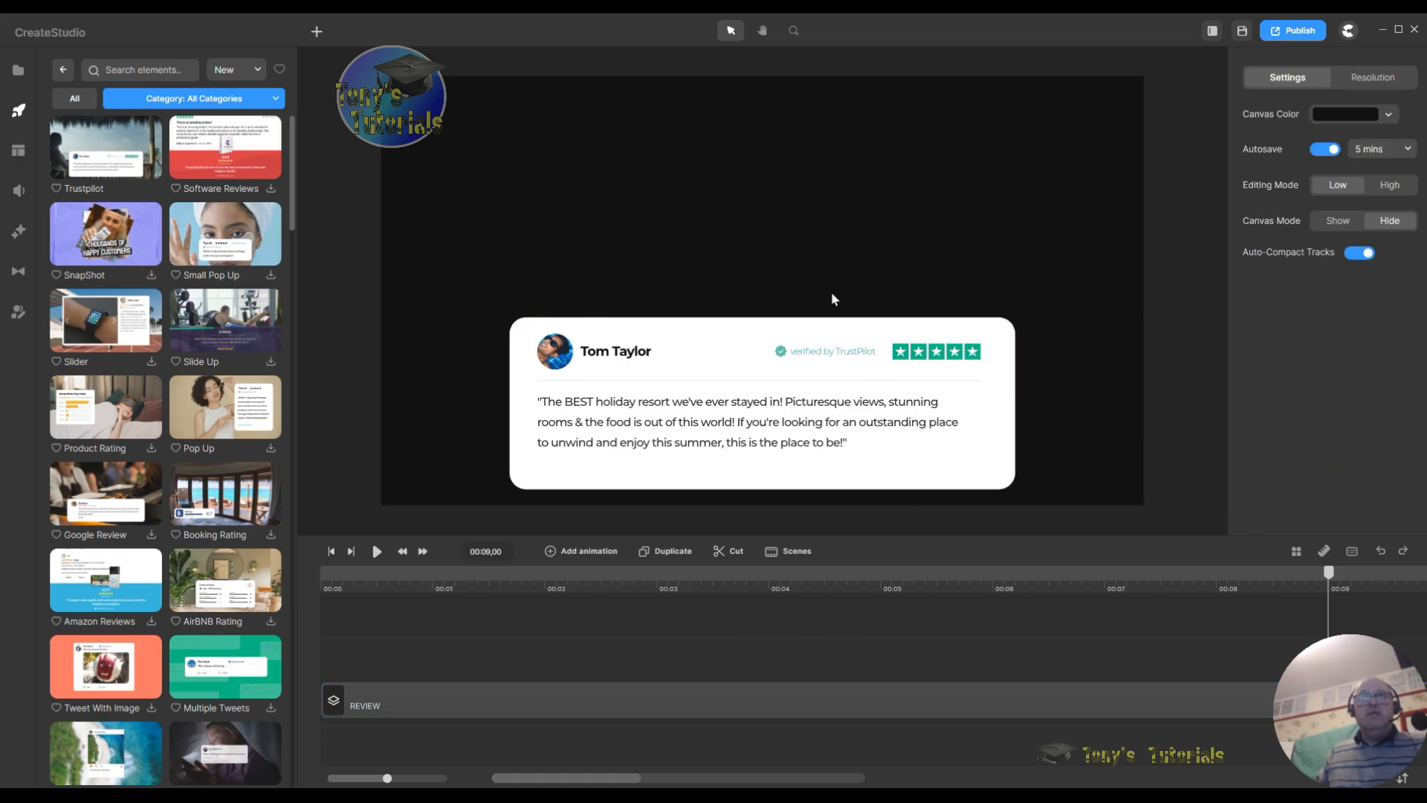
Step: Open the review group and add a yes-check-ok-tick shape at 13% scale between the reviewer's name and the verified badge
{"action": "left_click", "coordinate": [740, 386]}
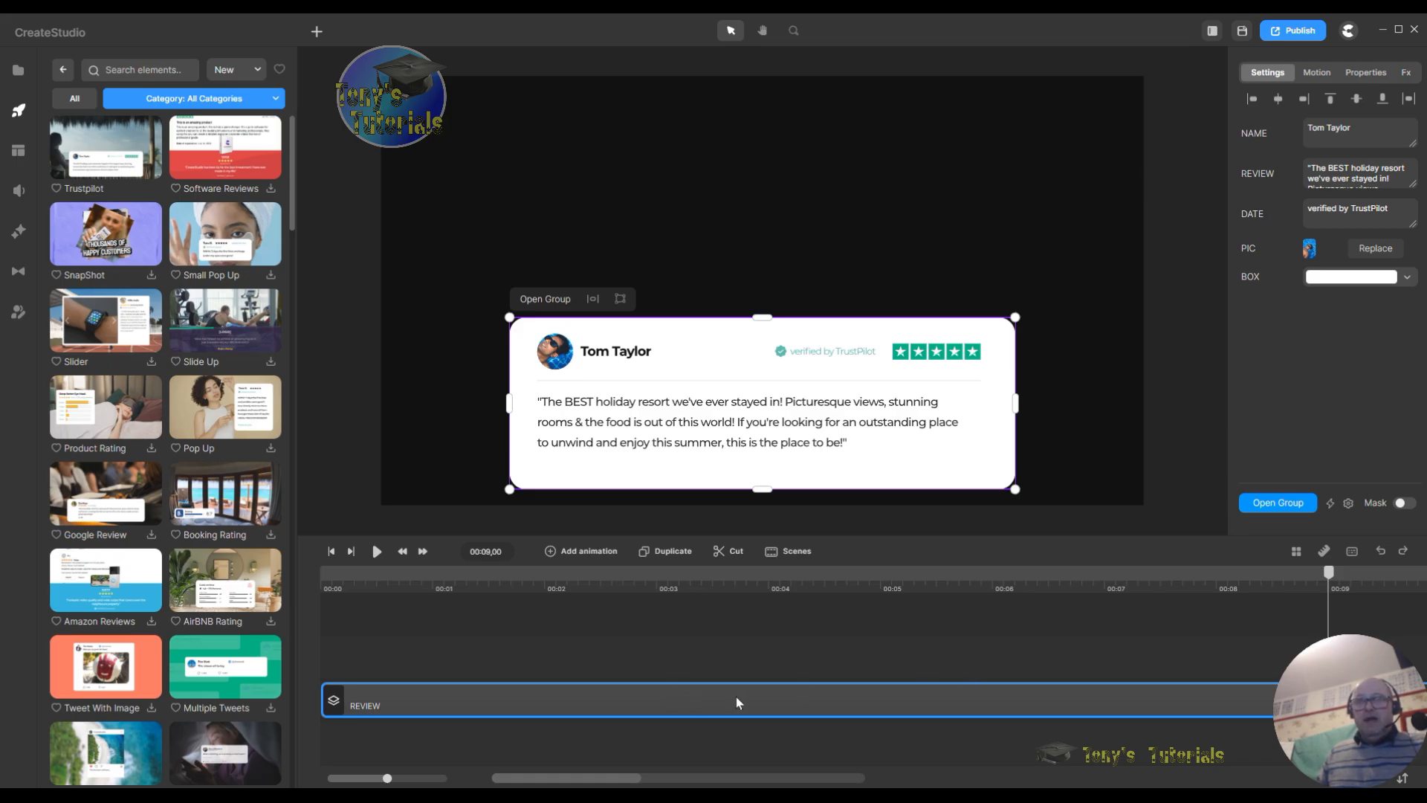
{"action": "double_click", "coordinate": [803, 704]}
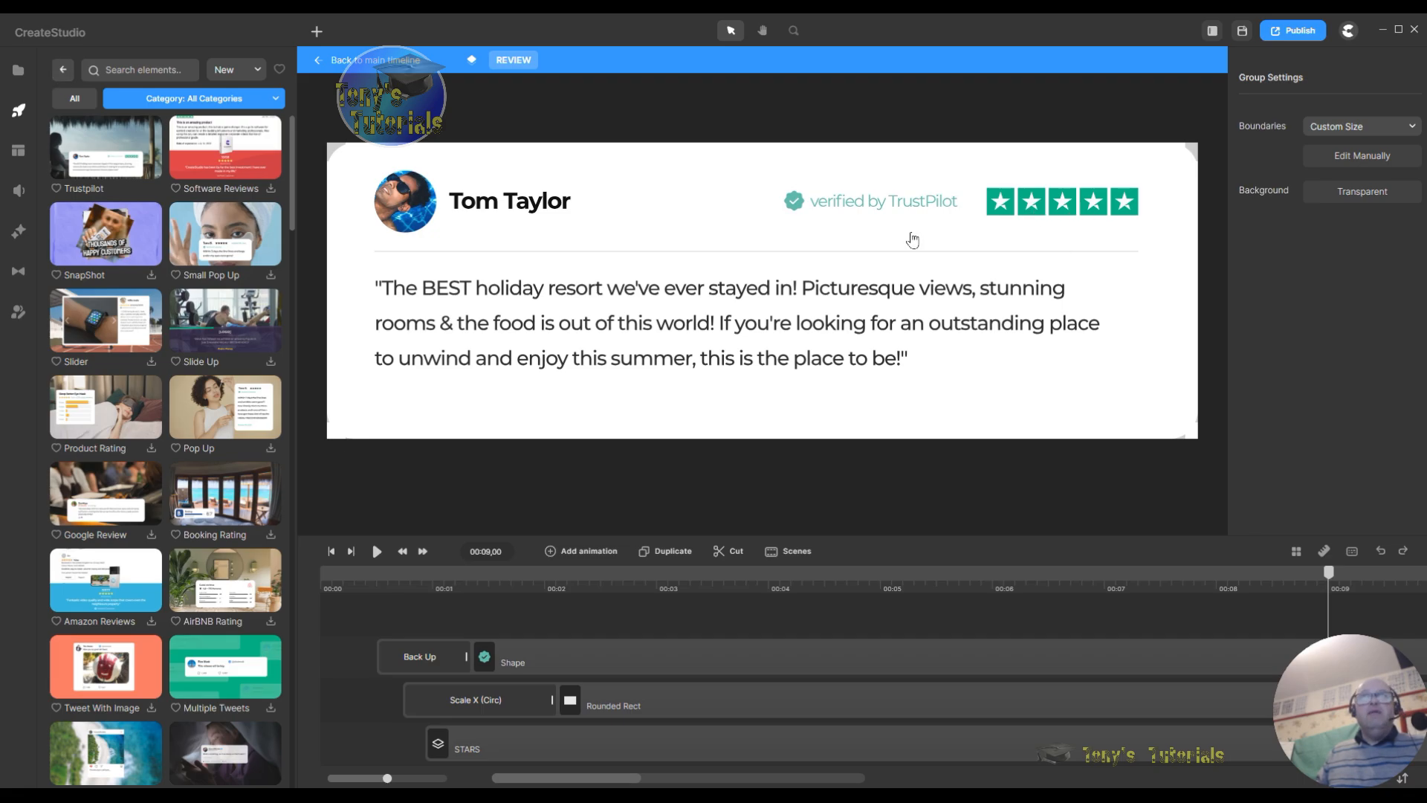
{"action": "left_click", "coordinate": [63, 73]}
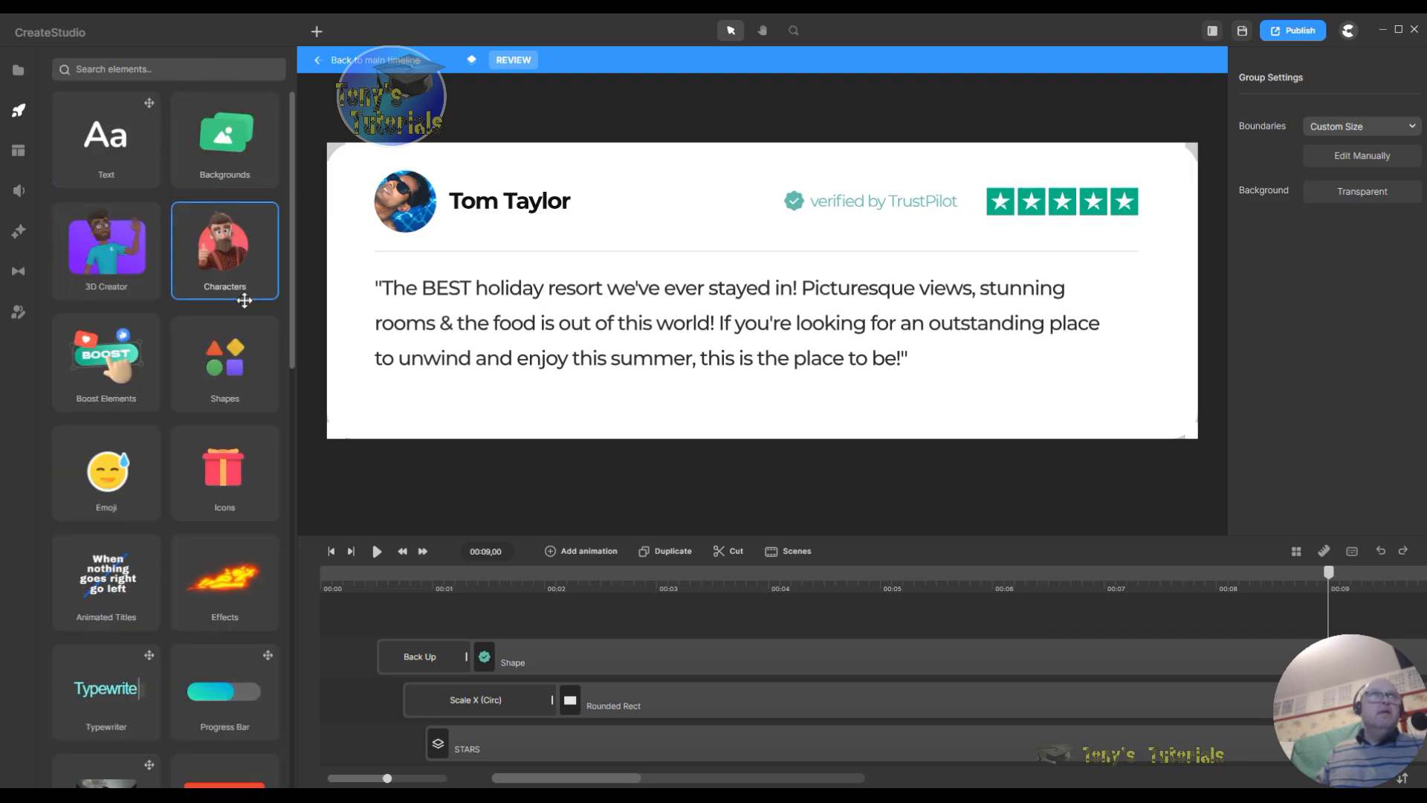
{"action": "left_click", "coordinate": [234, 363]}
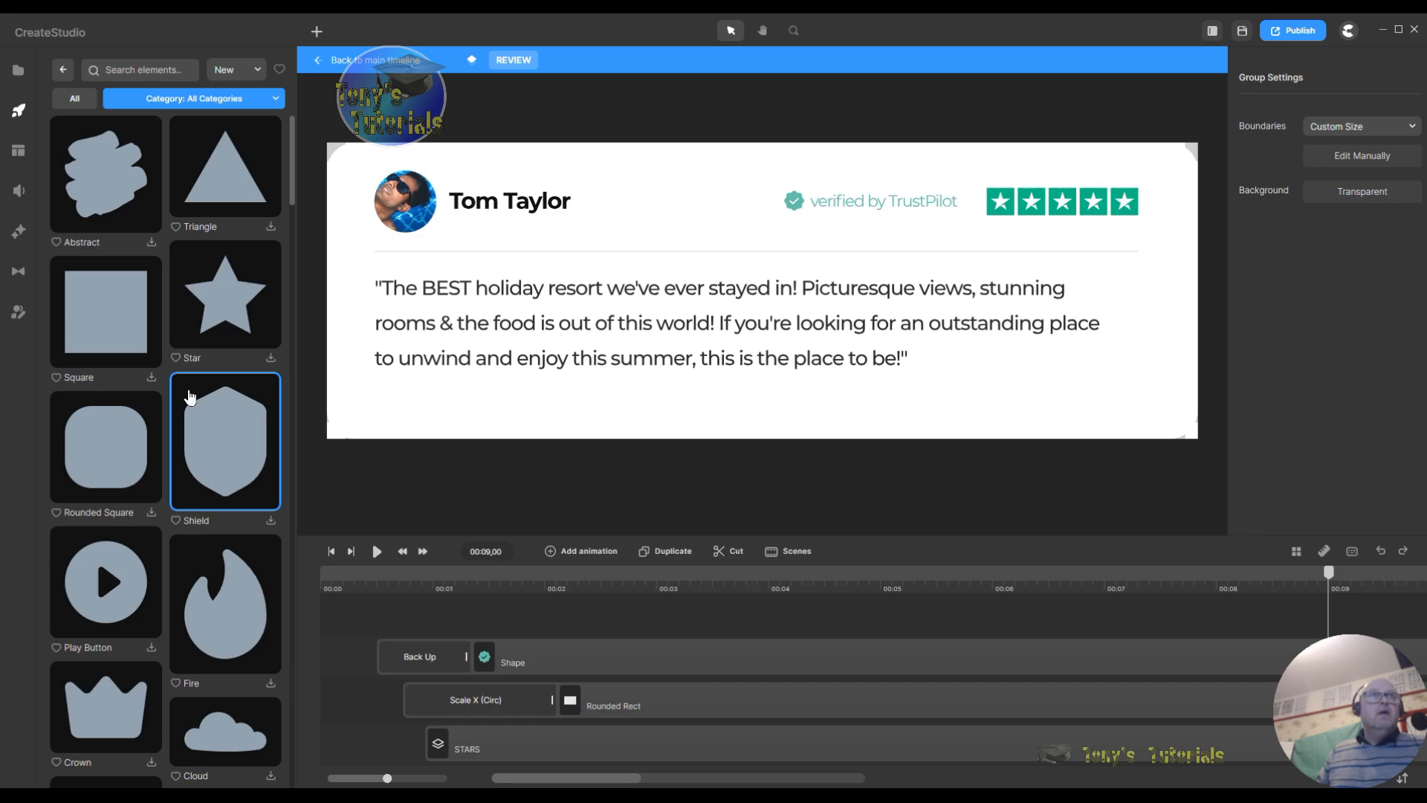
{"action": "scroll", "coordinate": [188, 401], "scroll_direction": "down", "scroll_amount": 10}
{"action": "scroll", "coordinate": [193, 393], "scroll_direction": "down", "scroll_amount": 5}
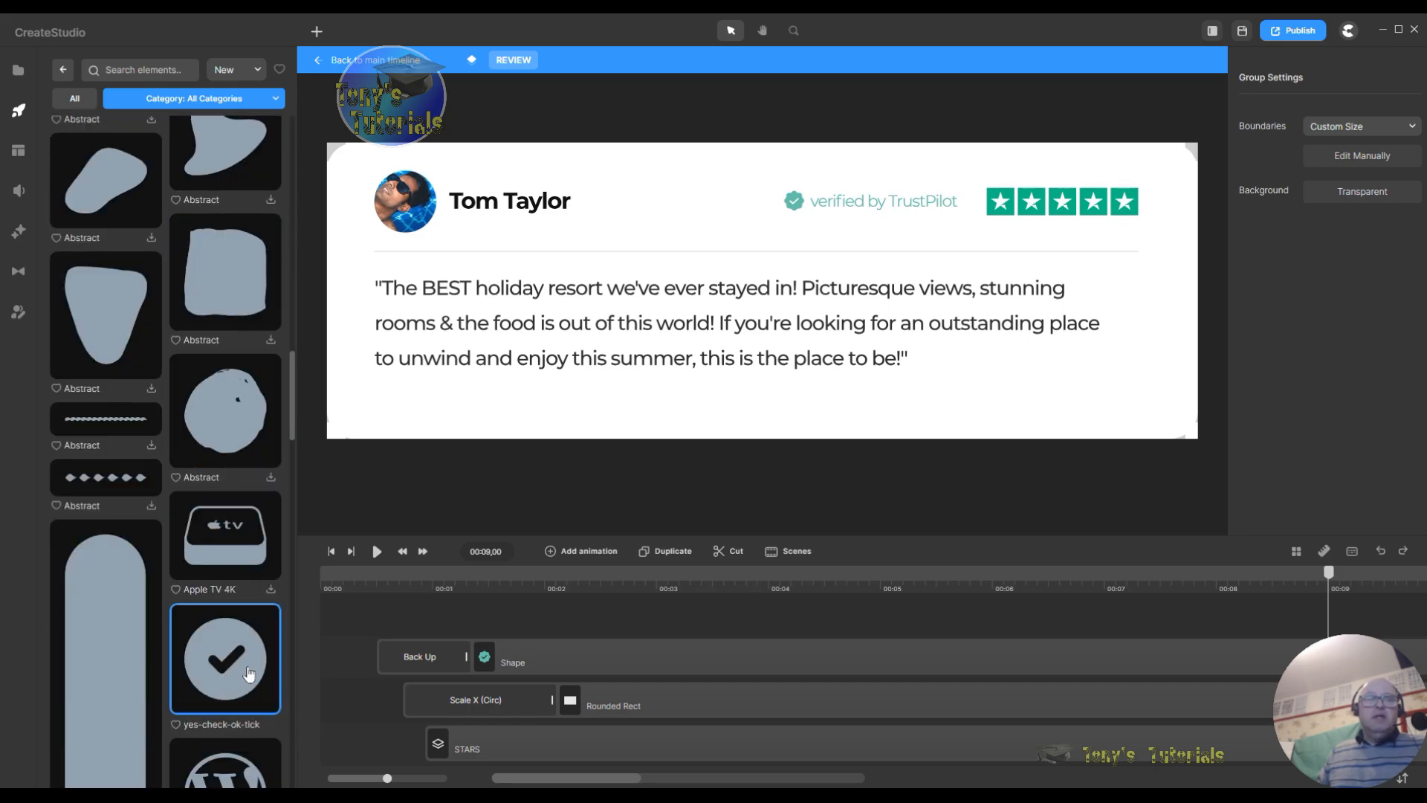
{"action": "left_click_drag", "start_coordinate": [243, 677], "coordinate": [810, 252]}
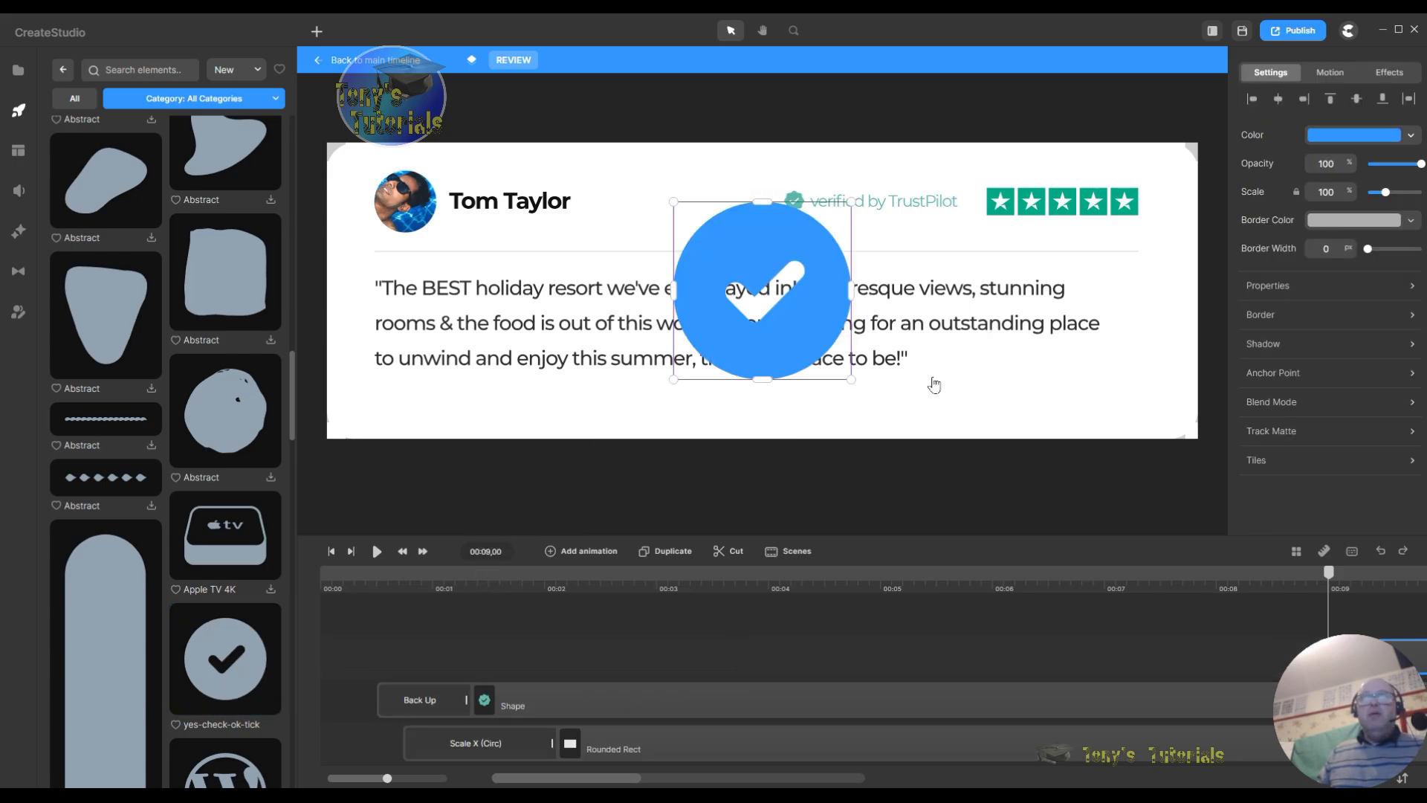
{"action": "left_click_drag", "start_coordinate": [851, 381], "coordinate": [673, 244]}
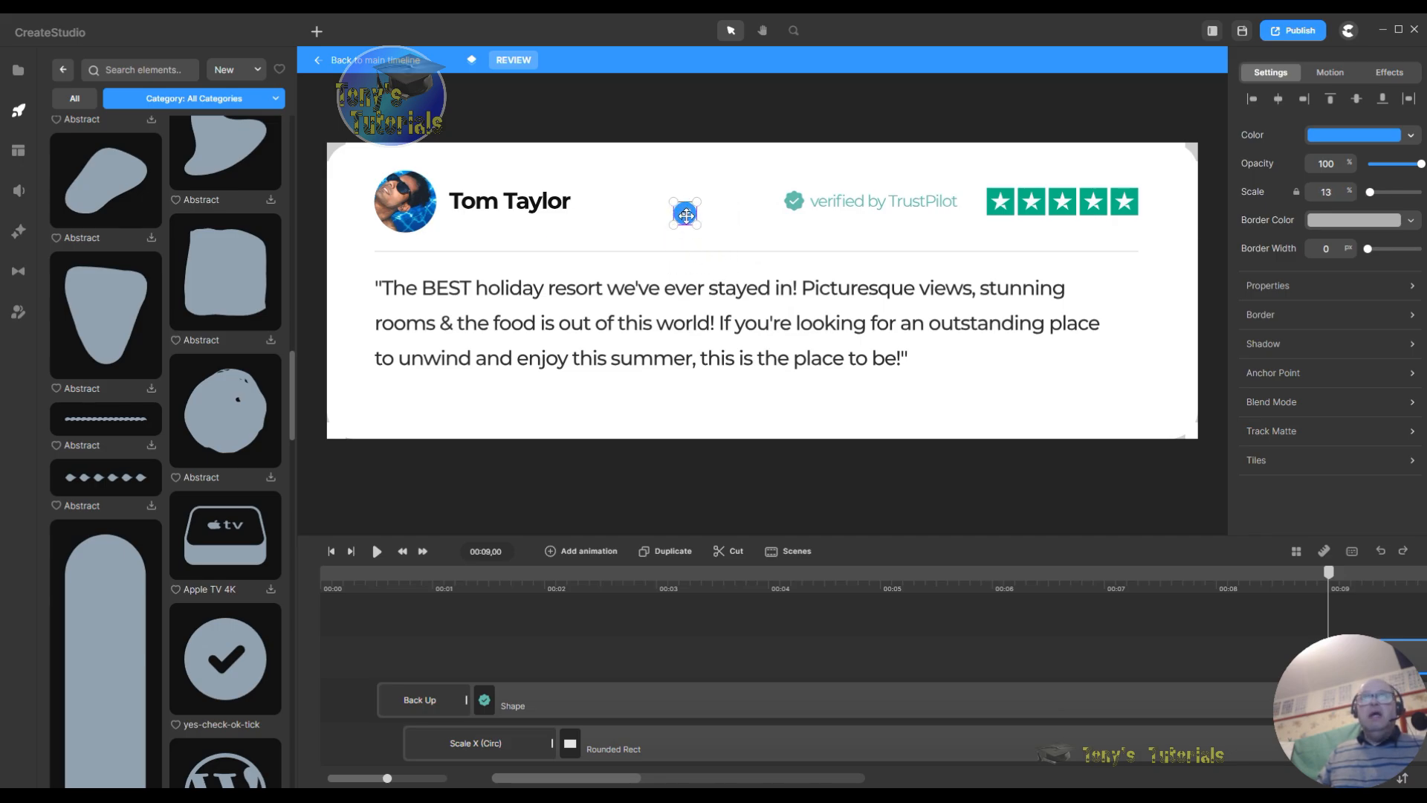
{"action": "left_click_drag", "start_coordinate": [685, 212], "coordinate": [688, 201]}
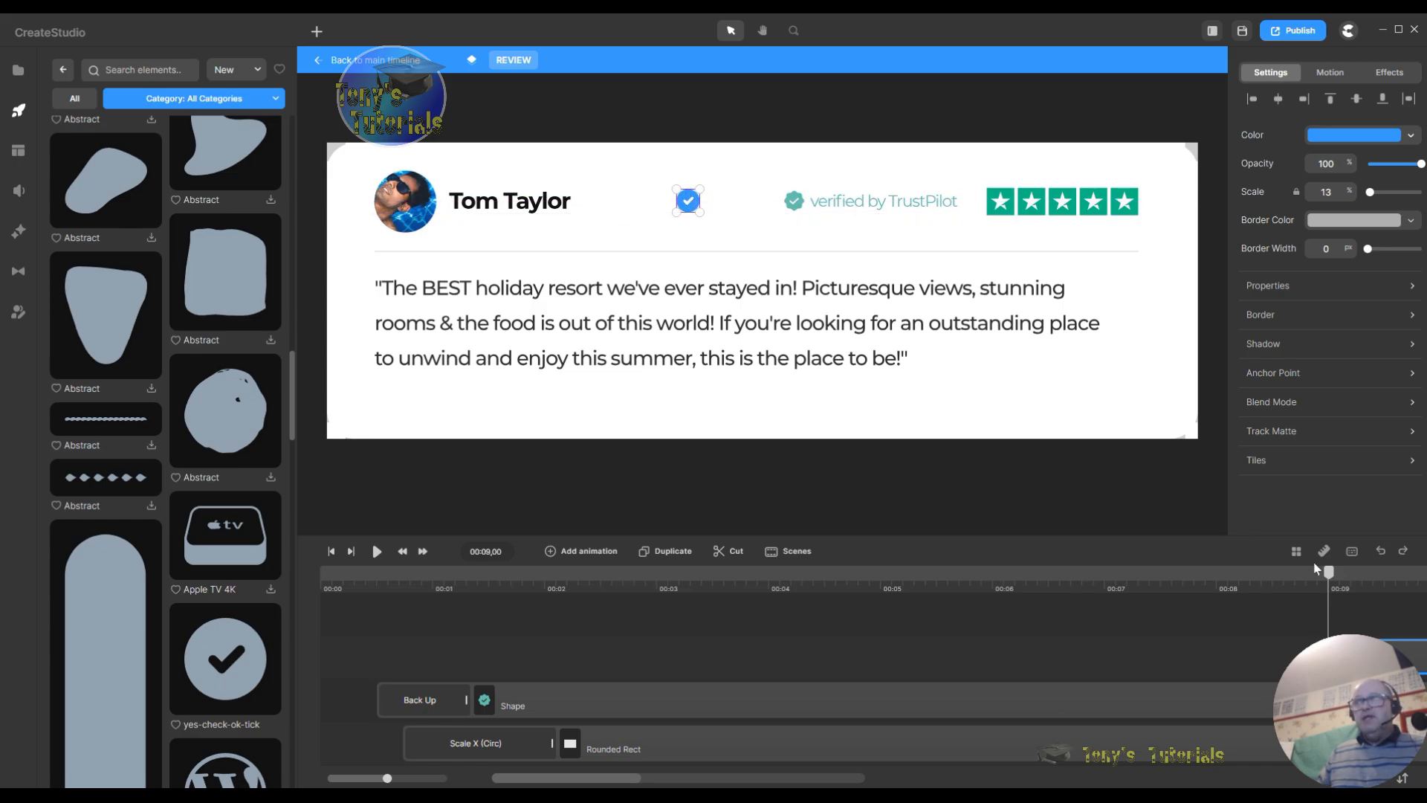
Step: Align the new tick clip's start with the verified badge's Back Up animation and extend its end past 9 seconds
{"action": "left_click_drag", "start_coordinate": [1412, 657], "coordinate": [464, 663]}
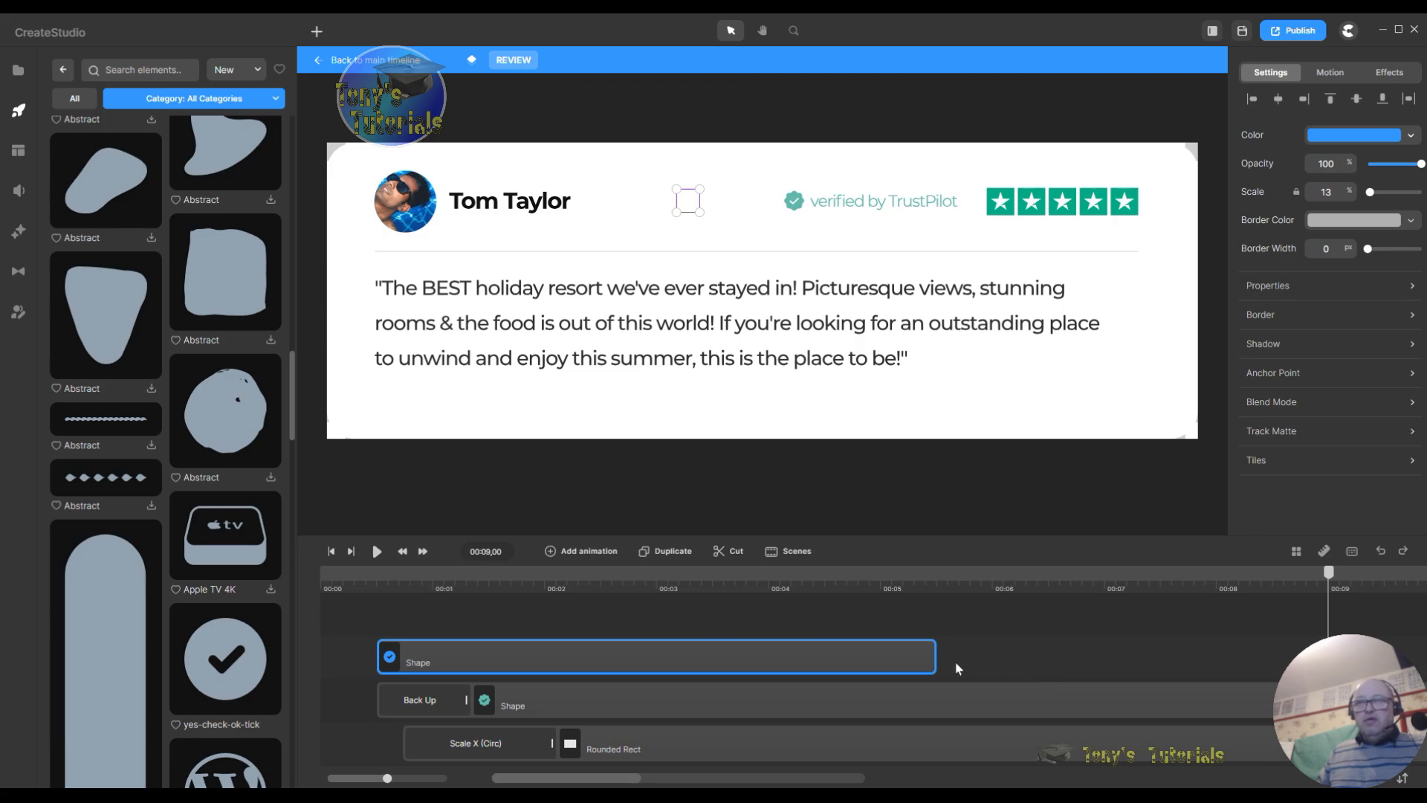
{"action": "left_click_drag", "start_coordinate": [931, 654], "coordinate": [1412, 655]}
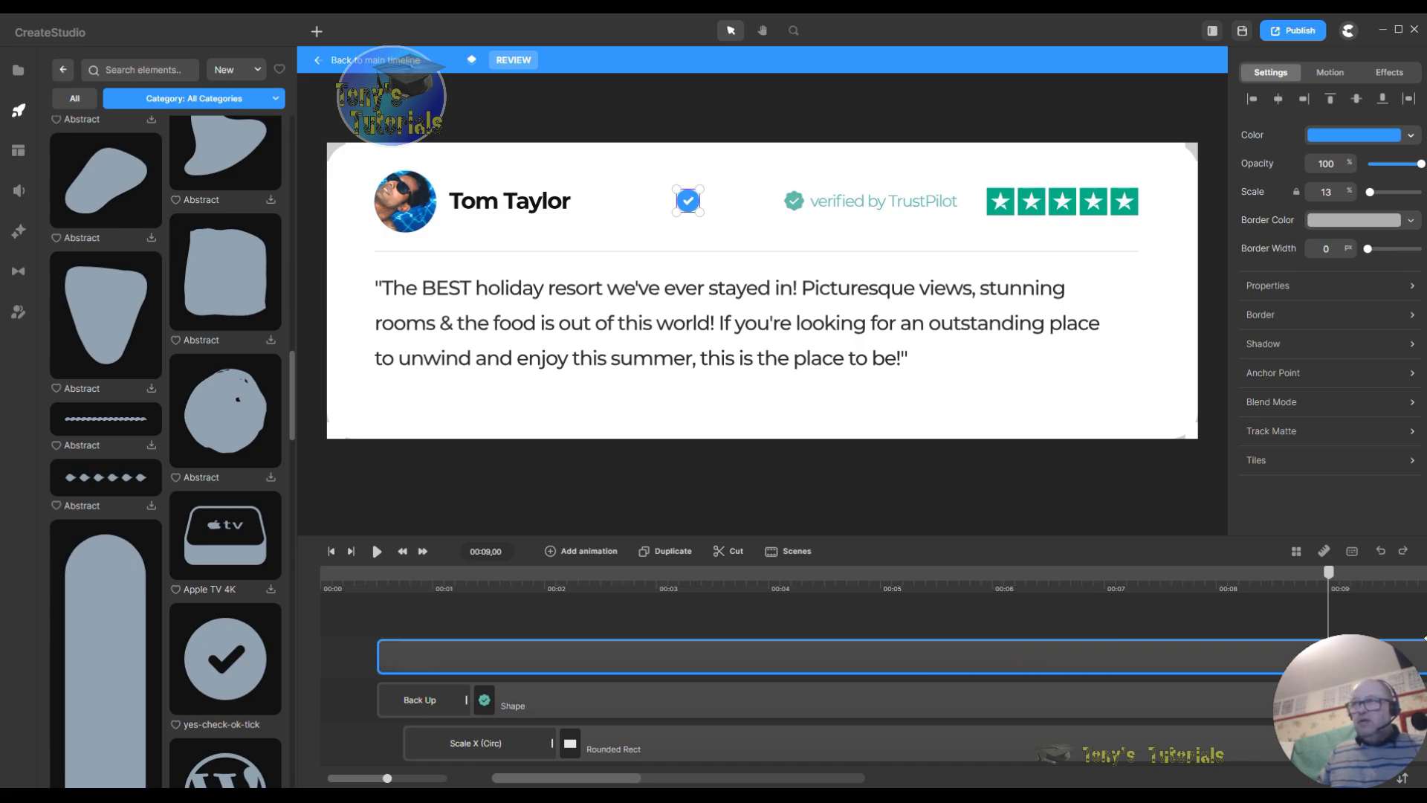
{"action": "mouse_move", "coordinate": [606, 781]}
{"action": "left_mouse_down"}
{"action": "mouse_move", "coordinate": [624, 783]}
{"action": "mouse_move", "coordinate": [601, 784]}
{"action": "left_mouse_up"}
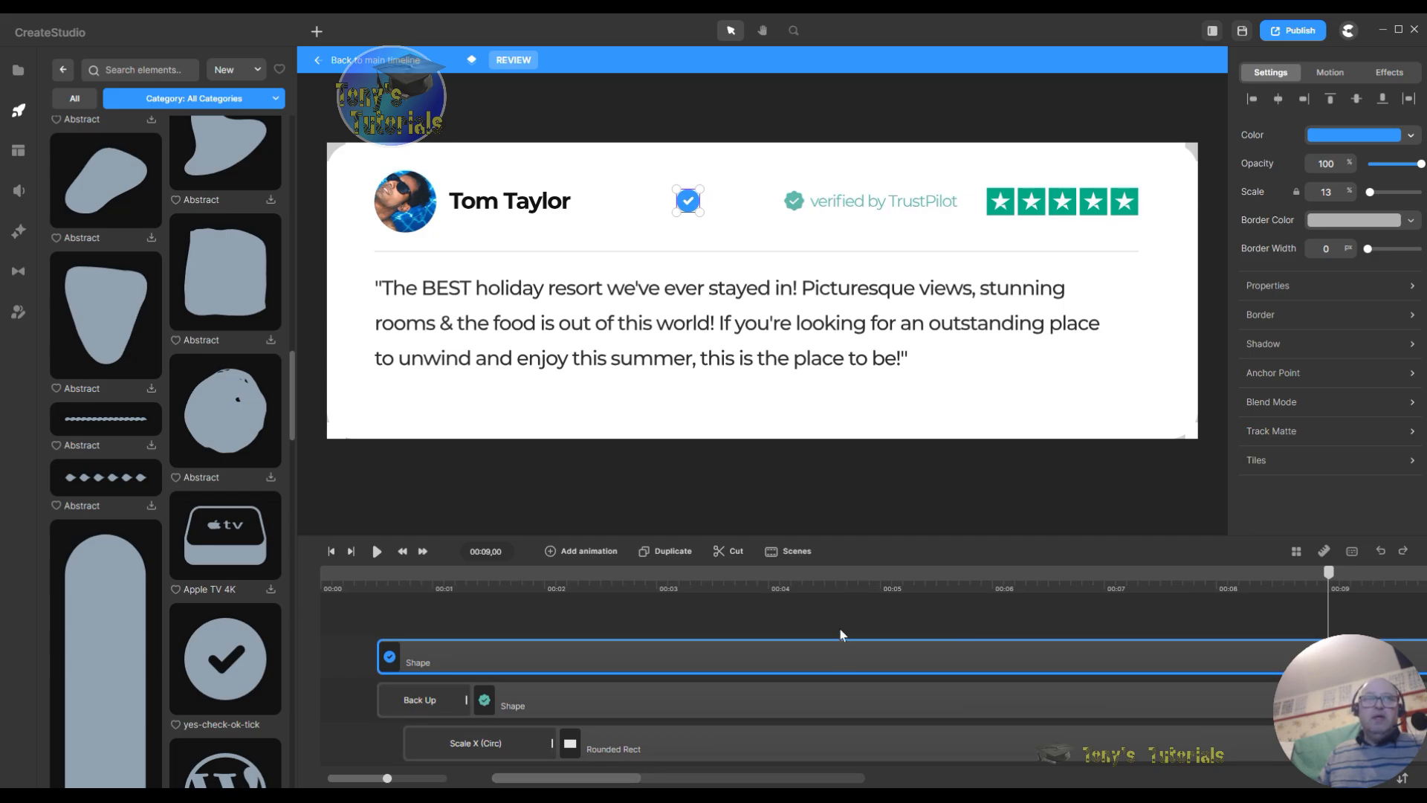
Step: Copy the verified badge's Back Up animation and paste it onto the new tick clip
{"action": "left_click", "coordinate": [415, 702]}
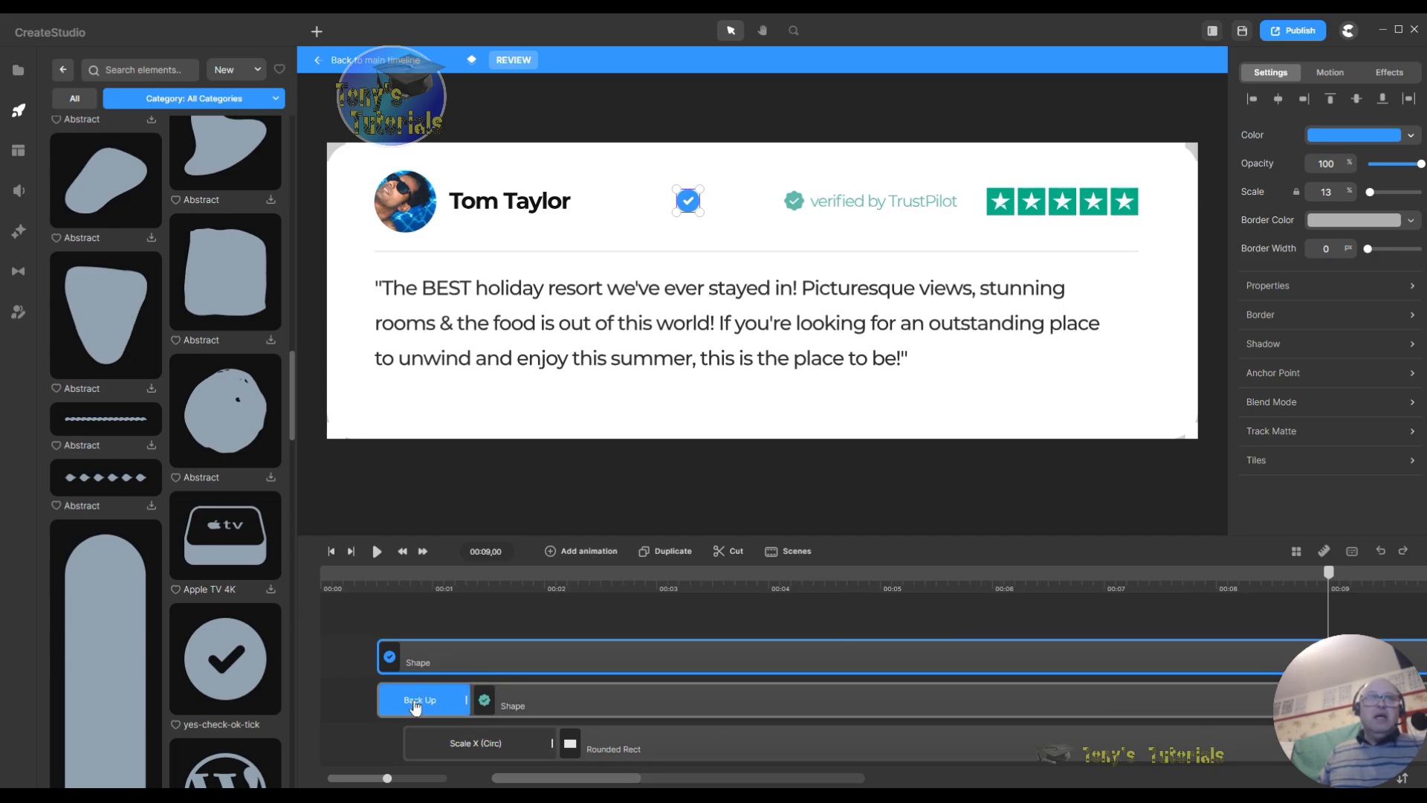
{"action": "right_click", "coordinate": [415, 705]}
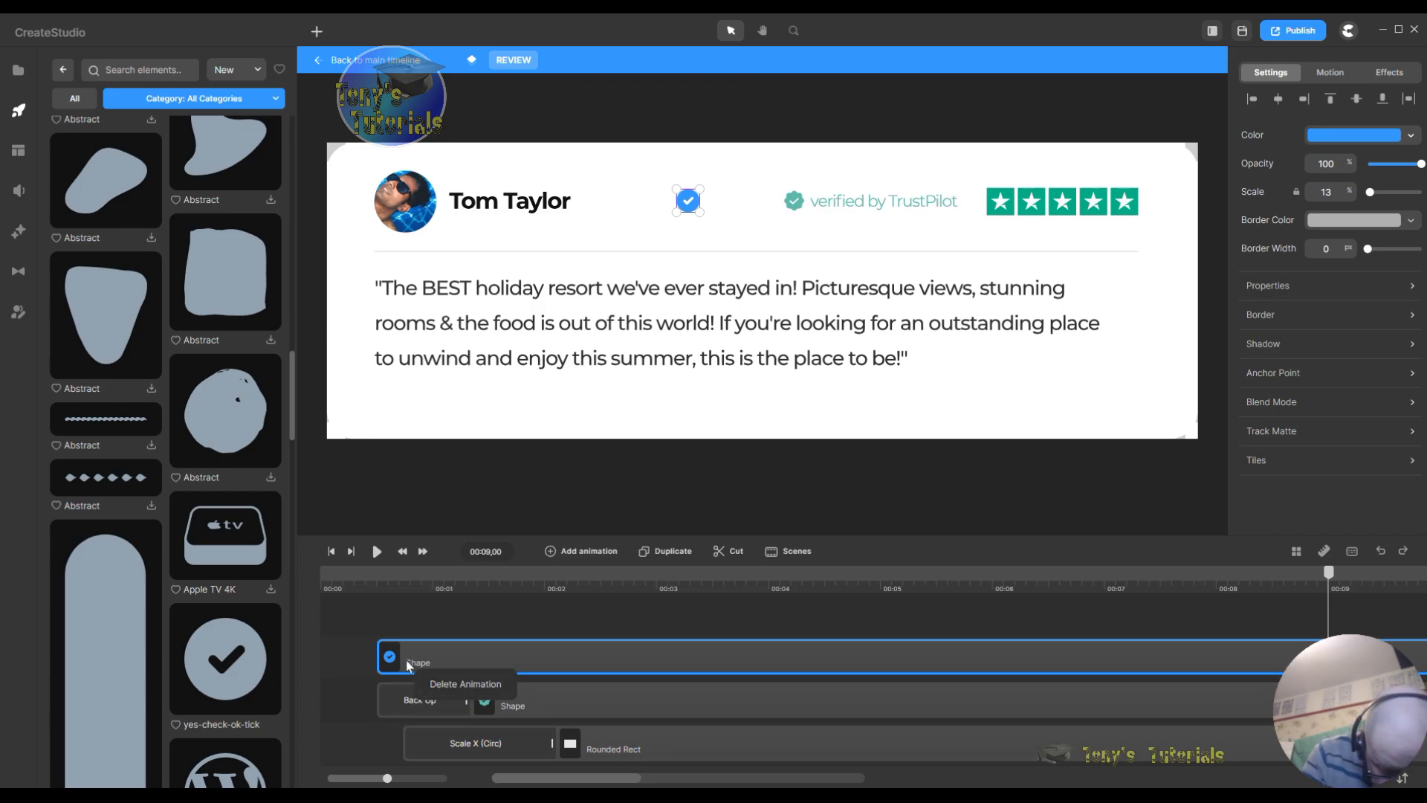
{"action": "key", "text": "ctrl+v"}
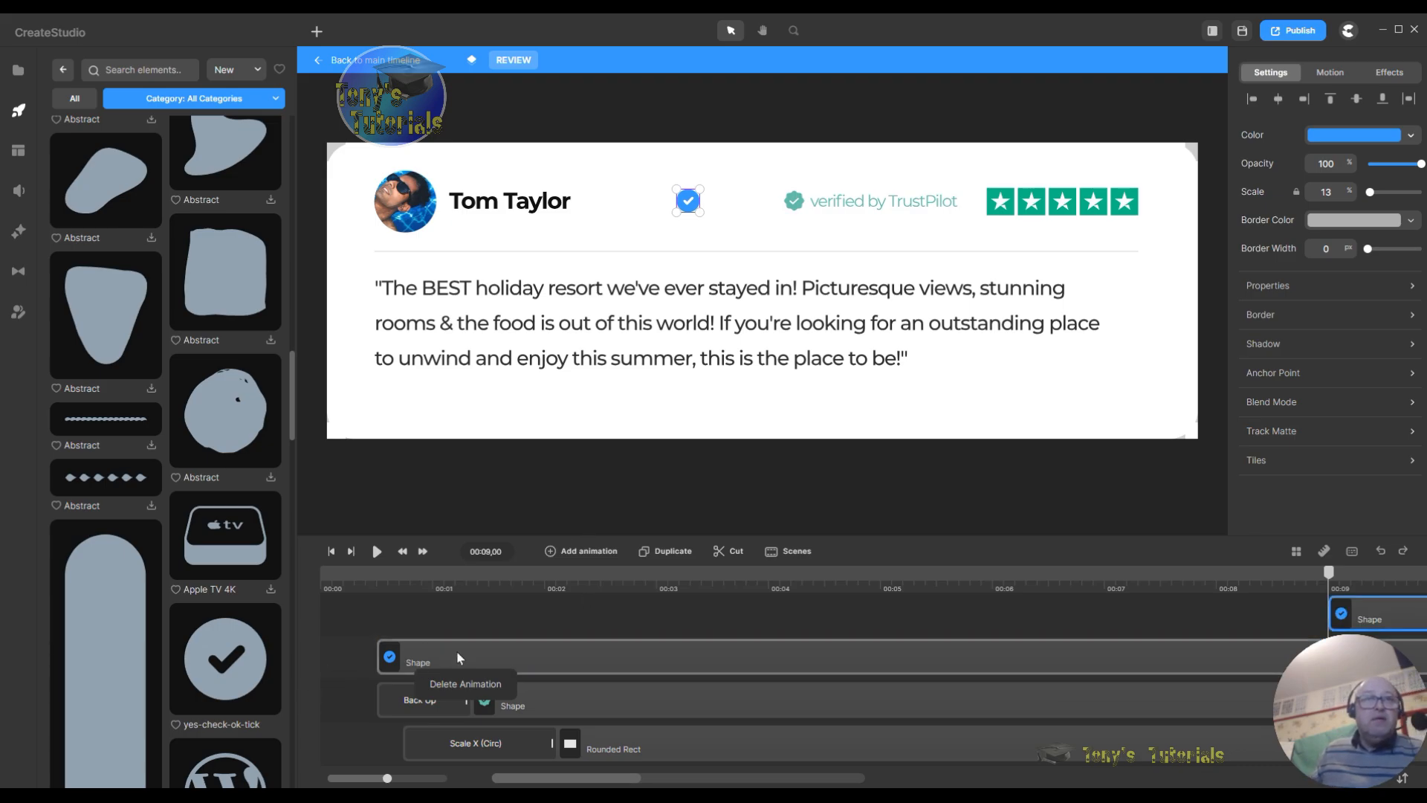
{"action": "left_click", "coordinate": [417, 710]}
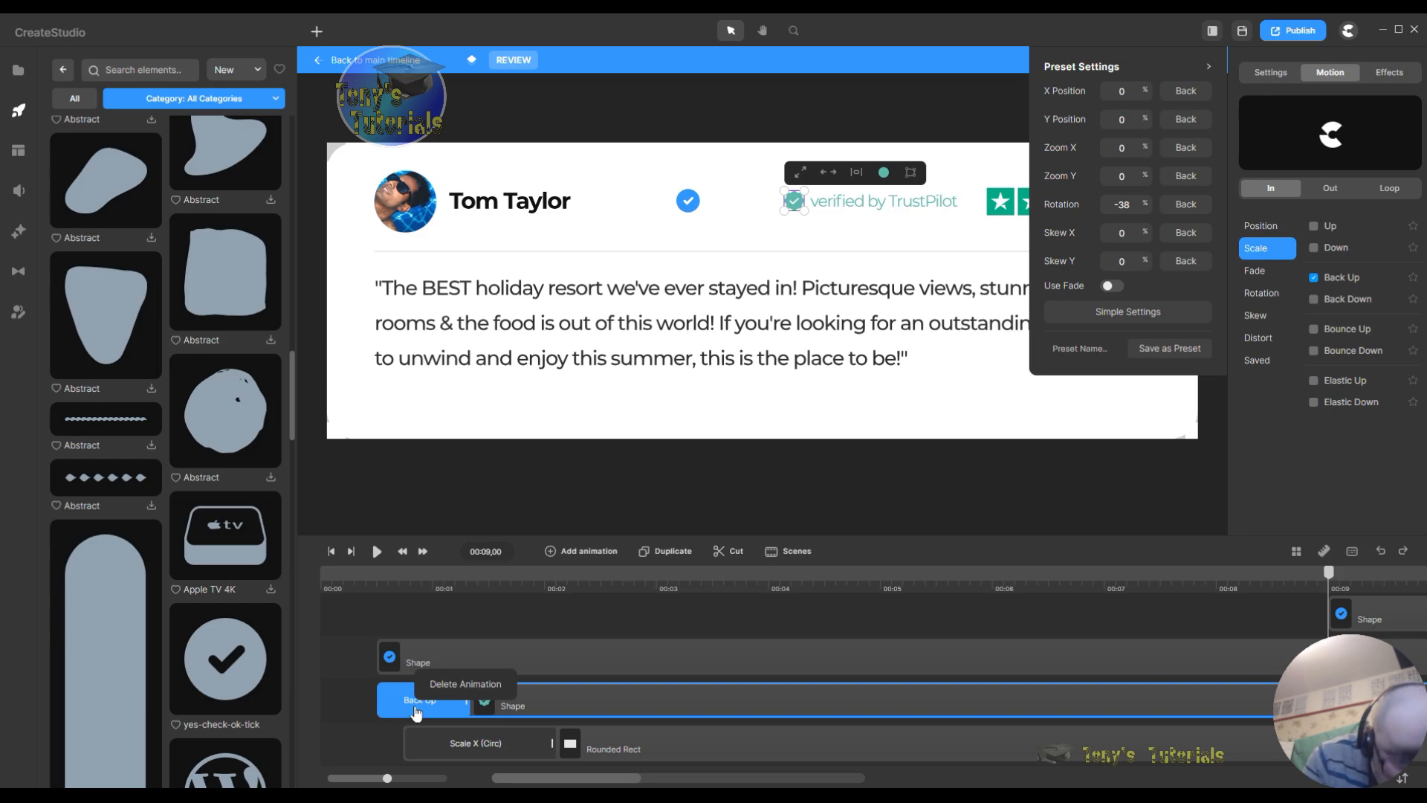
{"action": "left_click", "coordinate": [399, 662]}
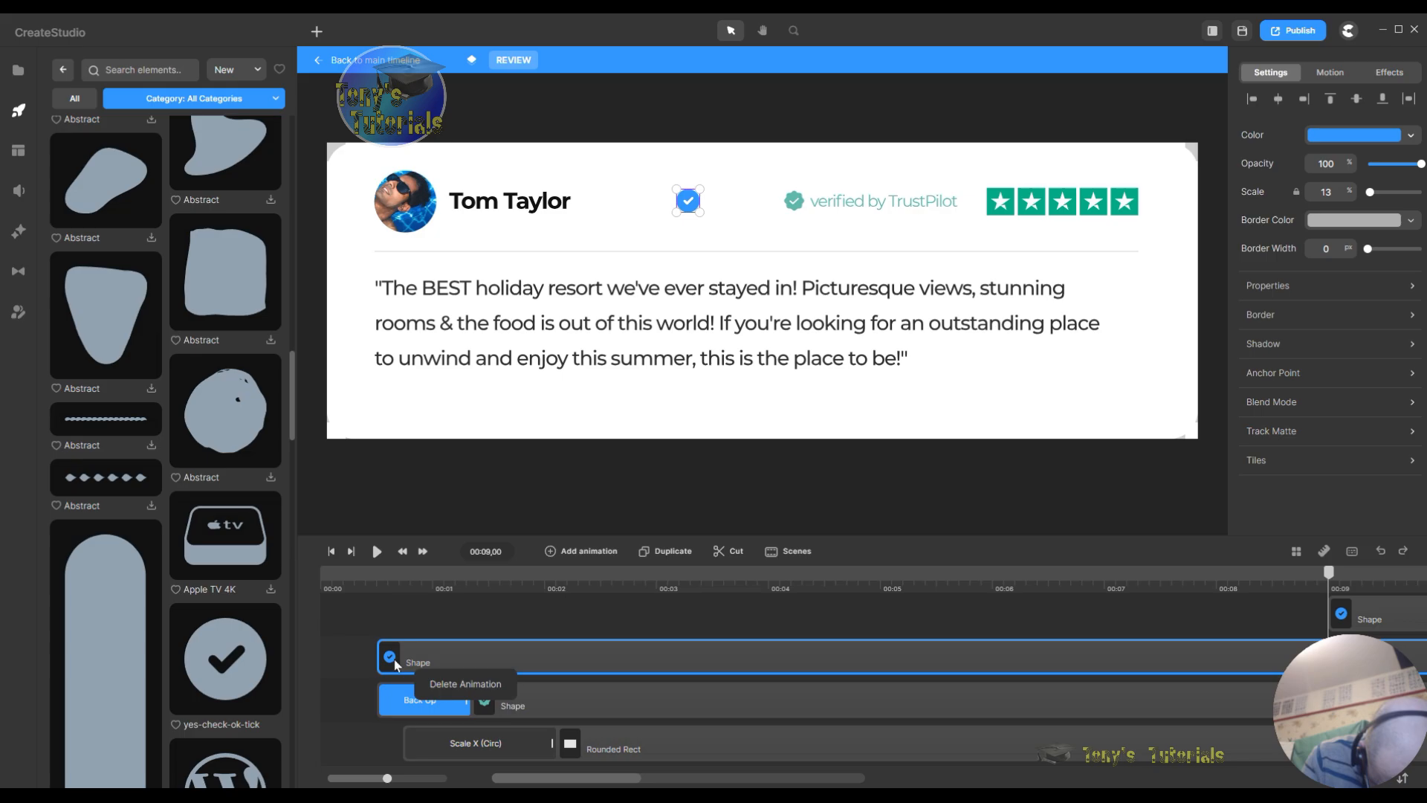
{"action": "key", "text": "ctrl+v"}
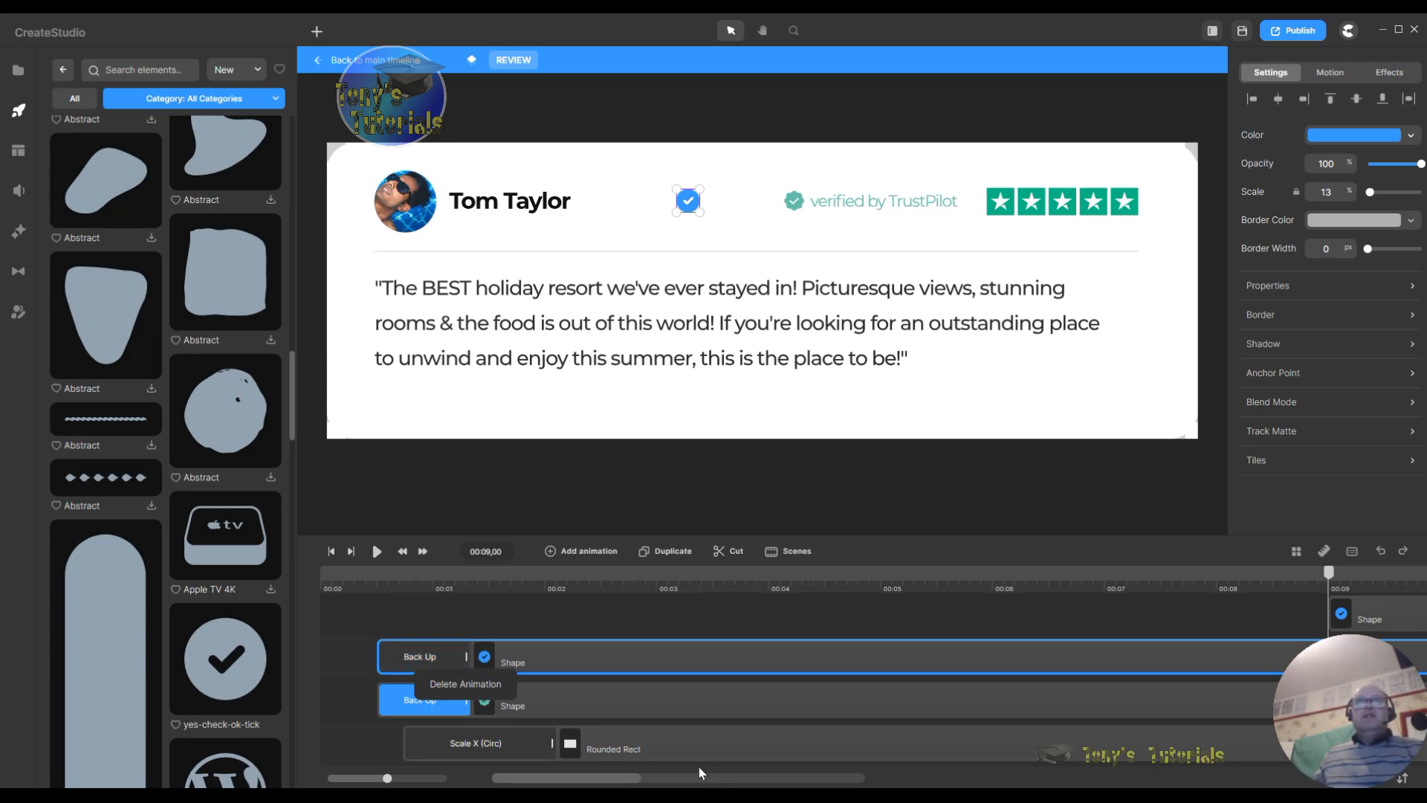
Step: Play the group from about 00:00,15 to preview the tick's pasted entrance animation
{"action": "left_click", "coordinate": [375, 583]}
{"action": "left_click", "coordinate": [377, 551]}
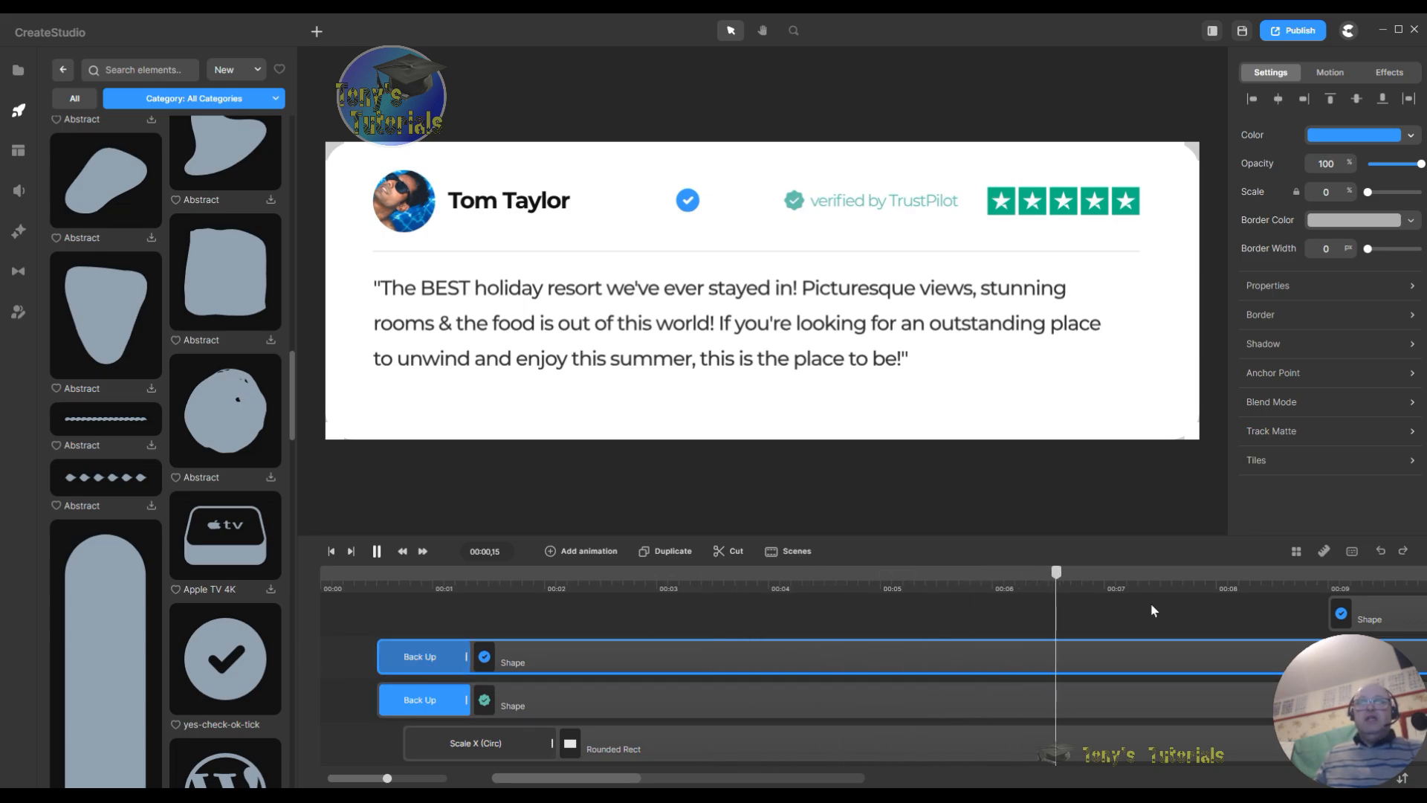
{"action": "left_click", "coordinate": [377, 550]}
Step: Remove the pasted Back Up animation from the tick clip
{"action": "left_click", "coordinate": [409, 701]}
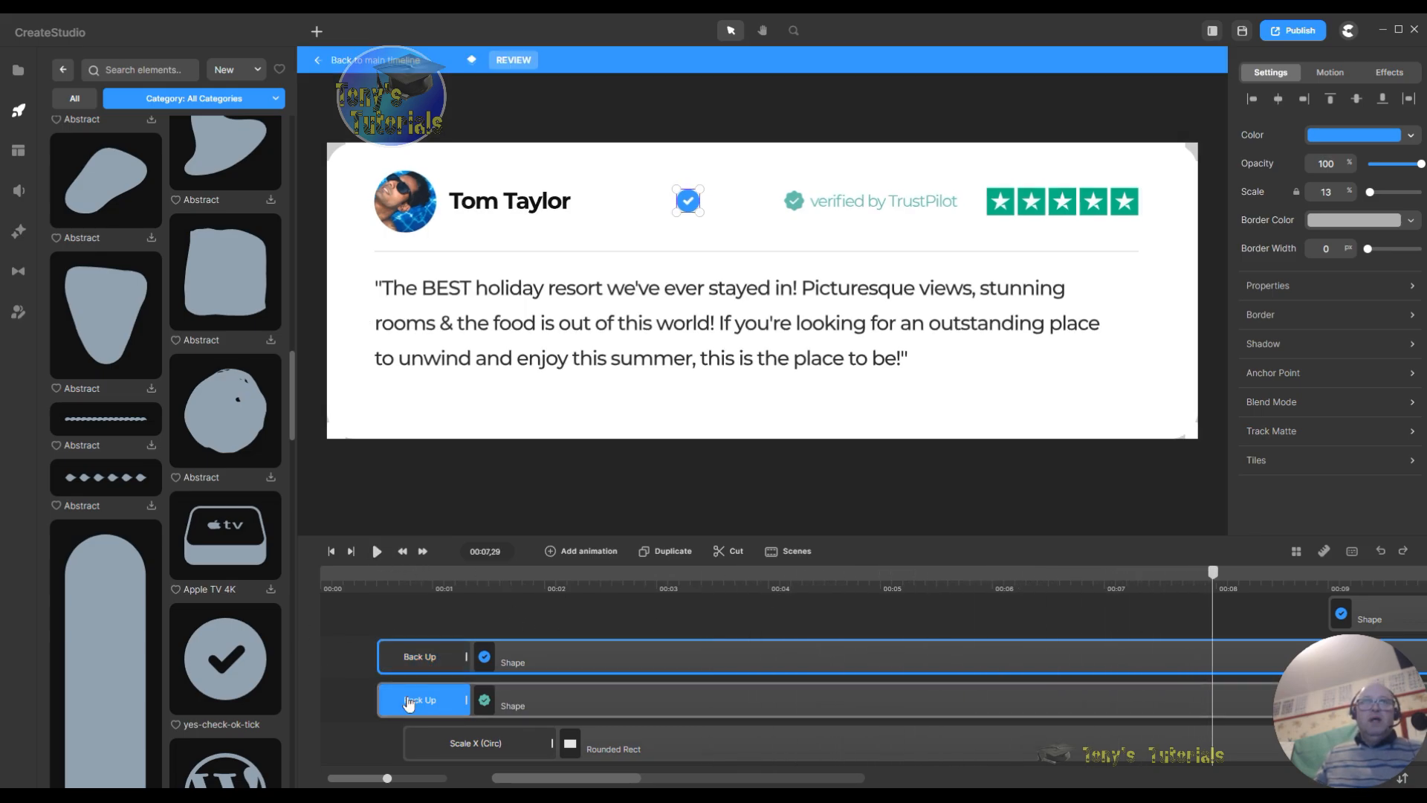
{"action": "left_click", "coordinate": [421, 658]}
{"action": "left_click", "coordinate": [446, 652]}
{"action": "left_click", "coordinate": [446, 645]}
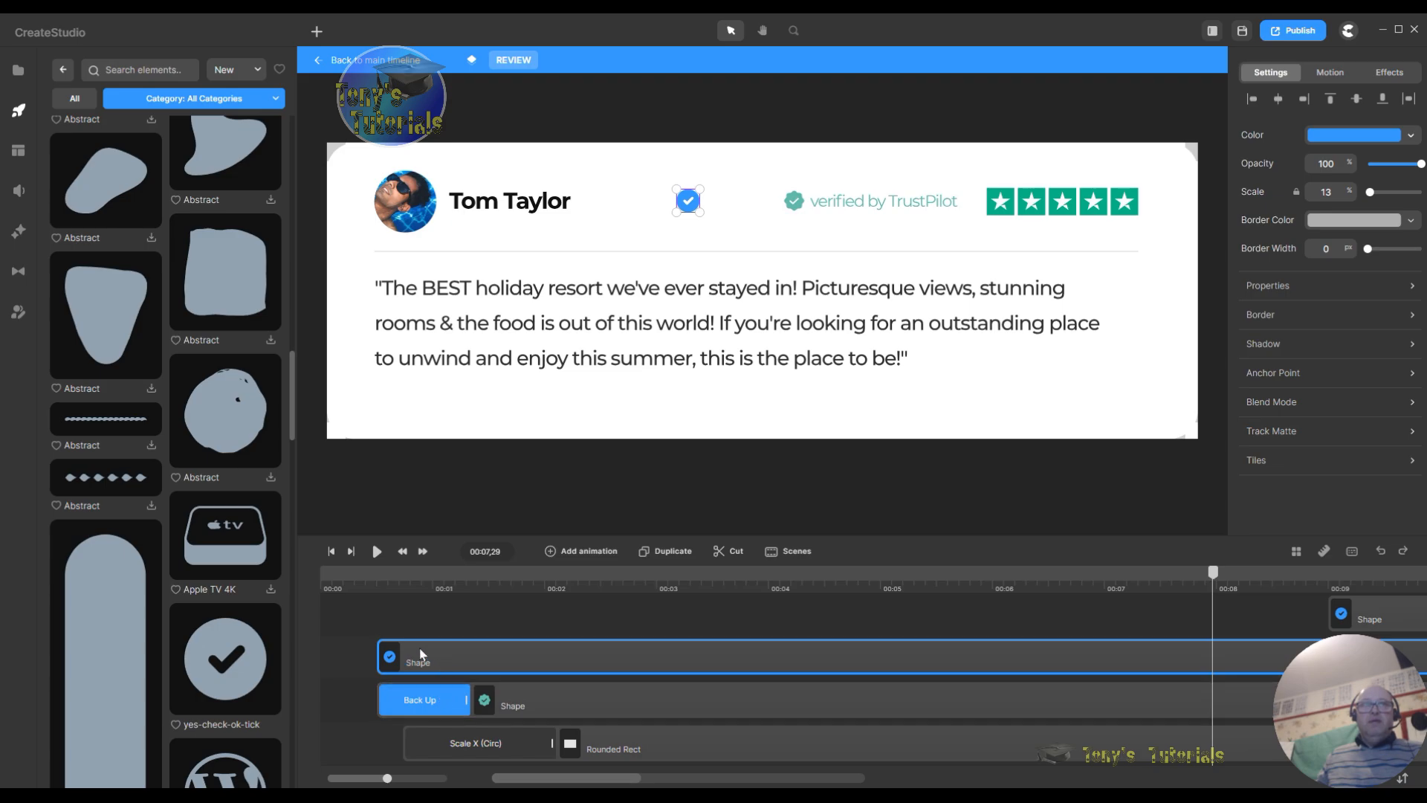
Step: Move the playhead to 00:01,10 and examine the preset settings of the verified badge's Back Up animation
{"action": "left_click", "coordinate": [400, 582]}
{"action": "left_click_drag", "start_coordinate": [401, 575], "coordinate": [475, 587]}
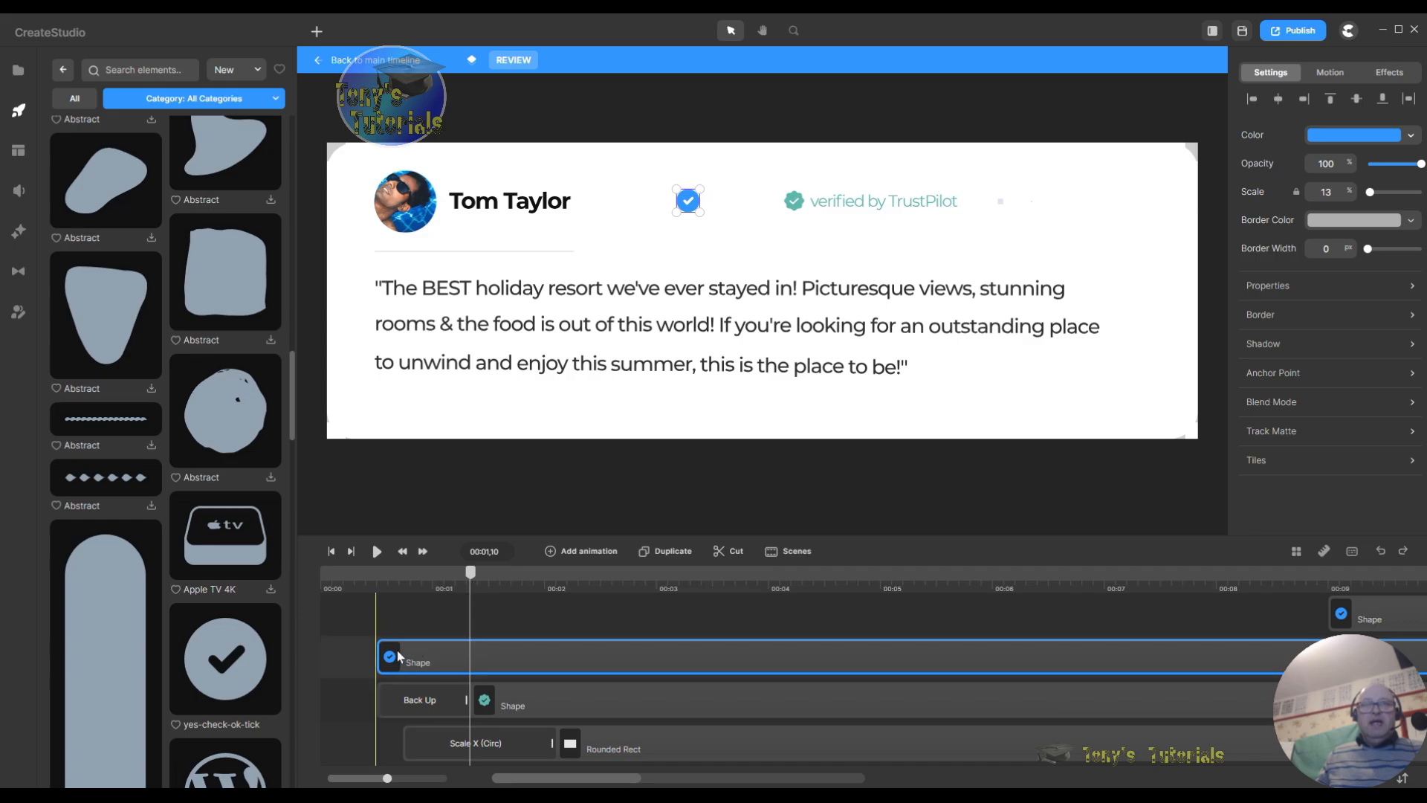
{"action": "left_click", "coordinate": [417, 718]}
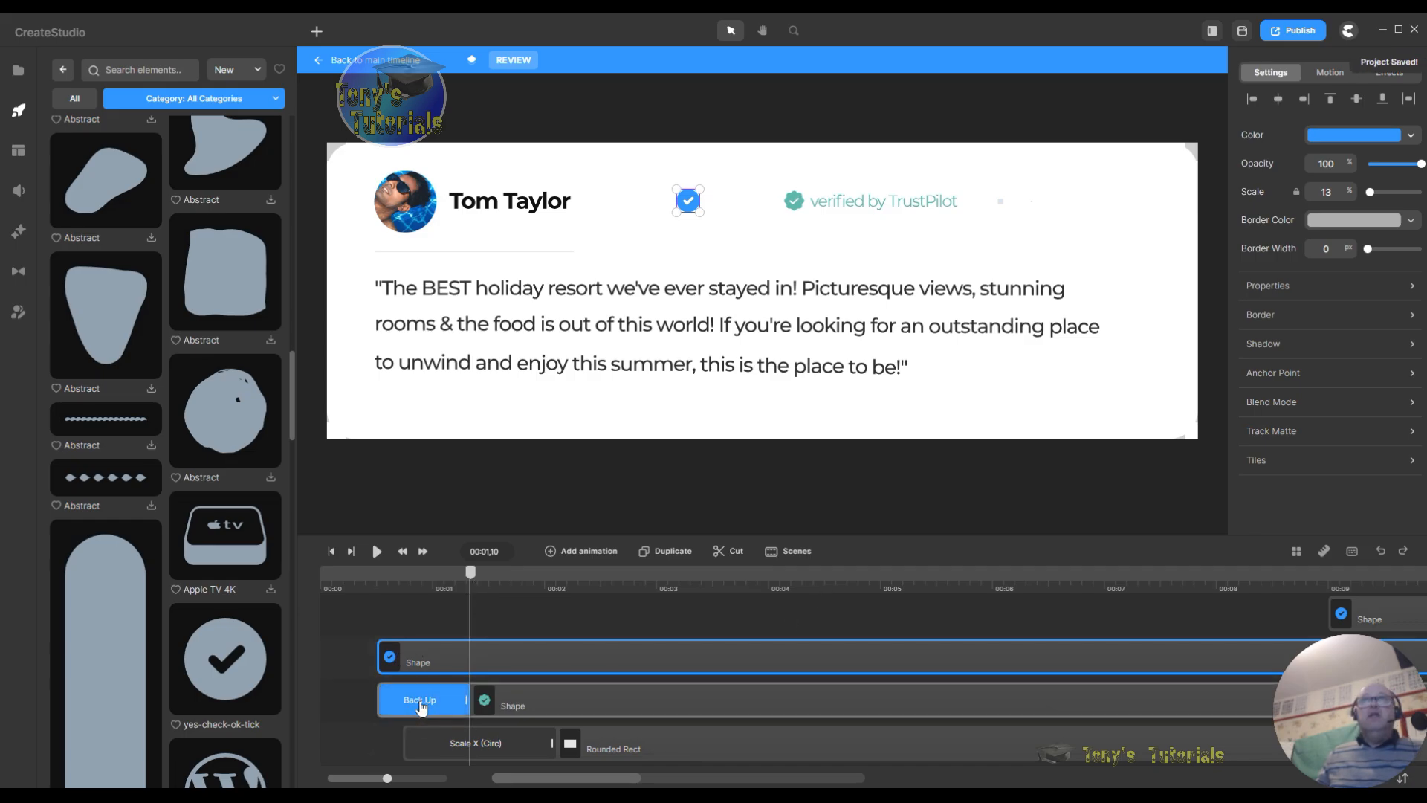
{"action": "left_click", "coordinate": [421, 707]}
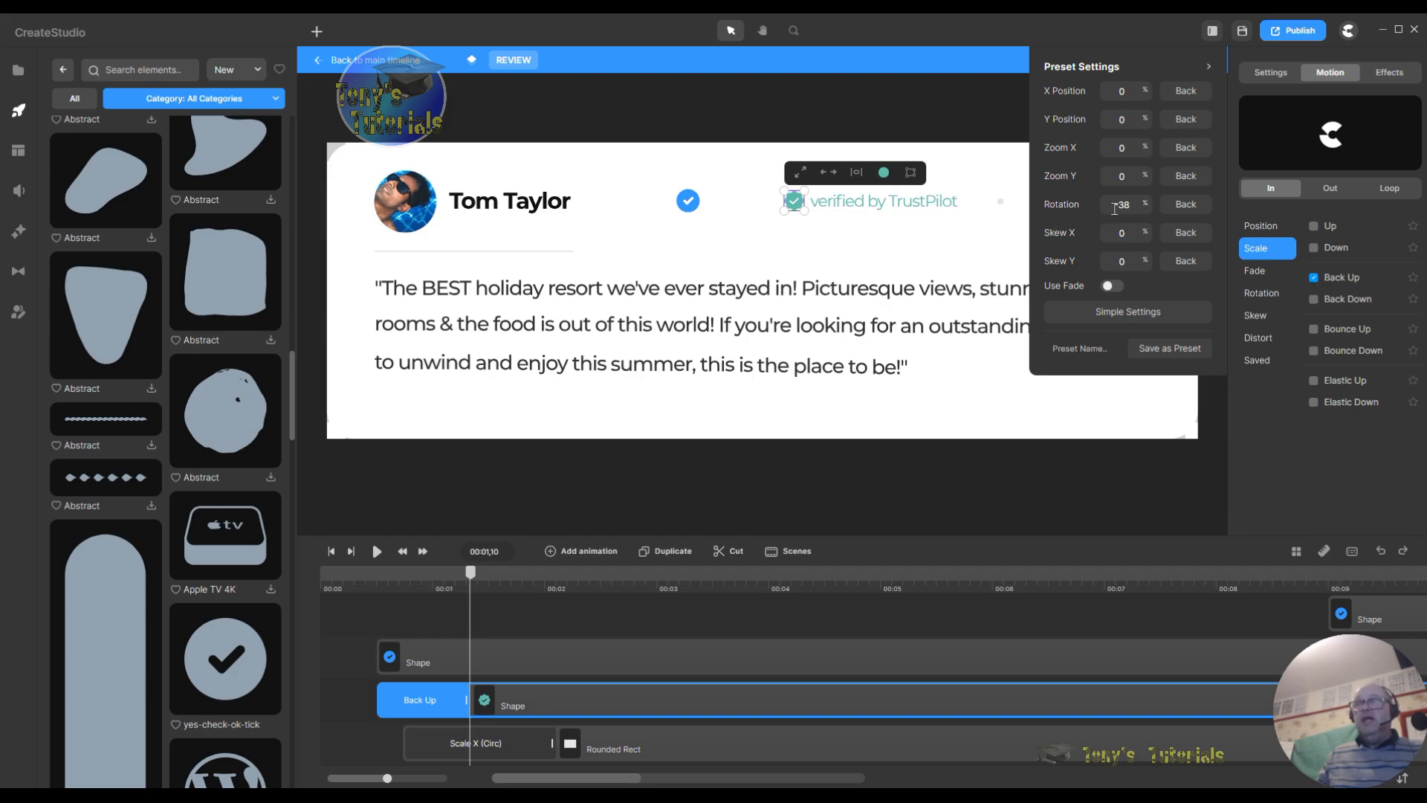
Step: Apply the Scale Back Up preset as the tick's In motion with a rotation of -38
{"action": "left_click", "coordinate": [434, 655]}
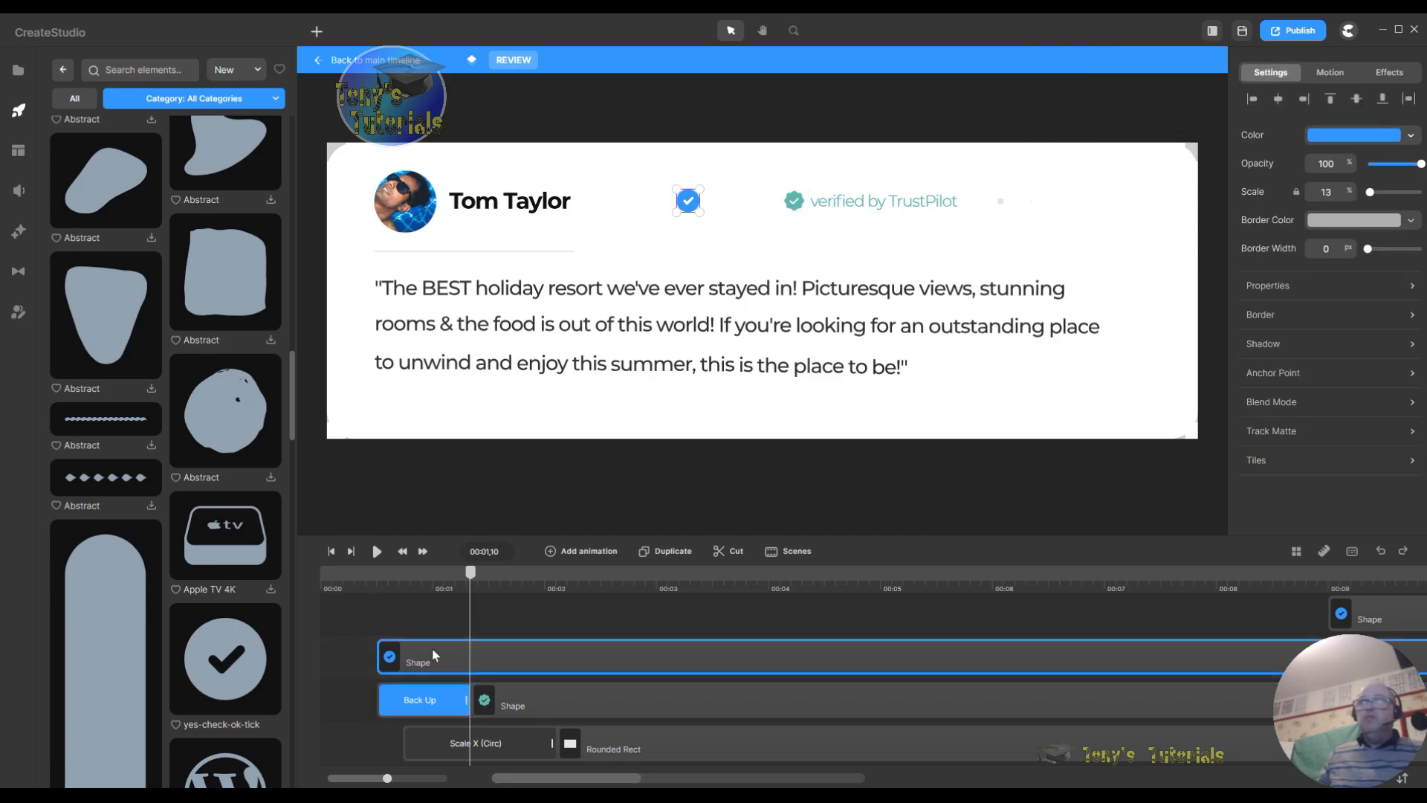
{"action": "left_click", "coordinate": [1329, 73]}
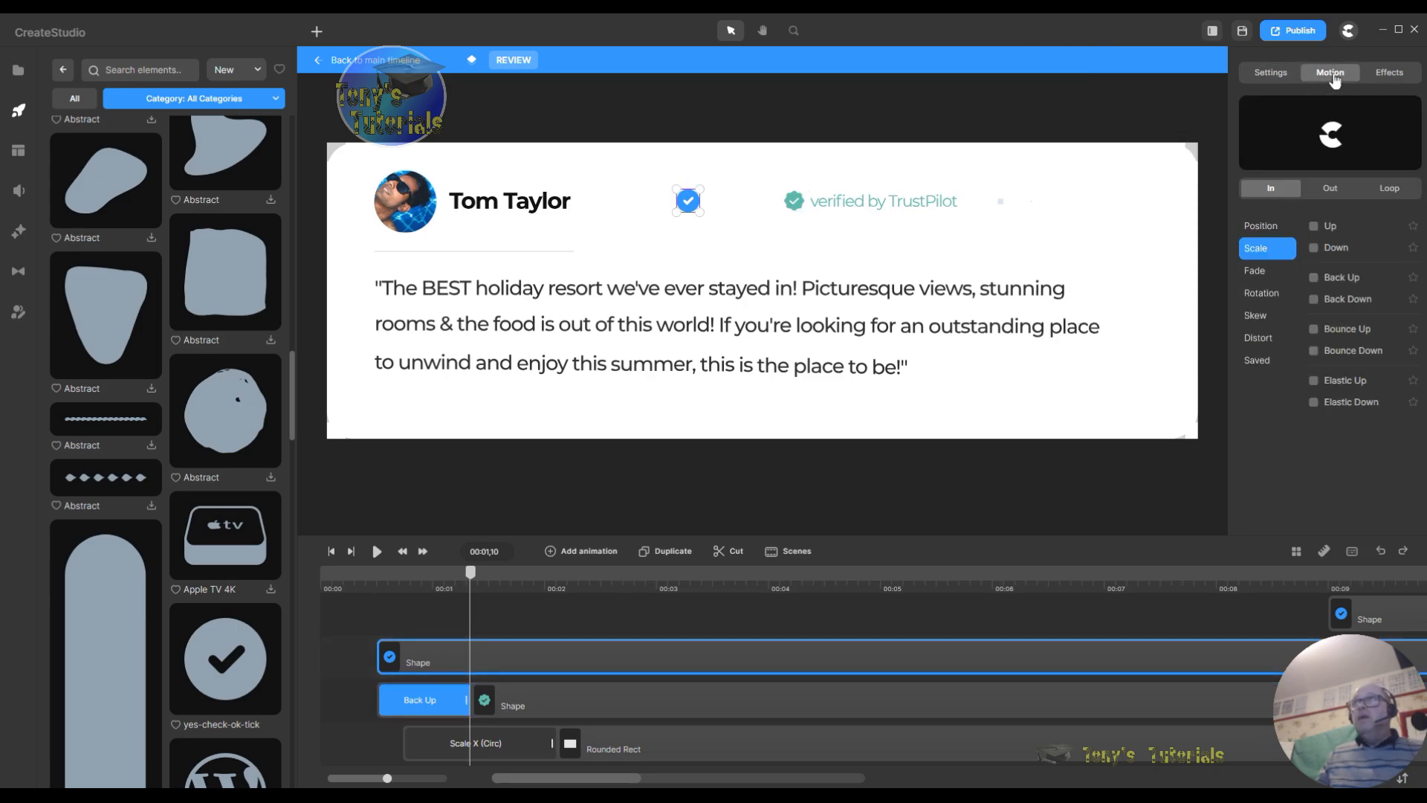
{"action": "left_click", "coordinate": [1314, 277]}
{"action": "left_click", "coordinate": [1145, 144]}
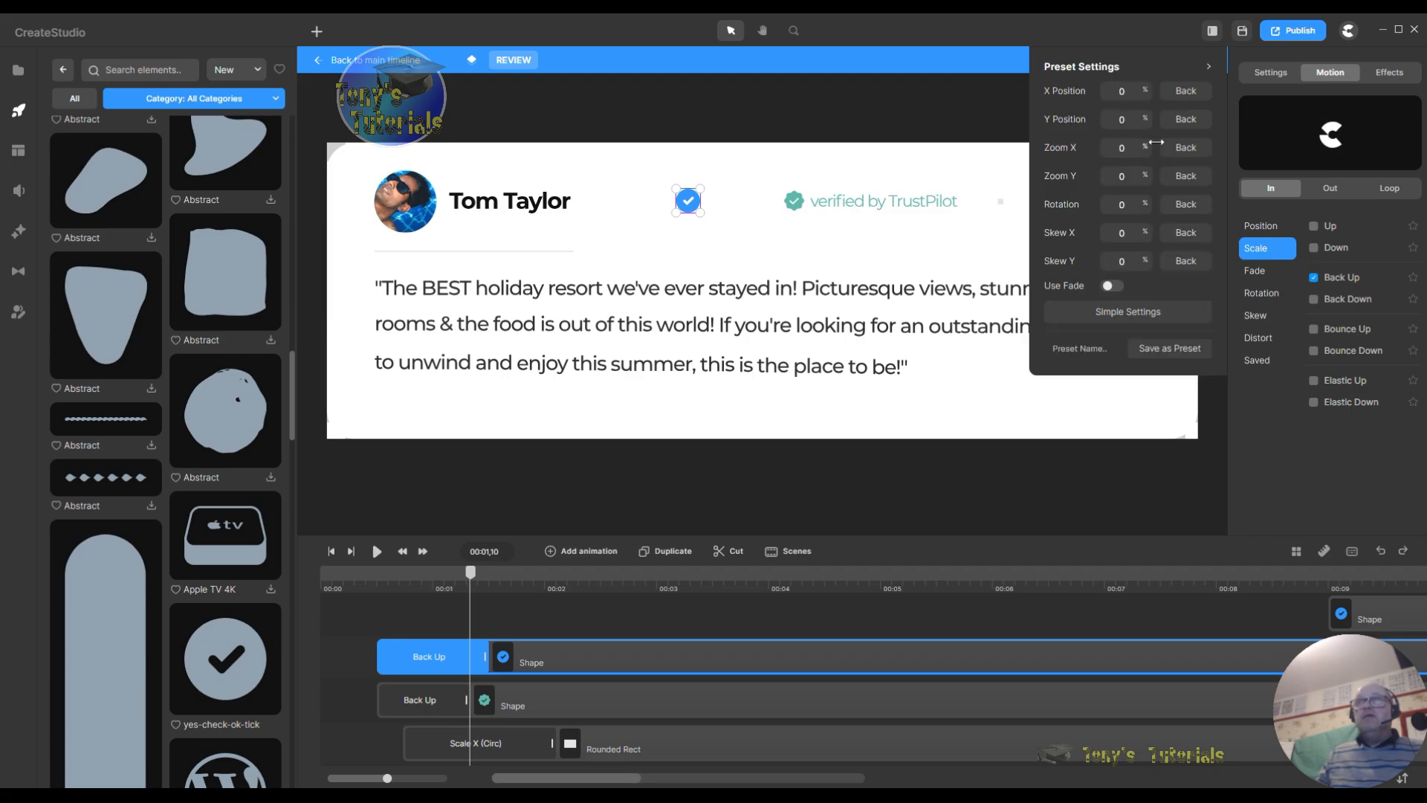
{"action": "left_click", "coordinate": [1114, 205]}
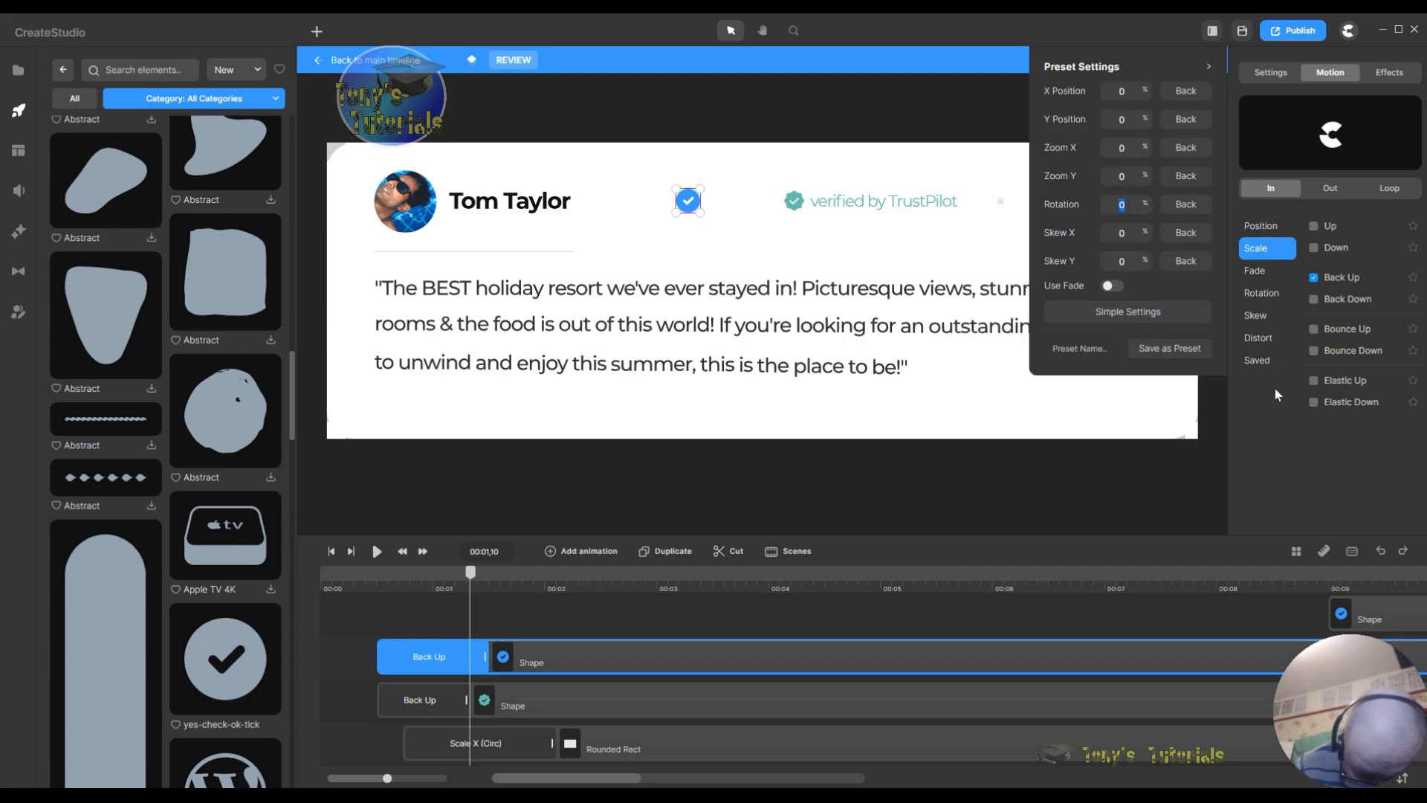
{"action": "type", "text": "-38"}
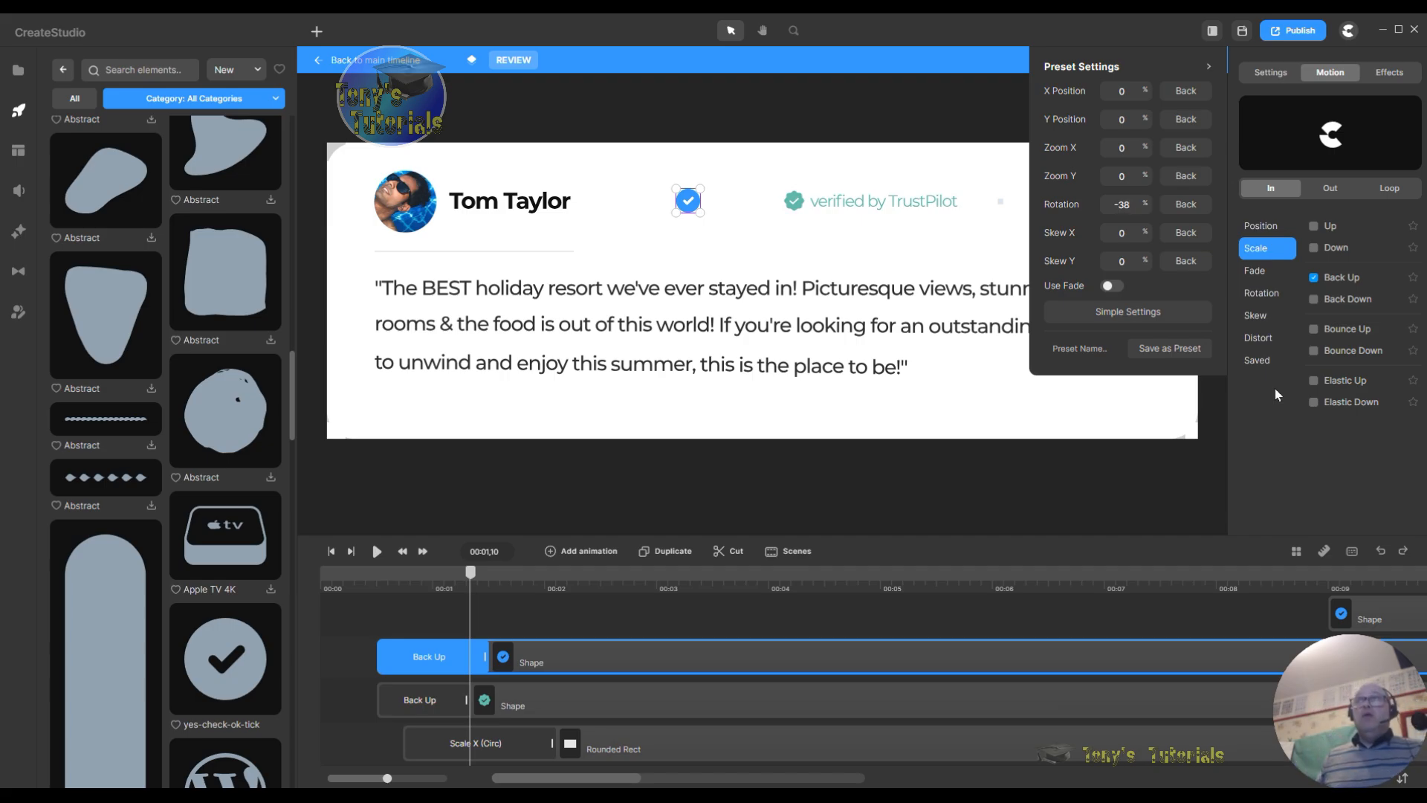
Step: Shorten the tick's Back Up animation to match the badge's and play it back from 00:00,14
{"action": "left_click_drag", "start_coordinate": [485, 655], "coordinate": [467, 655]}
{"action": "left_click", "coordinate": [466, 655]}
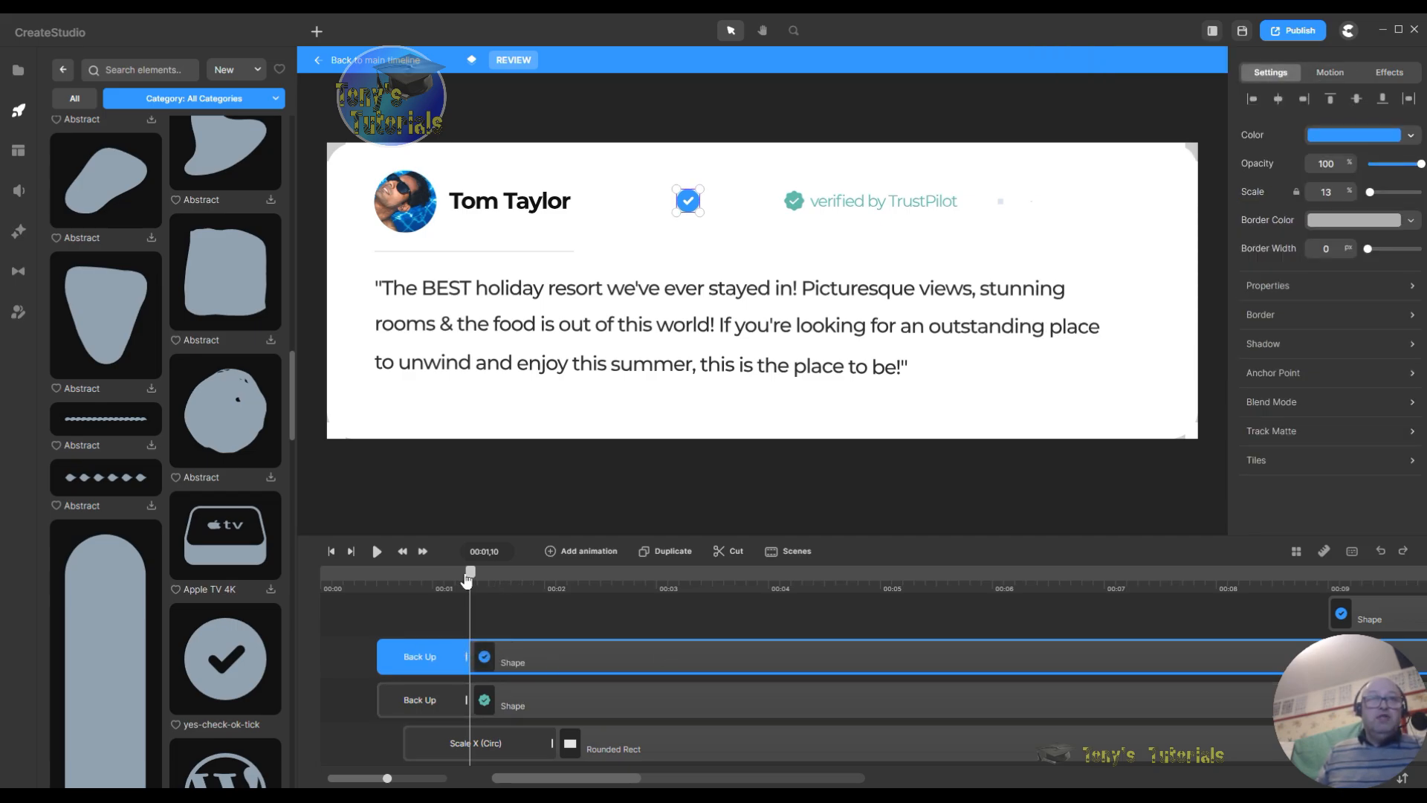
{"action": "left_click_drag", "start_coordinate": [470, 572], "coordinate": [373, 571]}
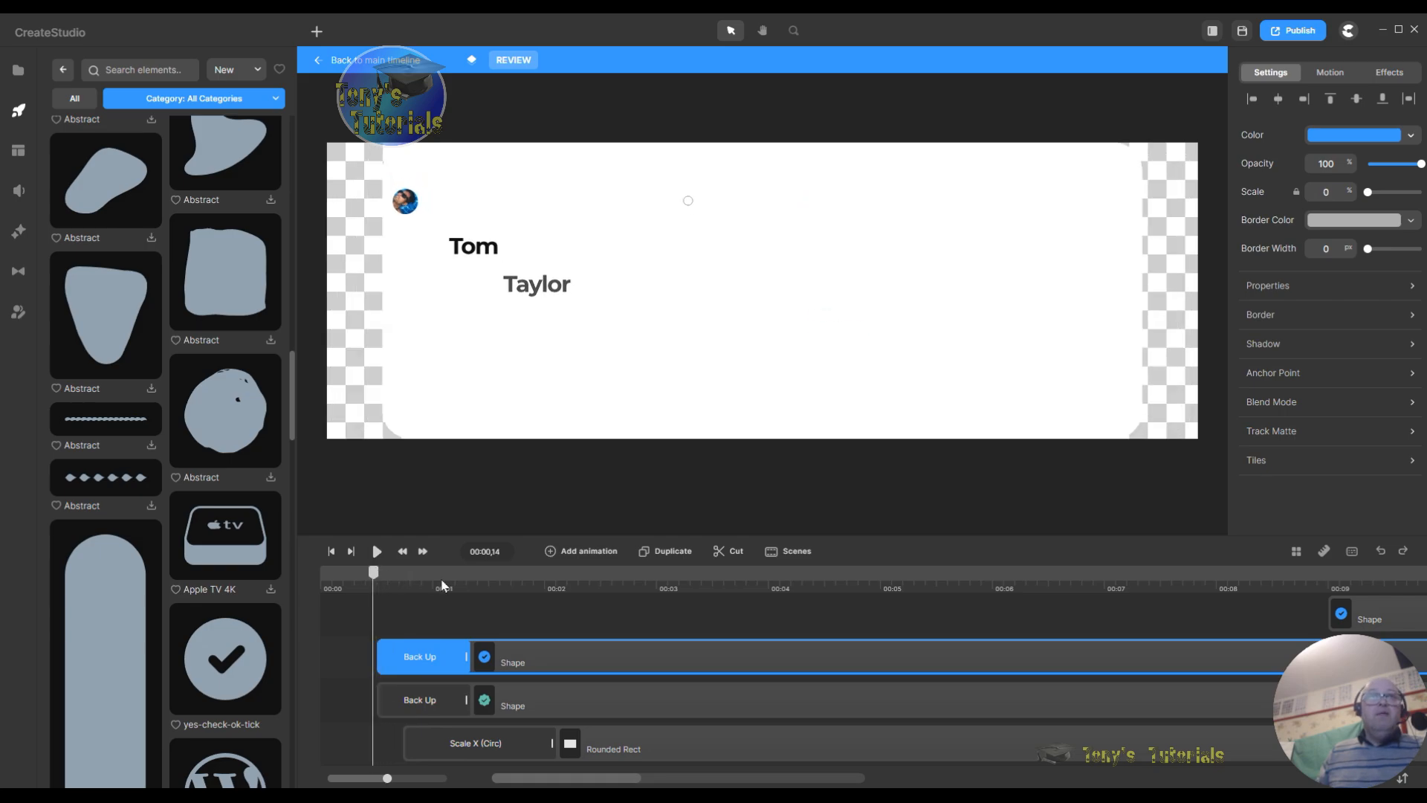
{"action": "left_click", "coordinate": [377, 551]}
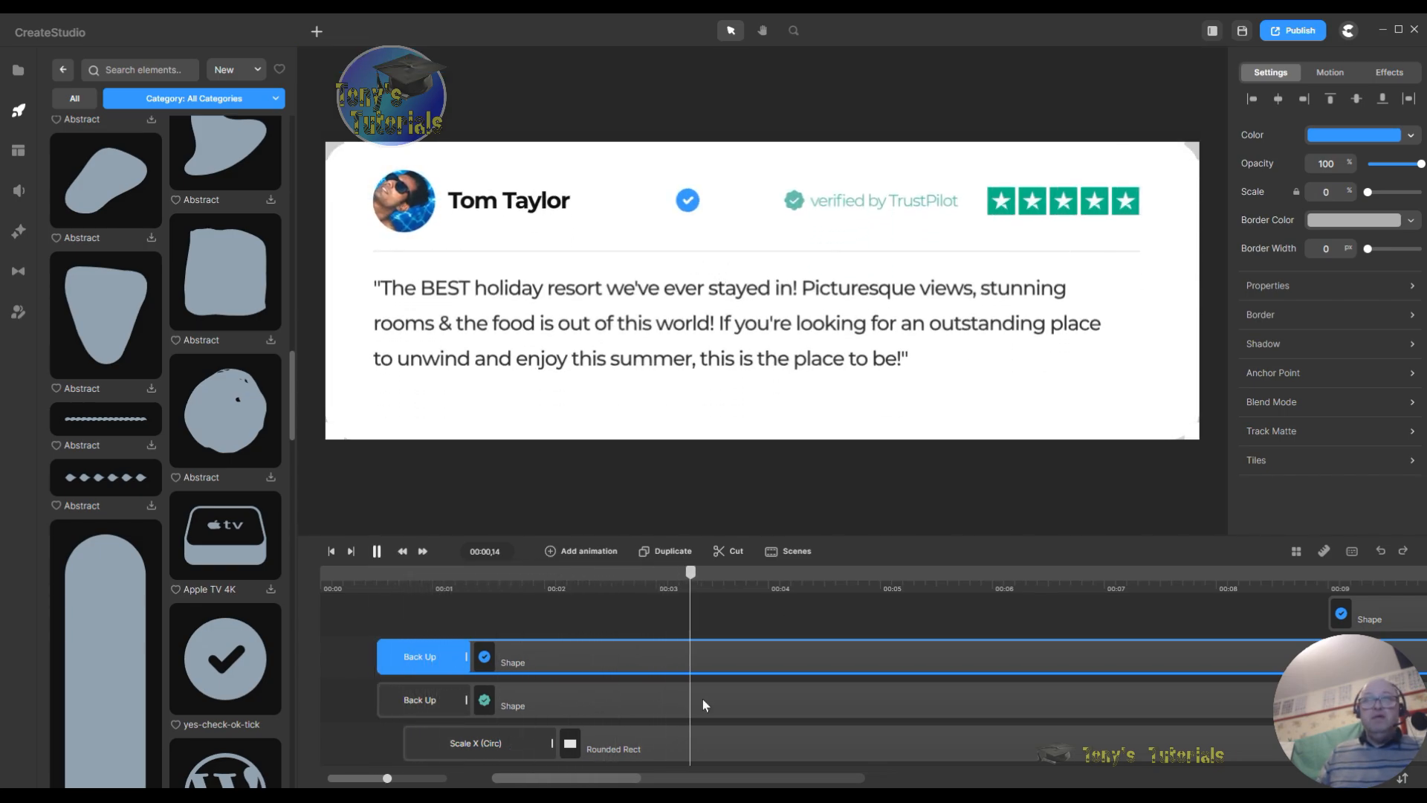
Step: Delete both tick shapes, including the duplicate at 9 seconds, from the review group
{"action": "left_click", "coordinate": [1397, 609], "text": "shift"}
{"action": "right_click", "coordinate": [1406, 608]}
{"action": "left_click", "coordinate": [1415, 605]}
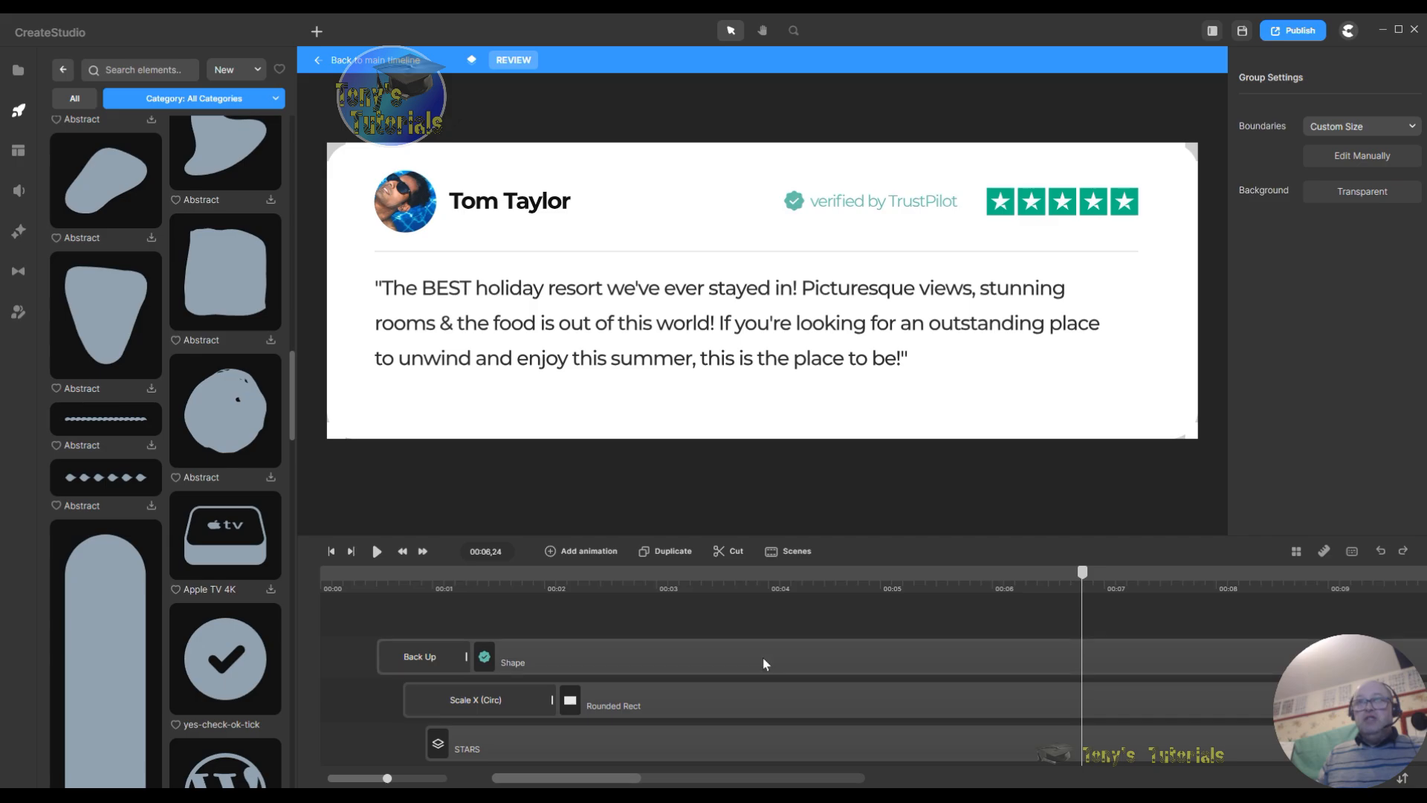
Step: Move the playhead to 00:04,07 and add a new rectangle to the review group
{"action": "scroll", "coordinate": [788, 632], "scroll_direction": "down", "scroll_amount": 3}
{"action": "scroll", "coordinate": [790, 632], "scroll_direction": "up", "scroll_amount": 2}
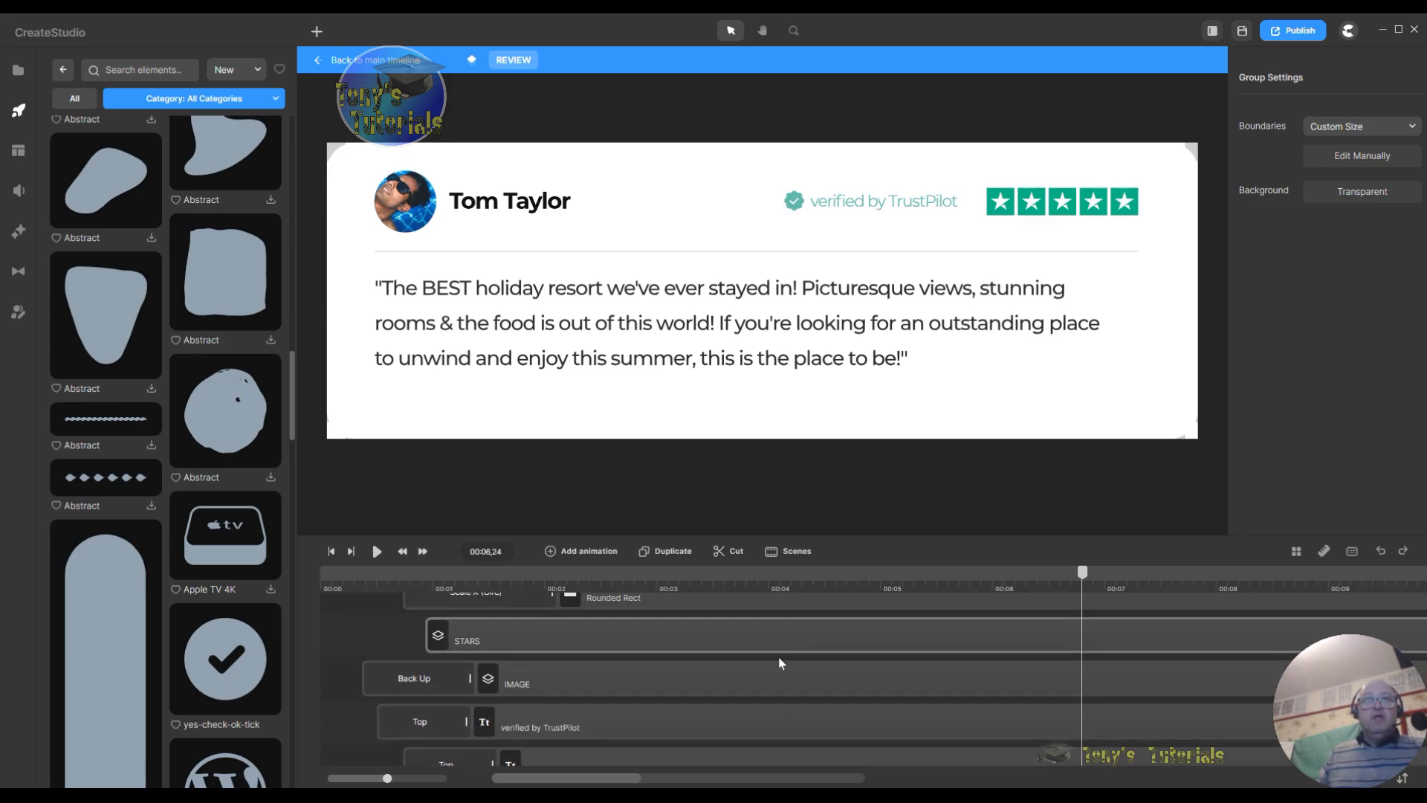
{"action": "scroll", "coordinate": [785, 656], "scroll_direction": "up", "scroll_amount": 1}
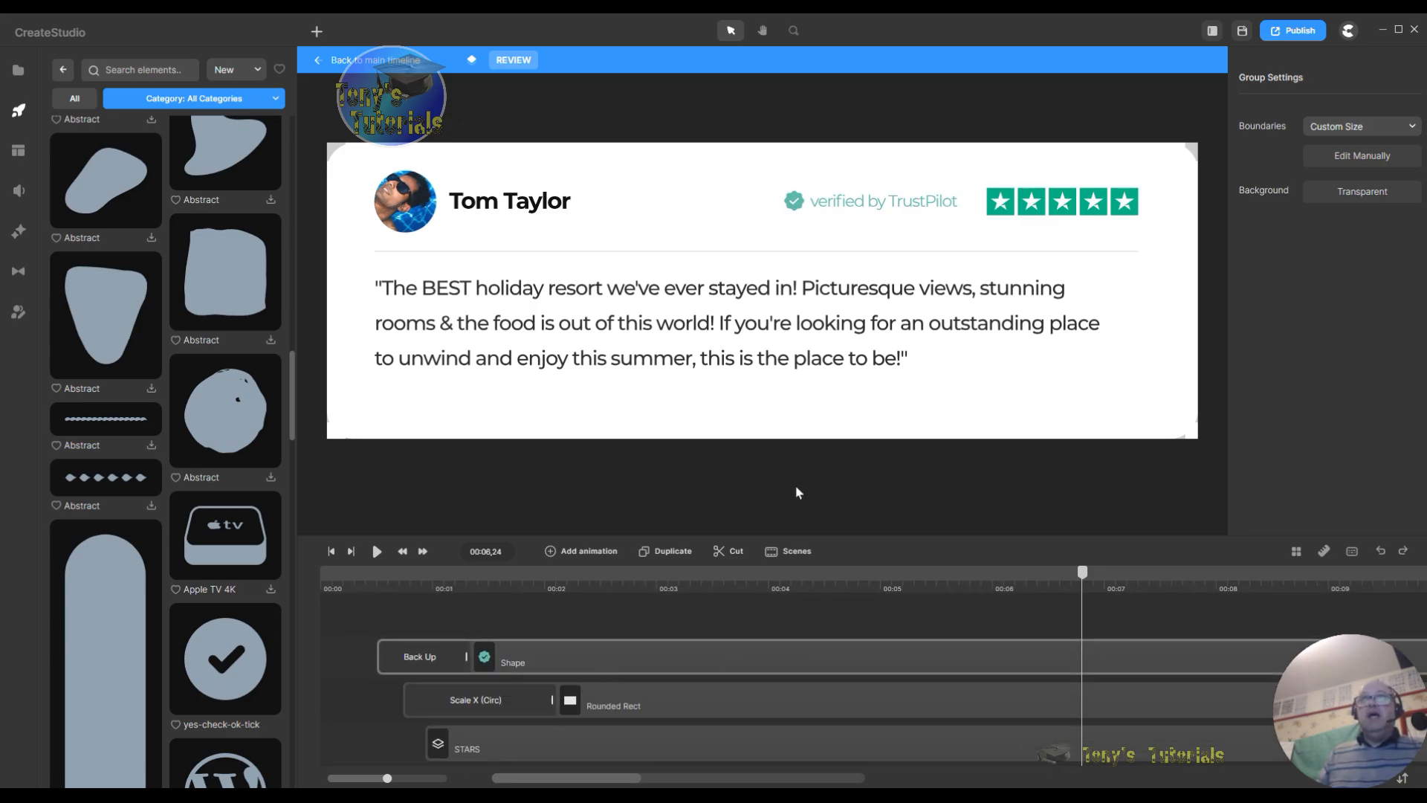
{"action": "left_click", "coordinate": [673, 694]}
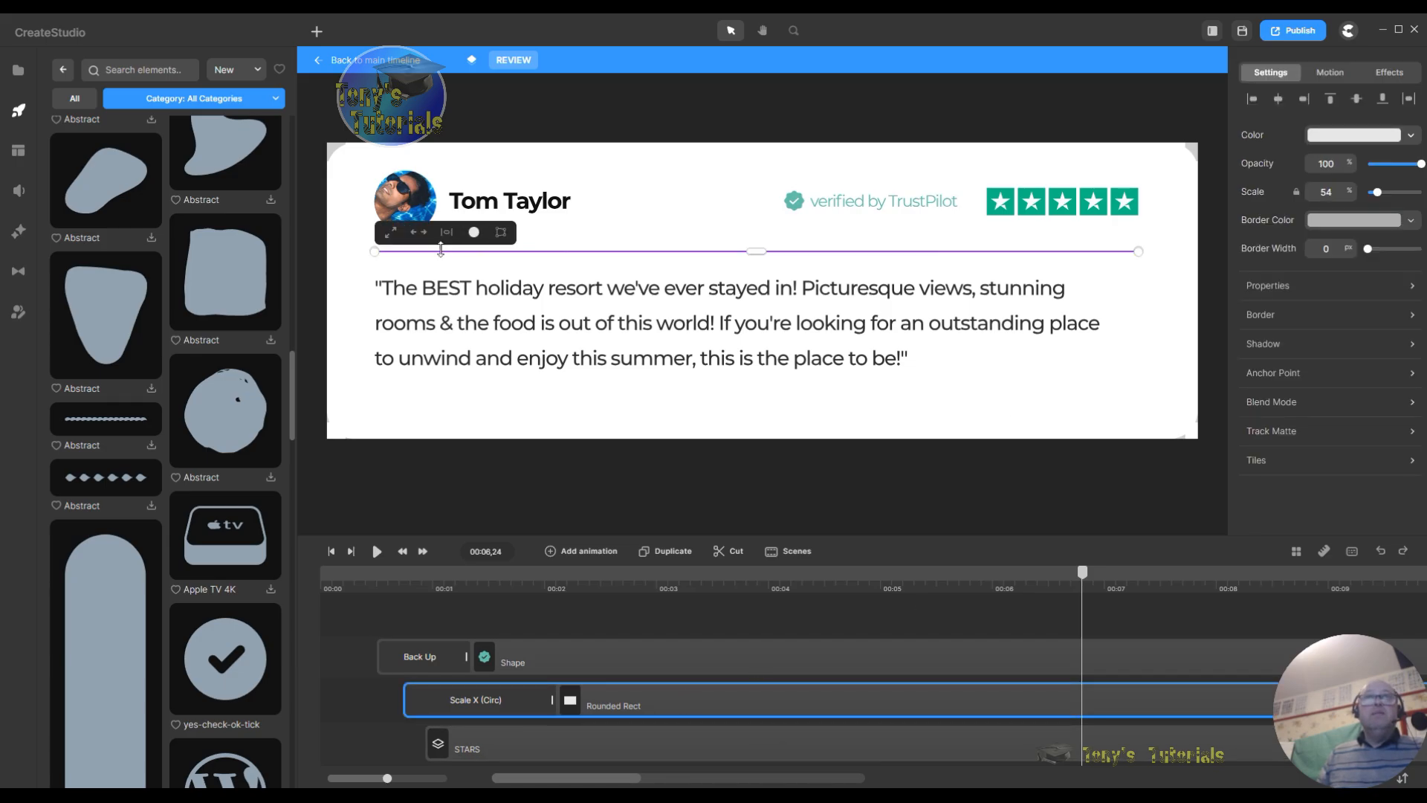
{"action": "left_click_drag", "start_coordinate": [1089, 574], "coordinate": [796, 572]}
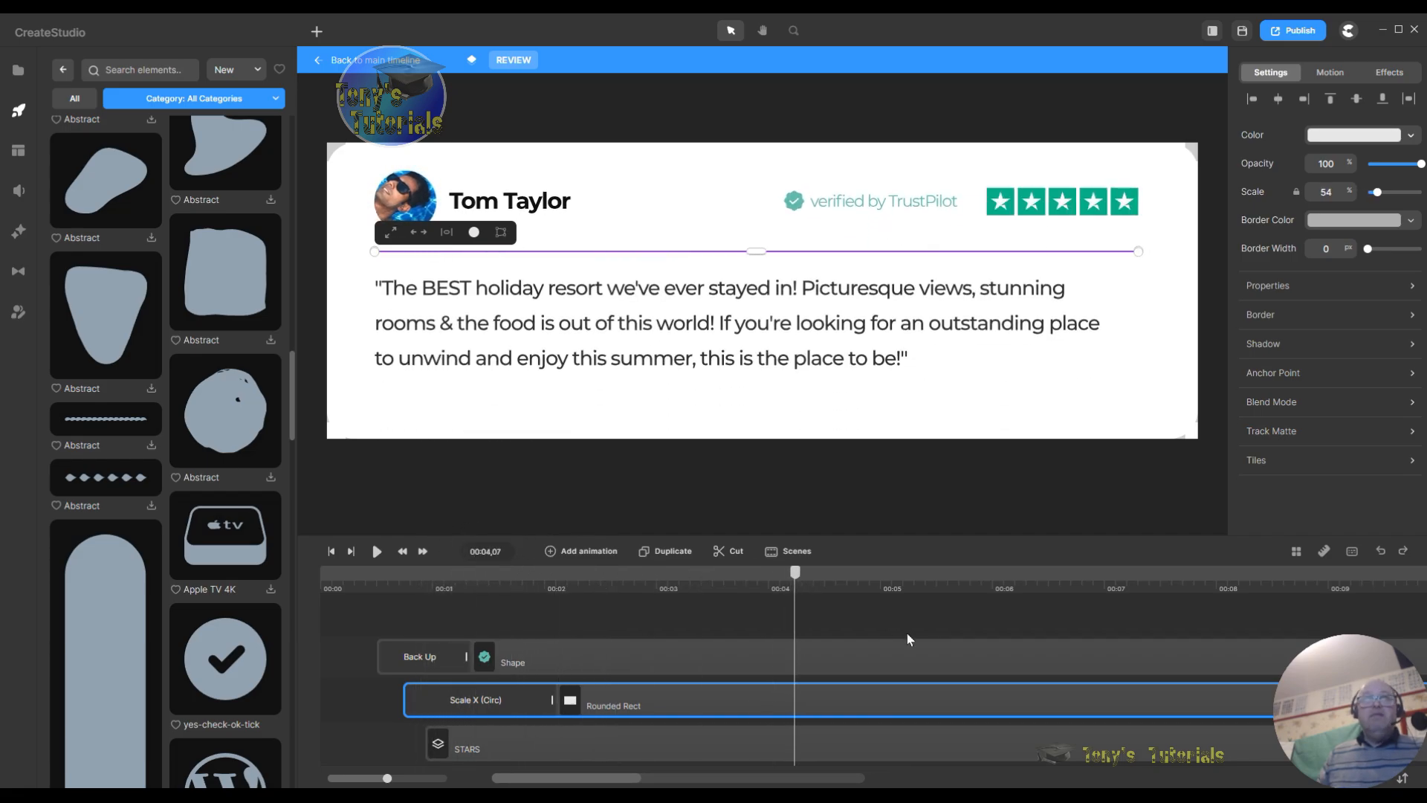
{"action": "left_click", "coordinate": [318, 35]}
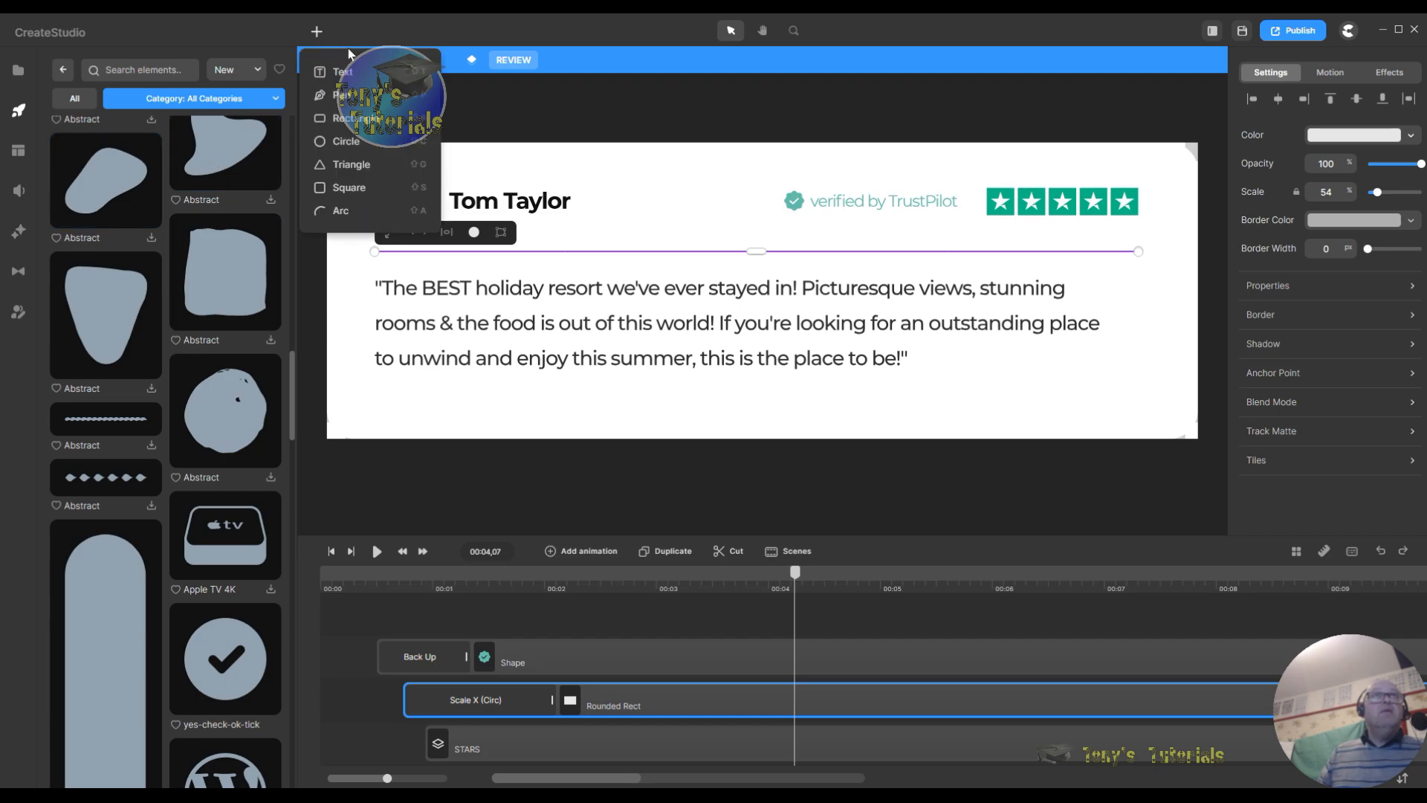
{"action": "left_click", "coordinate": [376, 126]}
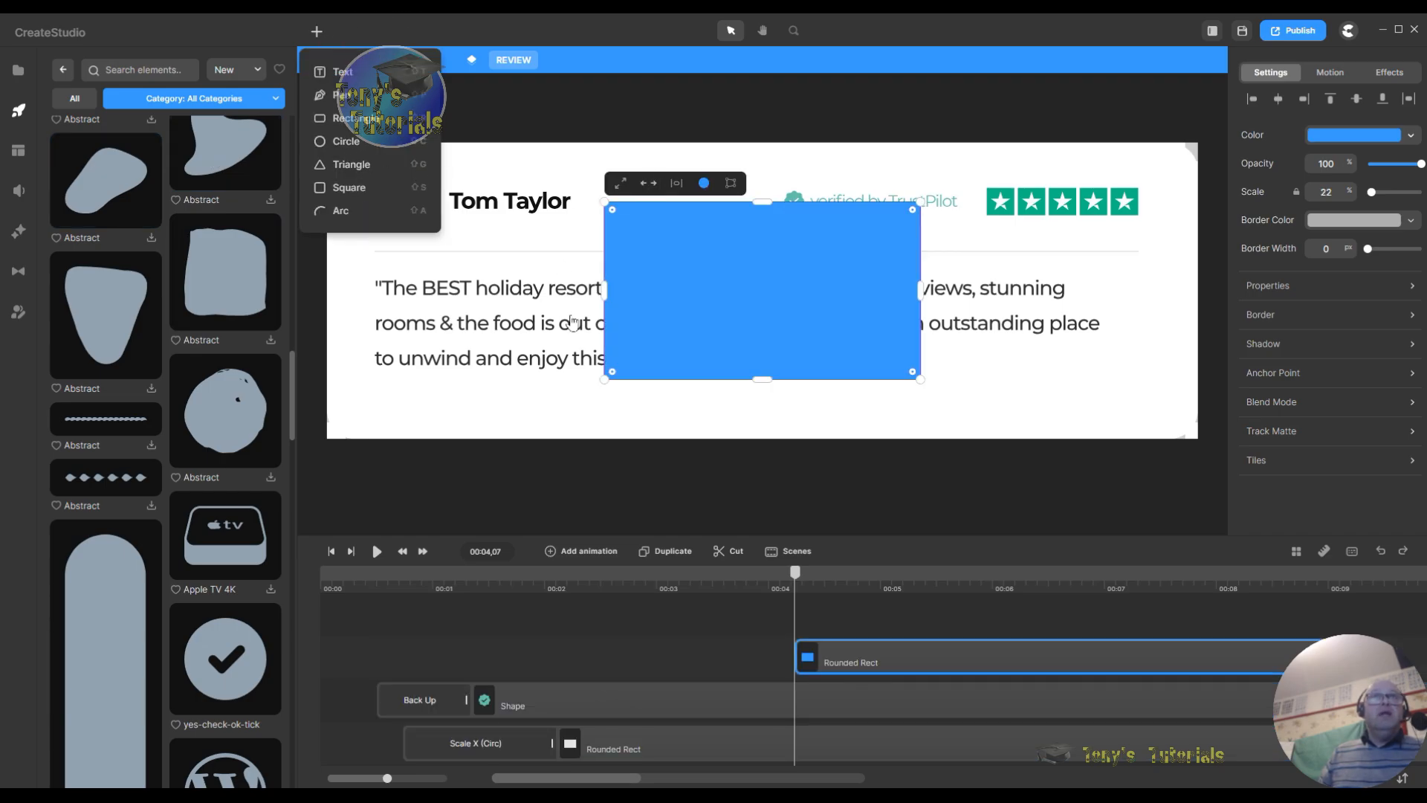
Step: Flatten the blue rectangle into a bar and place it beneath the review text, near the text's left edge
{"action": "left_click_drag", "start_coordinate": [764, 194], "coordinate": [741, 379]}
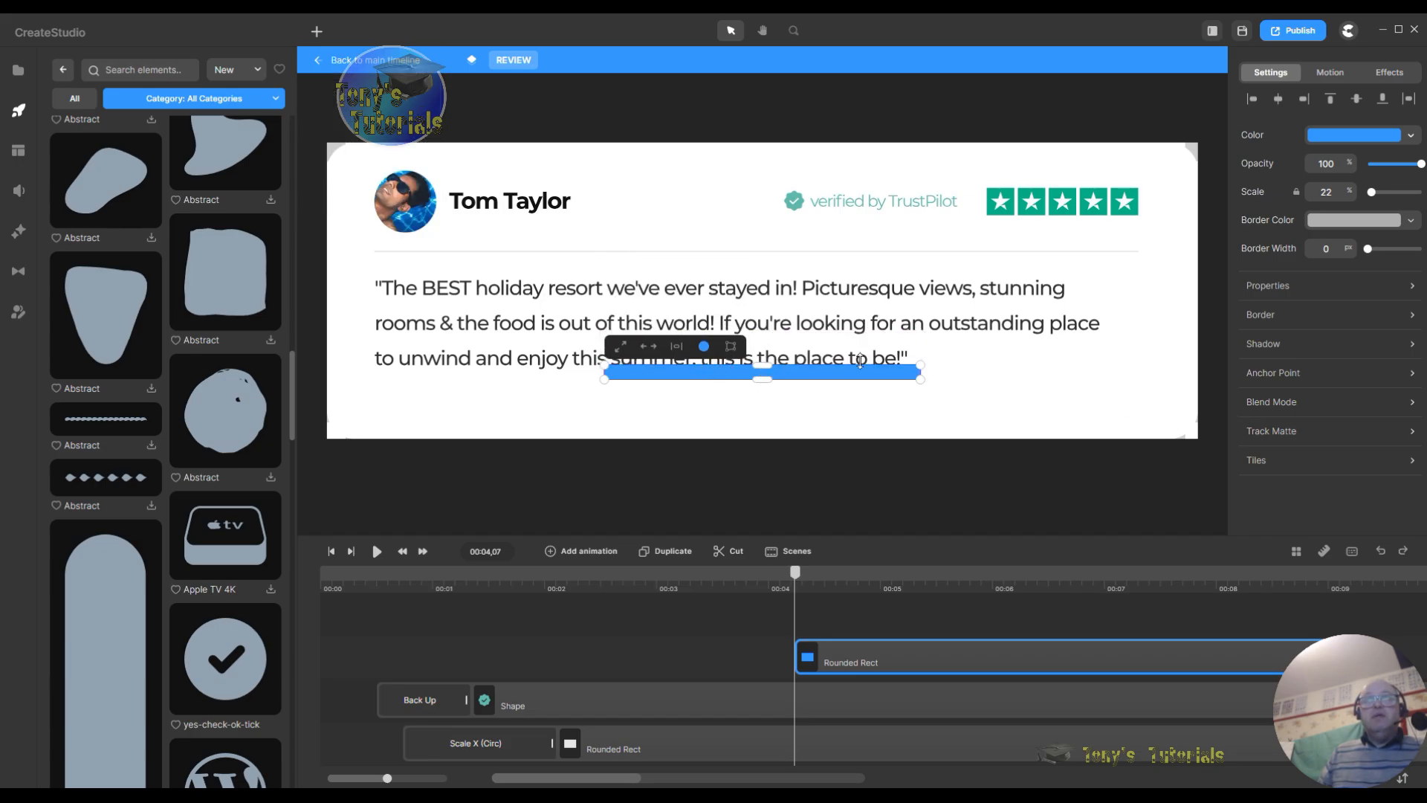
{"action": "left_click", "coordinate": [1102, 394]}
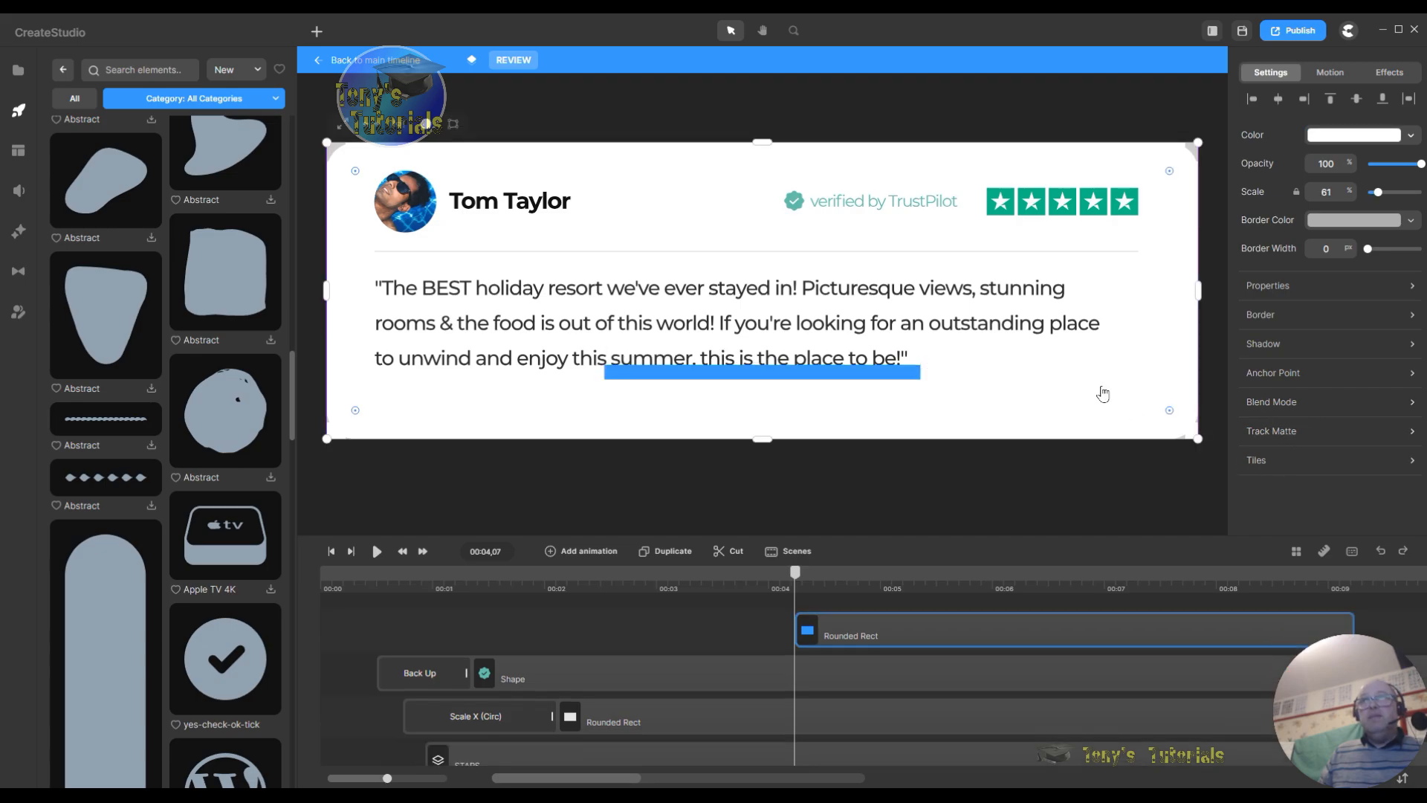
{"action": "left_click_drag", "start_coordinate": [766, 370], "coordinate": [540, 388]}
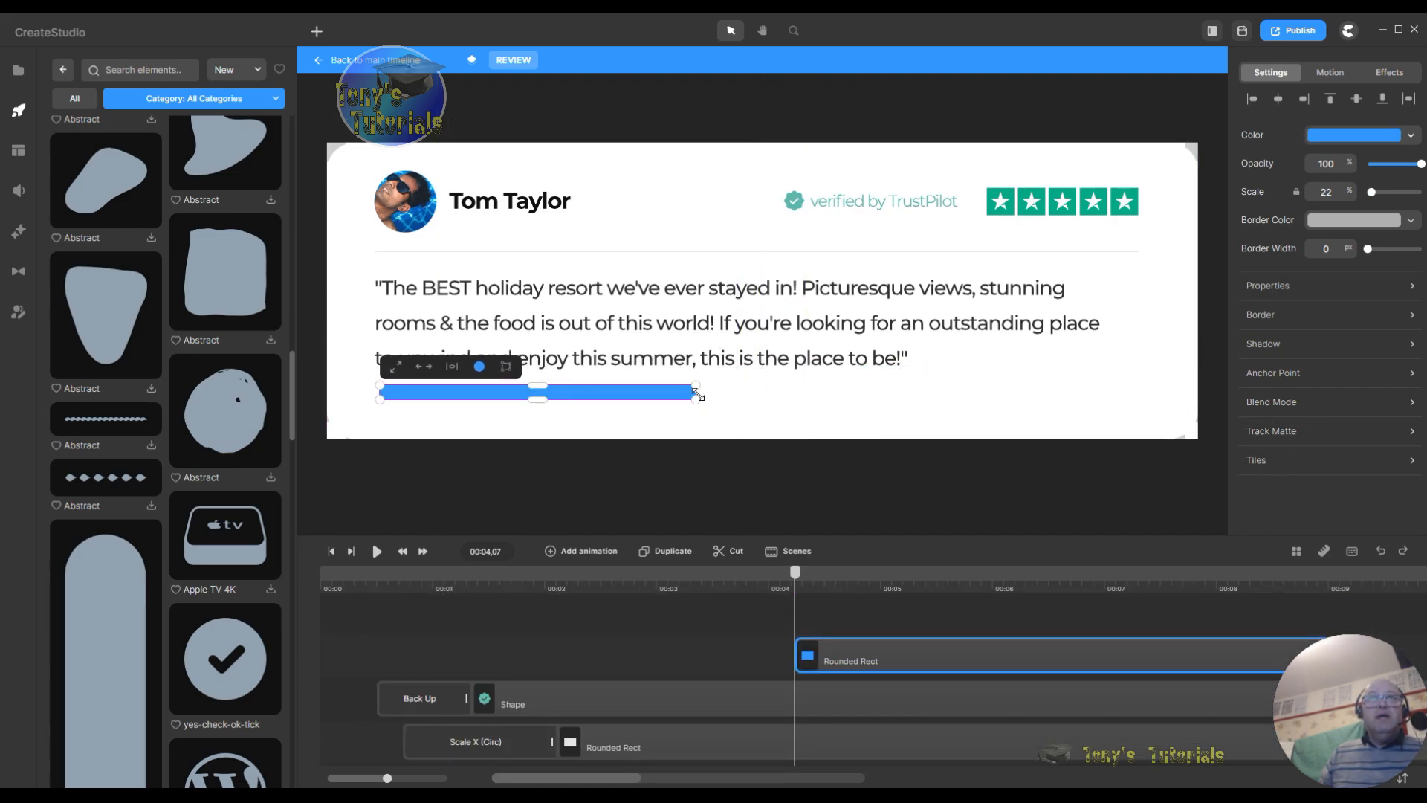
Step: Stretch the blue bar across the width of the review text to 55% scale and thin it into a line
{"action": "left_click_drag", "start_coordinate": [705, 386], "coordinate": [1165, 379]}
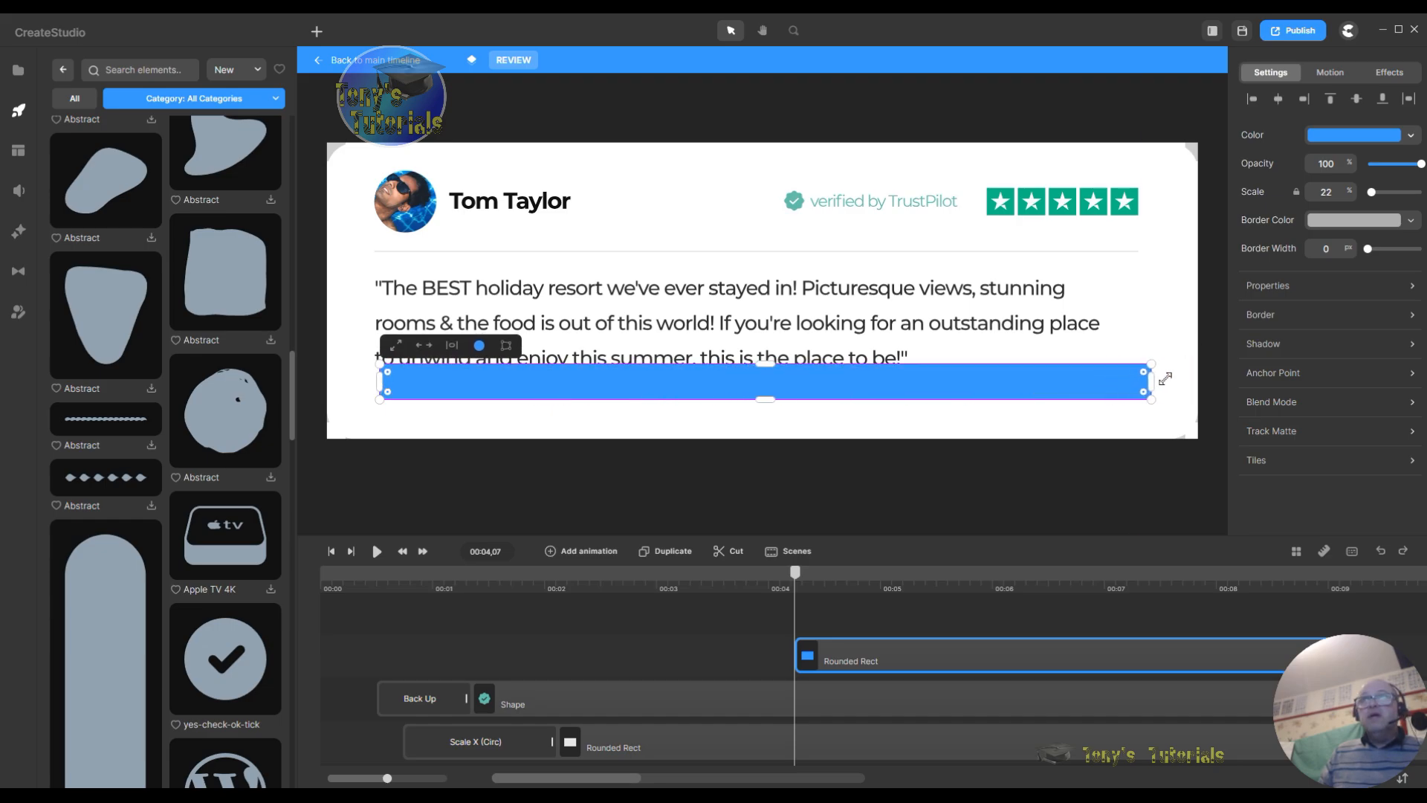
{"action": "left_click_drag", "start_coordinate": [761, 364], "coordinate": [750, 392]}
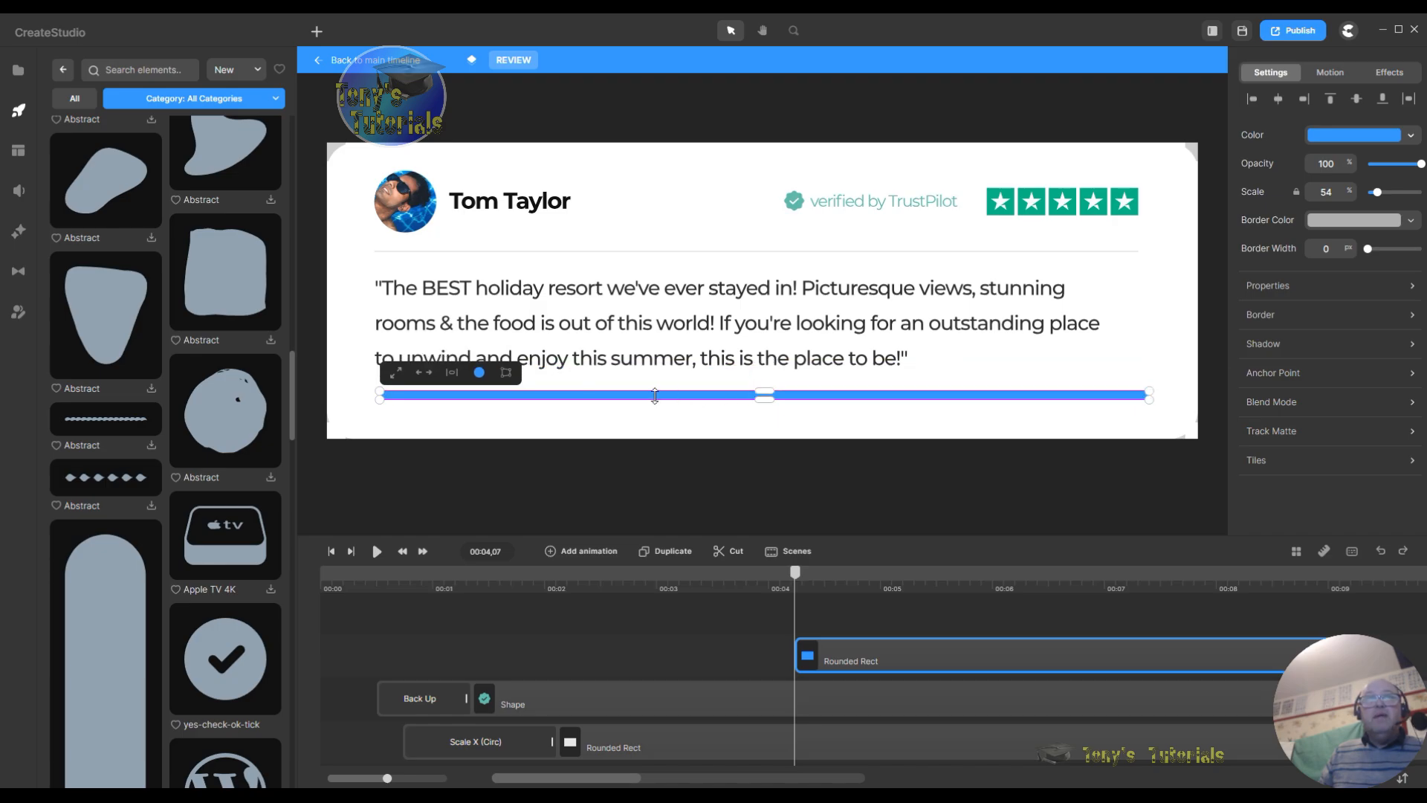
{"action": "left_click_drag", "start_coordinate": [381, 400], "coordinate": [375, 400]}
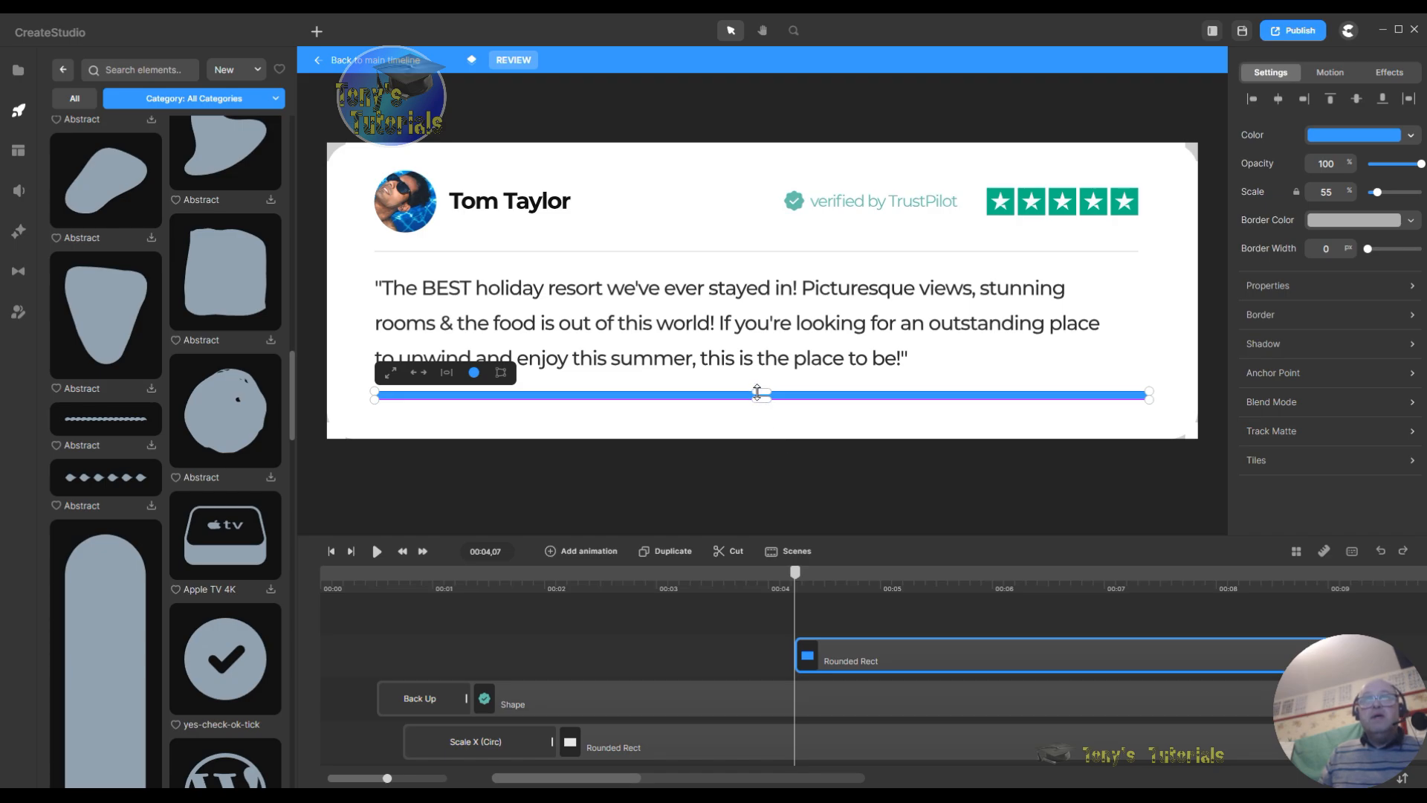
{"action": "left_click_drag", "start_coordinate": [758, 391], "coordinate": [753, 398]}
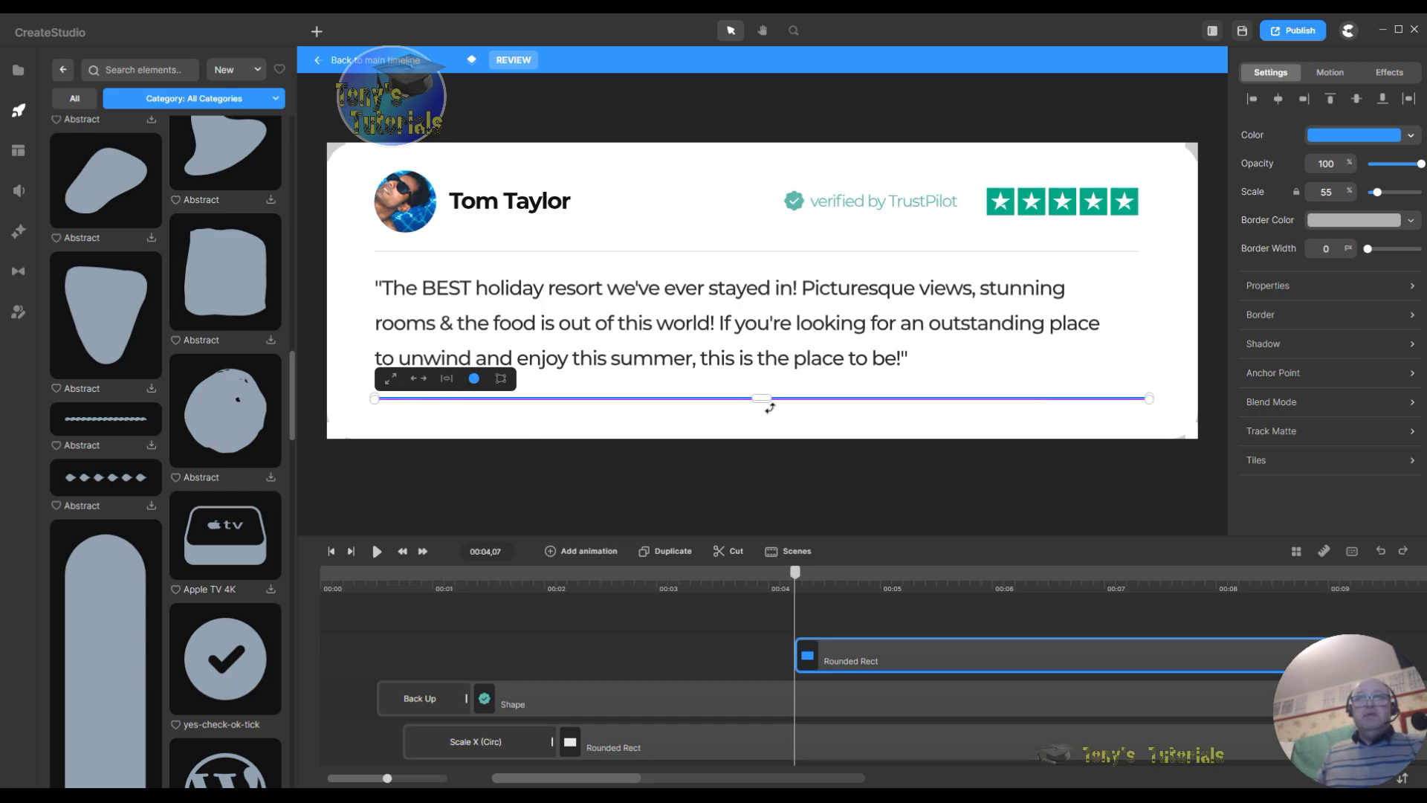
Step: Move the blue line's clip to start with the existing divider's clip and extend it to the end of the review group
{"action": "left_click_drag", "start_coordinate": [1016, 659], "coordinate": [687, 674]}
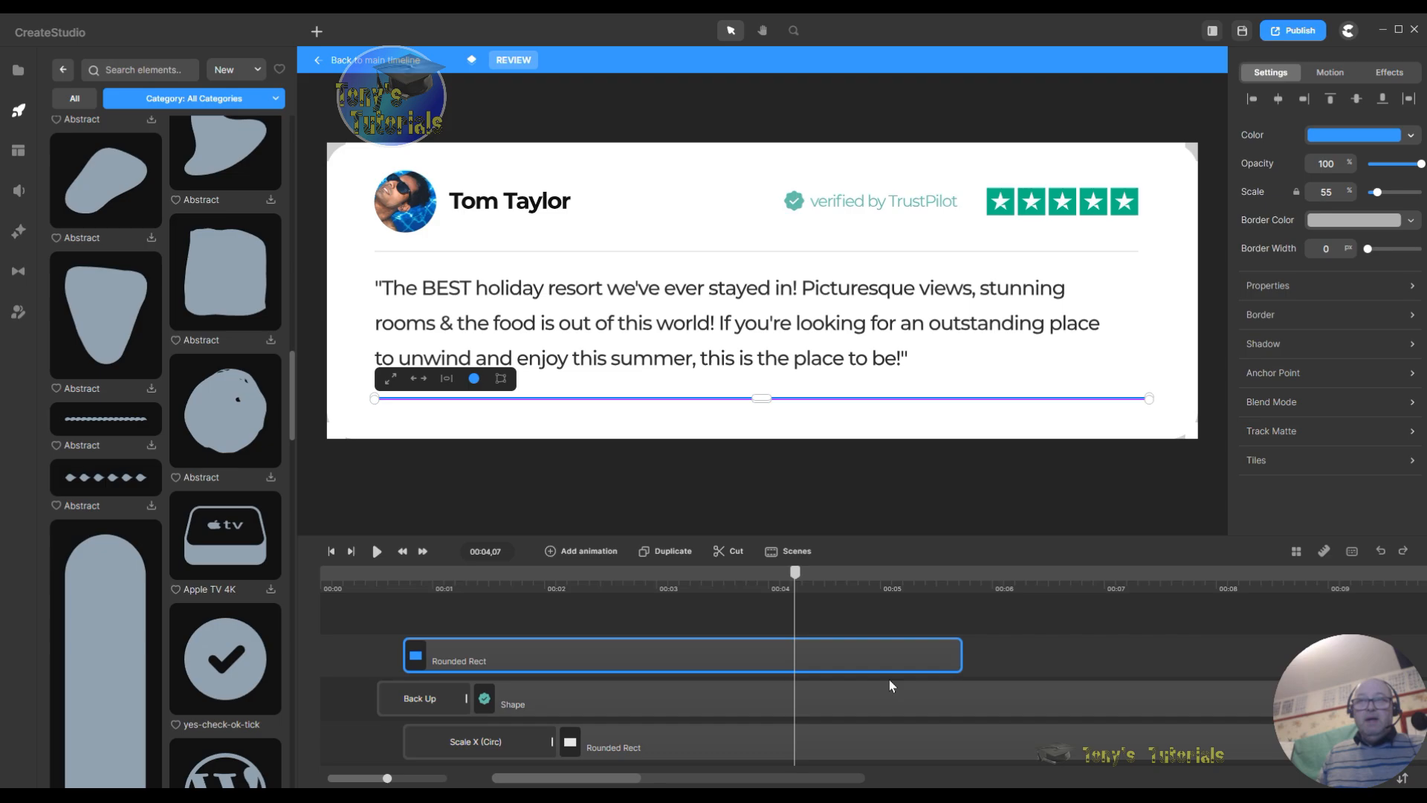
{"action": "left_click_drag", "start_coordinate": [961, 656], "coordinate": [1425, 641]}
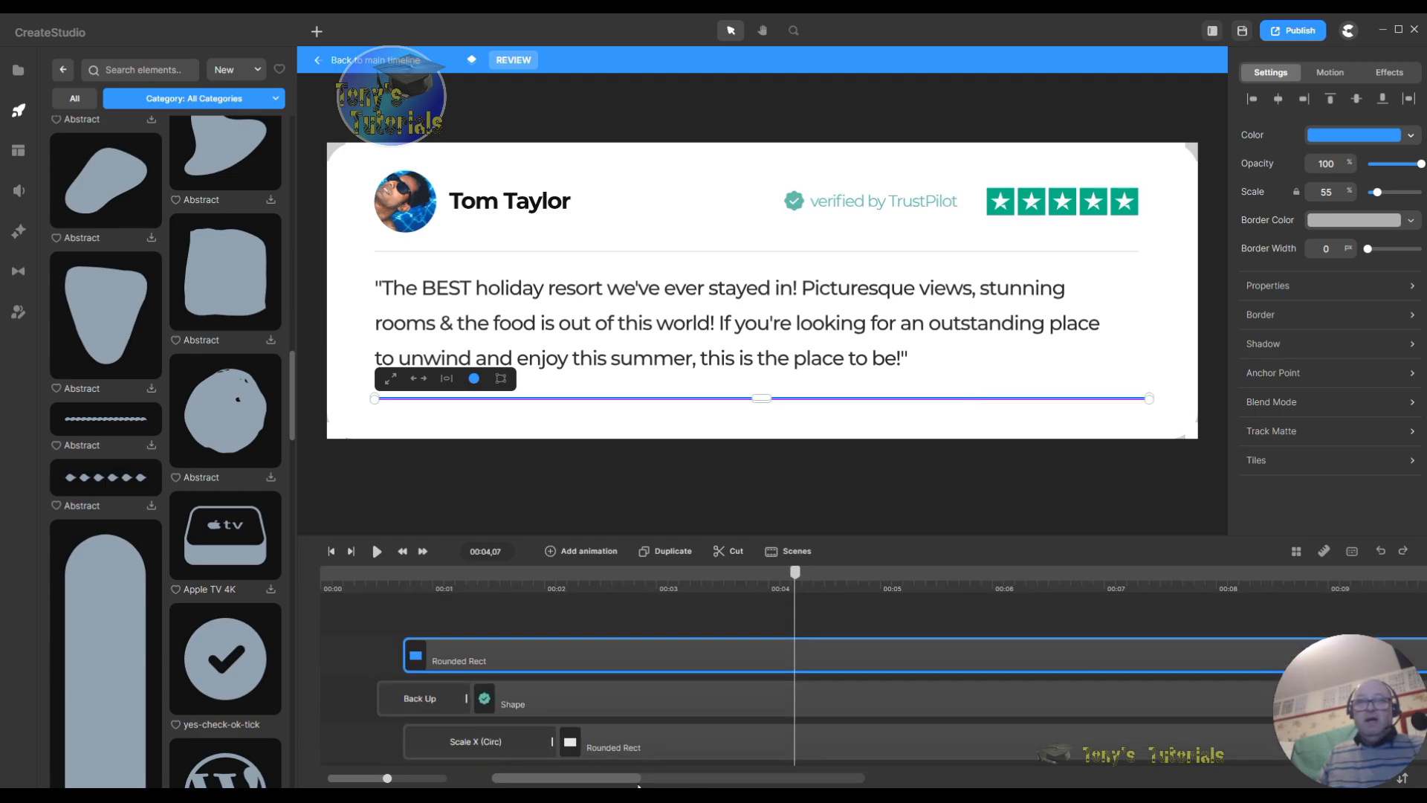
{"action": "scroll", "coordinate": [639, 781], "scroll_direction": "right", "scroll_amount": 5}
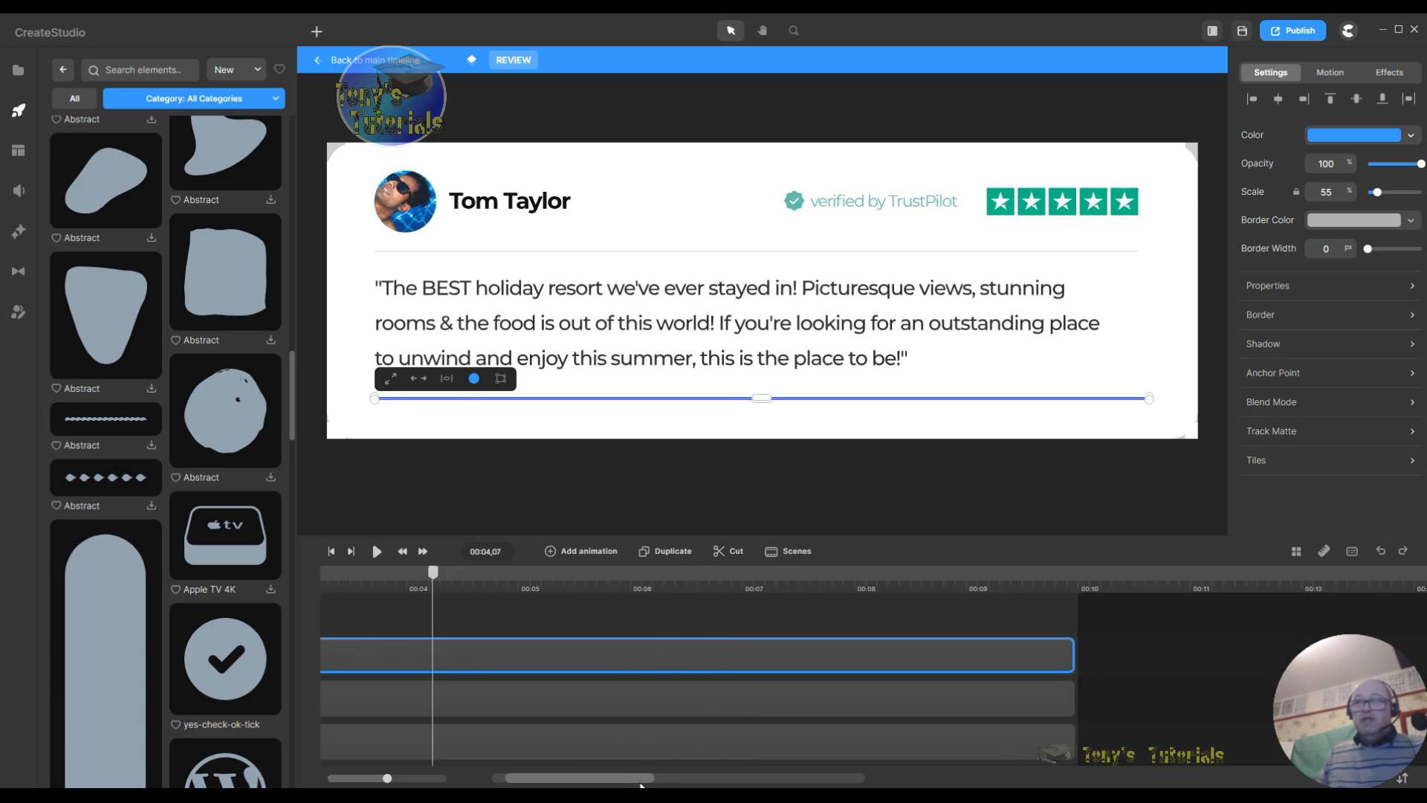
{"action": "scroll", "coordinate": [624, 780], "scroll_direction": "left", "scroll_amount": 3}
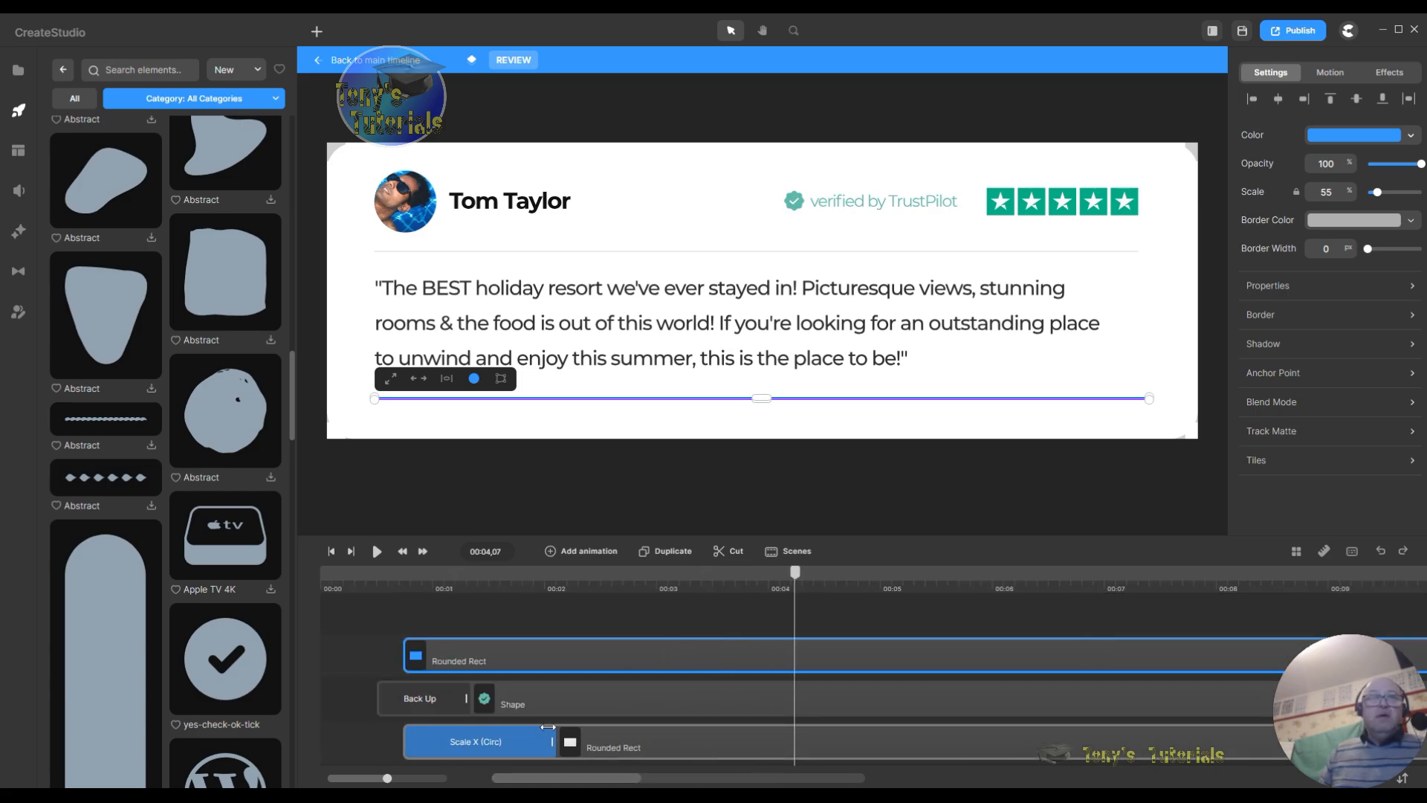
Step: Apply the saved Scale X (Circ) entry animation to the blue line
{"action": "right_click", "coordinate": [470, 656]}
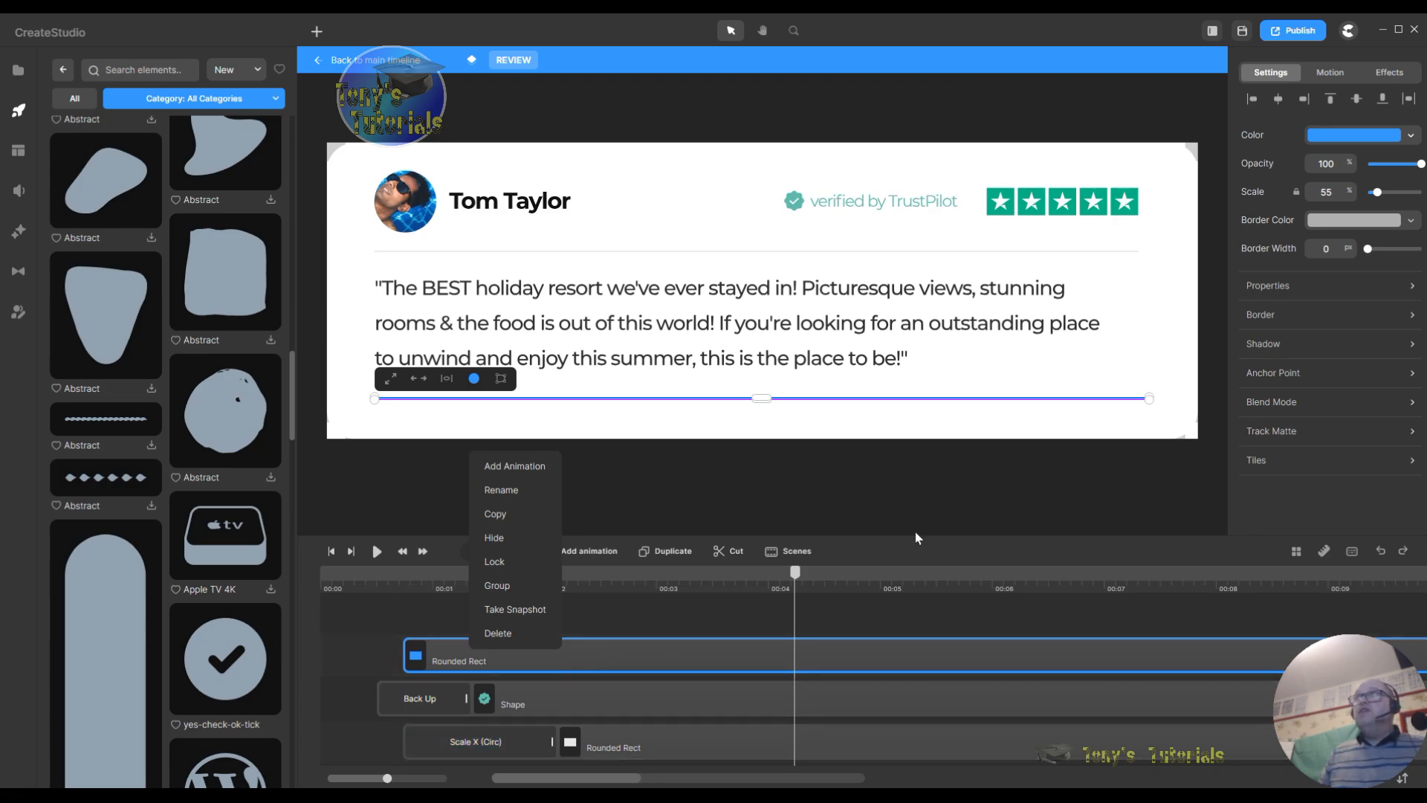
{"action": "left_click", "coordinate": [1330, 73]}
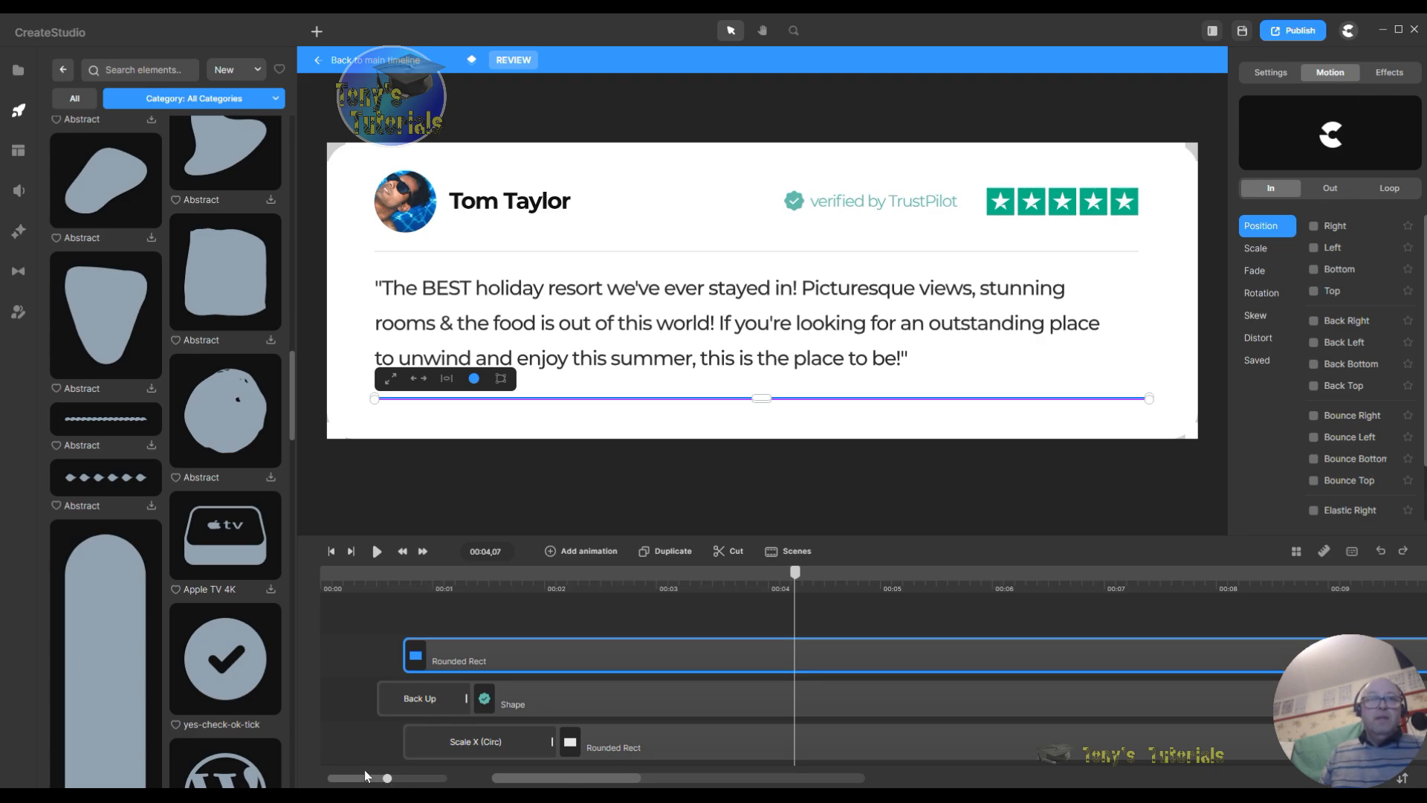
{"action": "left_click", "coordinate": [482, 750]}
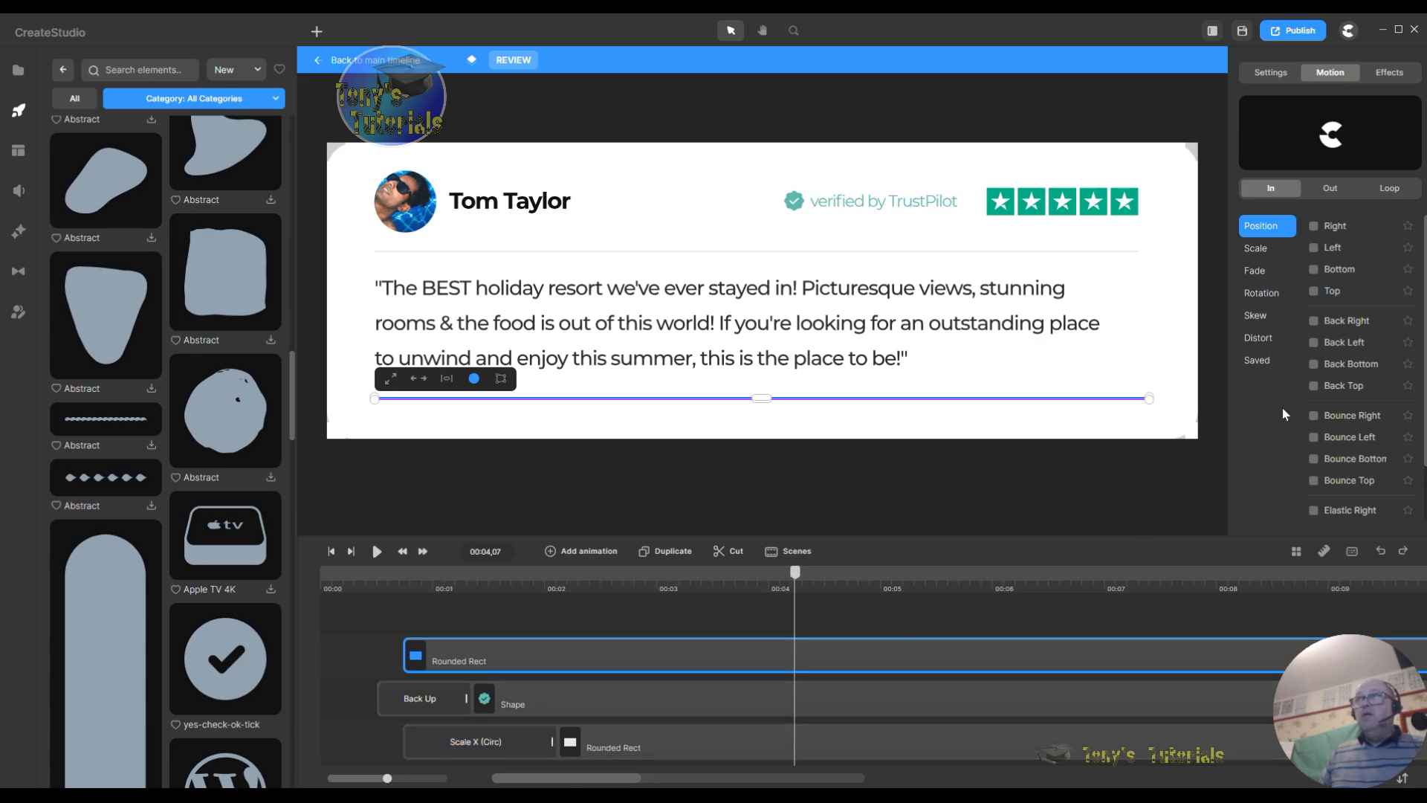
{"action": "left_click", "coordinate": [1255, 362]}
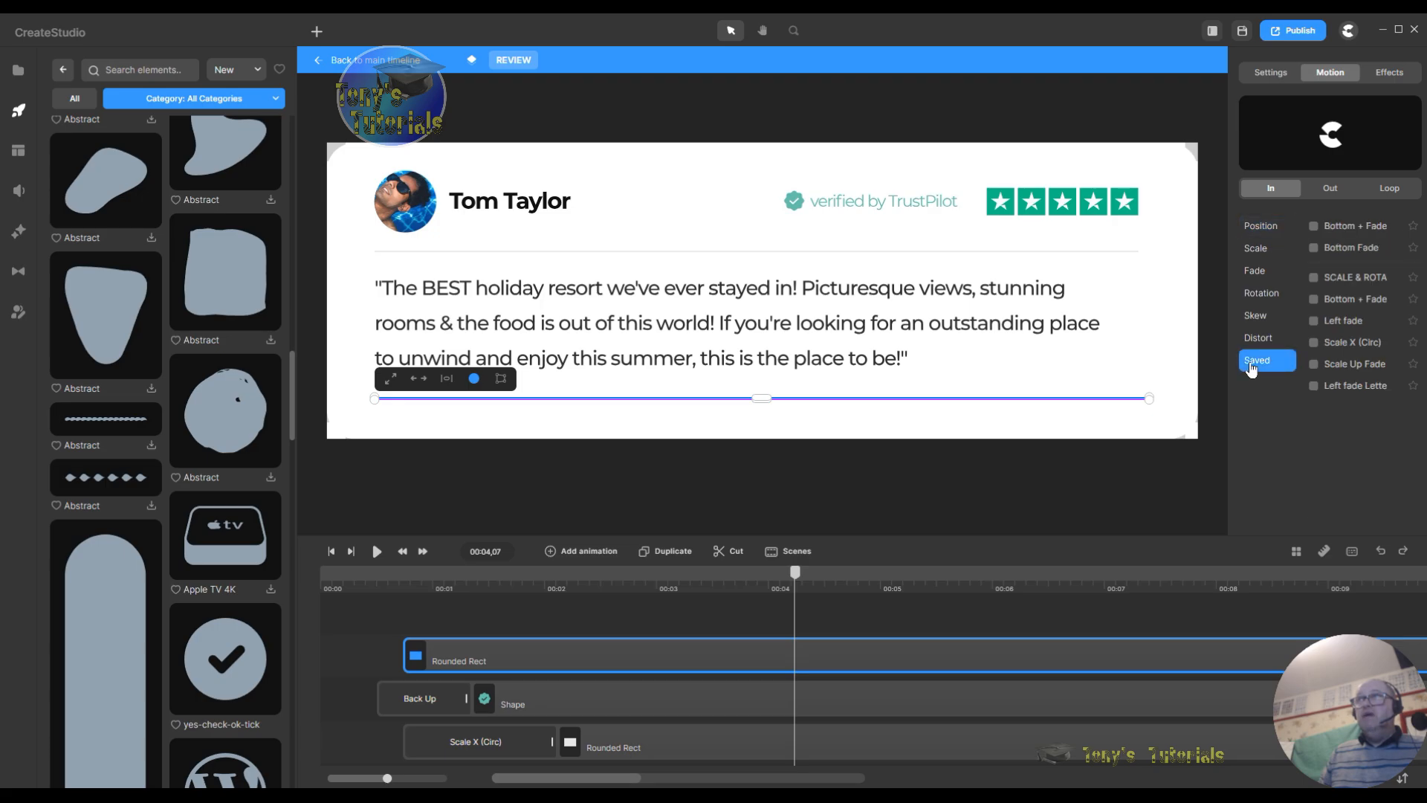
{"action": "left_click", "coordinate": [1315, 345]}
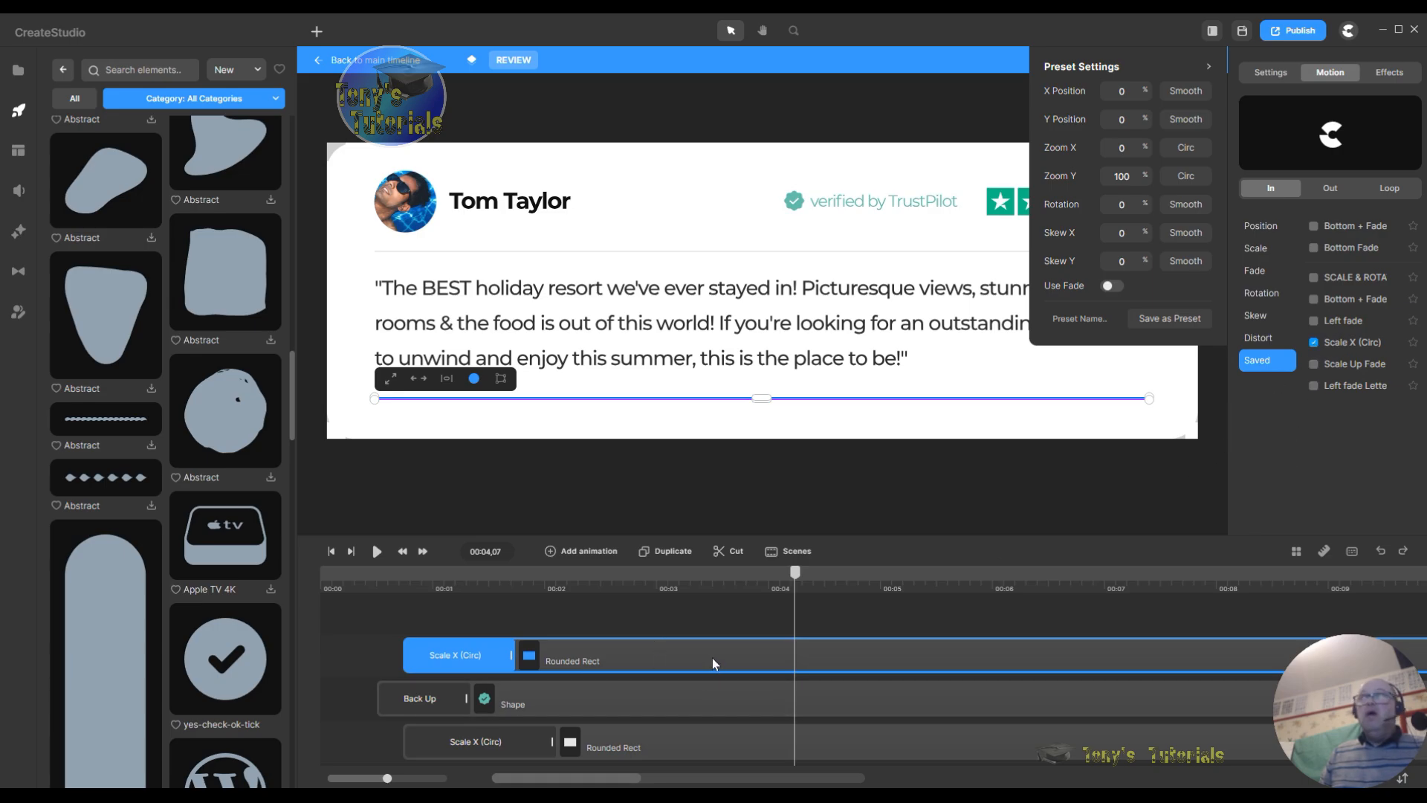
Step: Set the blue line's anchor point to middle-left and lengthen its entry animation to 00:02,03, matching the existing divider
{"action": "left_click", "coordinate": [1270, 72]}
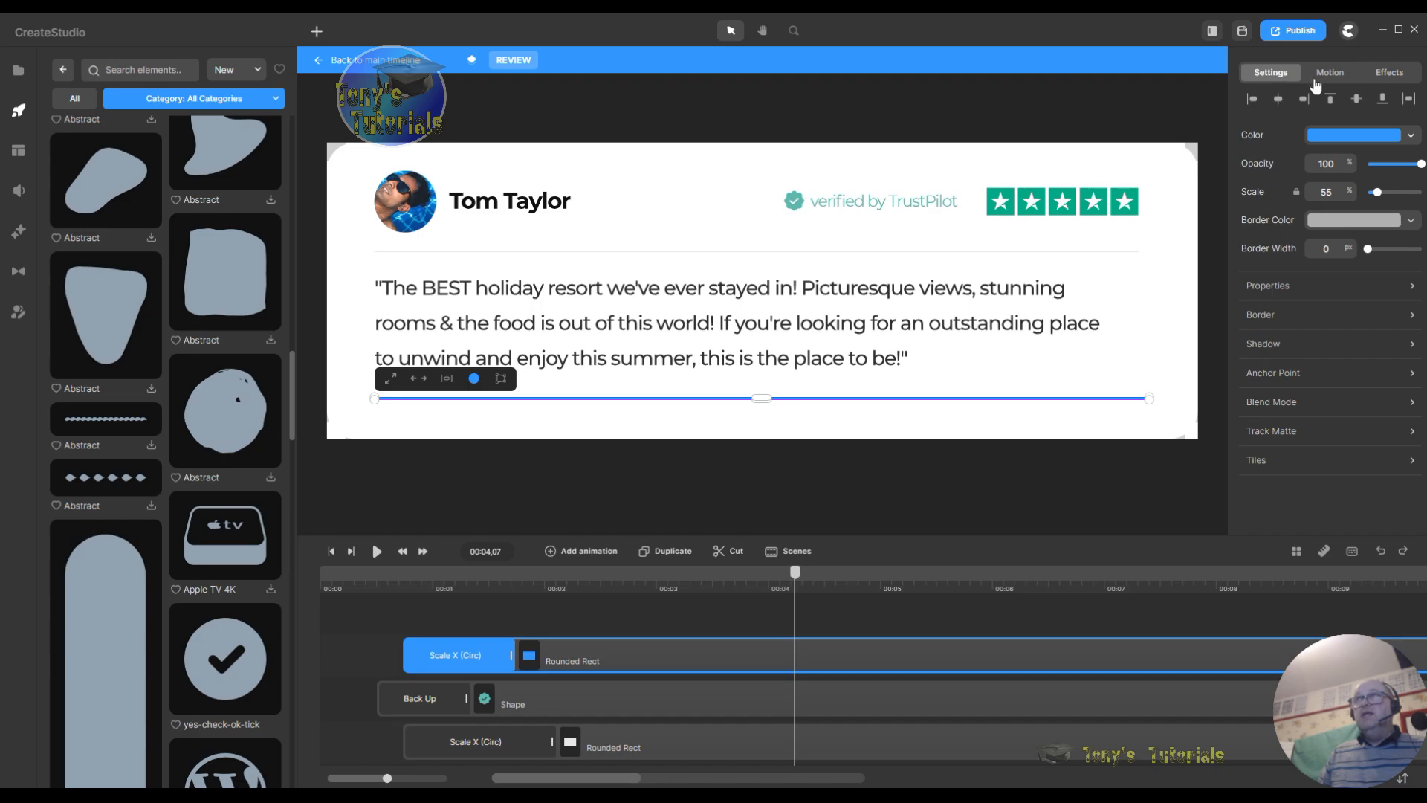
{"action": "left_click", "coordinate": [1294, 293]}
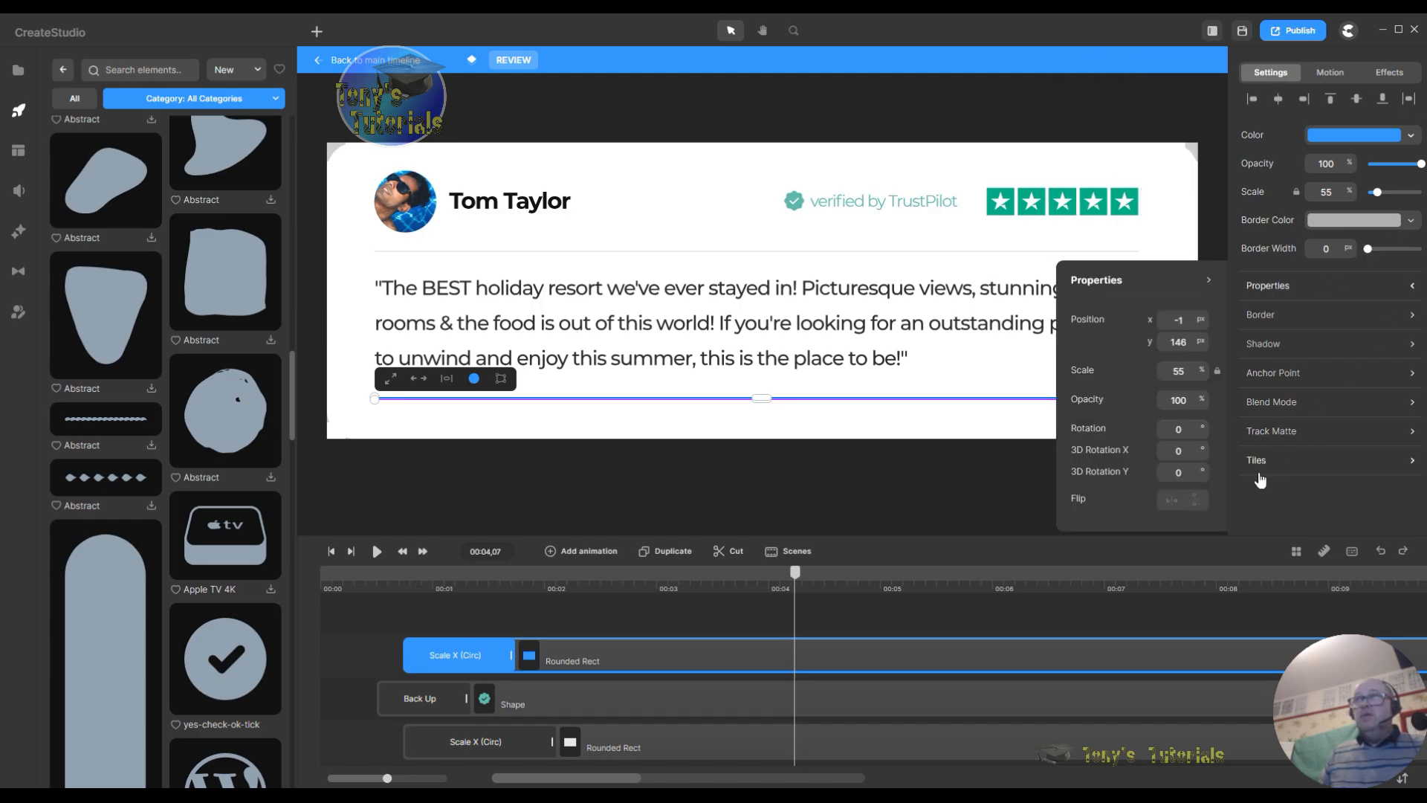
{"action": "left_click", "coordinate": [1271, 374]}
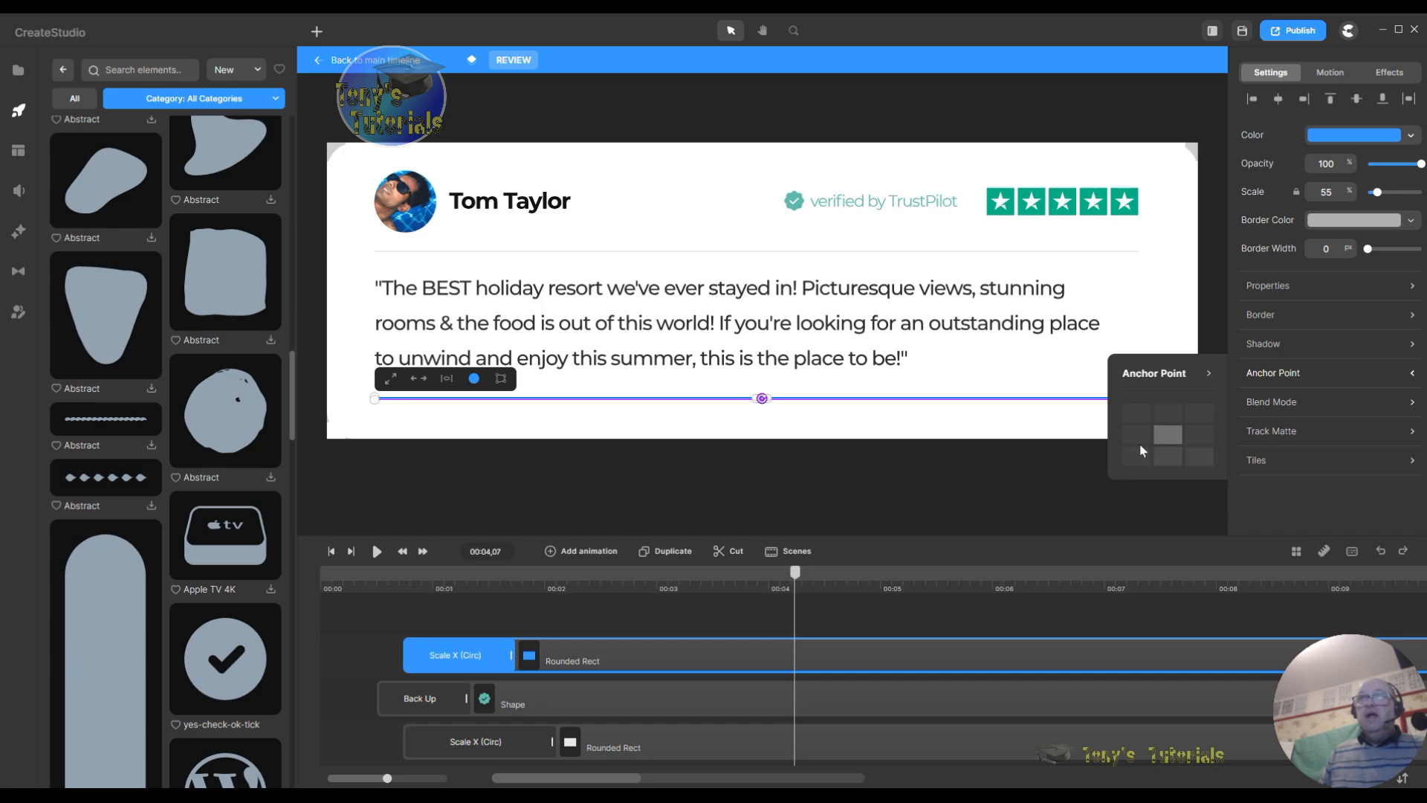
{"action": "left_click", "coordinate": [1133, 439]}
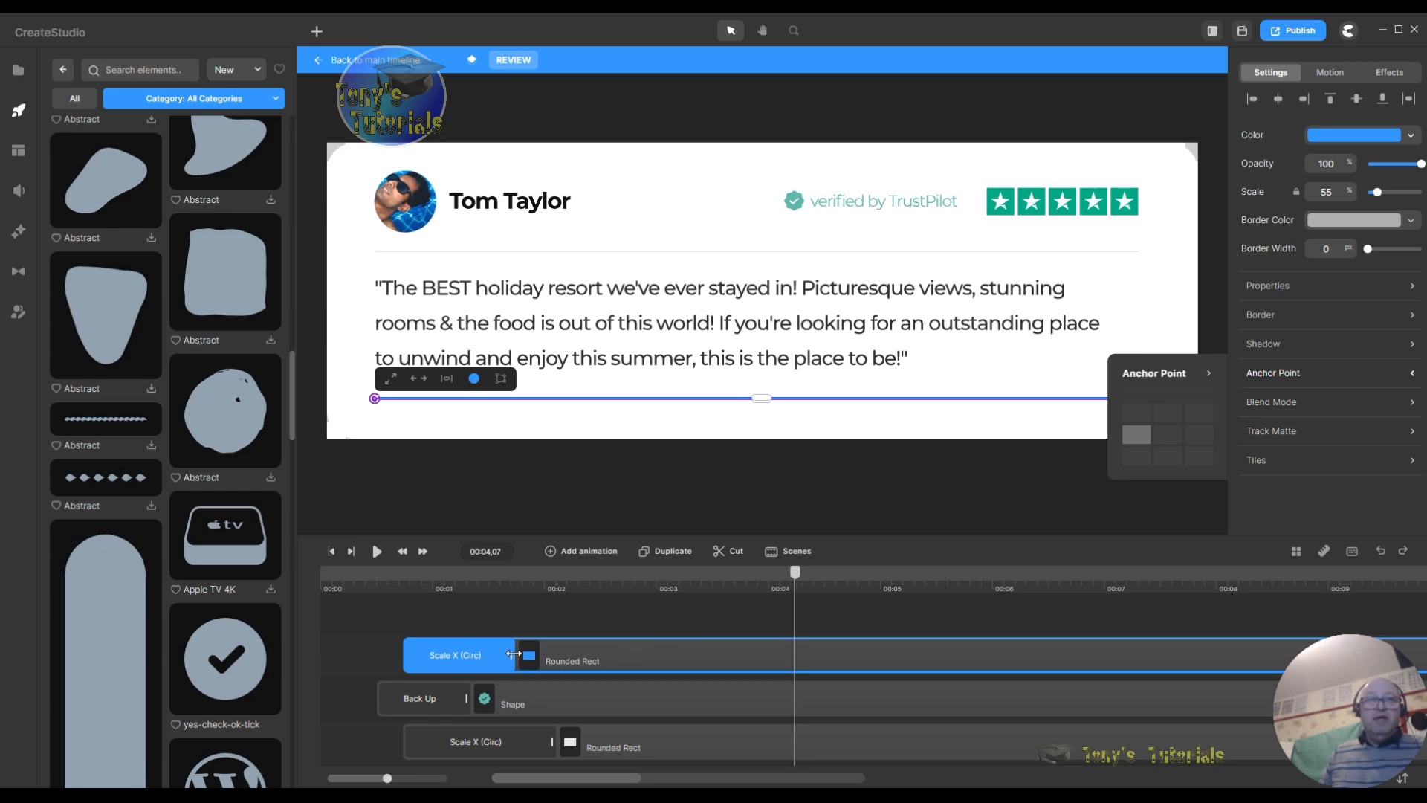
{"action": "left_click_drag", "start_coordinate": [525, 654], "coordinate": [555, 657]}
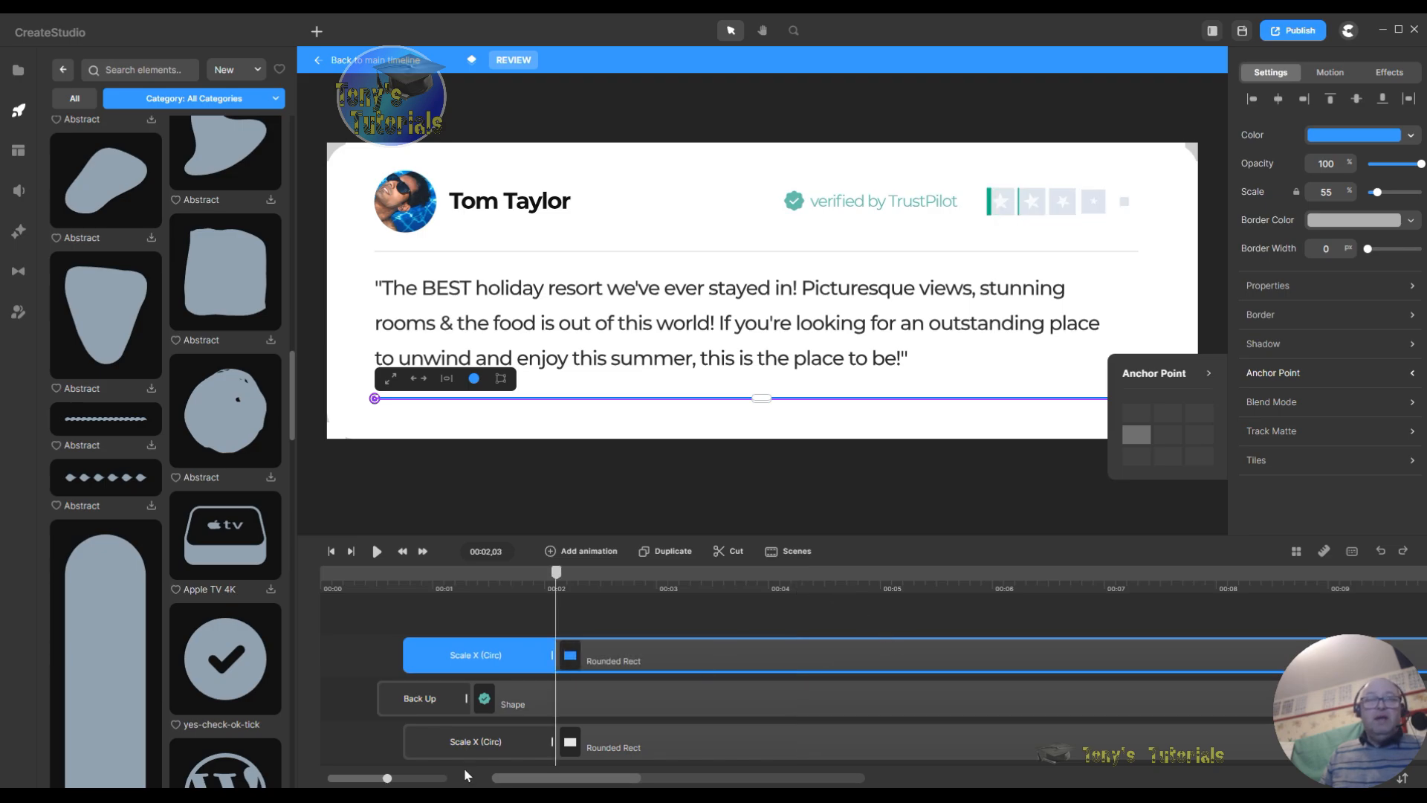
Step: Play the review group from 00:00,16 to preview the blue line's entry, then stop the playback at 00:01,07
{"action": "left_click_drag", "start_coordinate": [556, 575], "coordinate": [380, 577]}
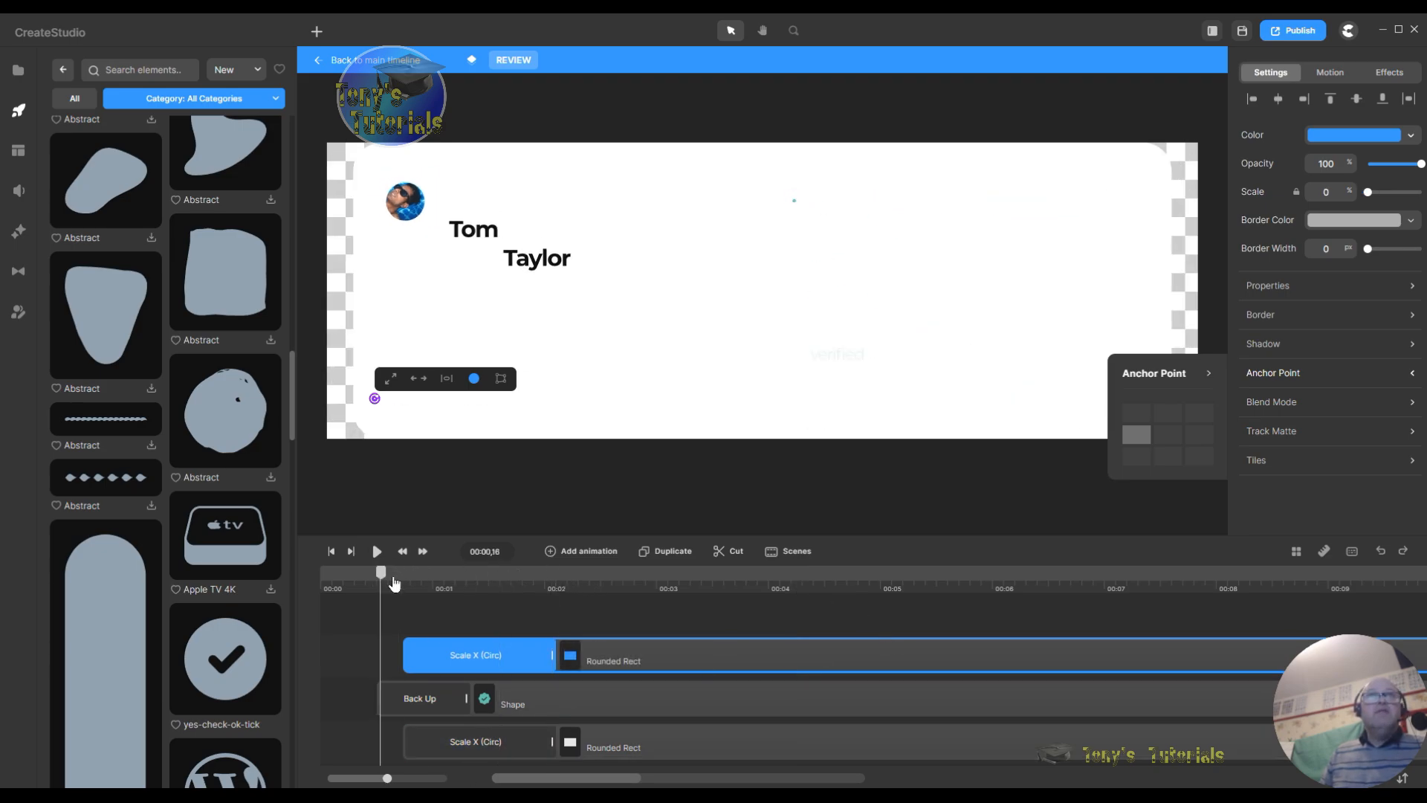
{"action": "left_click", "coordinate": [376, 552]}
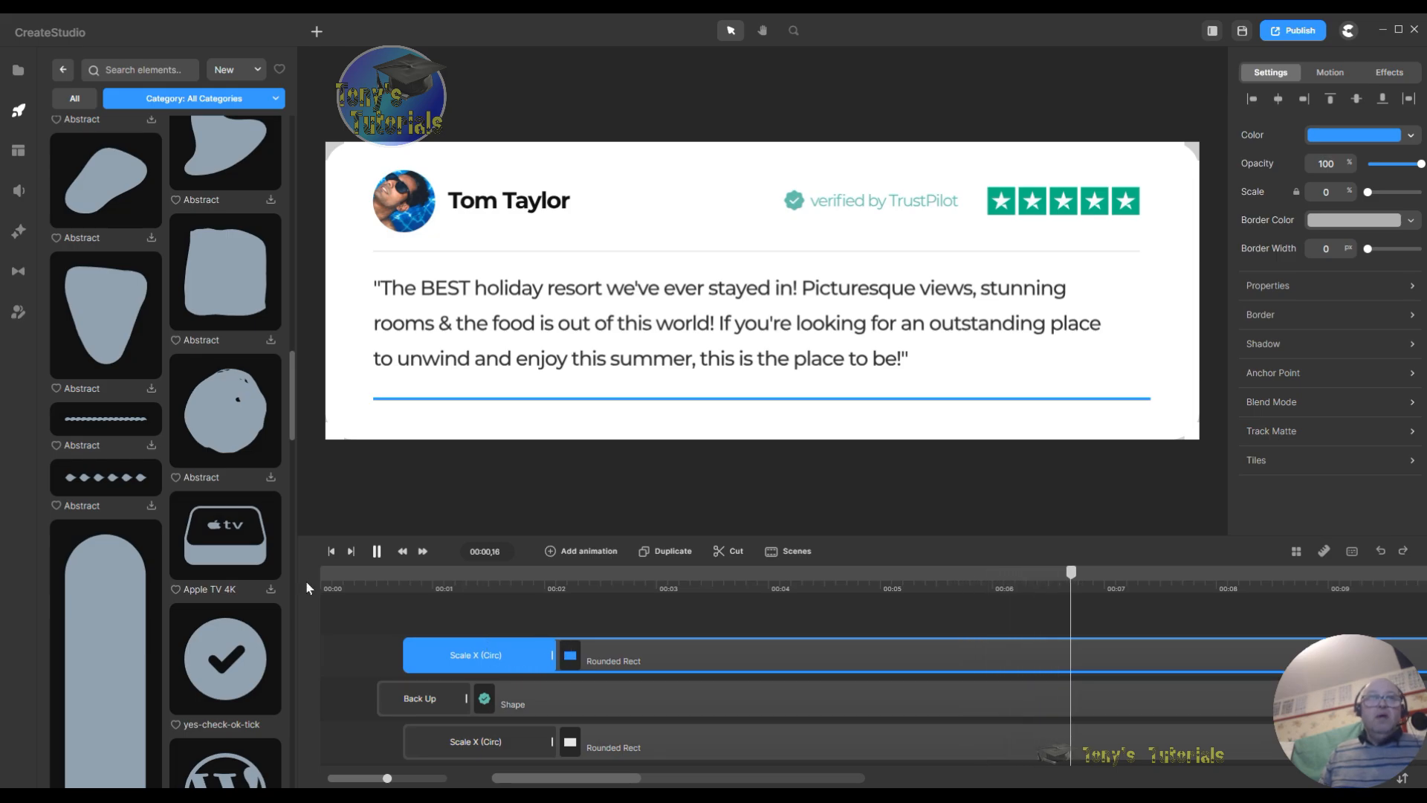
{"action": "left_click", "coordinate": [395, 592]}
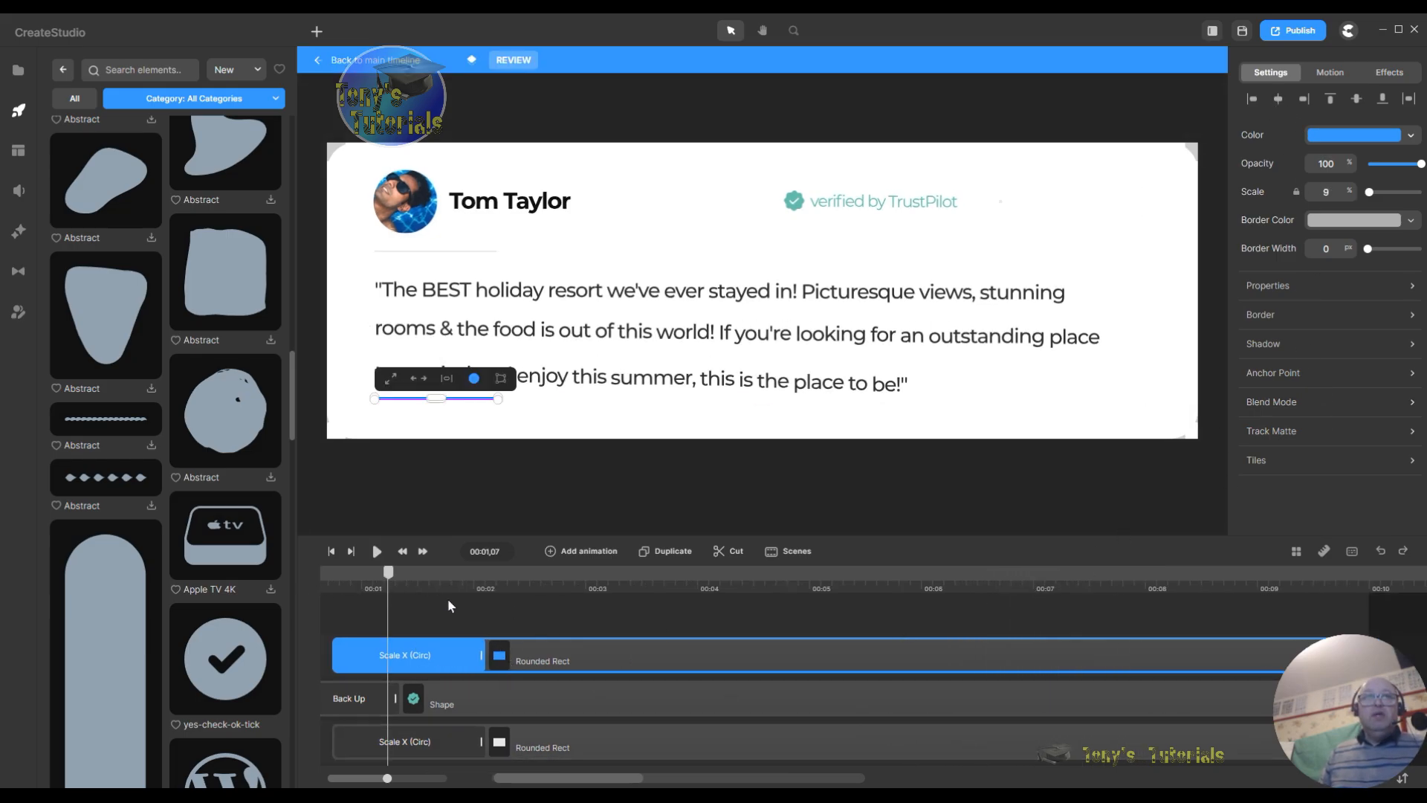
Step: Check the existing grey divider's properties and anchor point against the blue line's animation
{"action": "left_click", "coordinate": [429, 658]}
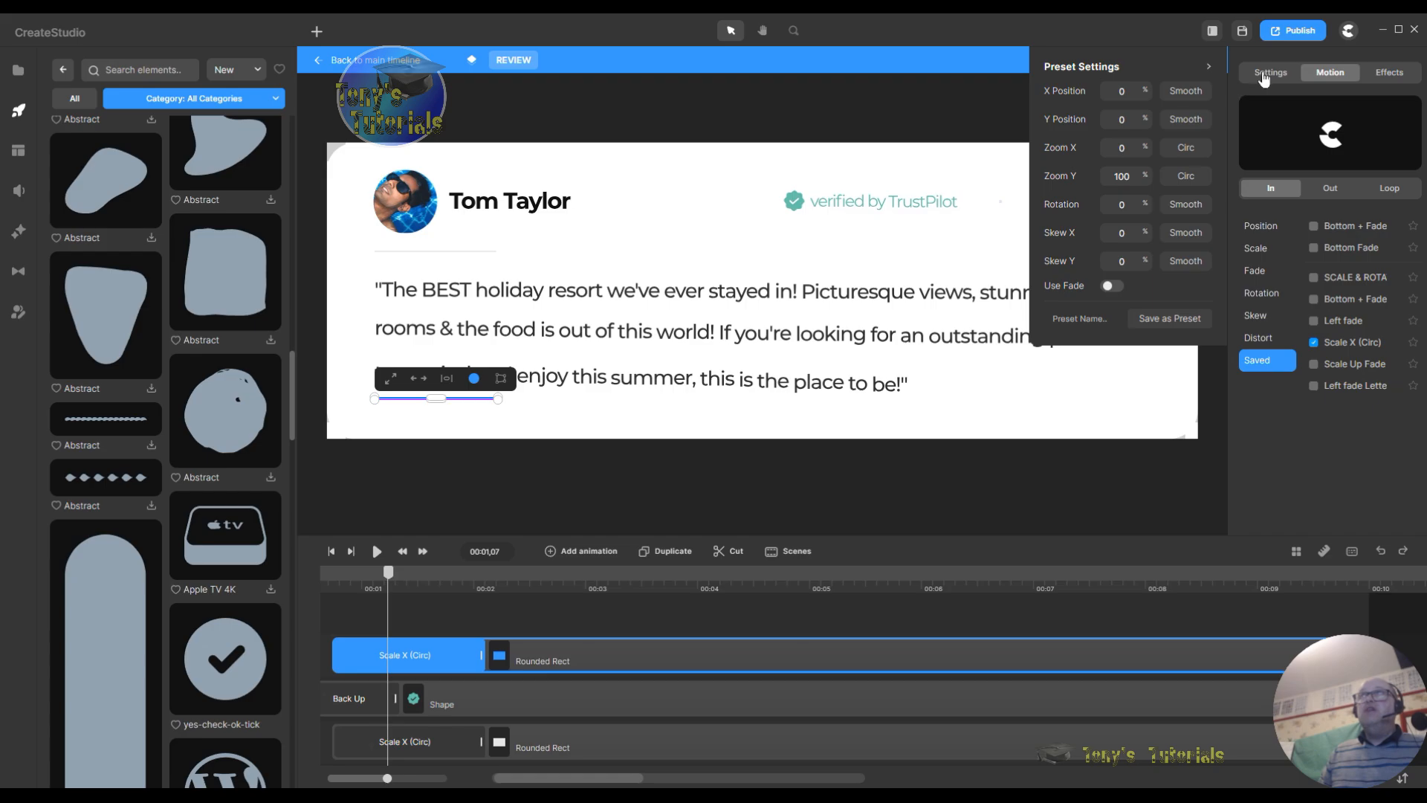
{"action": "left_click", "coordinate": [690, 657]}
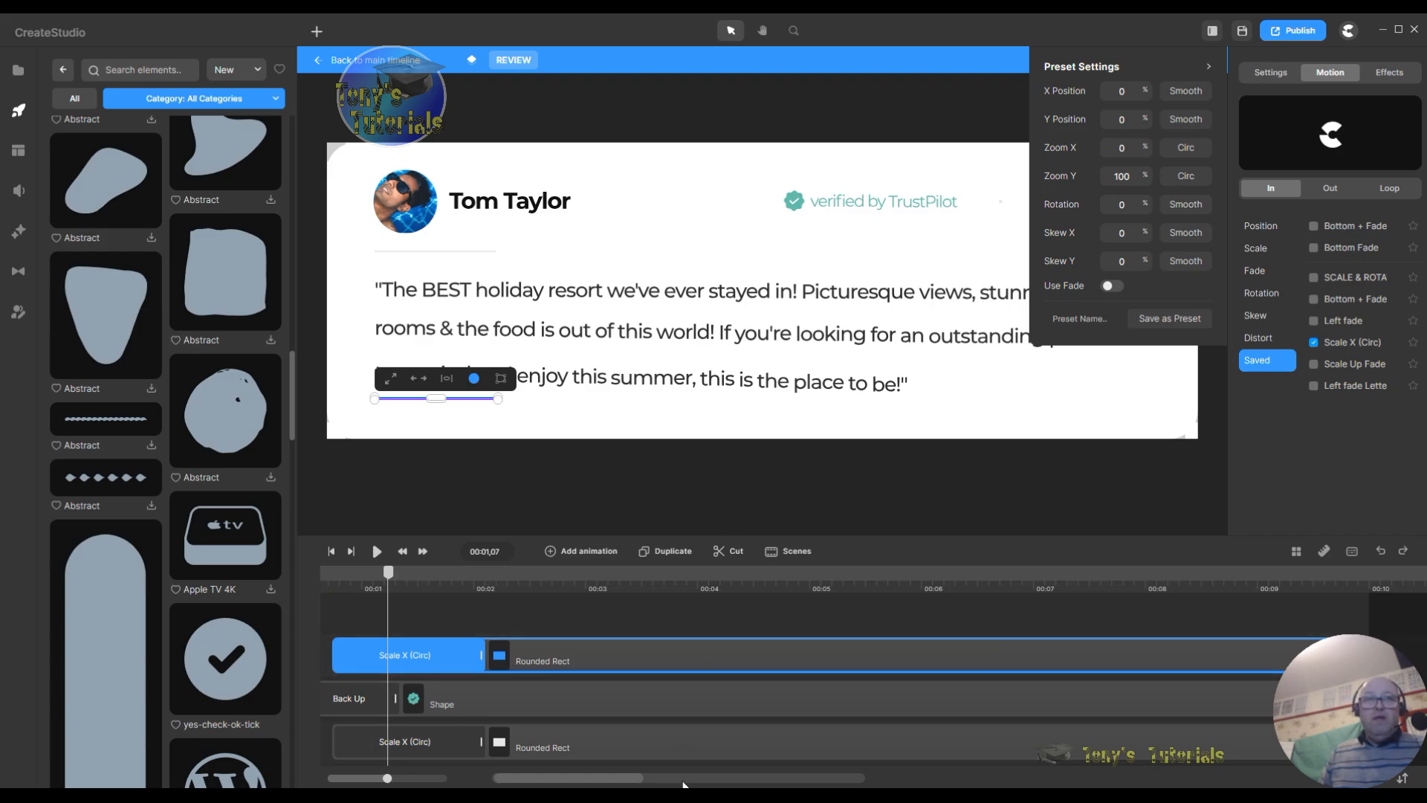
{"action": "left_click", "coordinate": [733, 741]}
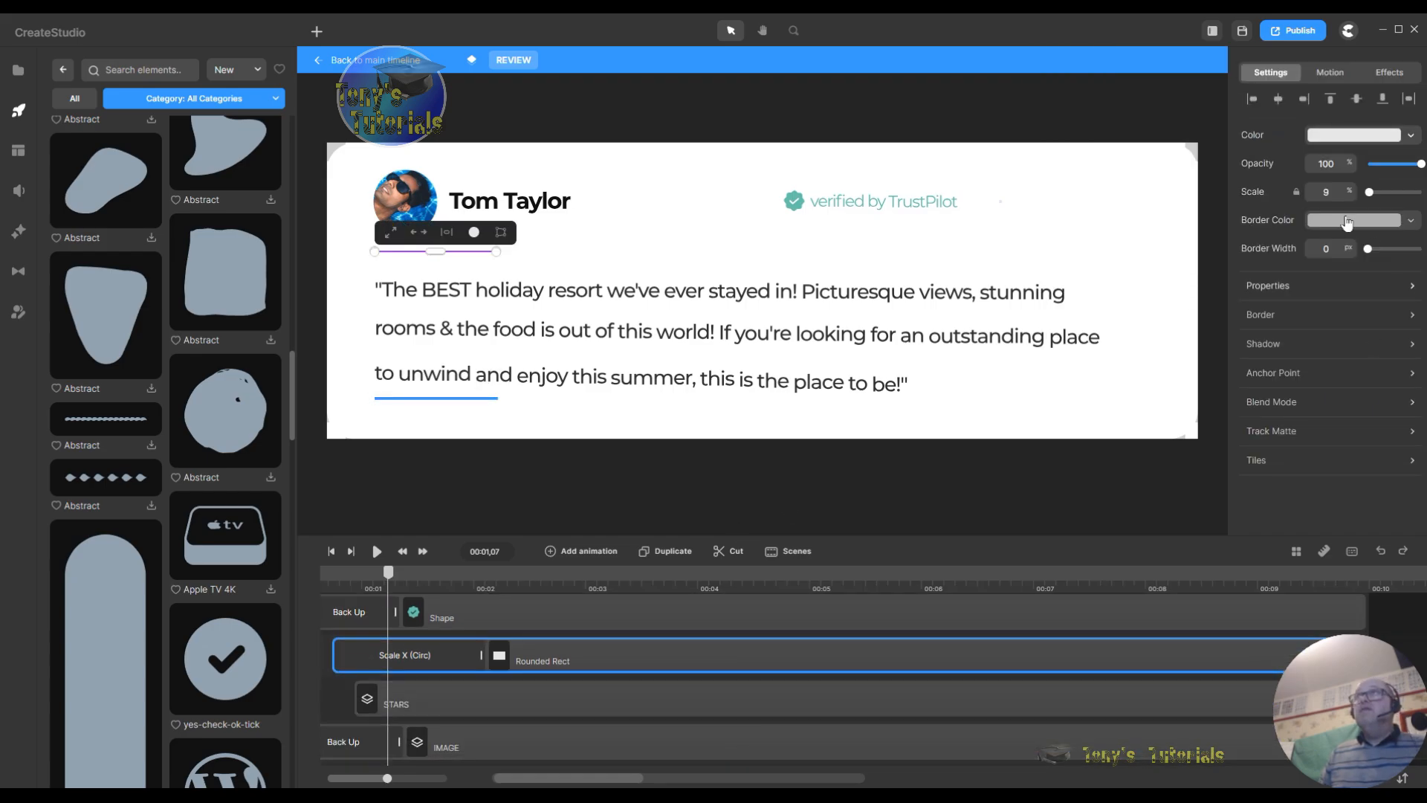
{"action": "left_click", "coordinate": [1267, 292]}
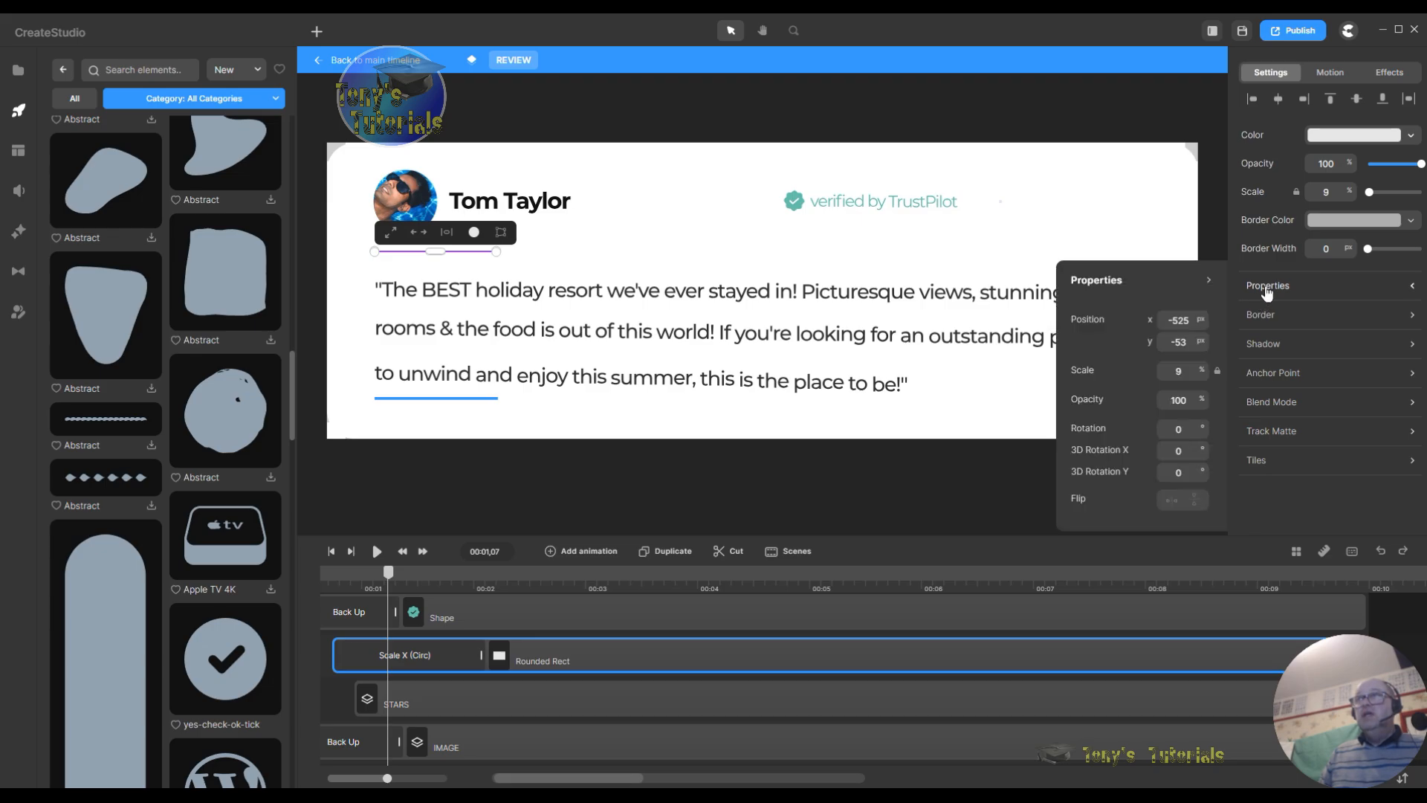
{"action": "left_click", "coordinate": [1286, 374]}
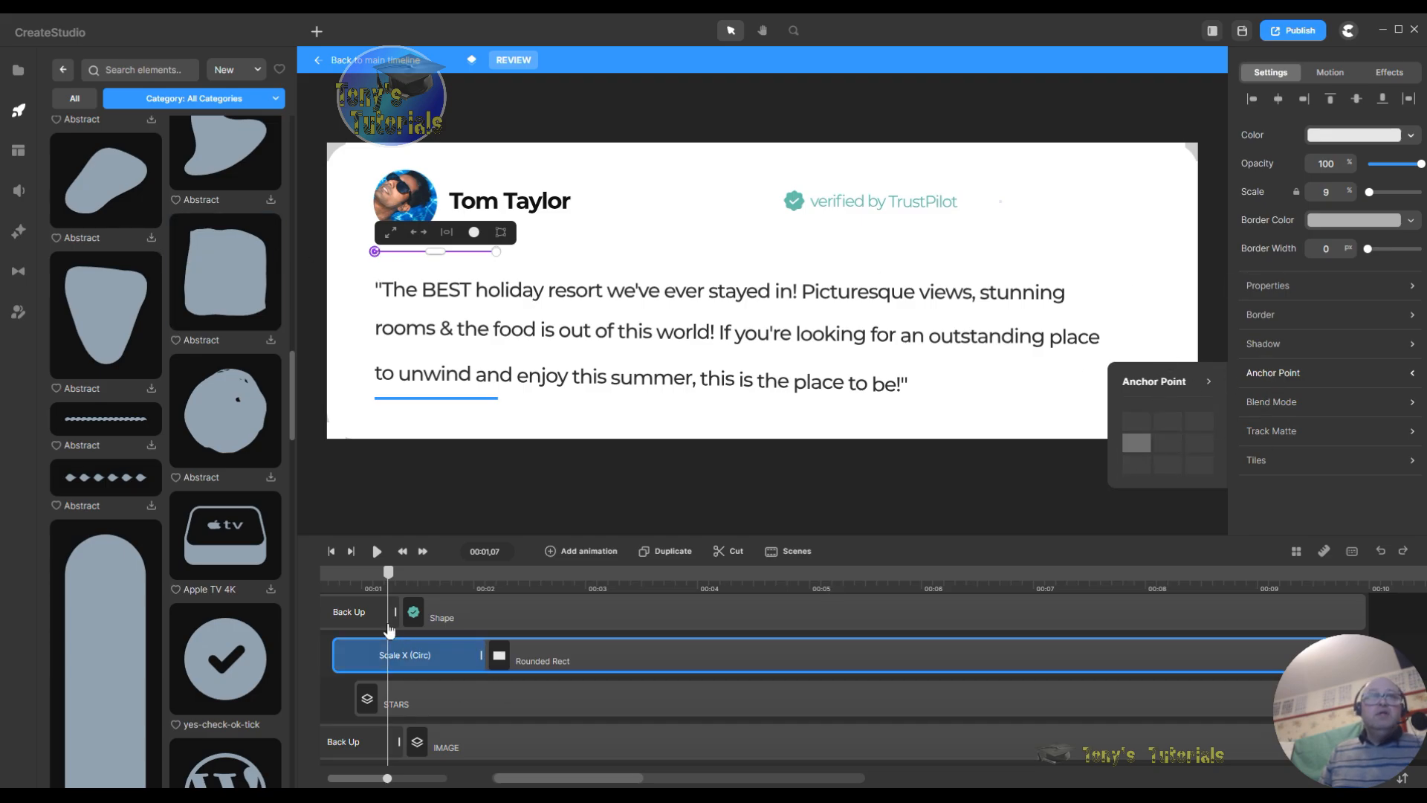
Step: Set the blue line's anchor point to the centre and preview its entry animation from 00:00,20
{"action": "left_click_drag", "start_coordinate": [361, 576], "coordinate": [467, 606]}
{"action": "scroll", "coordinate": [467, 606], "scroll_direction": "up", "scroll_amount": 2}
{"action": "left_click", "coordinate": [498, 664]}
{"action": "mouse_move", "coordinate": [1352, 371]}
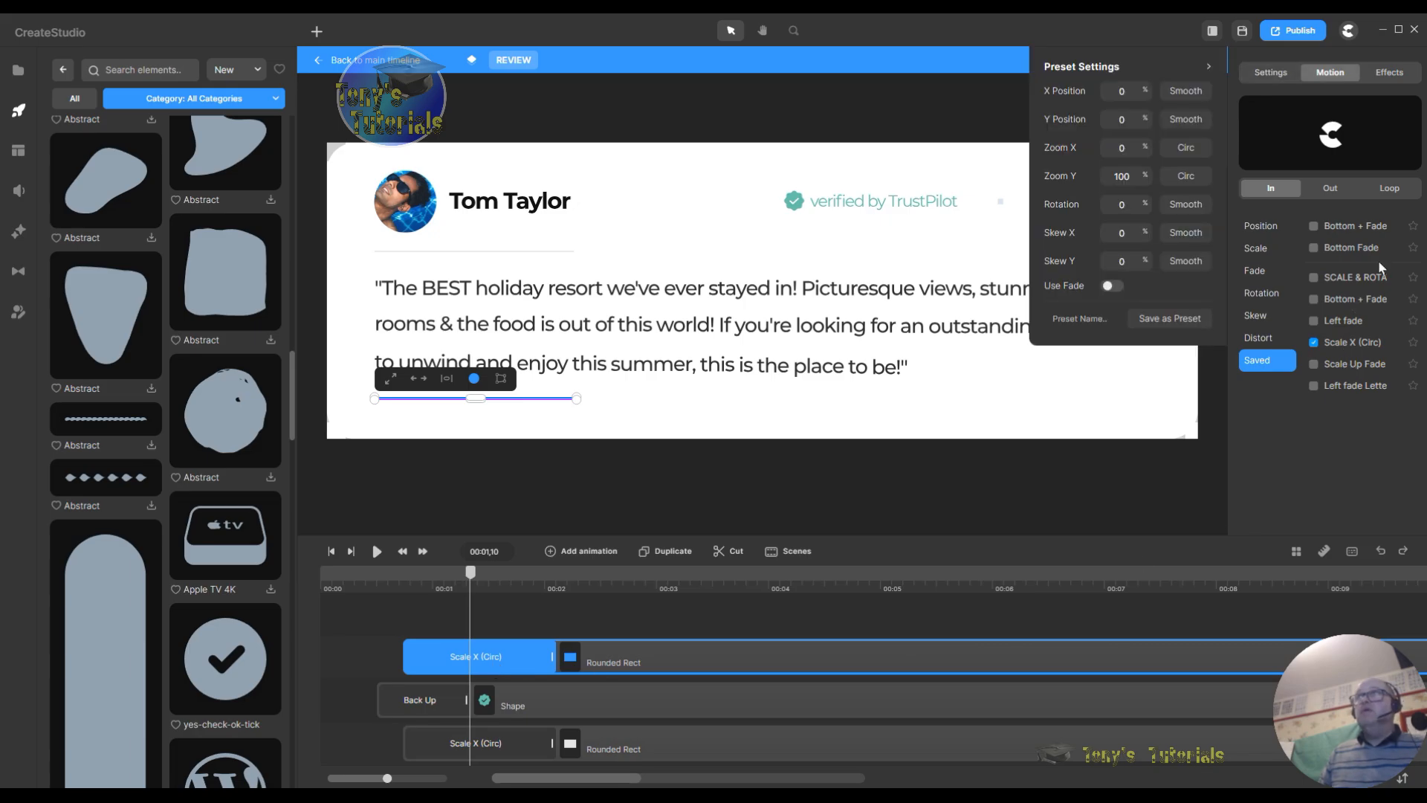
{"action": "left_click", "coordinate": [1270, 74]}
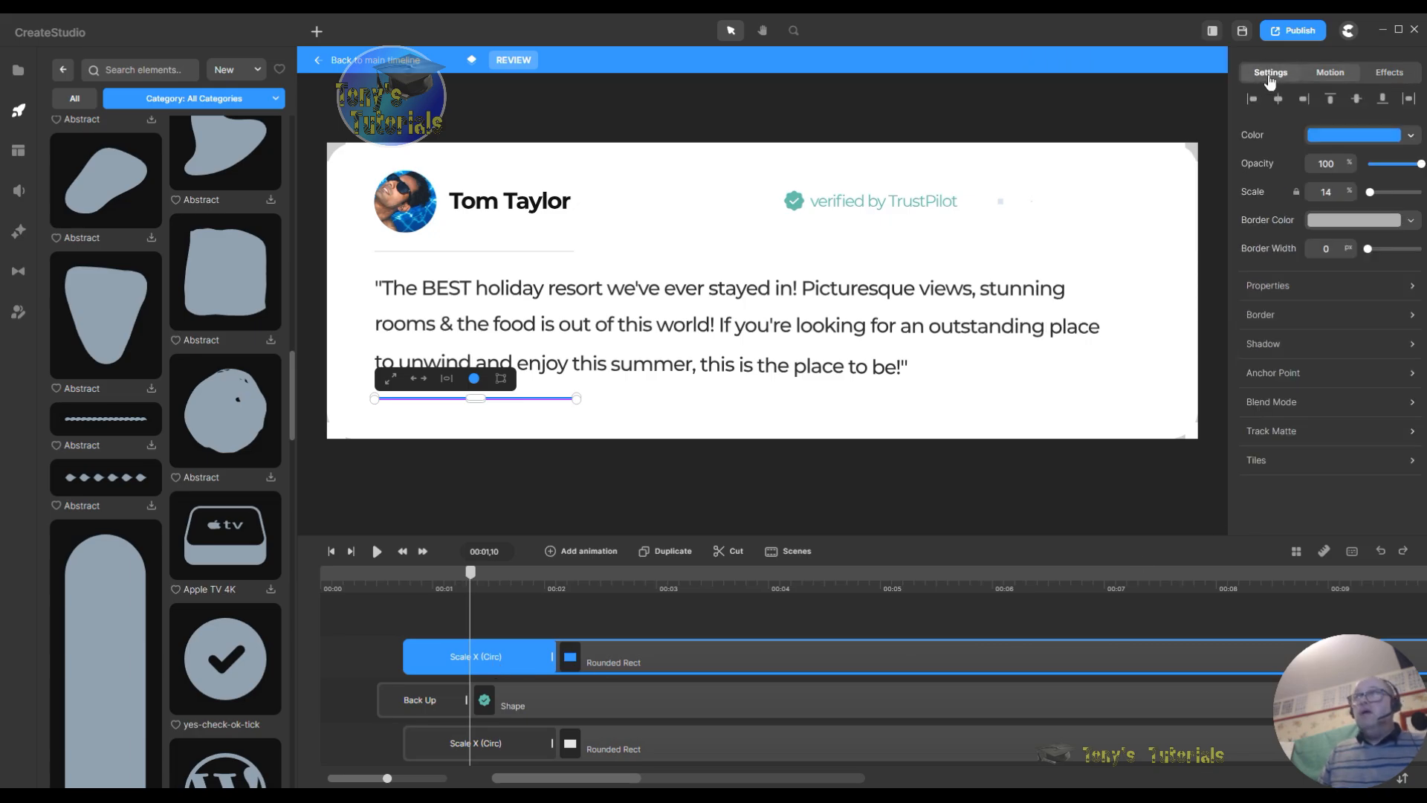
{"action": "left_click", "coordinate": [1288, 377]}
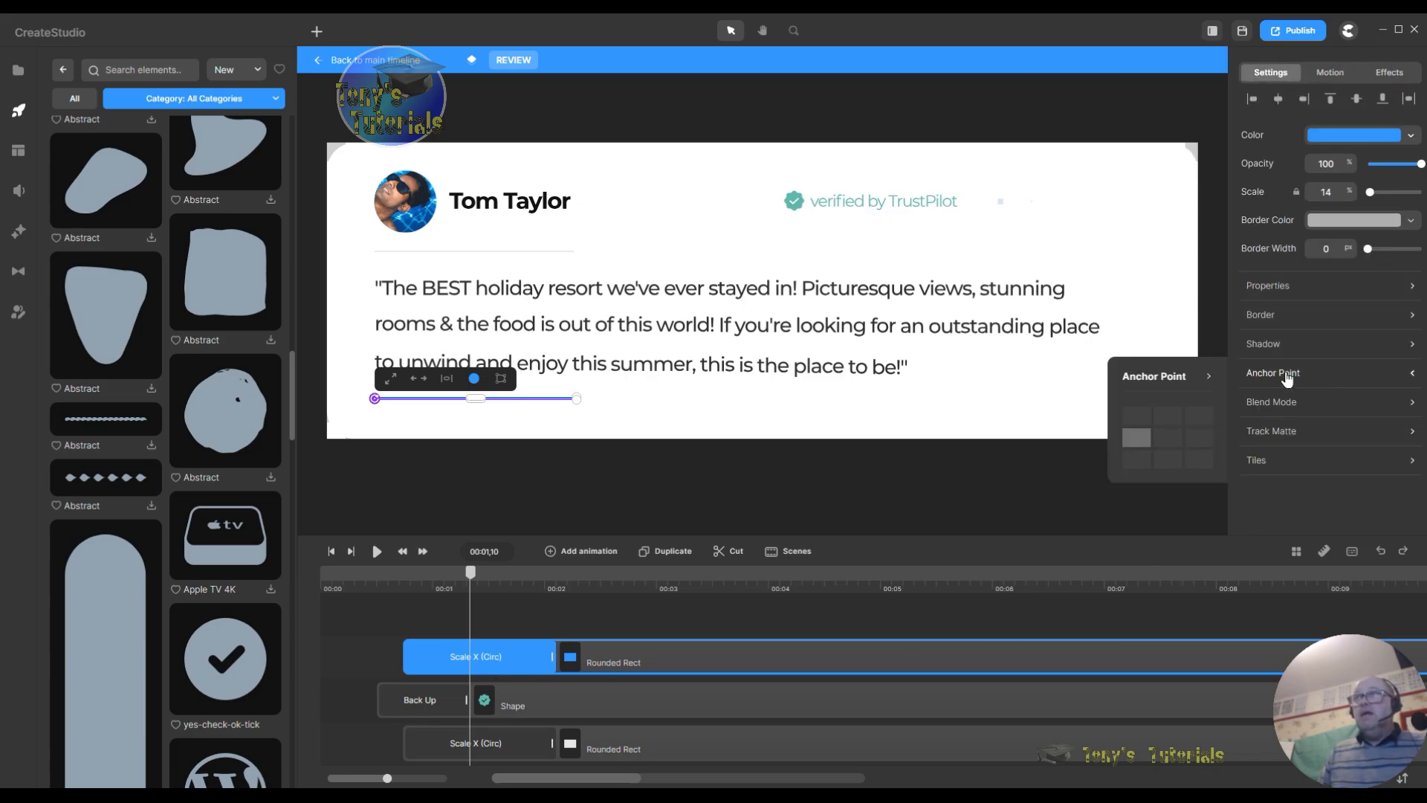
{"action": "left_click", "coordinate": [1167, 437]}
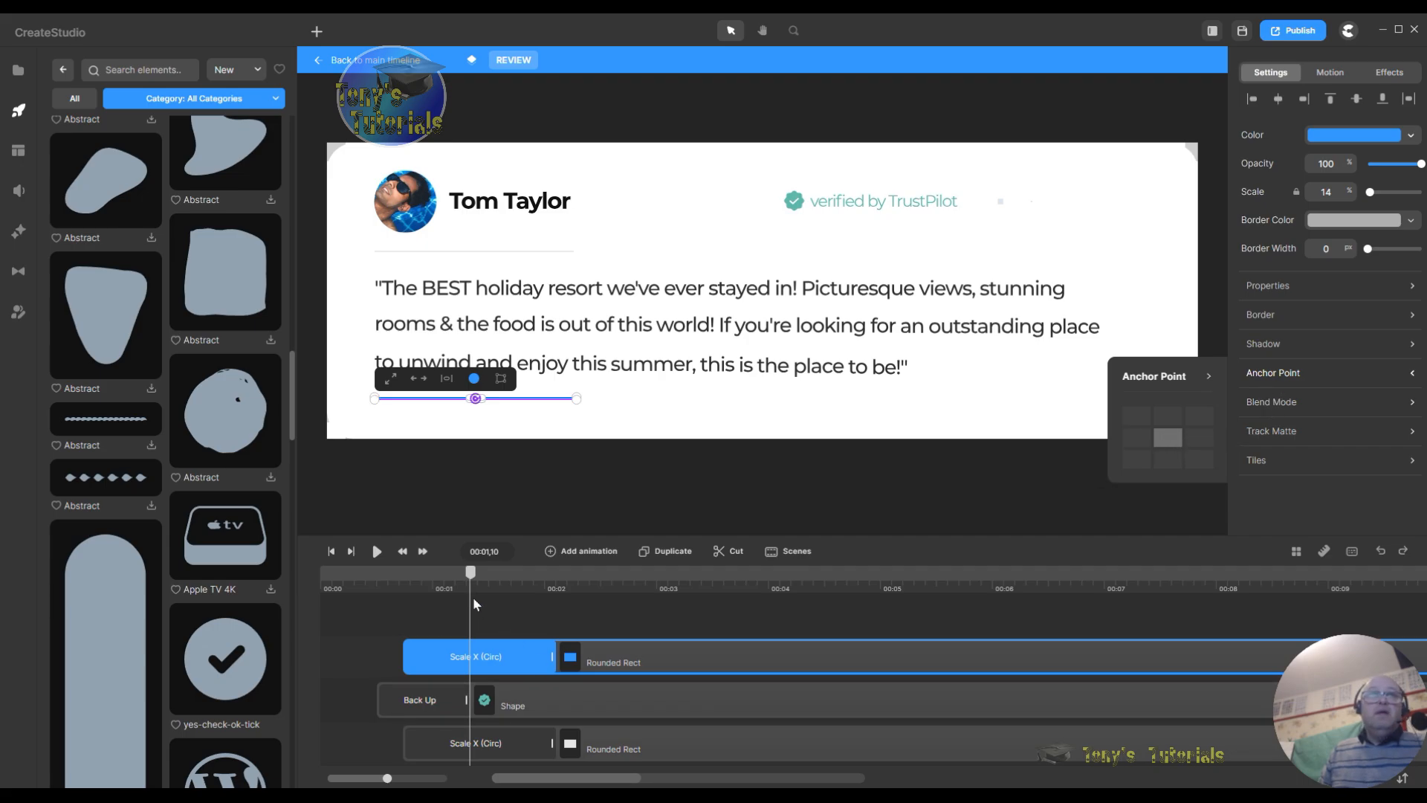
{"action": "left_click_drag", "start_coordinate": [470, 574], "coordinate": [396, 585]}
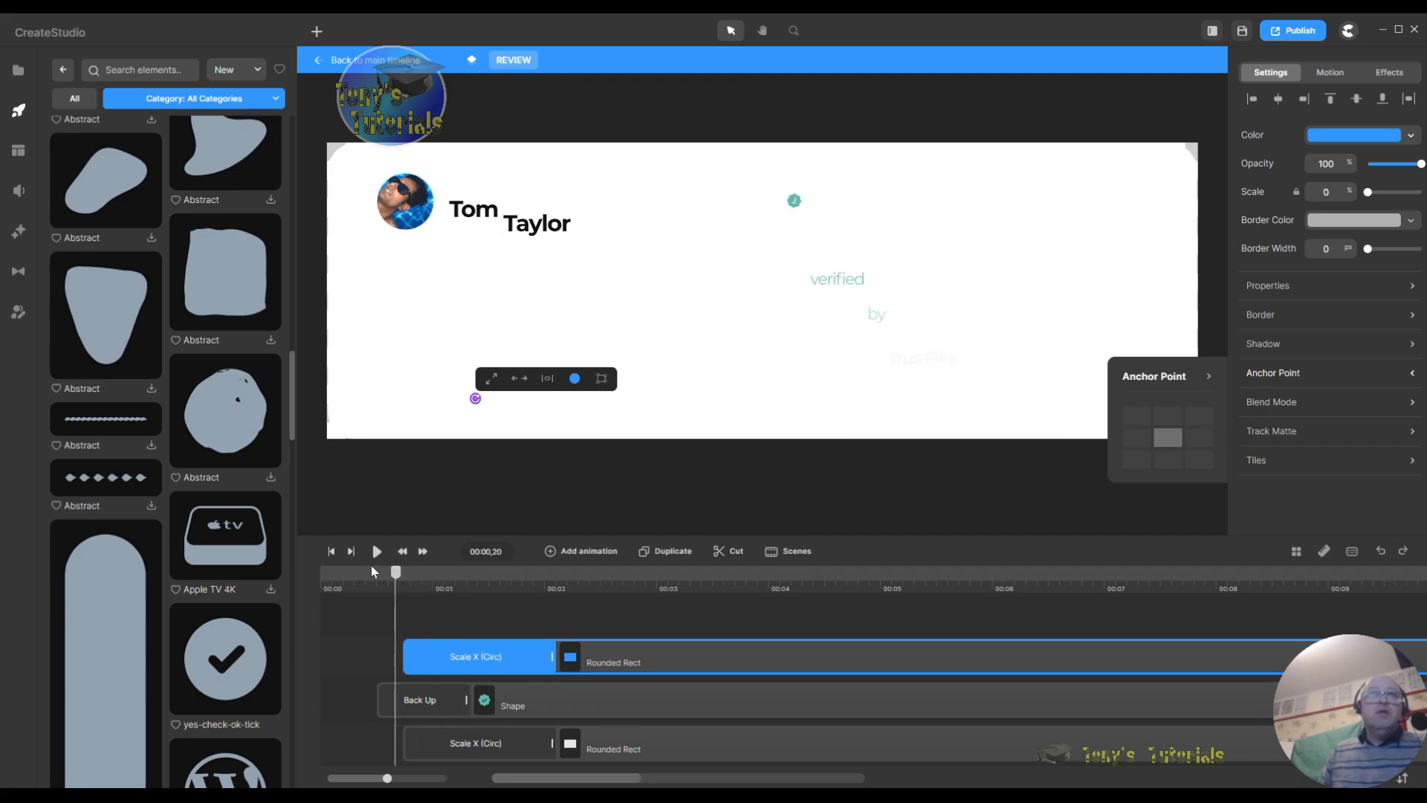
{"action": "left_click", "coordinate": [368, 550]}
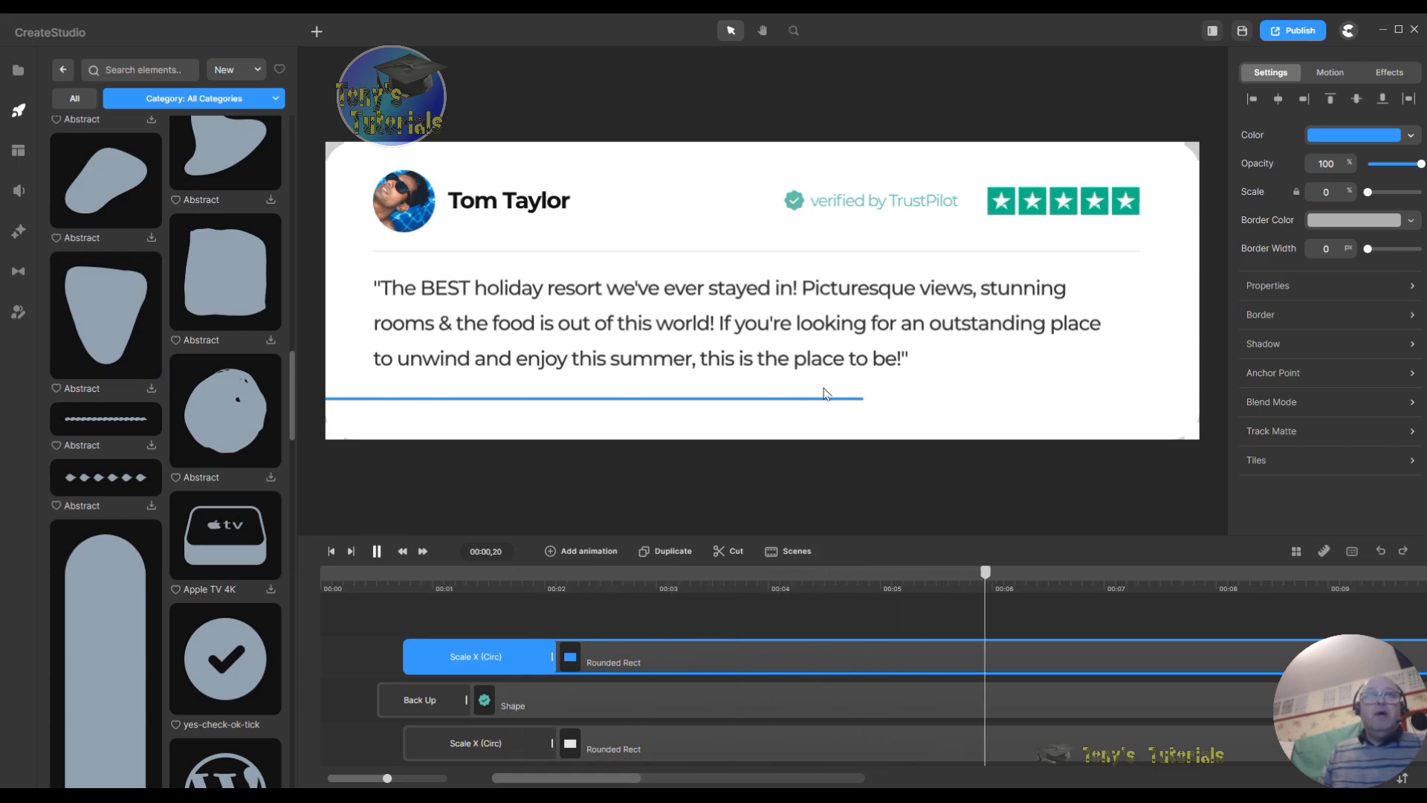
Step: Thicken the blue line and move it back beneath the review text, with its right end aligned to the upper divider
{"action": "left_click", "coordinate": [583, 399]}
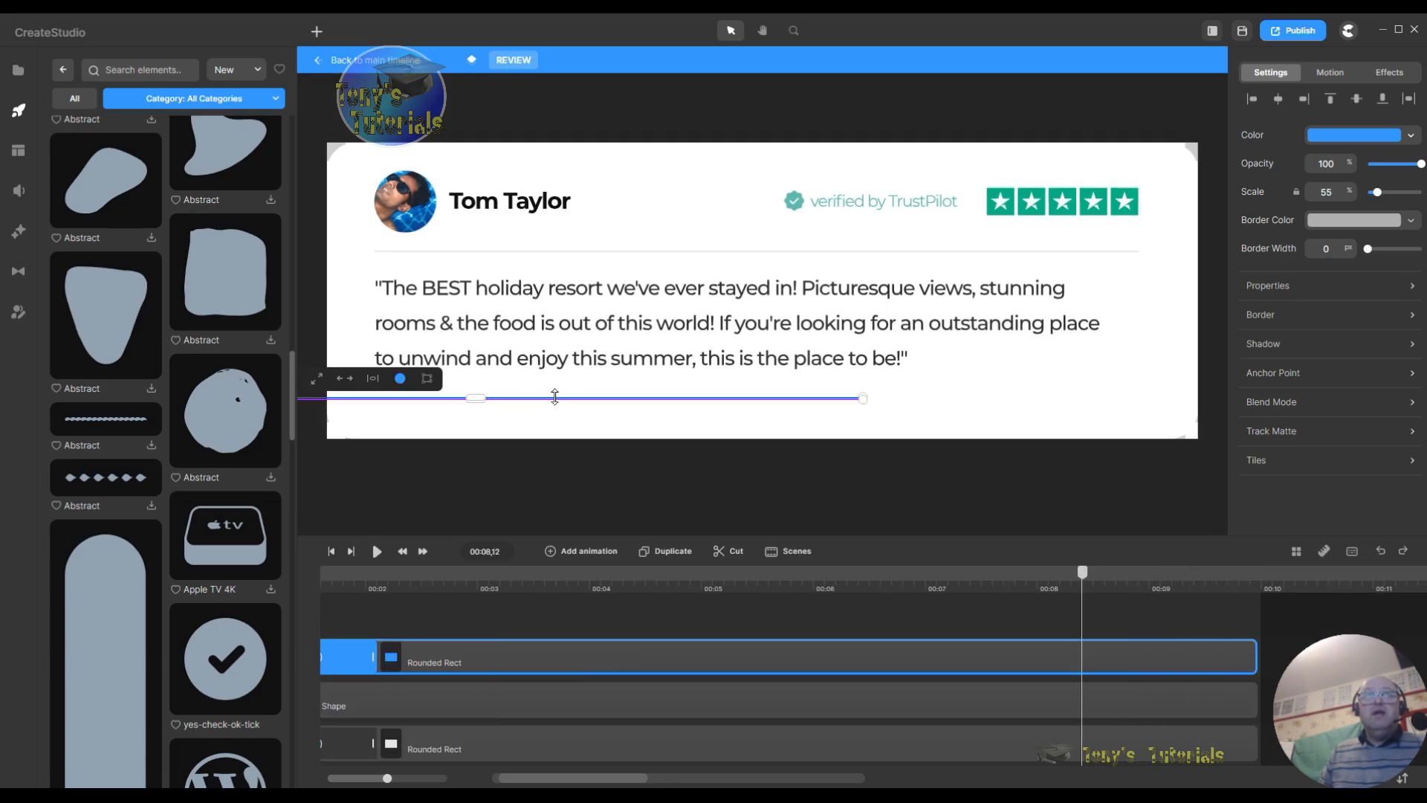
{"action": "left_click_drag", "start_coordinate": [423, 397], "coordinate": [426, 404]}
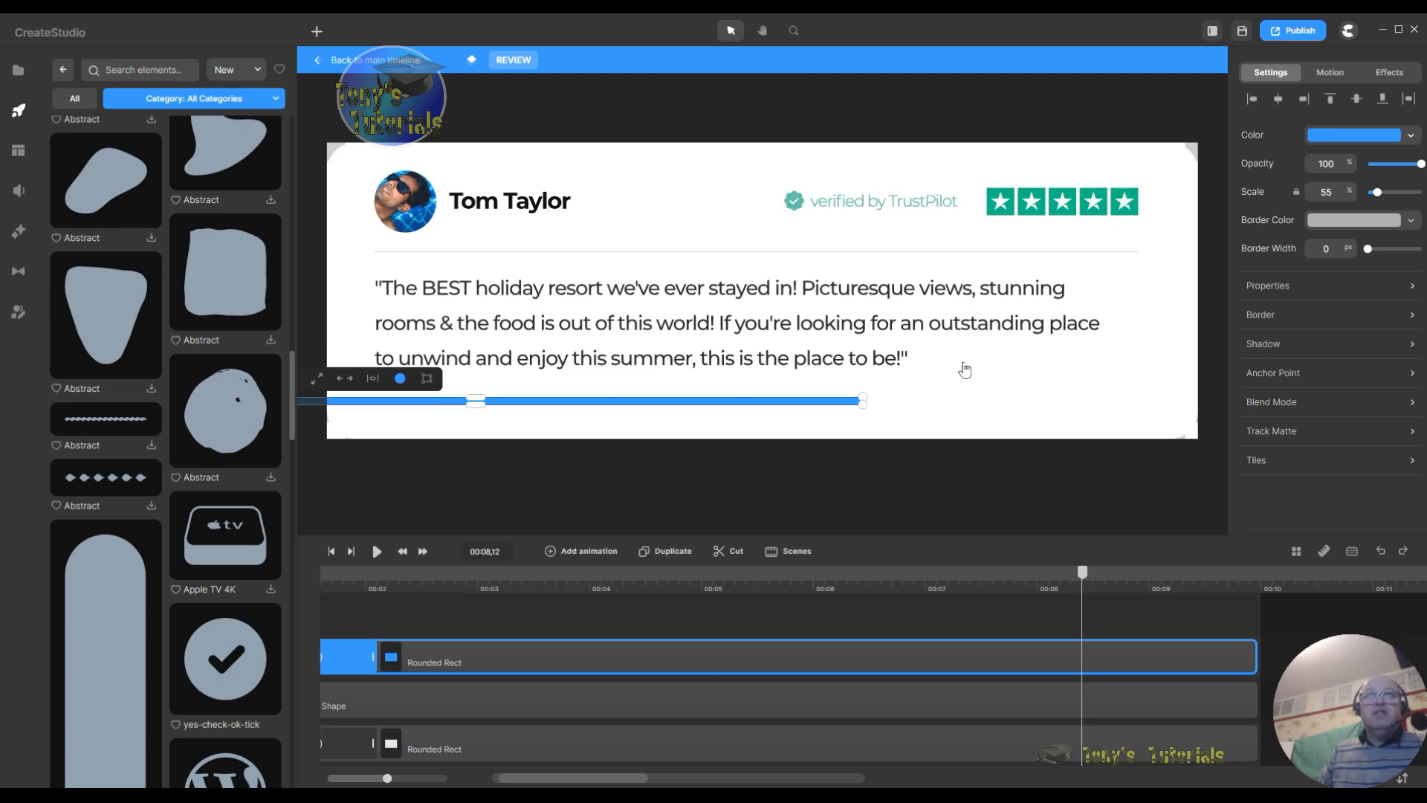
{"action": "left_click", "coordinate": [797, 437]}
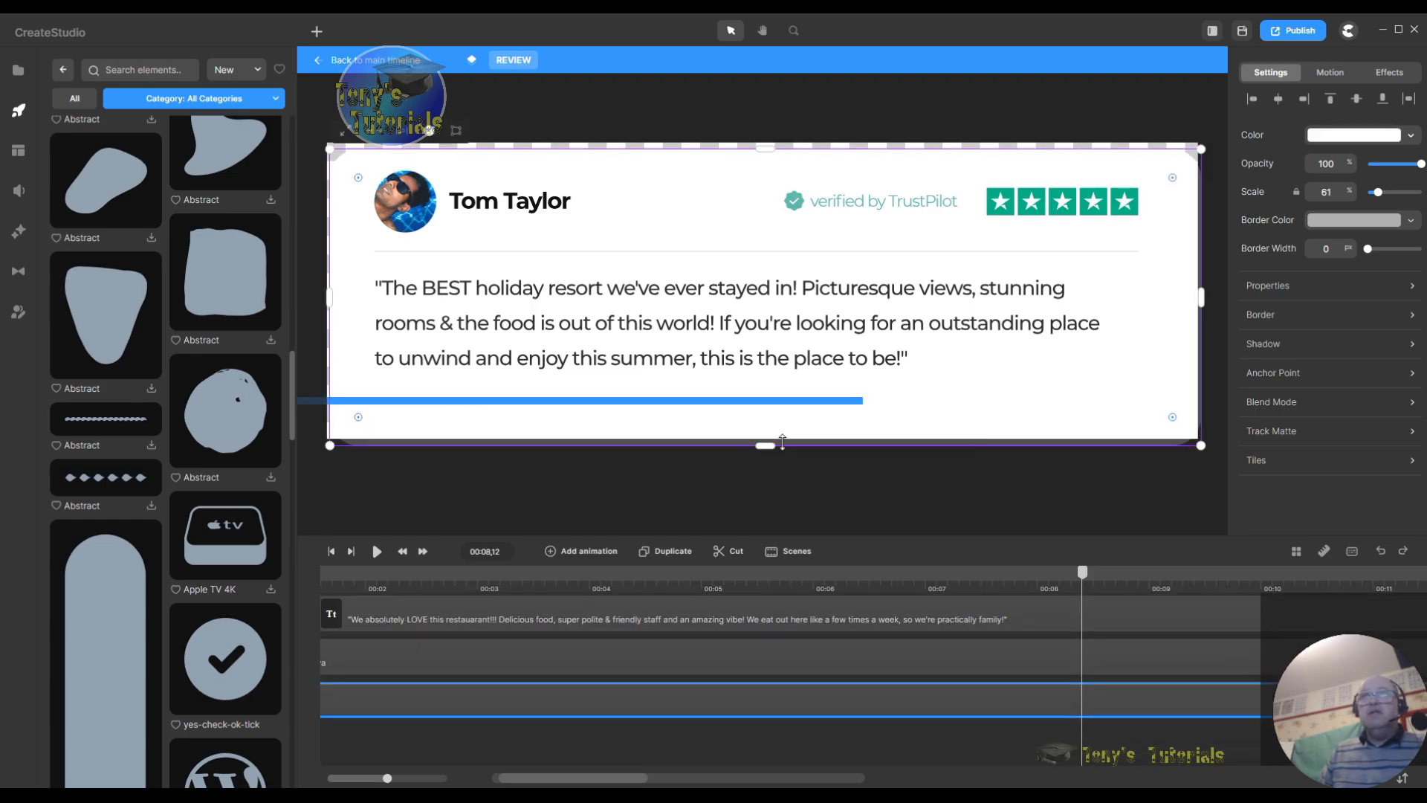
{"action": "left_click_drag", "start_coordinate": [744, 402], "coordinate": [1019, 390]}
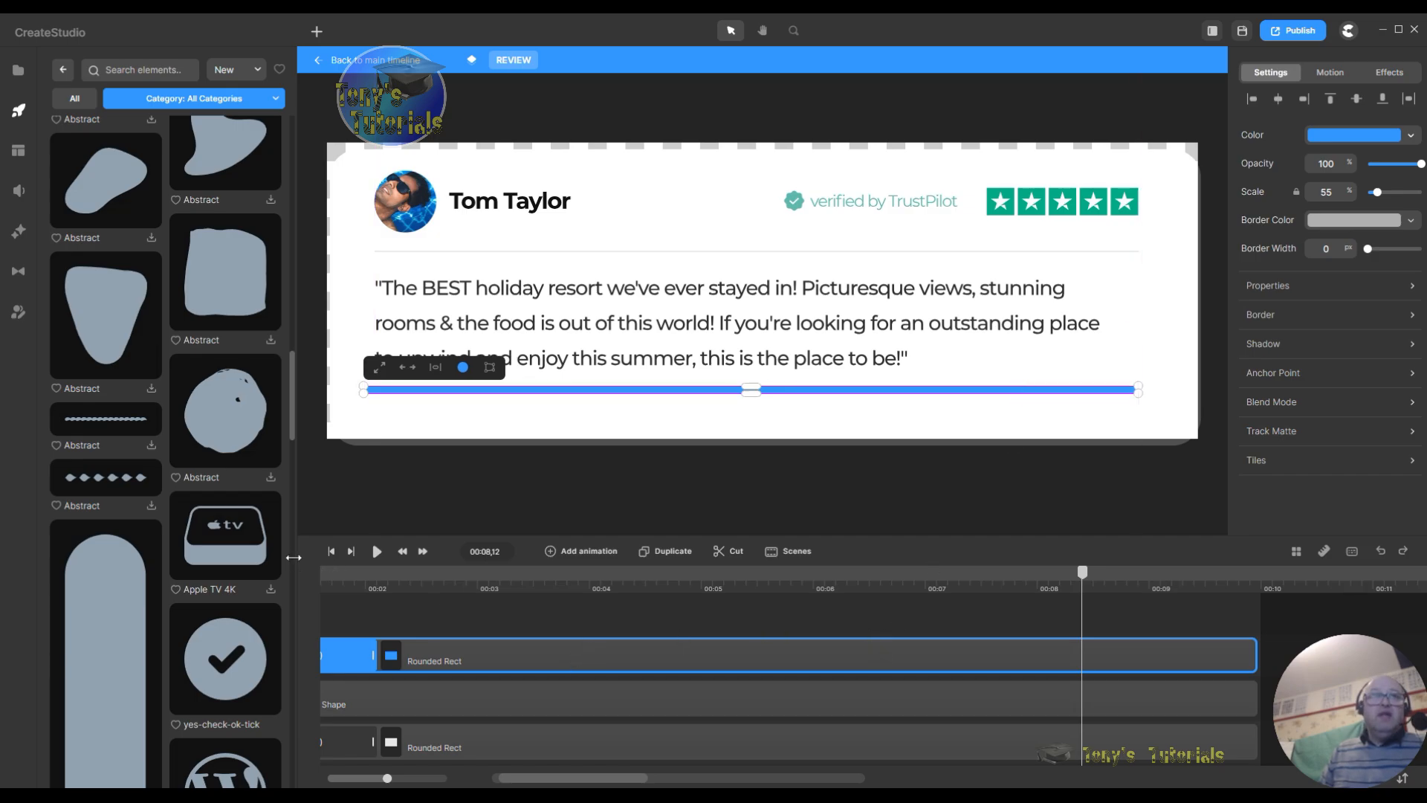
Step: Play the animation from the start and set the blue bar's anchor point to middle-right
{"action": "left_click", "coordinate": [330, 554]}
{"action": "left_click", "coordinate": [376, 552]}
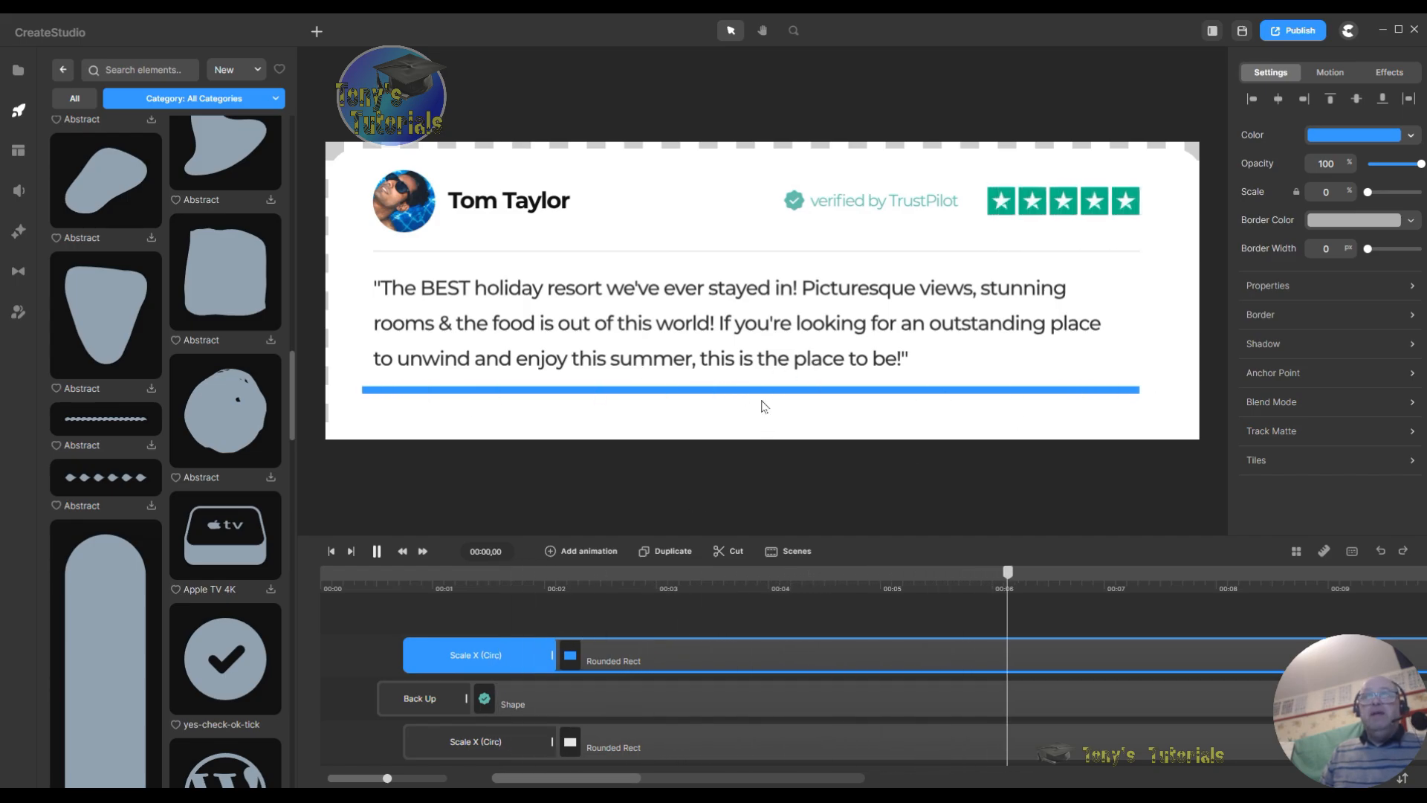
{"action": "left_click", "coordinate": [1271, 374]}
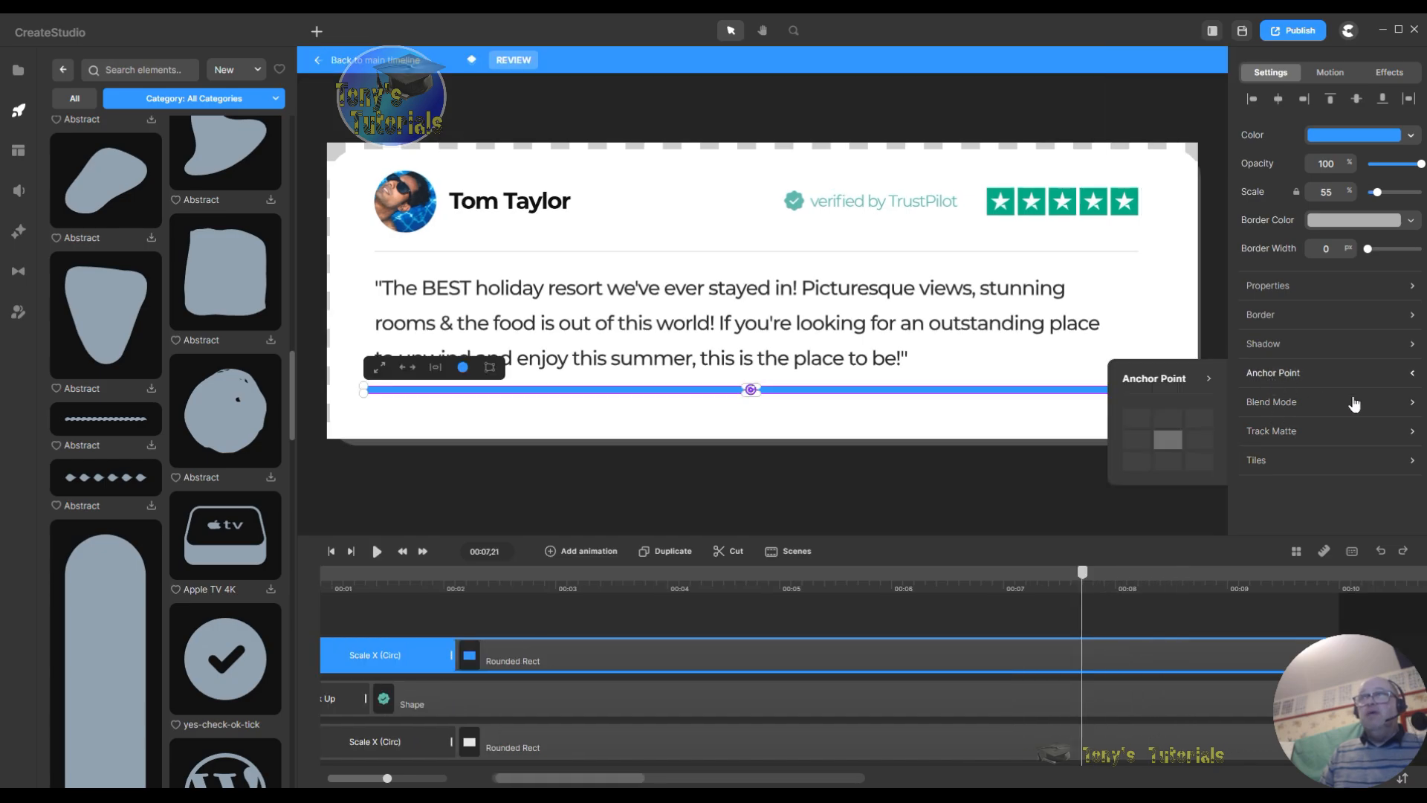
{"action": "left_click", "coordinate": [1205, 439]}
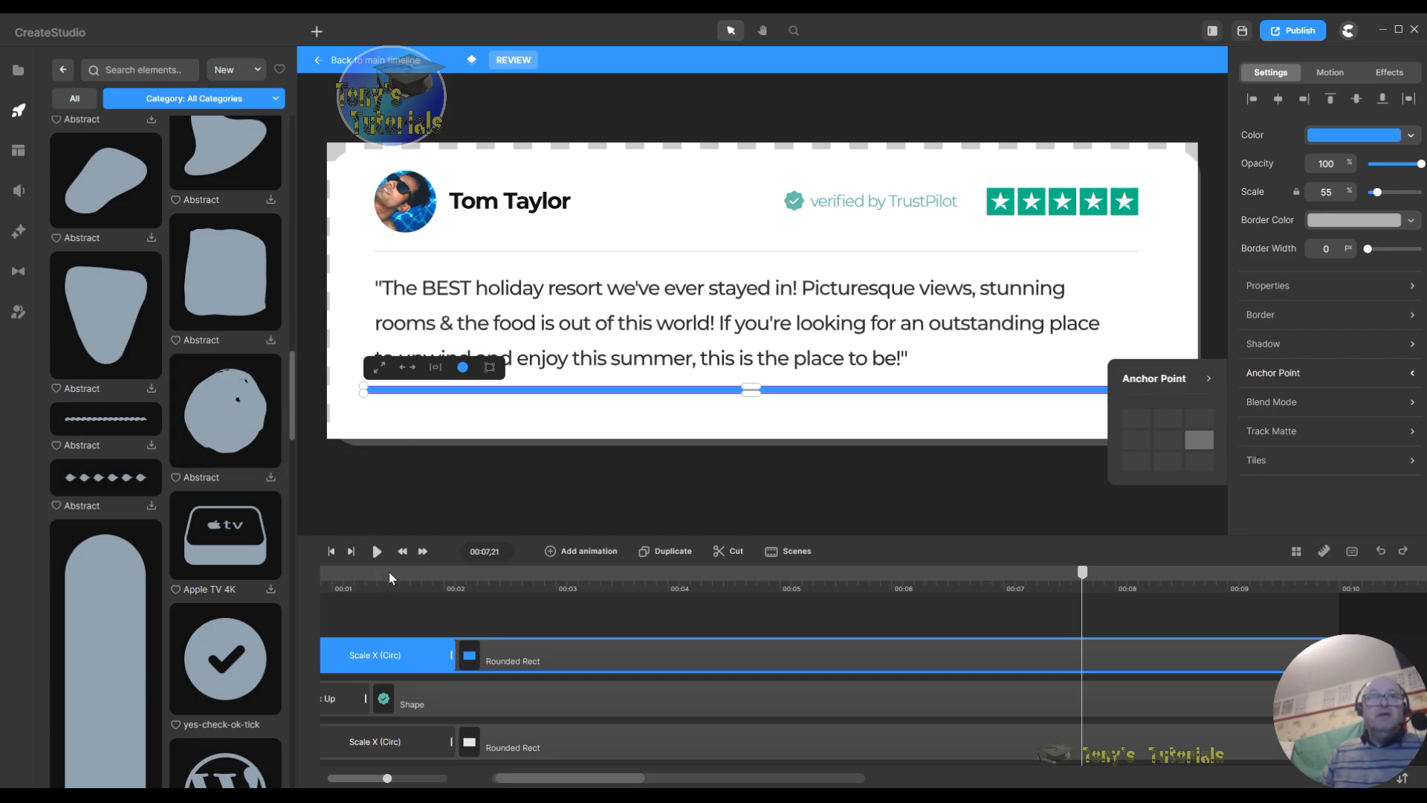
Step: Preview the blue bar's entry animation from the start, and set its anchor point to middle-left
{"action": "left_click", "coordinate": [330, 550]}
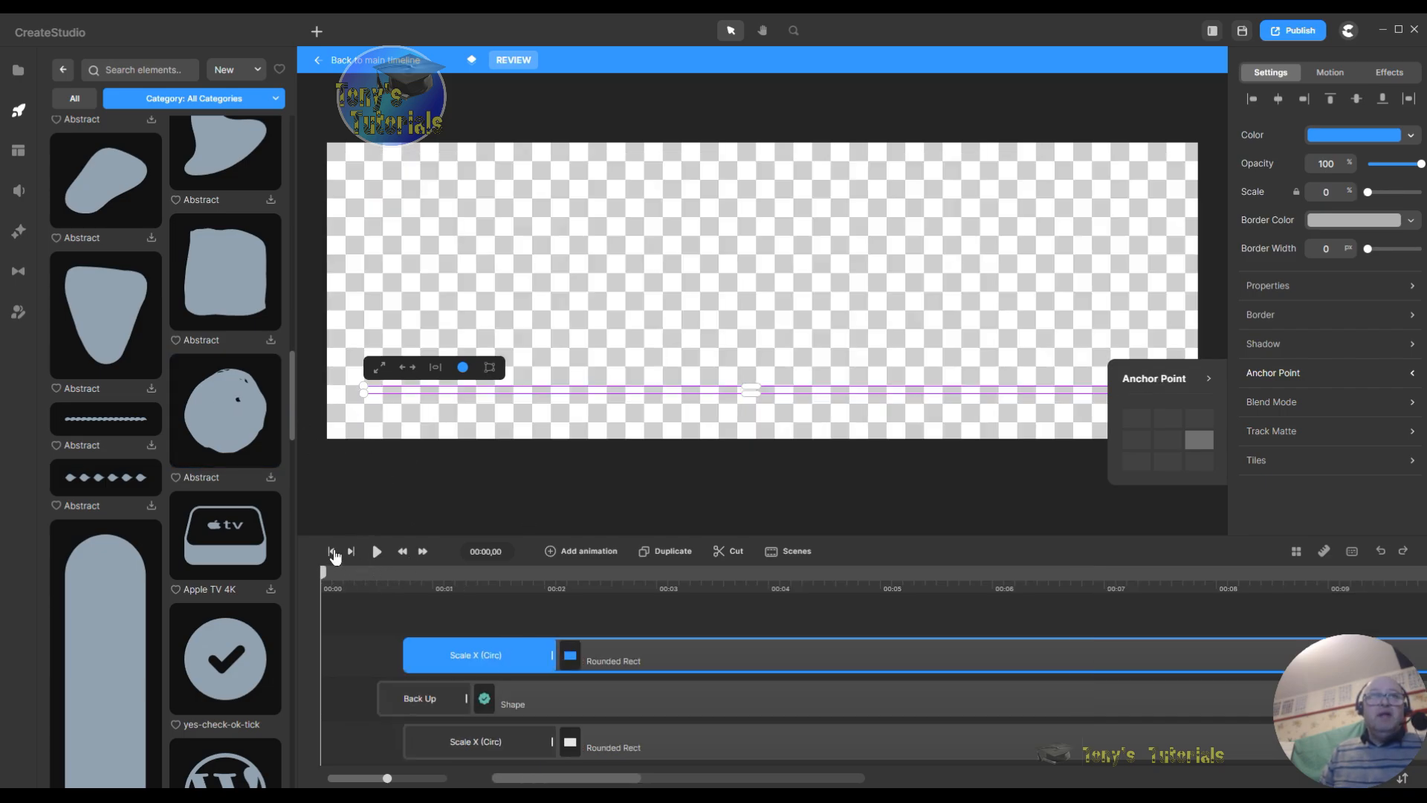
{"action": "left_click", "coordinate": [375, 552]}
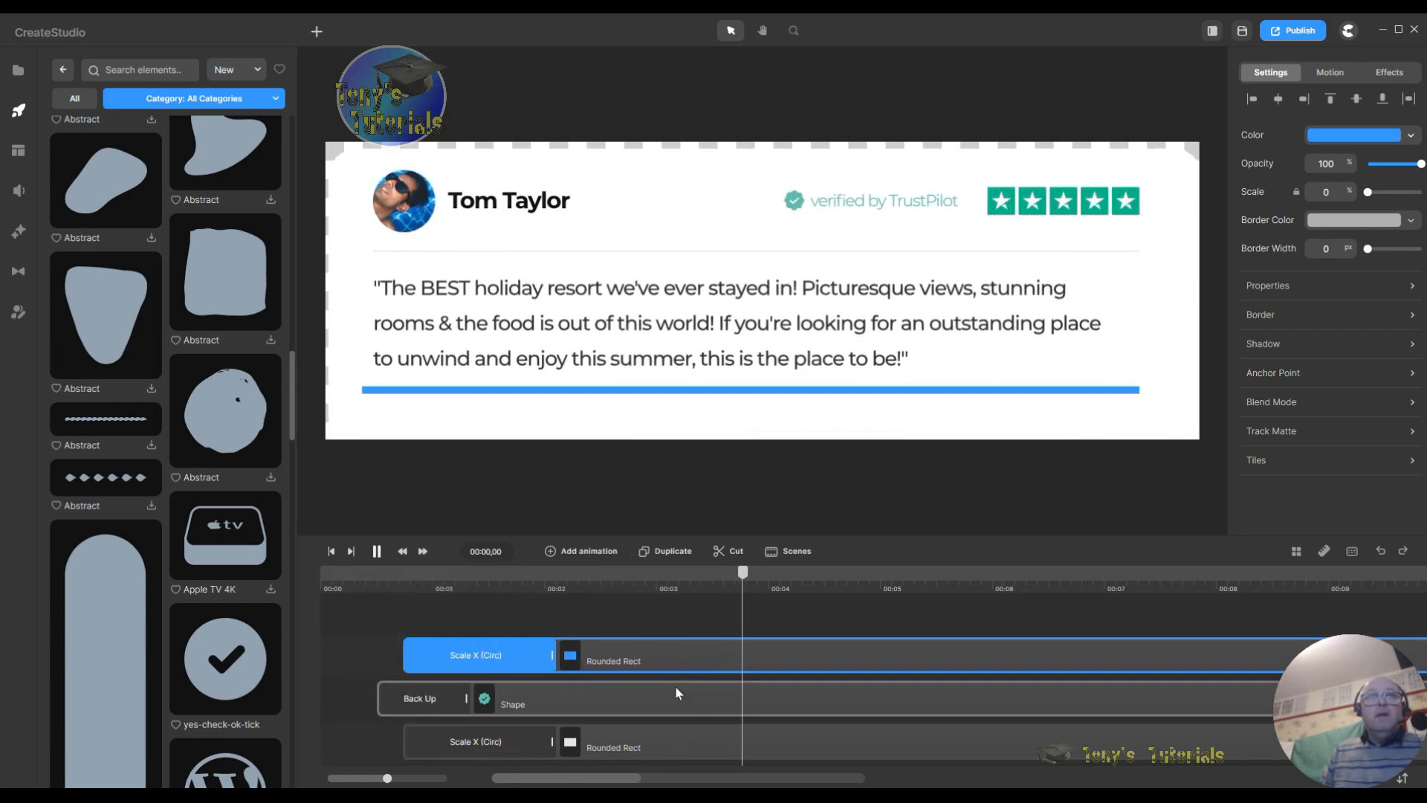
{"action": "left_click", "coordinate": [376, 551]}
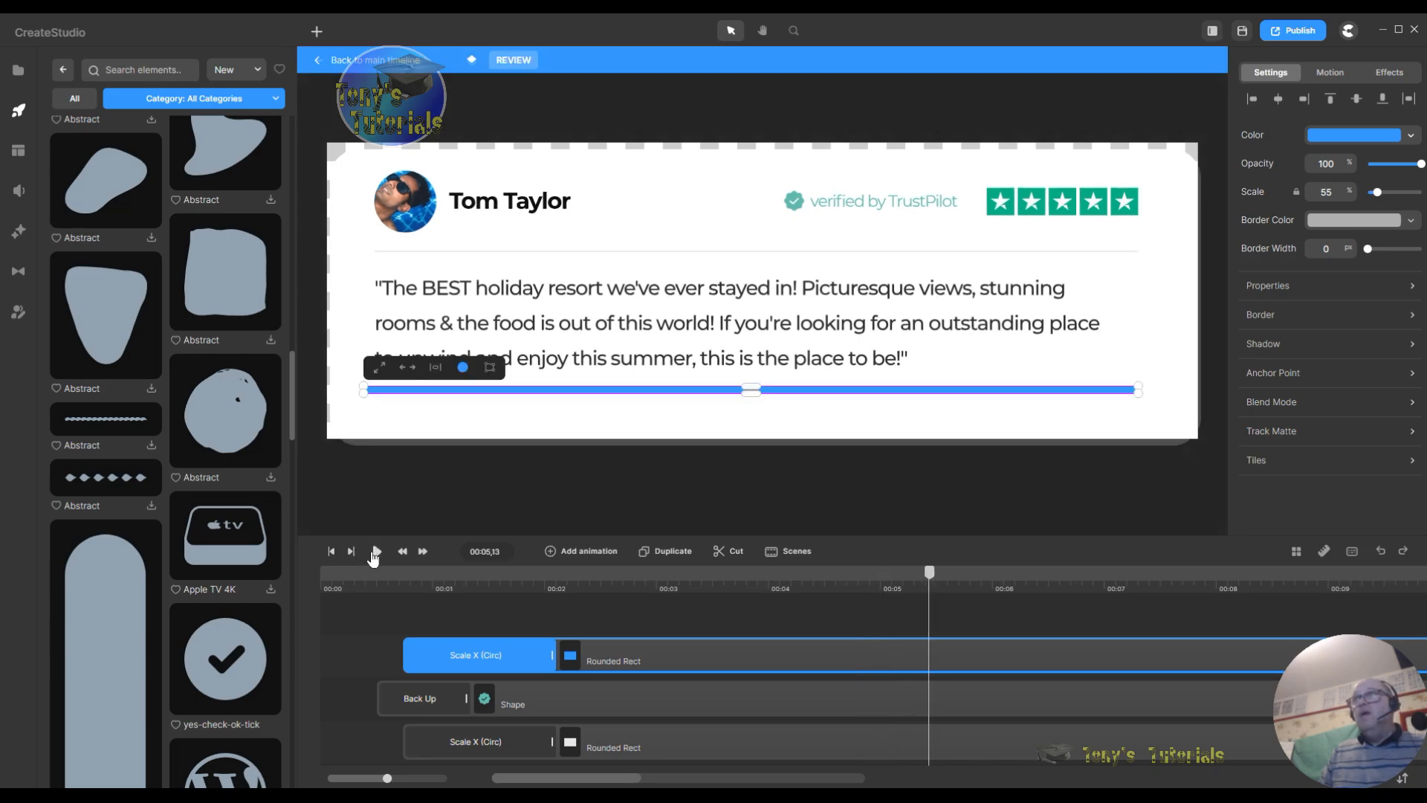
{"action": "left_click", "coordinate": [1272, 373]}
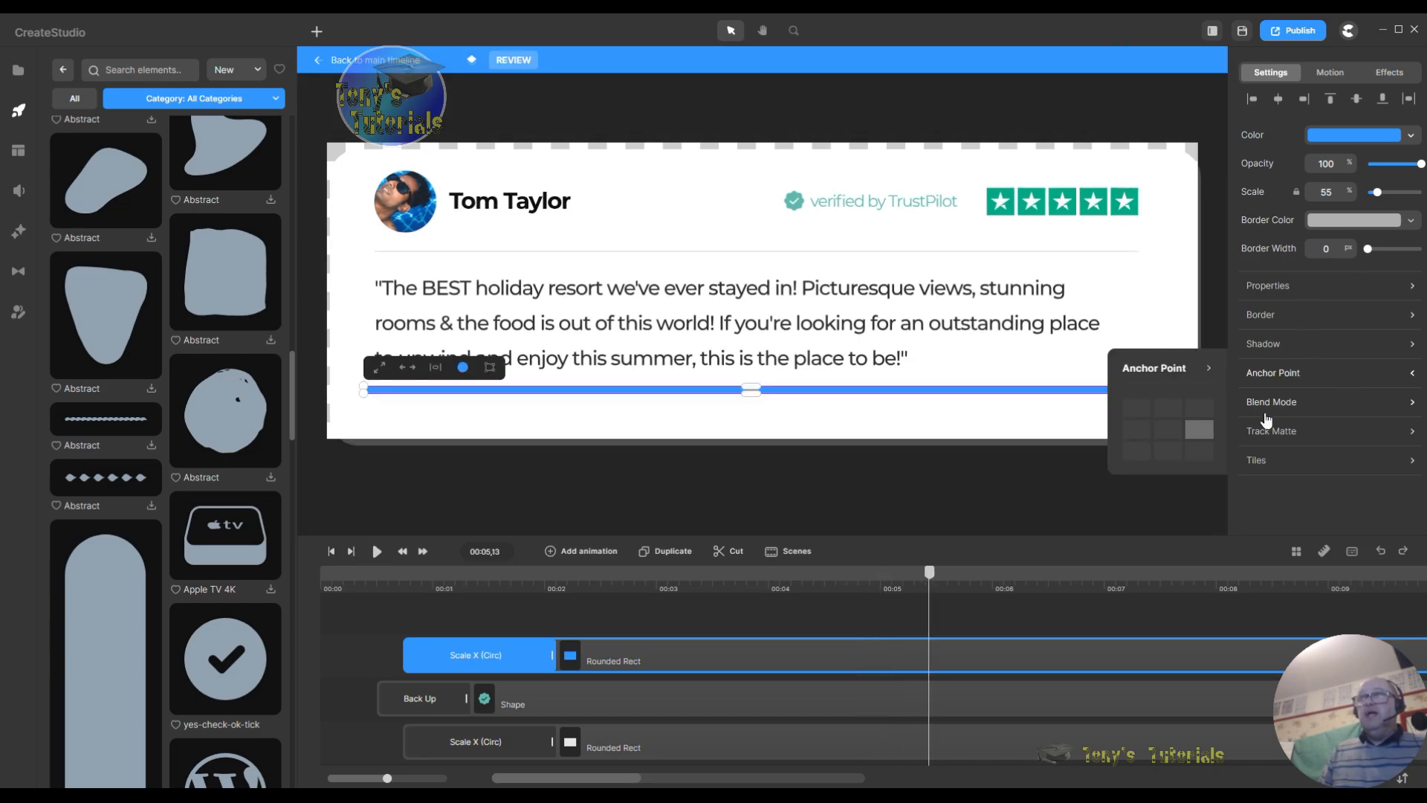
{"action": "left_click", "coordinate": [1137, 430]}
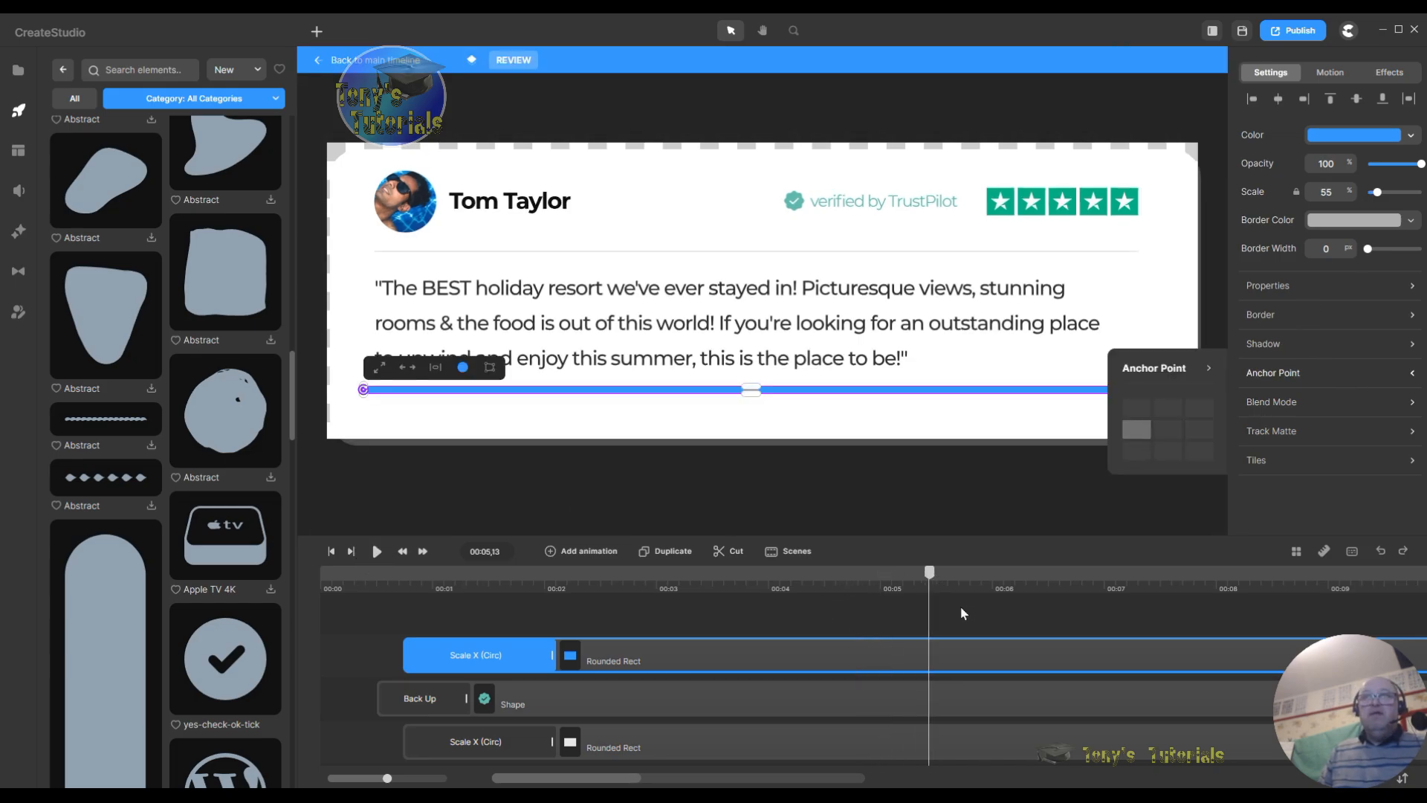
Step: Move the playhead to 00:02,22 and delete the blue bar's layer from the REVIEW group
{"action": "left_click_drag", "start_coordinate": [932, 579], "coordinate": [629, 620]}
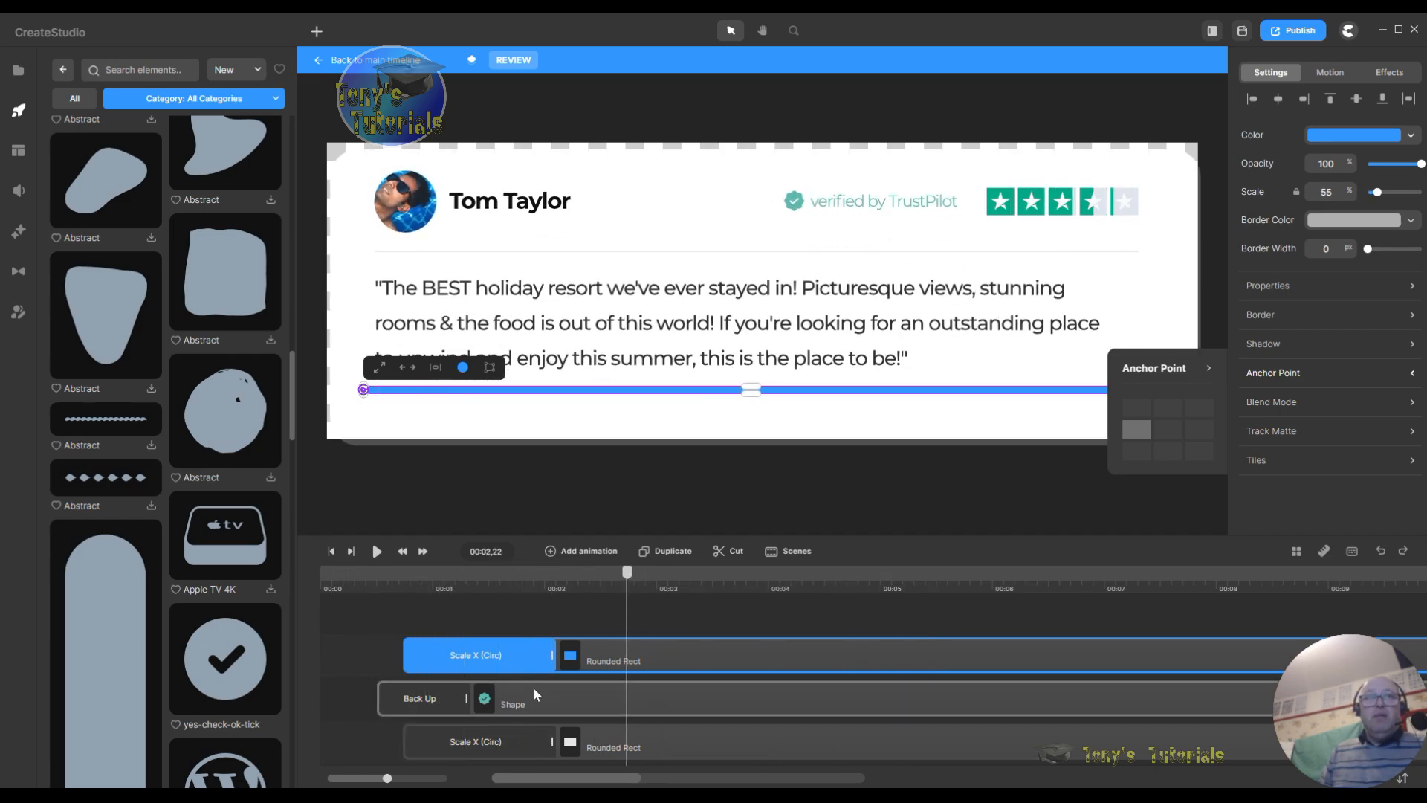
{"action": "right_click", "coordinate": [768, 659]}
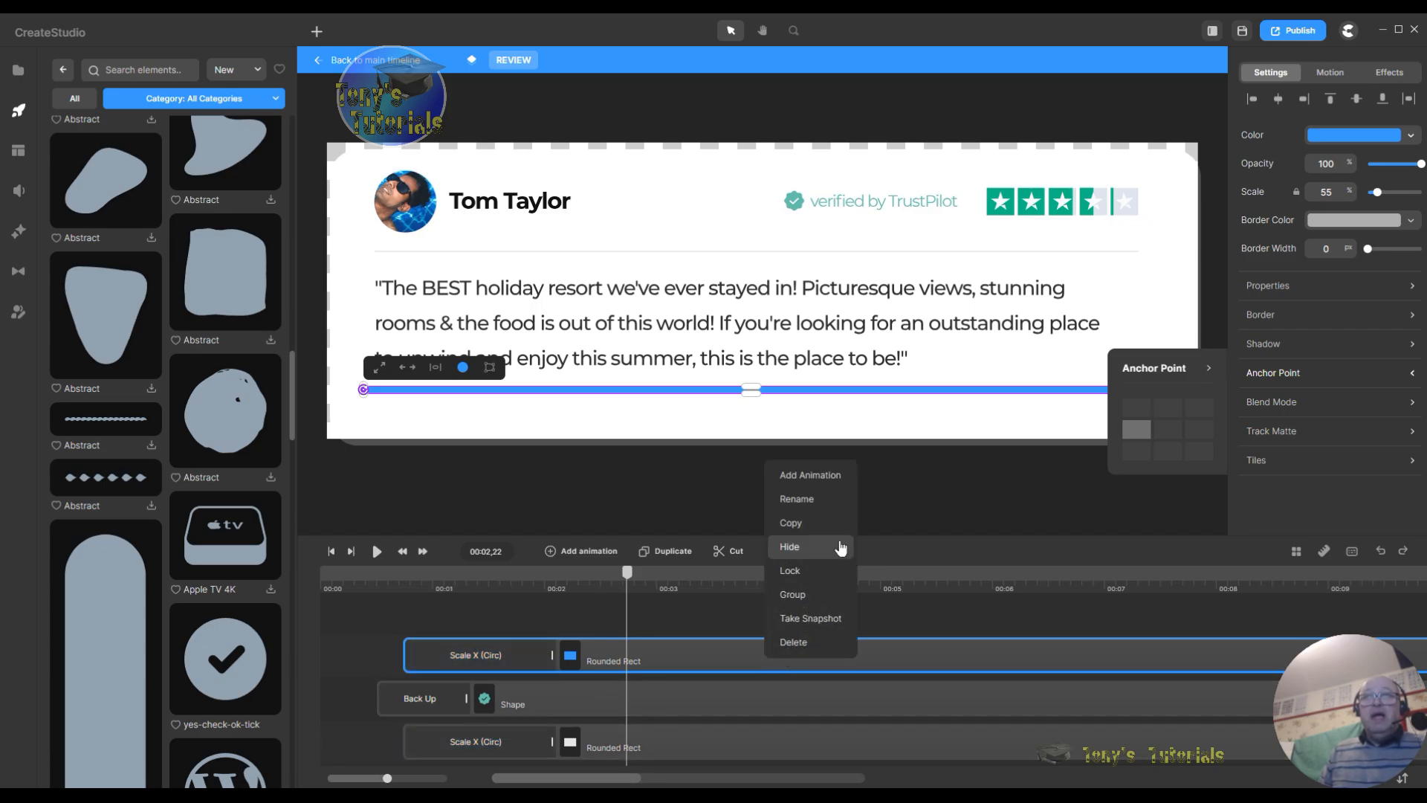
{"action": "left_click", "coordinate": [815, 641]}
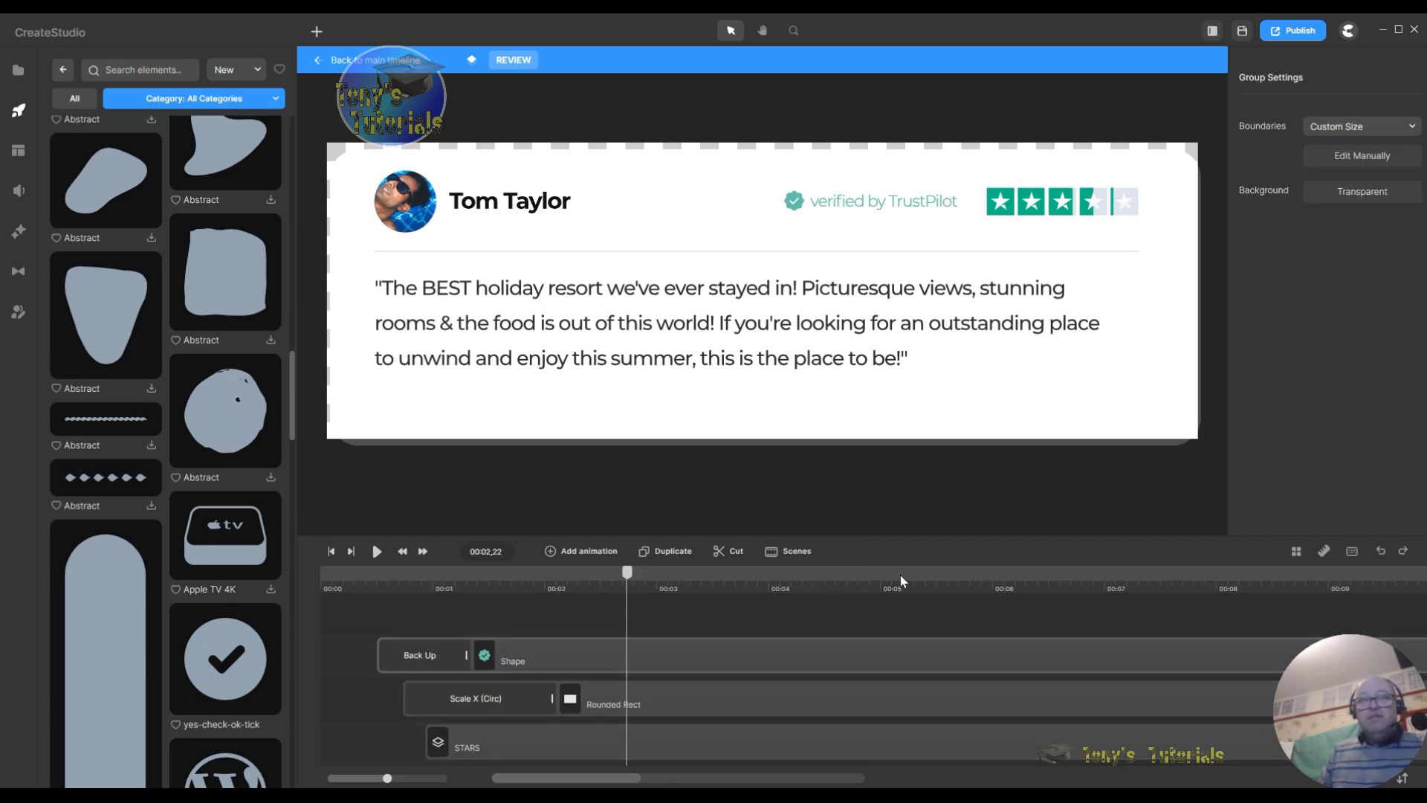
Step: Locate the STARS layer in the REVIEW group's timeline and open that group for editing
{"action": "scroll", "coordinate": [830, 695], "scroll_direction": "down", "scroll_amount": 3}
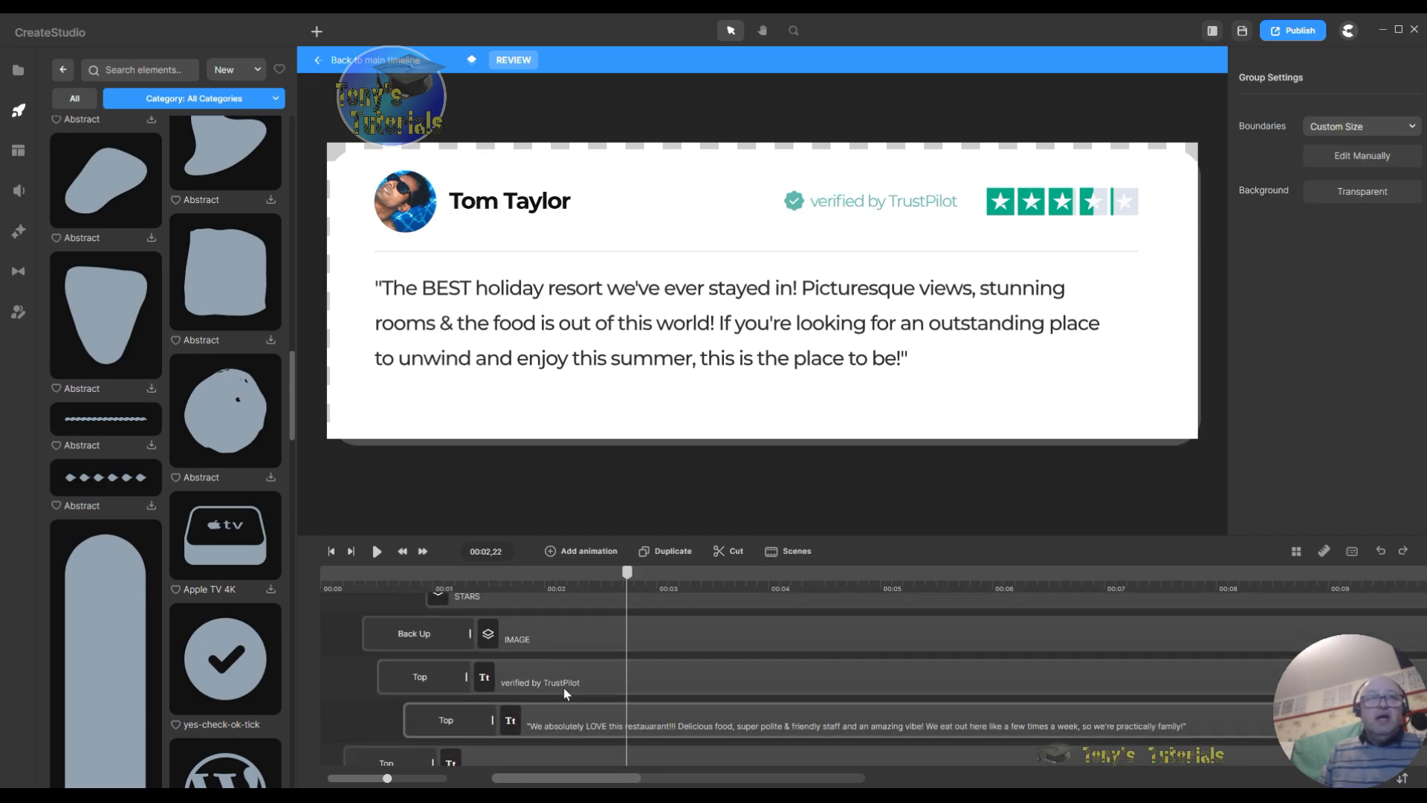
{"action": "left_click", "coordinate": [415, 636]}
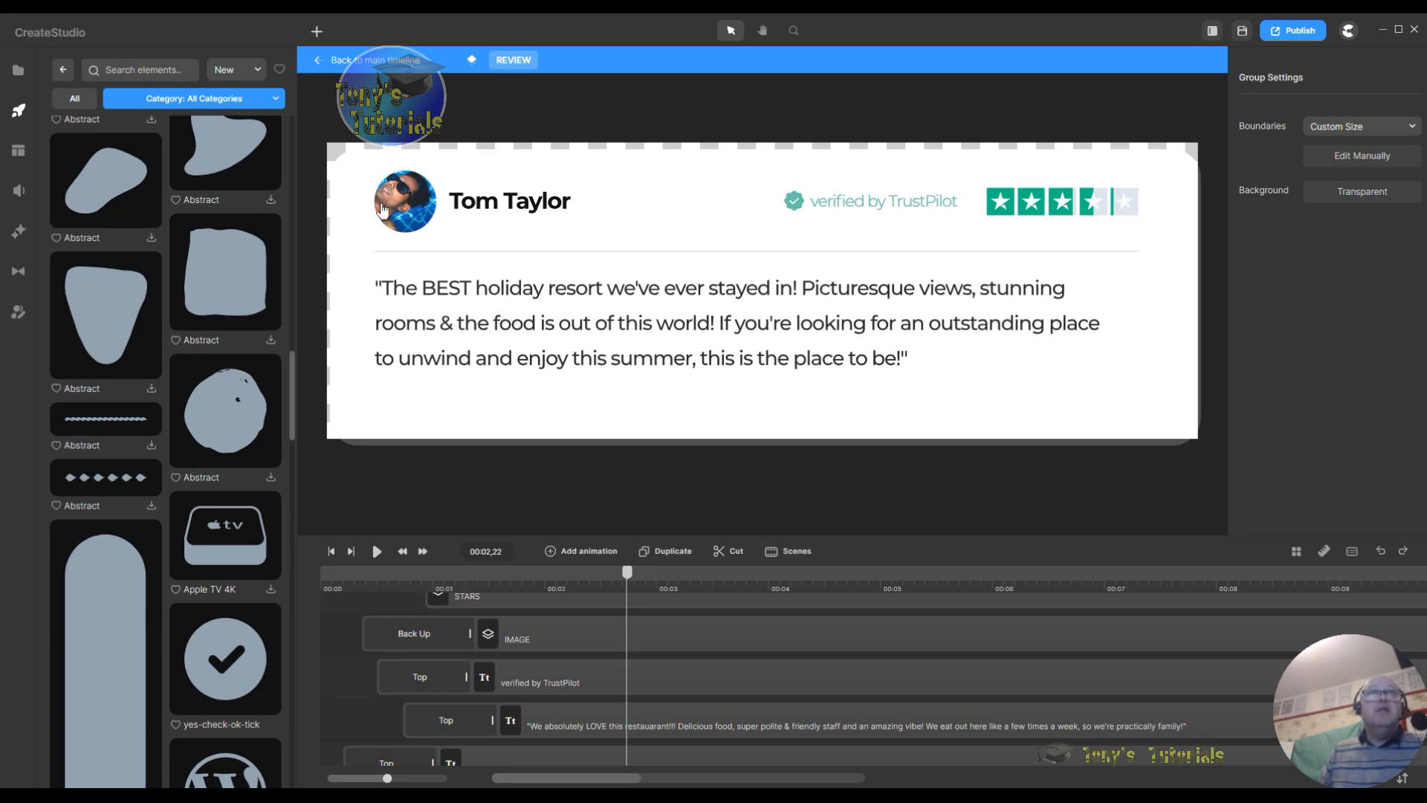
{"action": "scroll", "coordinate": [698, 645], "scroll_direction": "up", "scroll_amount": 3}
{"action": "left_click", "coordinate": [543, 734]}
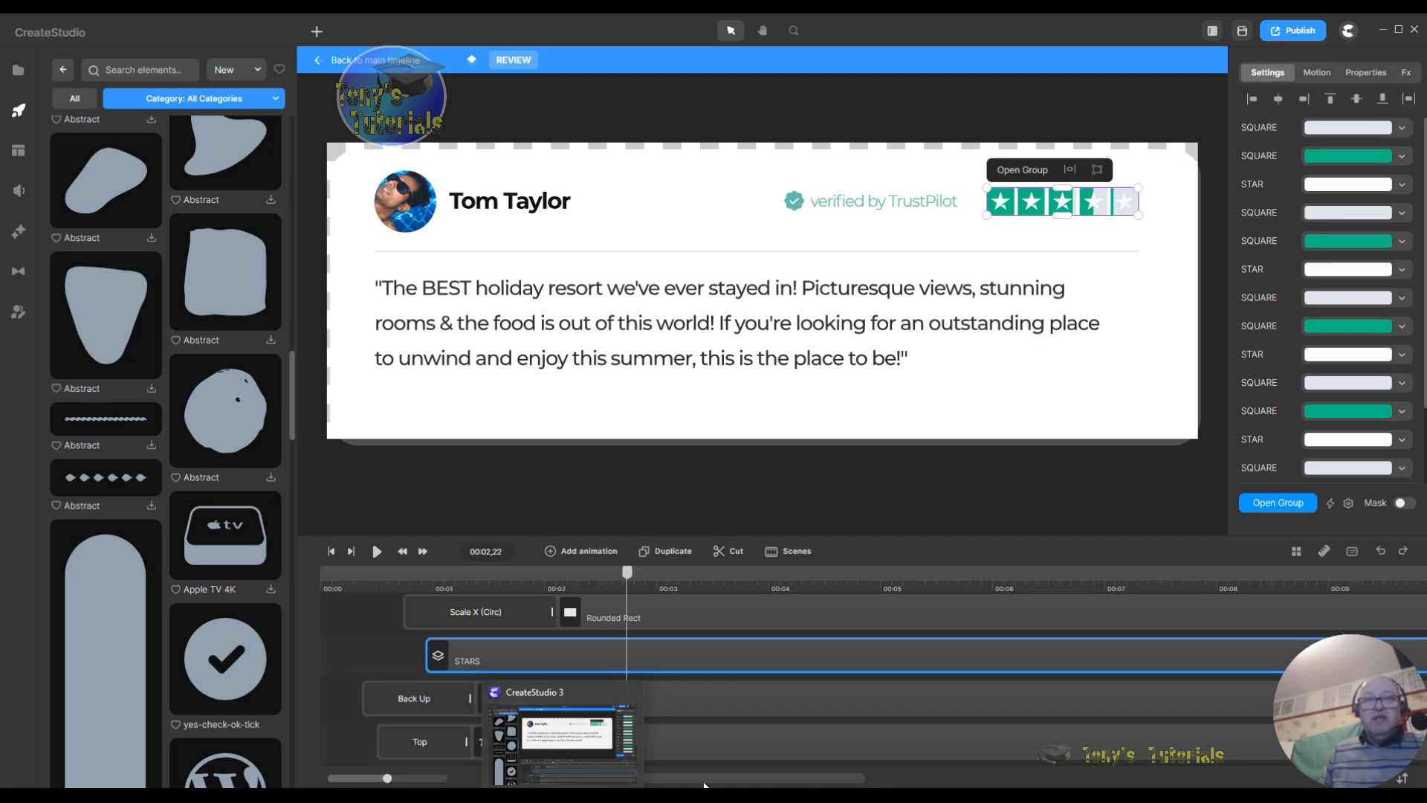
{"action": "mouse_move", "coordinate": [628, 779]}
{"action": "left_mouse_down"}
{"action": "mouse_move", "coordinate": [665, 780]}
{"action": "mouse_move", "coordinate": [637, 778]}
{"action": "left_mouse_up"}
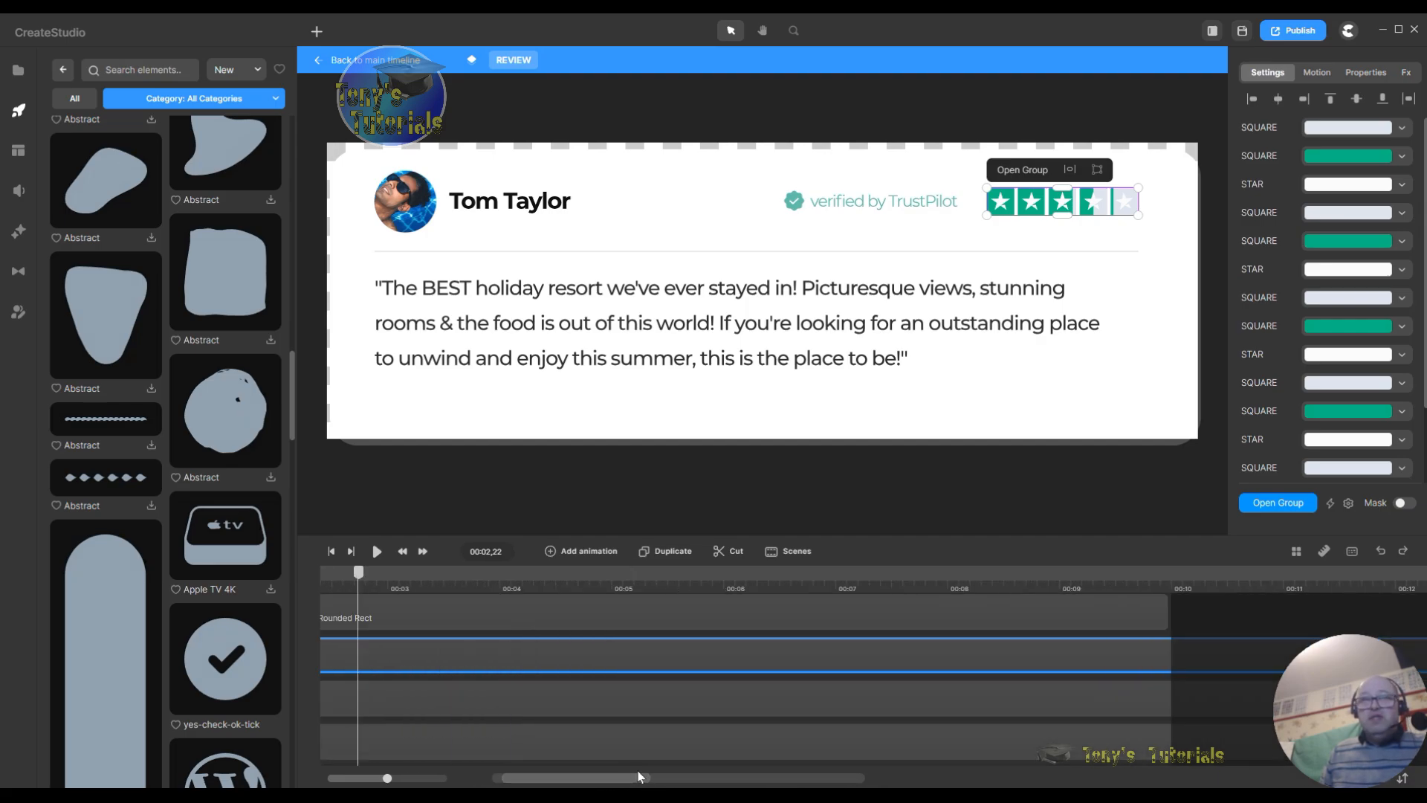
{"action": "right_click", "coordinate": [612, 658]}
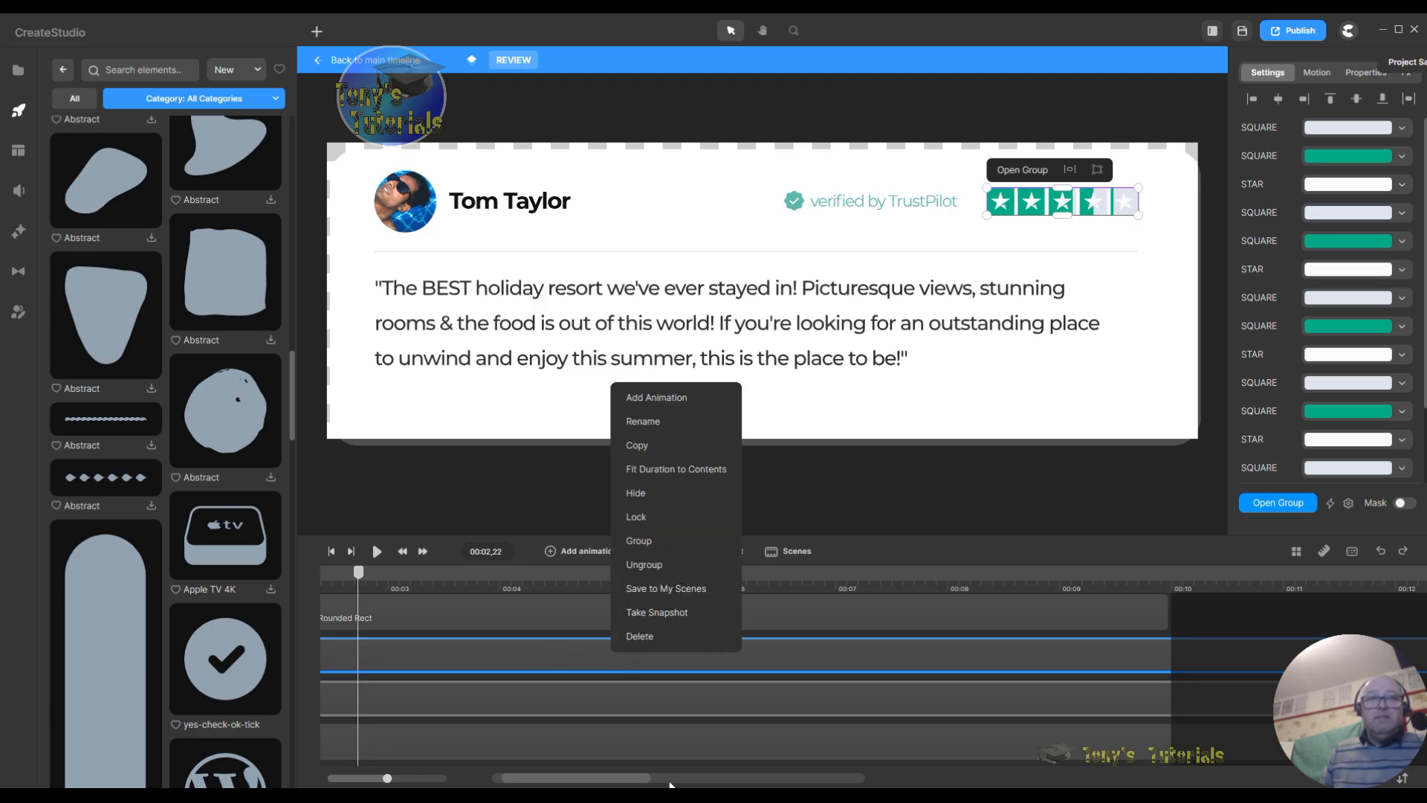
{"action": "left_click_drag", "start_coordinate": [611, 781], "coordinate": [577, 782]}
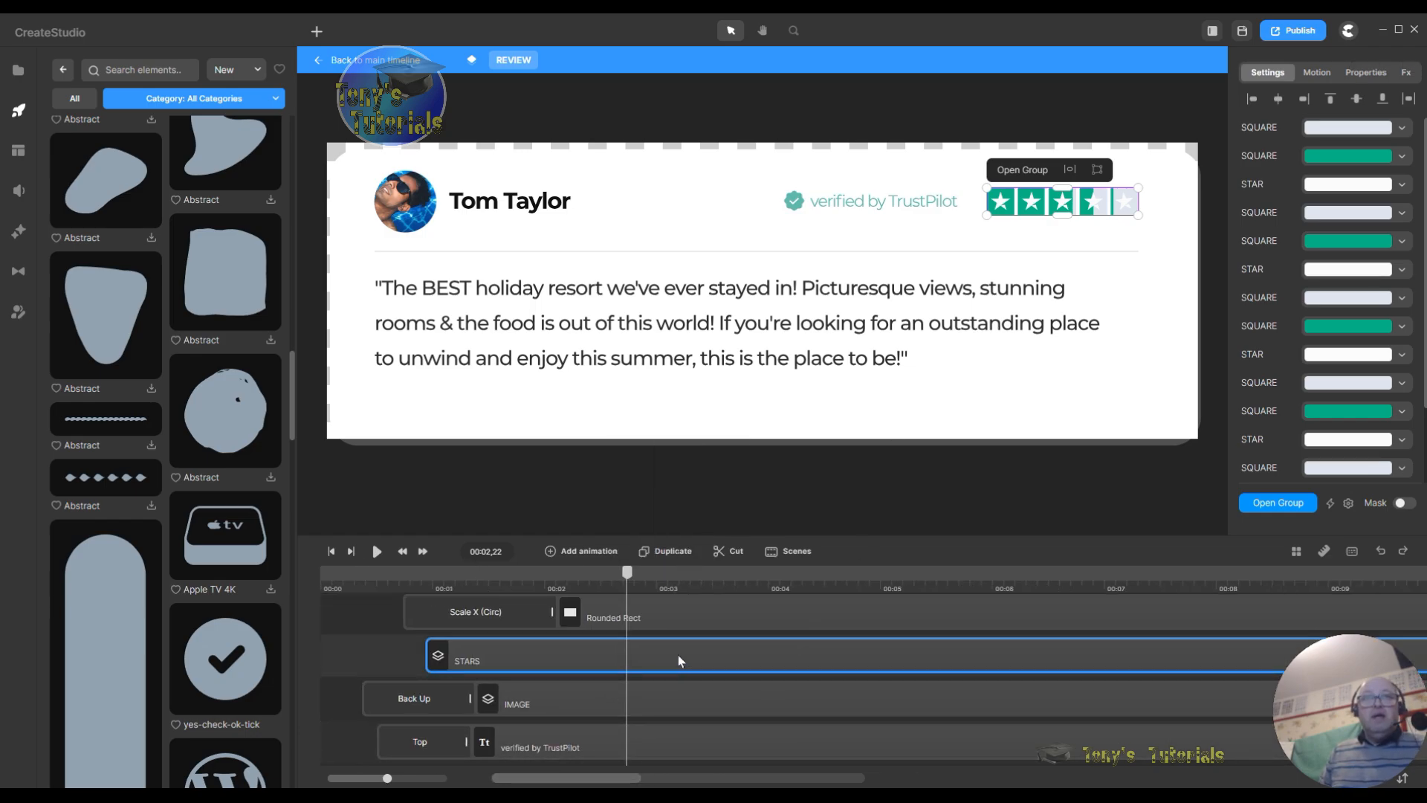
{"action": "double_click", "coordinate": [711, 659]}
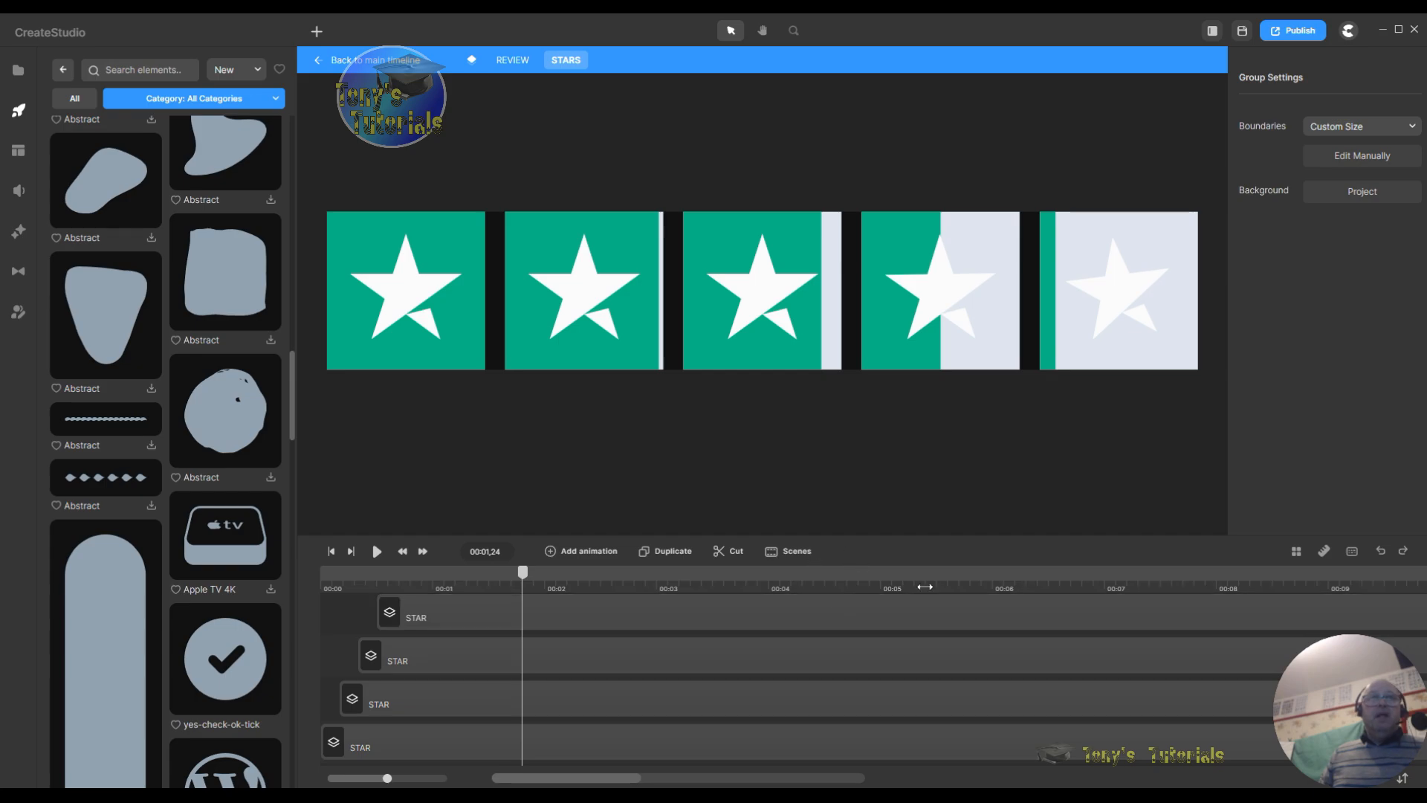
Step: Examine the staggered start and end times of the individual STAR groups along the timeline
{"action": "scroll", "coordinate": [629, 715], "scroll_direction": "up", "scroll_amount": 1}
{"action": "scroll", "coordinate": [629, 721], "scroll_direction": "up", "scroll_amount": 1}
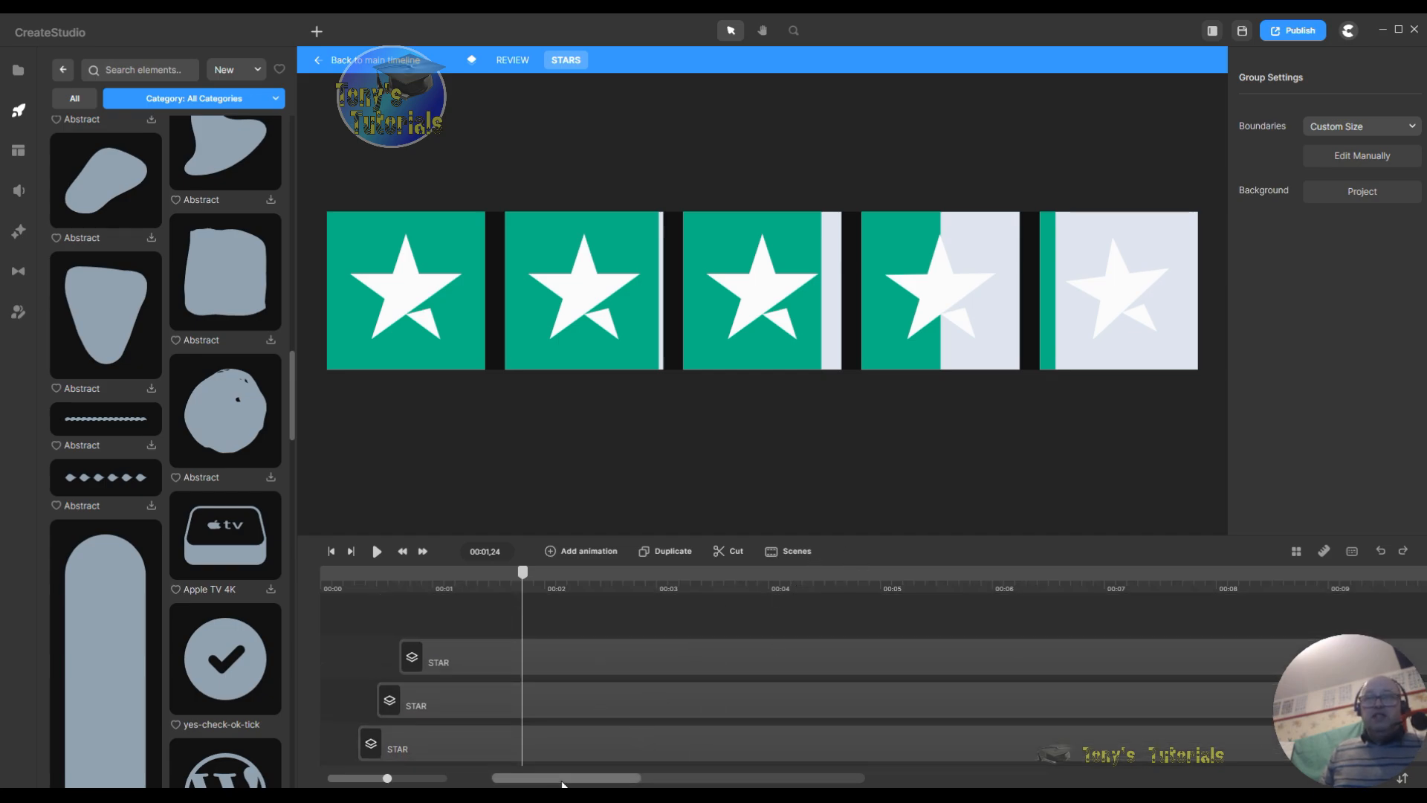
{"action": "left_click_drag", "start_coordinate": [565, 780], "coordinate": [593, 783]}
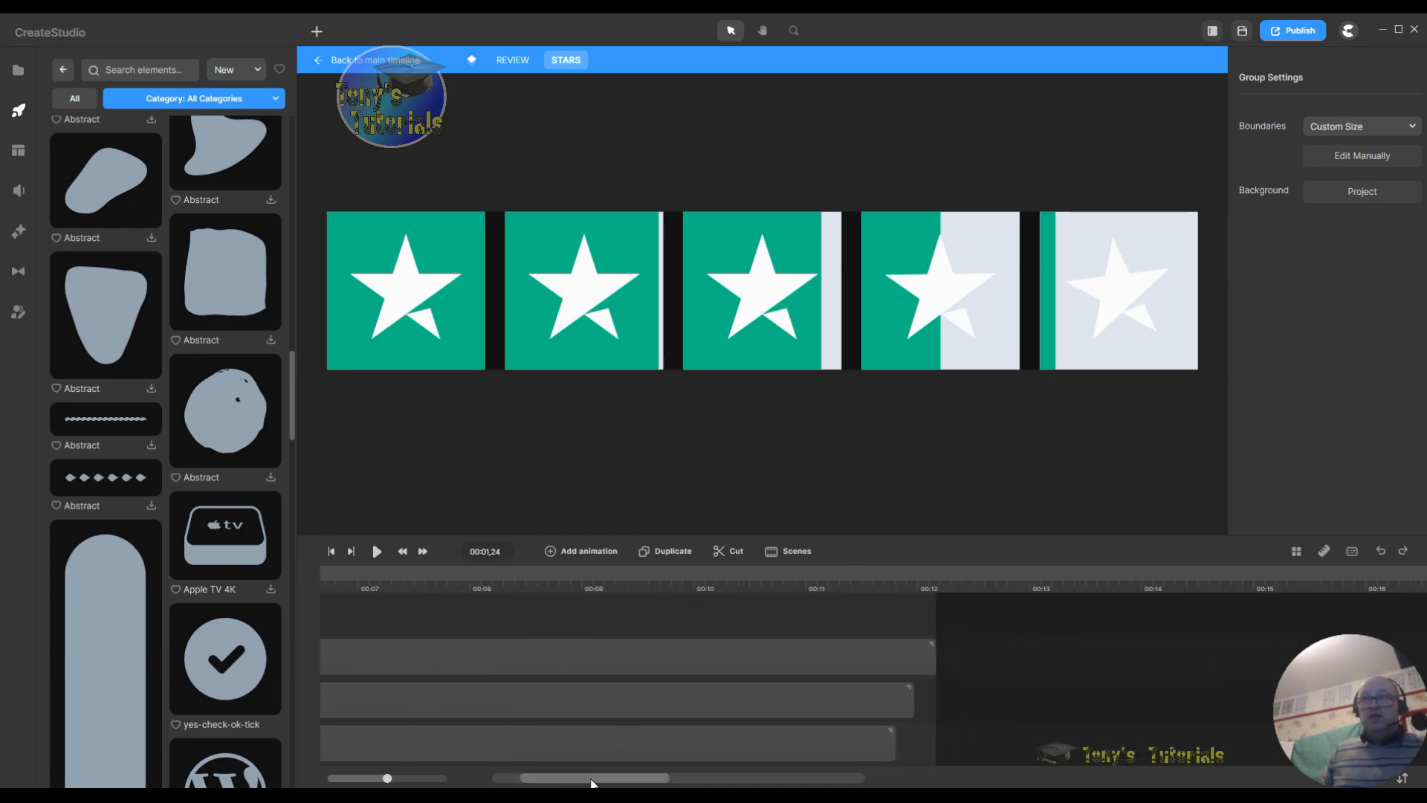
{"action": "right_click", "coordinate": [720, 657]}
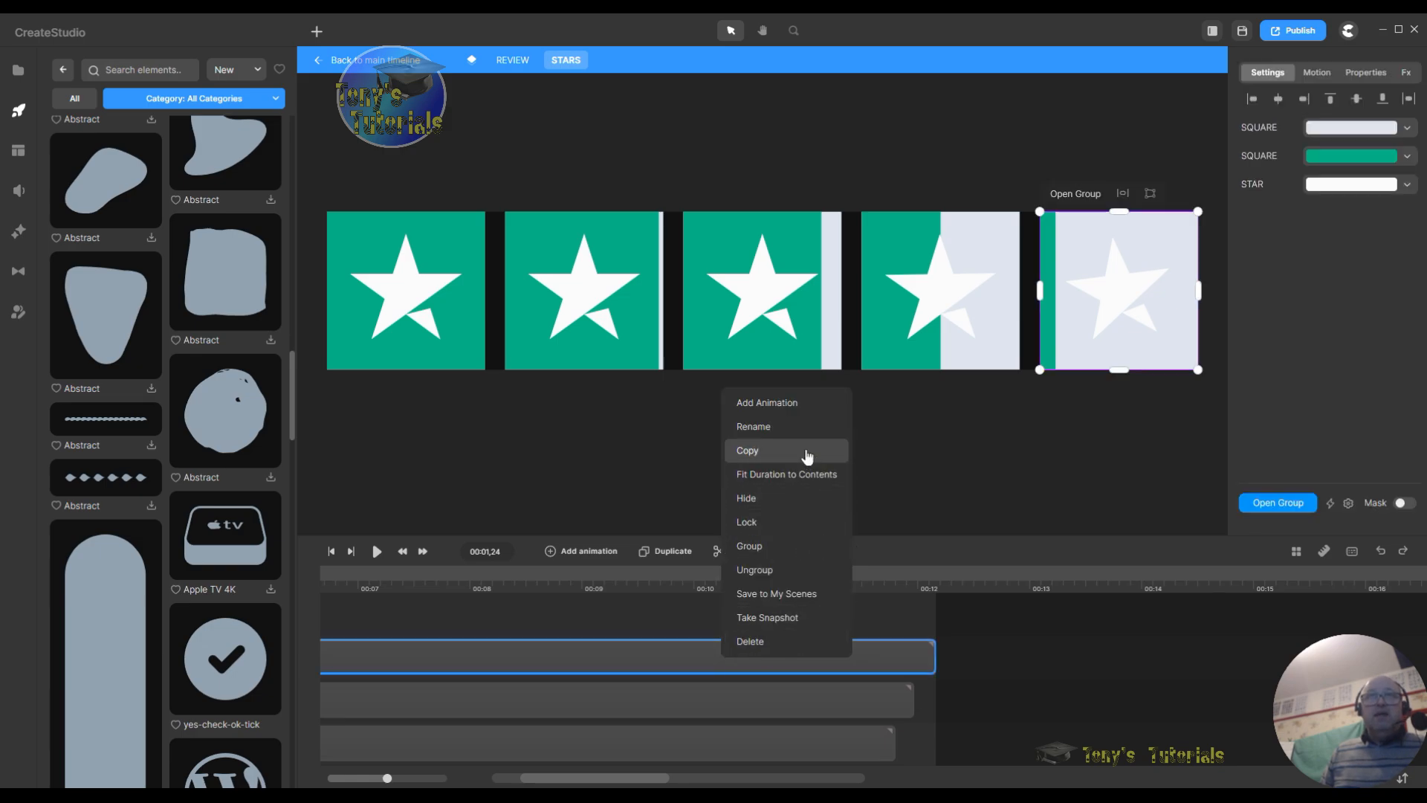
{"action": "left_click", "coordinate": [1008, 712]}
{"action": "scroll", "coordinate": [645, 718], "scroll_direction": "down", "scroll_amount": 3}
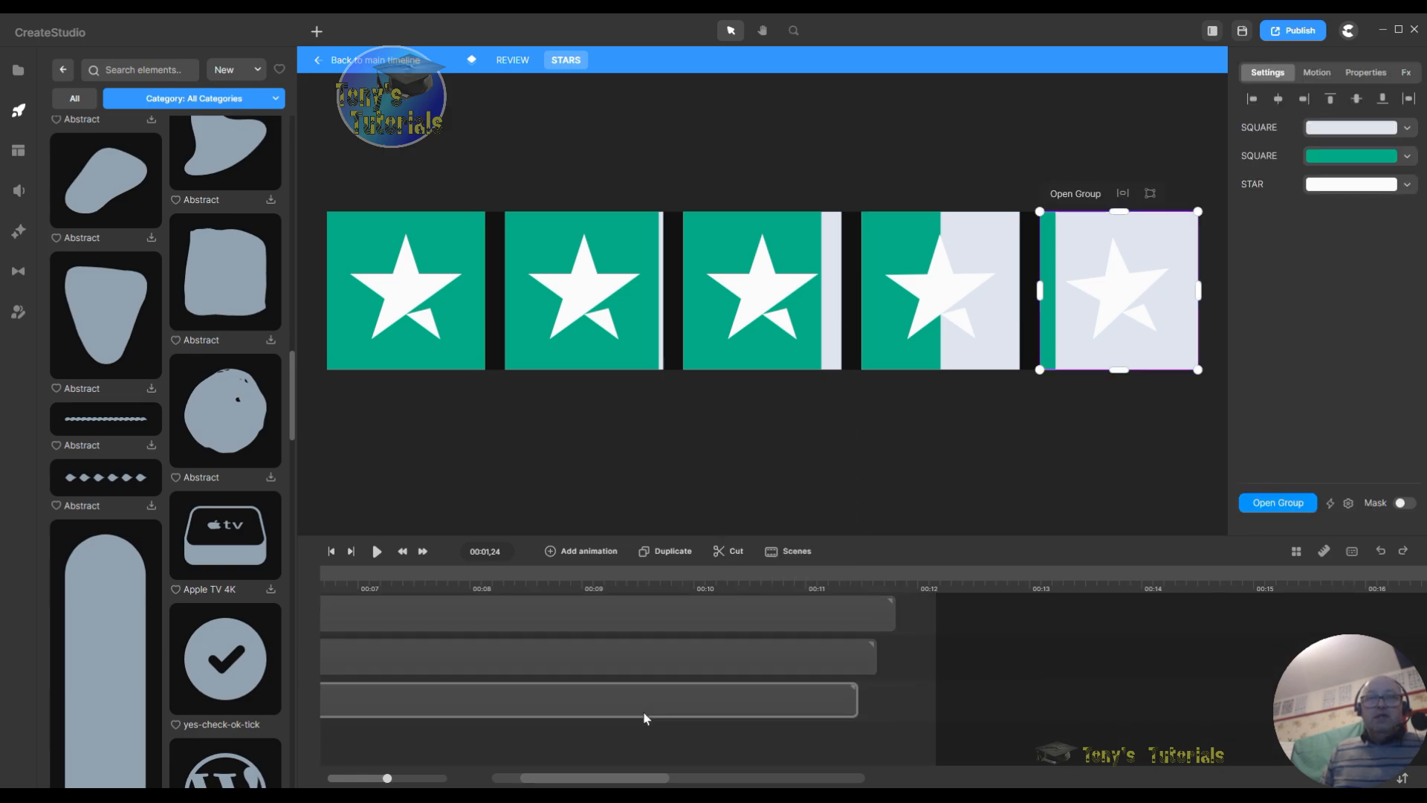
{"action": "scroll", "coordinate": [650, 706], "scroll_direction": "up", "scroll_amount": 2}
{"action": "scroll", "coordinate": [818, 687], "scroll_direction": "up", "scroll_amount": 2}
{"action": "scroll", "coordinate": [872, 624], "scroll_direction": "up", "scroll_amount": 1}
{"action": "scroll", "coordinate": [589, 732], "scroll_direction": "down", "scroll_amount": 3}
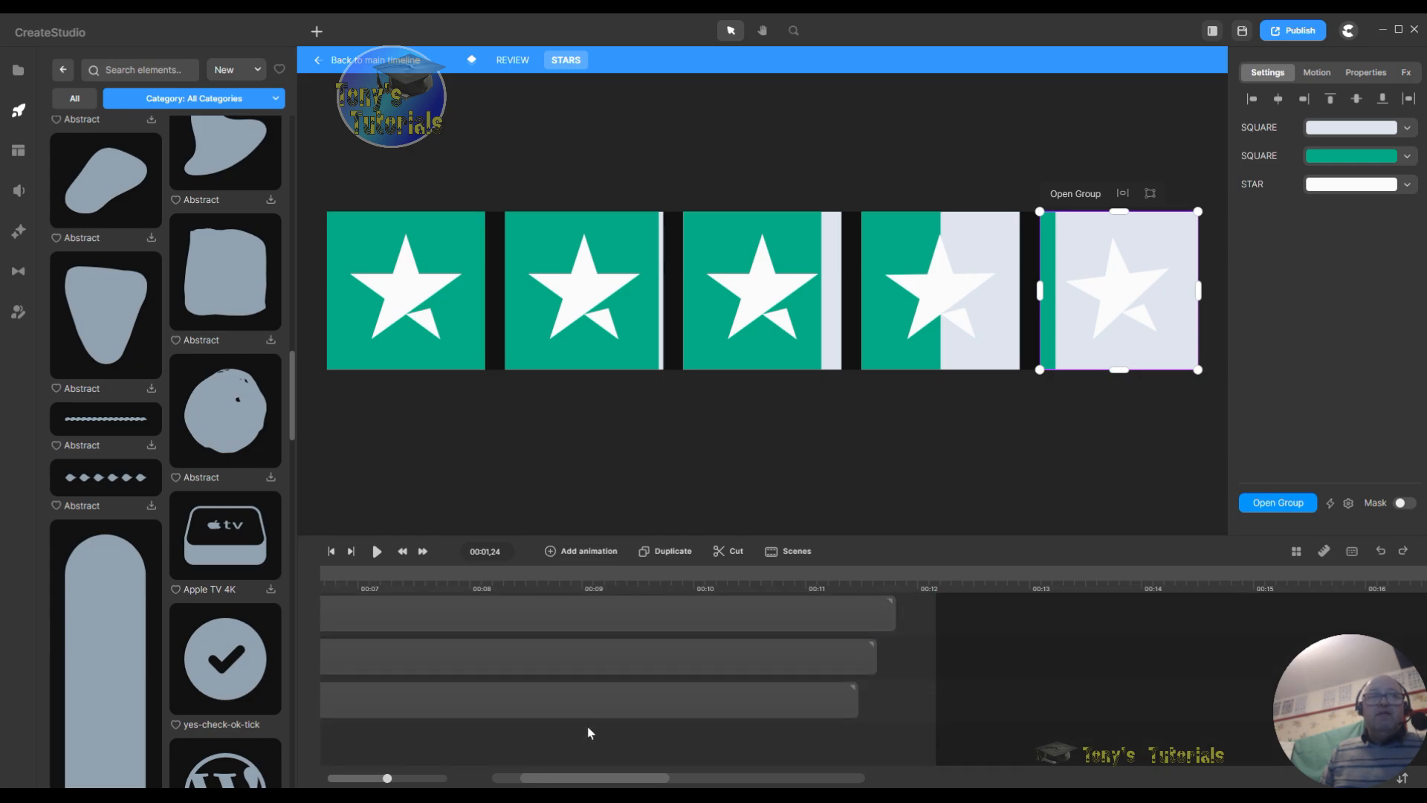
{"action": "left_click_drag", "start_coordinate": [617, 779], "coordinate": [592, 779]}
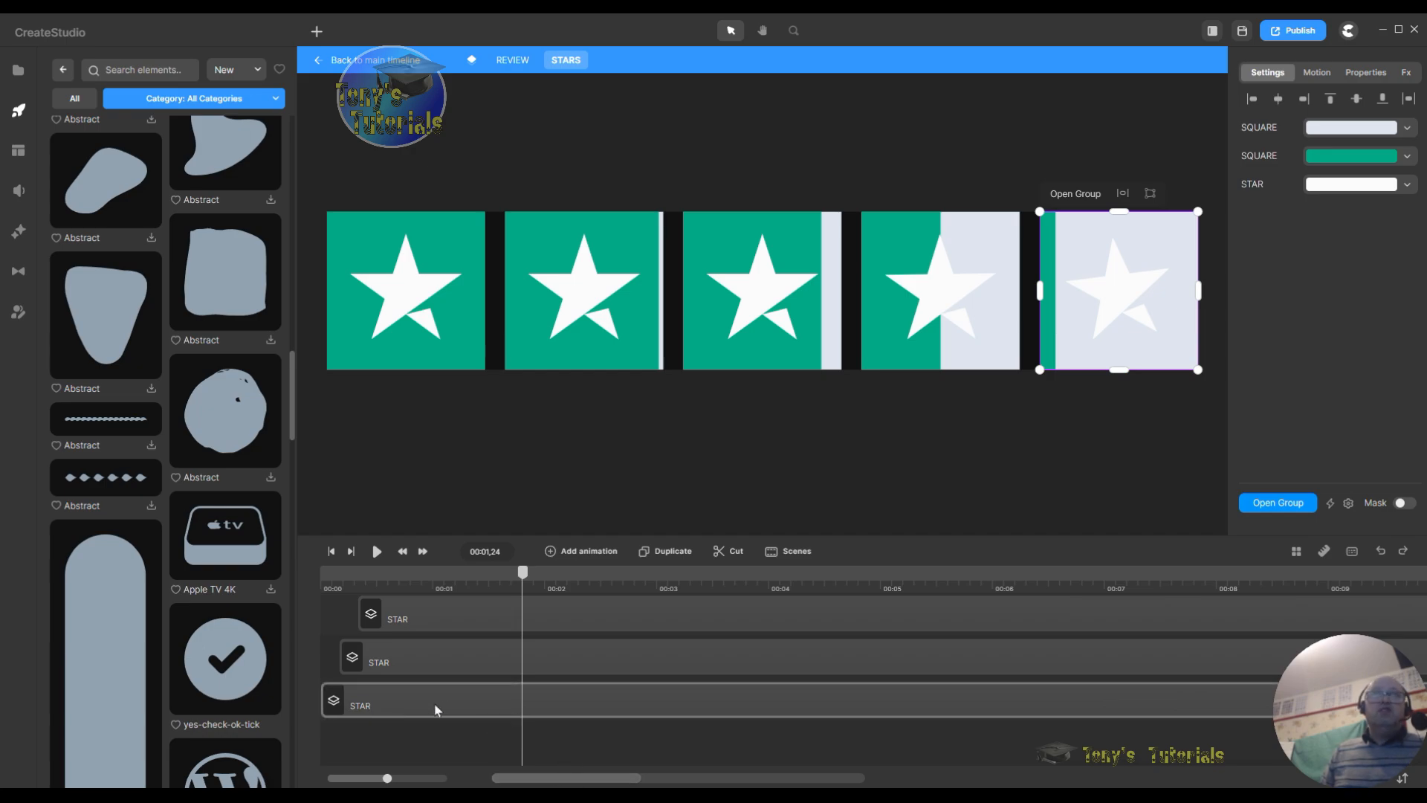
Step: Return the playhead to 00:00,00 and open the first STAR group for editing
{"action": "left_click", "coordinate": [335, 586]}
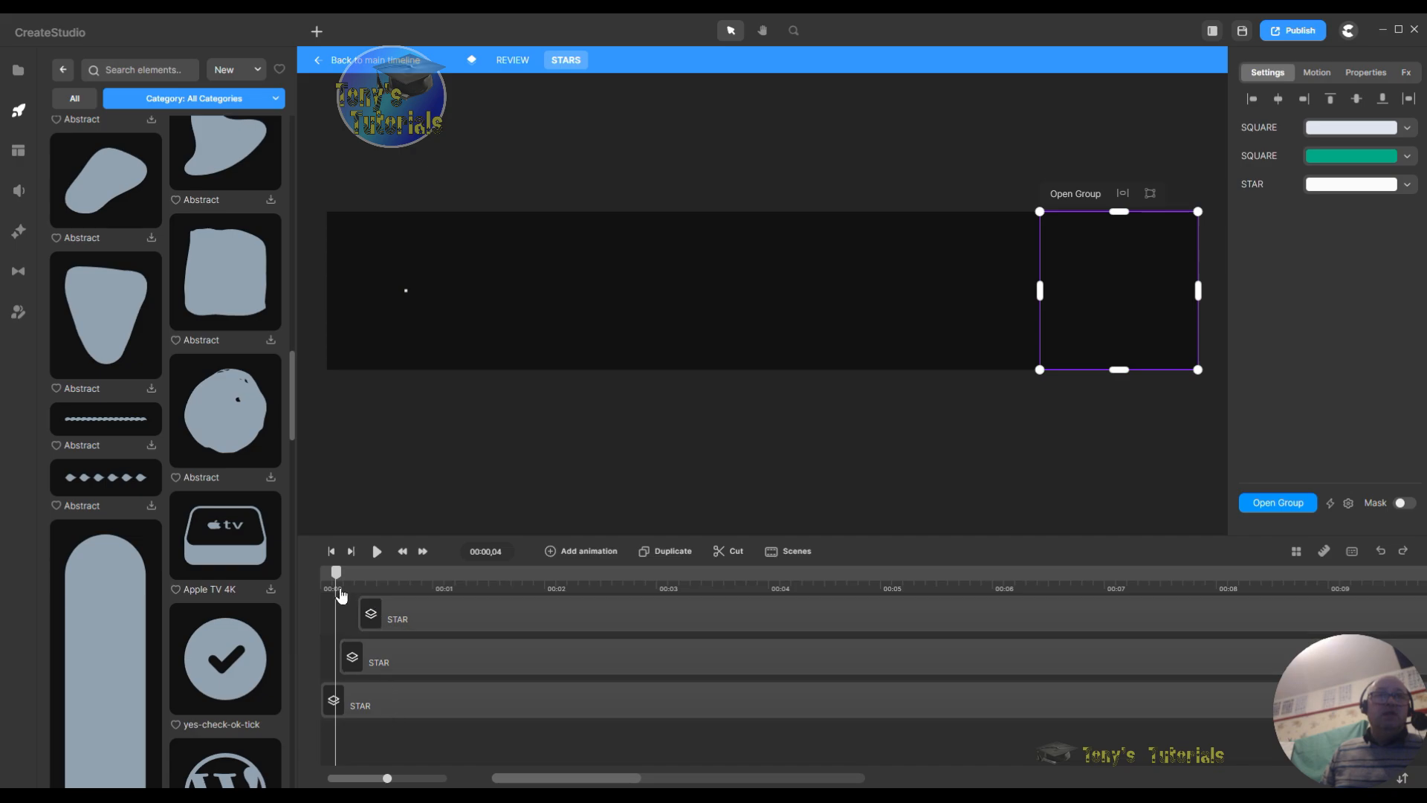
{"action": "left_click_drag", "start_coordinate": [335, 572], "coordinate": [315, 579]}
{"action": "left_click", "coordinate": [456, 710]}
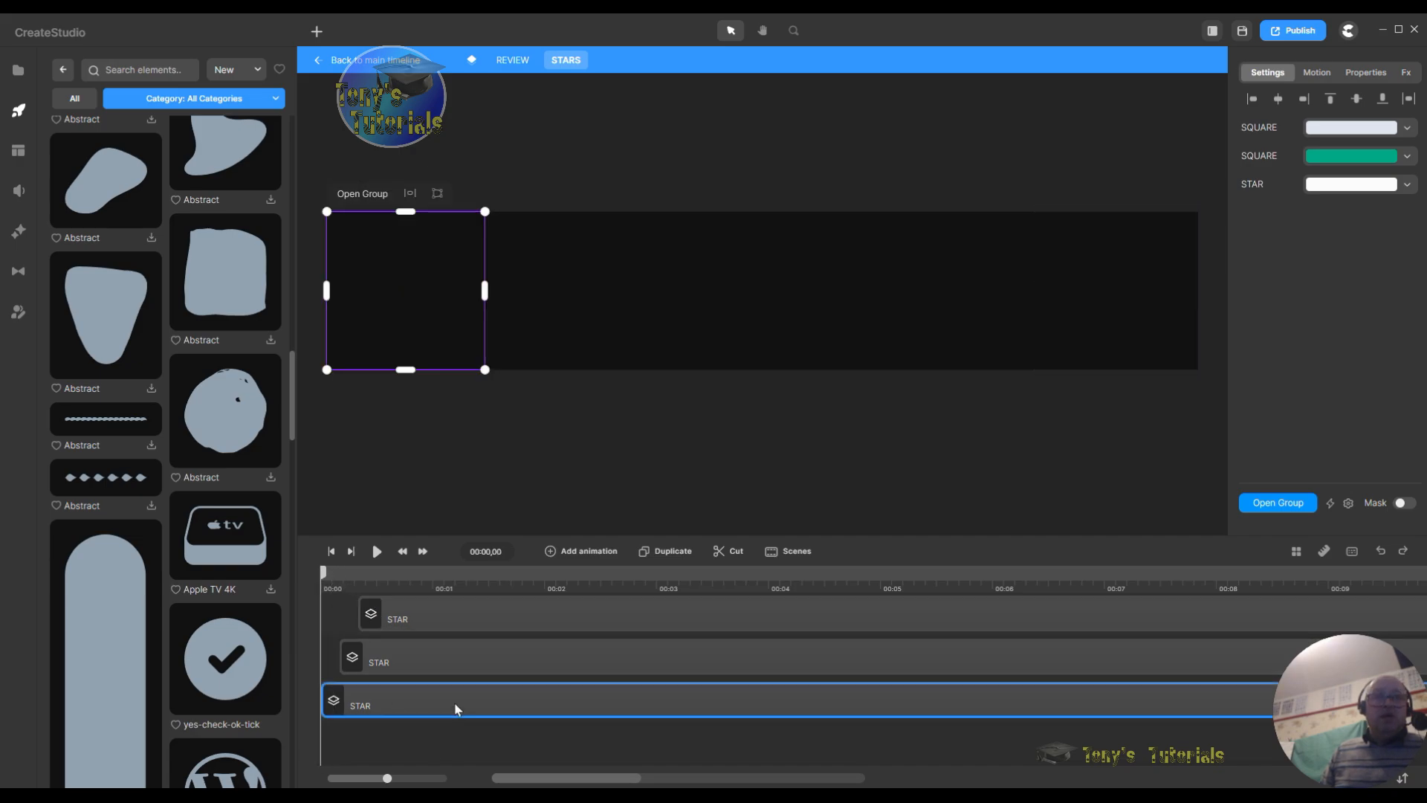
{"action": "double_click", "coordinate": [516, 713]}
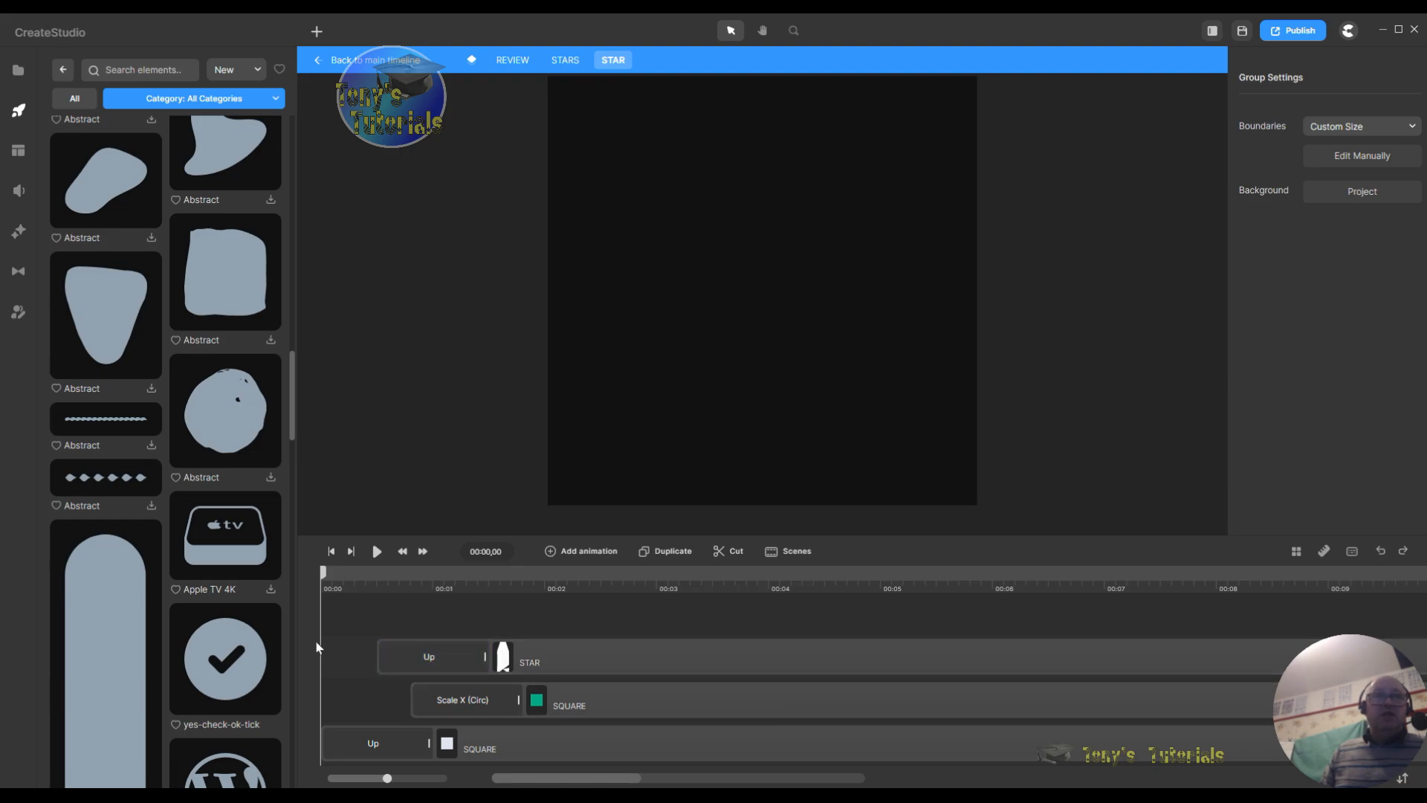
Step: Hide the STAR shape and green SQUARE layers, and preview the light grey square's animation from the start
{"action": "left_click", "coordinate": [733, 743]}
{"action": "scroll", "coordinate": [733, 742], "scroll_direction": "down", "scroll_amount": 1}
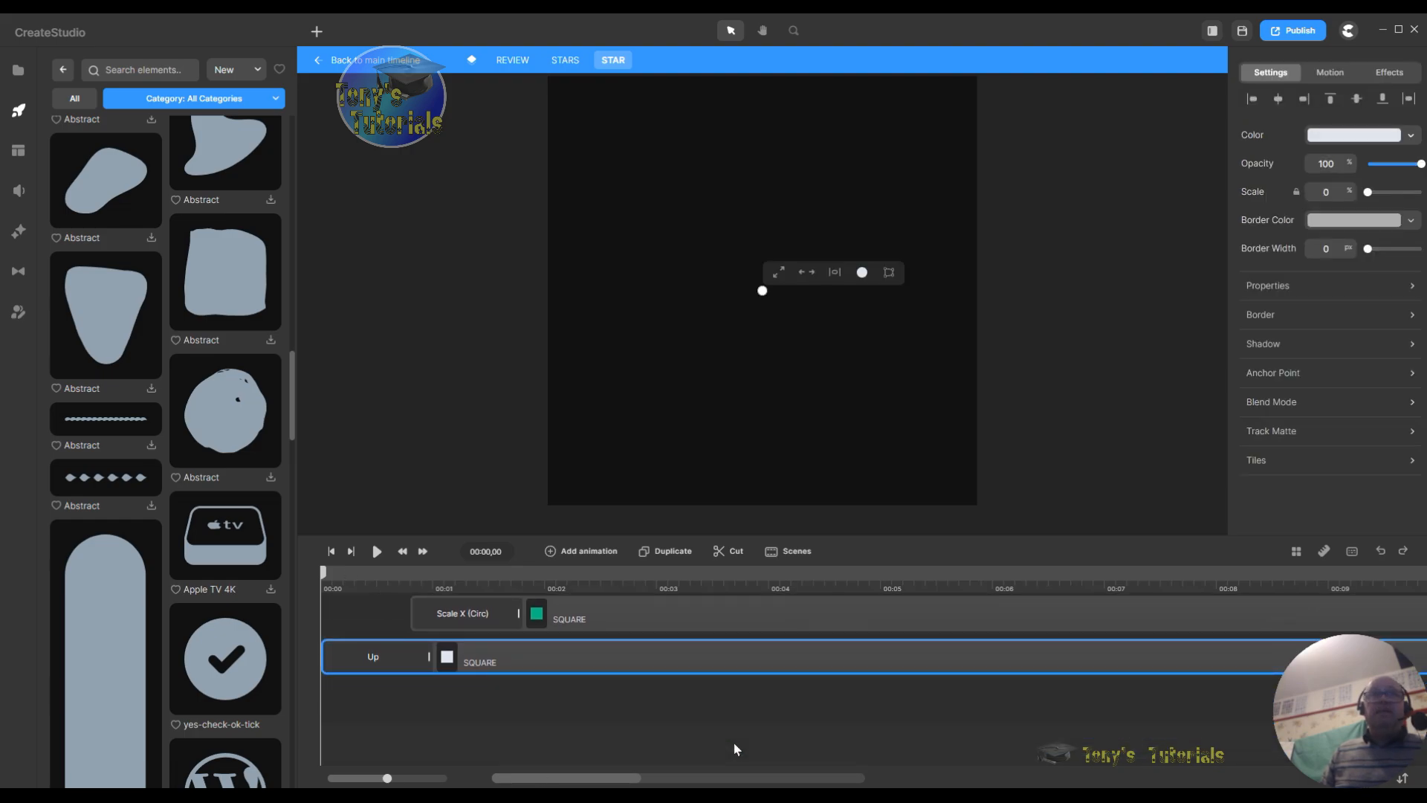
{"action": "scroll", "coordinate": [567, 652], "scroll_direction": "up", "scroll_amount": 1}
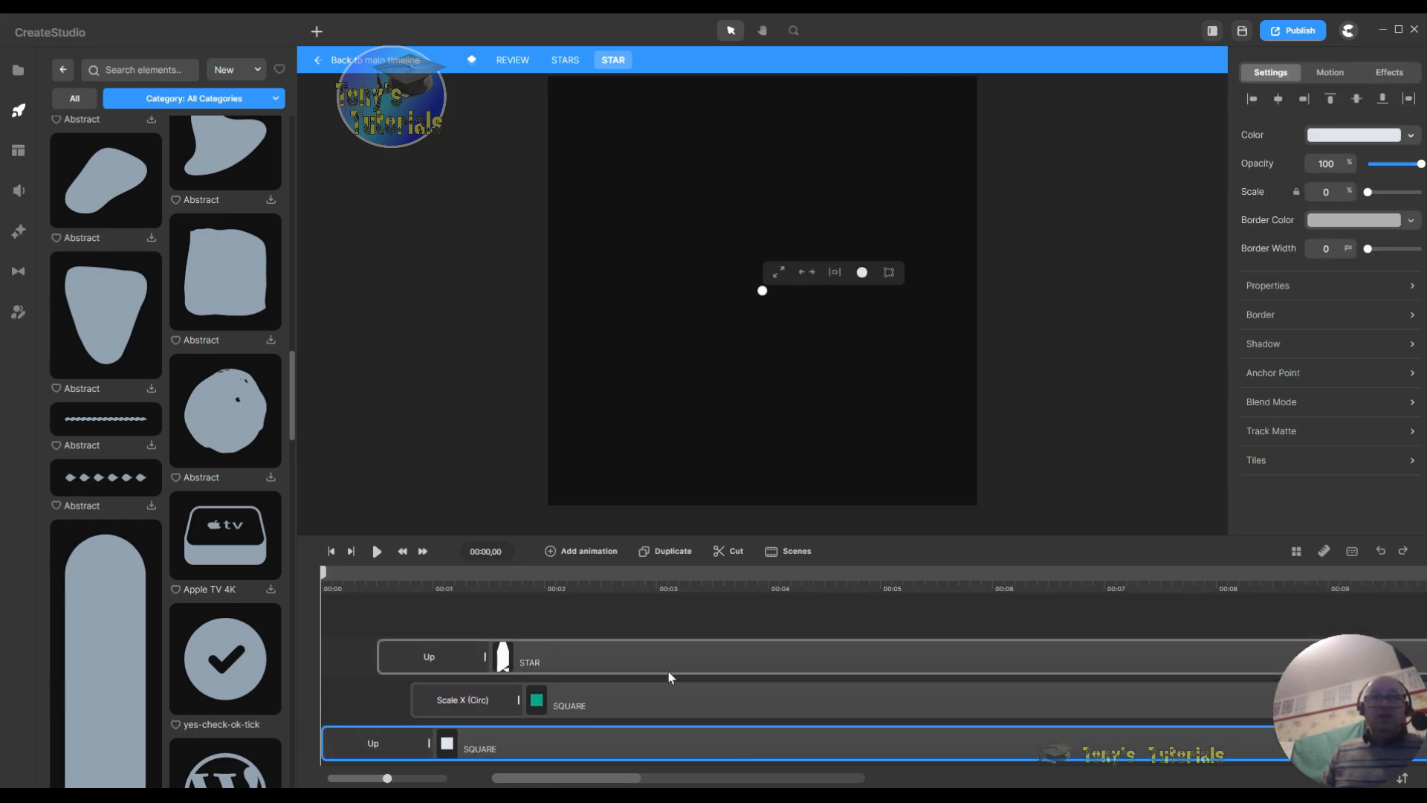
{"action": "left_click", "coordinate": [633, 671], "text": "shift"}
{"action": "right_click", "coordinate": [634, 671]}
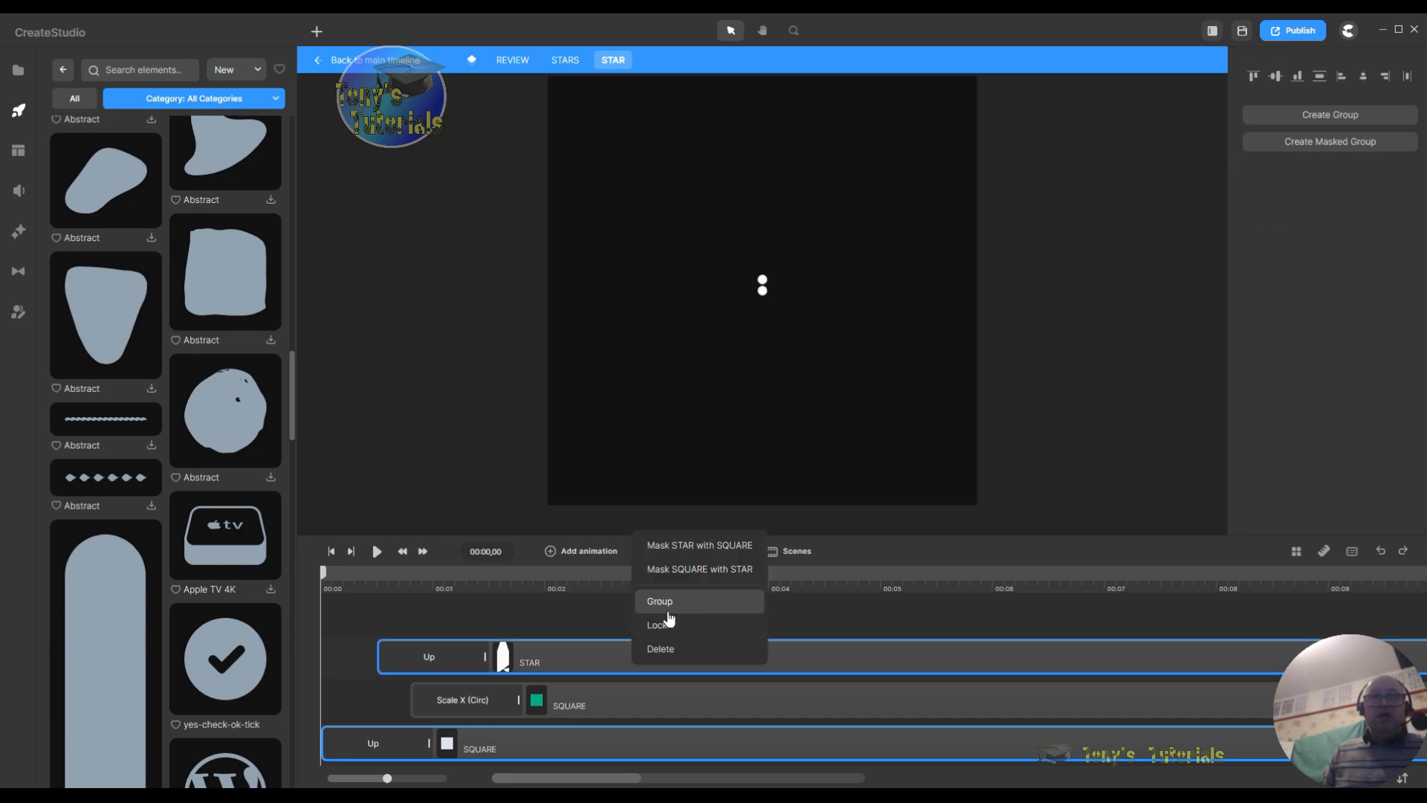
{"action": "left_click", "coordinate": [556, 664]}
{"action": "right_click", "coordinate": [556, 662]}
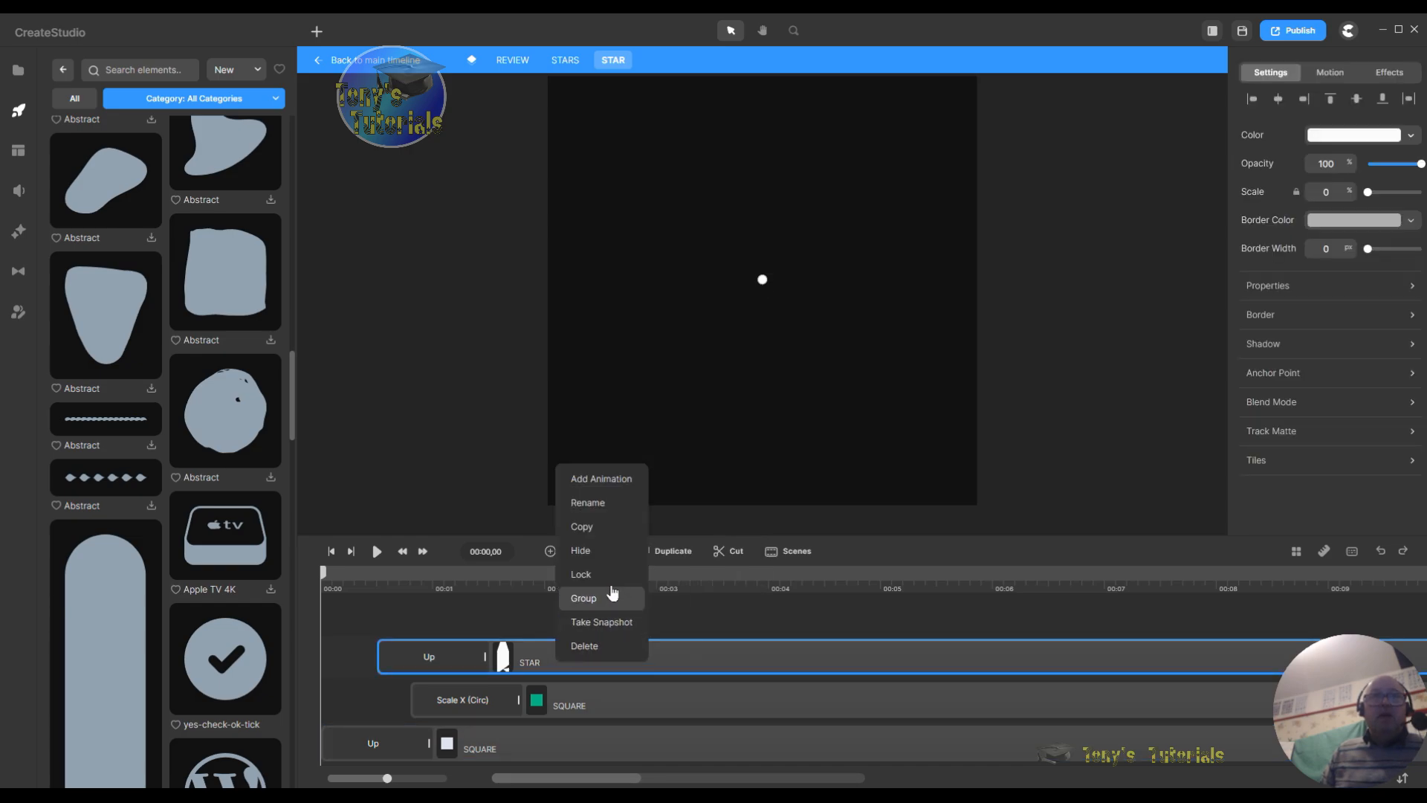
{"action": "left_click", "coordinate": [634, 702]}
{"action": "right_click", "coordinate": [641, 703]}
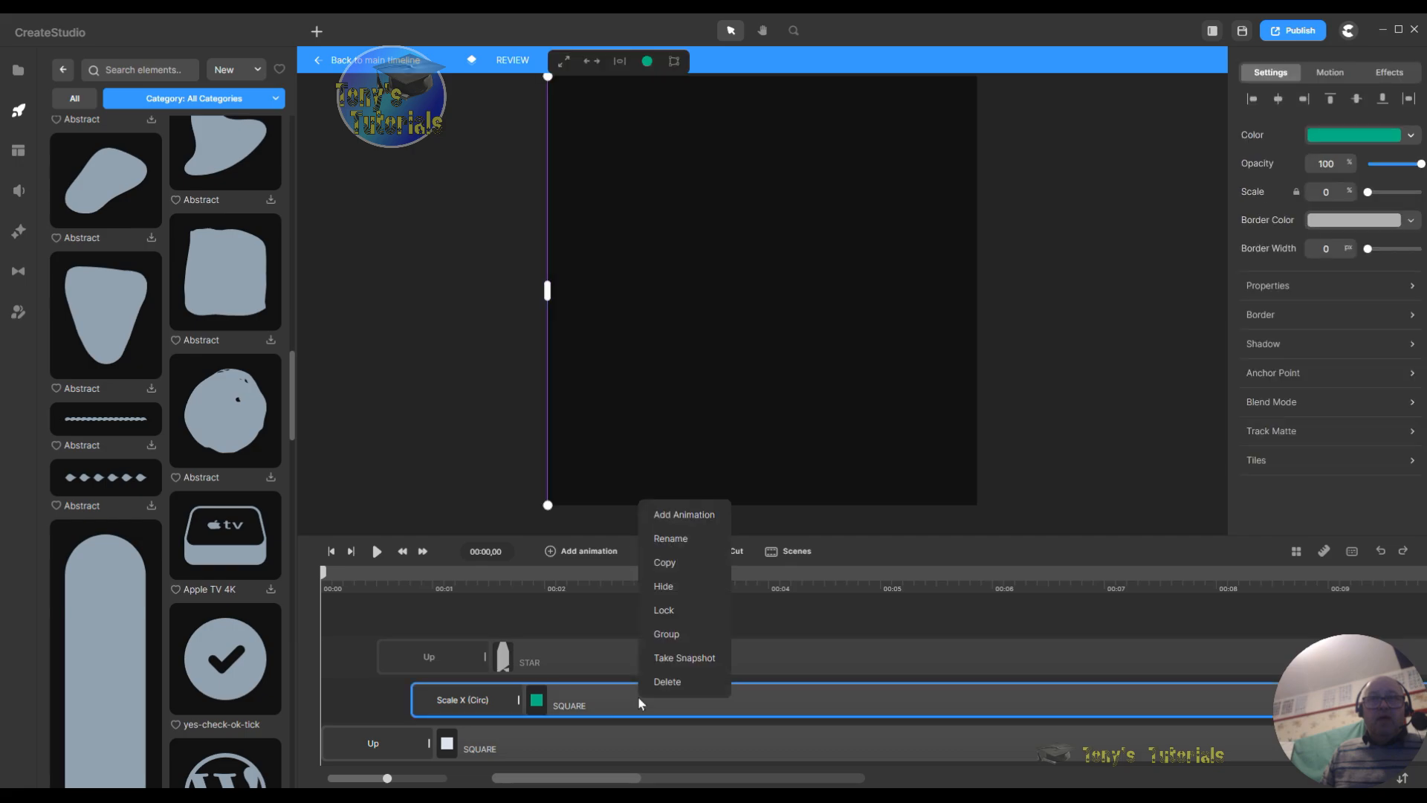
{"action": "left_click", "coordinate": [668, 587]}
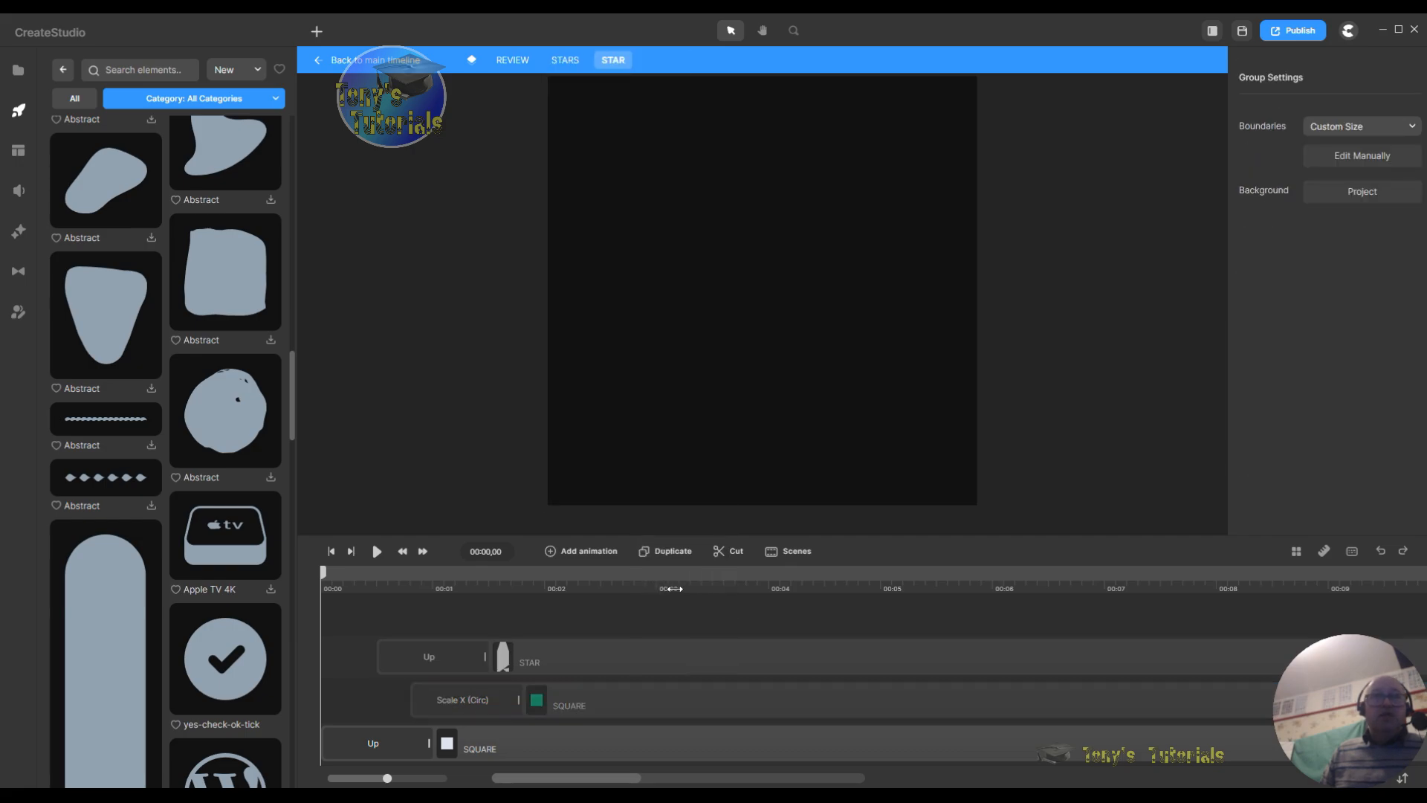
{"action": "left_click", "coordinate": [376, 552]}
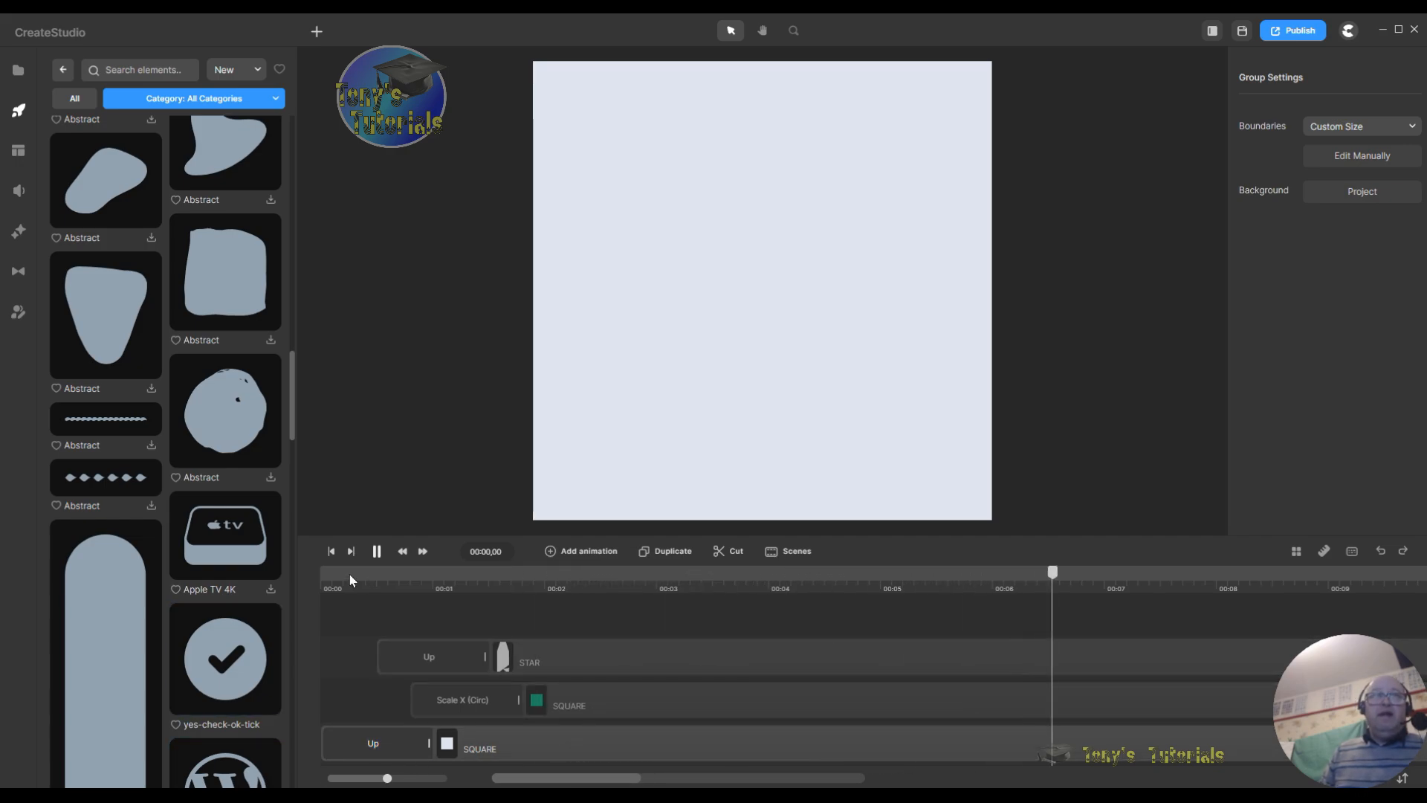
{"action": "left_click", "coordinate": [332, 551]}
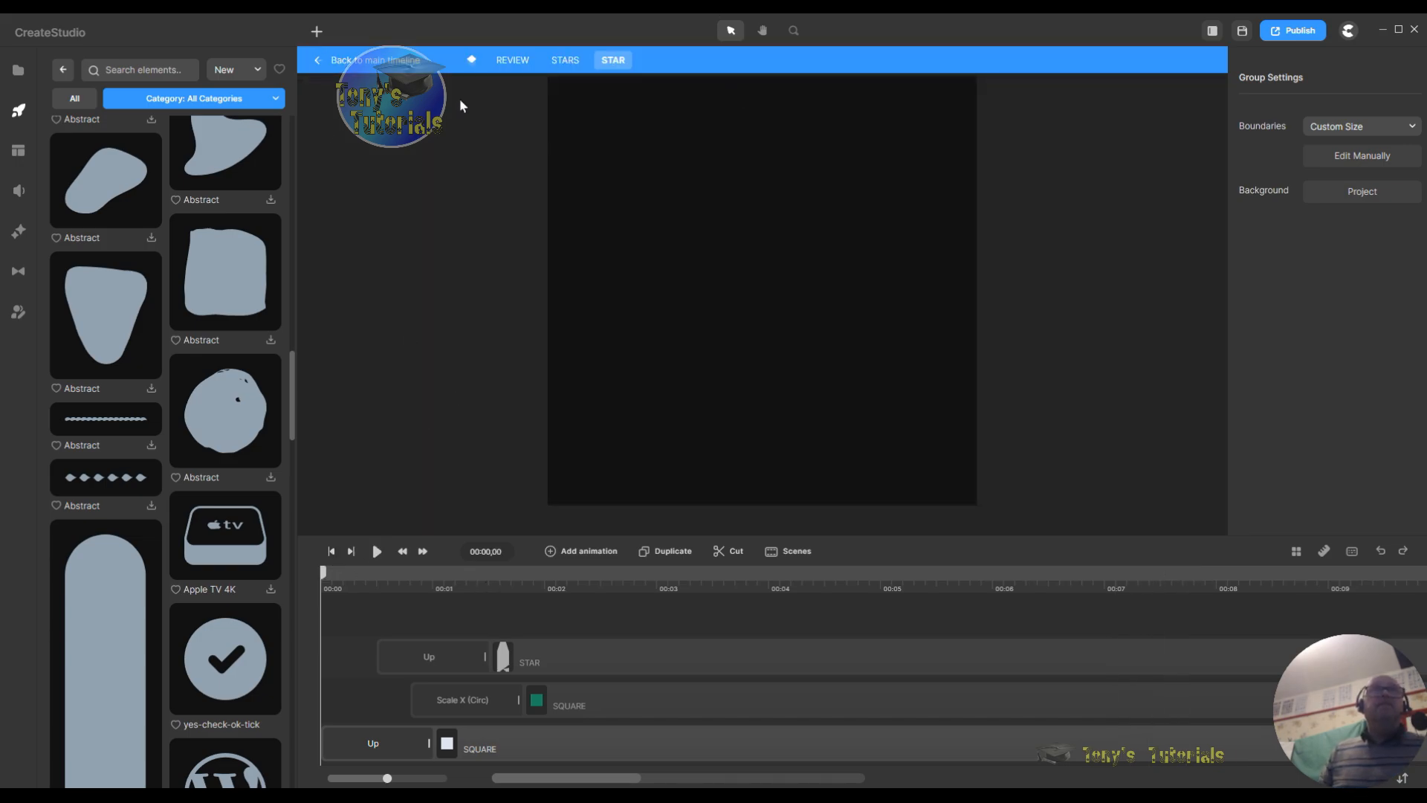
Step: Add a new square shape to the STAR group and align it with the canvas's upper-left corner
{"action": "left_click", "coordinate": [317, 33]}
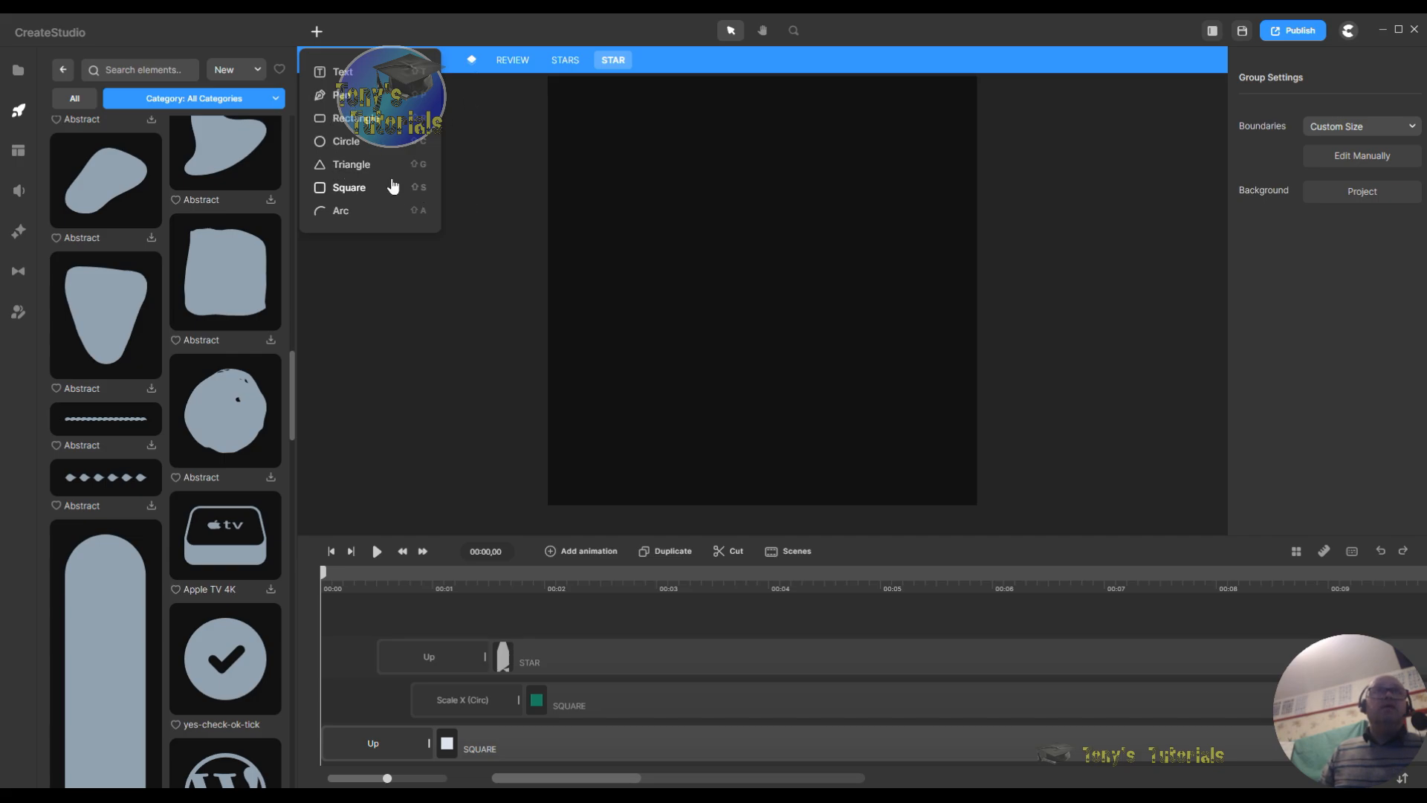
{"action": "left_click", "coordinate": [346, 187]}
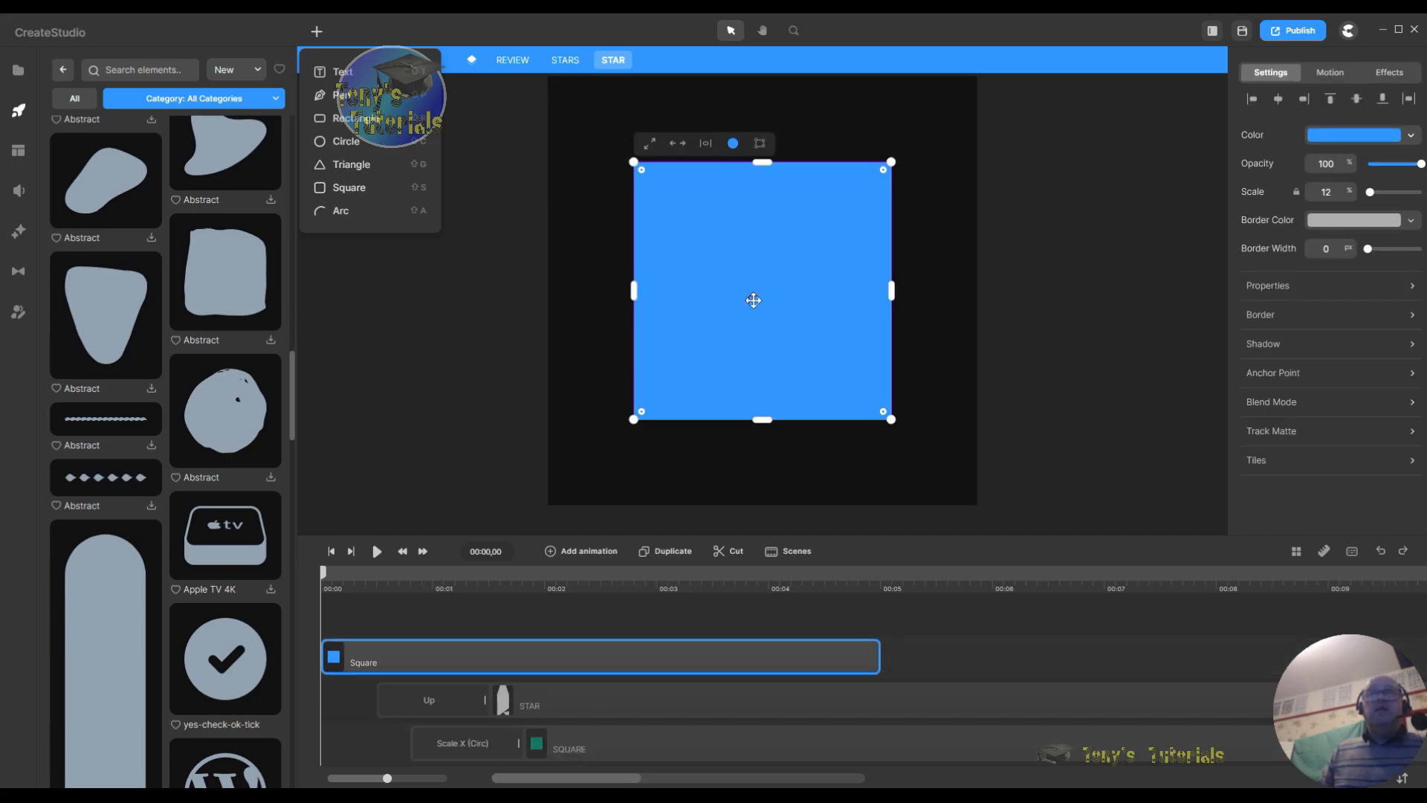
{"action": "left_click_drag", "start_coordinate": [741, 296], "coordinate": [656, 213]}
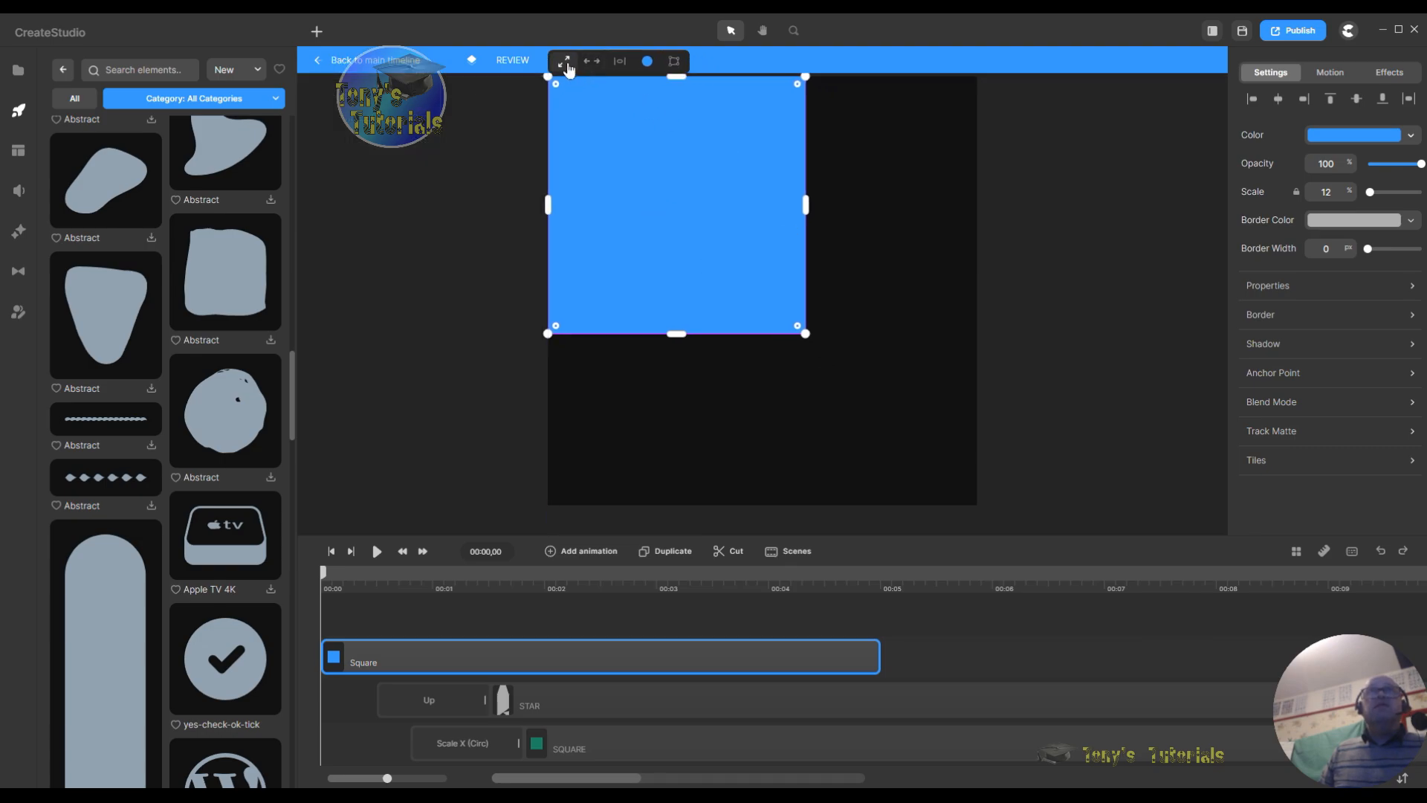
Step: Enlarge the new blue square to fill the canvas and extend its clip along the timeline from 00:00
{"action": "left_click", "coordinate": [566, 64]}
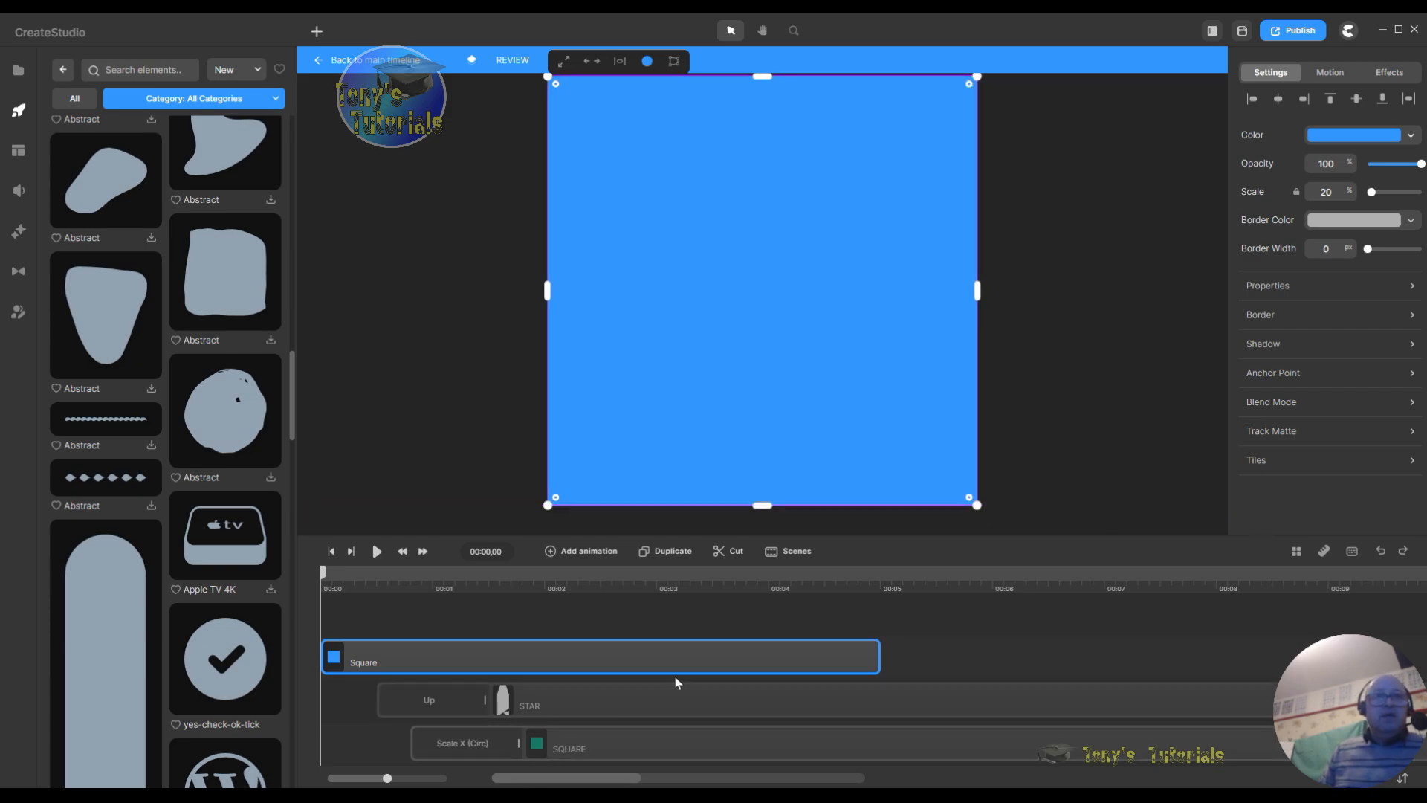
{"action": "left_click_drag", "start_coordinate": [584, 667], "coordinate": [677, 665]}
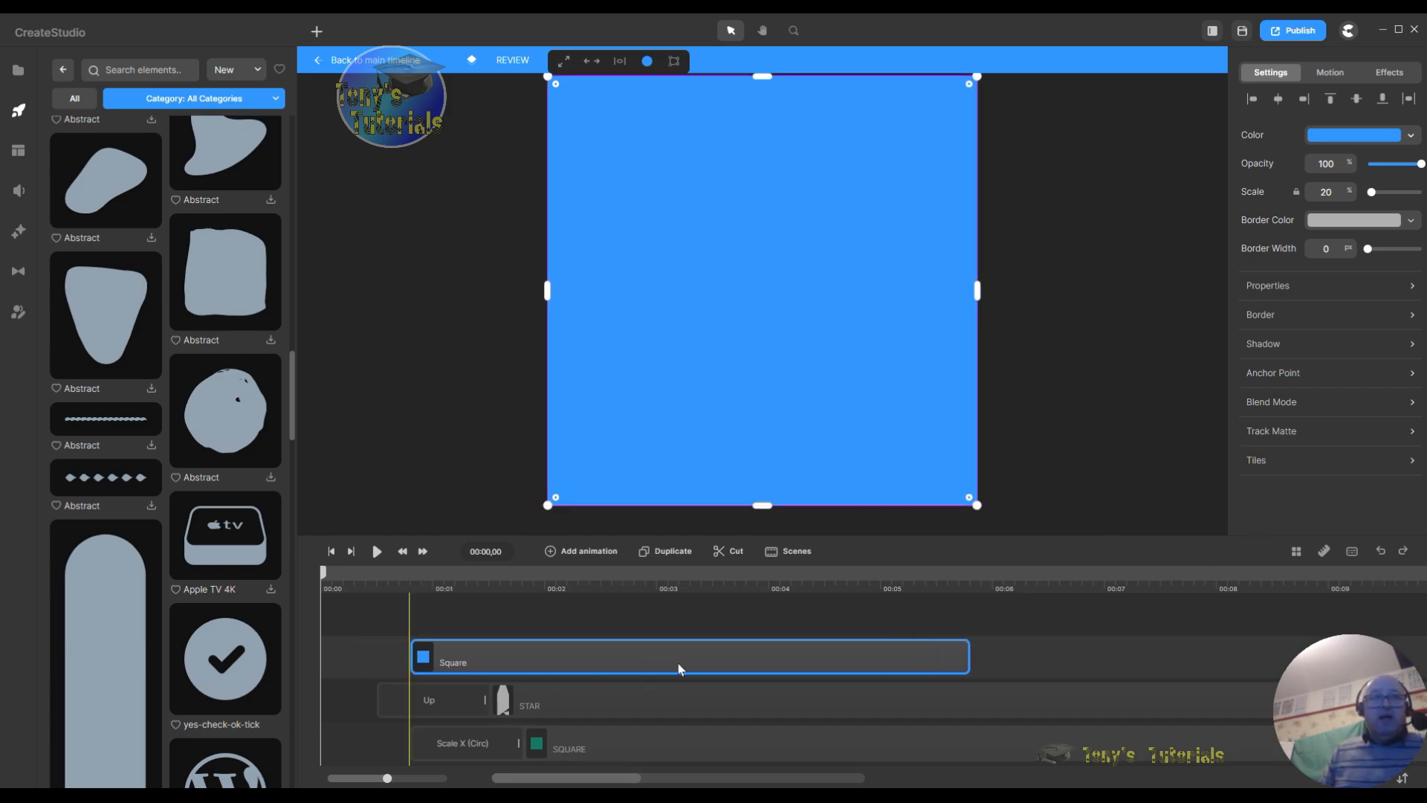
{"action": "scroll", "coordinate": [1067, 646], "scroll_direction": "down", "scroll_amount": 2}
{"action": "scroll", "coordinate": [1065, 645], "scroll_direction": "up", "scroll_amount": 2}
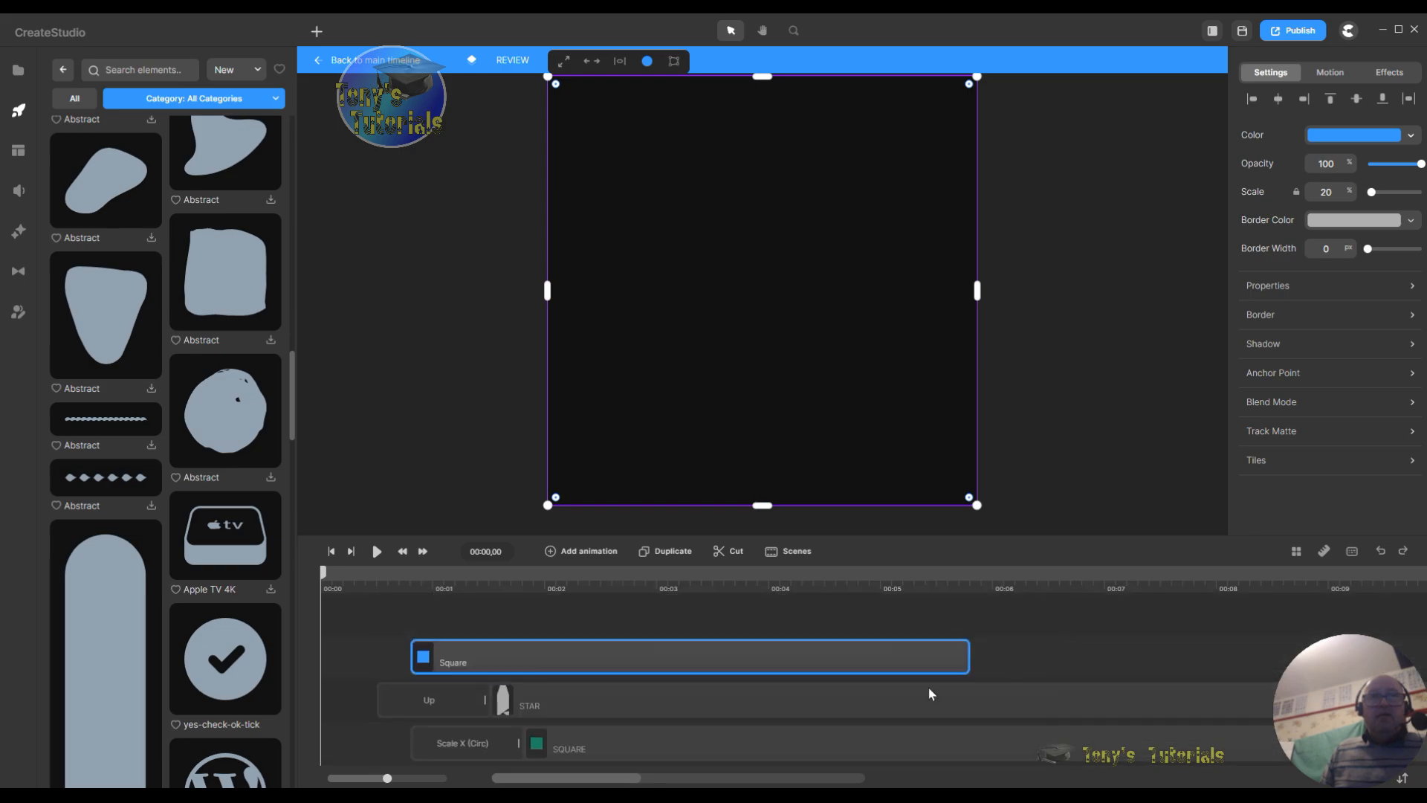
{"action": "left_click_drag", "start_coordinate": [867, 669], "coordinate": [764, 669]}
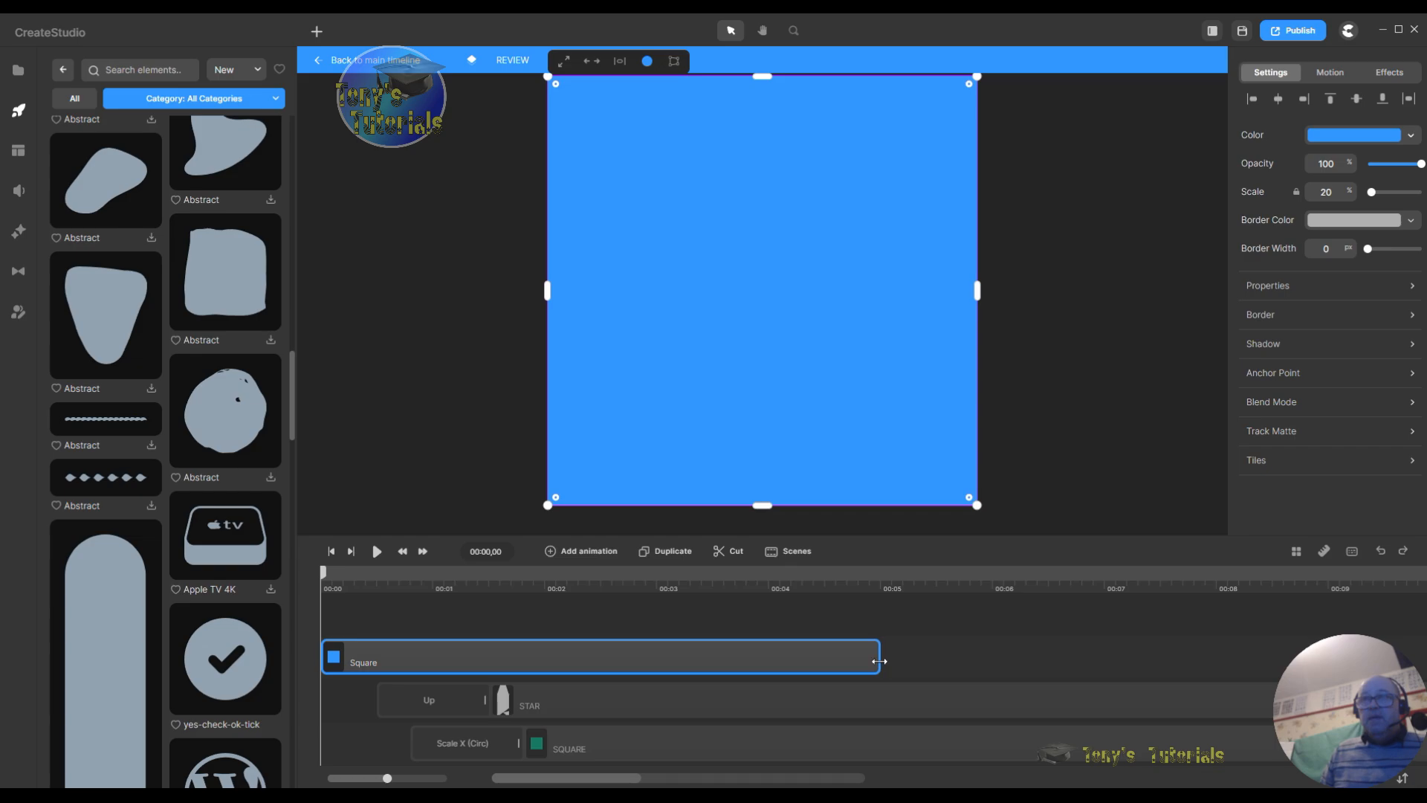
{"action": "left_click_drag", "start_coordinate": [1005, 656], "coordinate": [1367, 657]}
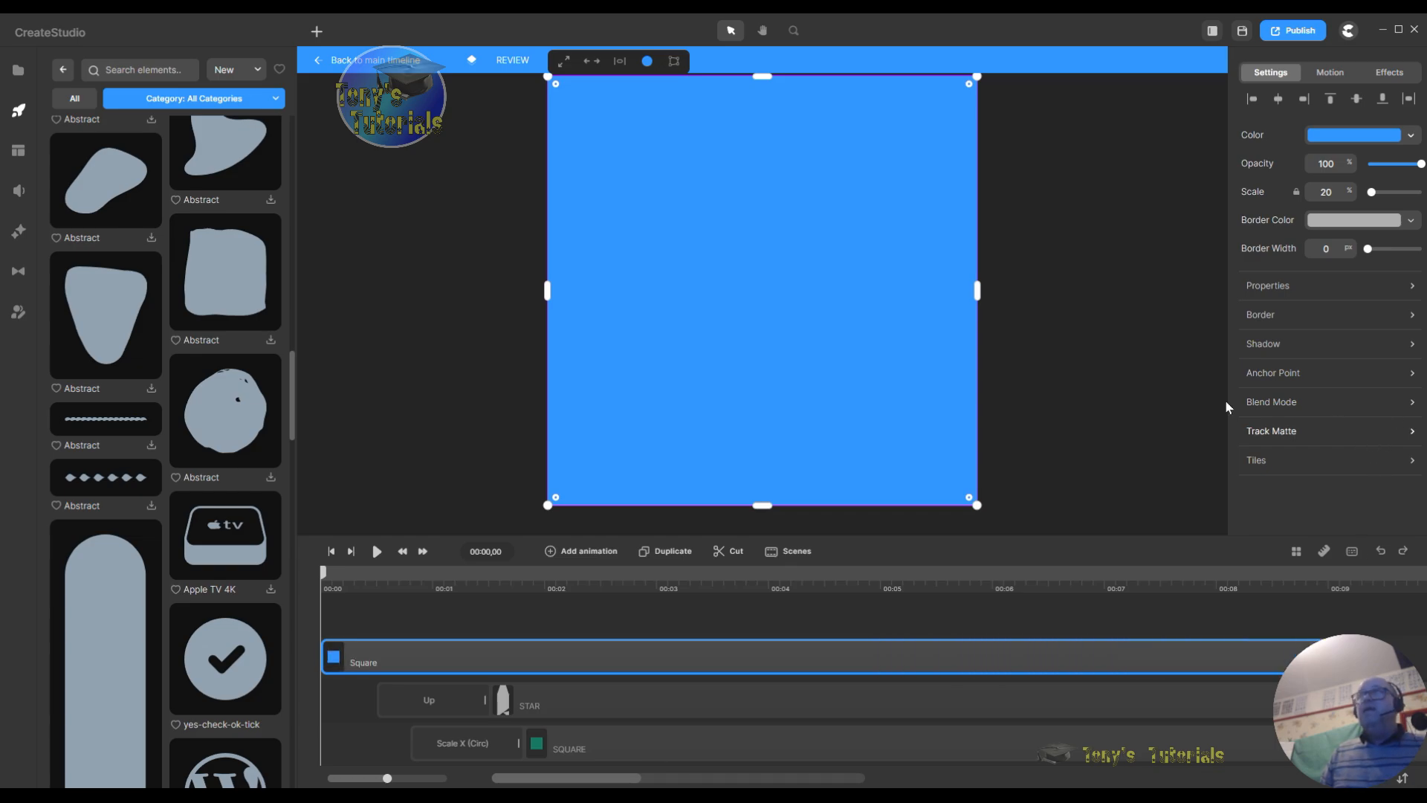
Step: Apply the Scale Up entrance animation to the blue square
{"action": "left_click", "coordinate": [1335, 86]}
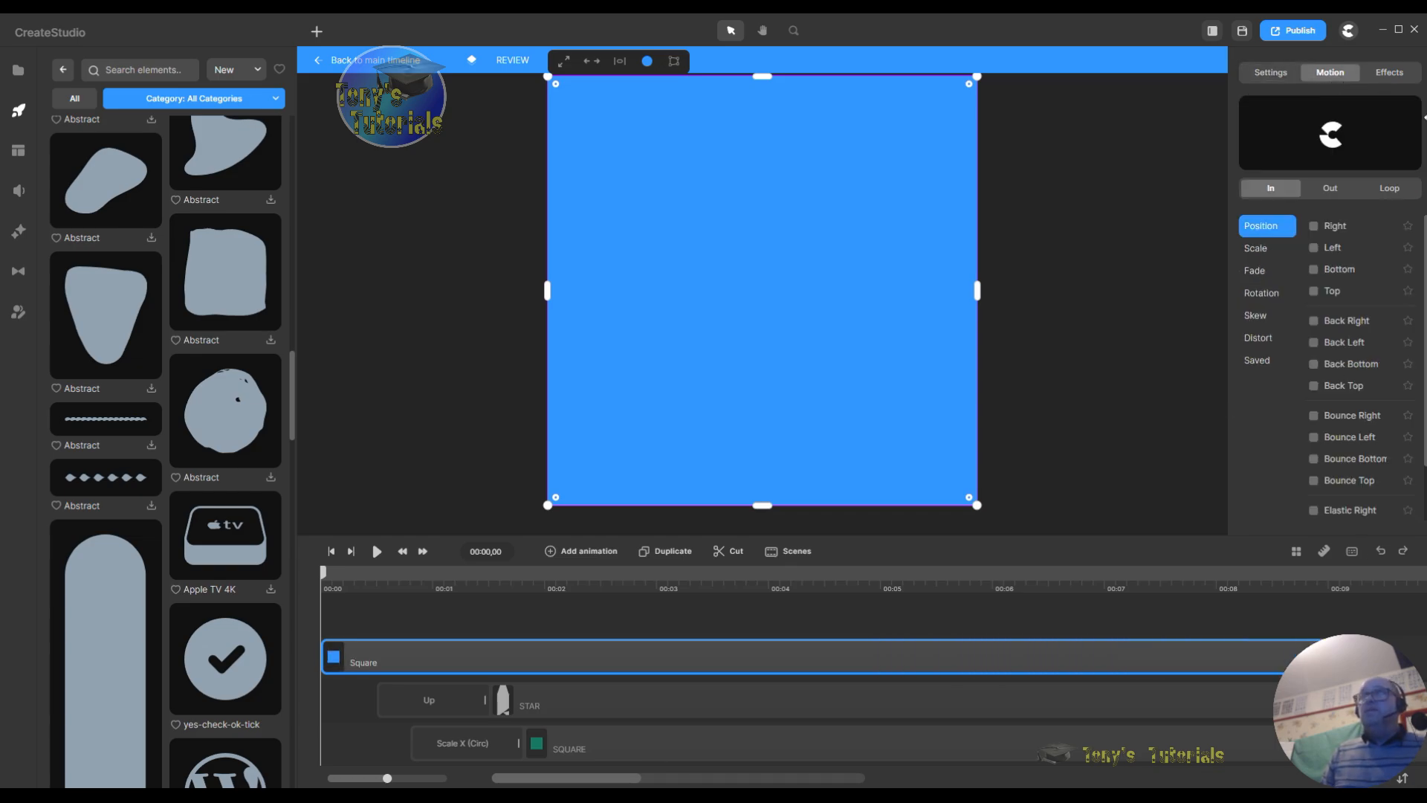
{"action": "left_click", "coordinate": [1254, 249]}
{"action": "left_click", "coordinate": [1323, 229]}
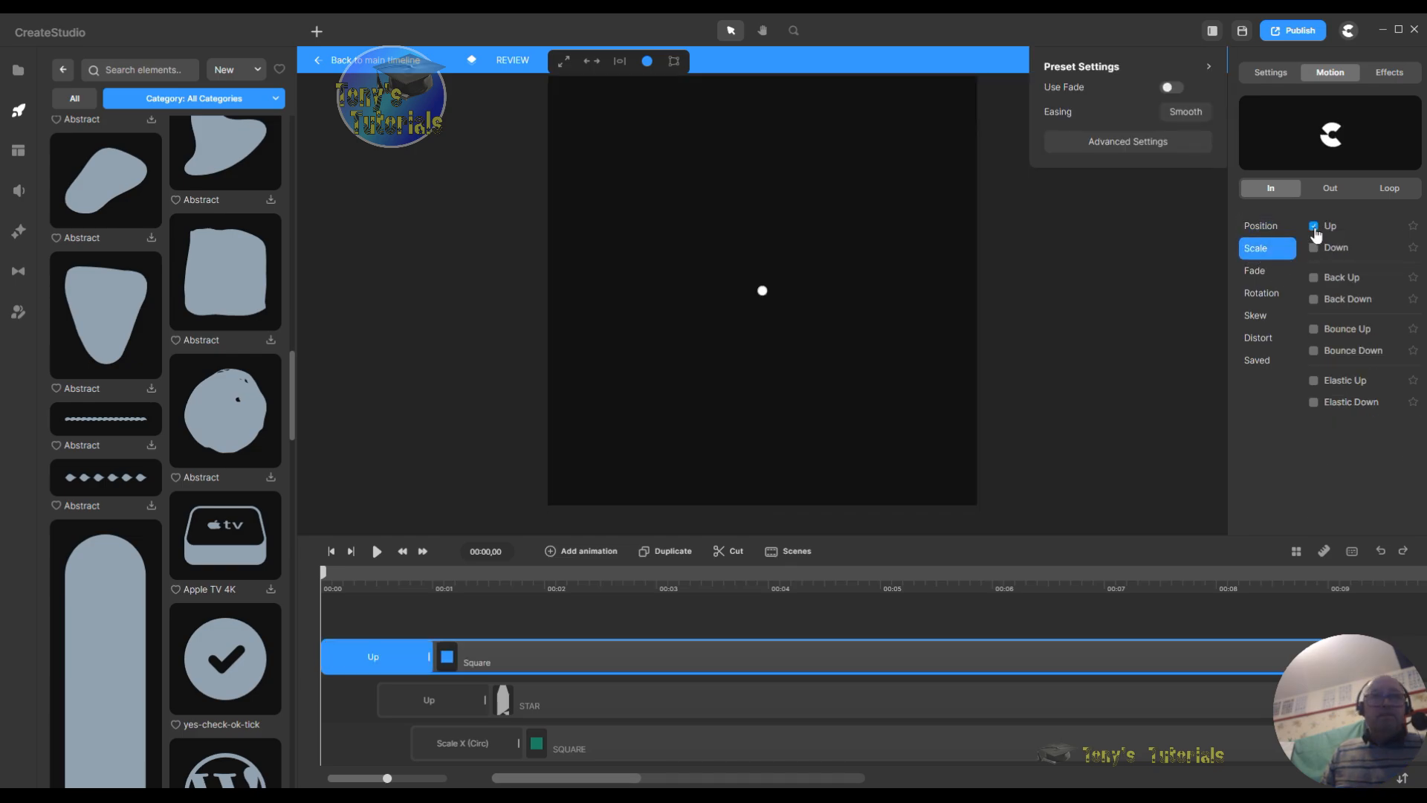
{"action": "scroll", "coordinate": [895, 667], "scroll_direction": "down", "scroll_amount": 2}
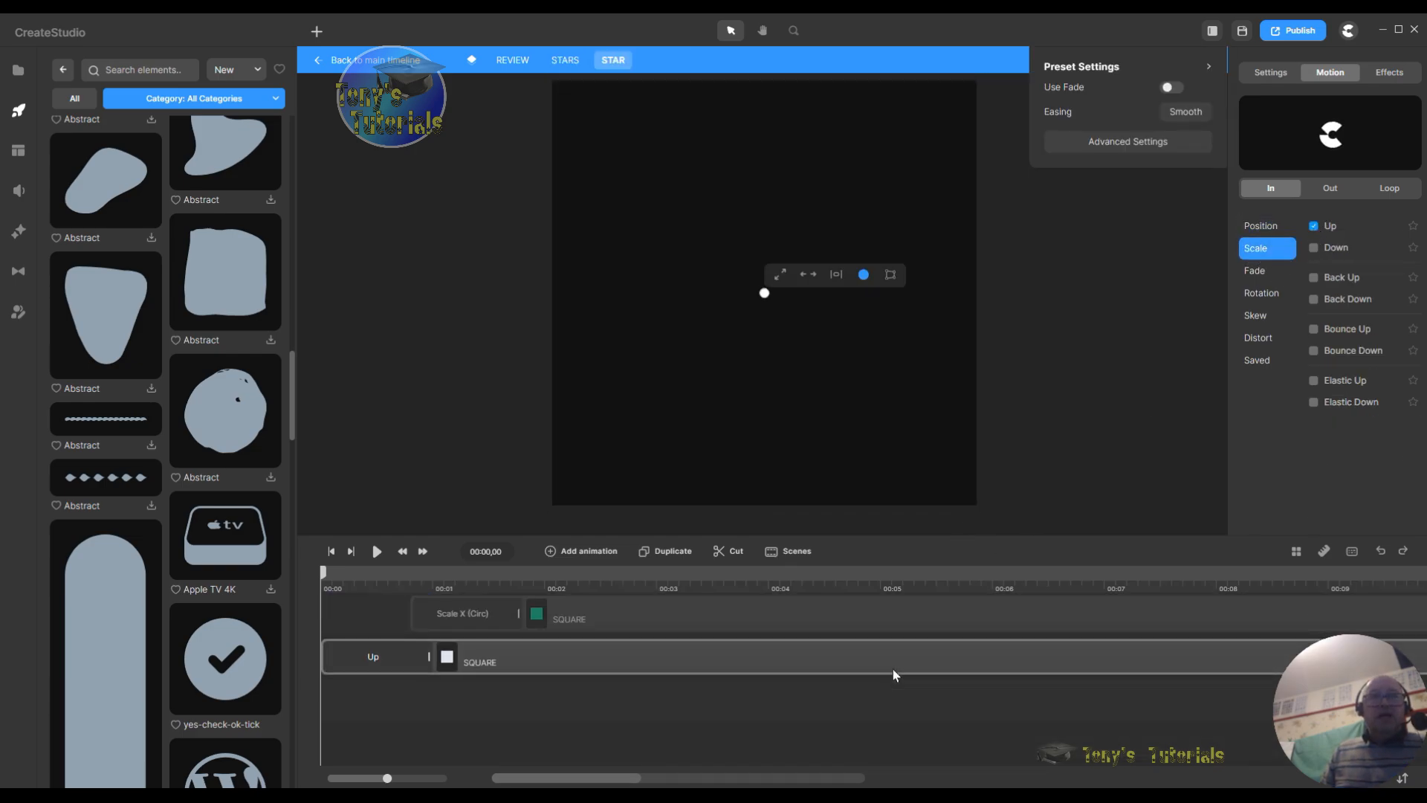
{"action": "scroll", "coordinate": [895, 668], "scroll_direction": "up", "scroll_amount": 2}
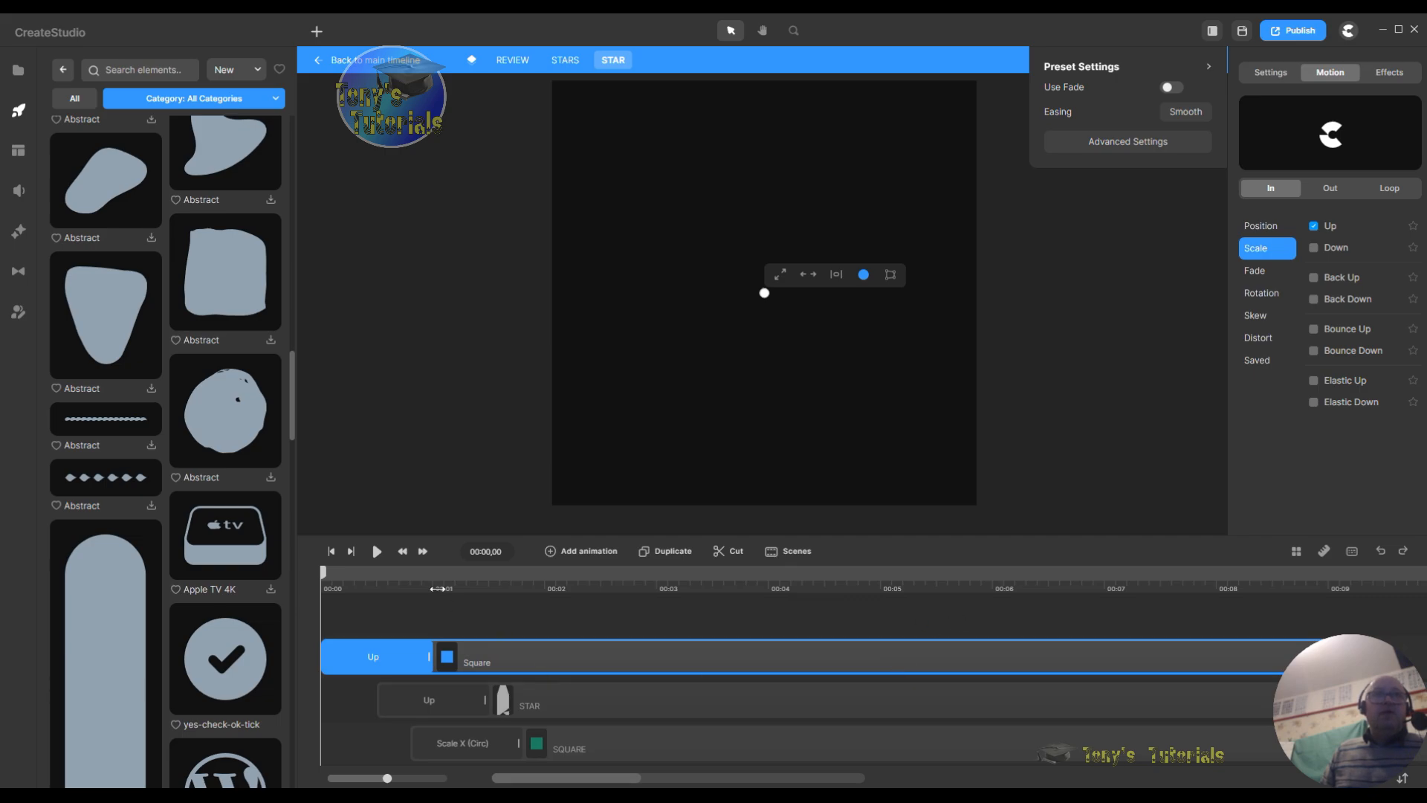
Step: Preview the blue square's entrance animation and delete that square layer
{"action": "left_click", "coordinate": [377, 553]}
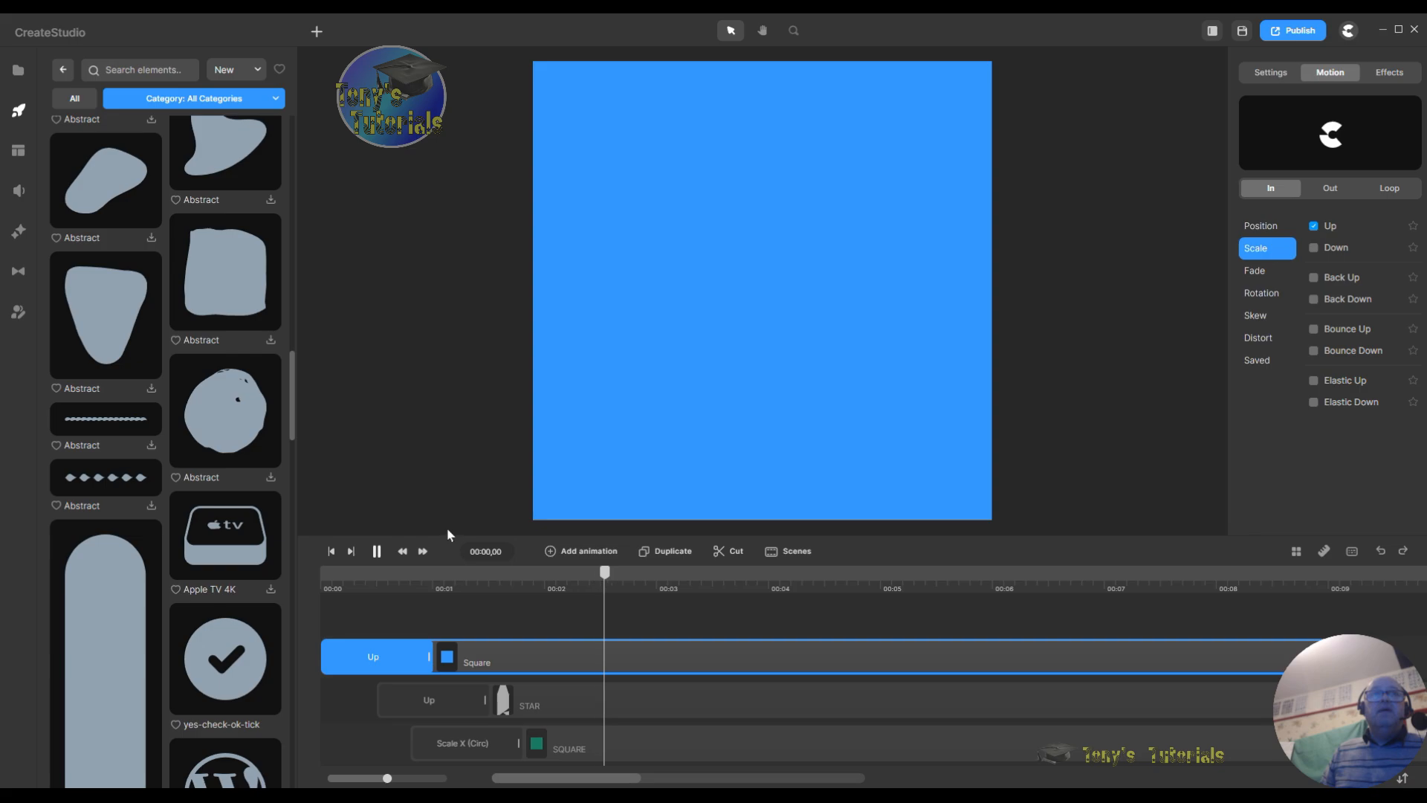
{"action": "left_click", "coordinate": [377, 551]}
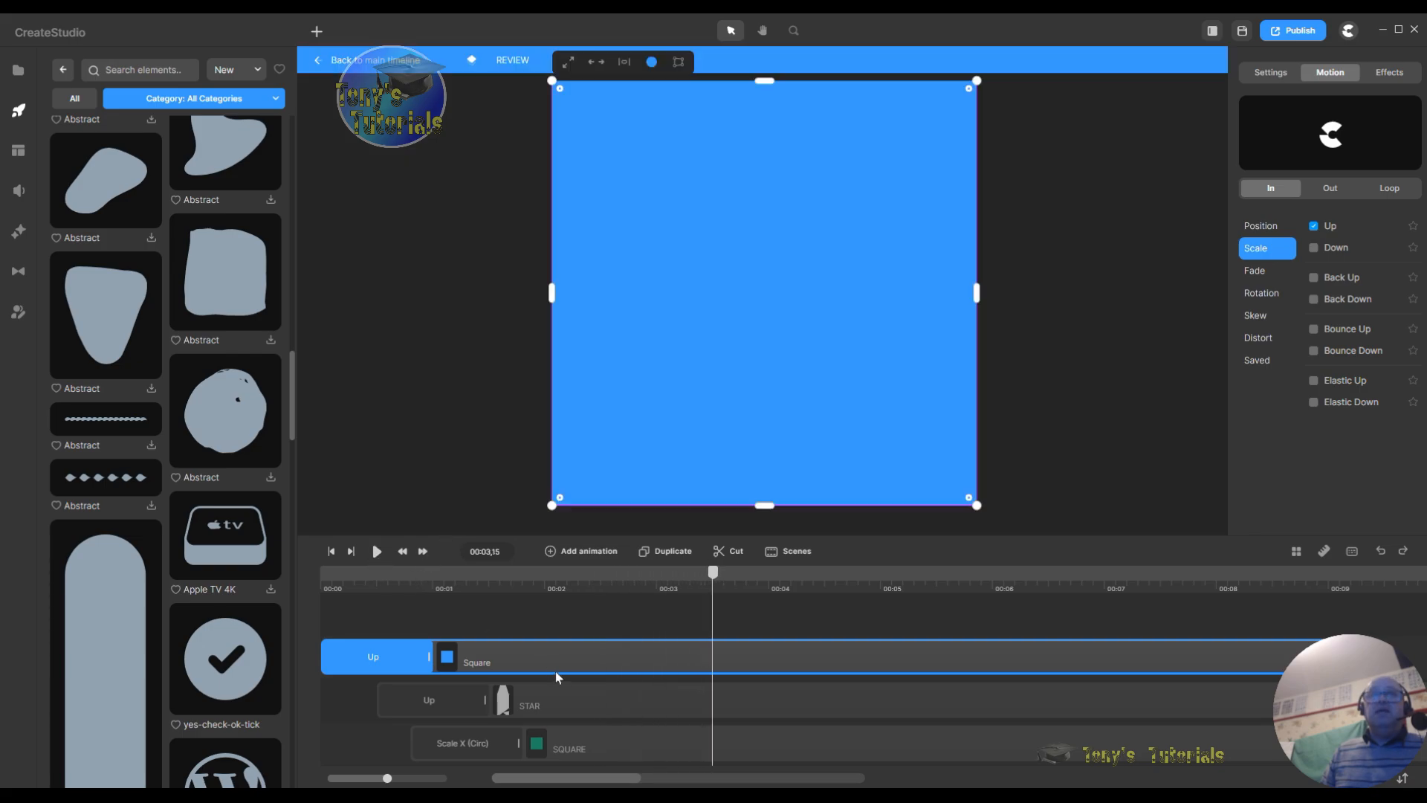
{"action": "right_click", "coordinate": [611, 667]}
{"action": "left_click", "coordinate": [640, 641]}
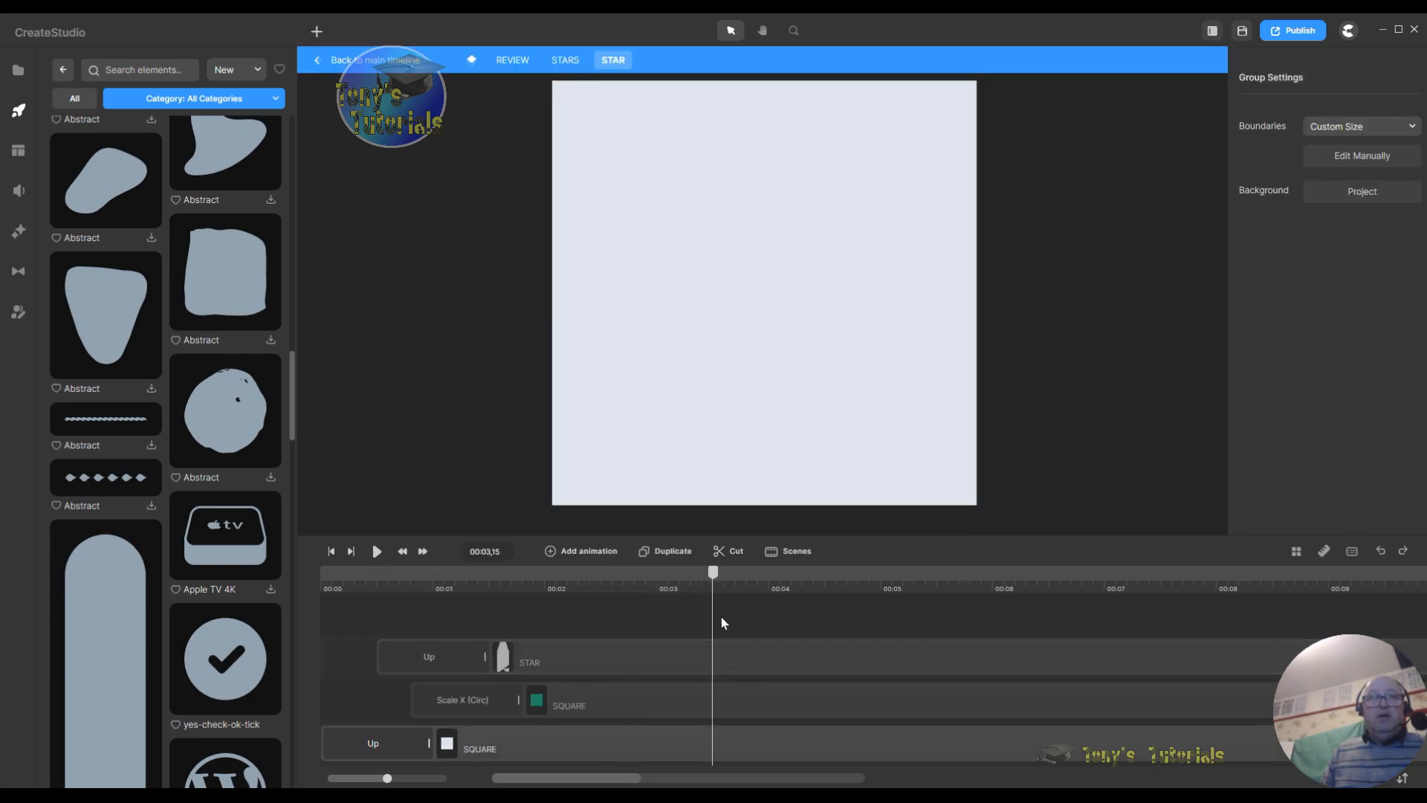
Step: Place the playhead at 00:00,15, where the STAR layer's Up animation begins
{"action": "left_click", "coordinate": [417, 664]}
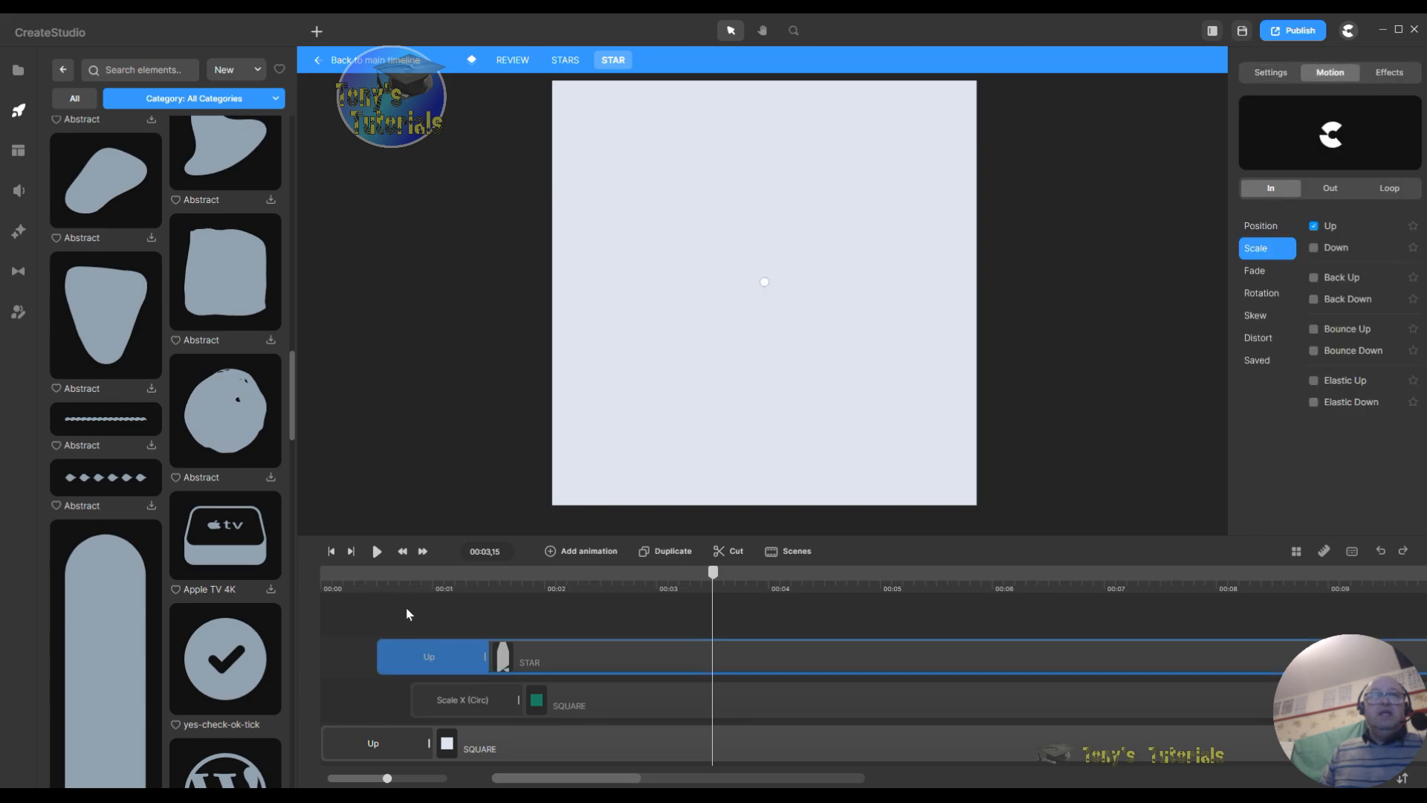
{"action": "left_click", "coordinate": [380, 580]}
{"action": "left_click", "coordinate": [378, 749]}
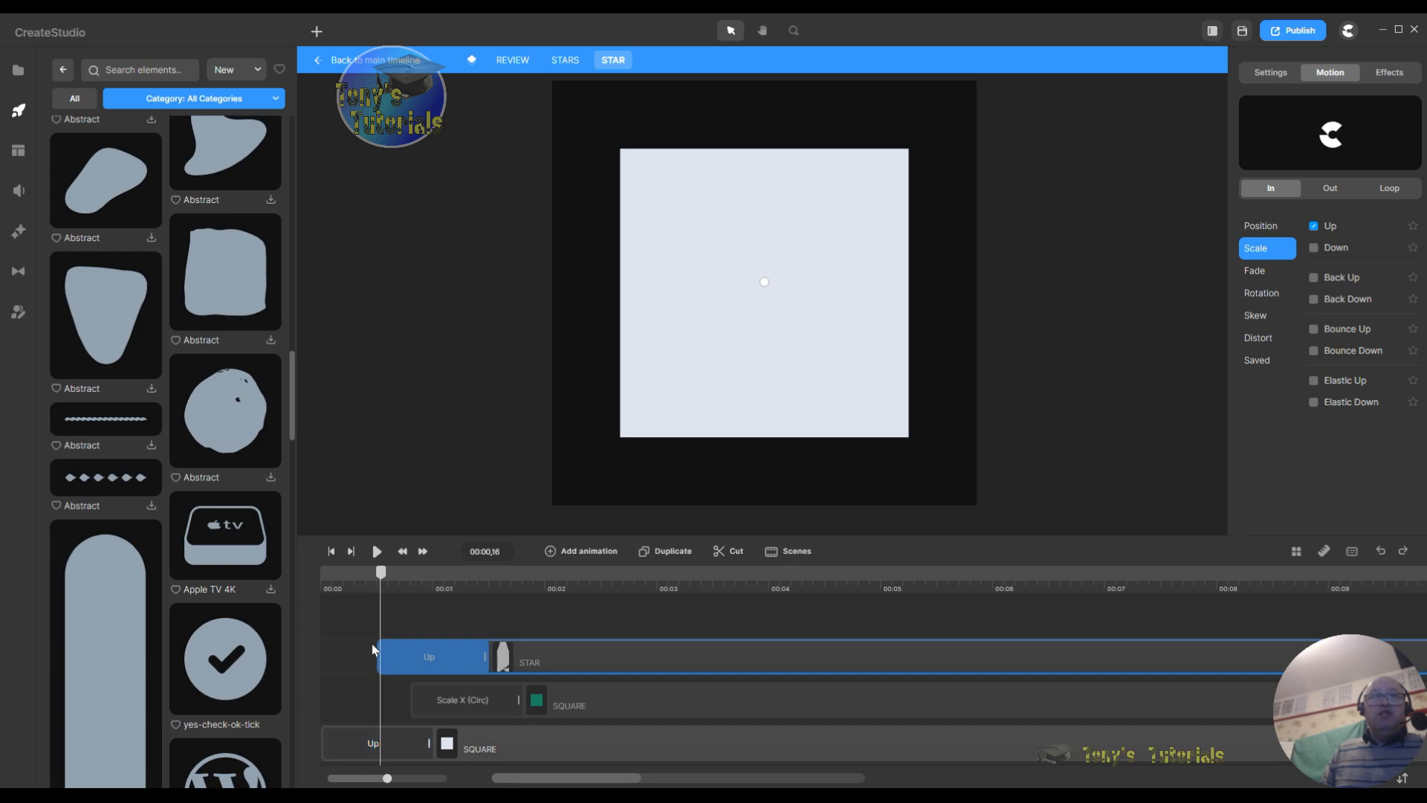
{"action": "left_click", "coordinate": [378, 582]}
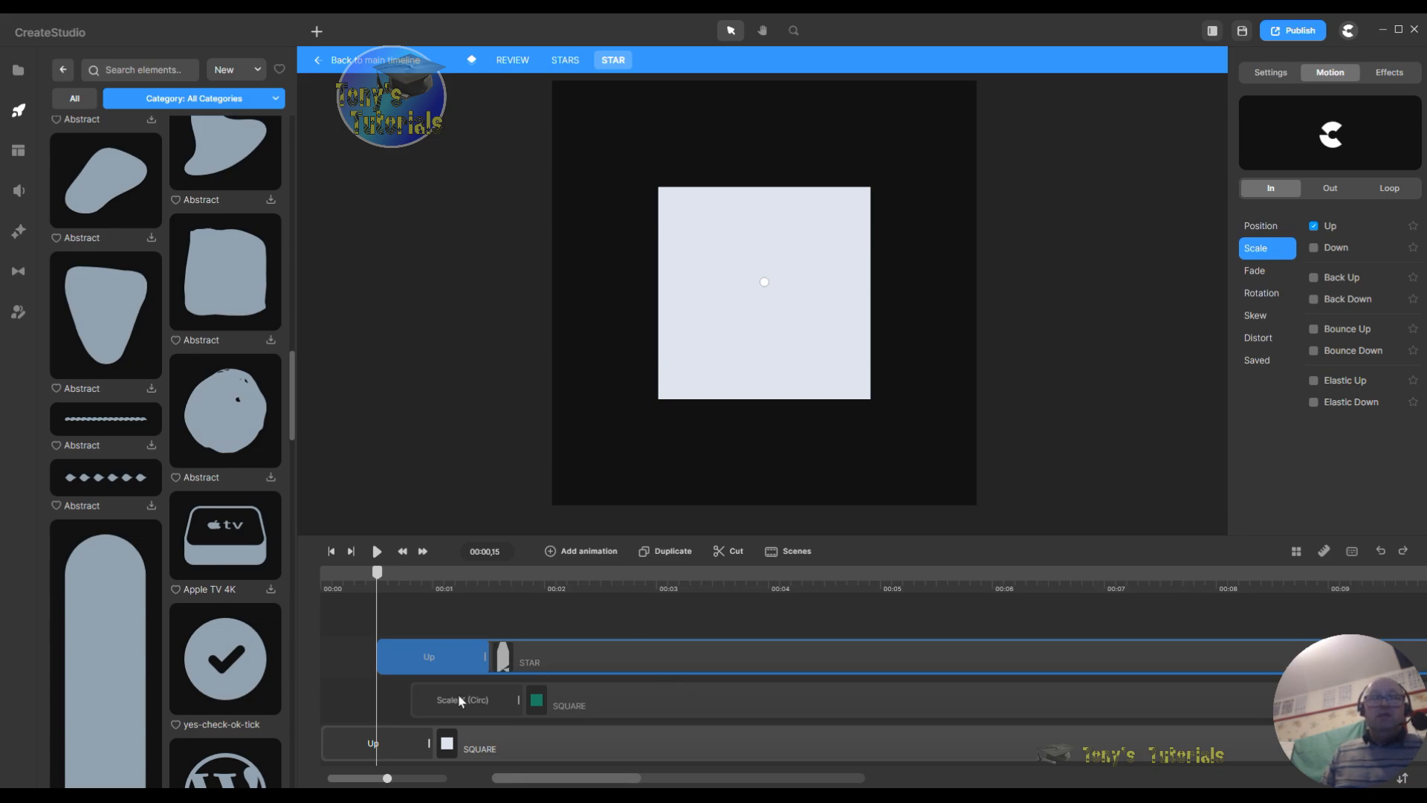
Step: Hide the light grey SQUARE layer and show the STAR layer
{"action": "left_click", "coordinate": [550, 754], "text": "shift"}
{"action": "right_click", "coordinate": [568, 747]}
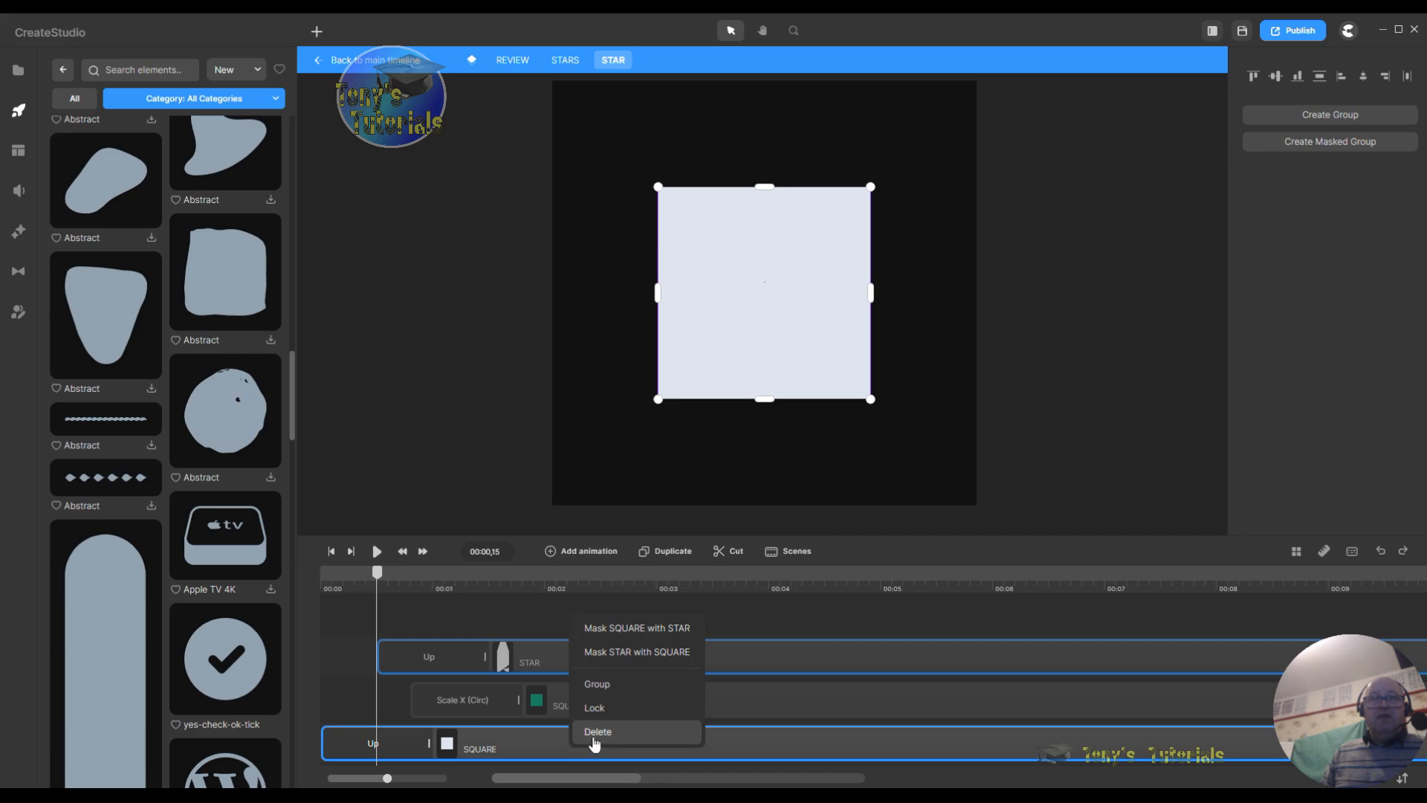
{"action": "right_click", "coordinate": [527, 744]}
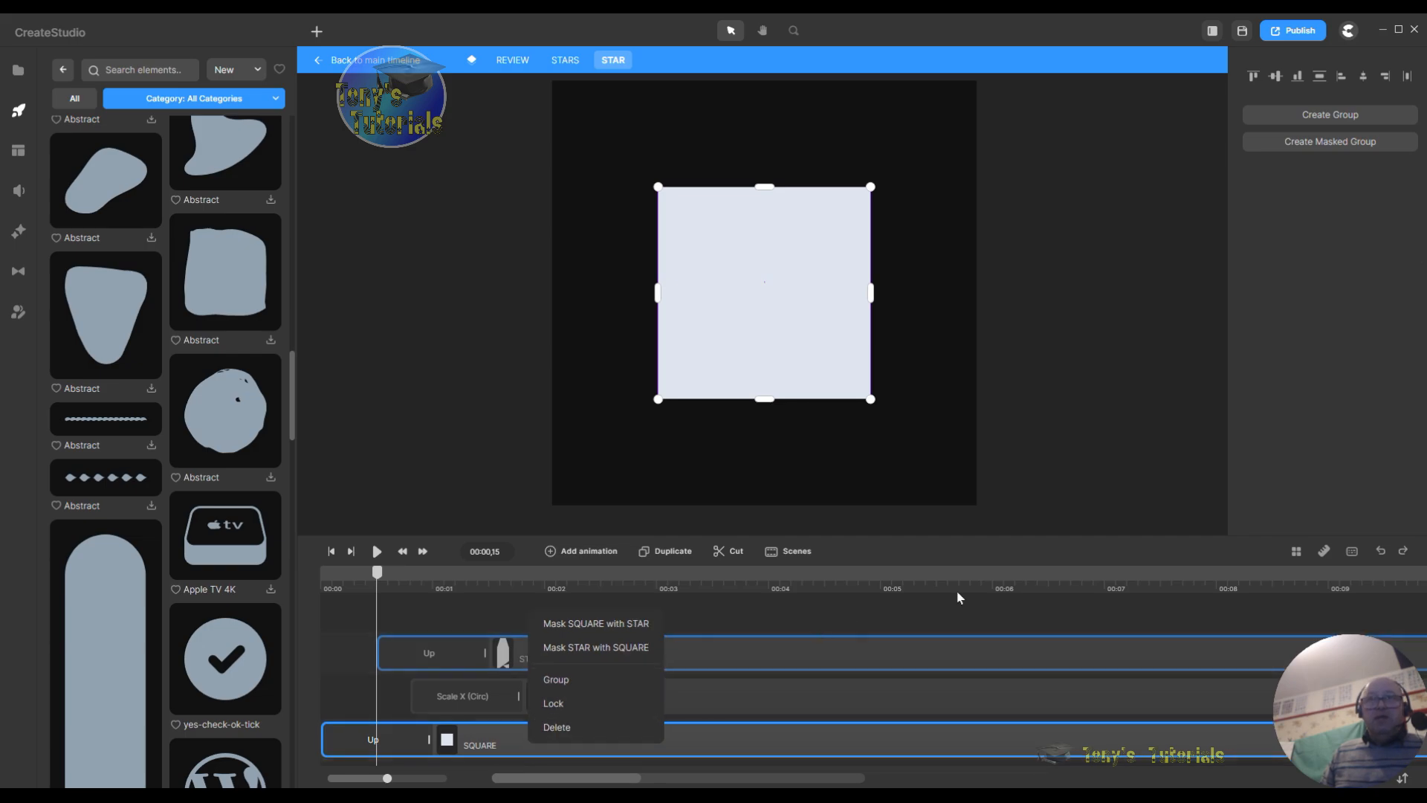
{"action": "left_click", "coordinate": [888, 624]}
{"action": "left_click", "coordinate": [659, 743]}
{"action": "right_click", "coordinate": [661, 743]}
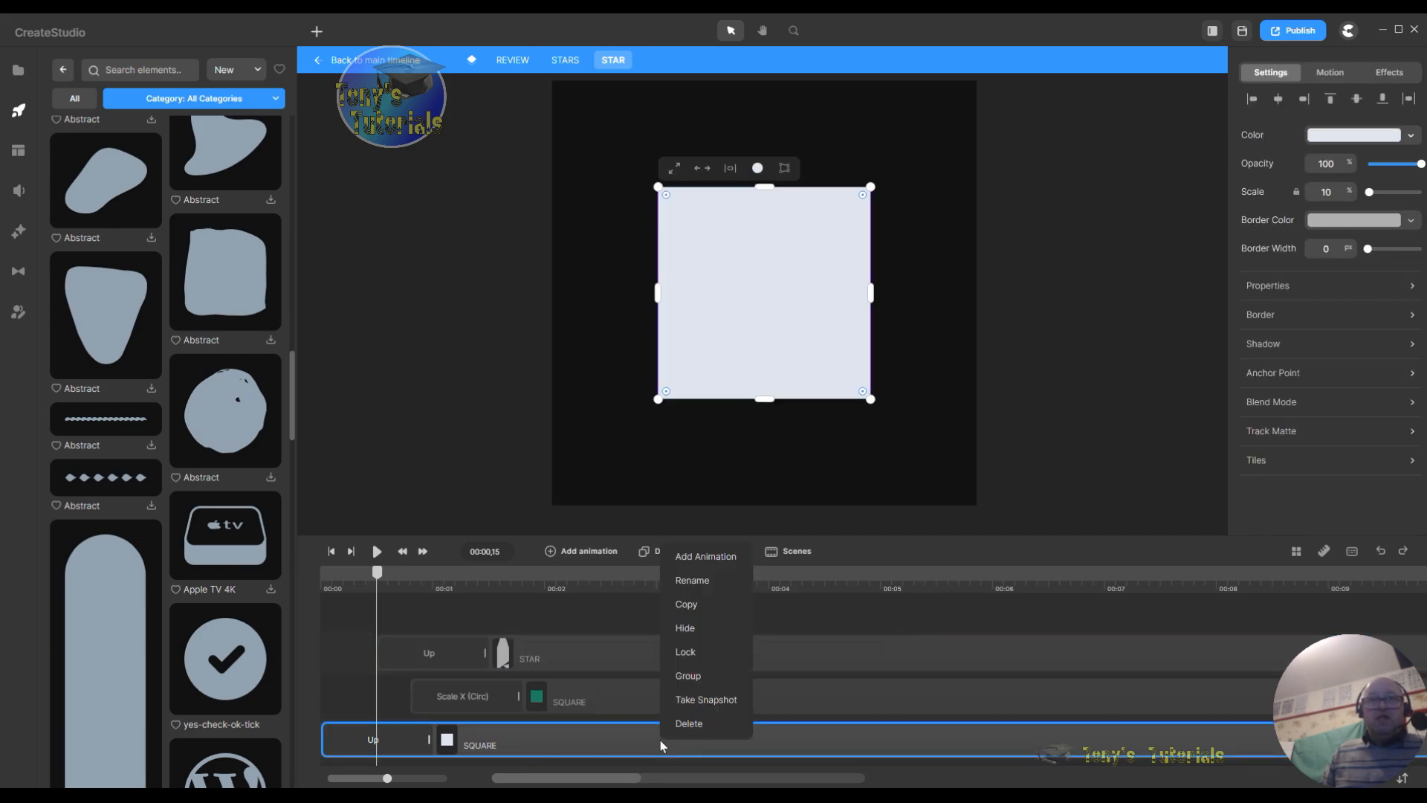
{"action": "left_click", "coordinate": [708, 638]}
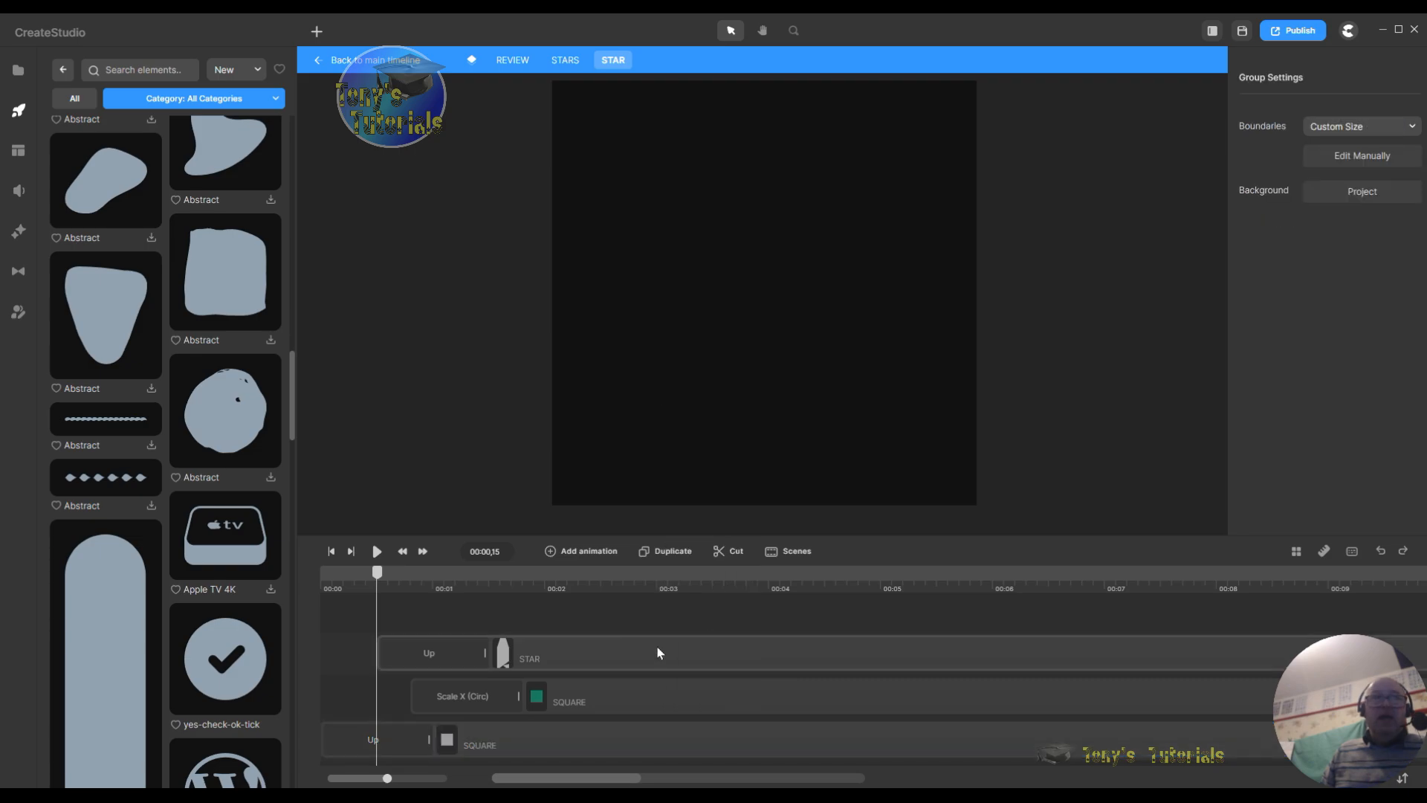
{"action": "right_click", "coordinate": [625, 658]}
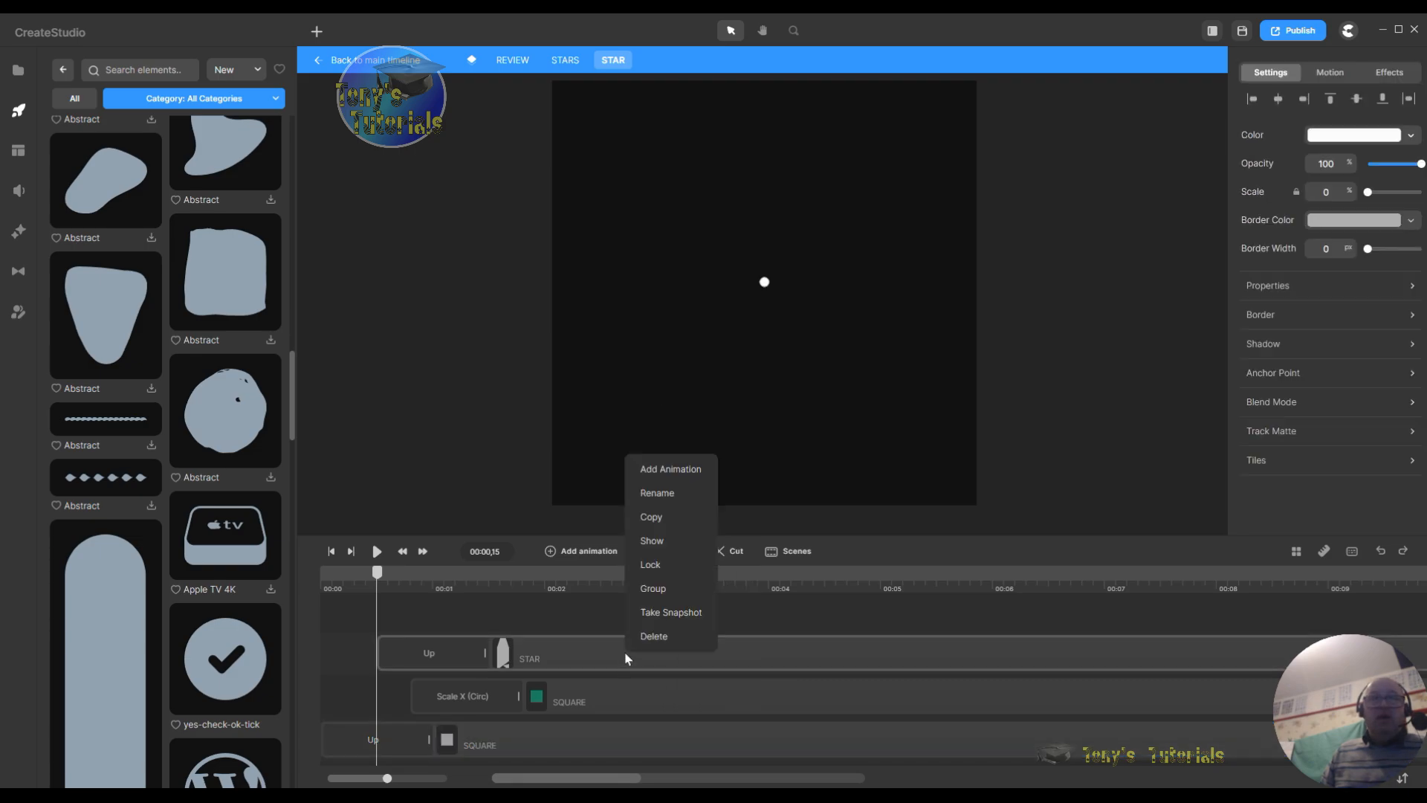
{"action": "left_click", "coordinate": [667, 548]}
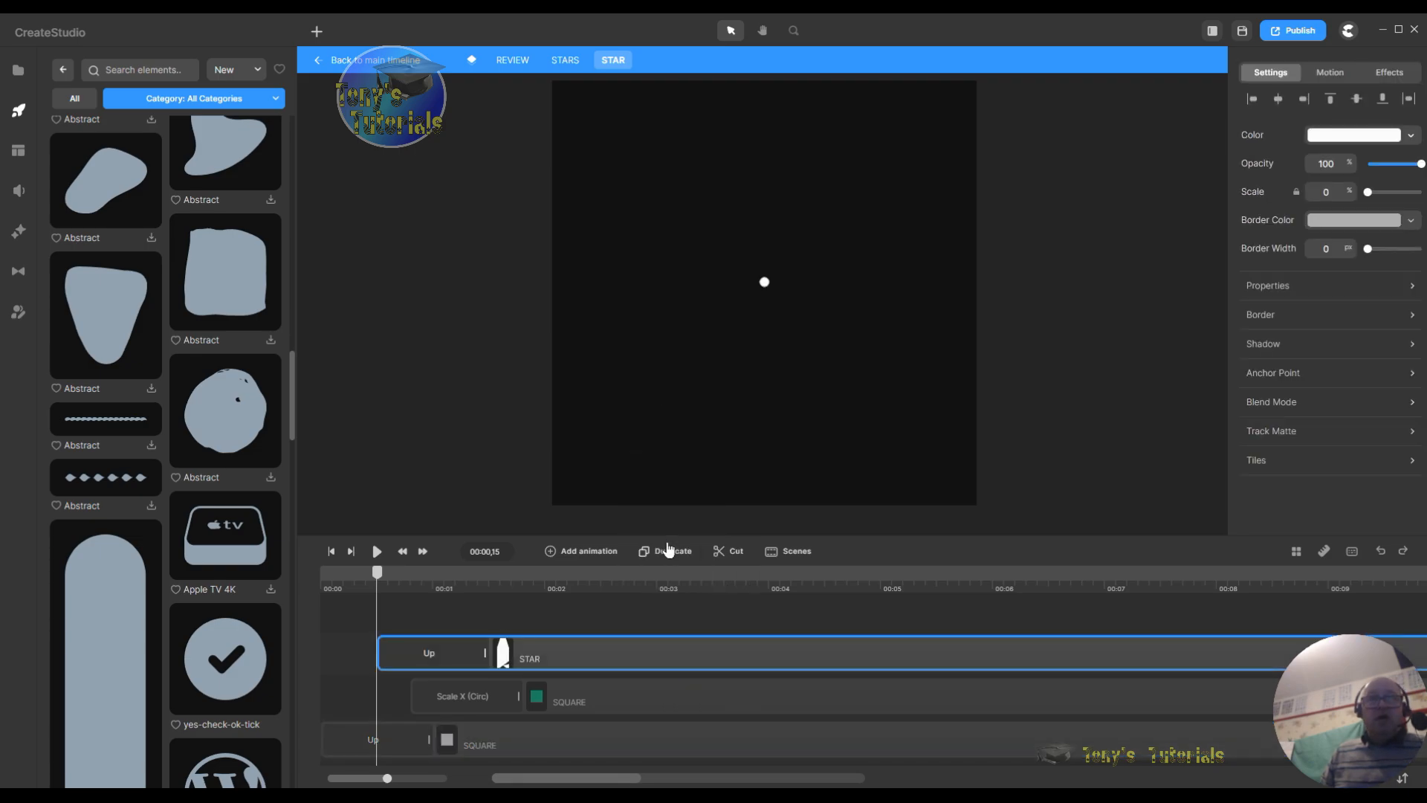
{"action": "right_click", "coordinate": [675, 653]}
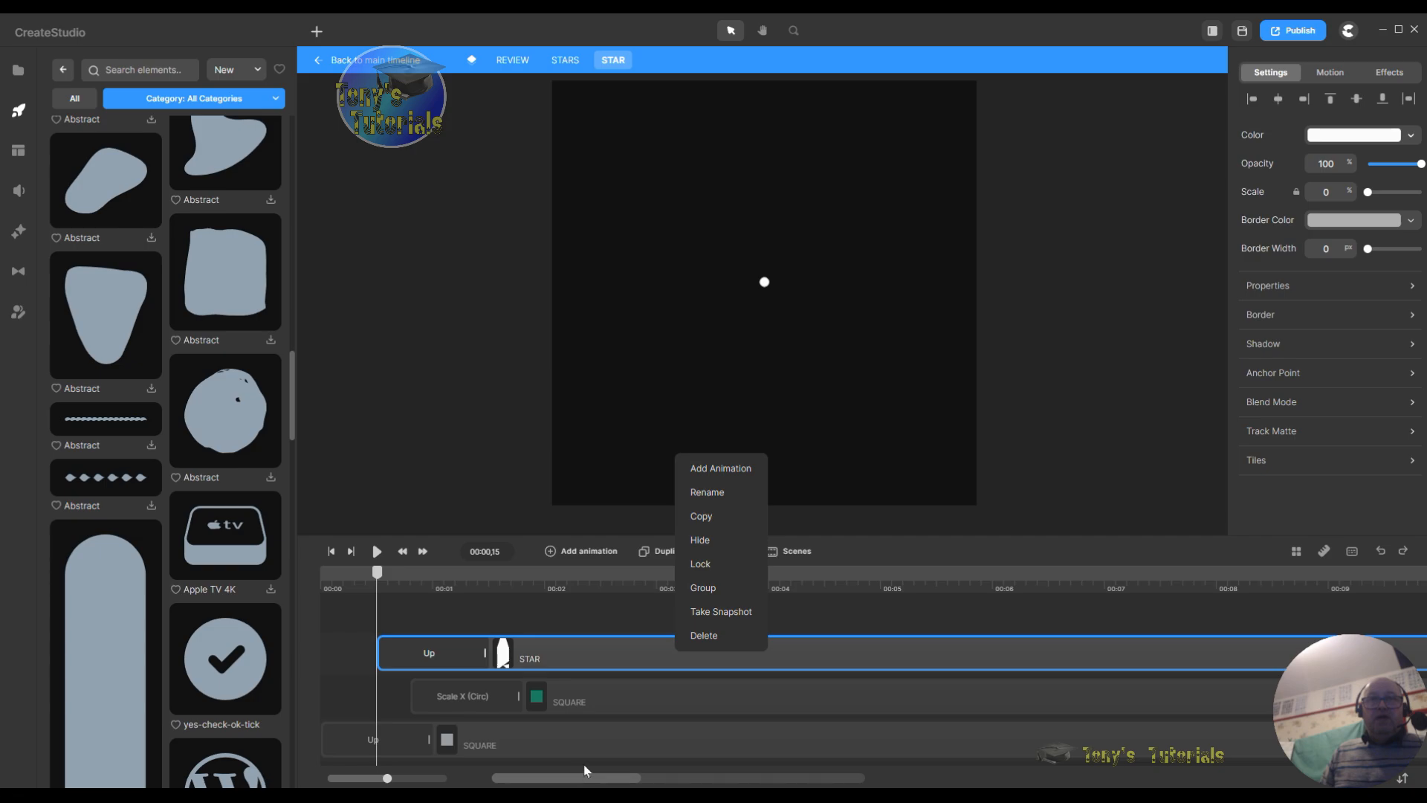
{"action": "left_click", "coordinate": [627, 751], "text": "shift"}
{"action": "right_click", "coordinate": [627, 751]}
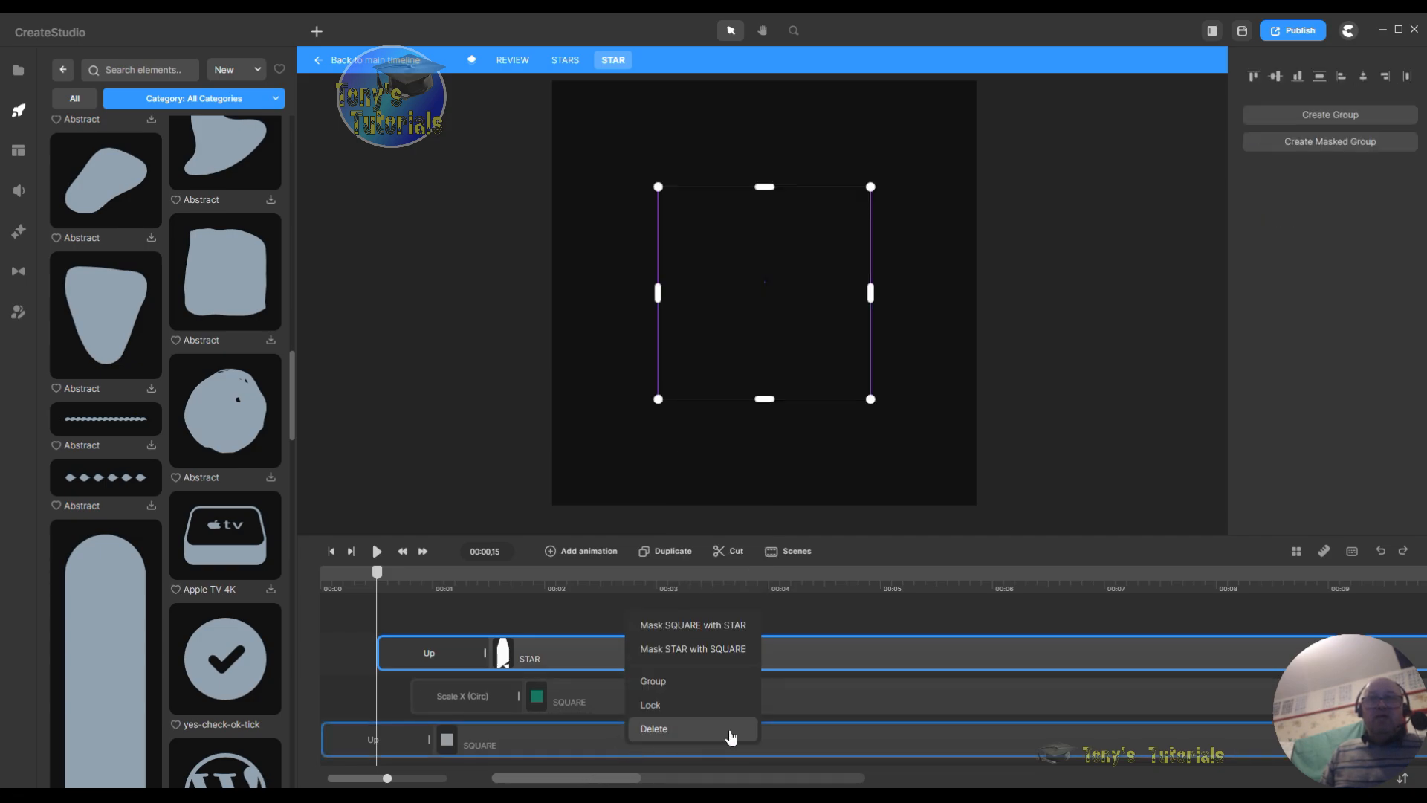
{"action": "right_click", "coordinate": [803, 746]}
{"action": "left_click", "coordinate": [1057, 614]}
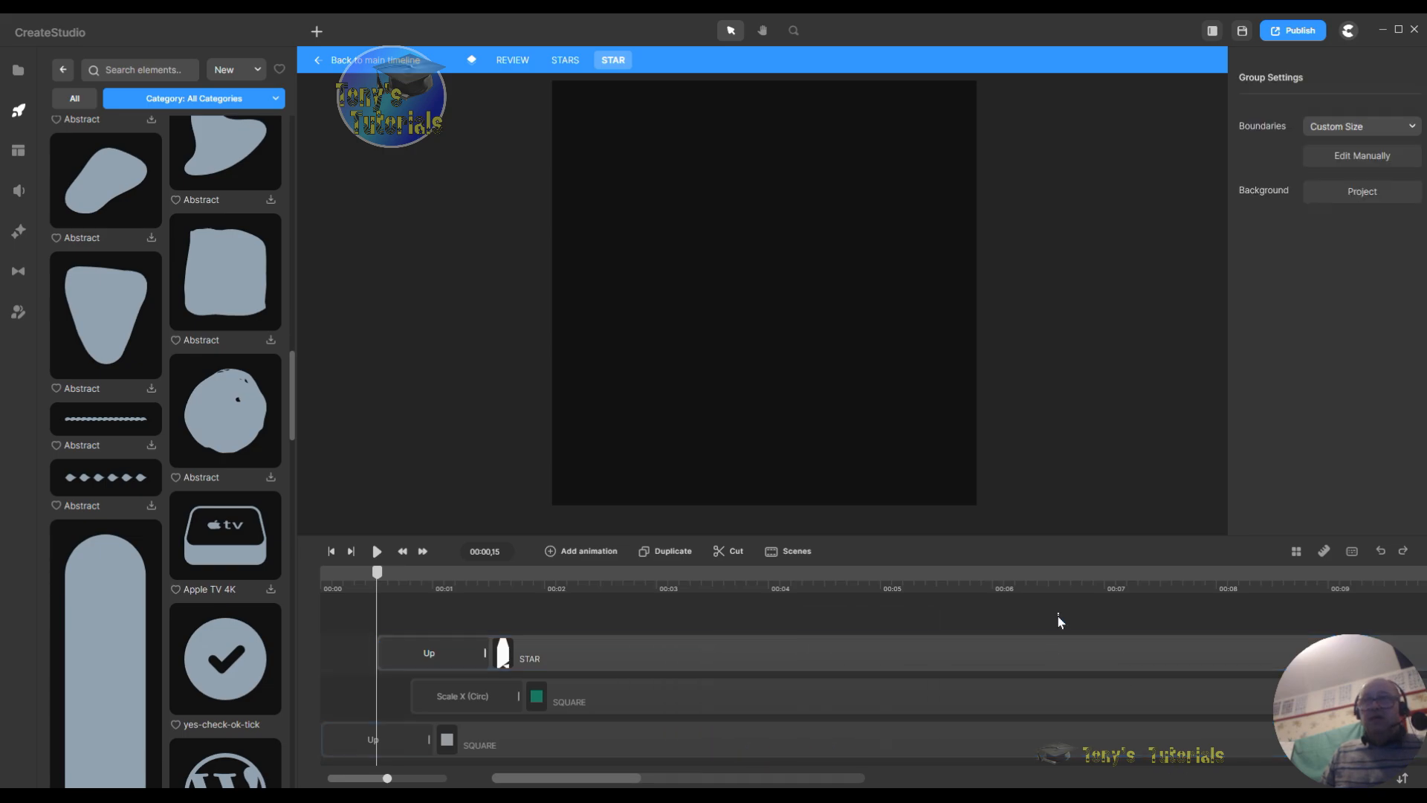
{"action": "right_click", "coordinate": [805, 755]}
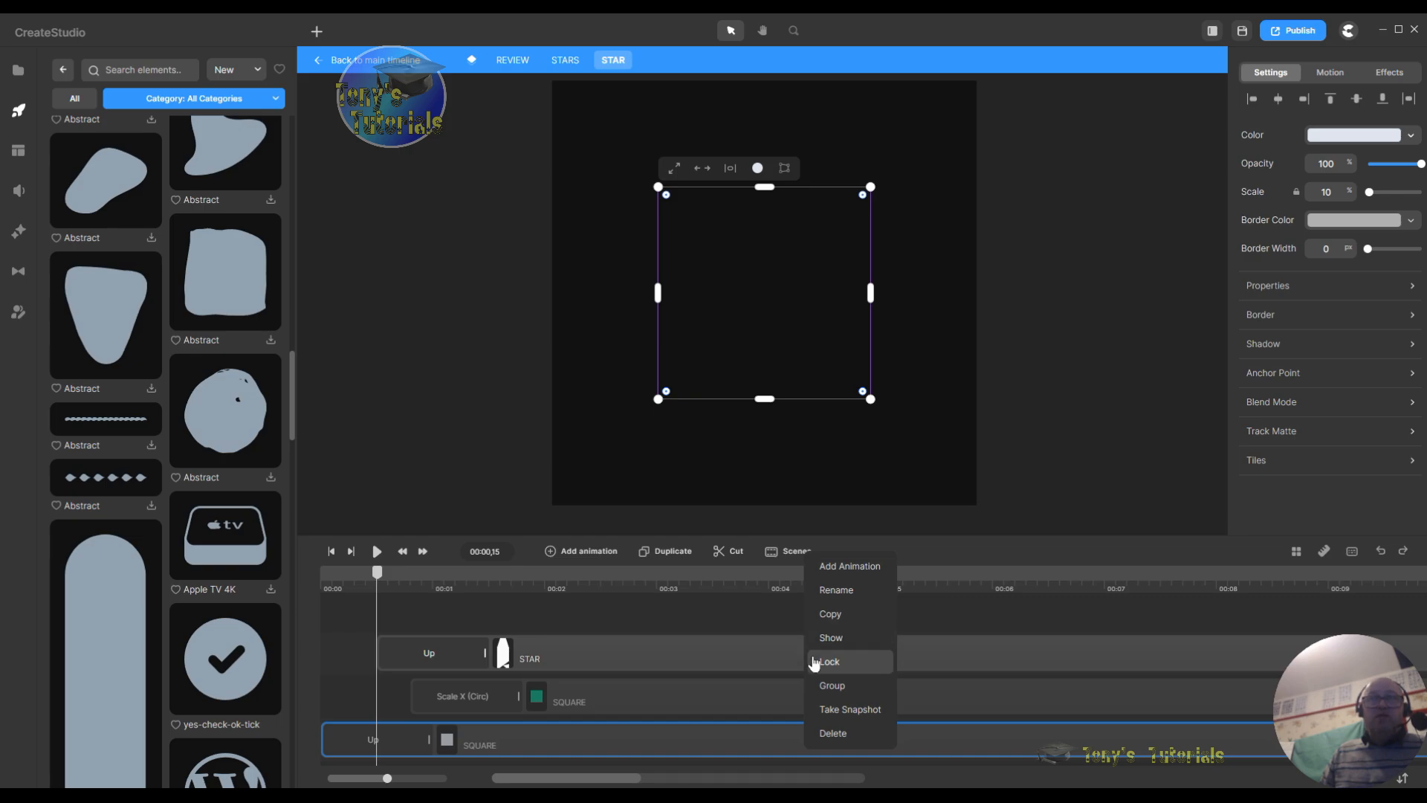
{"action": "left_click", "coordinate": [721, 622]}
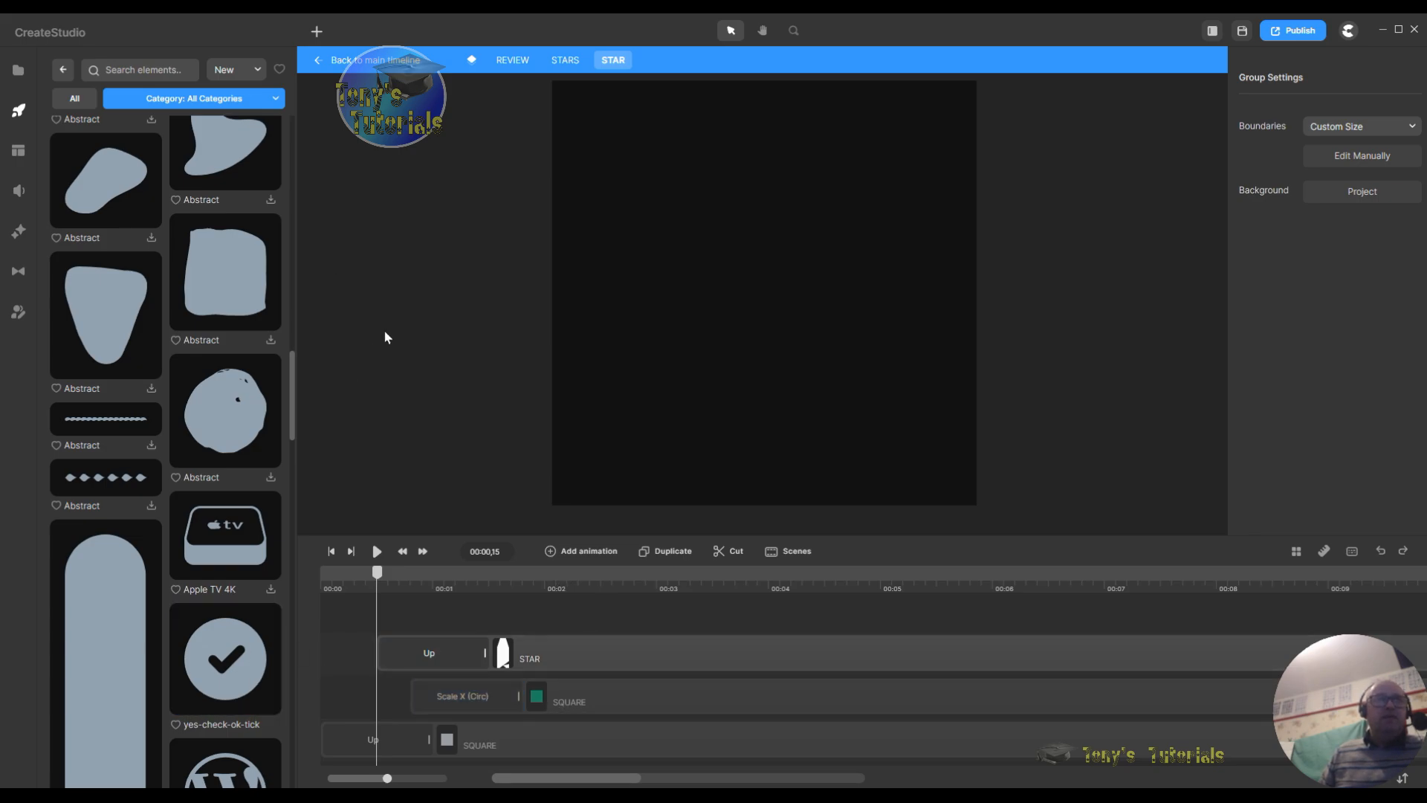
Step: Add a Star shape from the elements library at the canvas centre and extend its clip along the timeline past 00:09
{"action": "left_click_drag", "start_coordinate": [290, 381], "coordinate": [278, 748]}
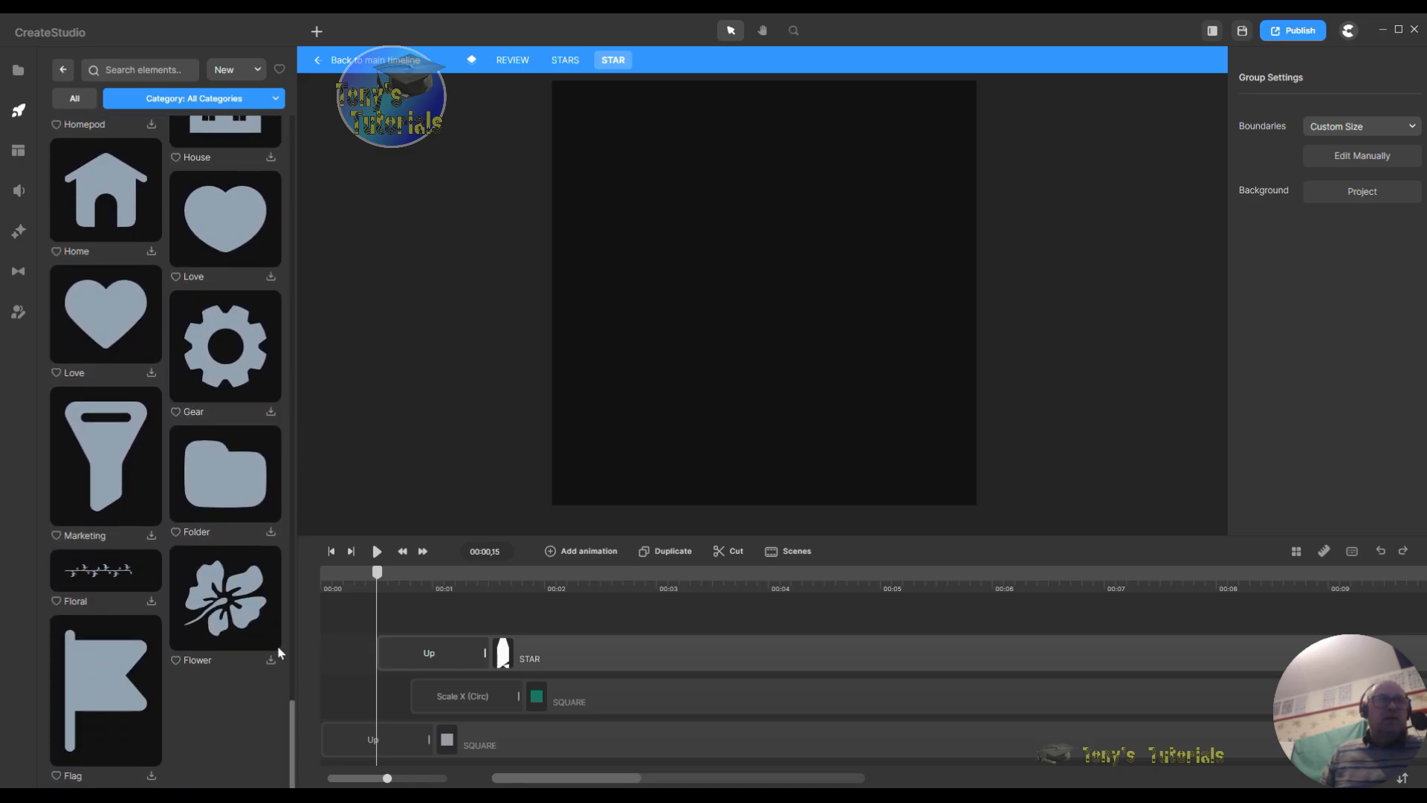
{"action": "left_click_drag", "start_coordinate": [278, 645], "coordinate": [341, 370]}
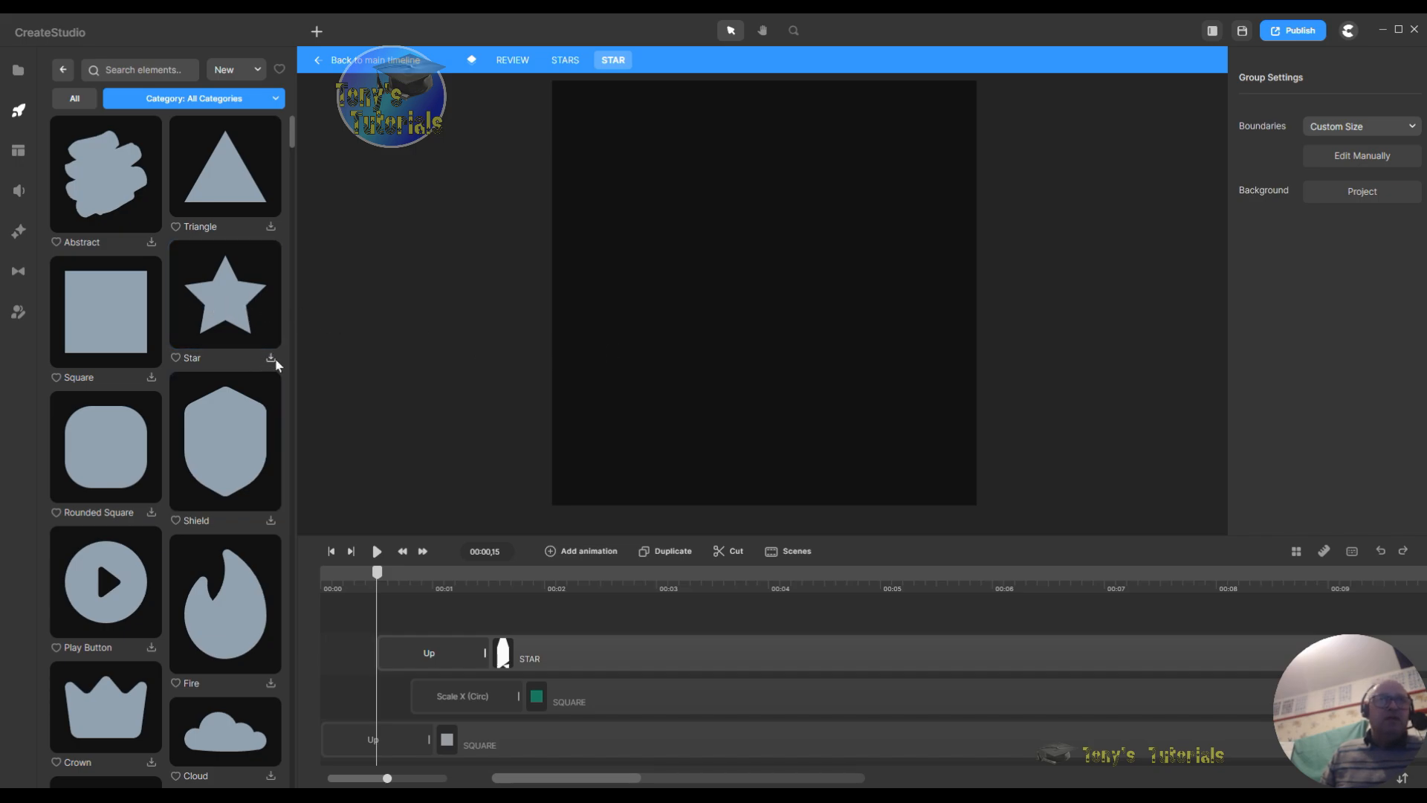
{"action": "left_click_drag", "start_coordinate": [223, 298], "coordinate": [613, 301]}
{"action": "left_click_drag", "start_coordinate": [695, 280], "coordinate": [691, 377]}
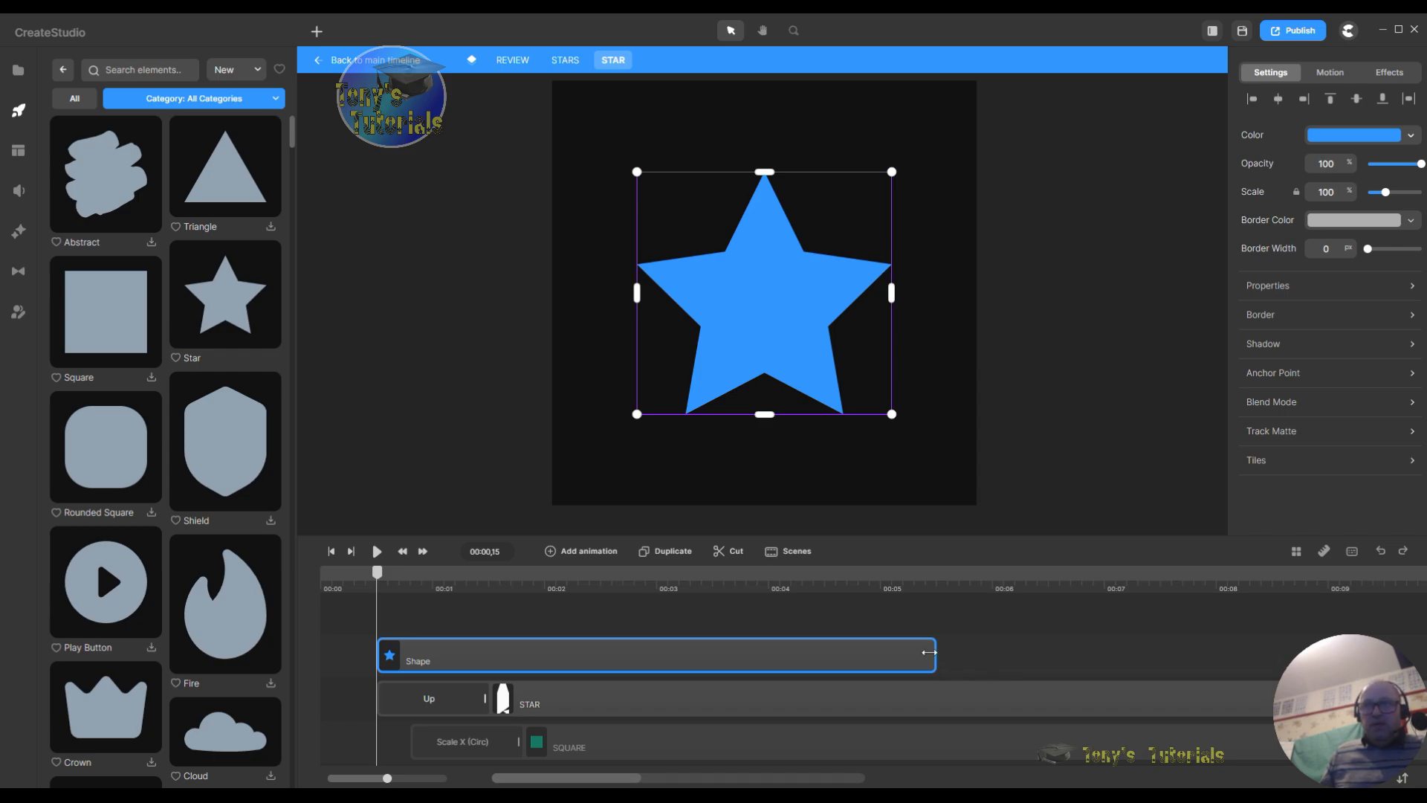
{"action": "left_click_drag", "start_coordinate": [929, 652], "coordinate": [1423, 652]}
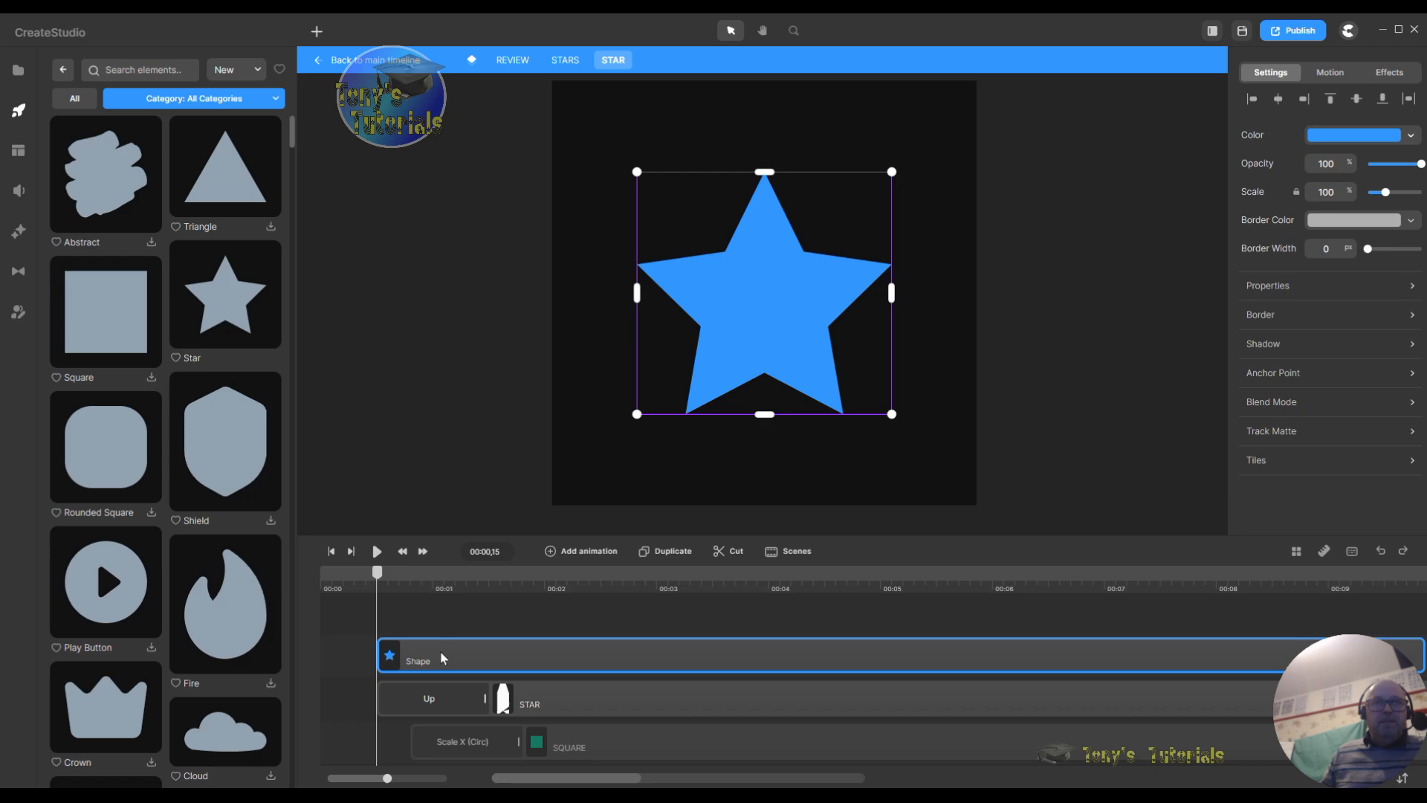
Step: Check the STAR layer's Up animation settings and apply the Scale Up entrance to the new blue star
{"action": "left_click", "coordinate": [437, 699]}
{"action": "left_click", "coordinate": [439, 700]}
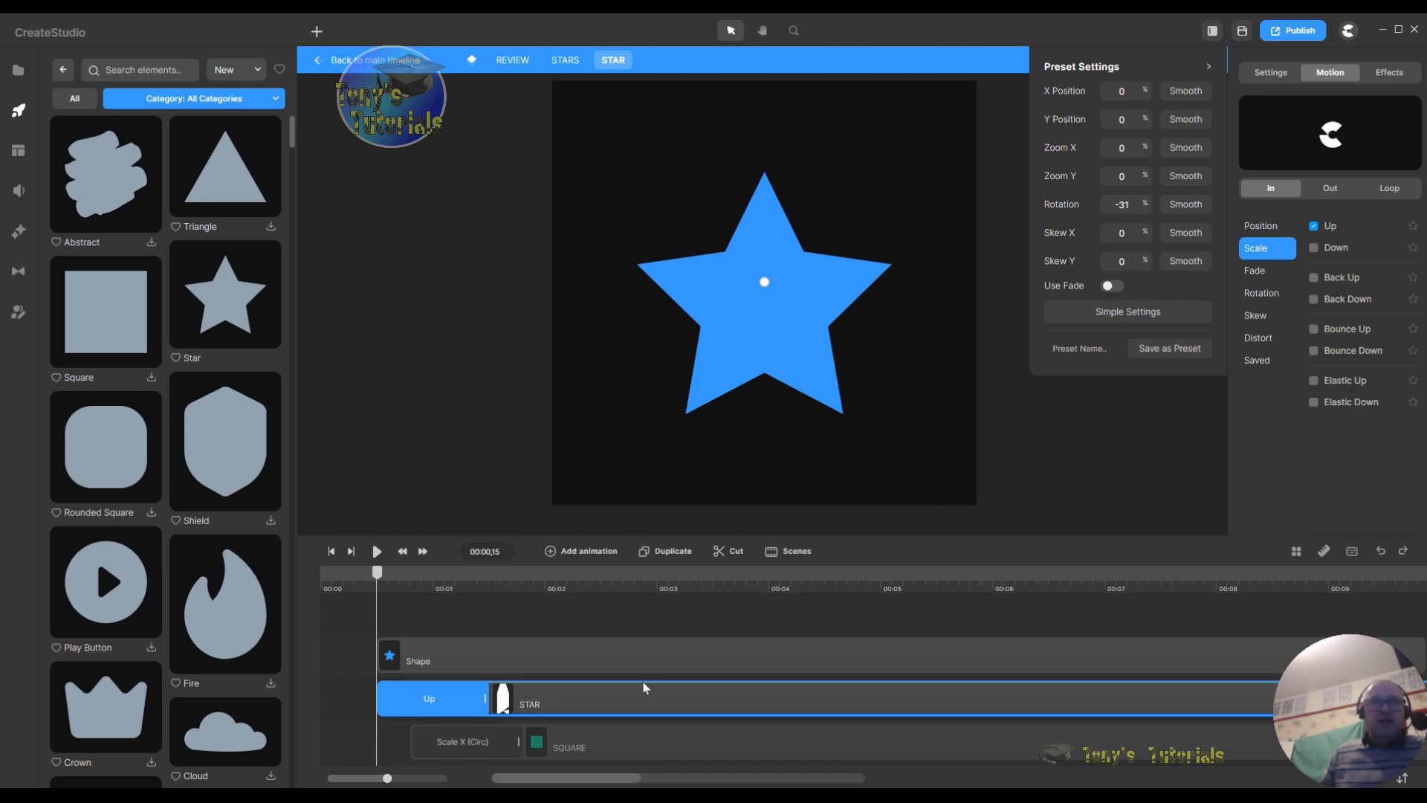
{"action": "left_click", "coordinate": [447, 654]}
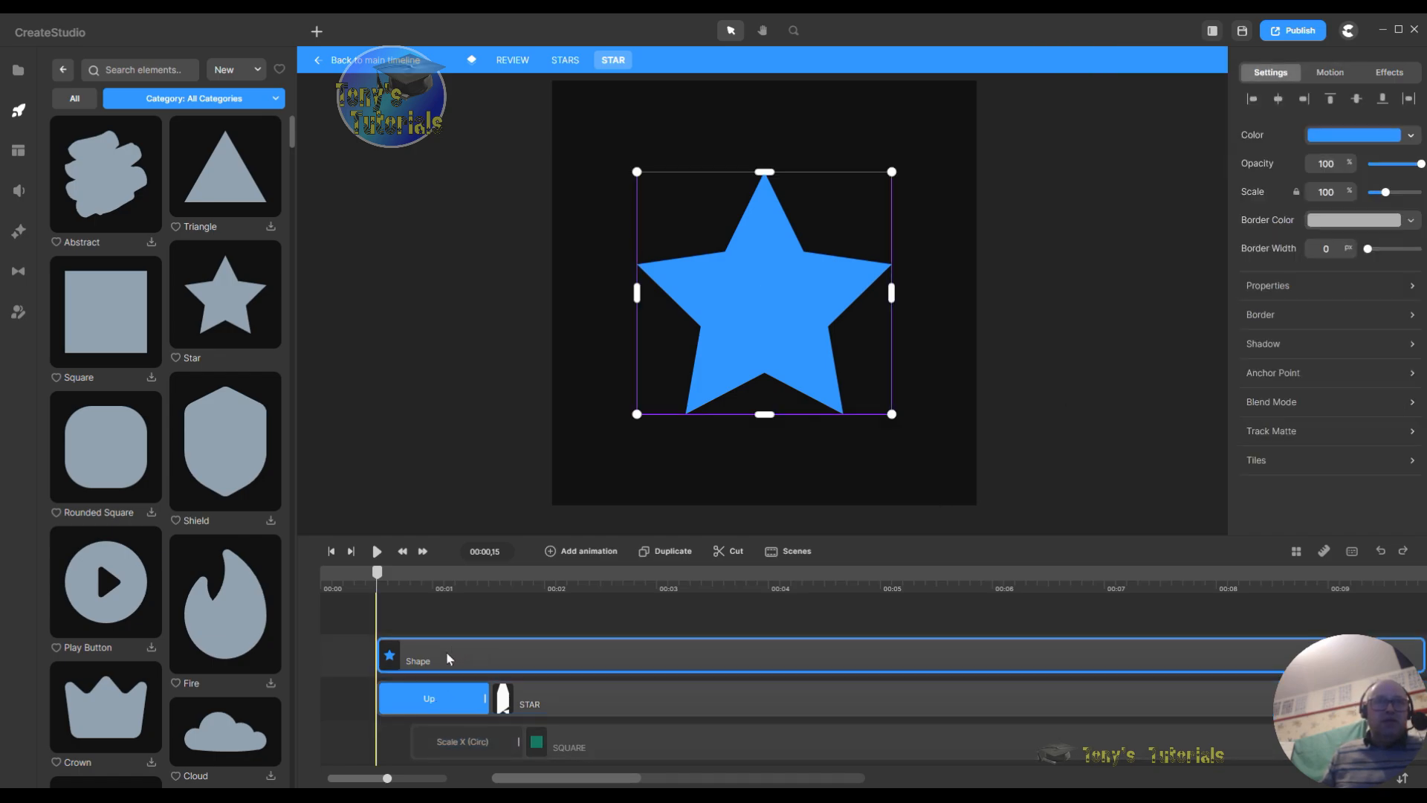
{"action": "left_click", "coordinate": [1326, 78]}
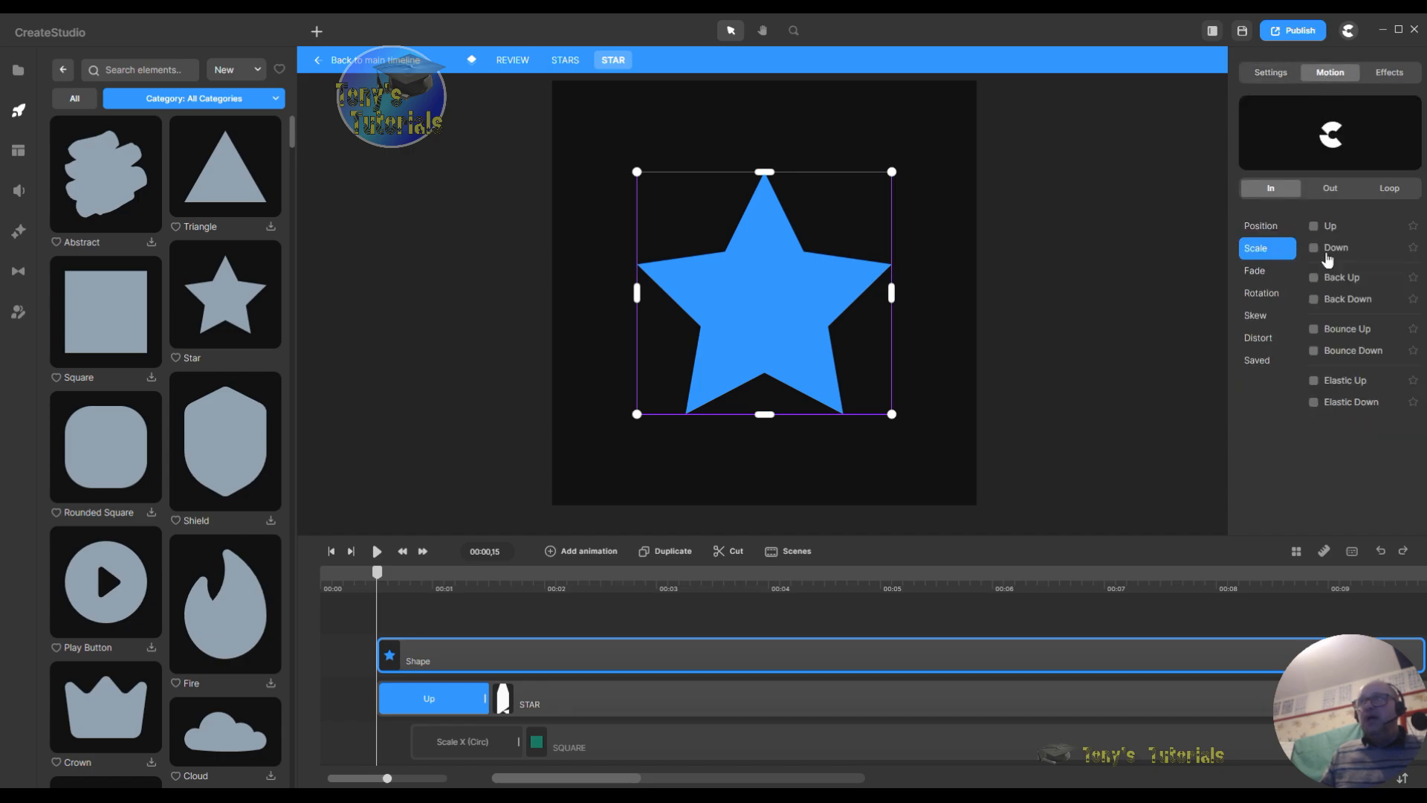
{"action": "left_click", "coordinate": [1313, 226]}
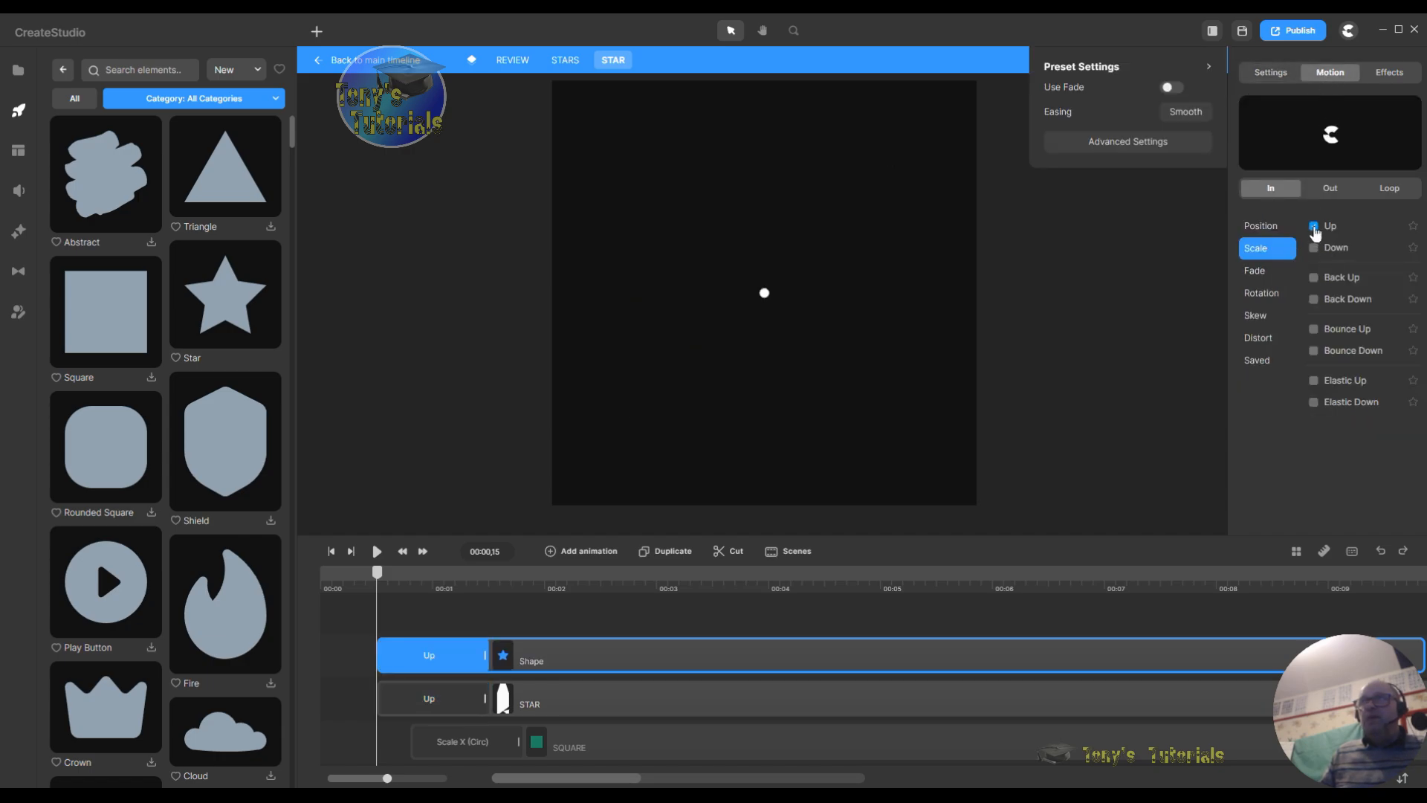
Step: Set the blue star's Up entrance Rotation to -31% in the advanced settings and preview the animation from the start
{"action": "left_click", "coordinate": [1152, 143]}
{"action": "left_click", "coordinate": [1134, 206]}
{"action": "key", "text": "BackSpace"}
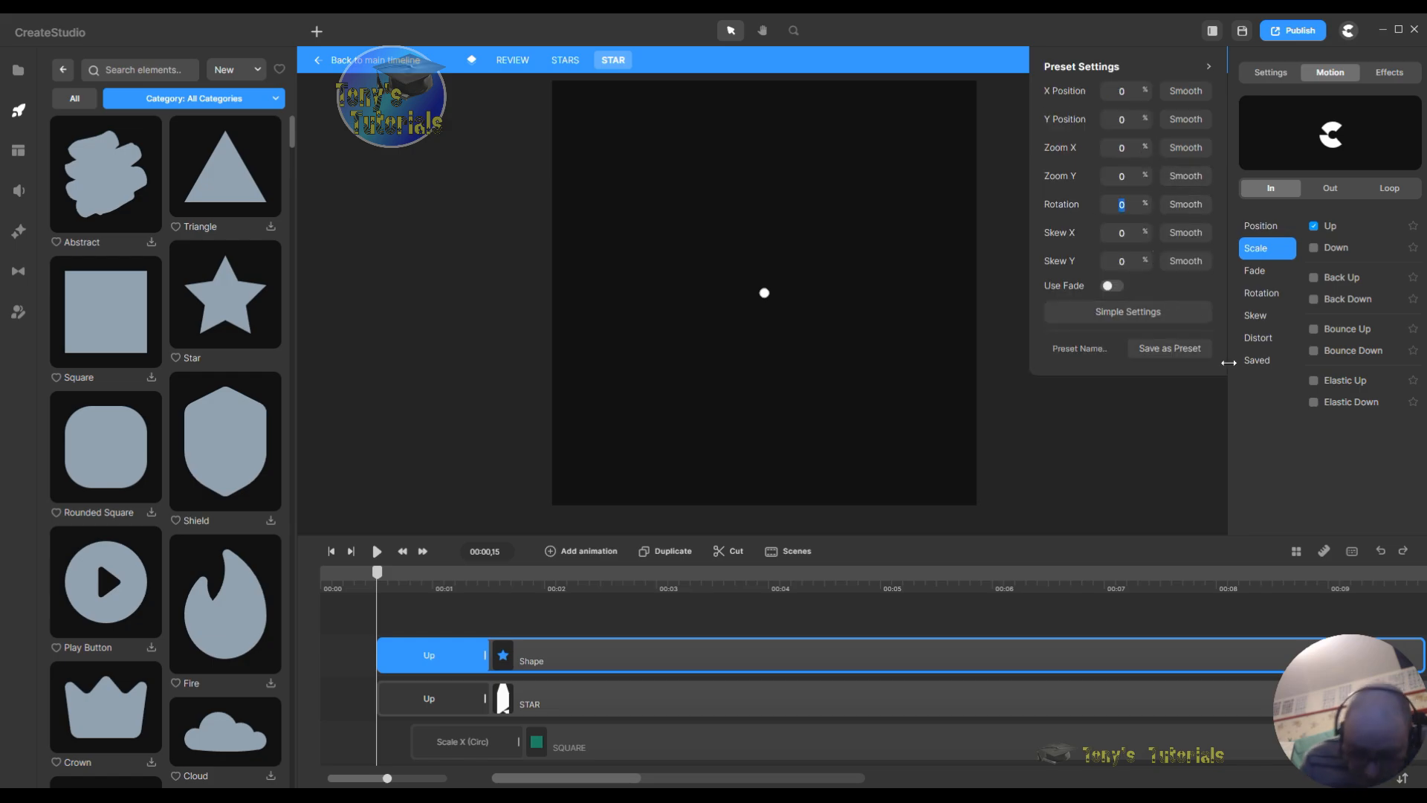
{"action": "type", "text": "-31"}
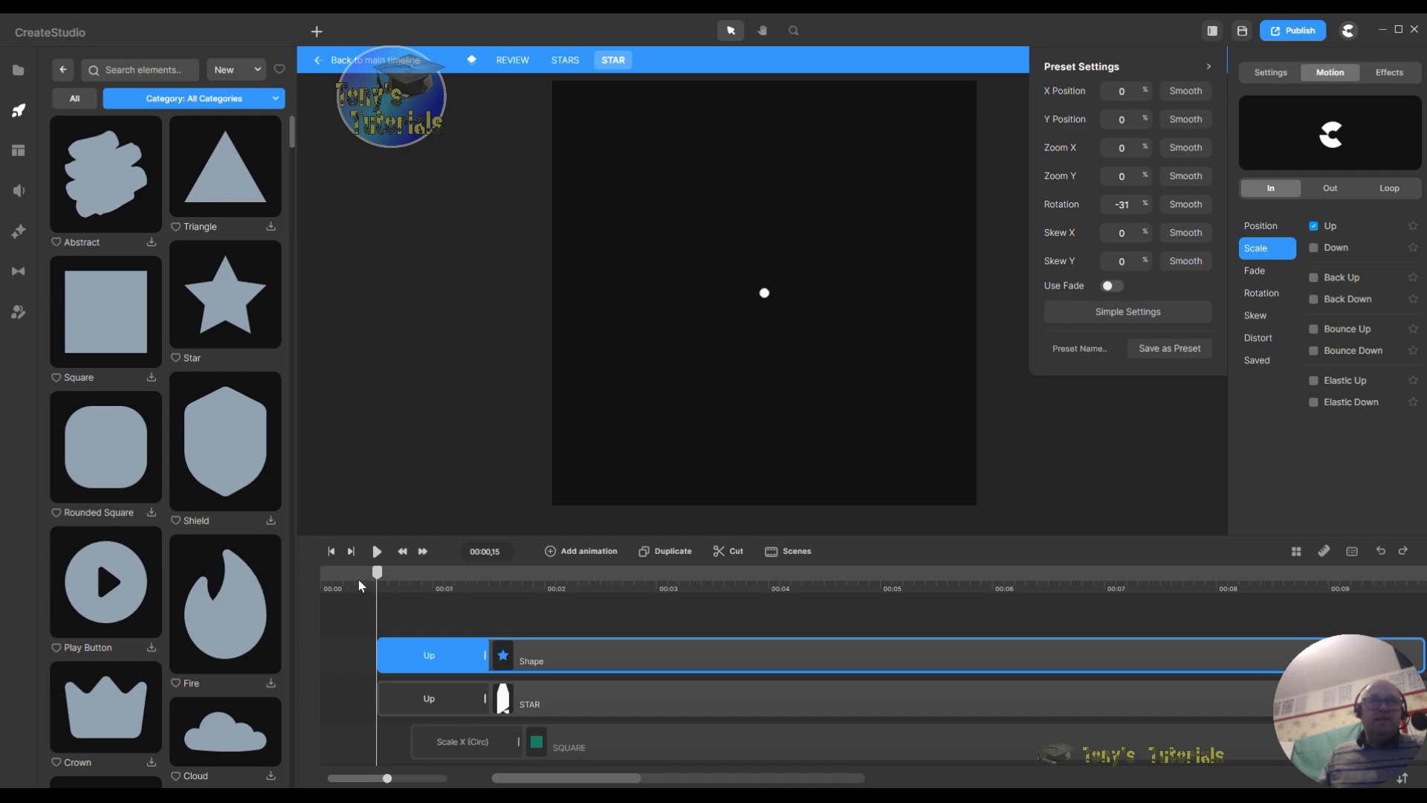
{"action": "left_click", "coordinate": [332, 553]}
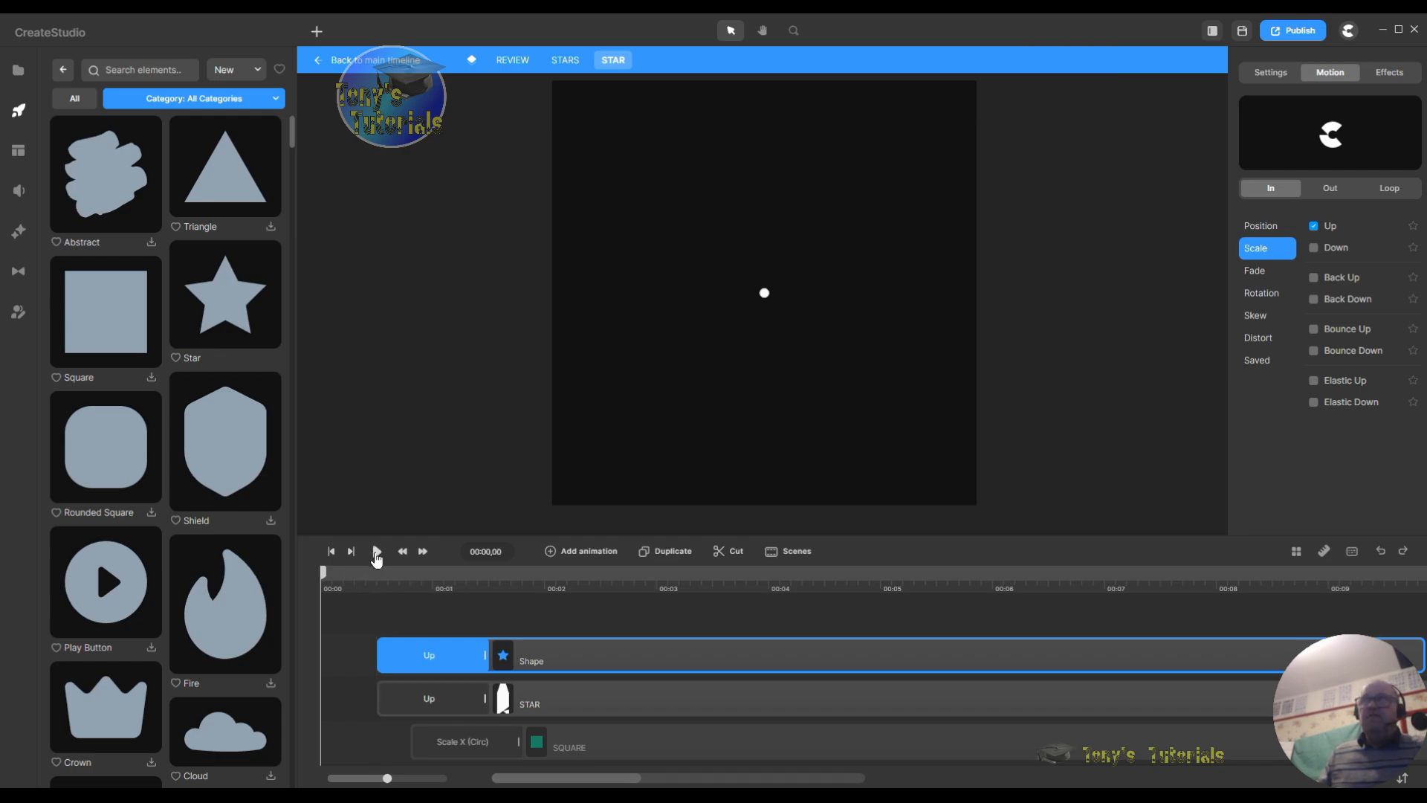
{"action": "left_click", "coordinate": [376, 554]}
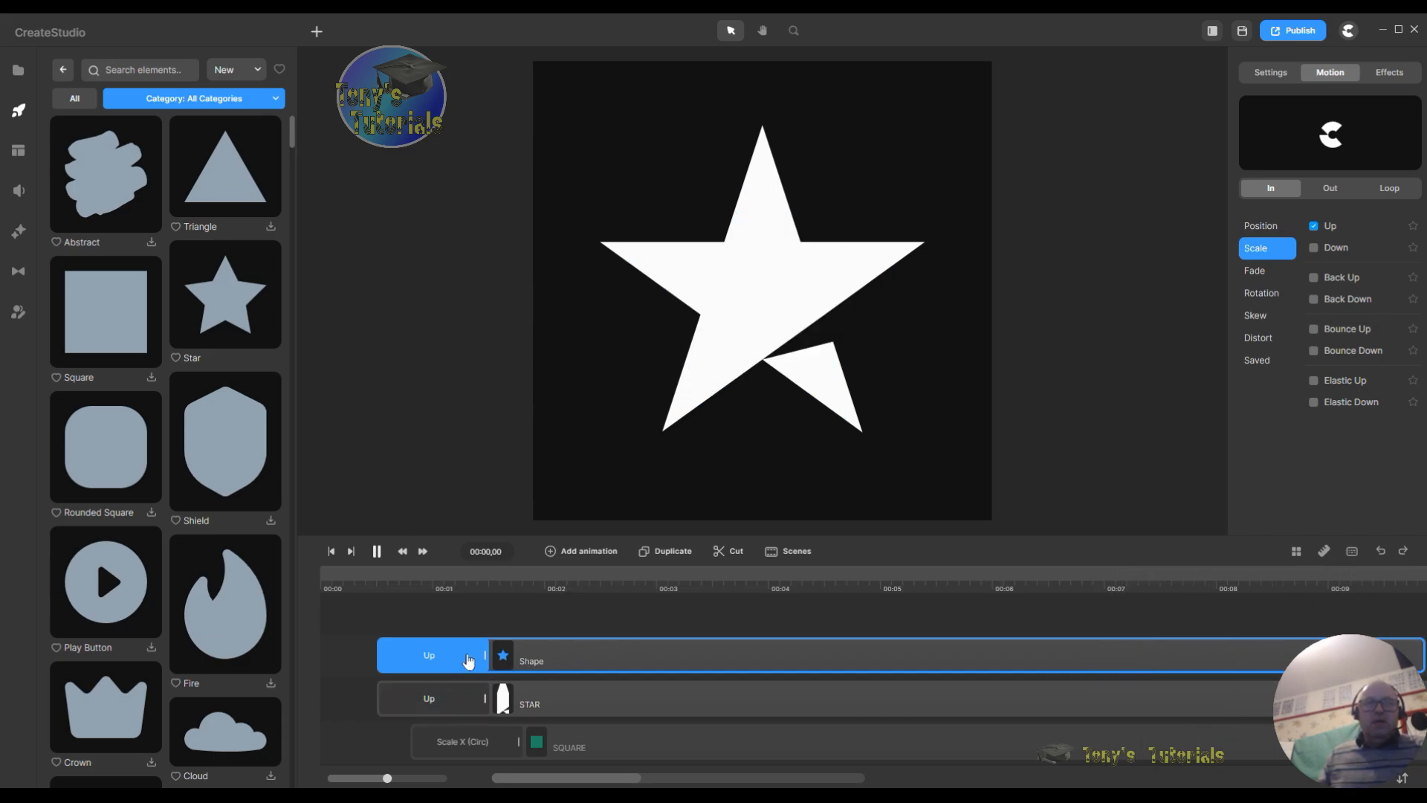
Step: Delete the blue star shape layer
{"action": "double_click", "coordinate": [666, 646]}
{"action": "right_click", "coordinate": [666, 647]}
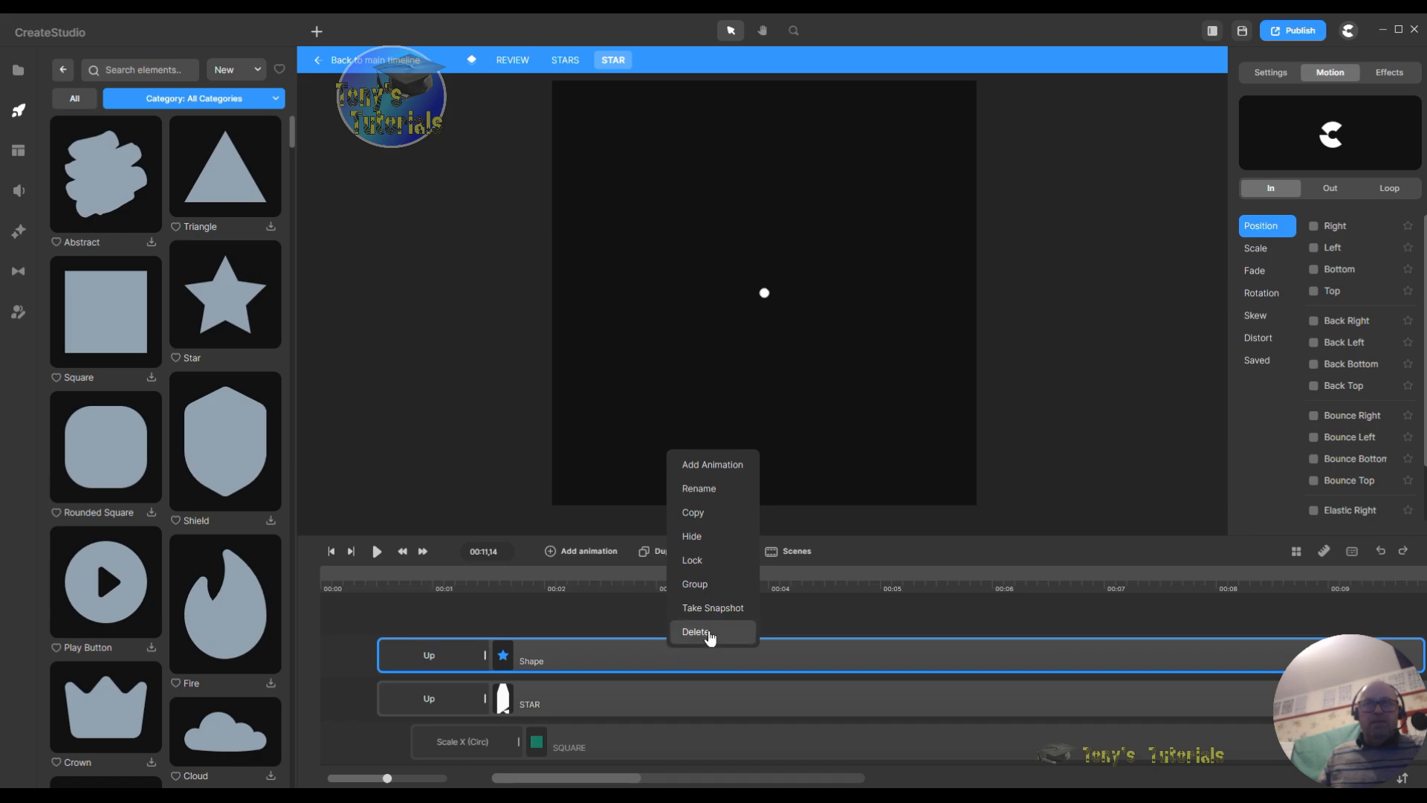
{"action": "left_click", "coordinate": [706, 633]}
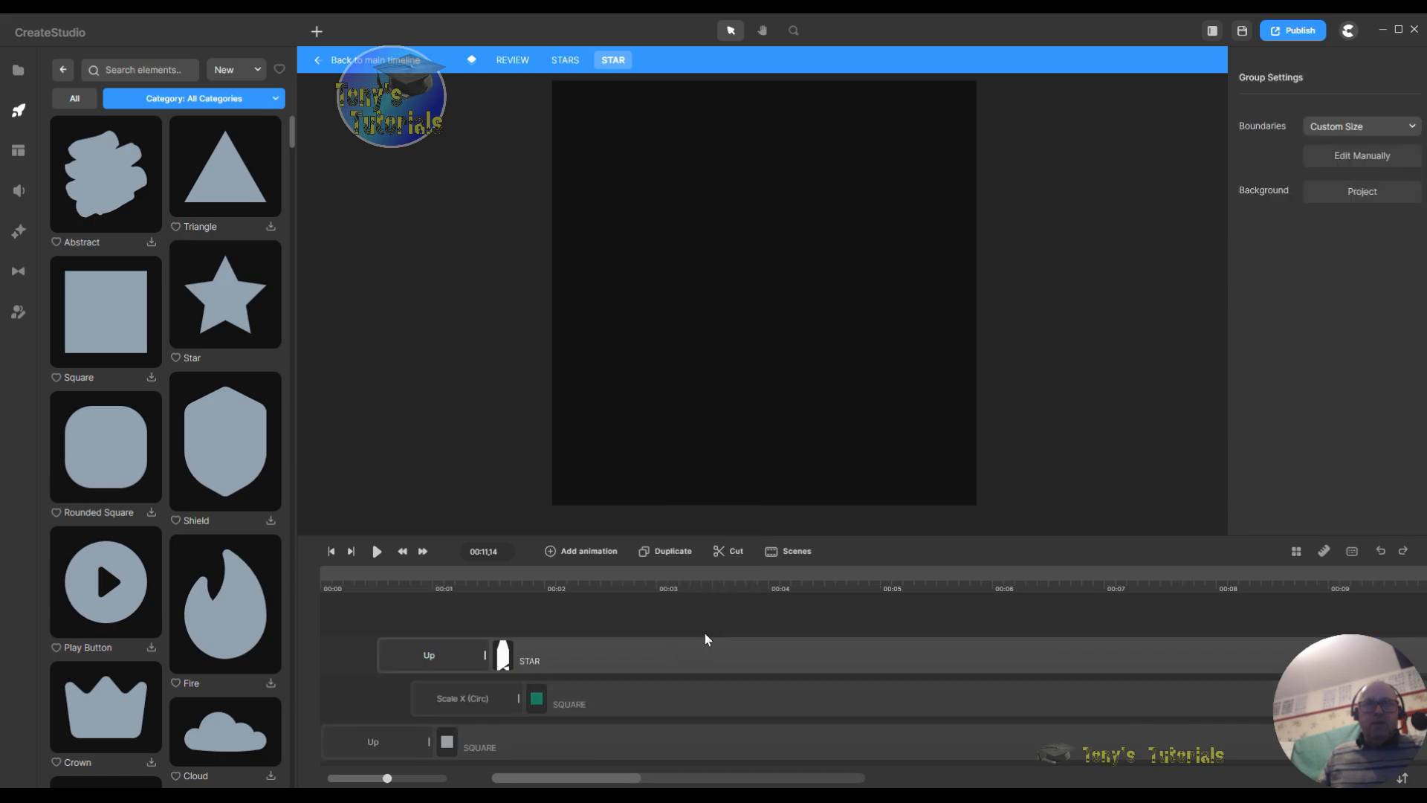
Step: Hide the STAR layer and show the green SQUARE layer
{"action": "right_click", "coordinate": [656, 662]}
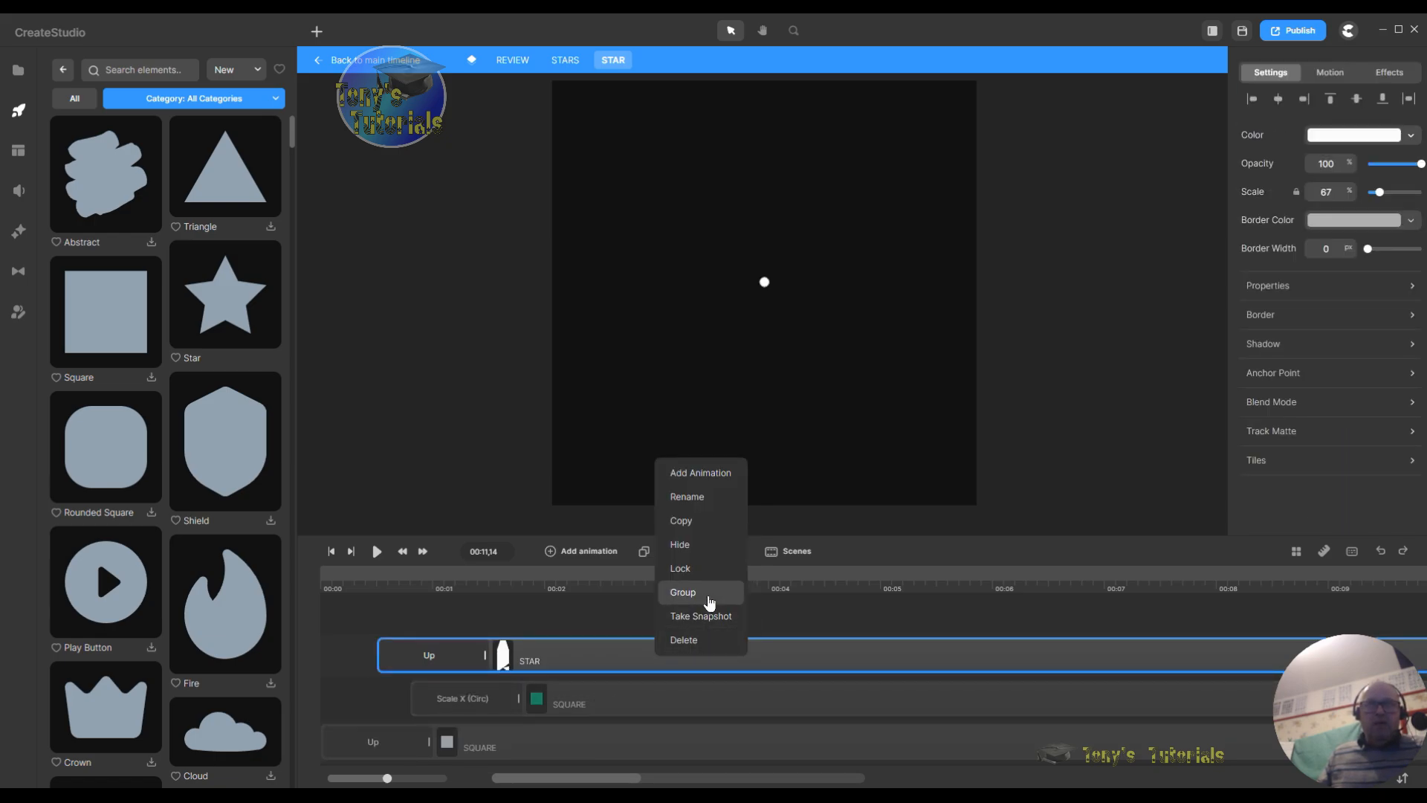
{"action": "left_click", "coordinate": [712, 554]}
{"action": "left_click", "coordinate": [617, 707]}
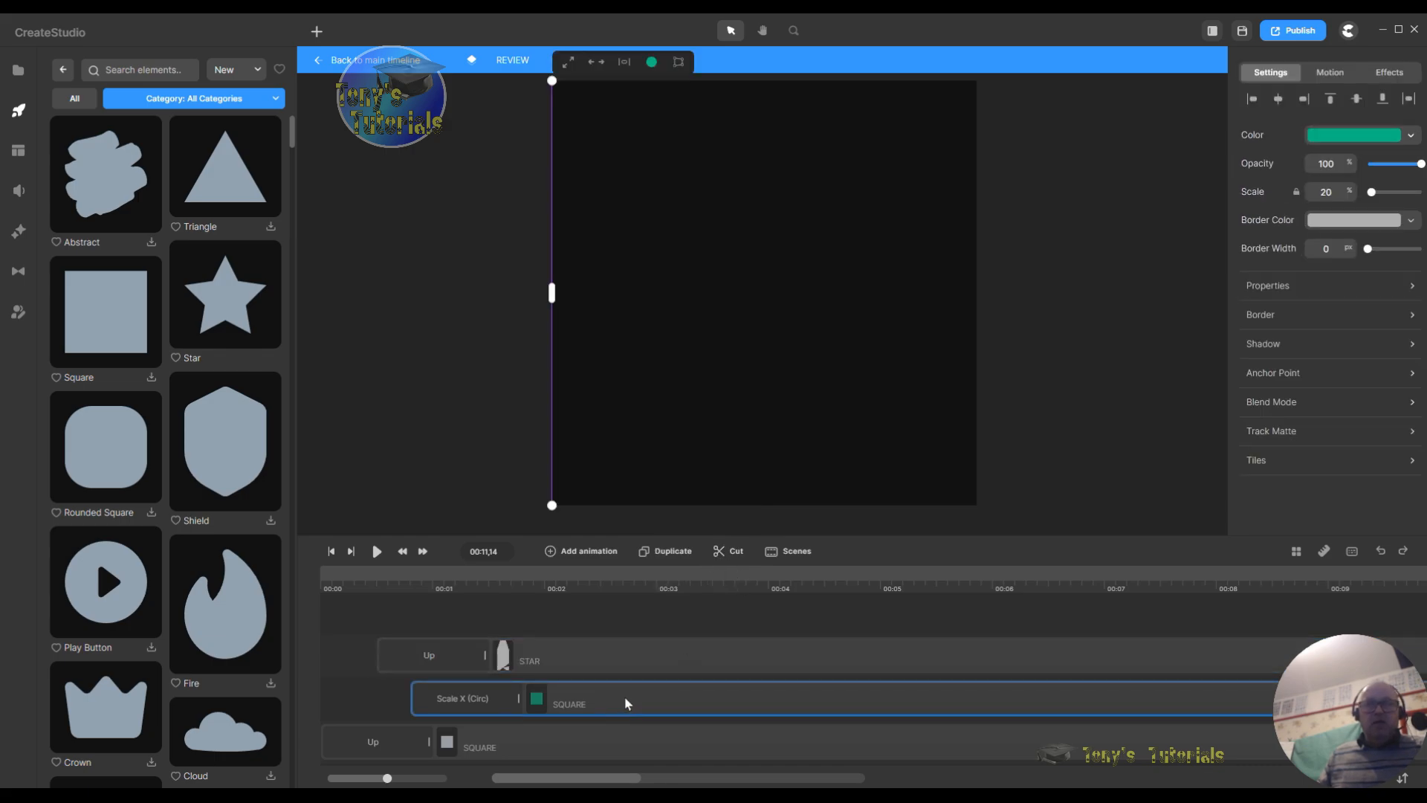
{"action": "right_click", "coordinate": [626, 703]}
{"action": "left_click", "coordinate": [671, 598]}
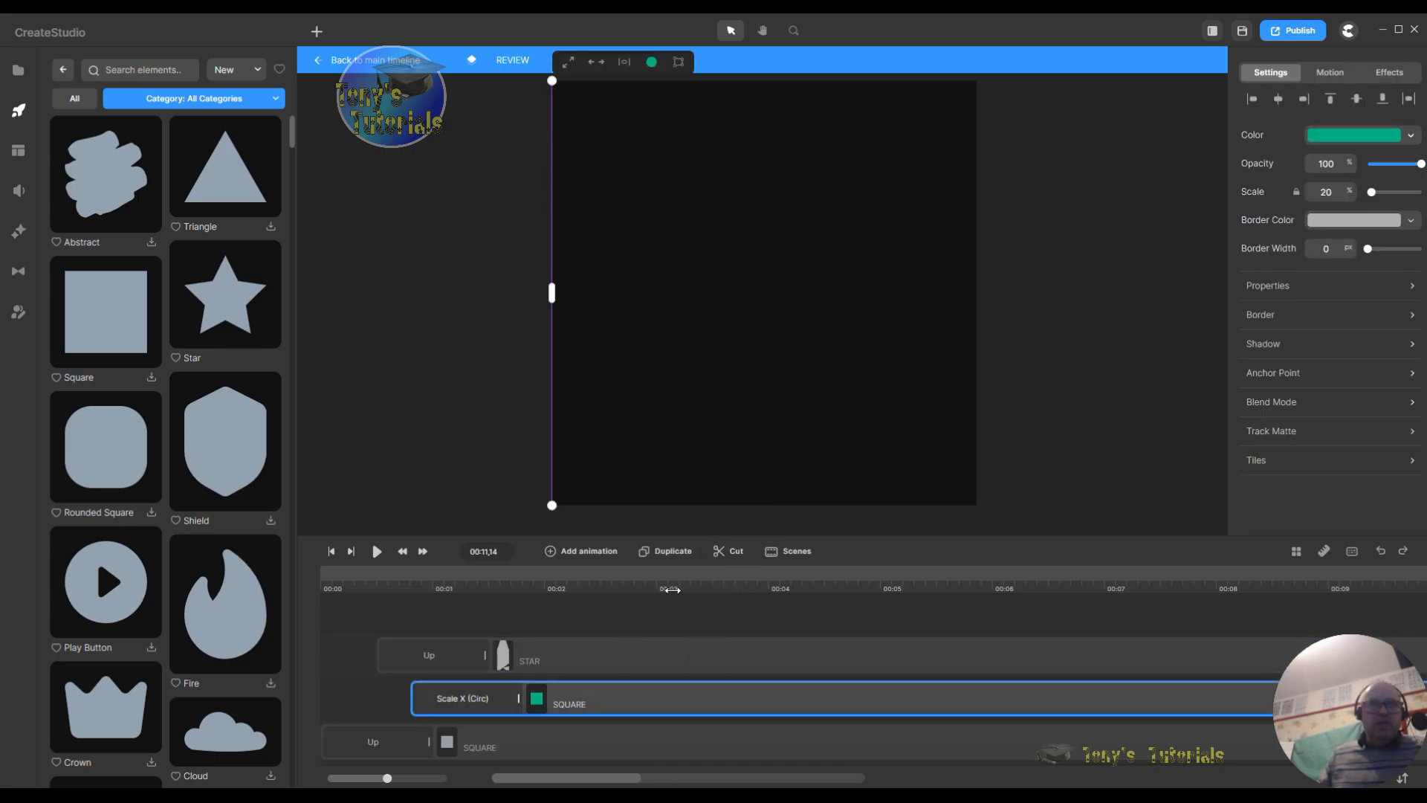
Step: Place the playhead at 00:00,25 and check the green SQUARE's Scale X (Circ) entrance settings and anchor point
{"action": "left_click", "coordinate": [418, 585]}
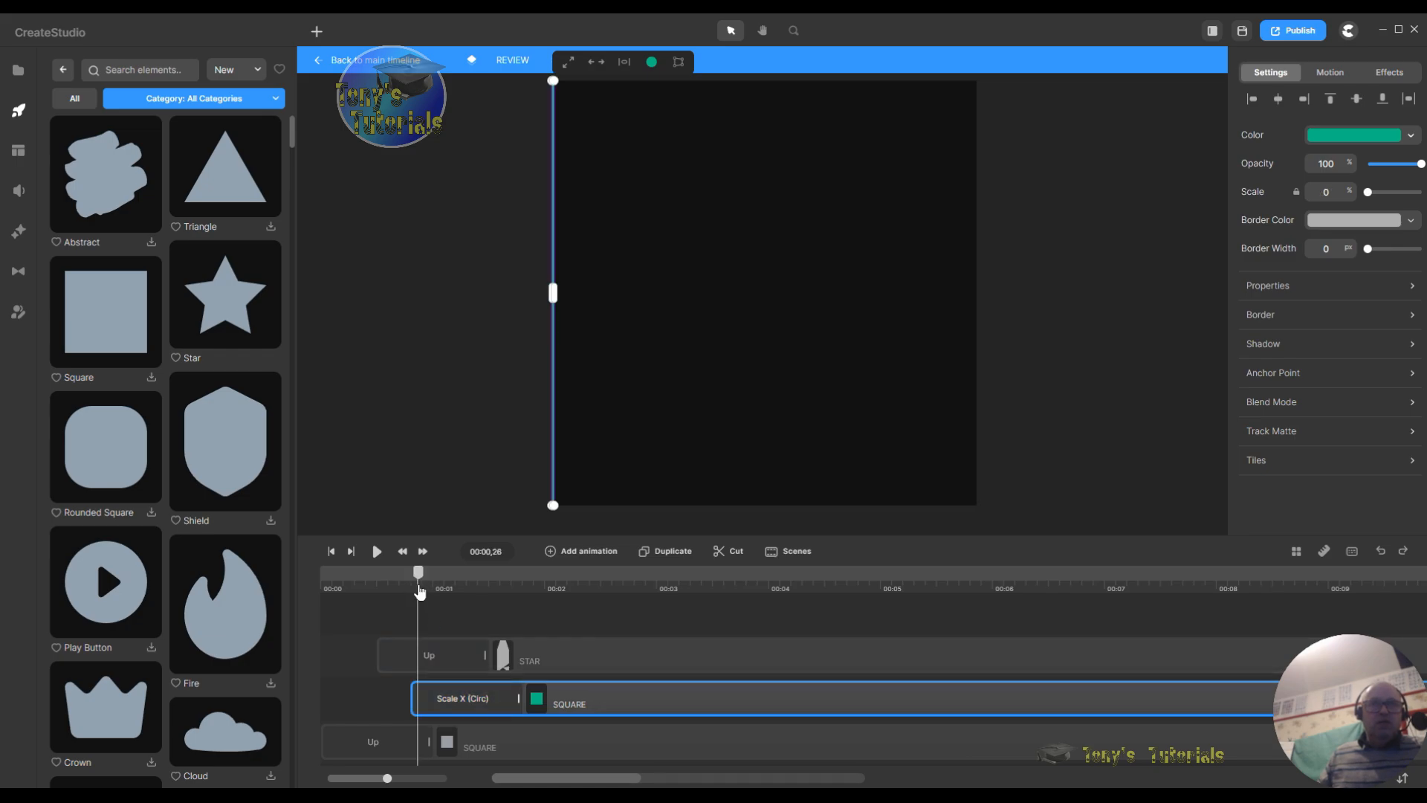
{"action": "mouse_move", "coordinate": [422, 585]}
{"action": "left_mouse_down"}
{"action": "mouse_move", "coordinate": [834, 613]}
{"action": "mouse_move", "coordinate": [417, 597]}
{"action": "left_mouse_up"}
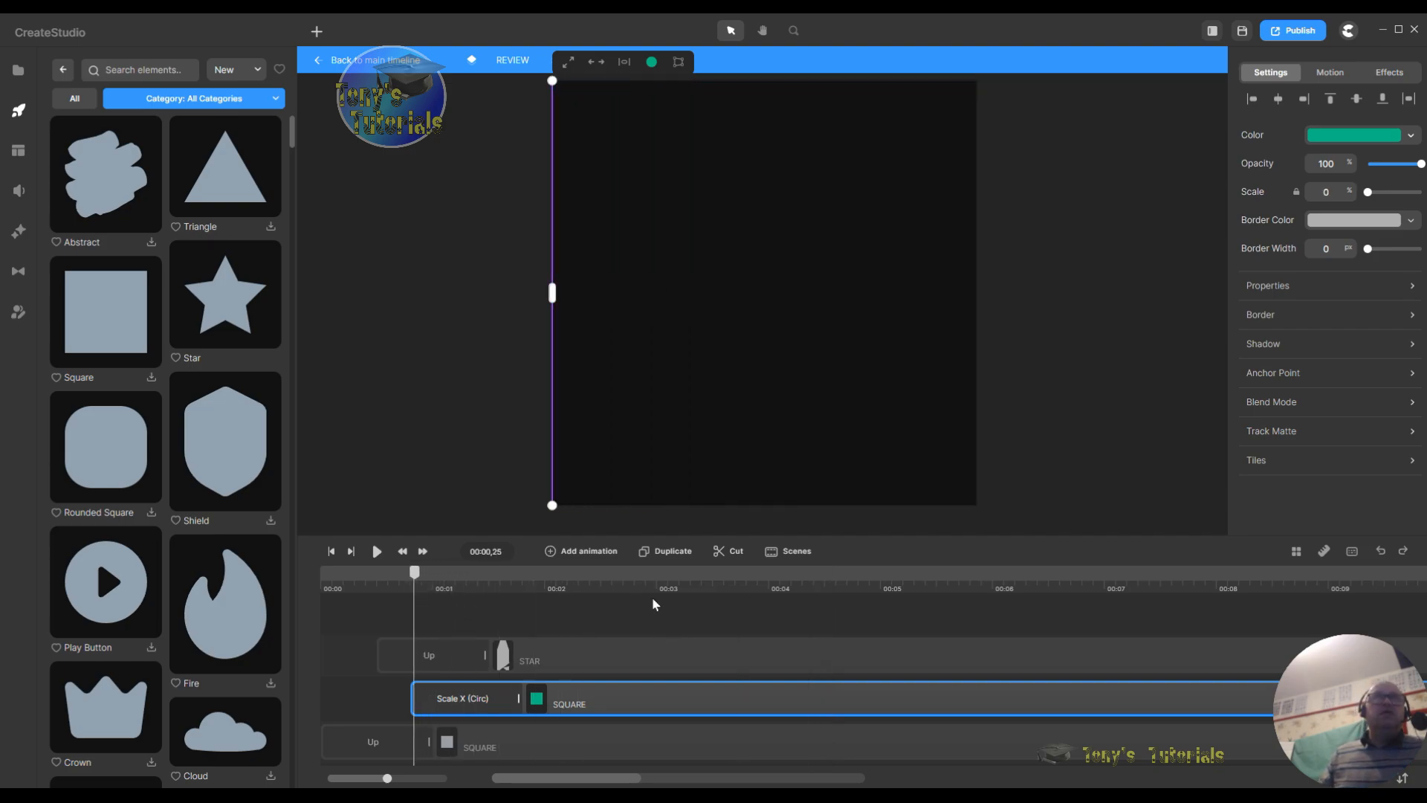
{"action": "left_click", "coordinate": [470, 703]}
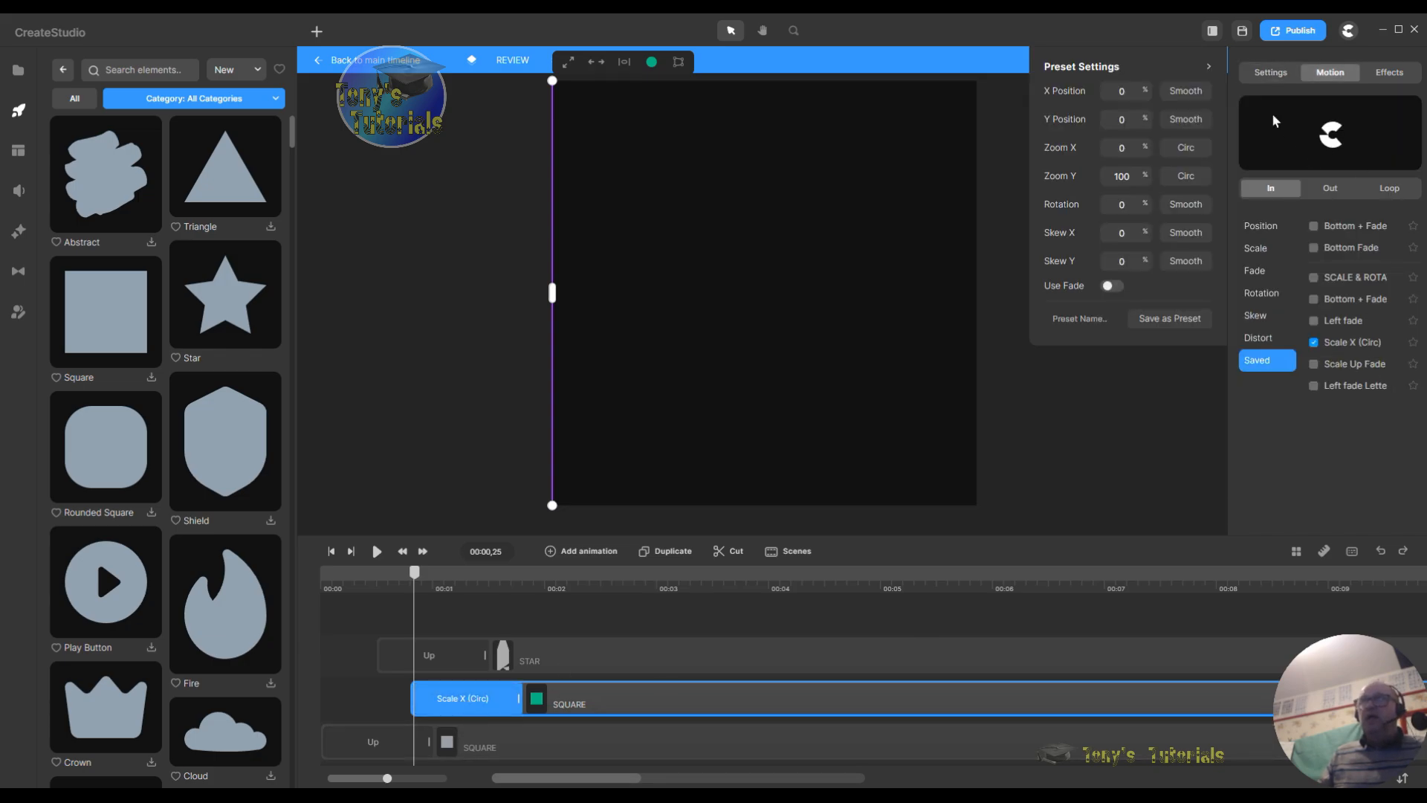
{"action": "left_click", "coordinate": [1268, 78]}
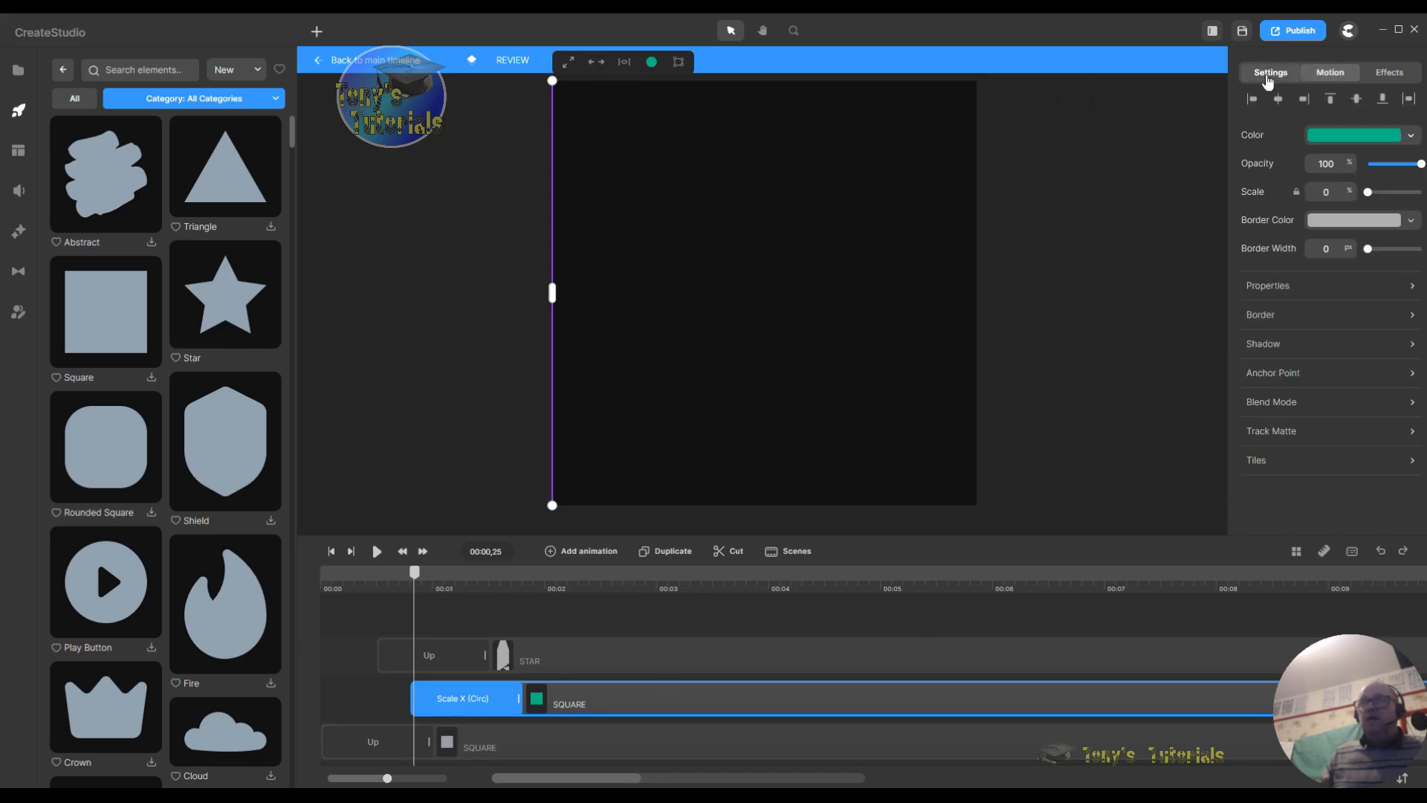
{"action": "left_click", "coordinate": [1273, 374]}
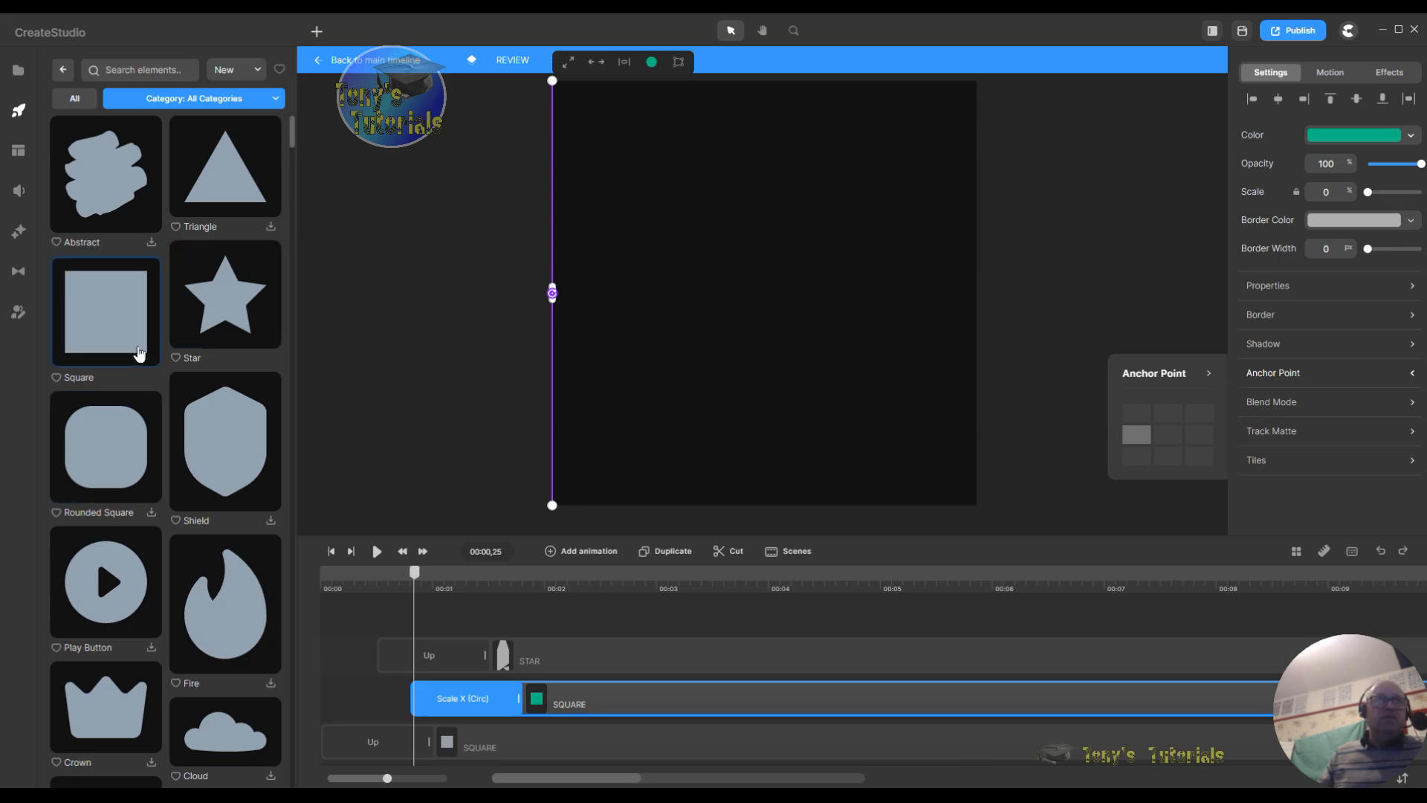
Step: Add a Square shape from the elements library and enlarge it to about 168% to fill the canvas
{"action": "left_click_drag", "start_coordinate": [119, 339], "coordinate": [669, 284]}
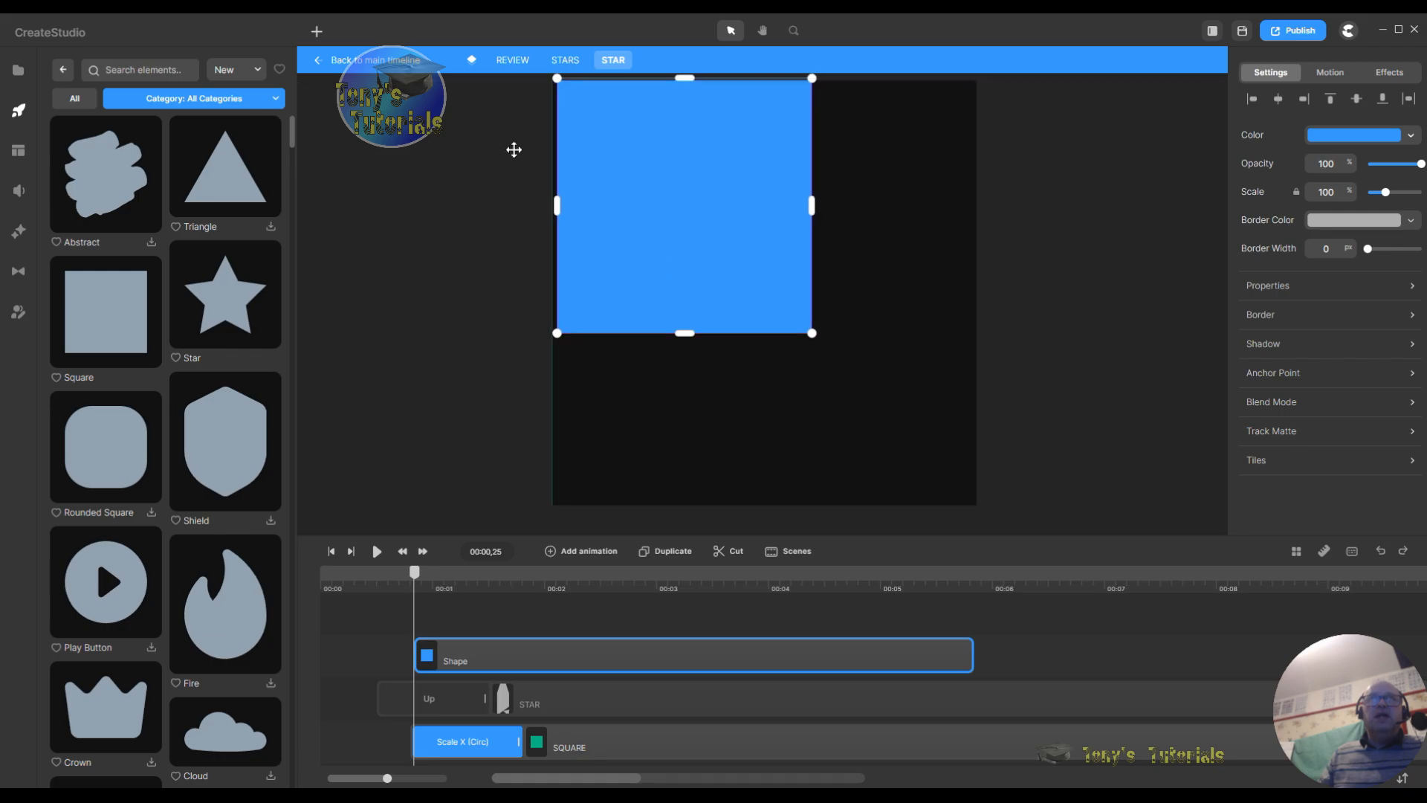
{"action": "left_click_drag", "start_coordinate": [653, 222], "coordinate": [729, 344]}
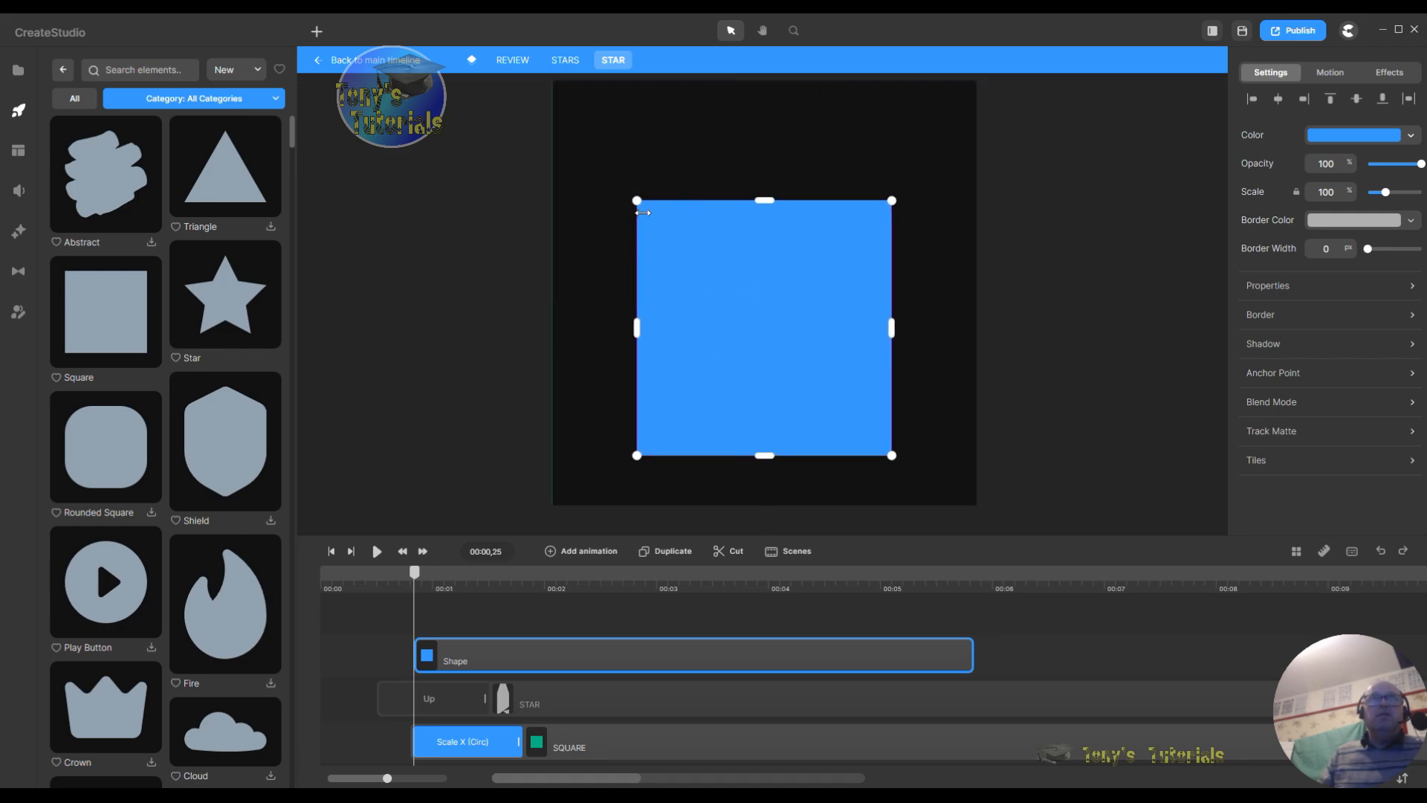
{"action": "left_click_drag", "start_coordinate": [637, 200], "coordinate": [508, 72]}
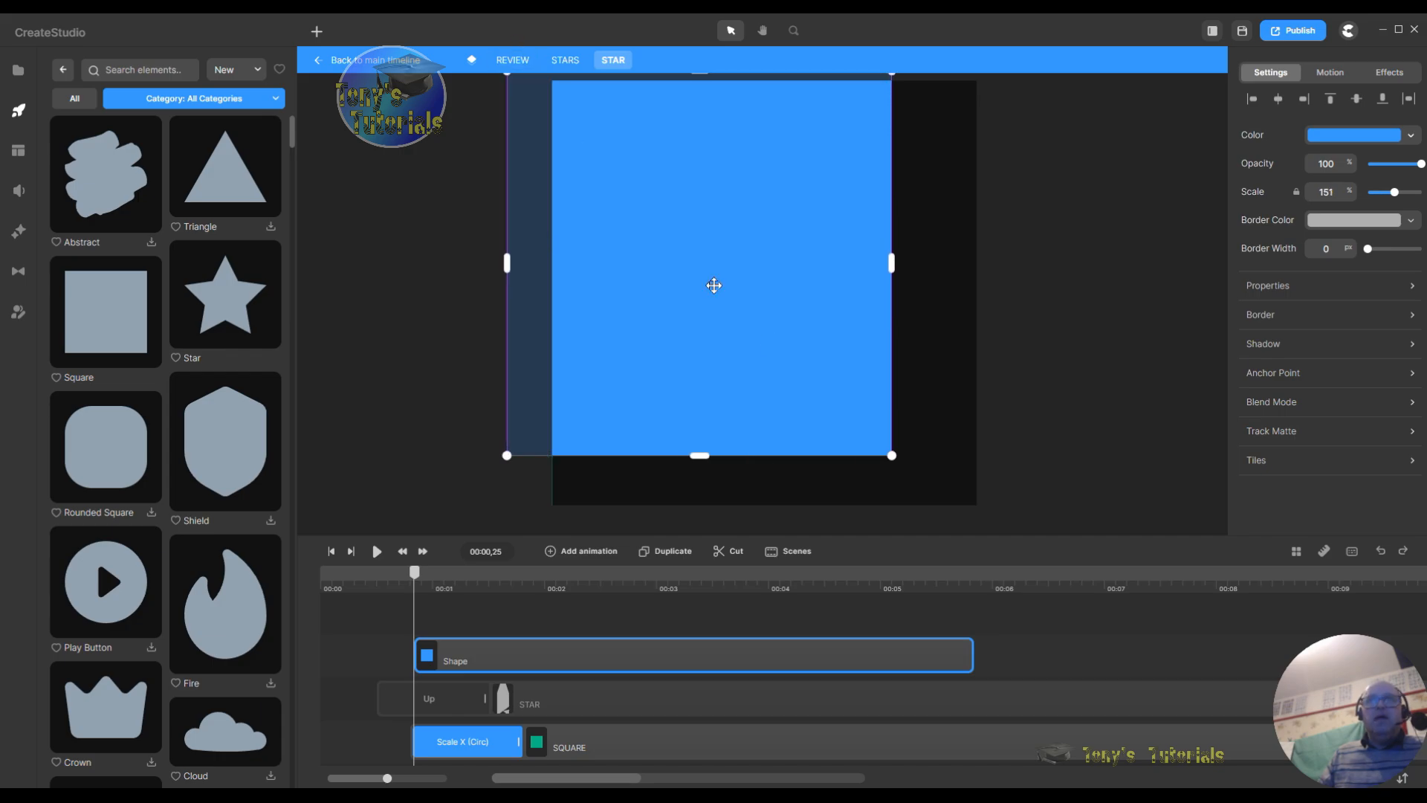
{"action": "left_click_drag", "start_coordinate": [793, 339], "coordinate": [806, 316]}
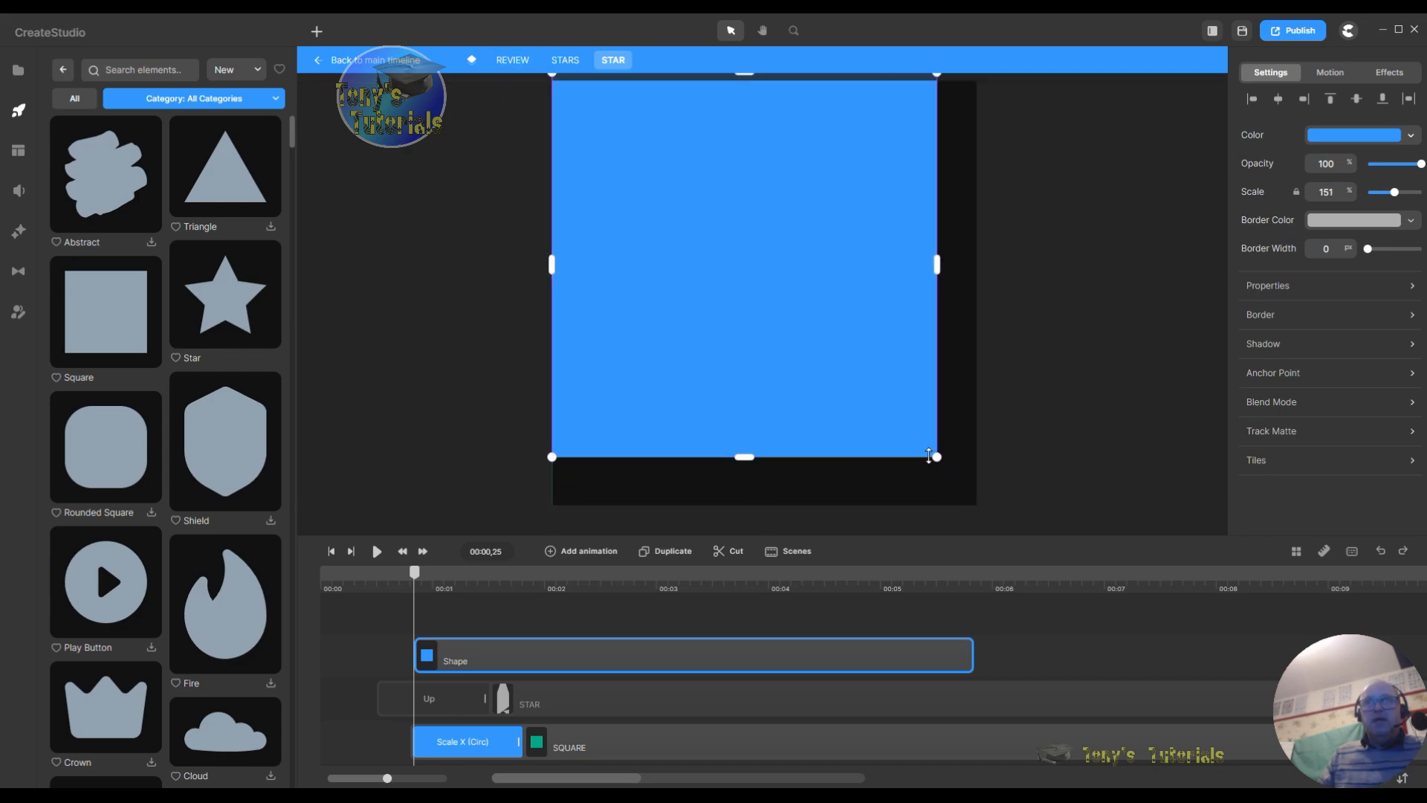
{"action": "left_click_drag", "start_coordinate": [931, 453], "coordinate": [967, 513]}
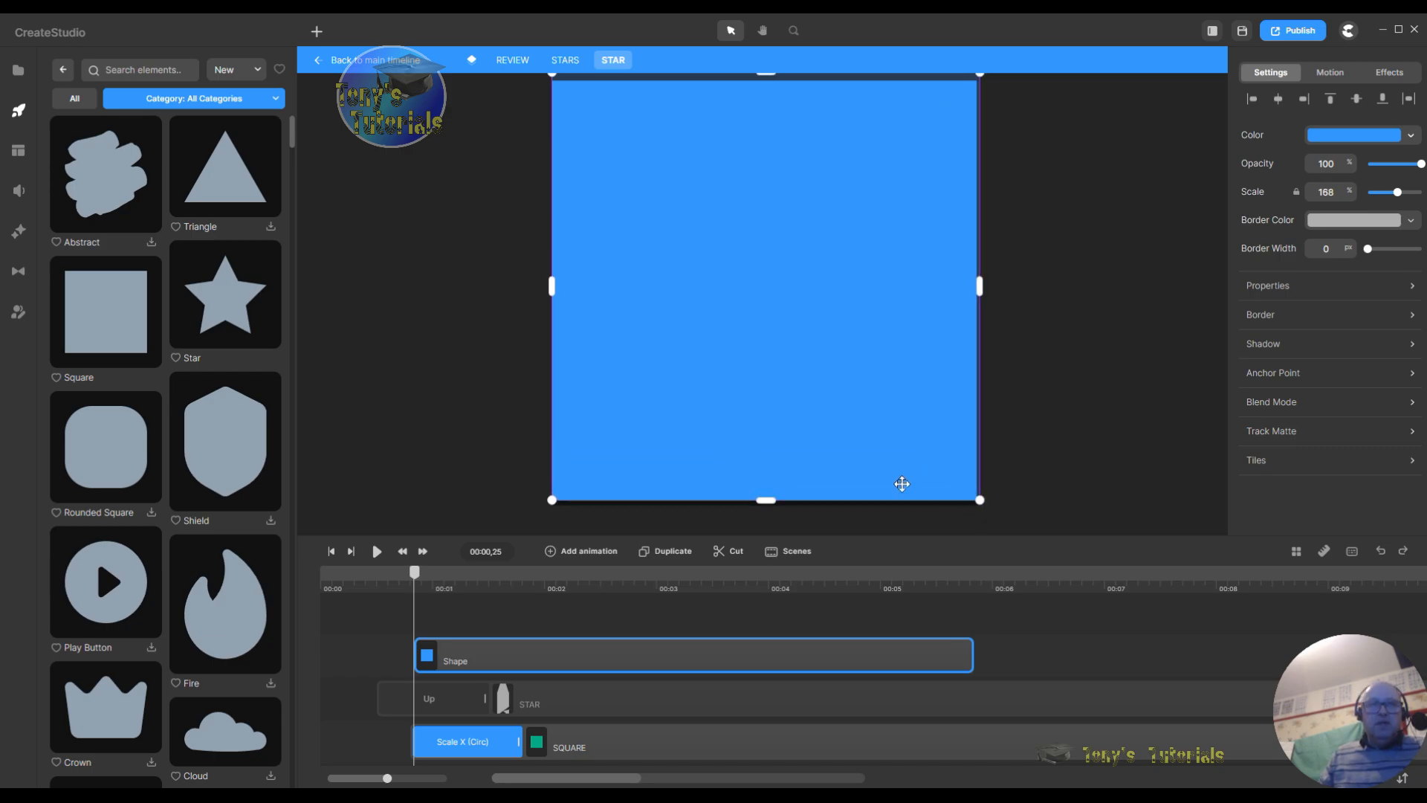
Step: Apply the saved Scale X (Circ) entrance animation to the blue square
{"action": "left_click", "coordinate": [481, 668]}
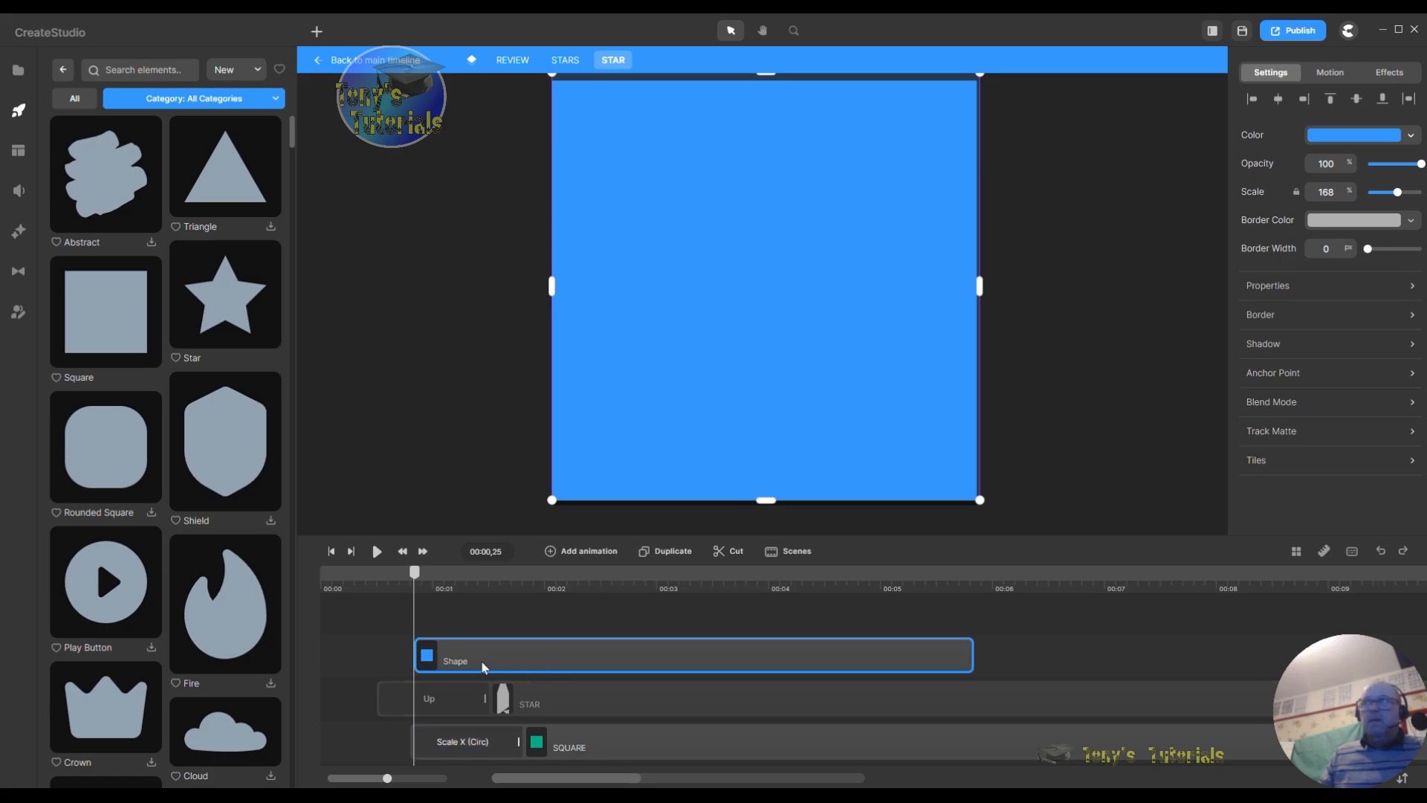
{"action": "left_click", "coordinate": [1329, 72]}
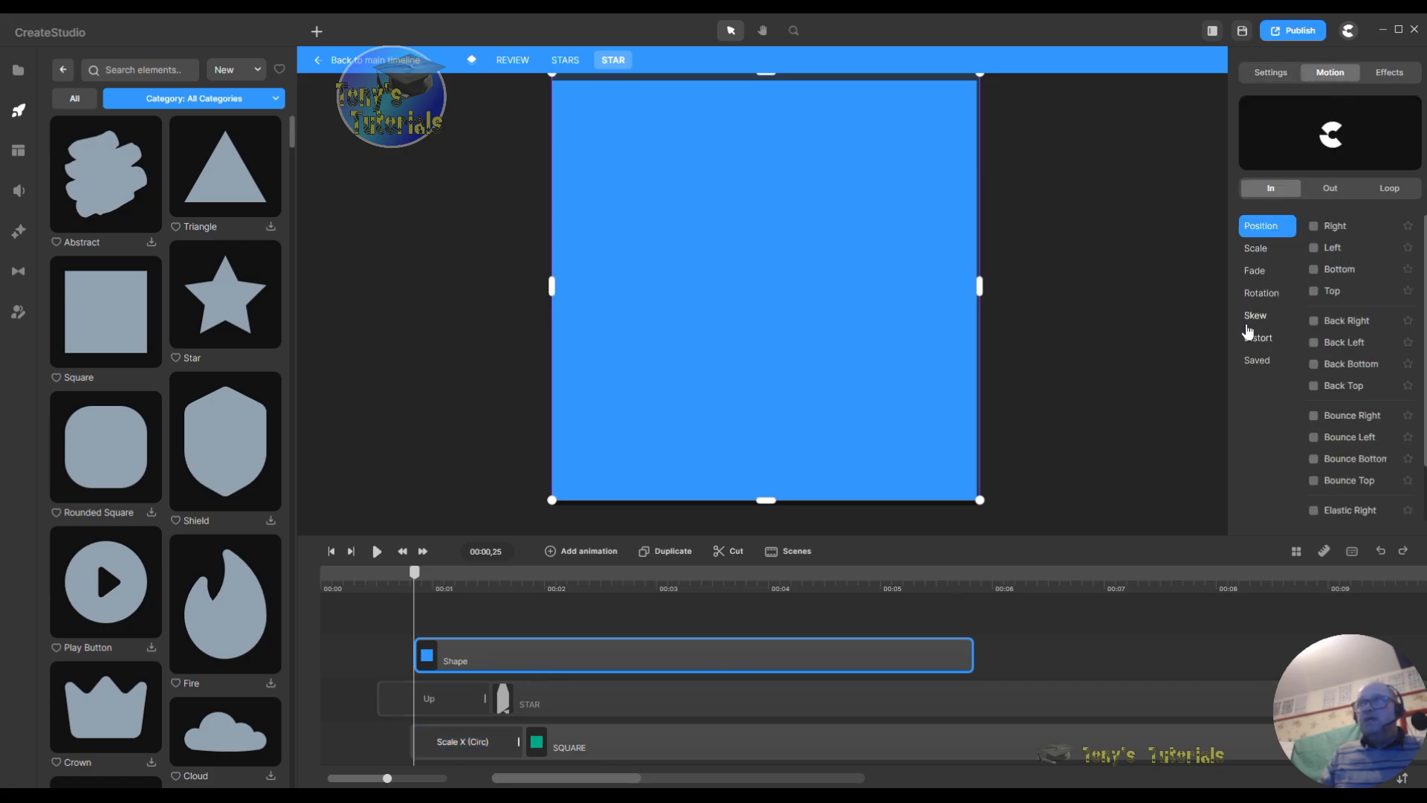
{"action": "left_click", "coordinate": [1271, 363]}
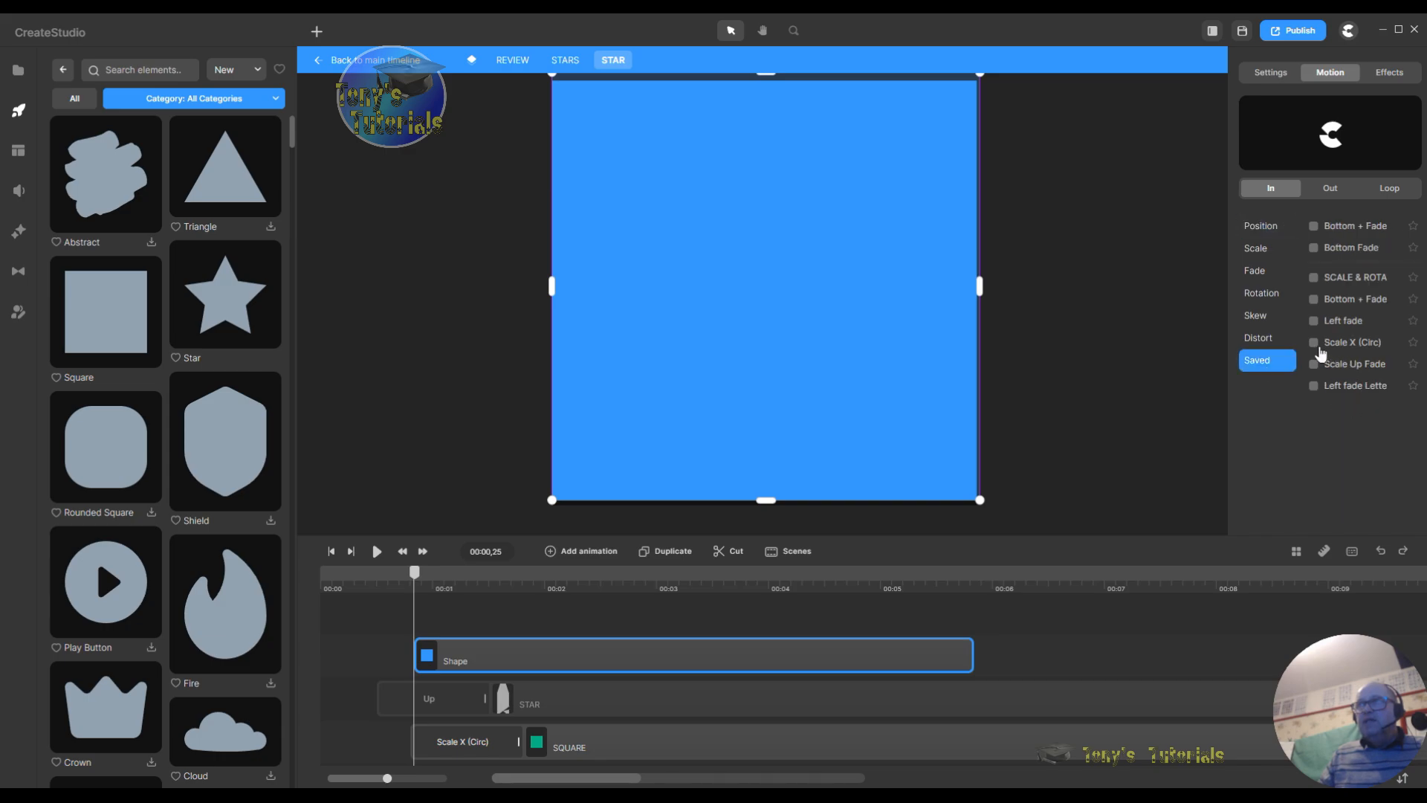
{"action": "left_click", "coordinate": [1313, 343]}
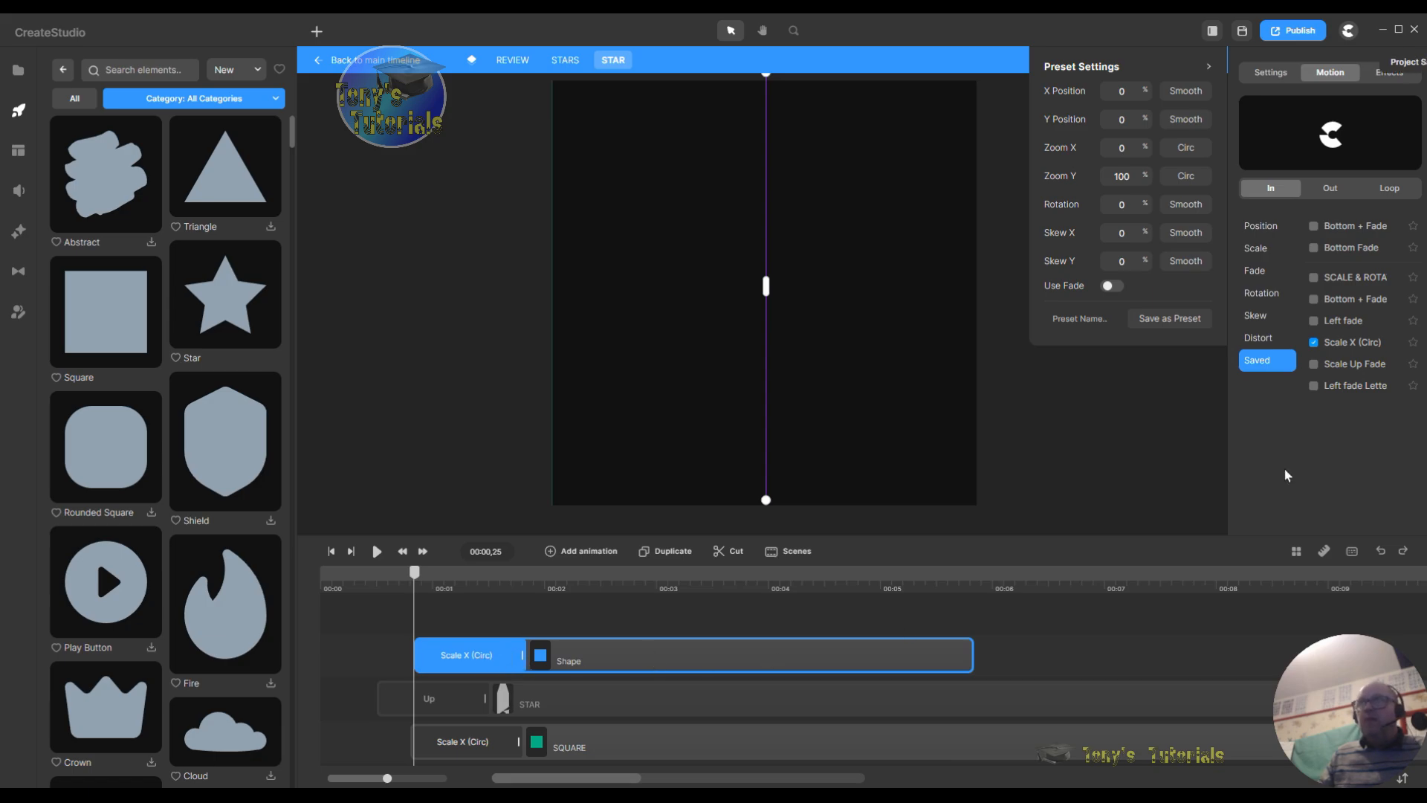
{"action": "double_click", "coordinate": [749, 656]}
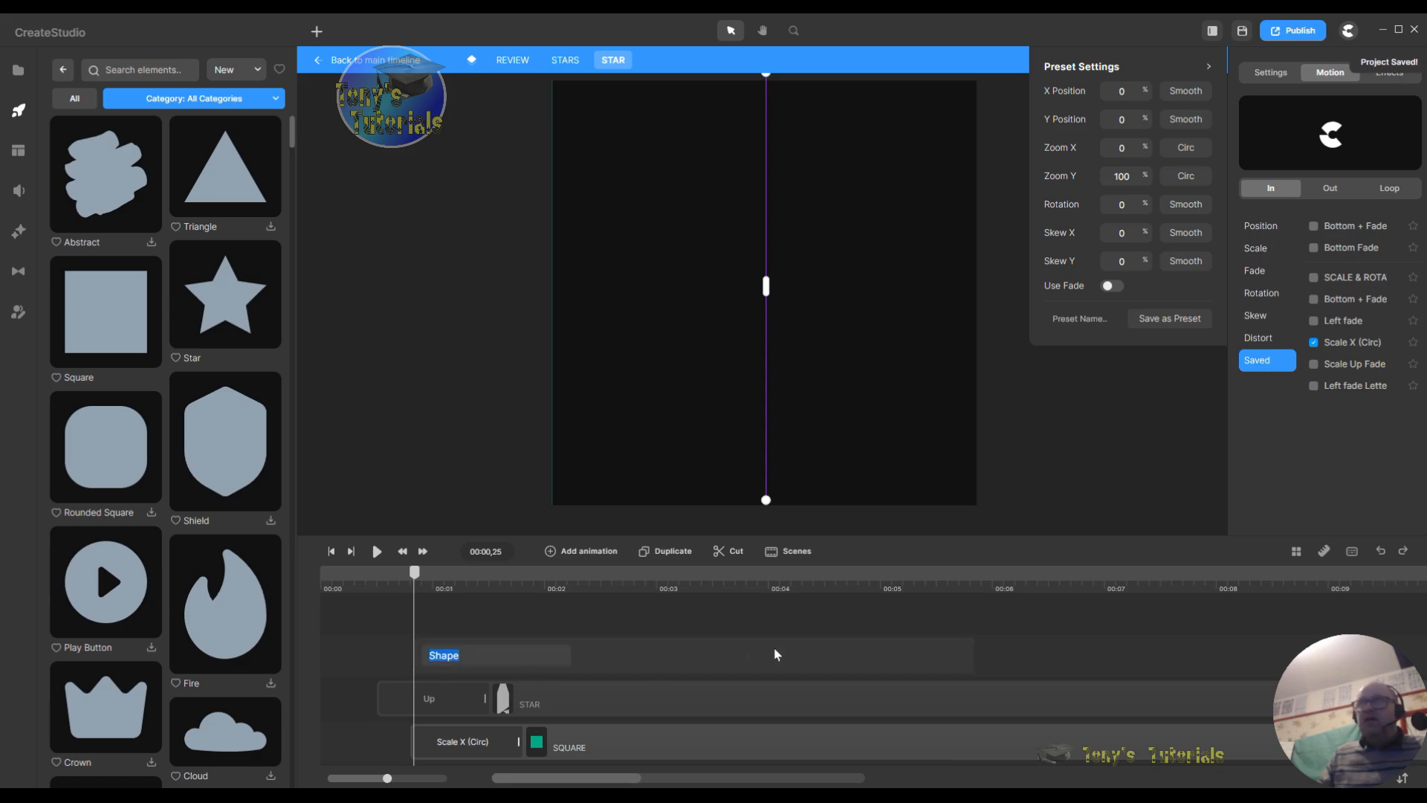
{"action": "right_click", "coordinate": [694, 658]}
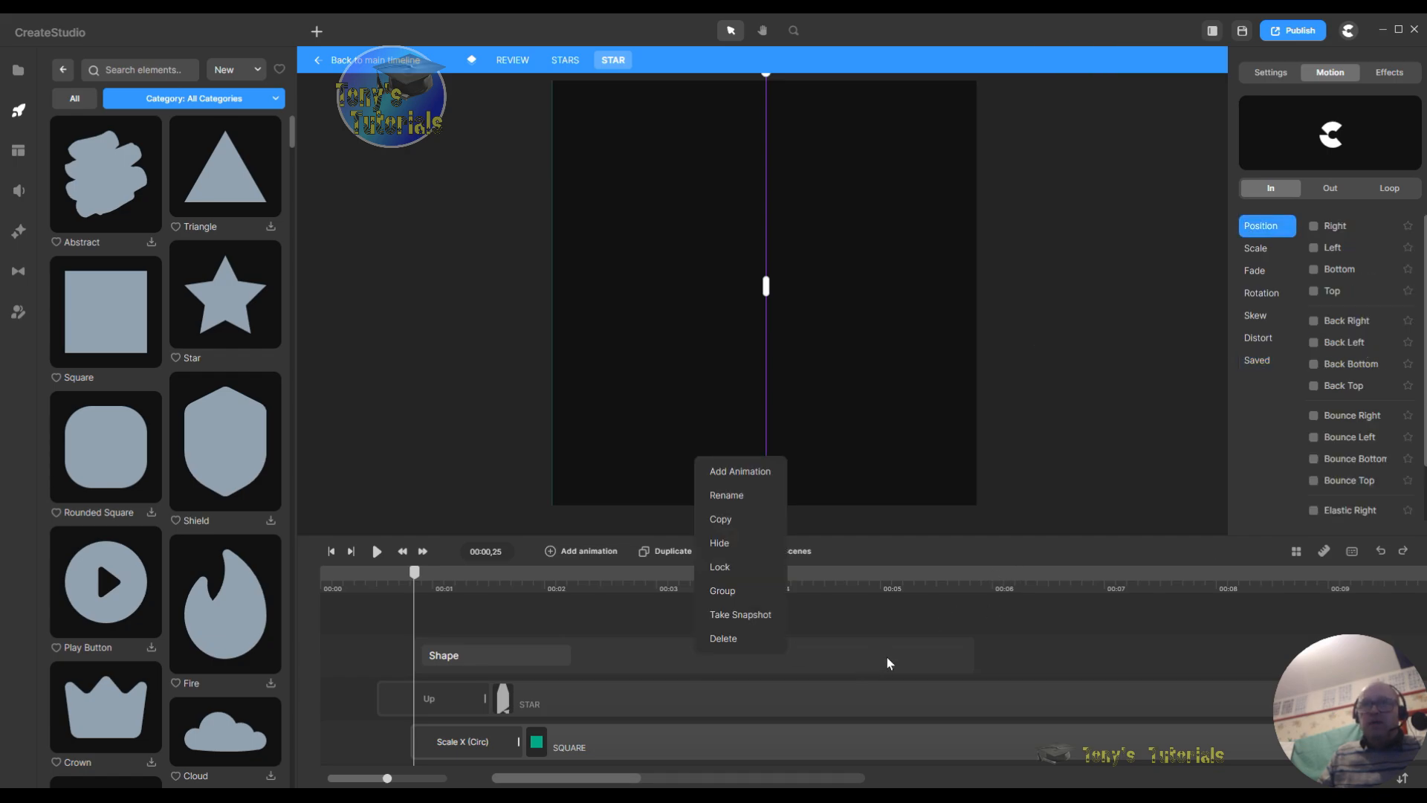
{"action": "left_click", "coordinate": [1028, 617]}
Step: Set the blue square's anchor point to the middle of its left edge
{"action": "left_click", "coordinate": [910, 654]}
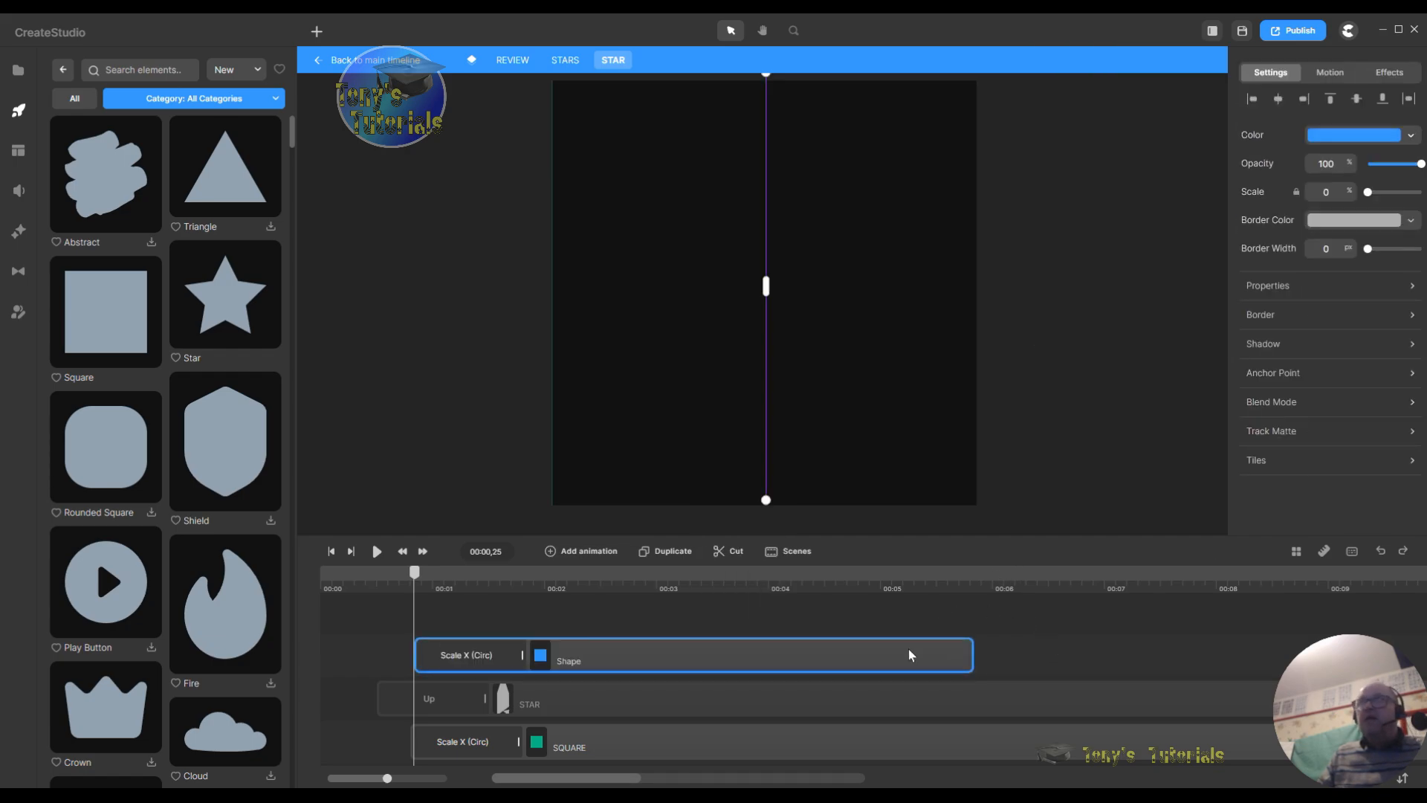
{"action": "left_click", "coordinate": [1289, 287]}
{"action": "left_click", "coordinate": [1273, 373]}
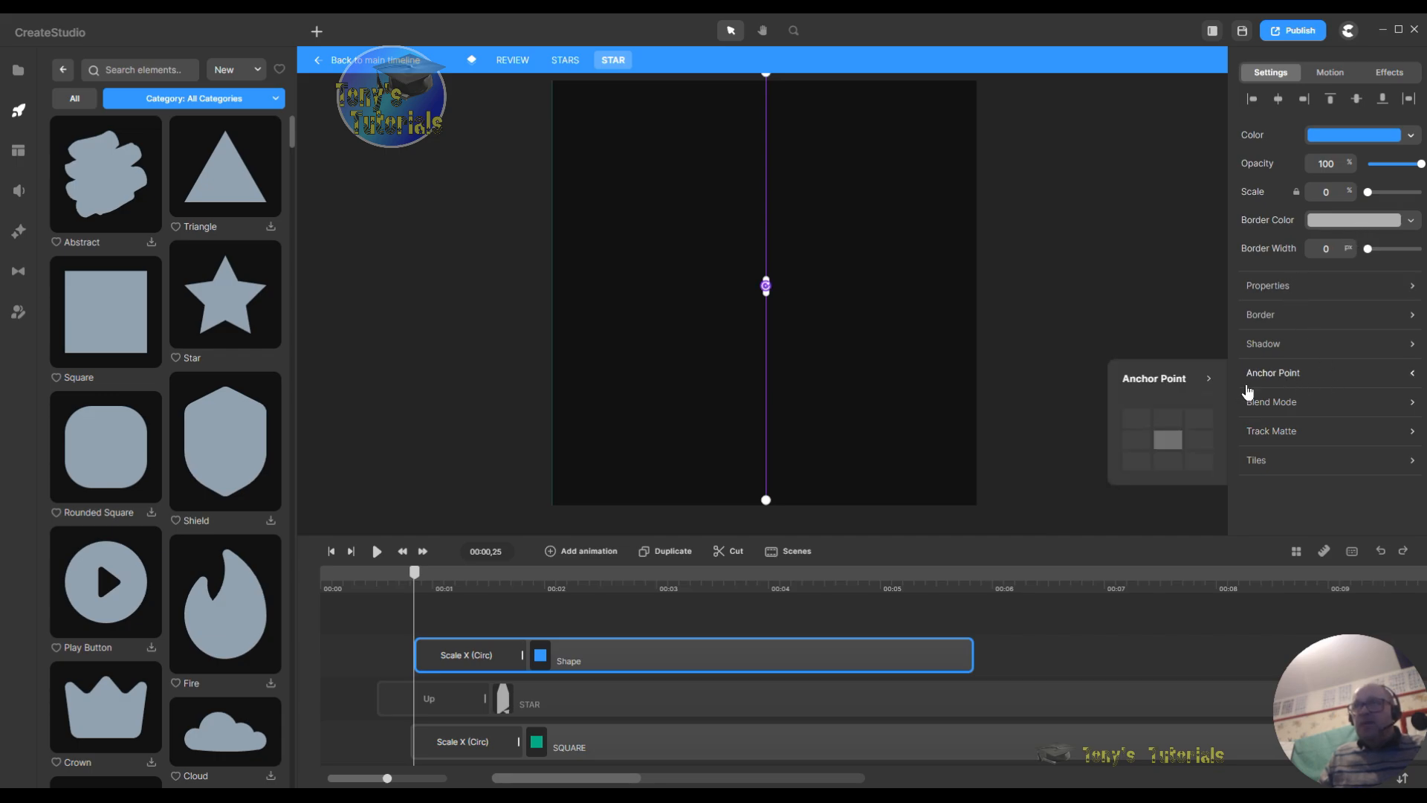
{"action": "left_click", "coordinate": [1137, 442]}
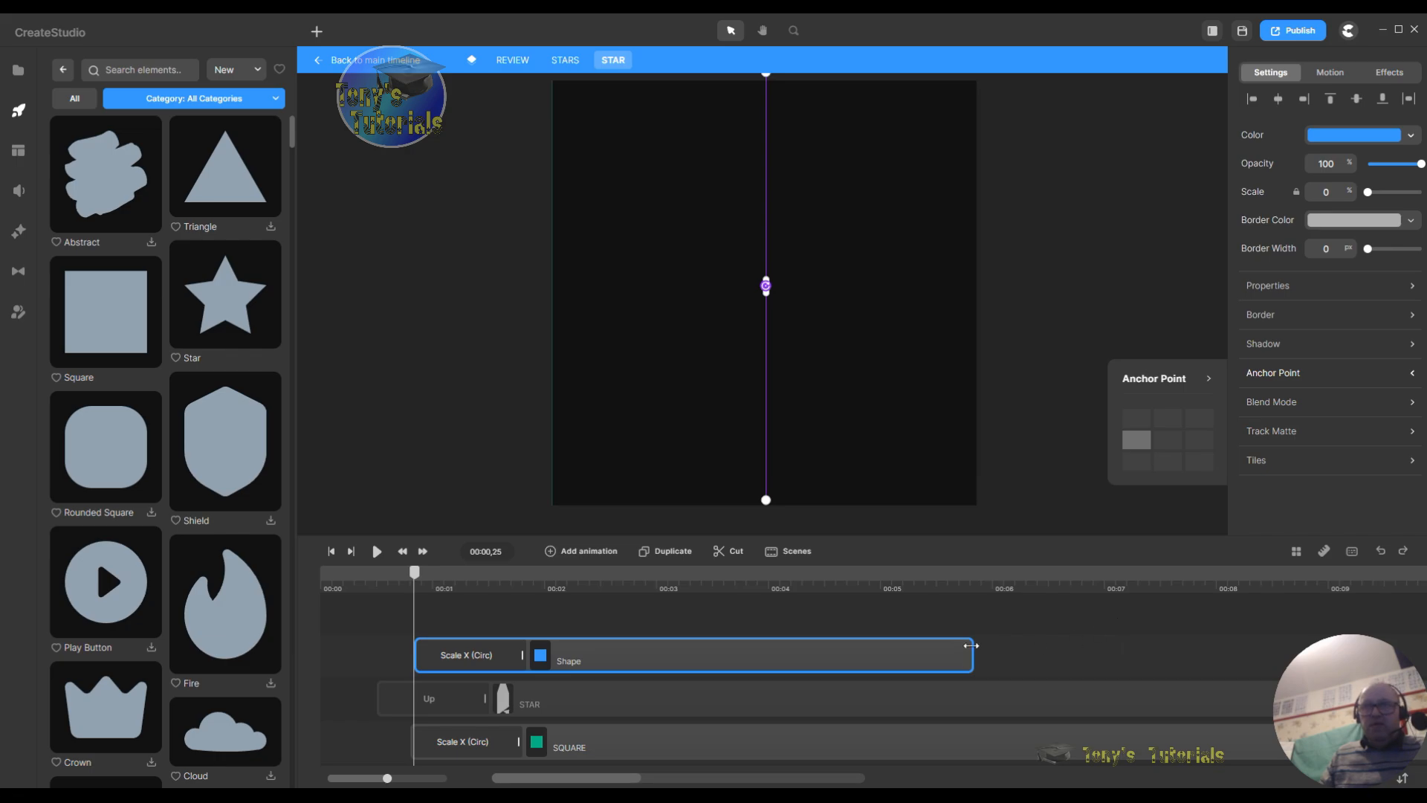
Step: Extend the blue square's clip to about 00:09 and align its start with the green SQUARE clip
{"action": "left_click_drag", "start_coordinate": [971, 646], "coordinate": [1323, 645]}
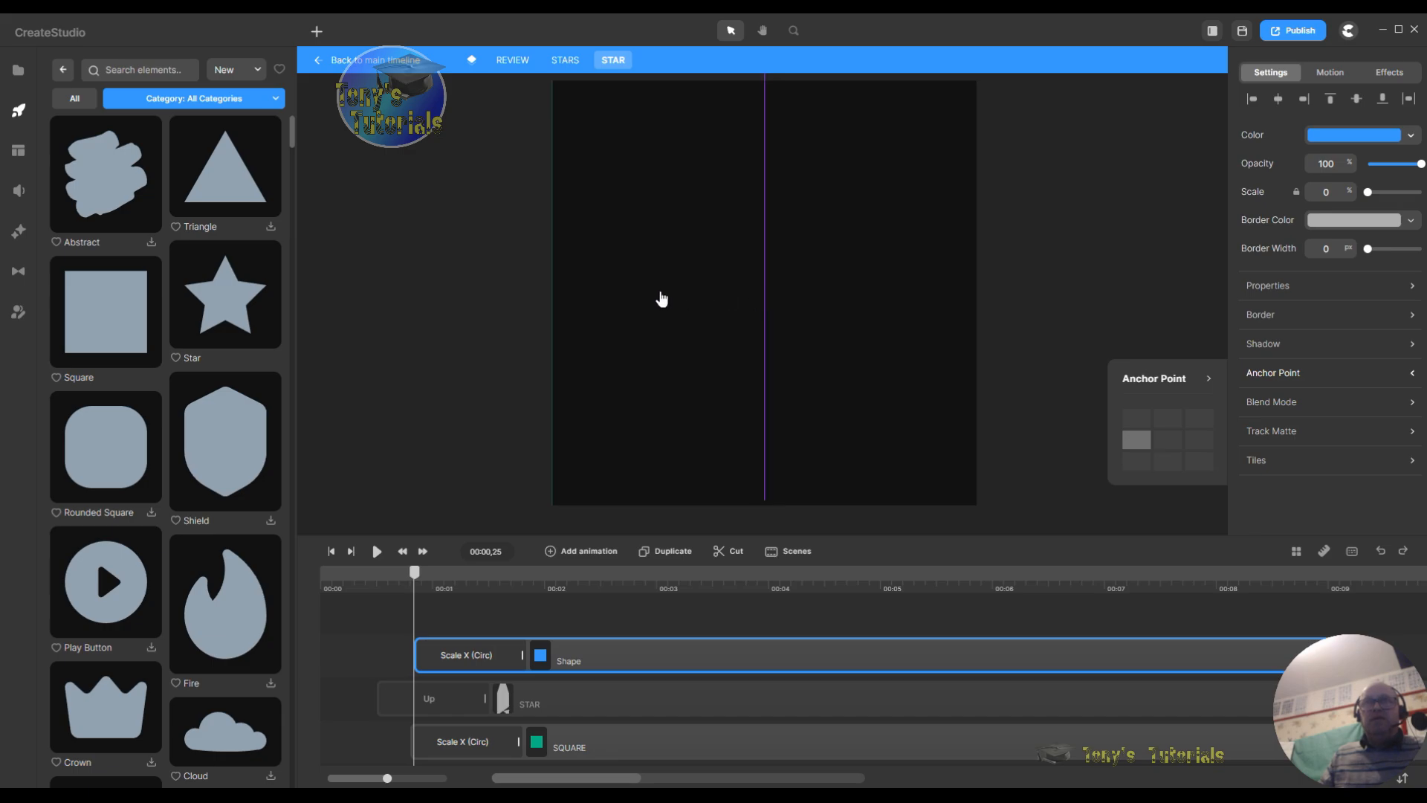
{"action": "left_click_drag", "start_coordinate": [711, 652], "coordinate": [715, 649]}
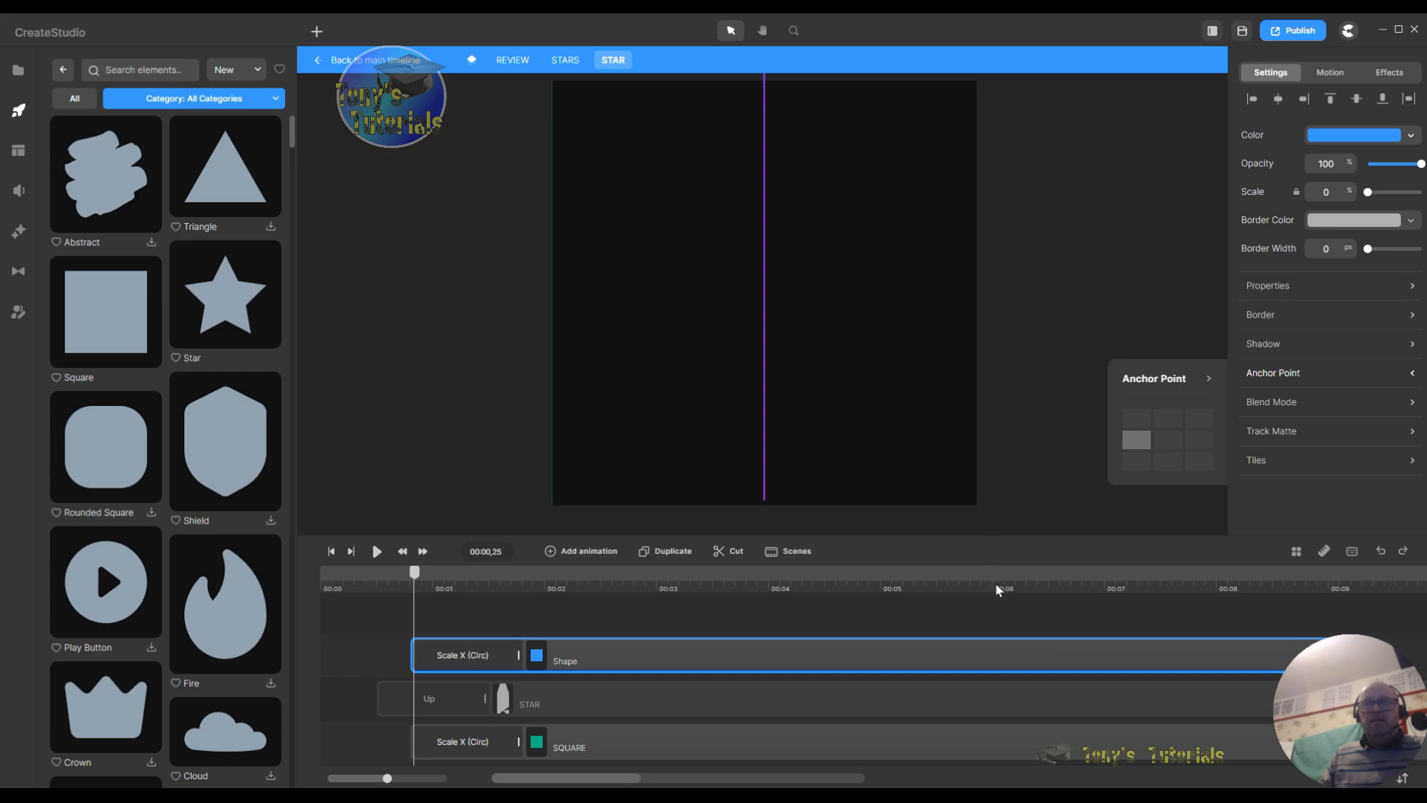
Step: Scrub the timeline back to 00:02,23, checking the blue square's Scale X (Circ) settings and its fit over the green SQUARE
{"action": "left_click", "coordinate": [965, 581]}
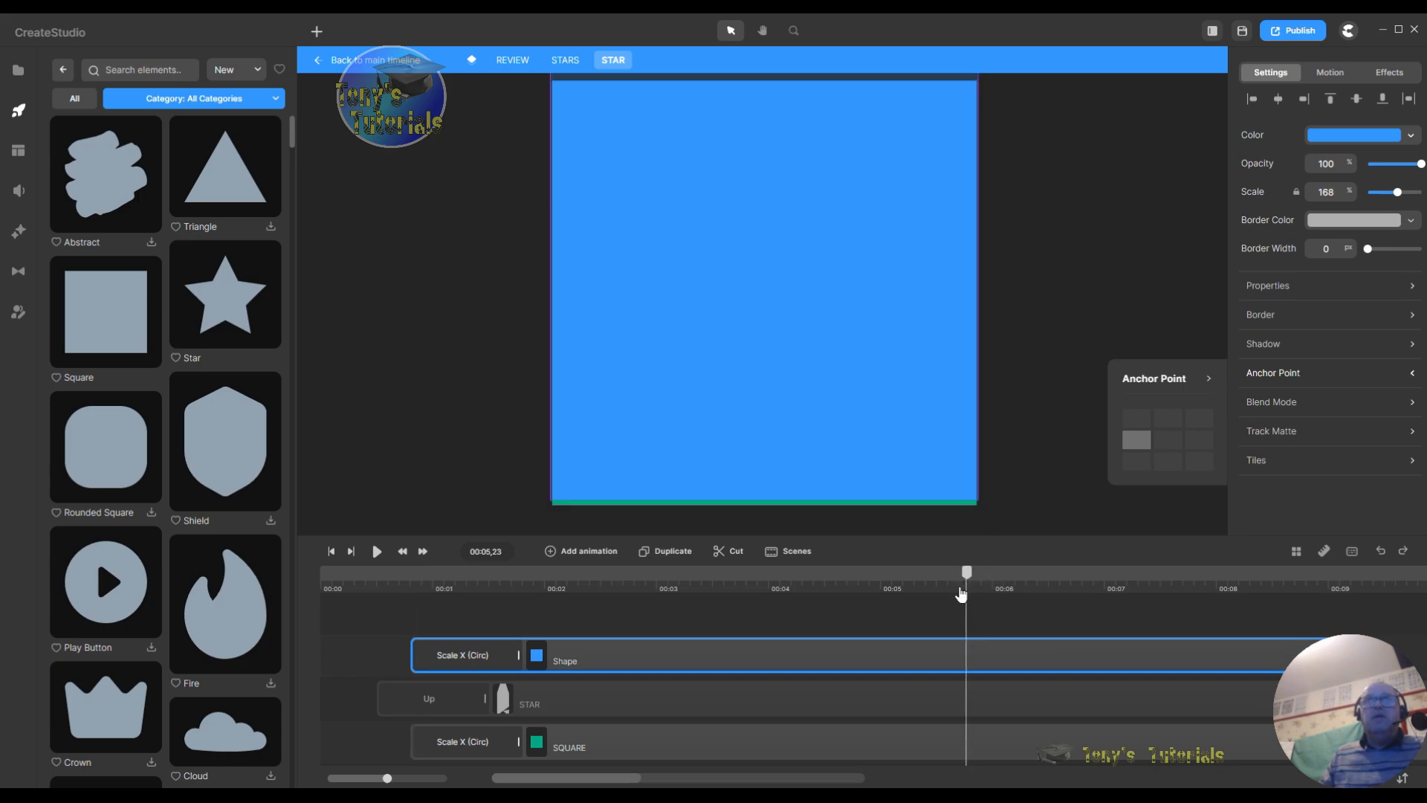
{"action": "left_click_drag", "start_coordinate": [971, 579], "coordinate": [803, 597]}
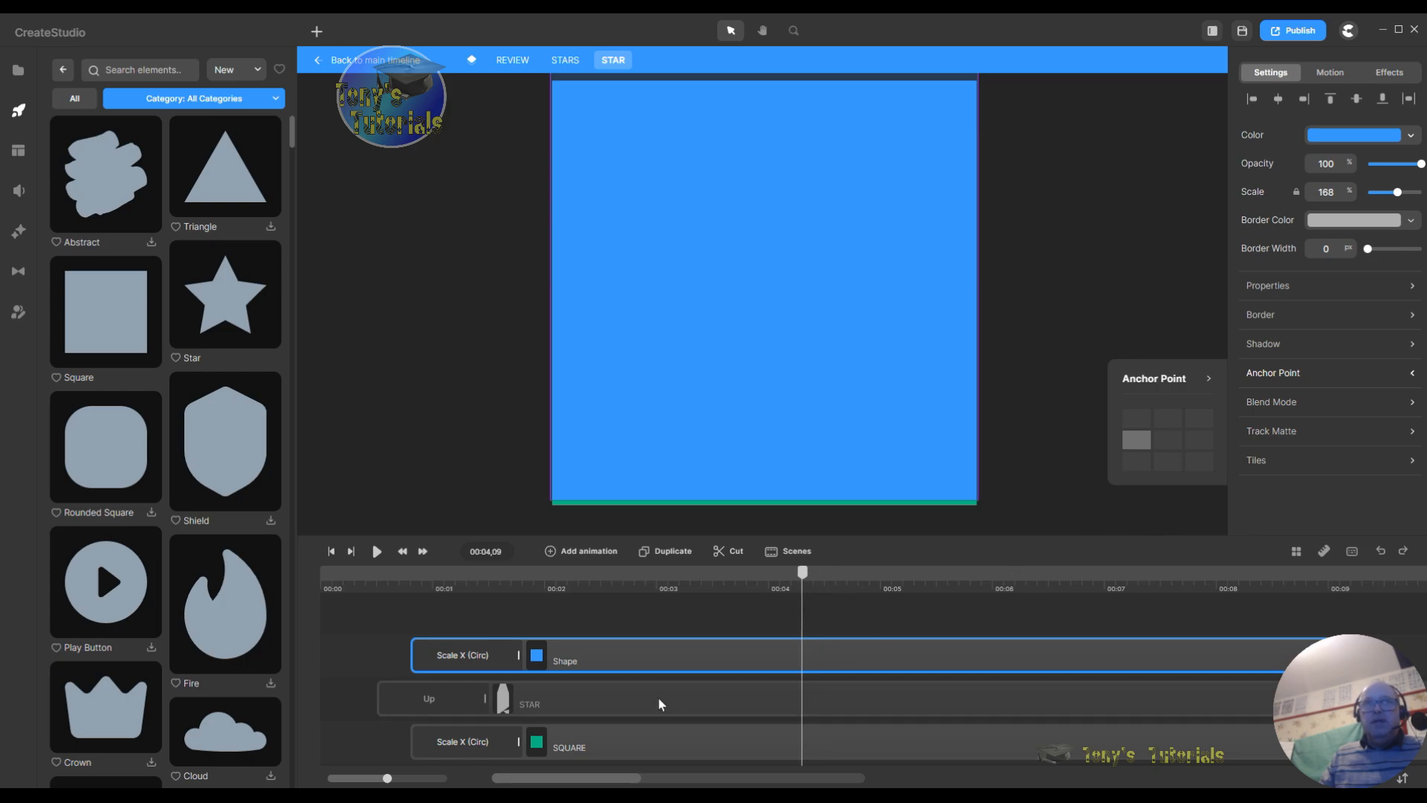
{"action": "left_click", "coordinate": [446, 669]}
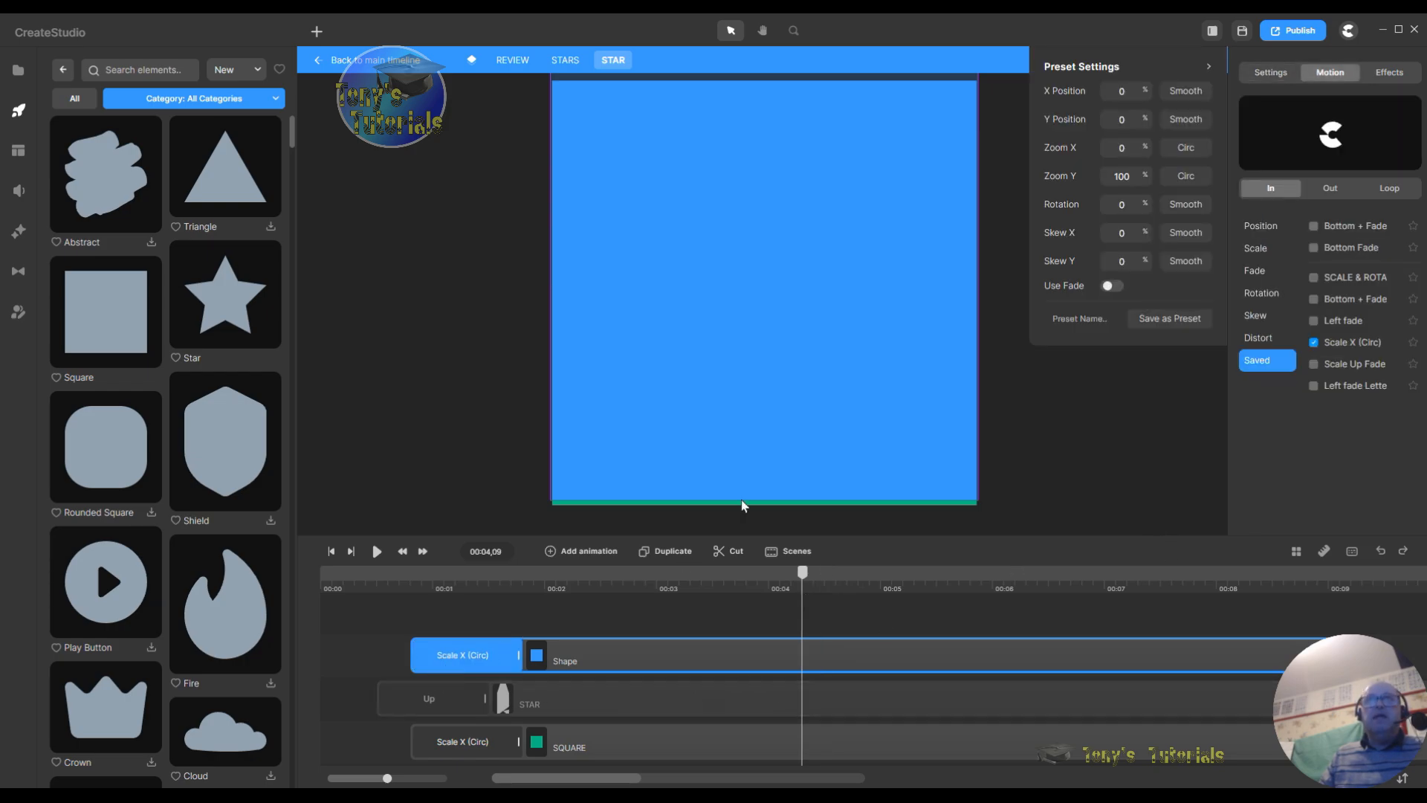
{"action": "left_click", "coordinate": [833, 394]}
{"action": "mouse_move", "coordinate": [834, 398]}
{"action": "left_mouse_down"}
{"action": "mouse_move", "coordinate": [984, 394]}
{"action": "mouse_move", "coordinate": [831, 380]}
{"action": "left_mouse_up"}
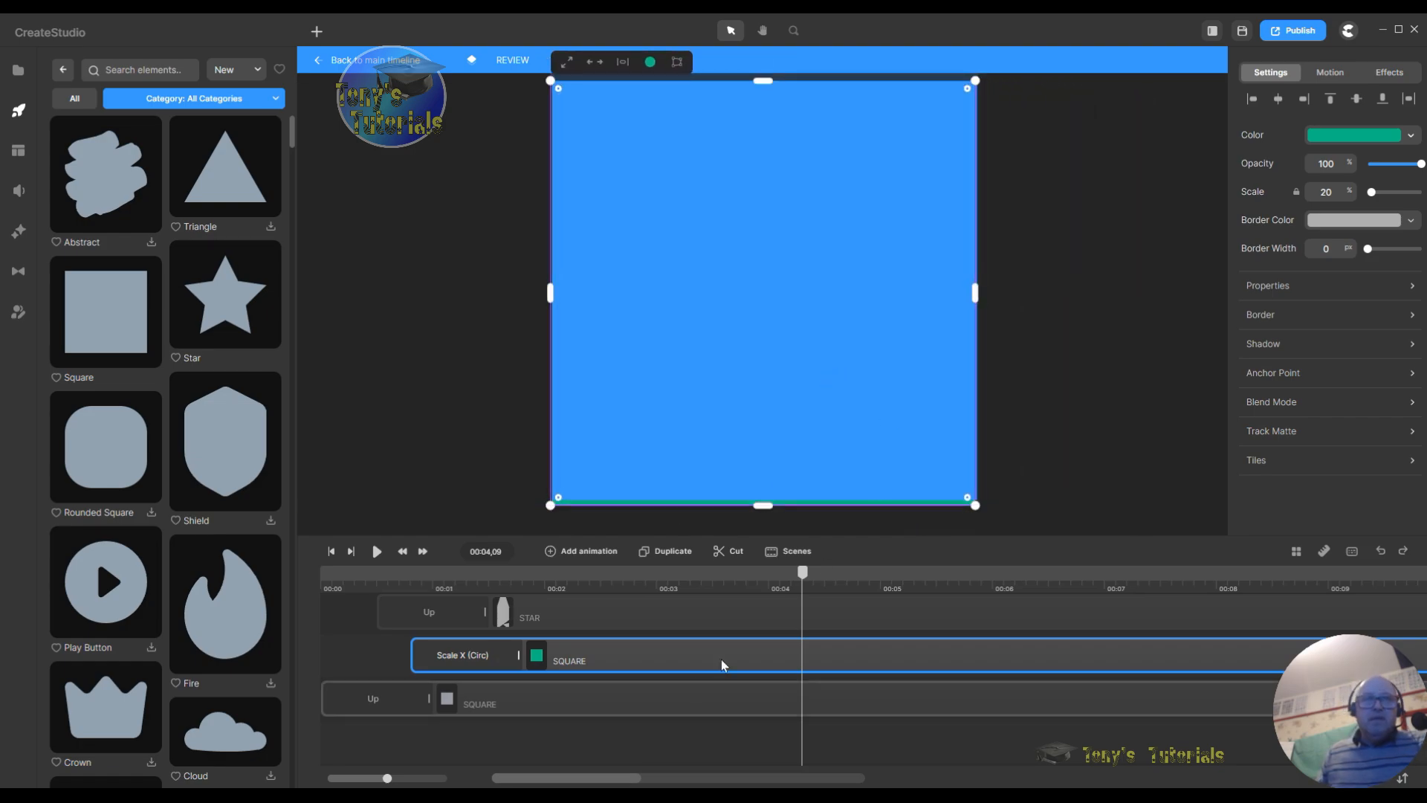
{"action": "left_click_drag", "start_coordinate": [802, 573], "coordinate": [633, 599]}
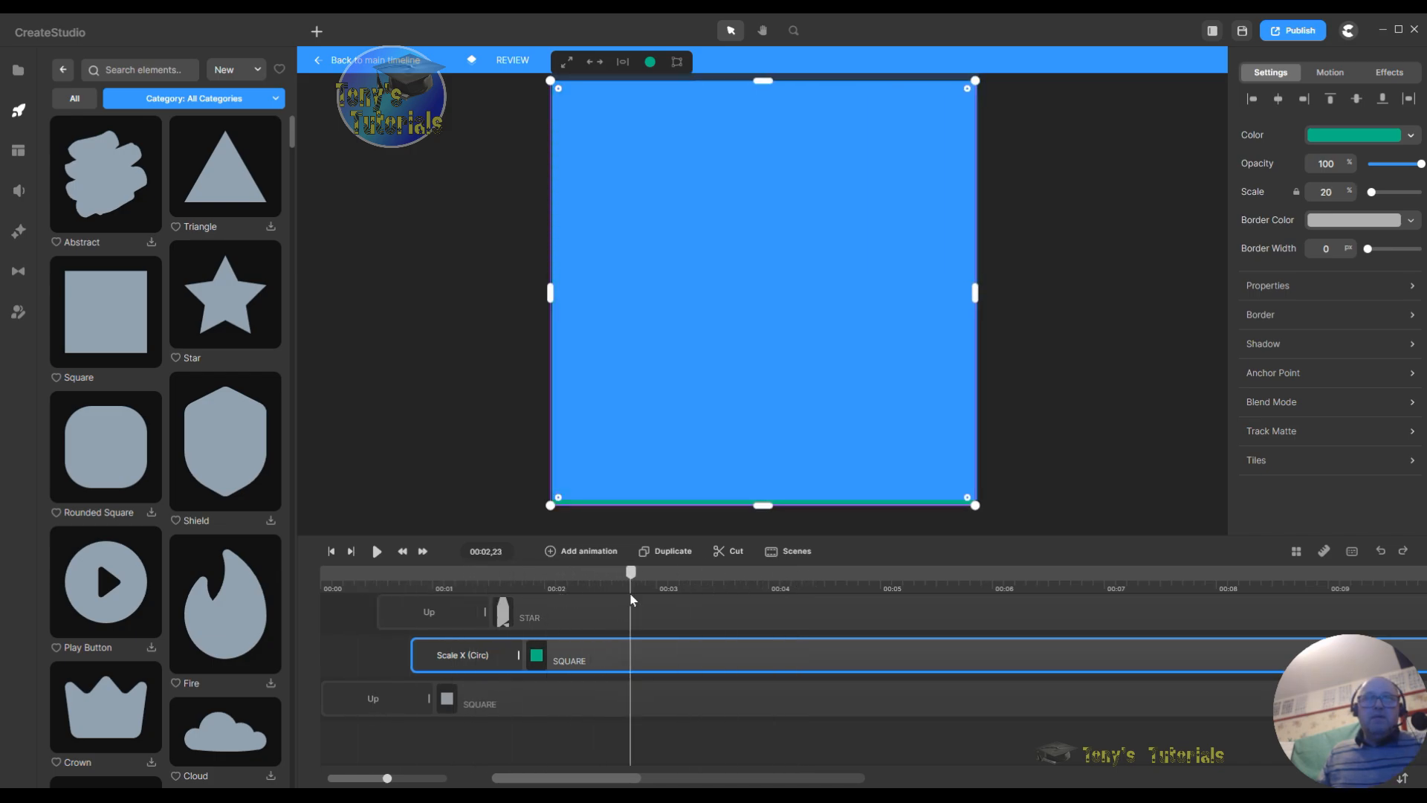
Step: Check the blue square's anchor point and Scale X (Circ) settings, scrubbing the timeline to 00:01,05 and 00:03,22
{"action": "scroll", "coordinate": [896, 632], "scroll_direction": "up", "scroll_amount": 1}
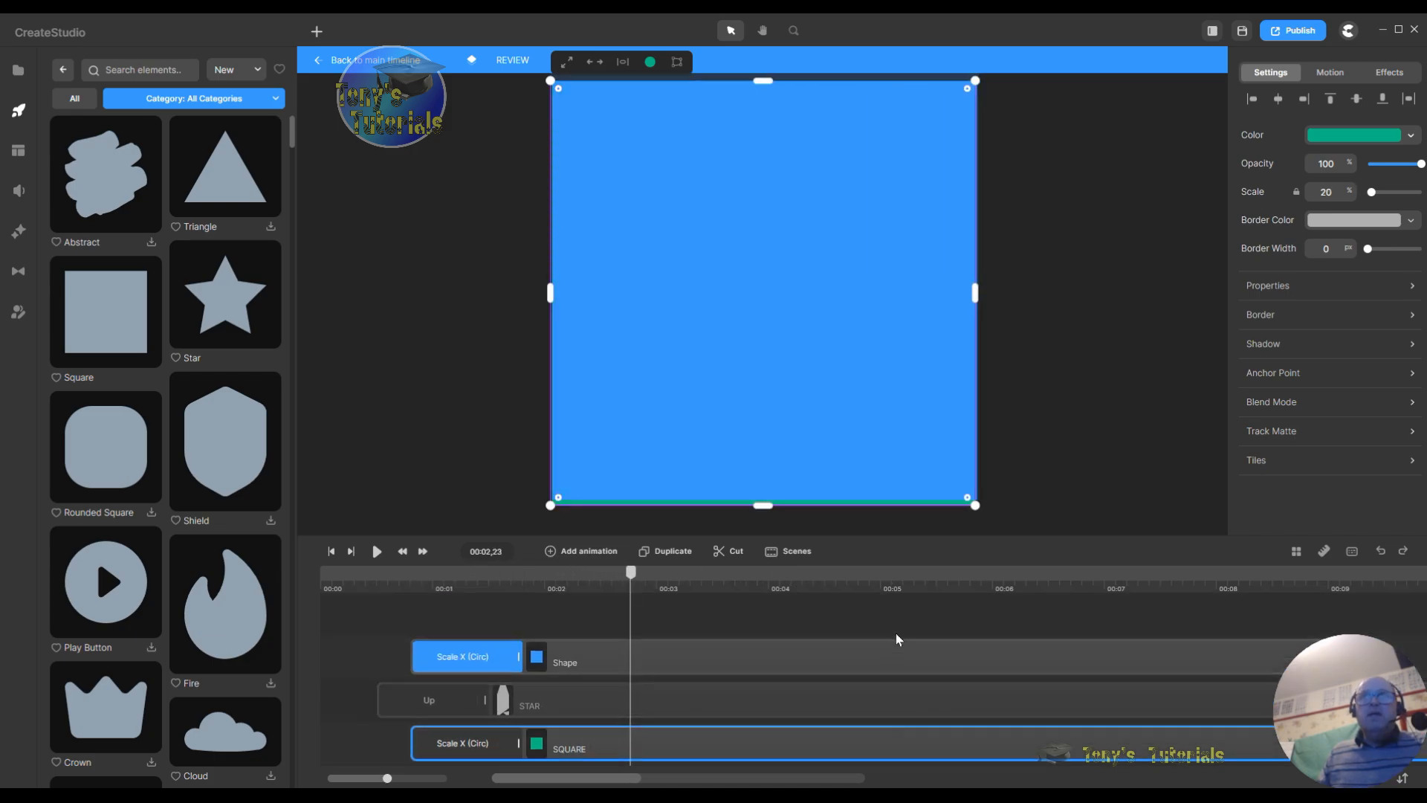
{"action": "left_click", "coordinate": [805, 663]}
{"action": "left_click", "coordinate": [1267, 381]}
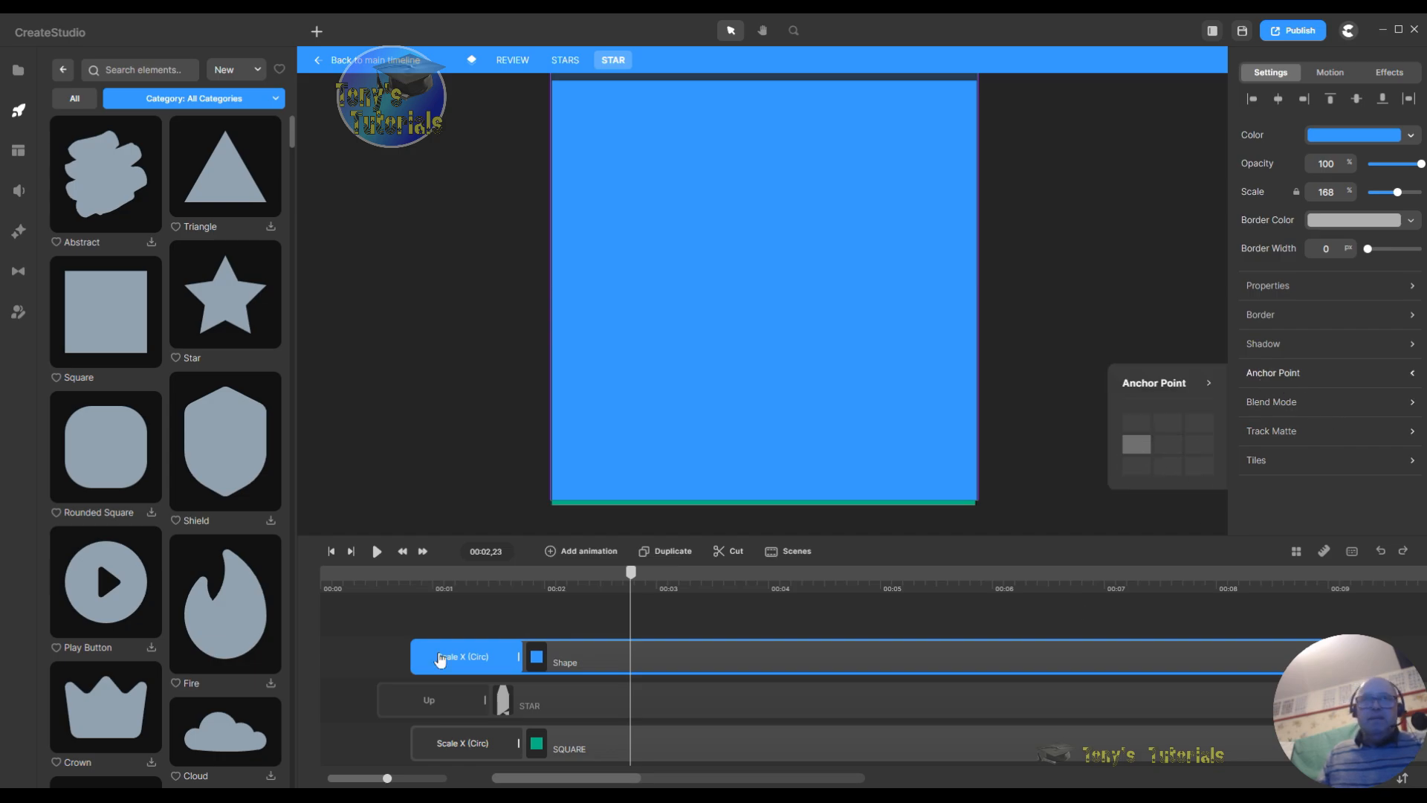
{"action": "left_click_drag", "start_coordinate": [626, 580], "coordinate": [451, 589]}
{"action": "left_click", "coordinate": [486, 669]}
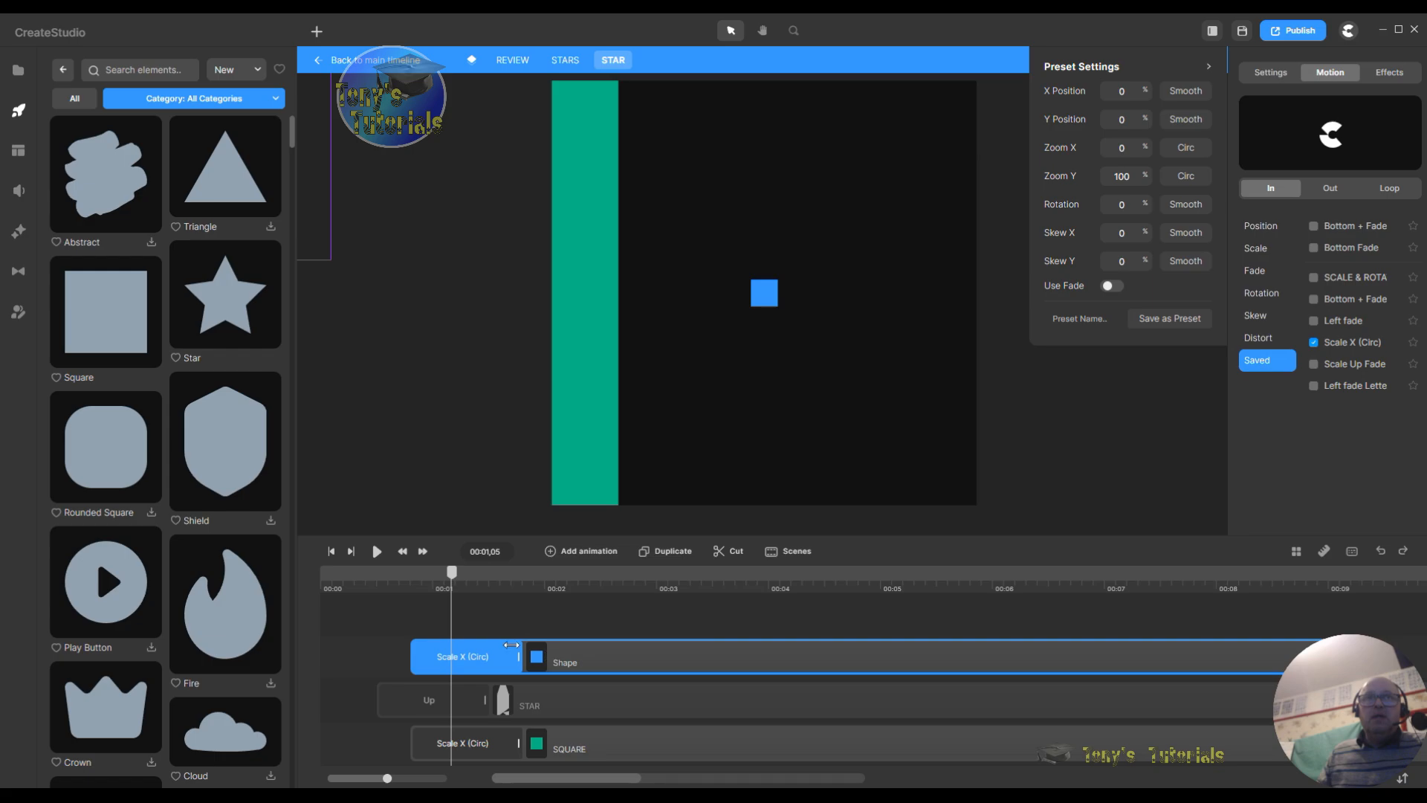
{"action": "left_click_drag", "start_coordinate": [460, 579], "coordinate": [747, 604]}
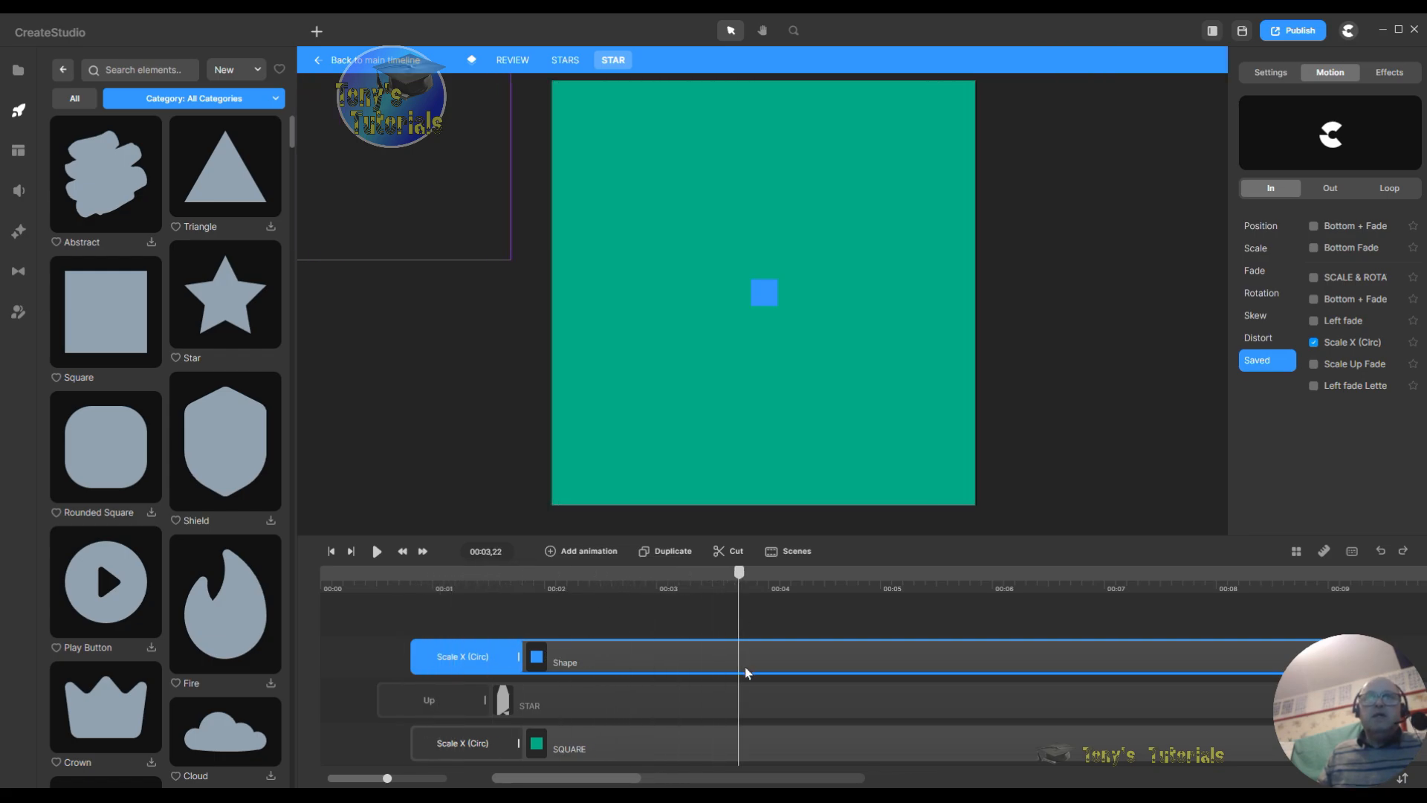
{"action": "left_click", "coordinate": [455, 213]}
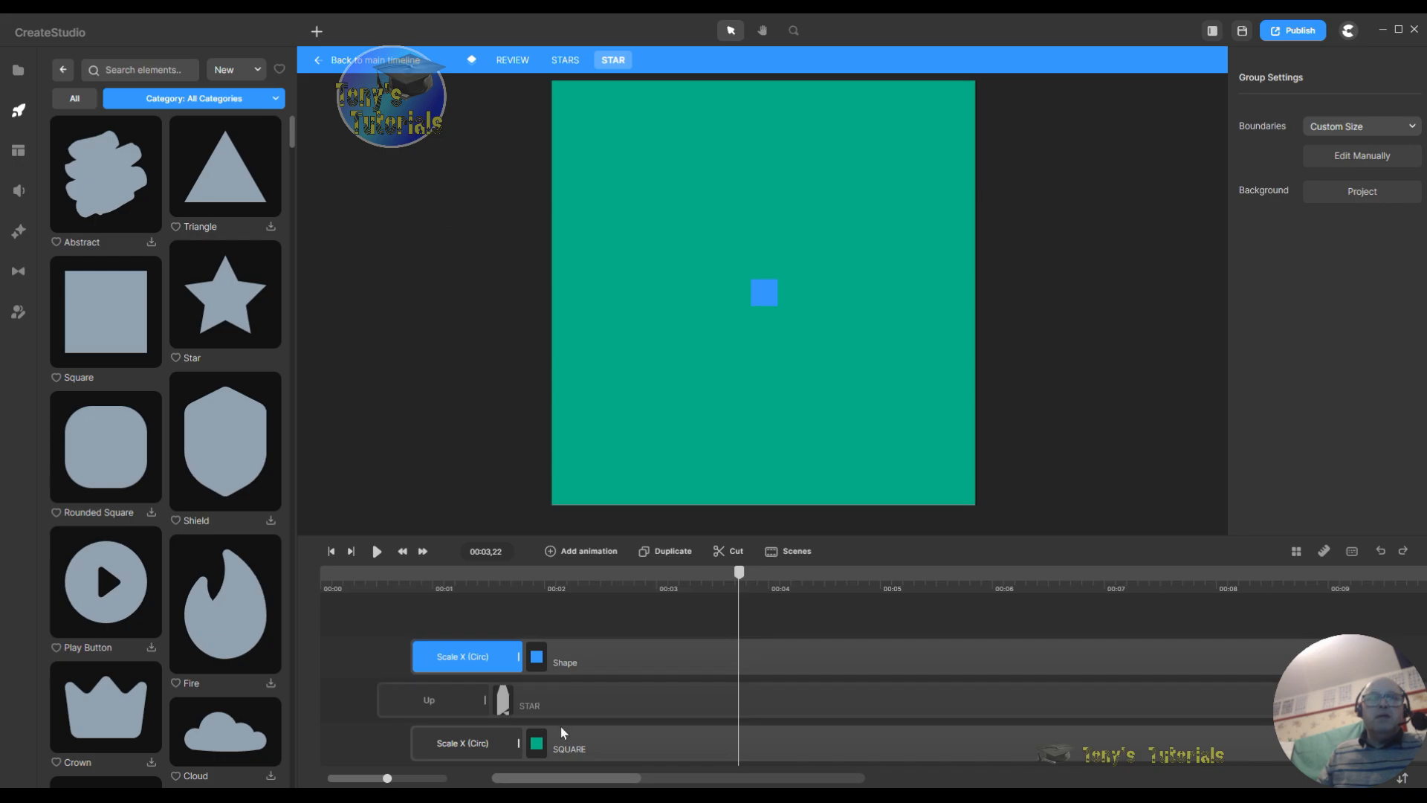
Step: Delete the blue square clip from the STAR group's timeline
{"action": "scroll", "coordinate": [694, 664], "scroll_direction": "down", "scroll_amount": 2}
{"action": "scroll", "coordinate": [702, 662], "scroll_direction": "up", "scroll_amount": 2}
{"action": "left_click", "coordinate": [727, 659]}
{"action": "right_click", "coordinate": [796, 653]}
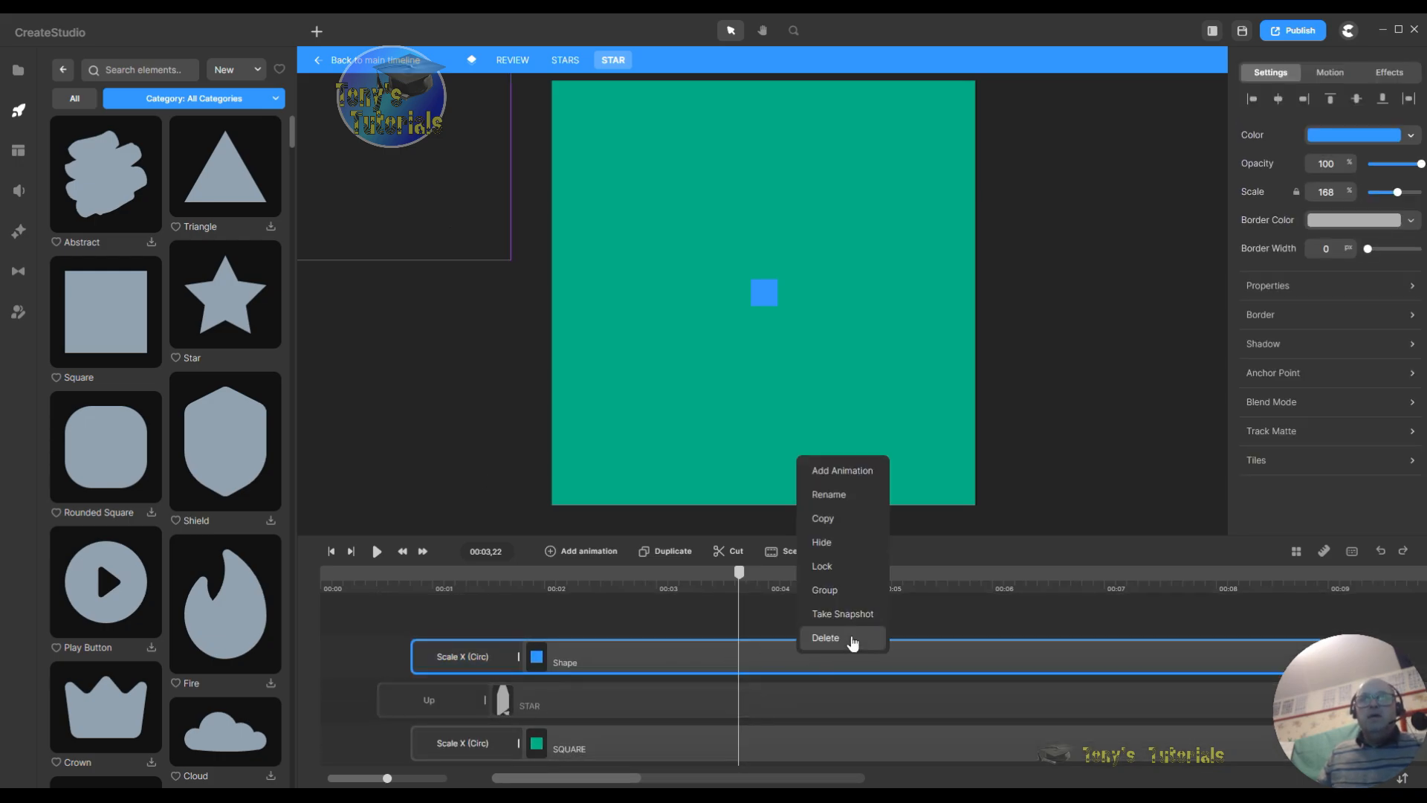
{"action": "left_click", "coordinate": [852, 641]}
Step: Move the playhead to 00:00,25 and add a new blue square at the centre of the canvas
{"action": "left_click_drag", "start_coordinate": [739, 582], "coordinate": [302, 560]}
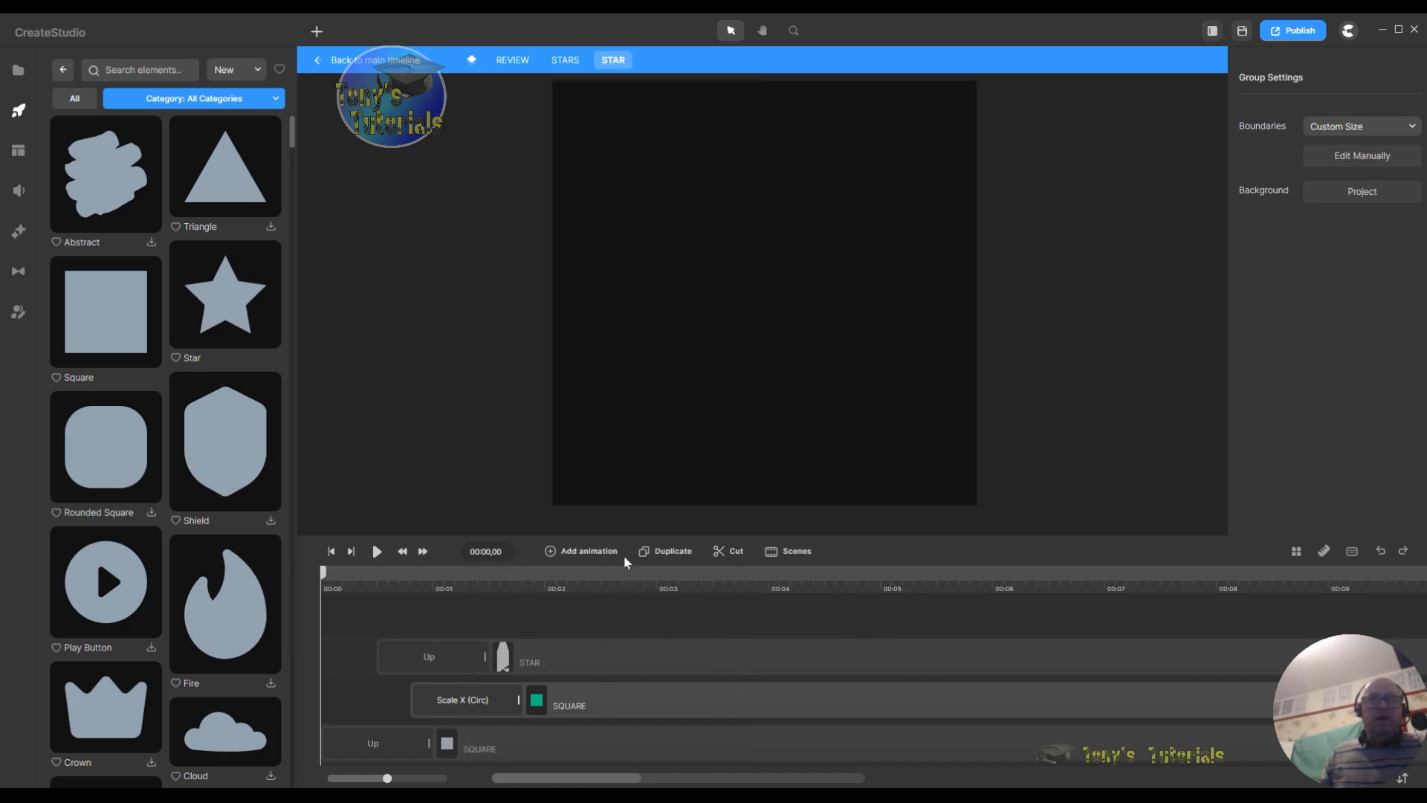
{"action": "left_click_drag", "start_coordinate": [325, 581], "coordinate": [415, 599]}
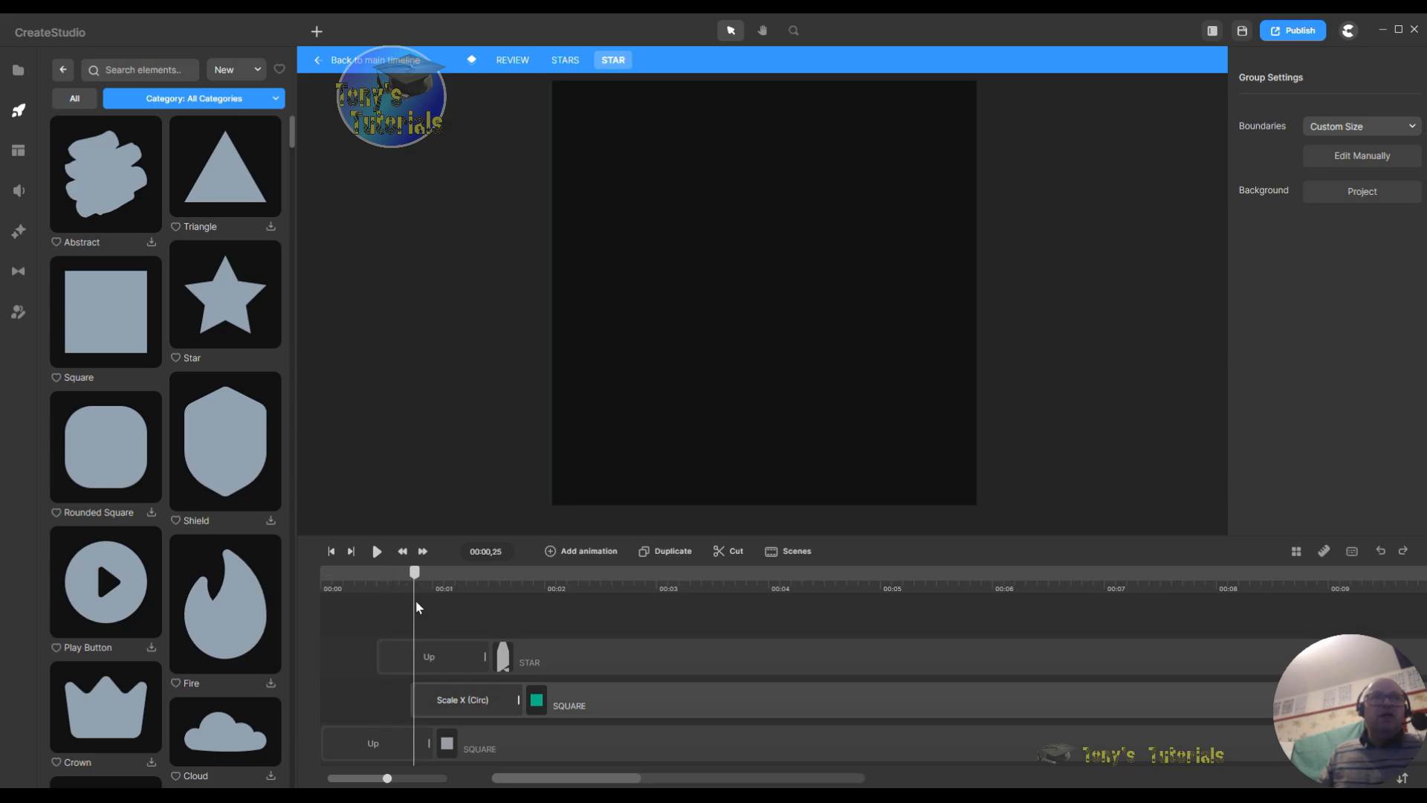
{"action": "left_click_drag", "start_coordinate": [726, 306], "coordinate": [726, 311]}
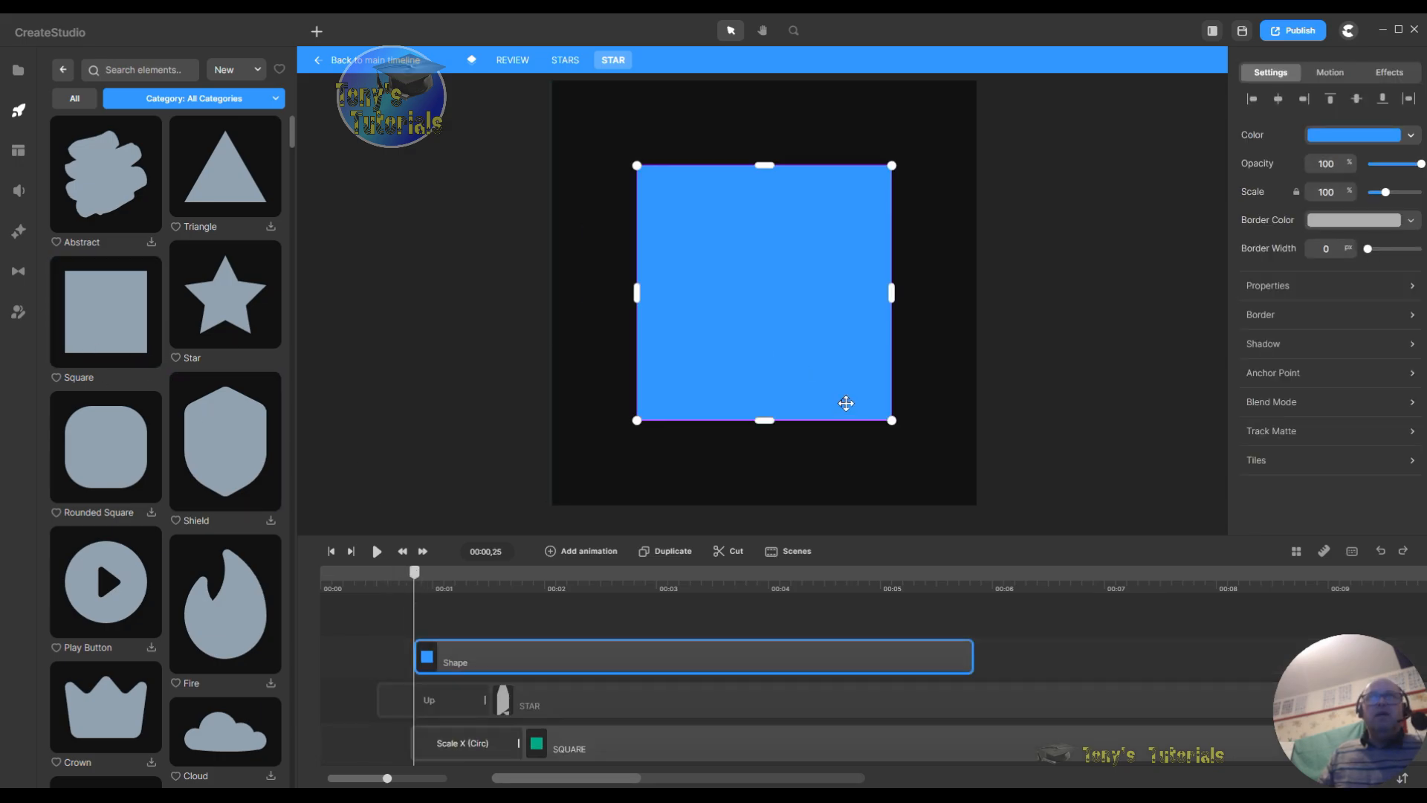
Step: Enlarge the new blue square to about 167% to cover the canvas and align its clip start with the green SQUARE clip
{"action": "left_click_drag", "start_coordinate": [818, 360], "coordinate": [741, 283]}
{"action": "left_click_drag", "start_coordinate": [807, 332], "coordinate": [957, 518]}
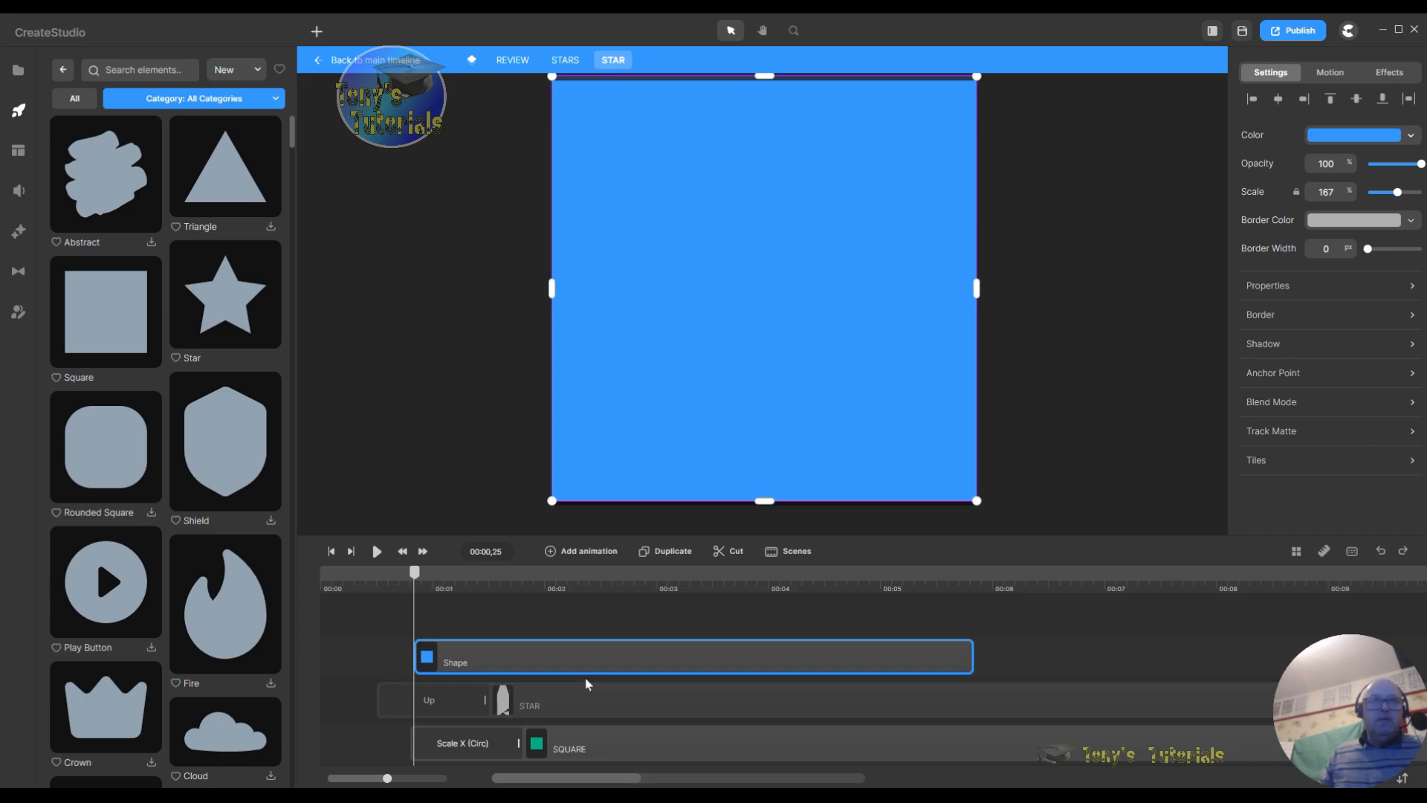
{"action": "left_click_drag", "start_coordinate": [571, 661], "coordinate": [568, 661]}
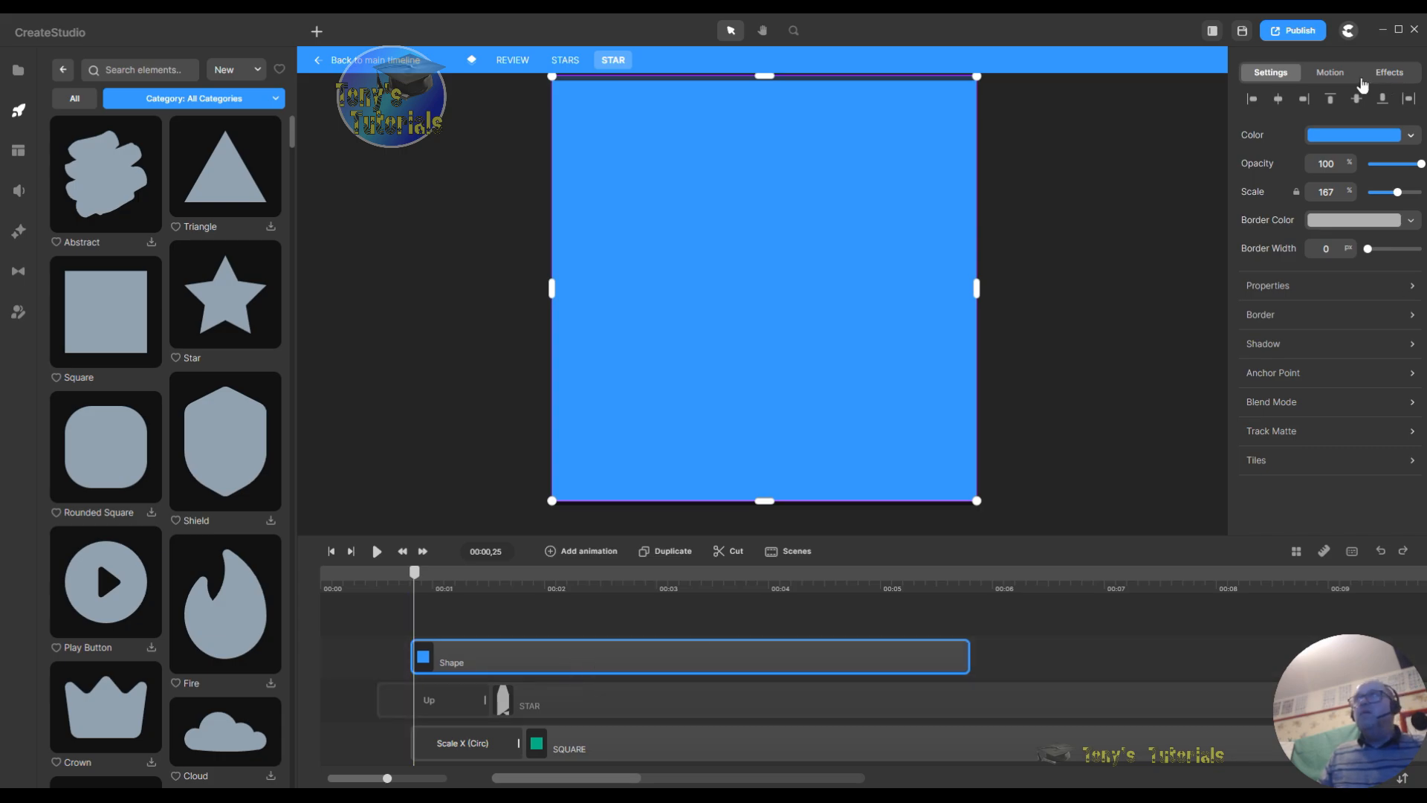
Step: Give the new blue square the saved Scale X (Circ) entrance animation
{"action": "left_click", "coordinate": [1329, 77]}
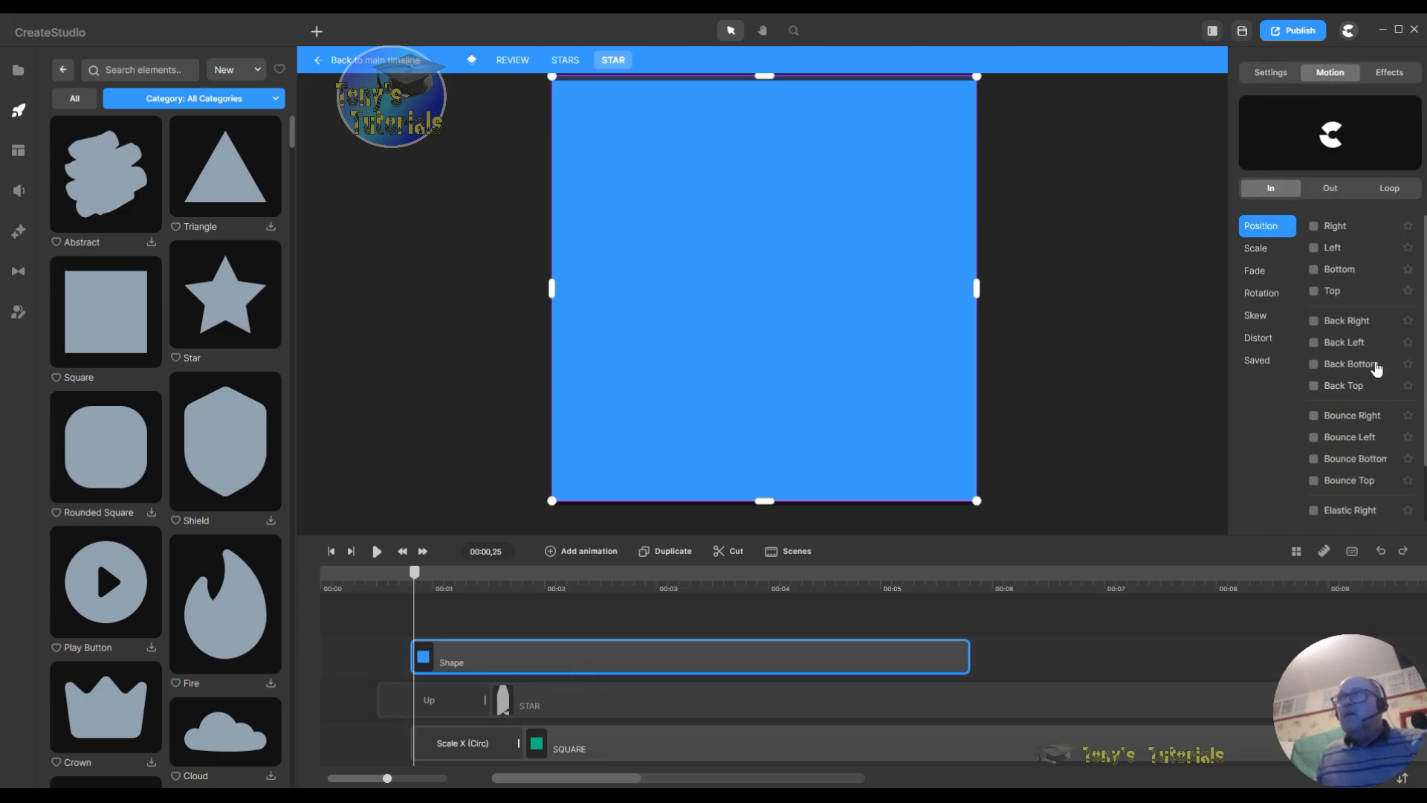
{"action": "left_click", "coordinate": [1258, 360]}
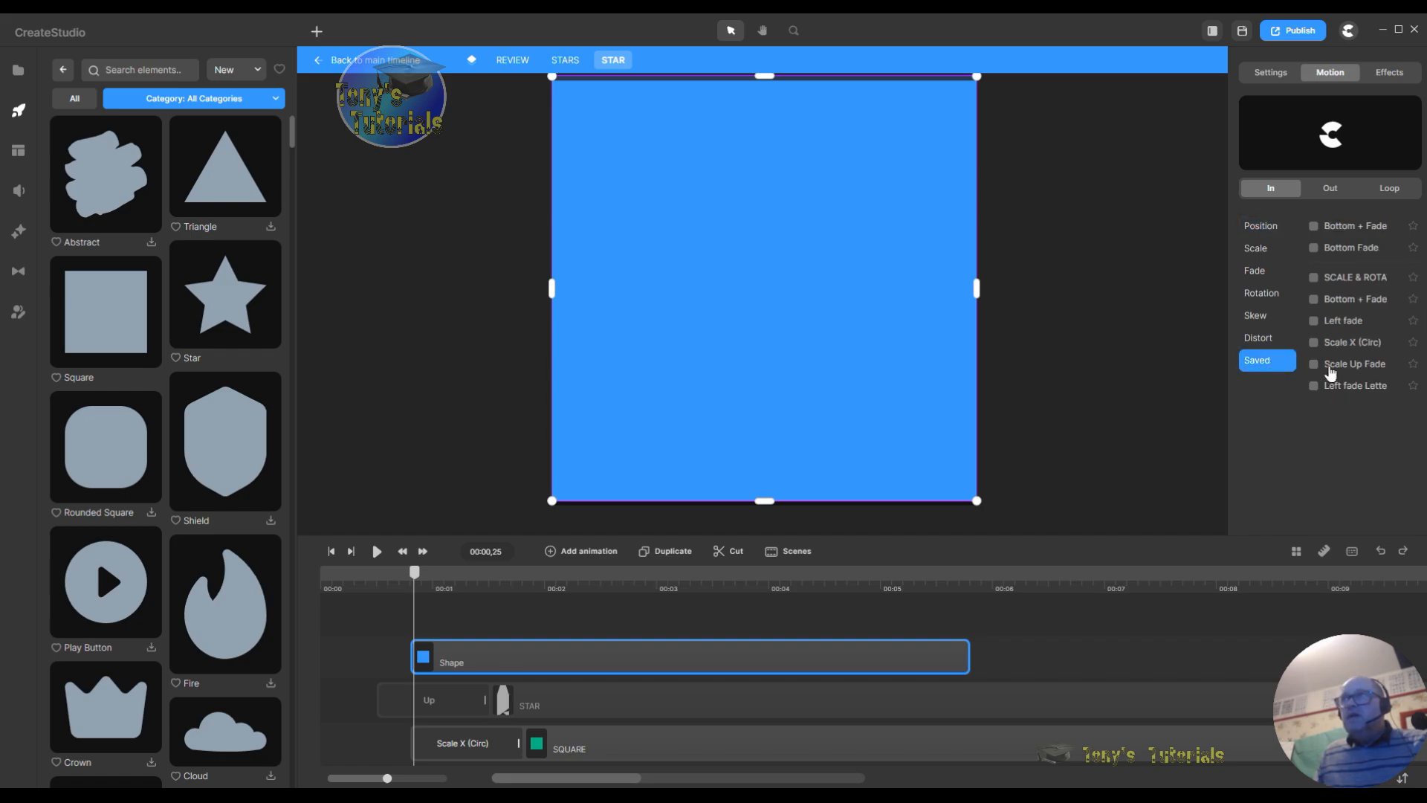
{"action": "left_click", "coordinate": [1317, 343]}
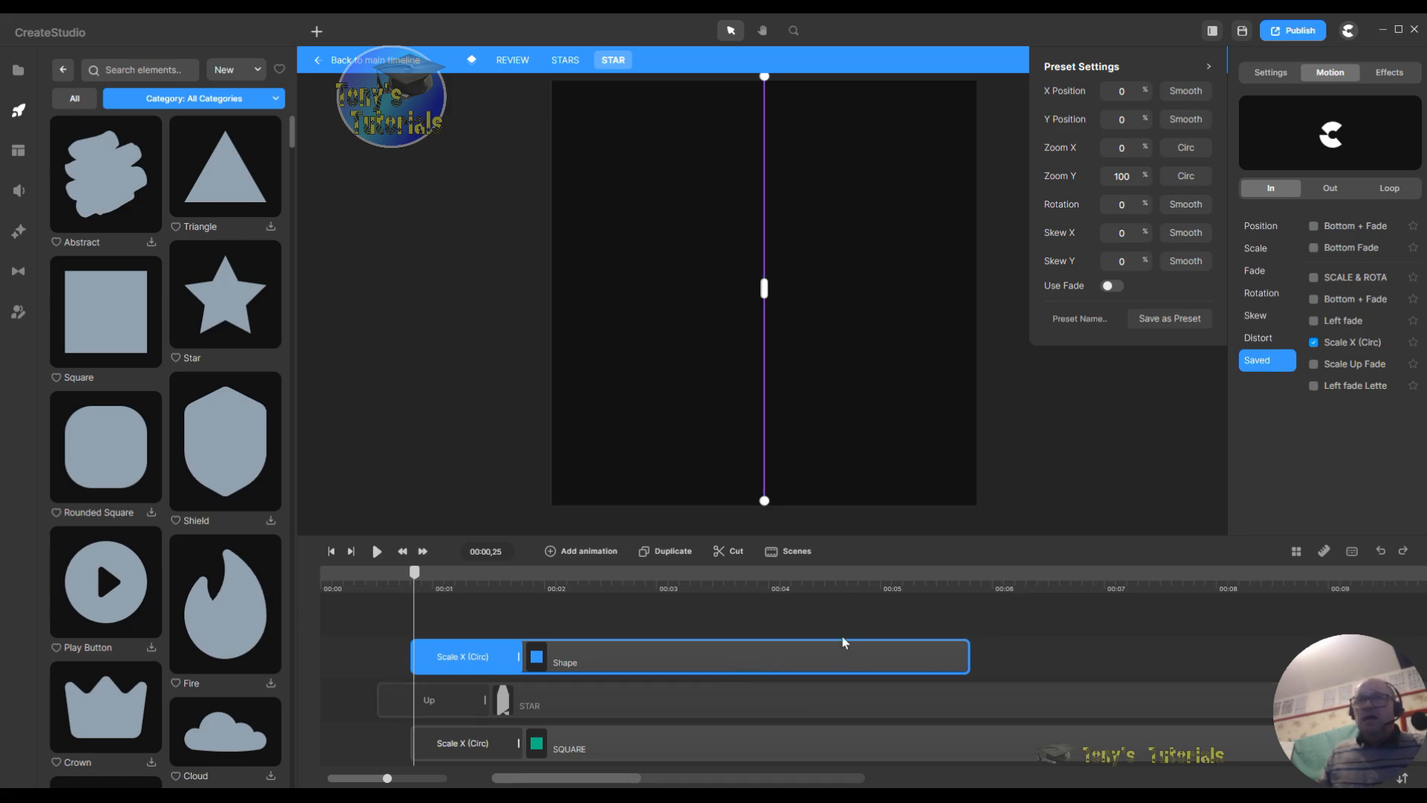
Step: Move the new blue square's anchor point to the middle of its left edge
{"action": "left_click", "coordinate": [855, 657]}
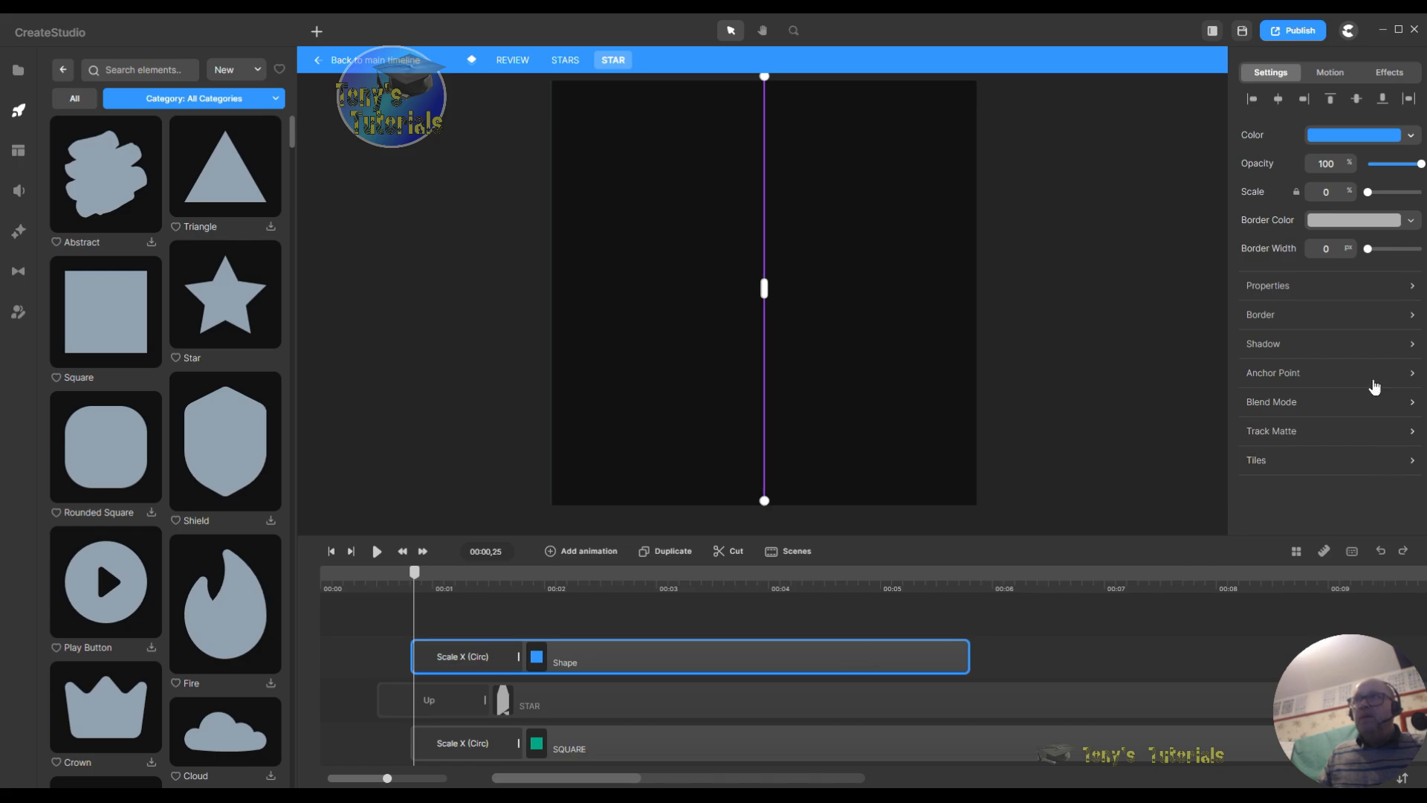
{"action": "left_click", "coordinate": [1268, 288]}
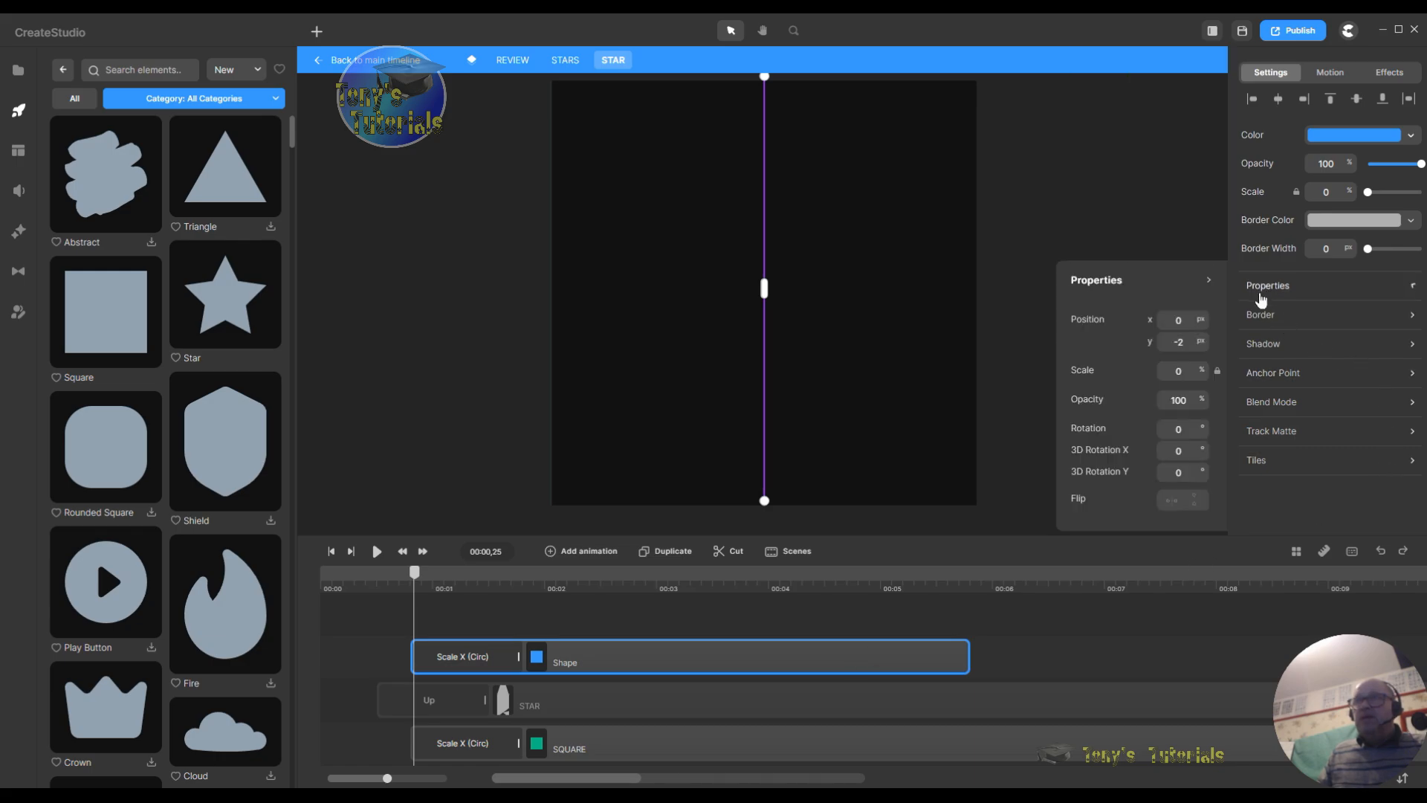
{"action": "left_click", "coordinate": [1262, 379]}
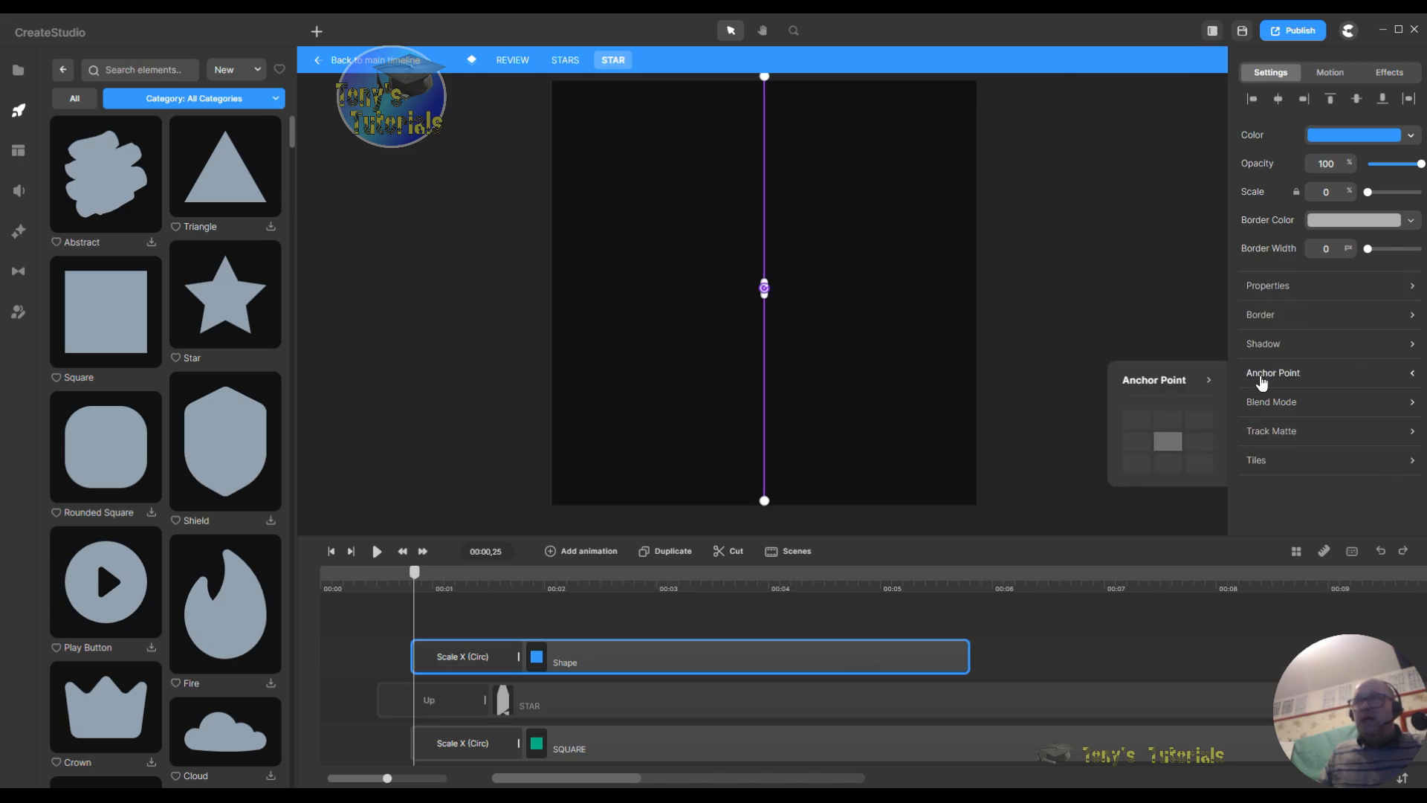
{"action": "left_click", "coordinate": [1129, 443]}
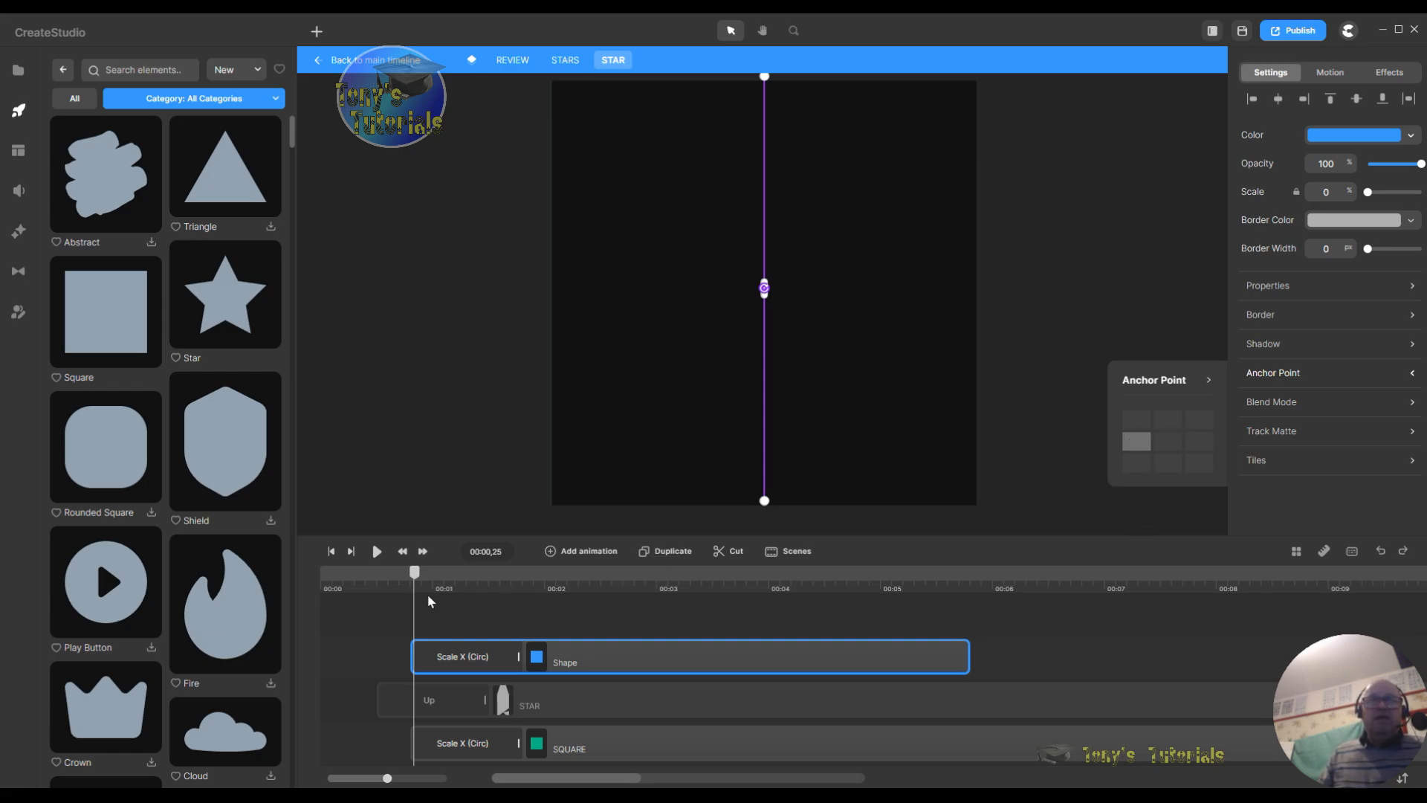
{"action": "mouse_move", "coordinate": [414, 574]}
{"action": "left_mouse_down"}
{"action": "mouse_move", "coordinate": [679, 595]}
{"action": "mouse_move", "coordinate": [414, 592]}
{"action": "left_mouse_up"}
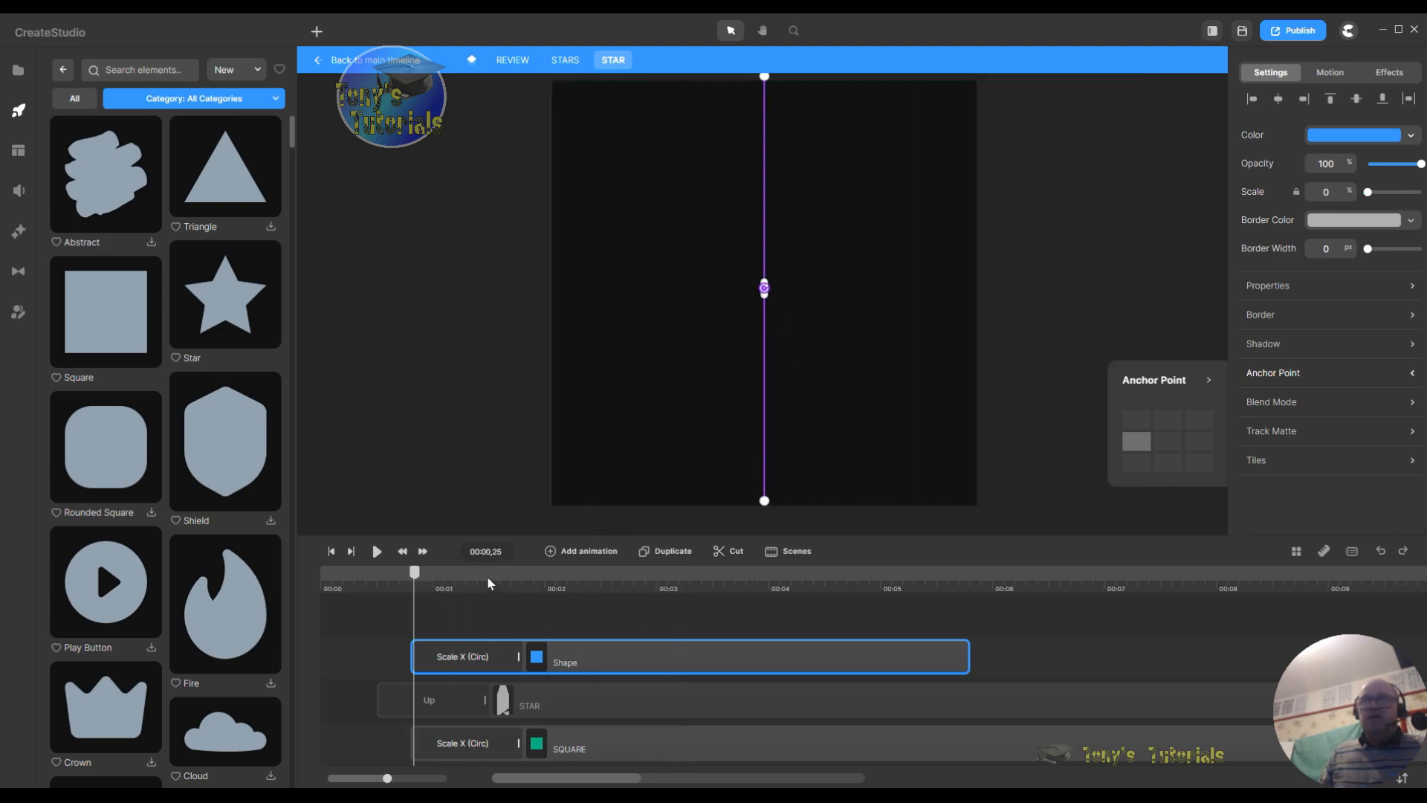
Step: Inspect the green SQUARE's Scale X (Circ) preset settings and its position properties for comparison with the blue square
{"action": "left_click", "coordinate": [461, 743]}
{"action": "scroll", "coordinate": [462, 741], "scroll_direction": "down", "scroll_amount": 2}
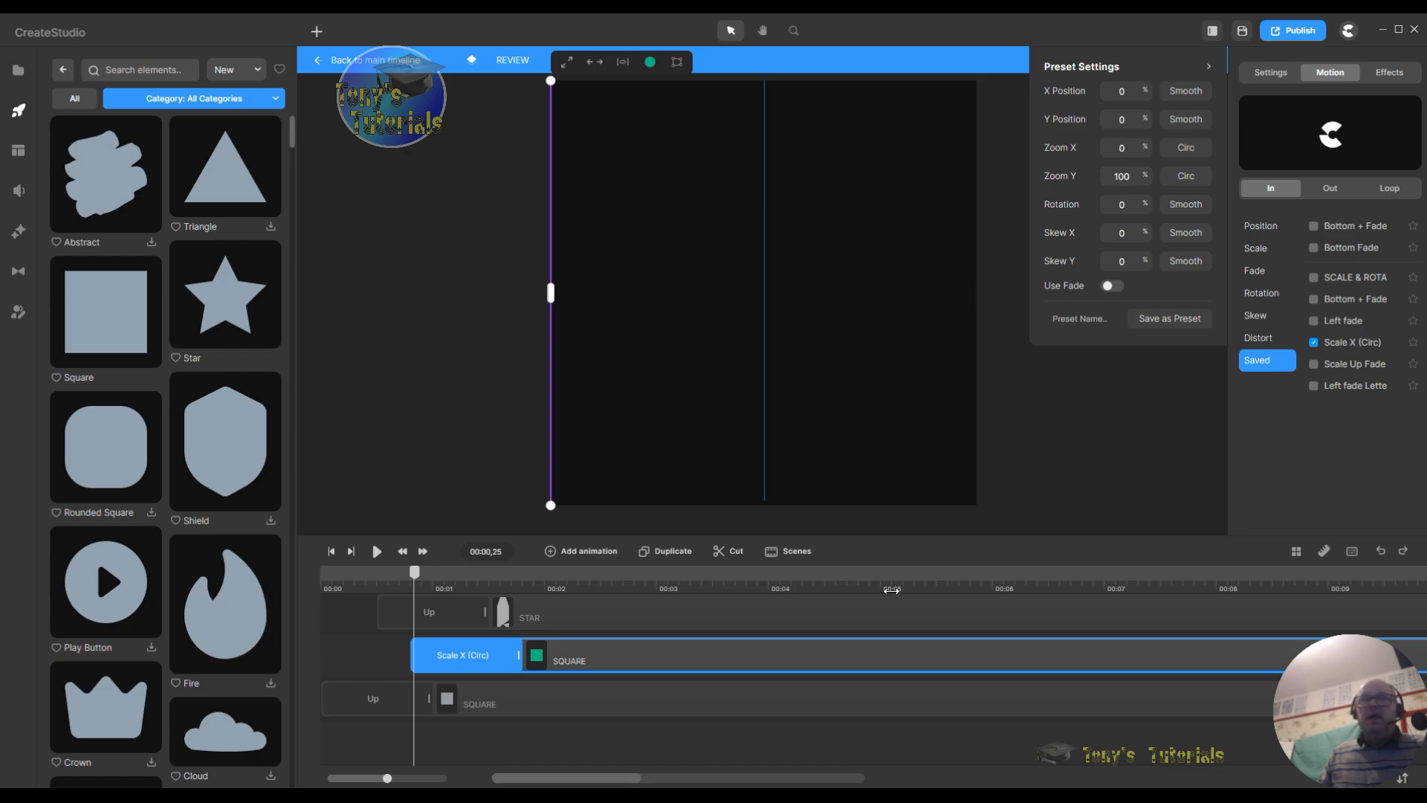
{"action": "double_click", "coordinate": [647, 665]}
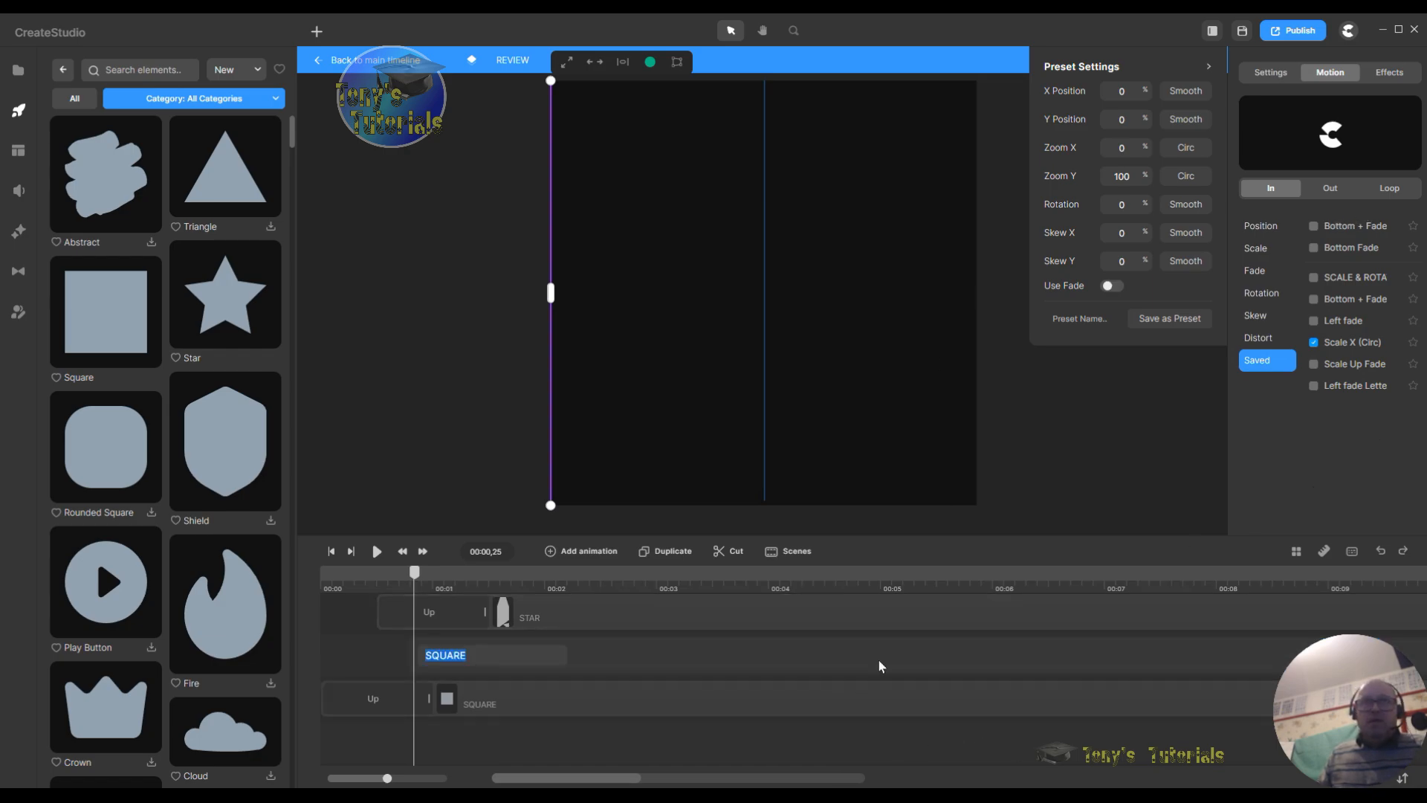
{"action": "scroll", "coordinate": [840, 654], "scroll_direction": "up", "scroll_amount": 2}
{"action": "scroll", "coordinate": [839, 690], "scroll_direction": "down", "scroll_amount": 3}
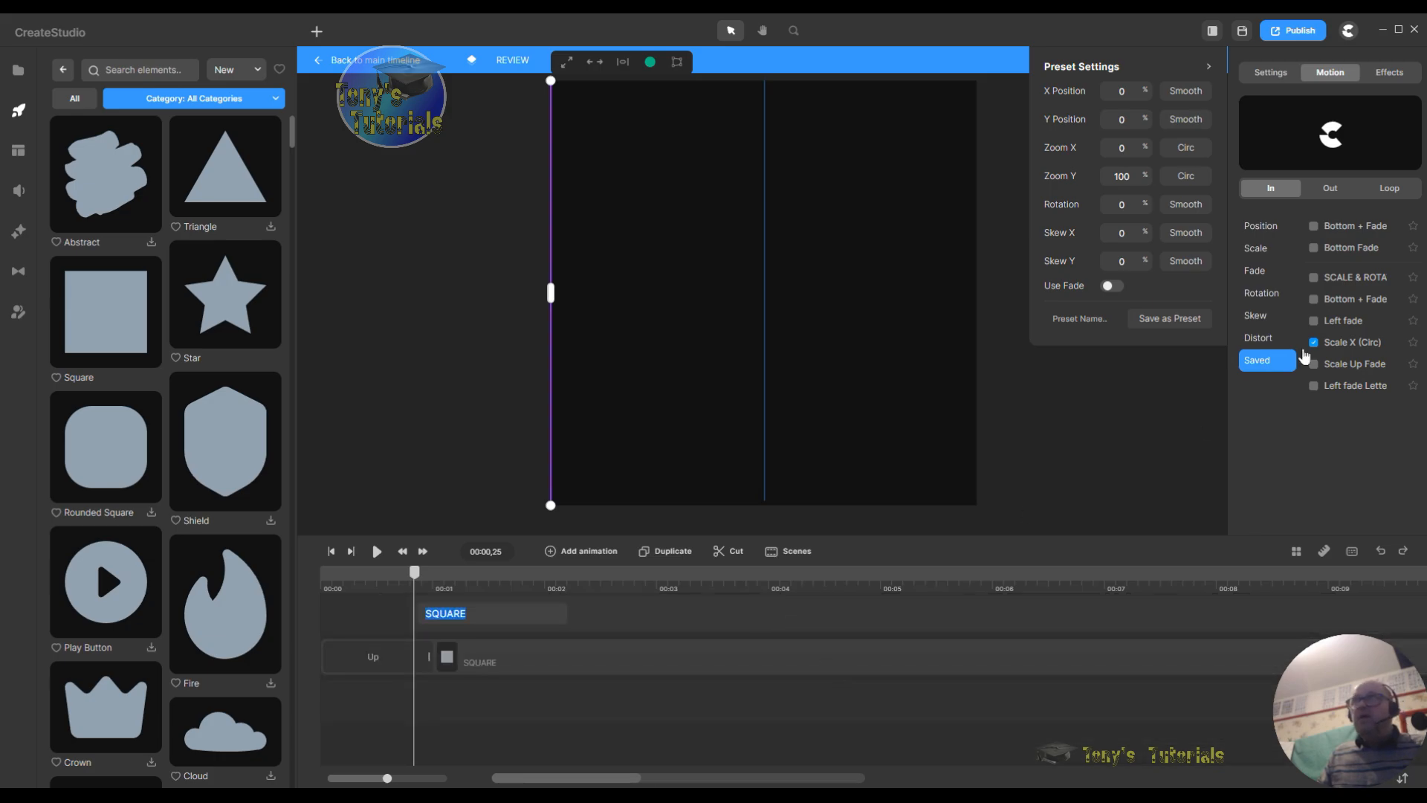
{"action": "left_click", "coordinate": [1024, 605]}
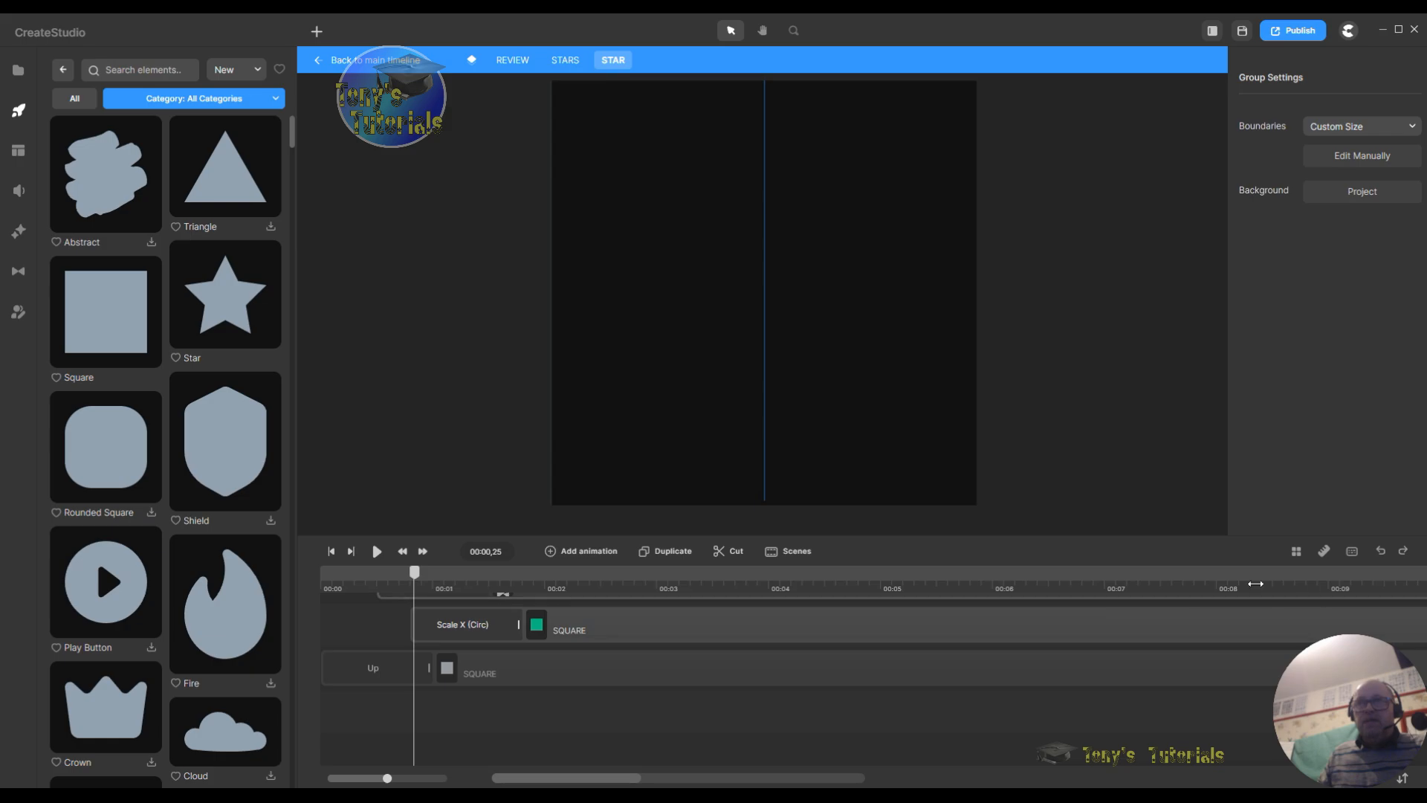
{"action": "double_click", "coordinate": [964, 639]}
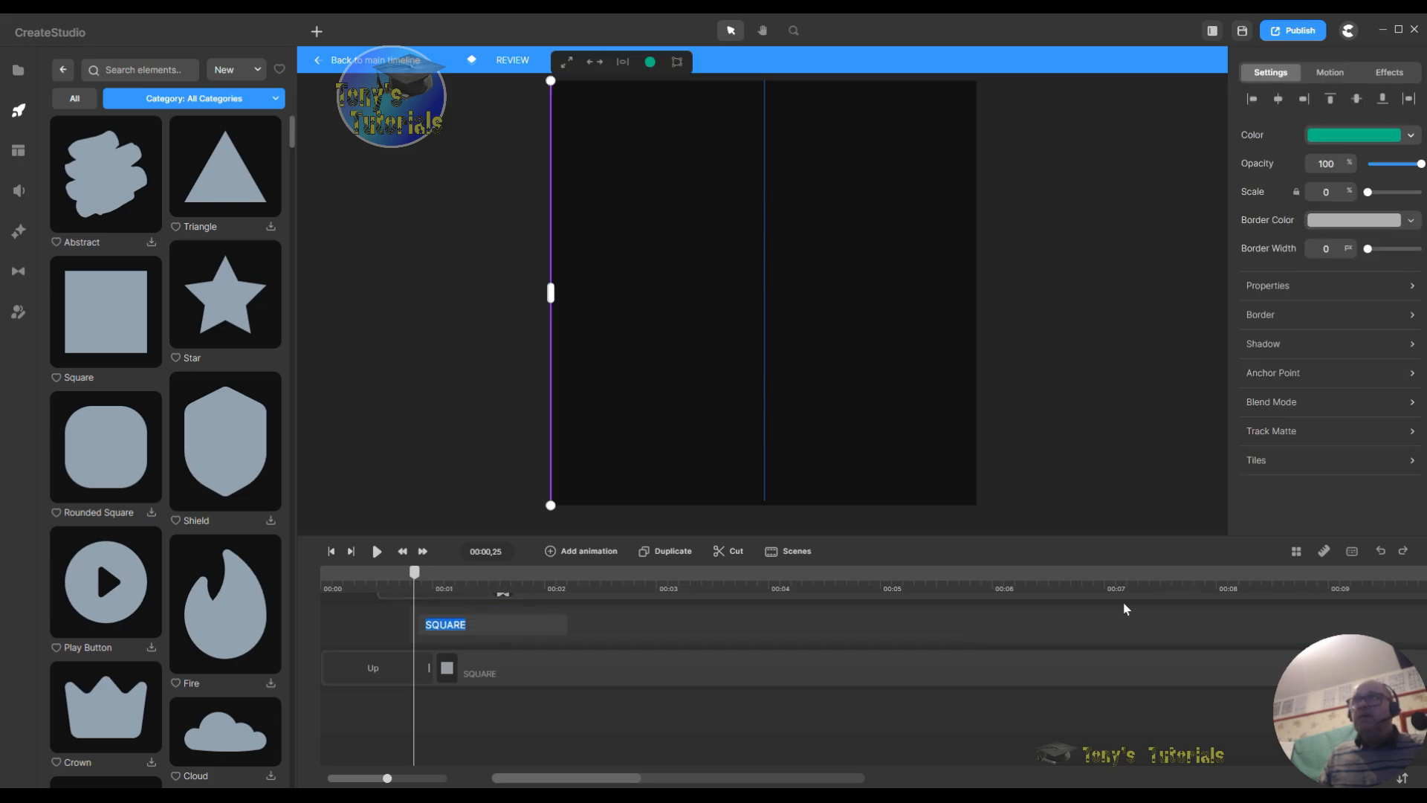
{"action": "left_click", "coordinate": [1275, 287]}
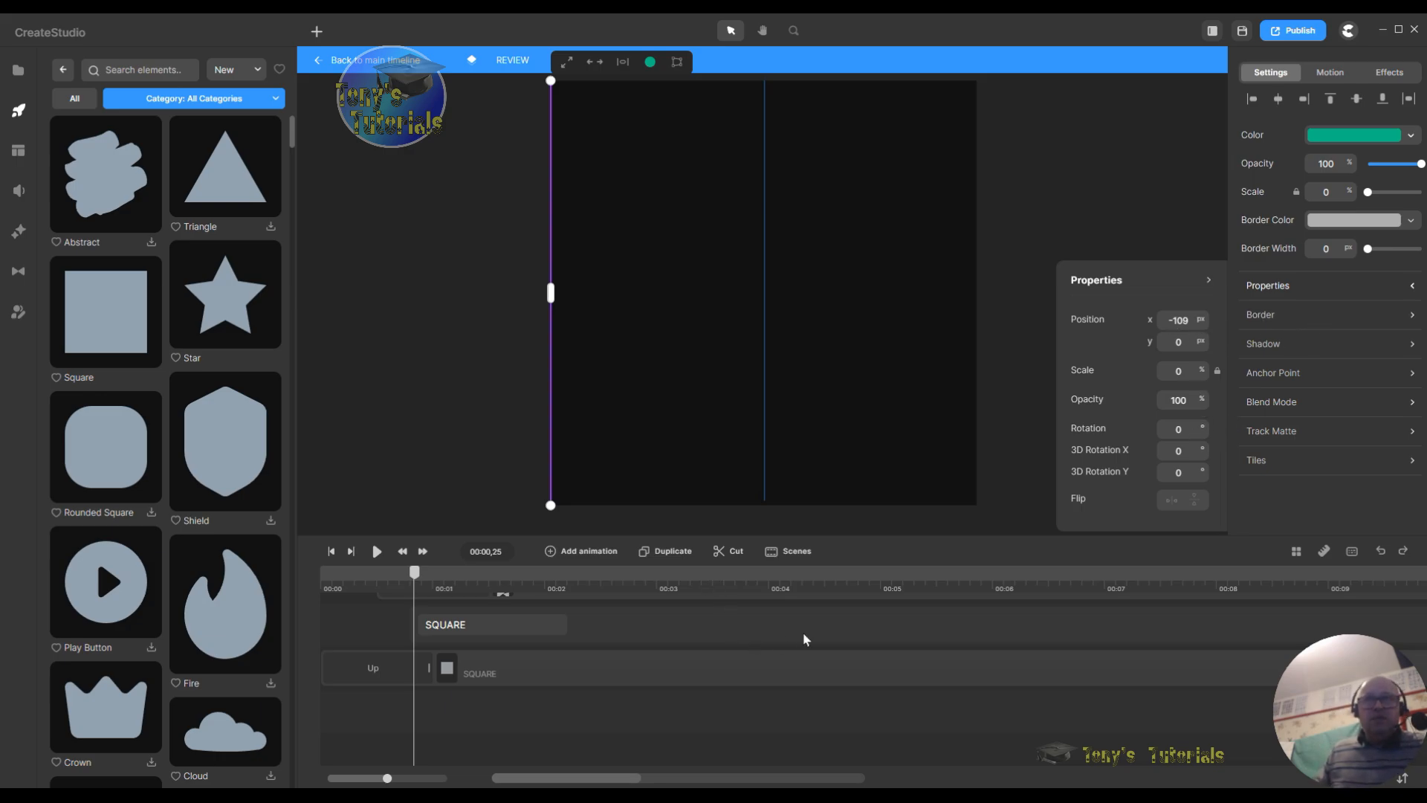
Step: Set the blue square's X position to -109 px
{"action": "scroll", "coordinate": [860, 642], "scroll_direction": "up", "scroll_amount": 2}
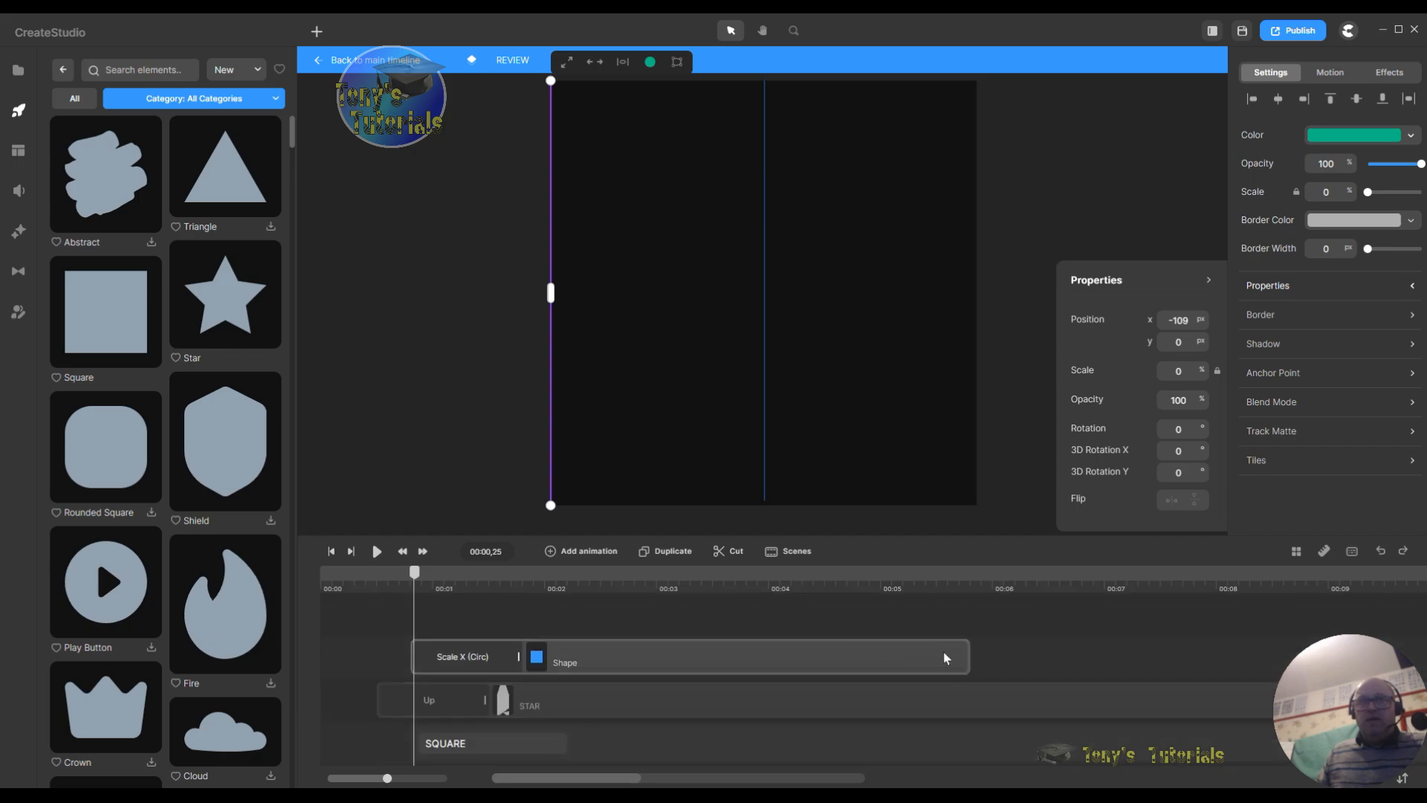
{"action": "left_click", "coordinate": [680, 658]}
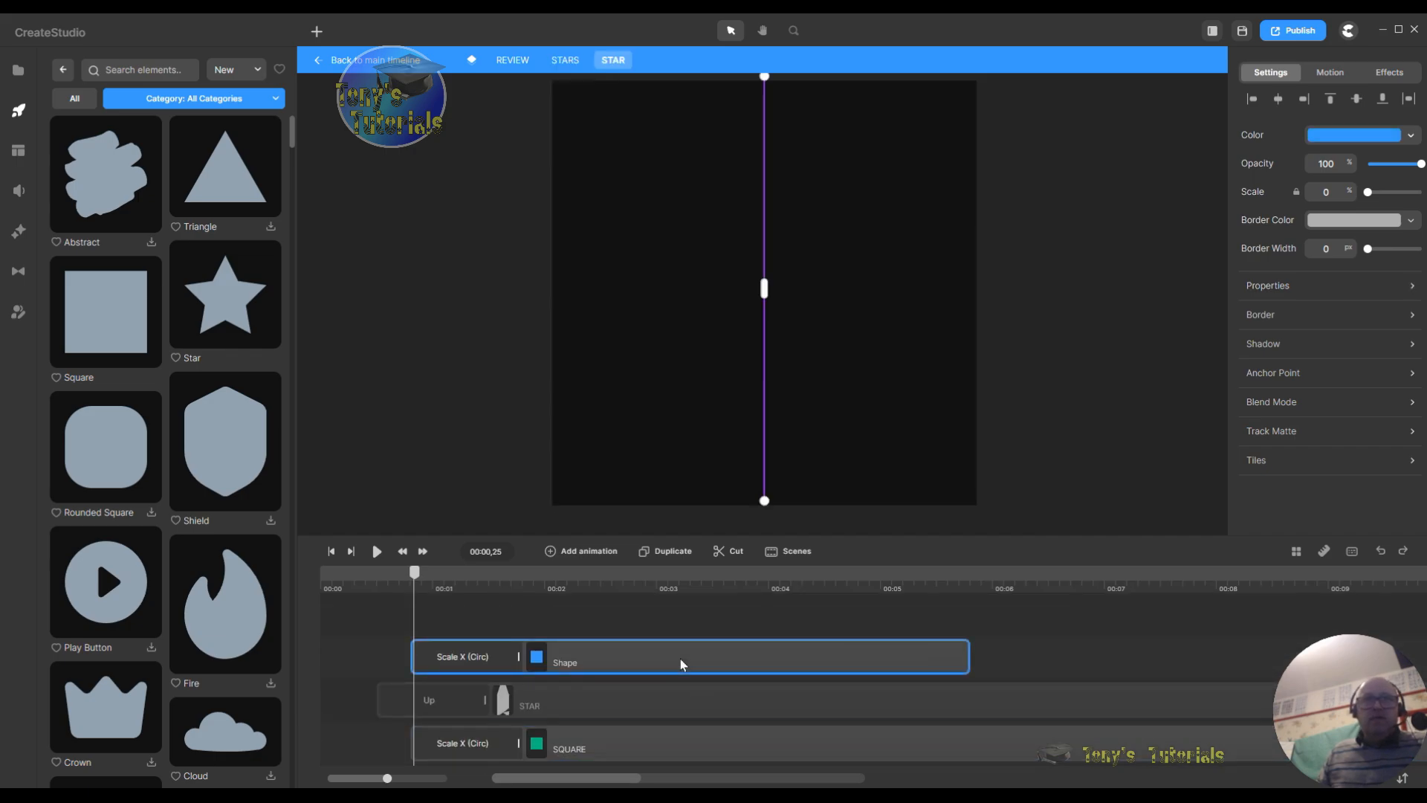
{"action": "left_click", "coordinate": [1287, 286]}
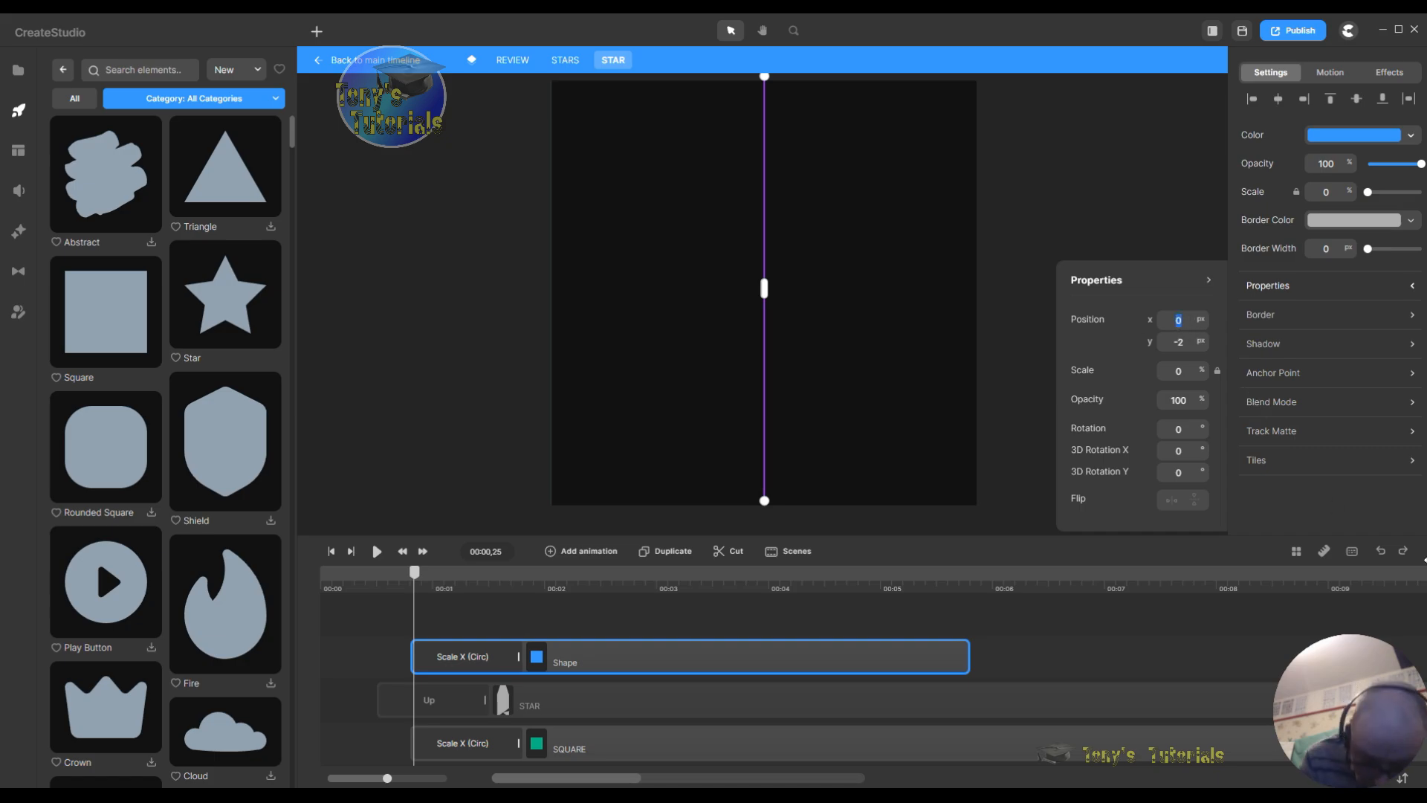
{"action": "type", "text": "9"}
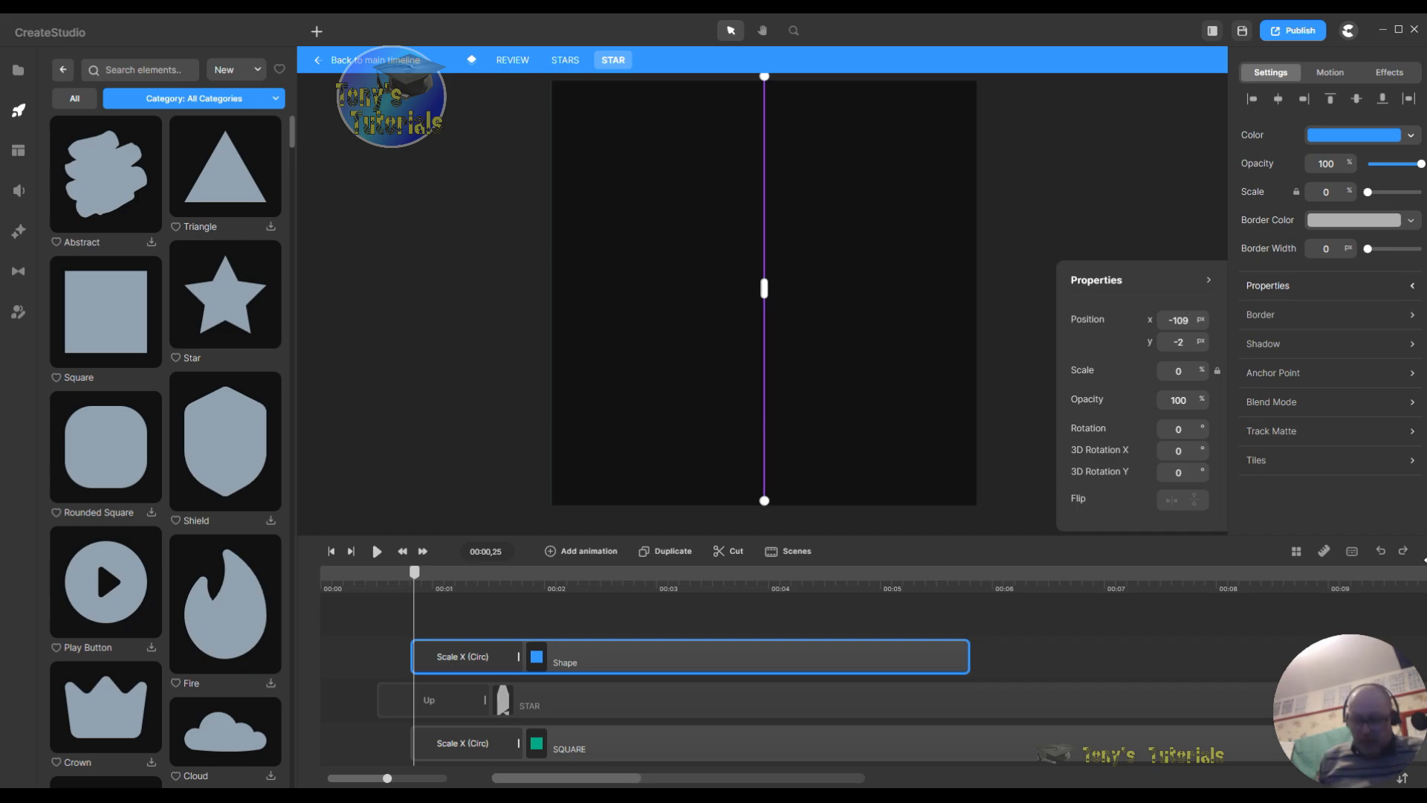
{"action": "key", "text": "Return"}
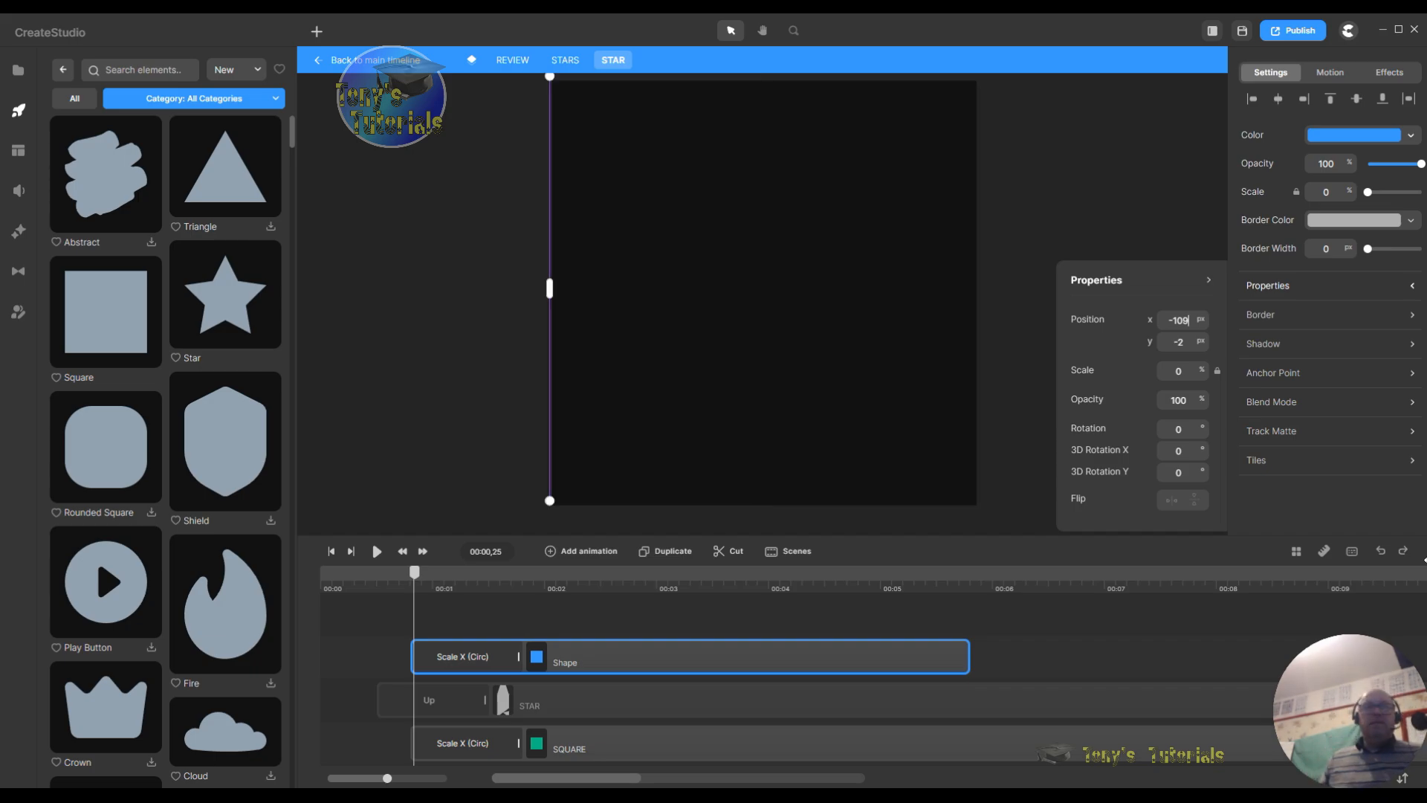
Step: Play back the blue square's entrance over the green SQUARE, and remove the blue square again
{"action": "left_click", "coordinate": [377, 551]}
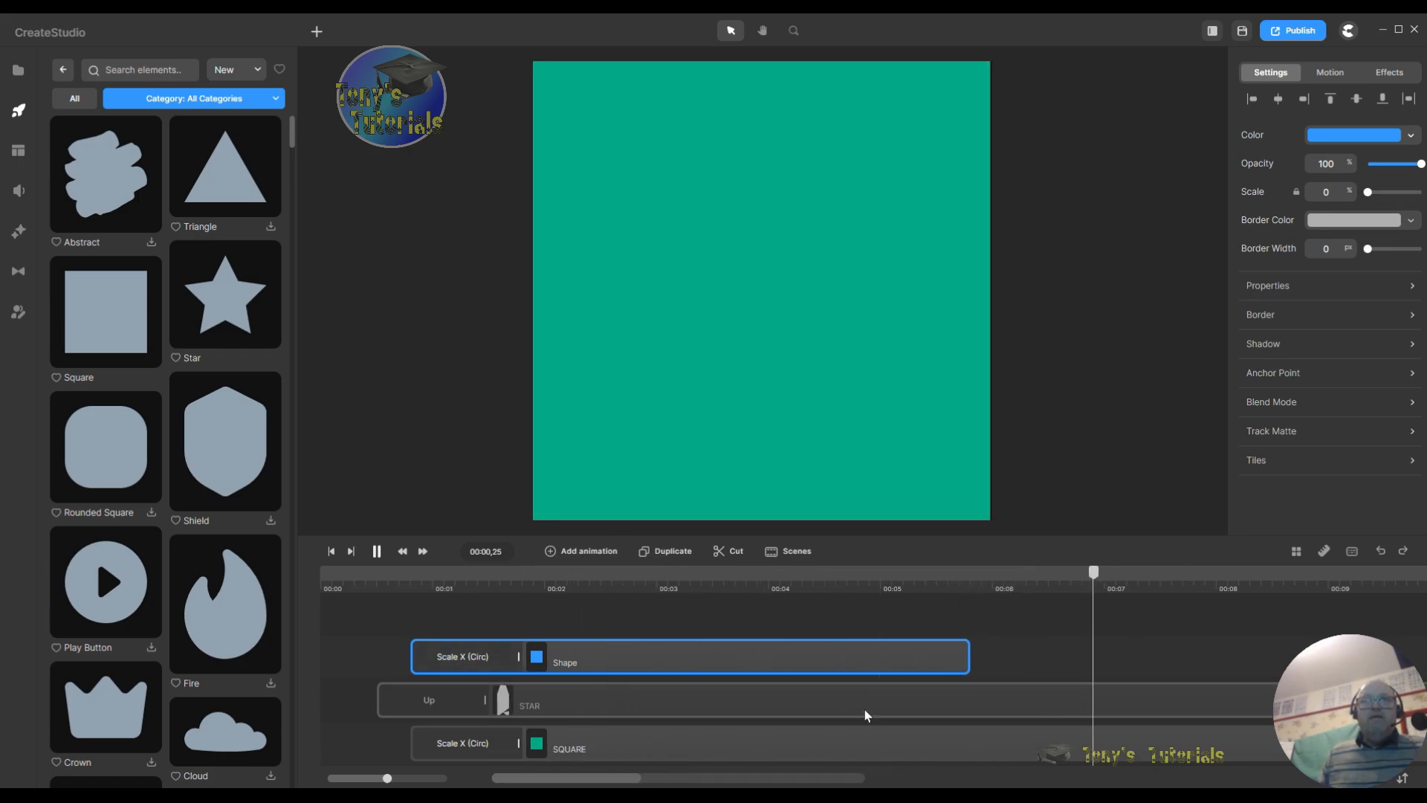
{"action": "right_click", "coordinate": [827, 664]}
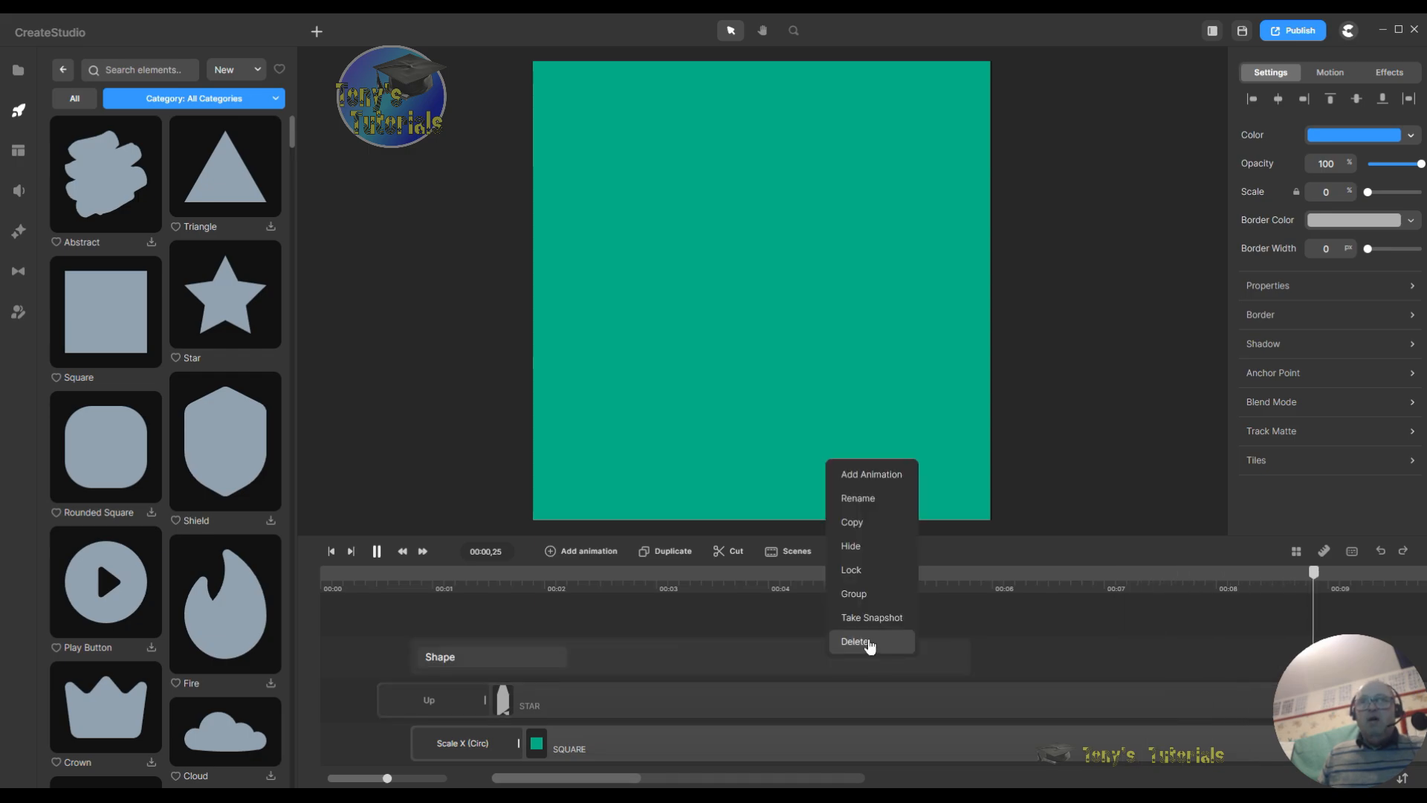
{"action": "left_click", "coordinate": [868, 639]}
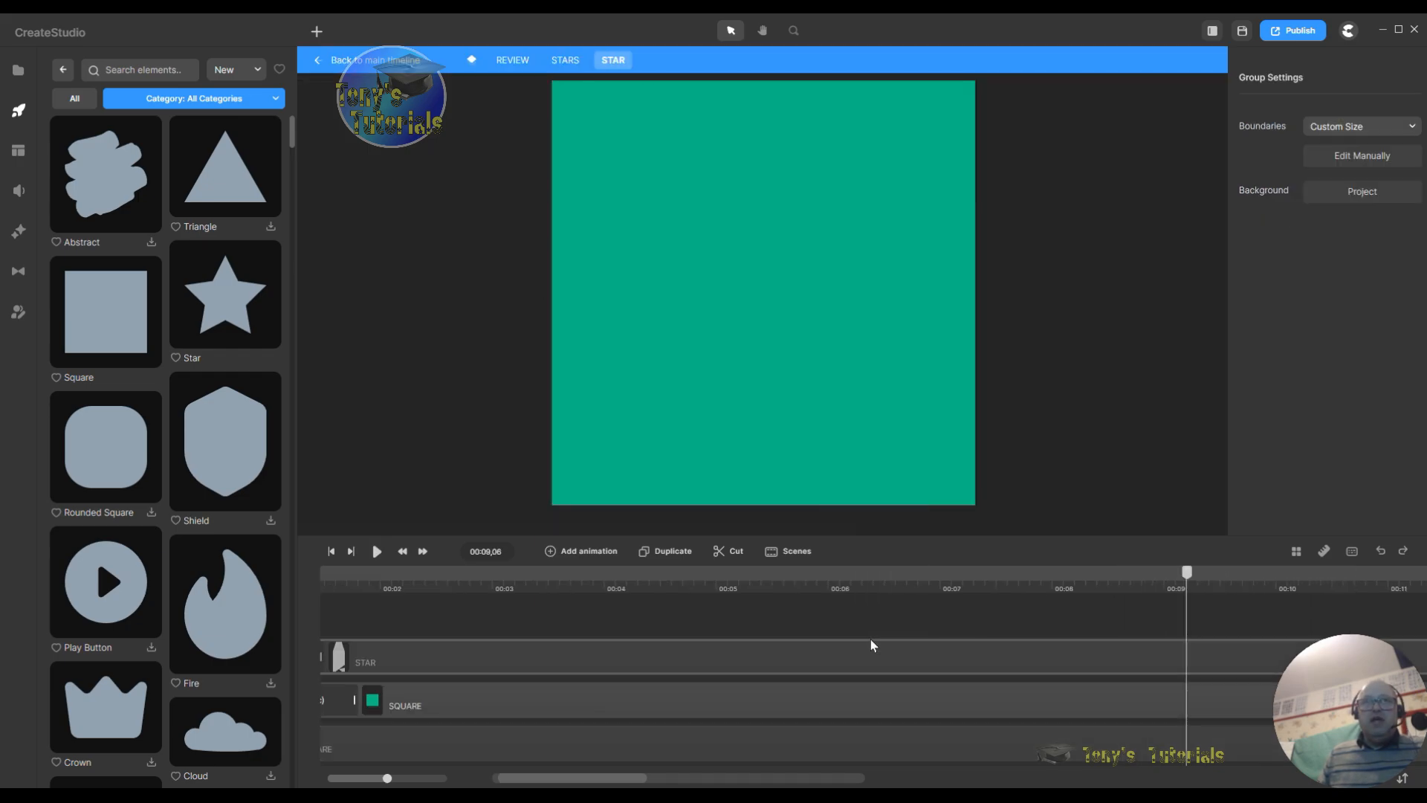
Step: Unhide the STAR clip above the green SQUARE and leave both clips deselected
{"action": "right_click", "coordinate": [585, 675]}
{"action": "left_click", "coordinate": [483, 656]}
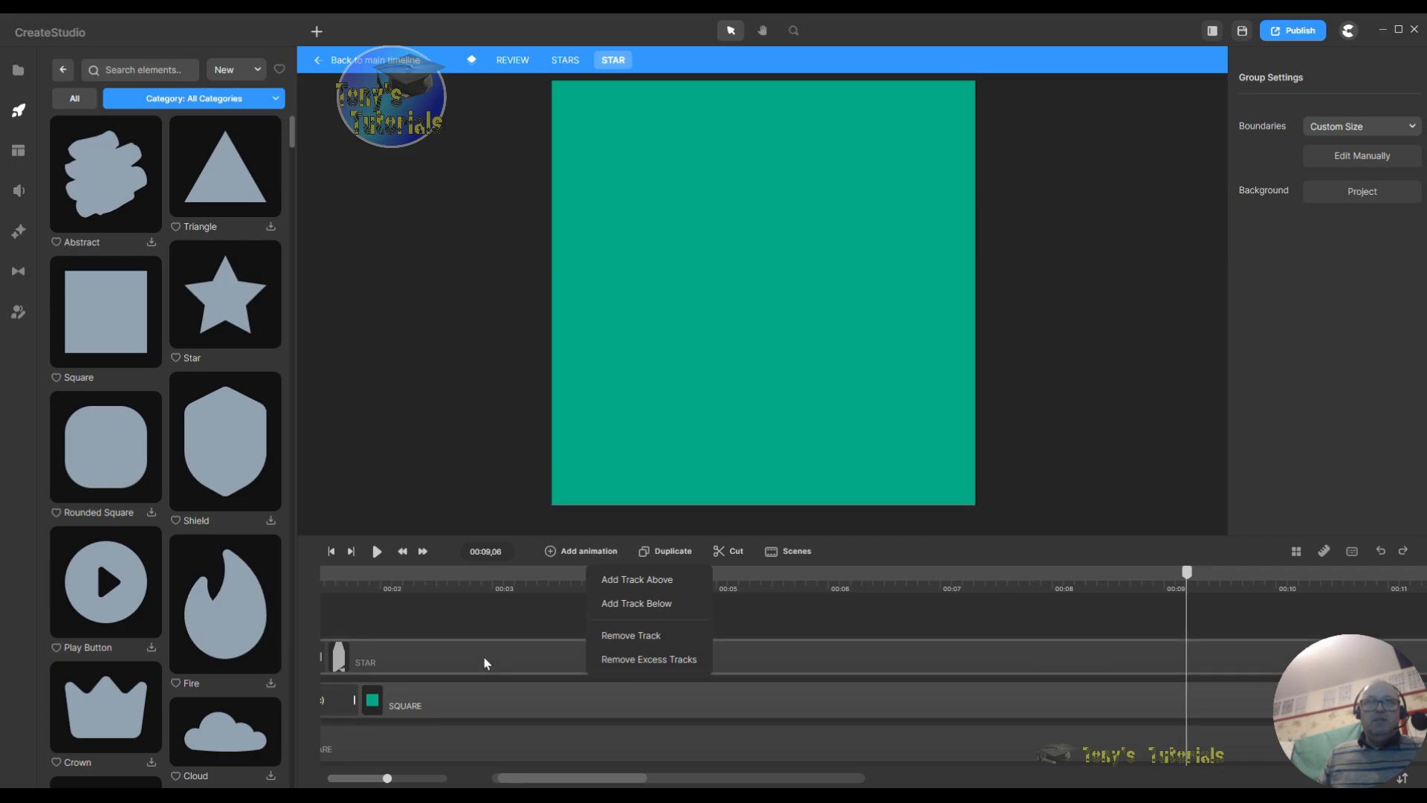
{"action": "right_click", "coordinate": [489, 654]}
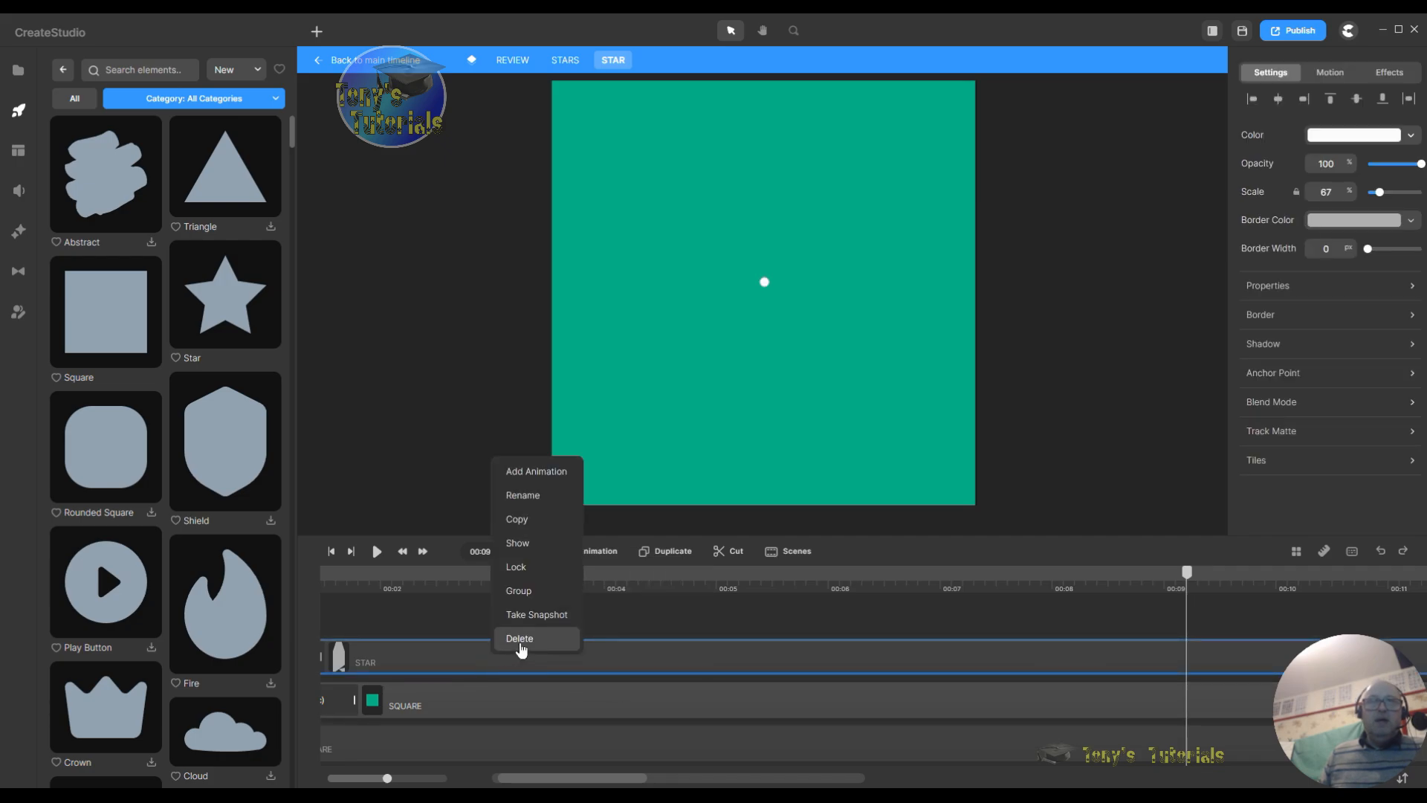
{"action": "left_click", "coordinate": [550, 544]}
{"action": "left_click", "coordinate": [613, 678], "text": "shift"}
{"action": "right_click", "coordinate": [612, 712]}
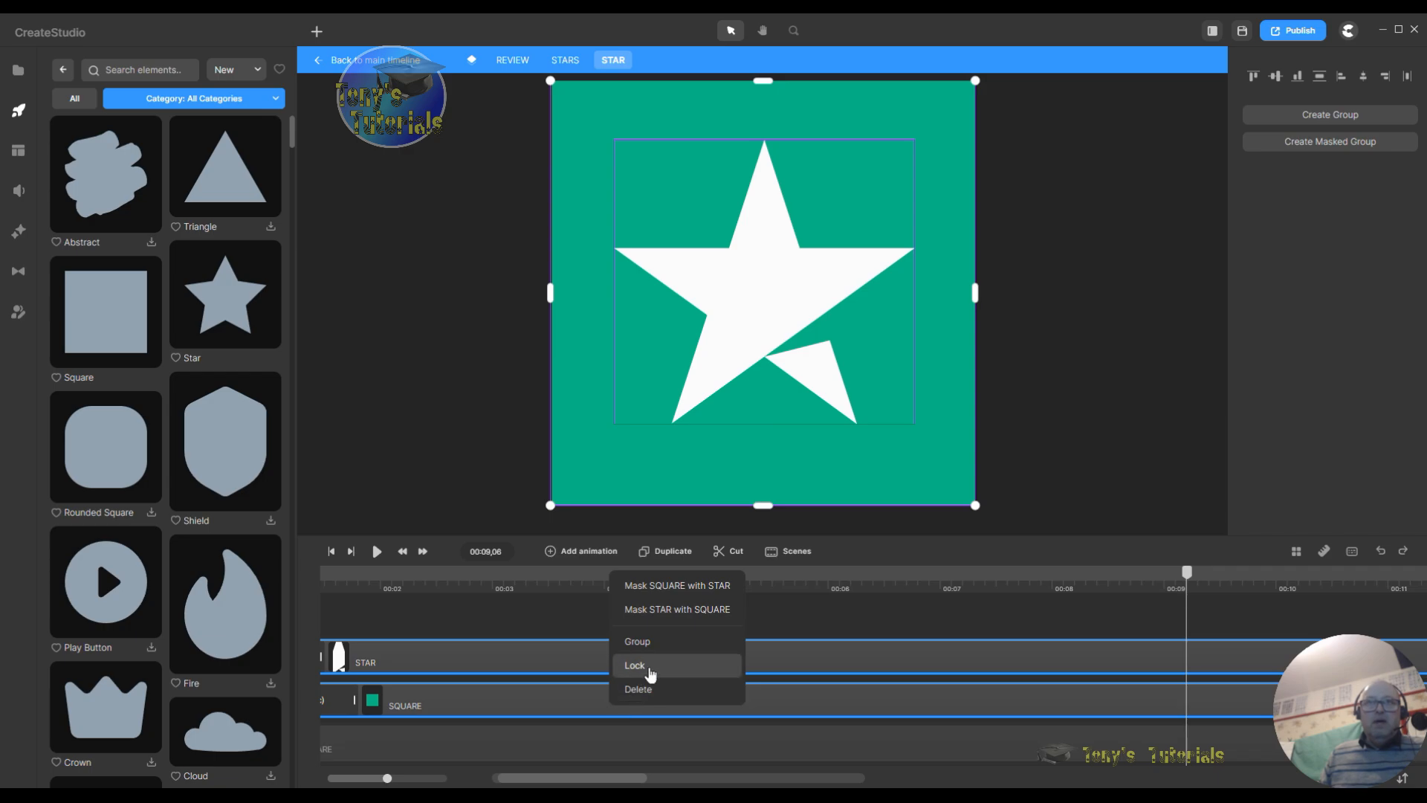
{"action": "left_click", "coordinate": [881, 627]}
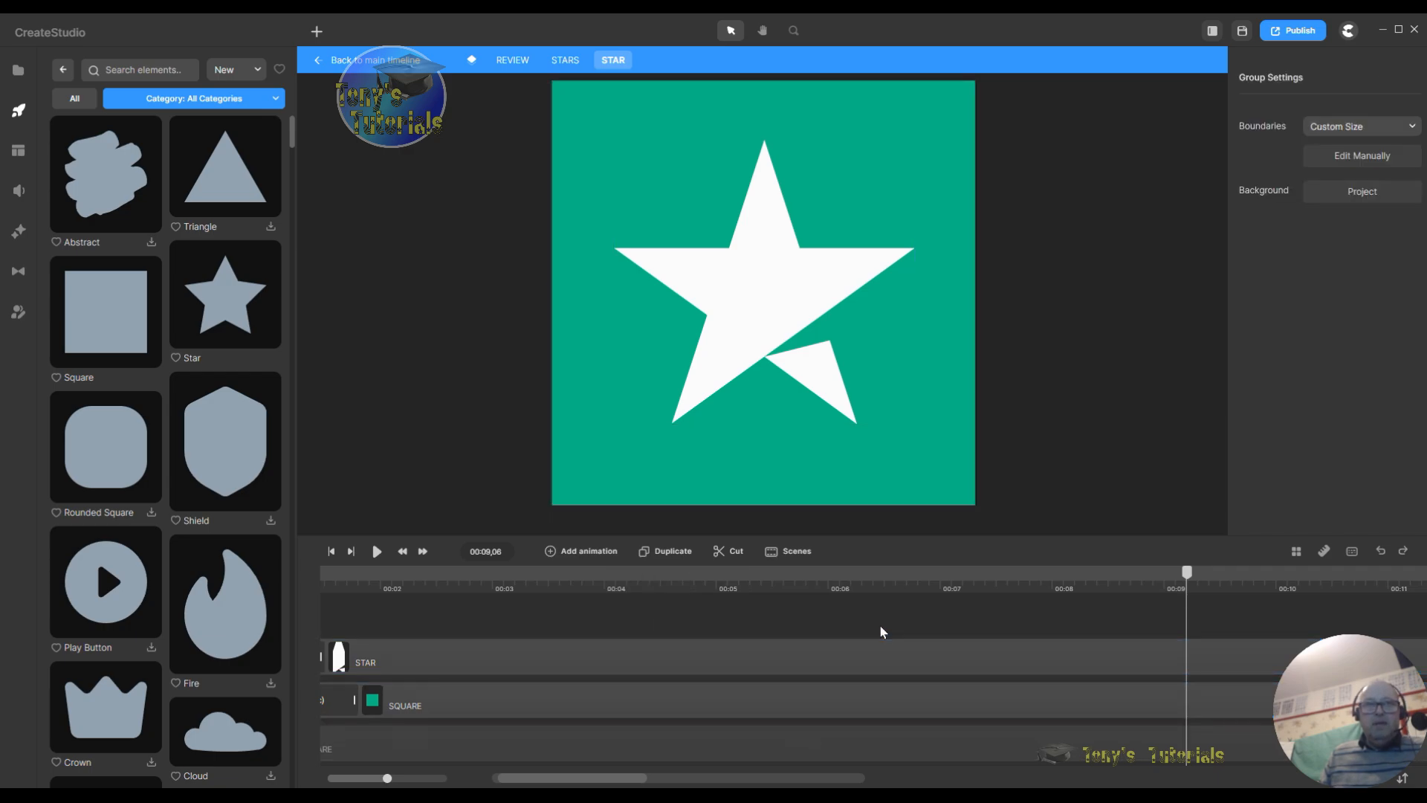
Step: Open the available actions for the hidden grey SQUARE clip on the lowest track
{"action": "right_click", "coordinate": [678, 746]}
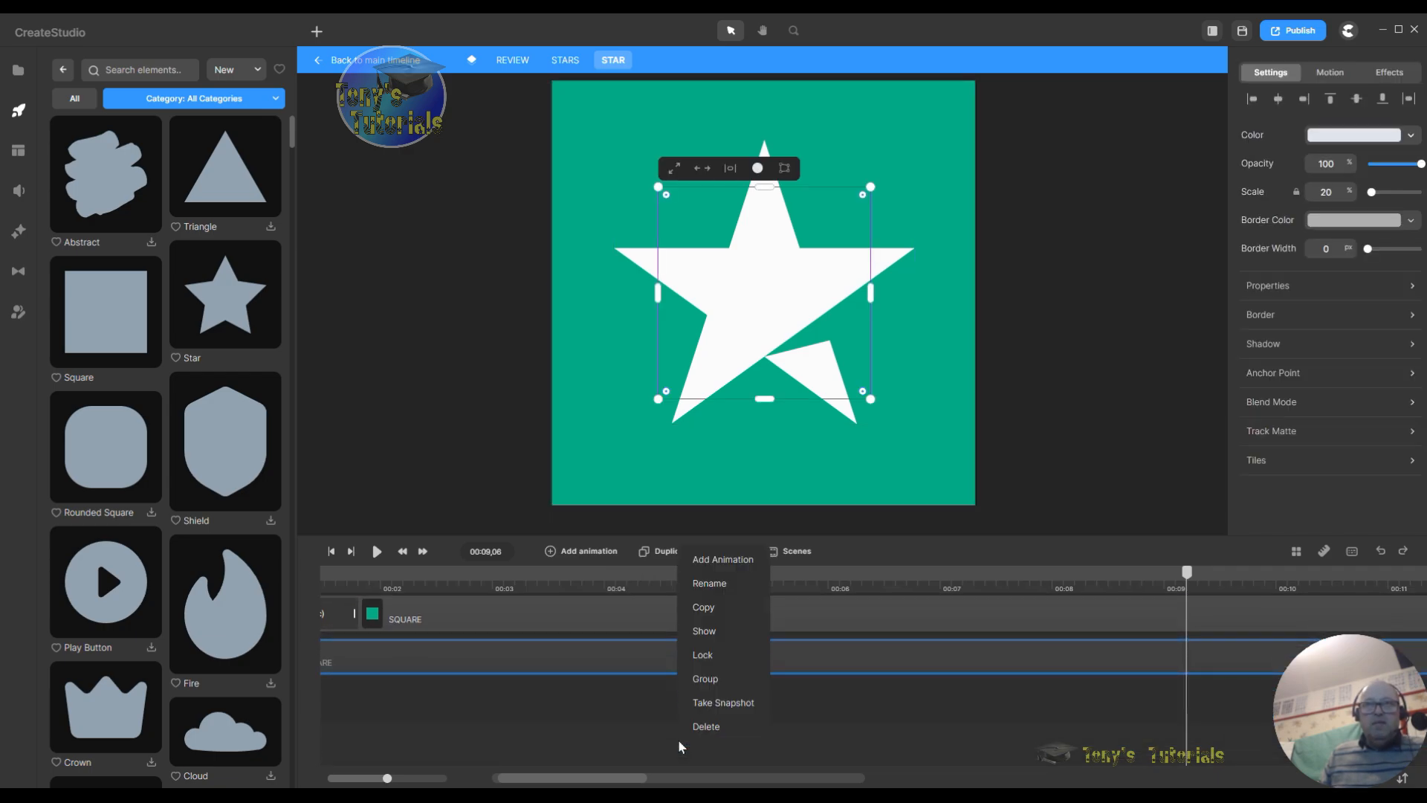
Step: Check the layer options of the green square in the STAR group and return to the main timeline
{"action": "left_click", "coordinate": [912, 708]}
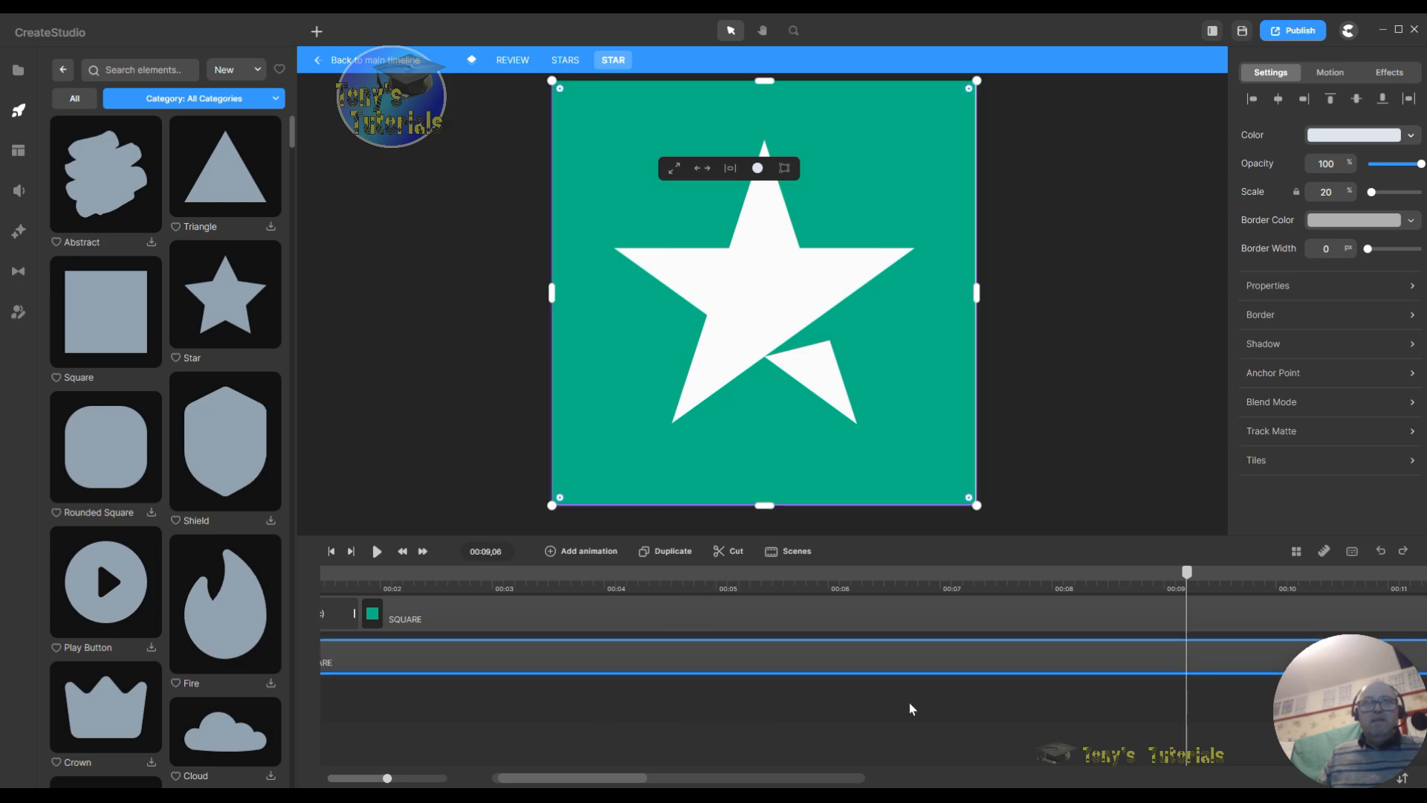
{"action": "scroll", "coordinate": [810, 736], "scroll_direction": "up", "scroll_amount": 2}
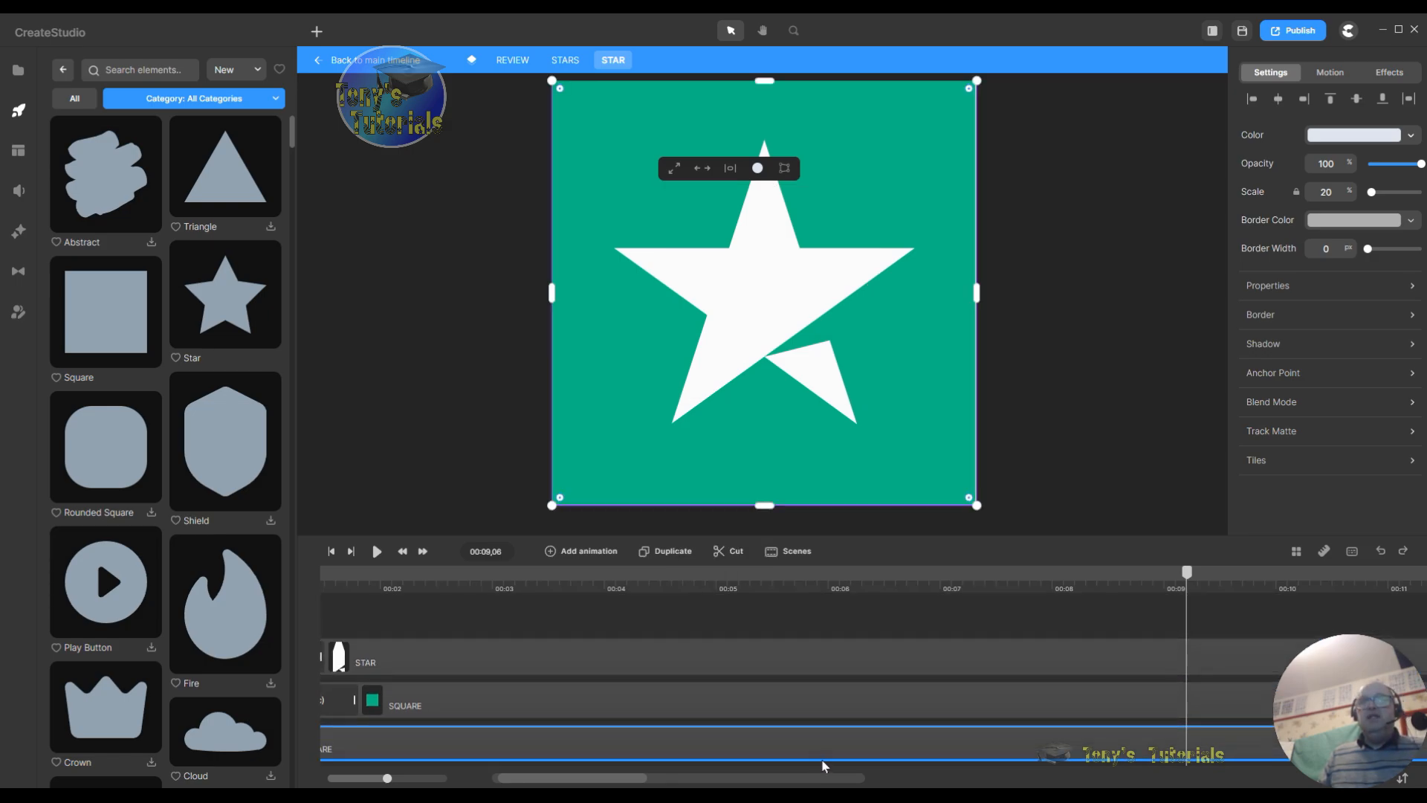
{"action": "left_click", "coordinate": [701, 704]}
{"action": "right_click", "coordinate": [701, 705]}
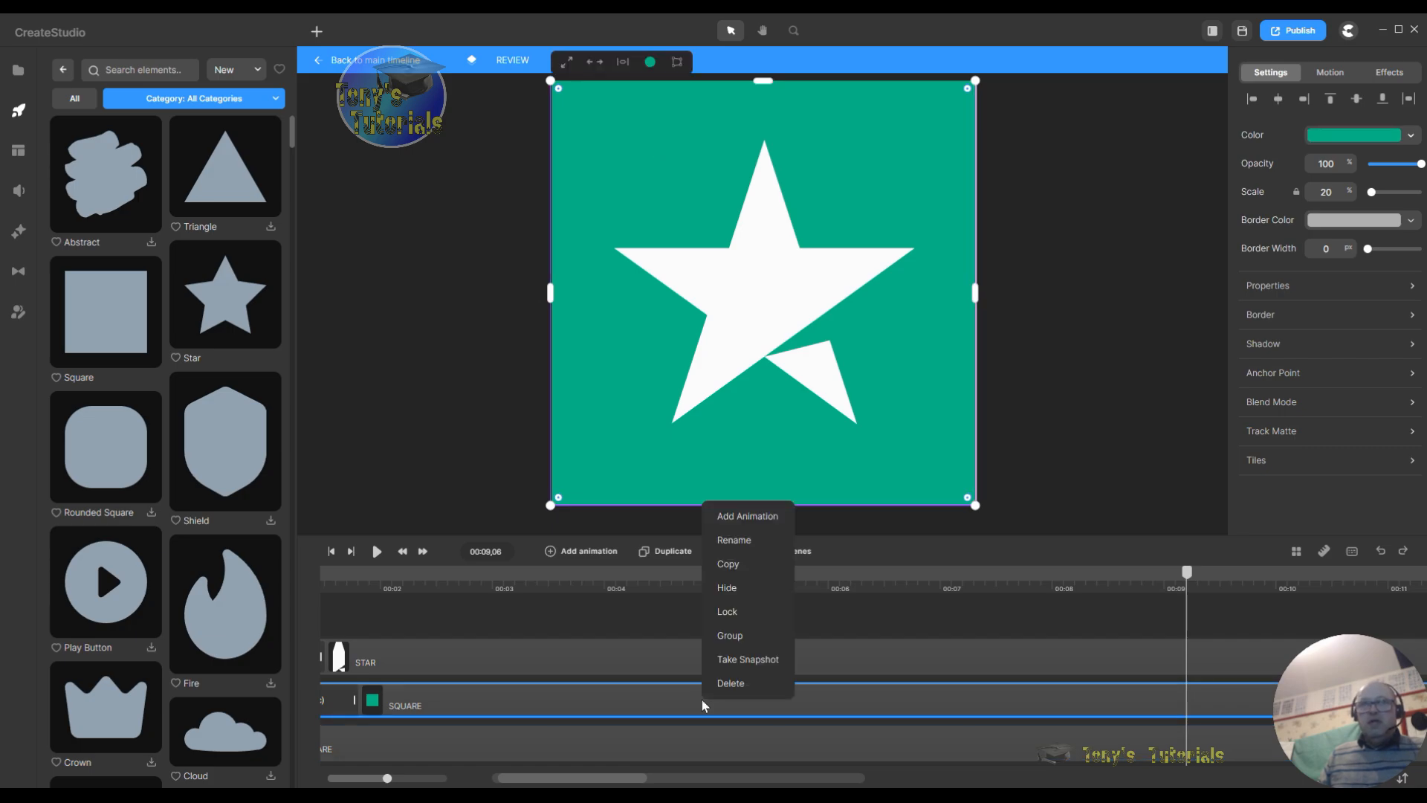
{"action": "left_click", "coordinate": [1025, 587]}
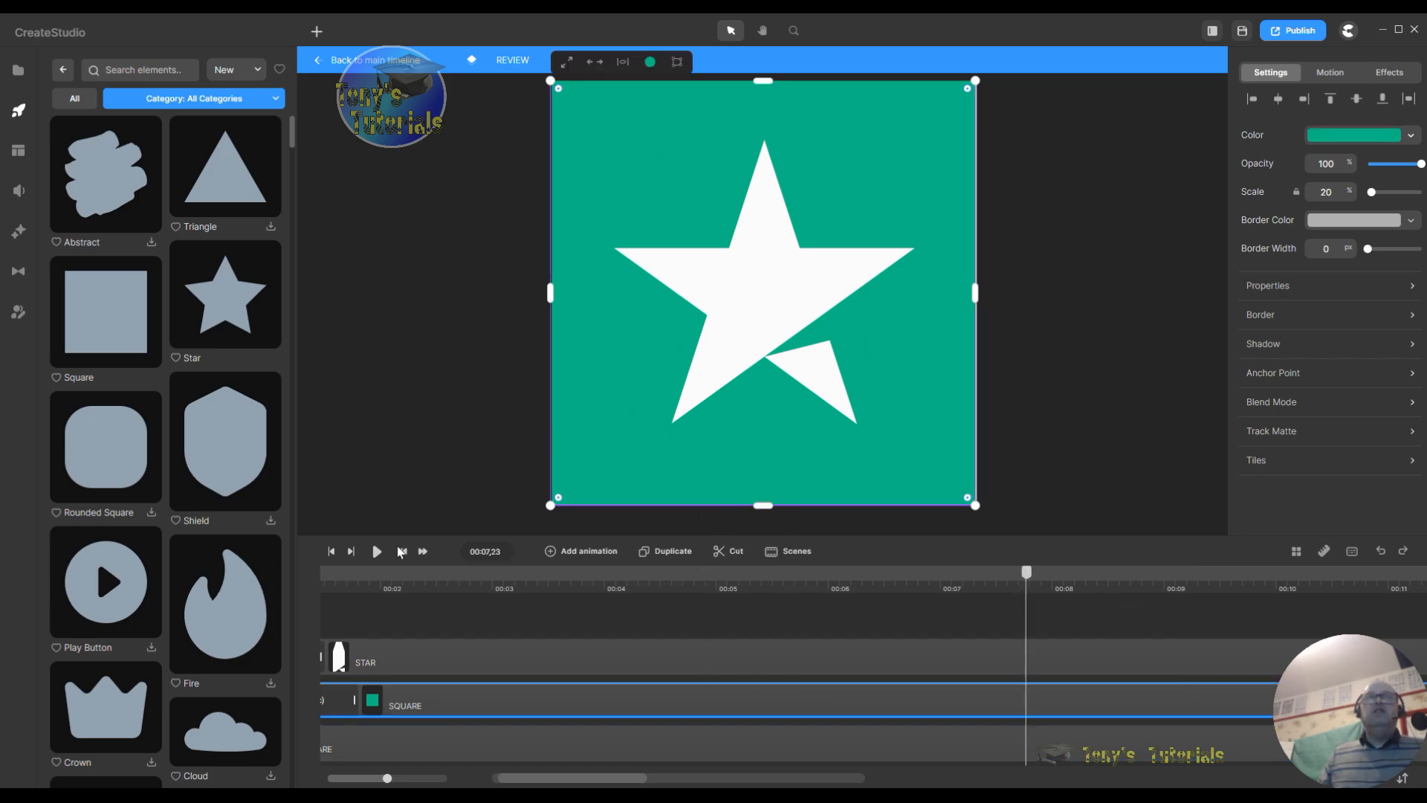
{"action": "left_click", "coordinate": [385, 66]}
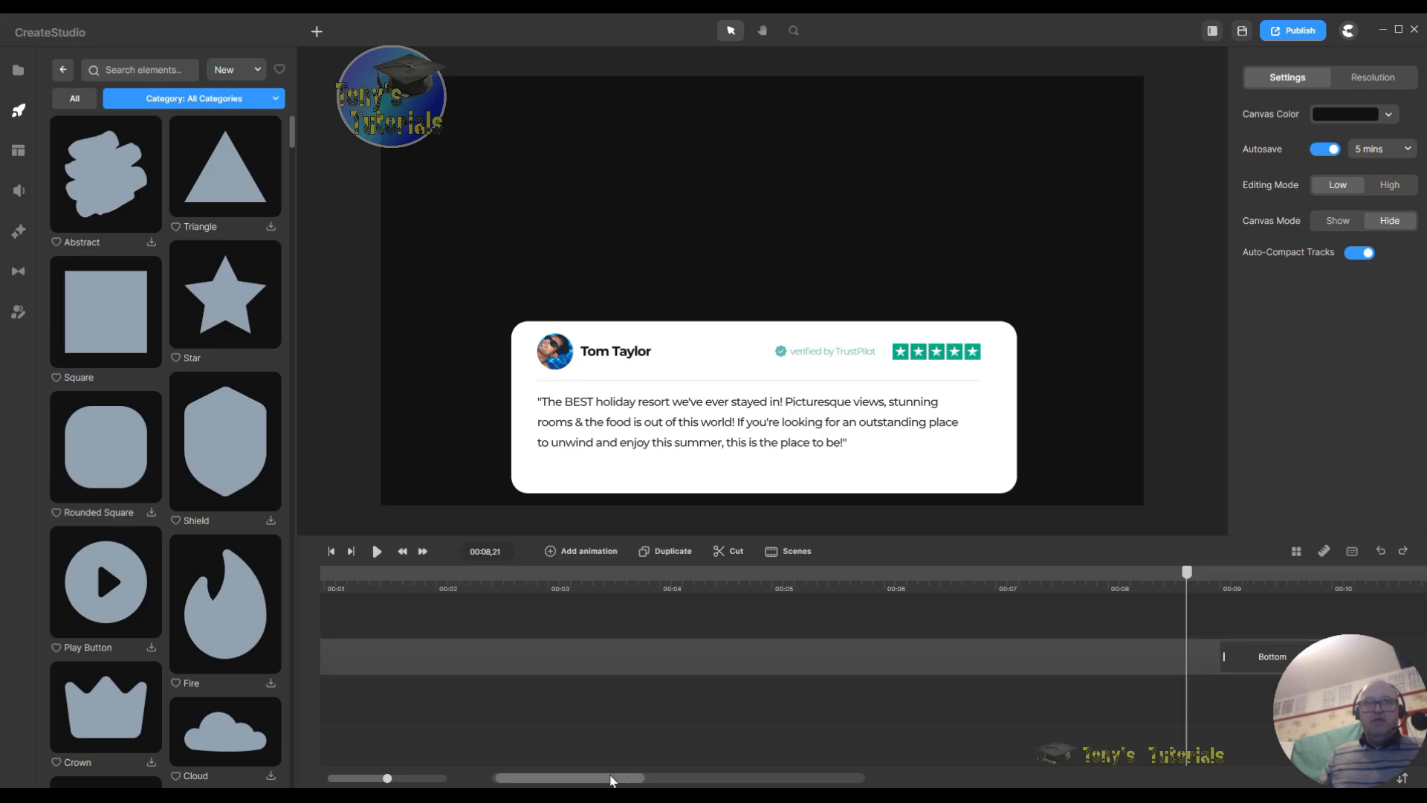
Step: Open the REVIEW group from the main timeline and look through its layers
{"action": "double_click", "coordinate": [562, 654]}
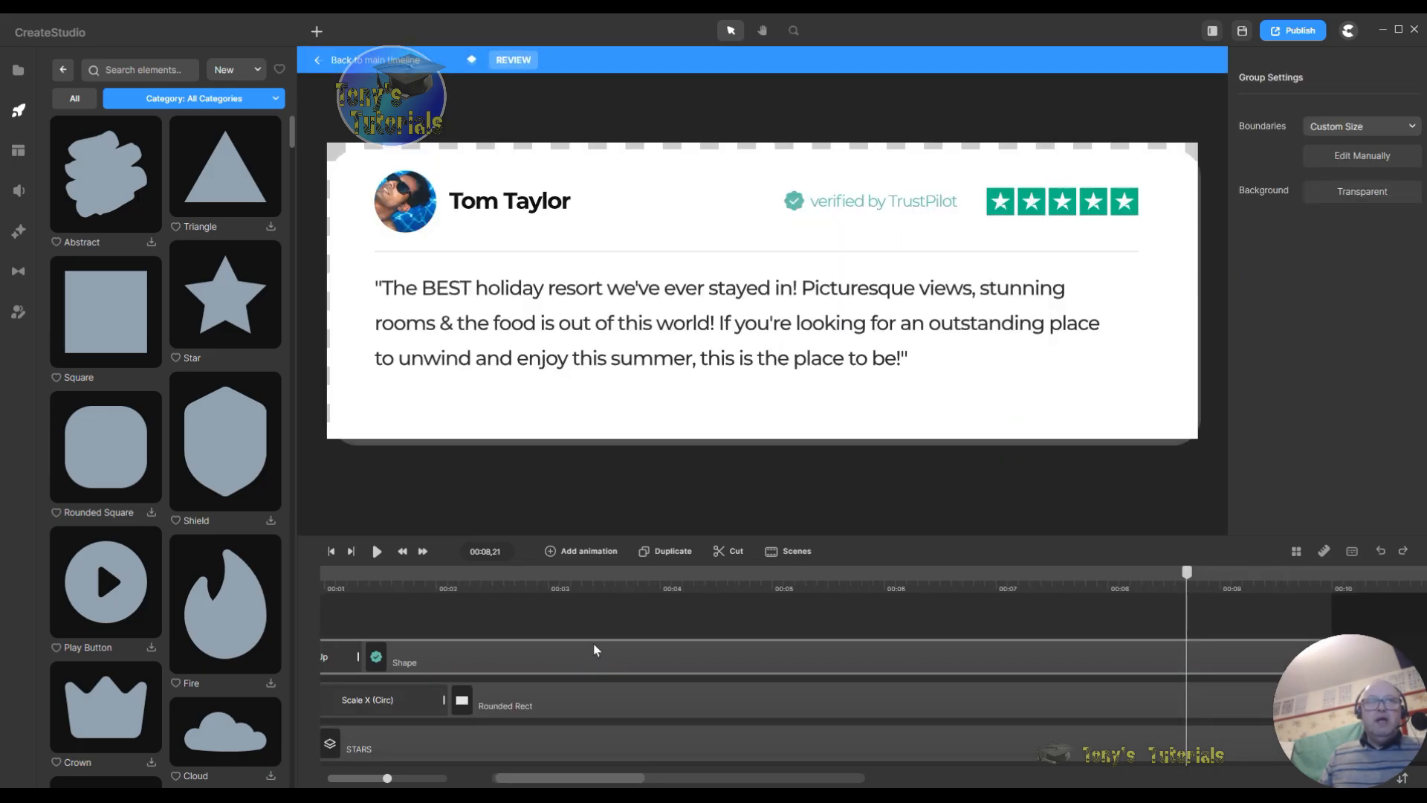
{"action": "scroll", "coordinate": [614, 628], "scroll_direction": "down", "scroll_amount": 3}
{"action": "scroll", "coordinate": [614, 628], "scroll_direction": "up", "scroll_amount": 3}
{"action": "scroll", "coordinate": [614, 628], "scroll_direction": "down", "scroll_amount": 3}
{"action": "scroll", "coordinate": [614, 628], "scroll_direction": "up", "scroll_amount": 2}
{"action": "scroll", "coordinate": [615, 628], "scroll_direction": "down", "scroll_amount": 2}
{"action": "scroll", "coordinate": [524, 688], "scroll_direction": "up", "scroll_amount": 2}
{"action": "scroll", "coordinate": [524, 688], "scroll_direction": "down", "scroll_amount": 2}
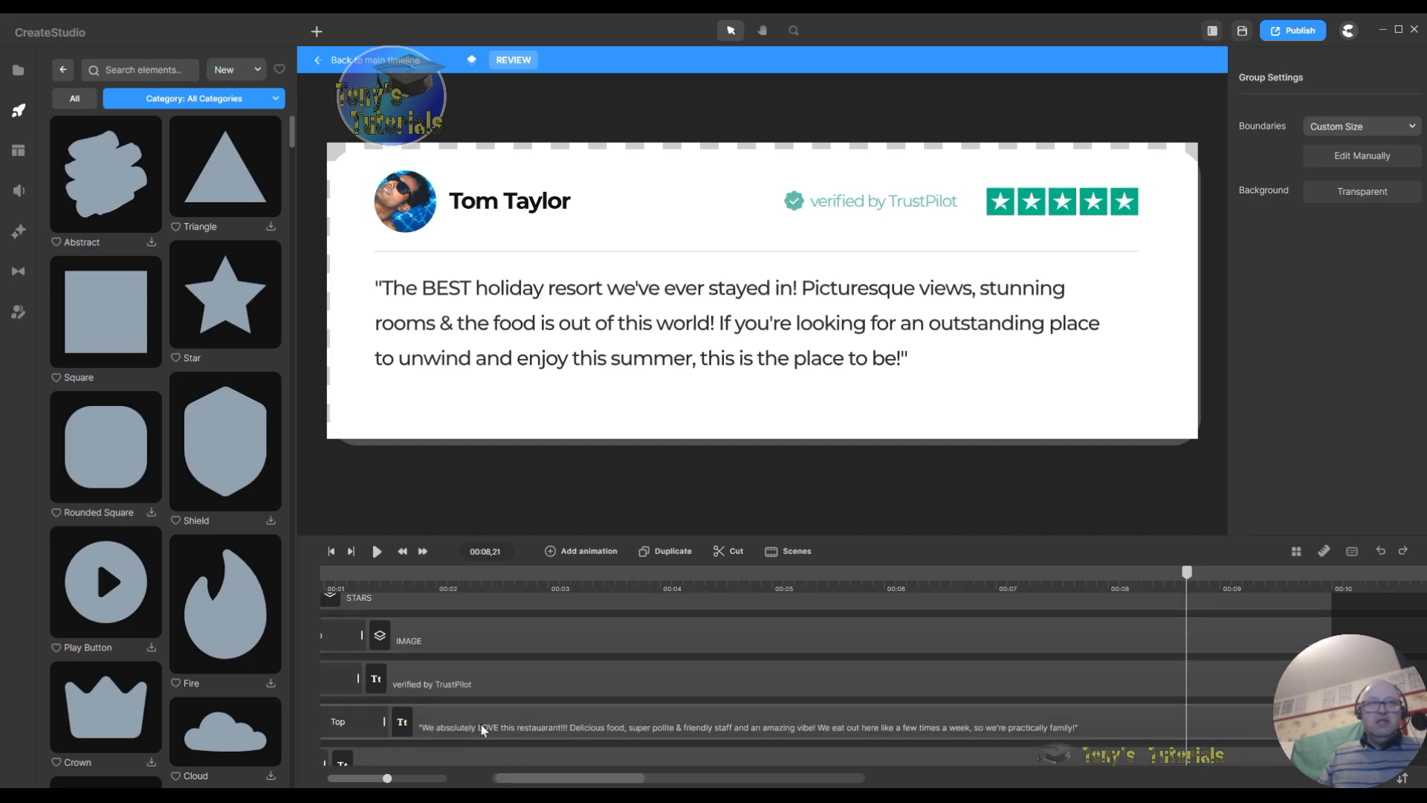
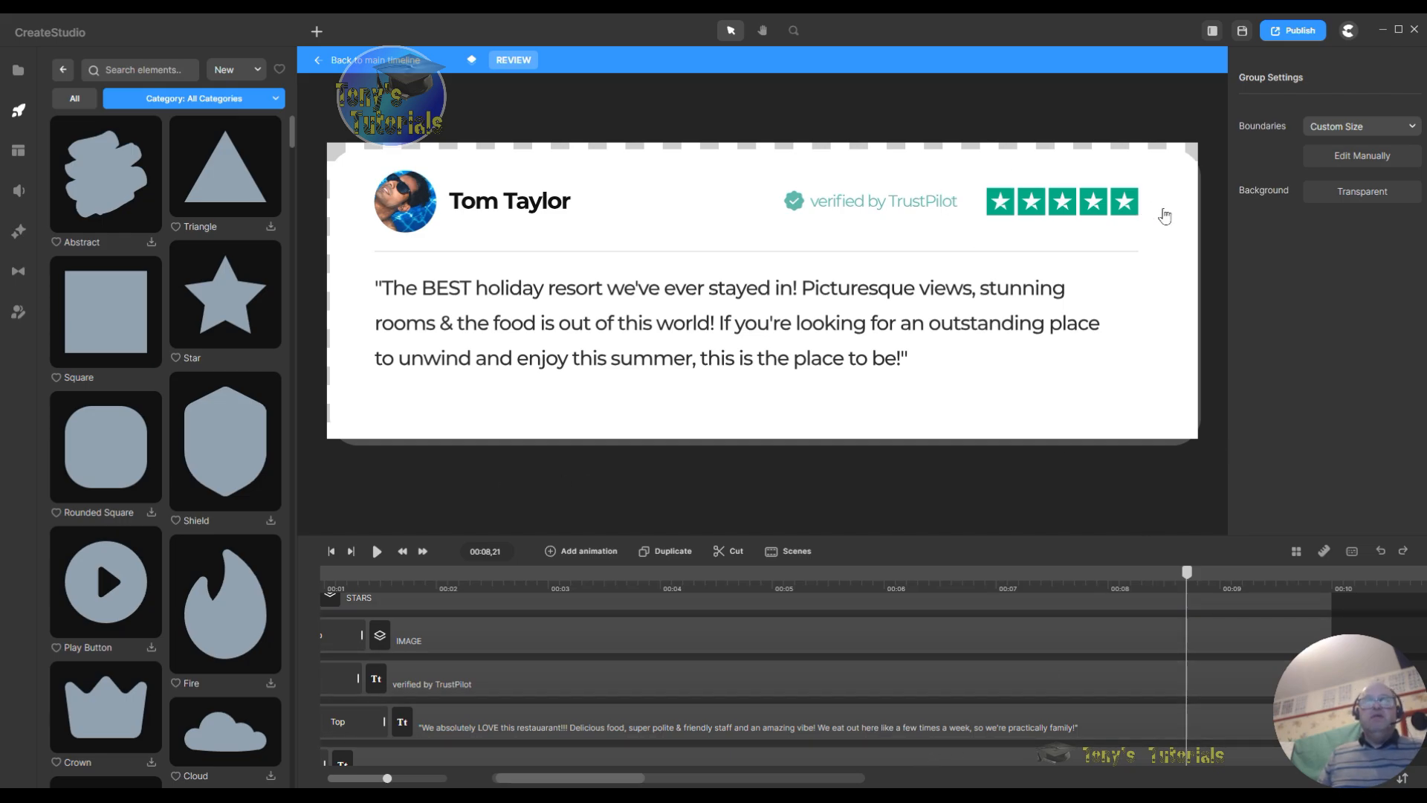
Step: Preview the review animation from near its start and open the Top animation settings of the "verified by TrustPilot" text
{"action": "left_click", "coordinate": [505, 684]}
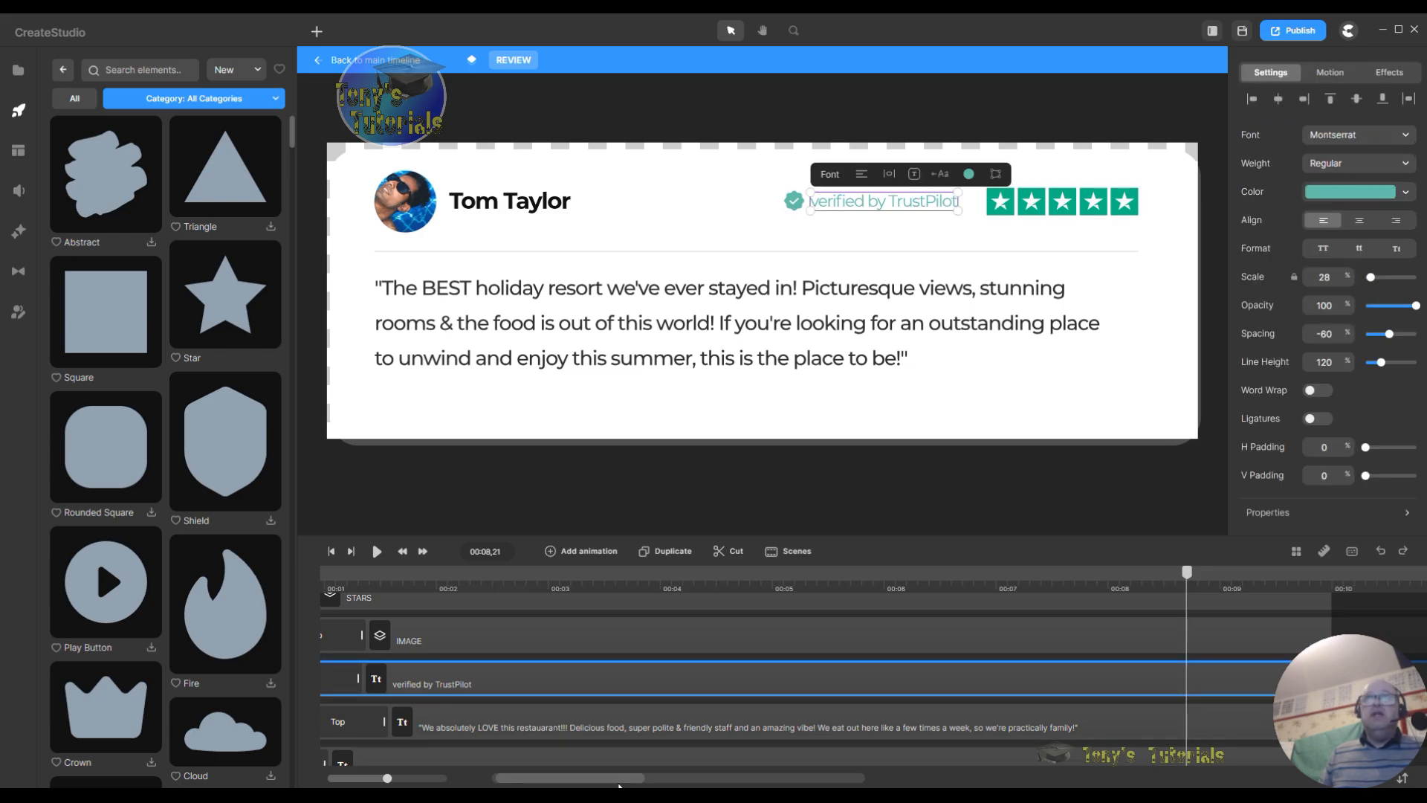
{"action": "left_click_drag", "start_coordinate": [598, 784], "coordinate": [559, 781]}
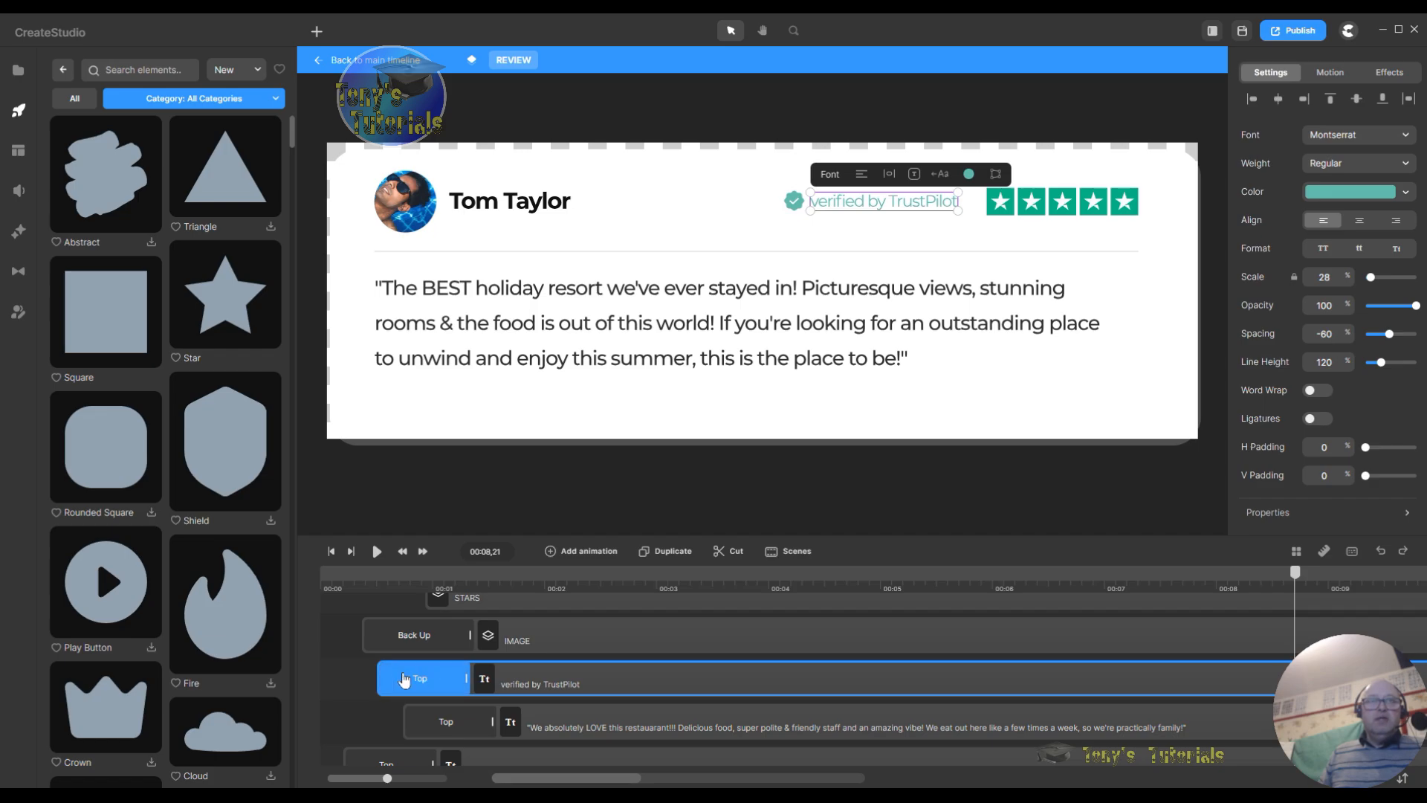
{"action": "left_click", "coordinate": [373, 578]}
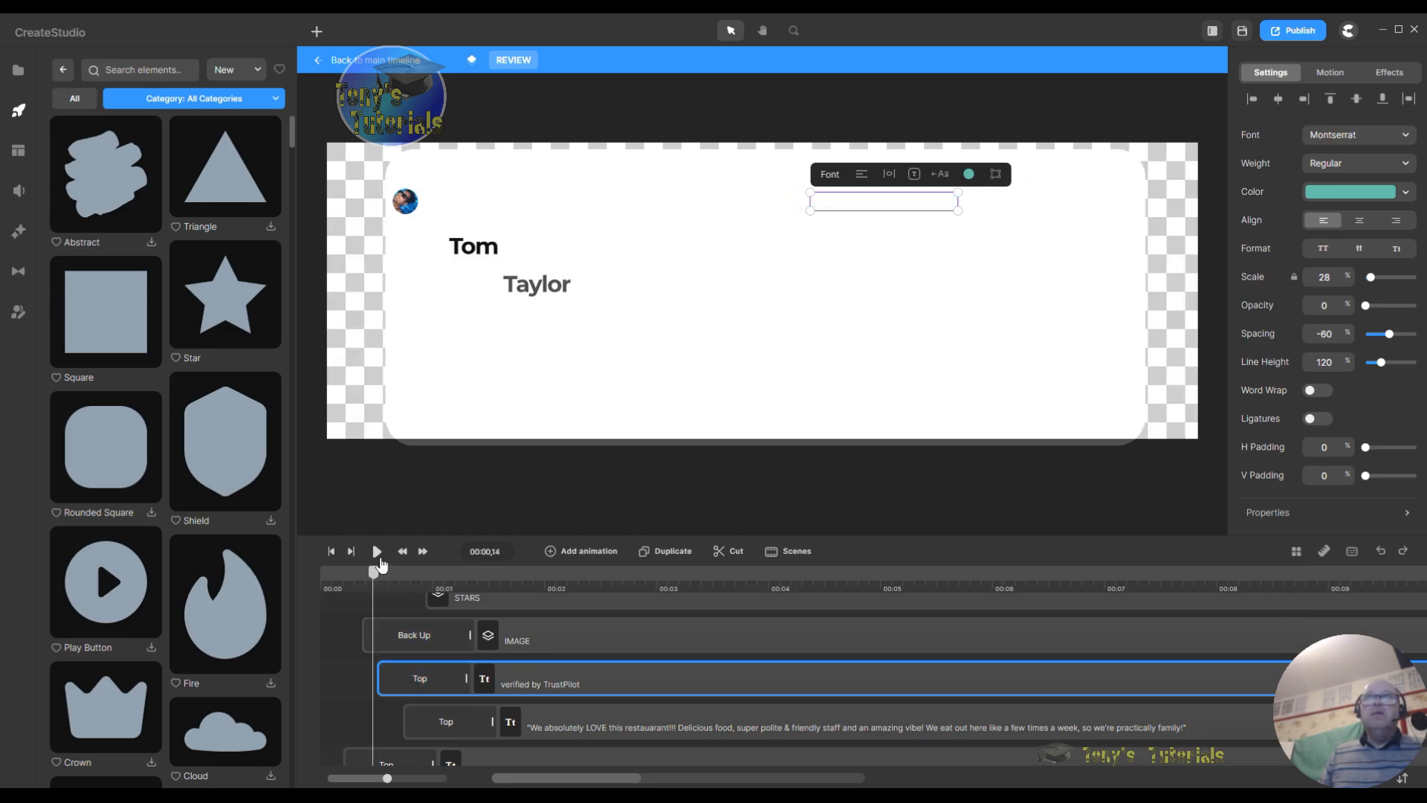
{"action": "left_click", "coordinate": [376, 554]}
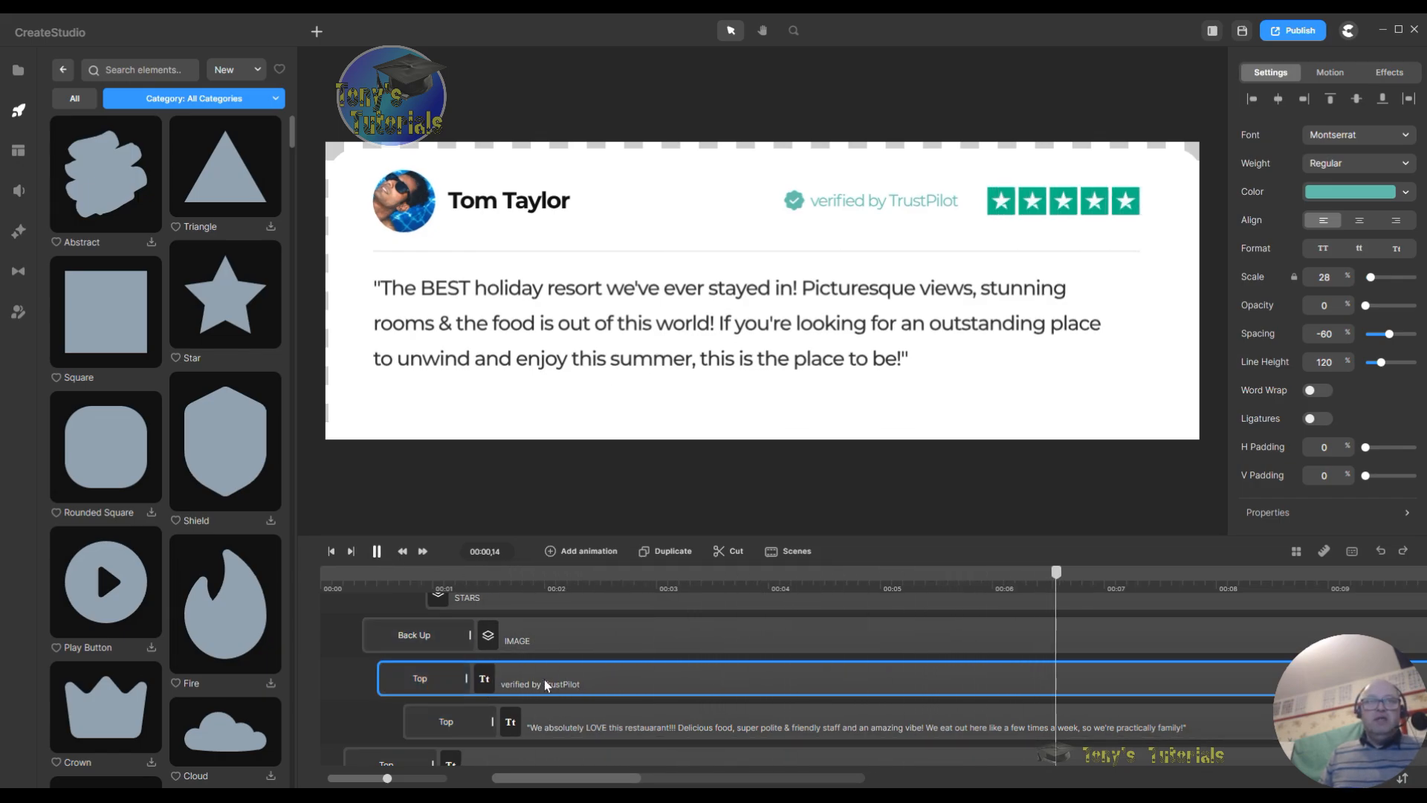
{"action": "left_click", "coordinate": [420, 680]}
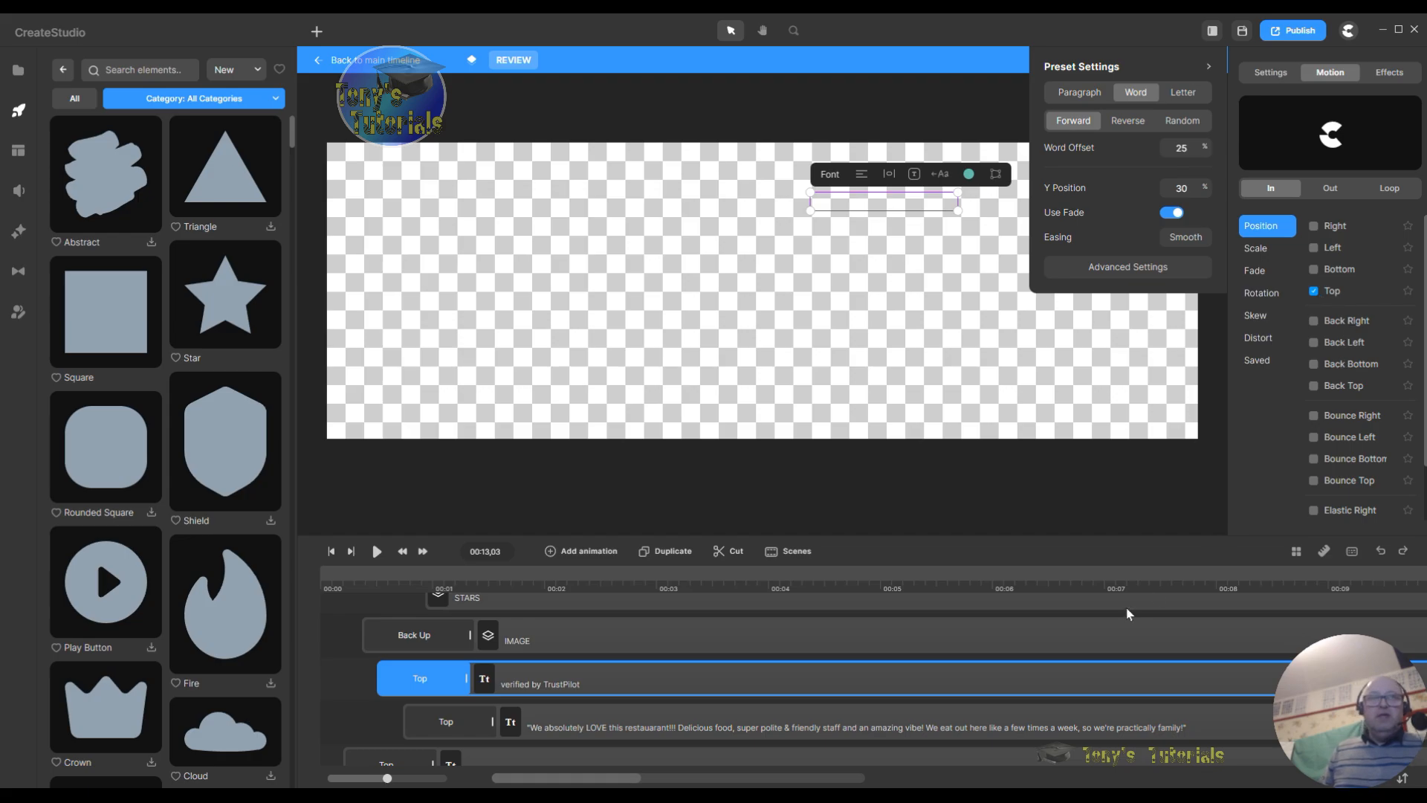
Step: Add a text element to the REVIEW group, scale it to 32%, and place it between the reviewer's name and the verified label
{"action": "scroll", "coordinate": [623, 640], "scroll_direction": "up", "scroll_amount": 3}
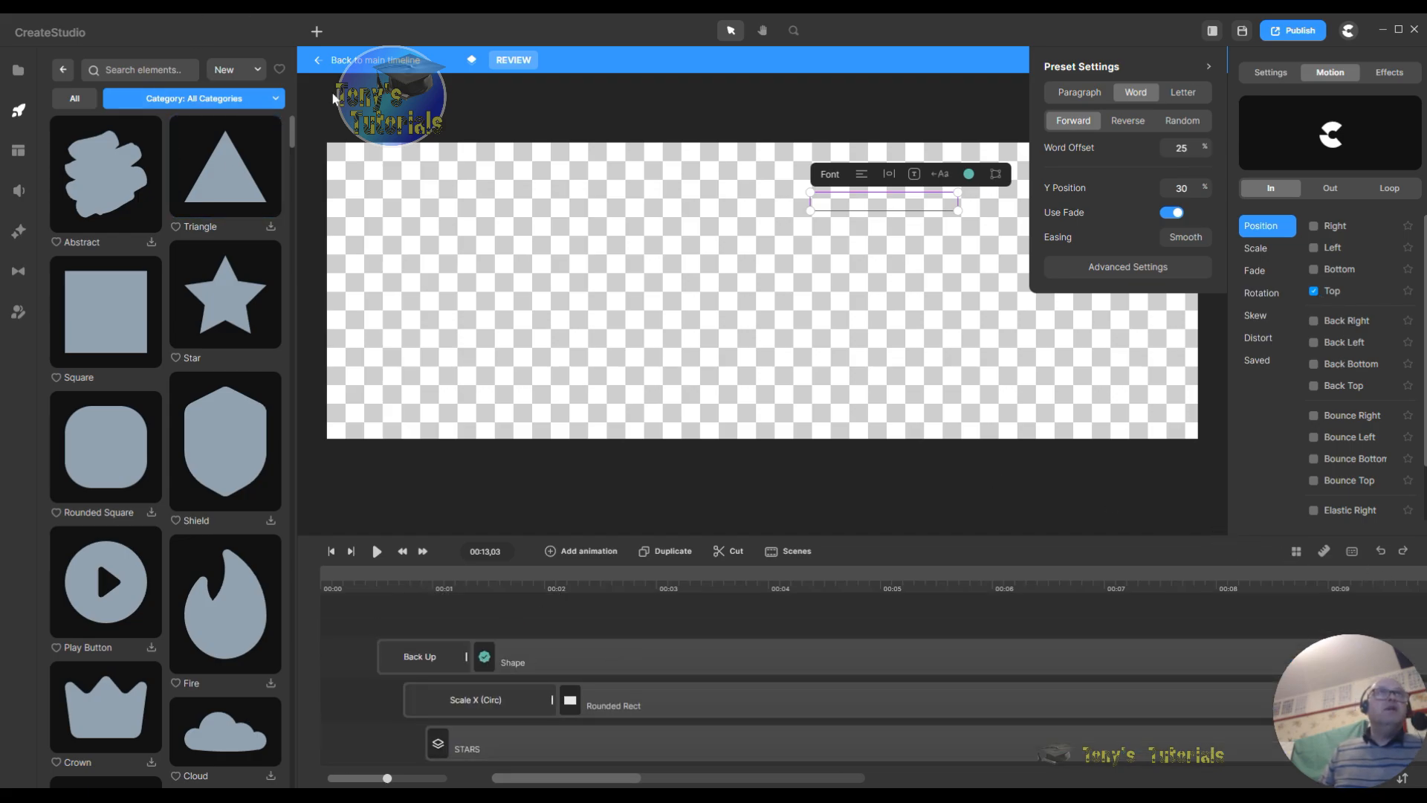
{"action": "left_click", "coordinate": [317, 33]}
{"action": "left_click_drag", "start_coordinate": [342, 75], "coordinate": [806, 244]}
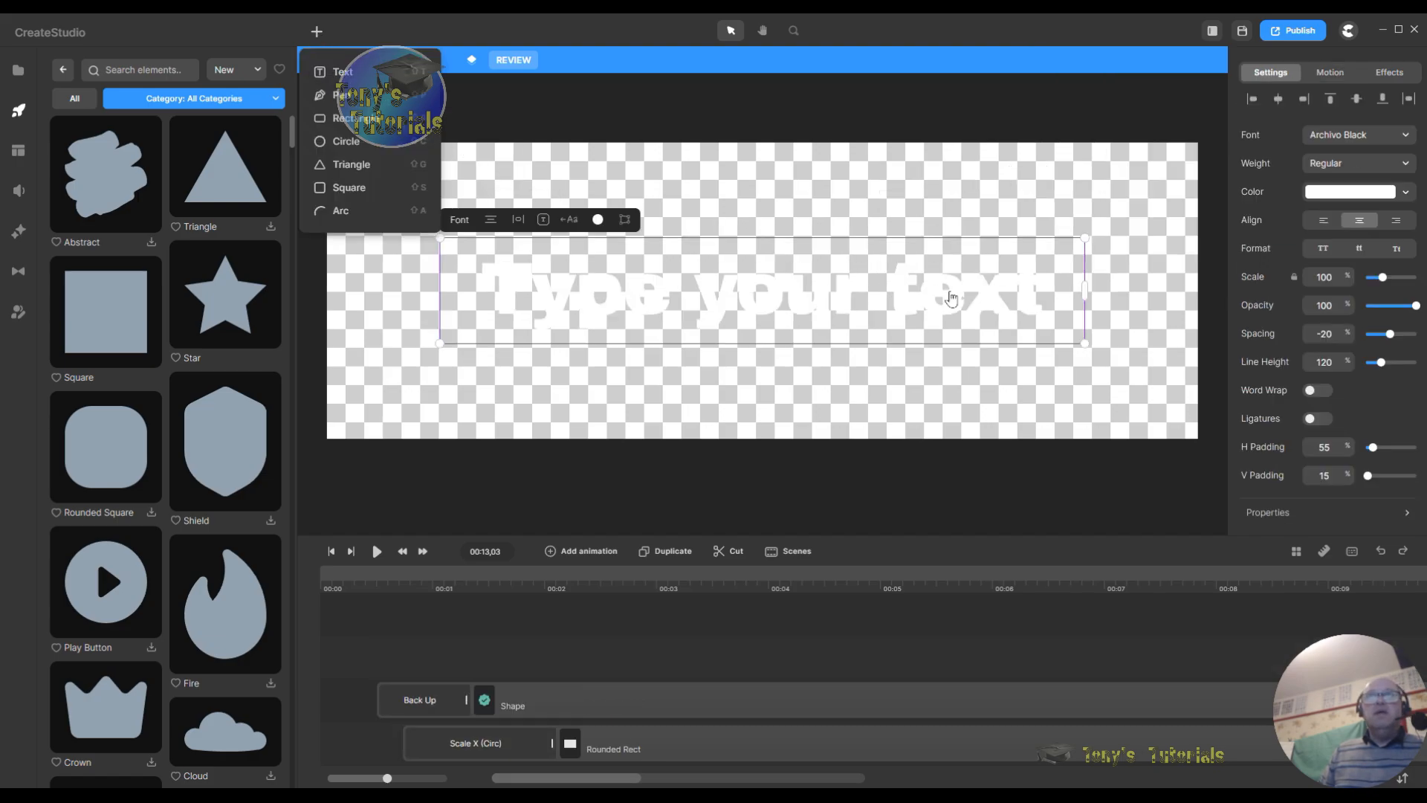
{"action": "left_click_drag", "start_coordinate": [1087, 345], "coordinate": [657, 261]}
{"action": "left_click_drag", "start_coordinate": [557, 249], "coordinate": [710, 197]}
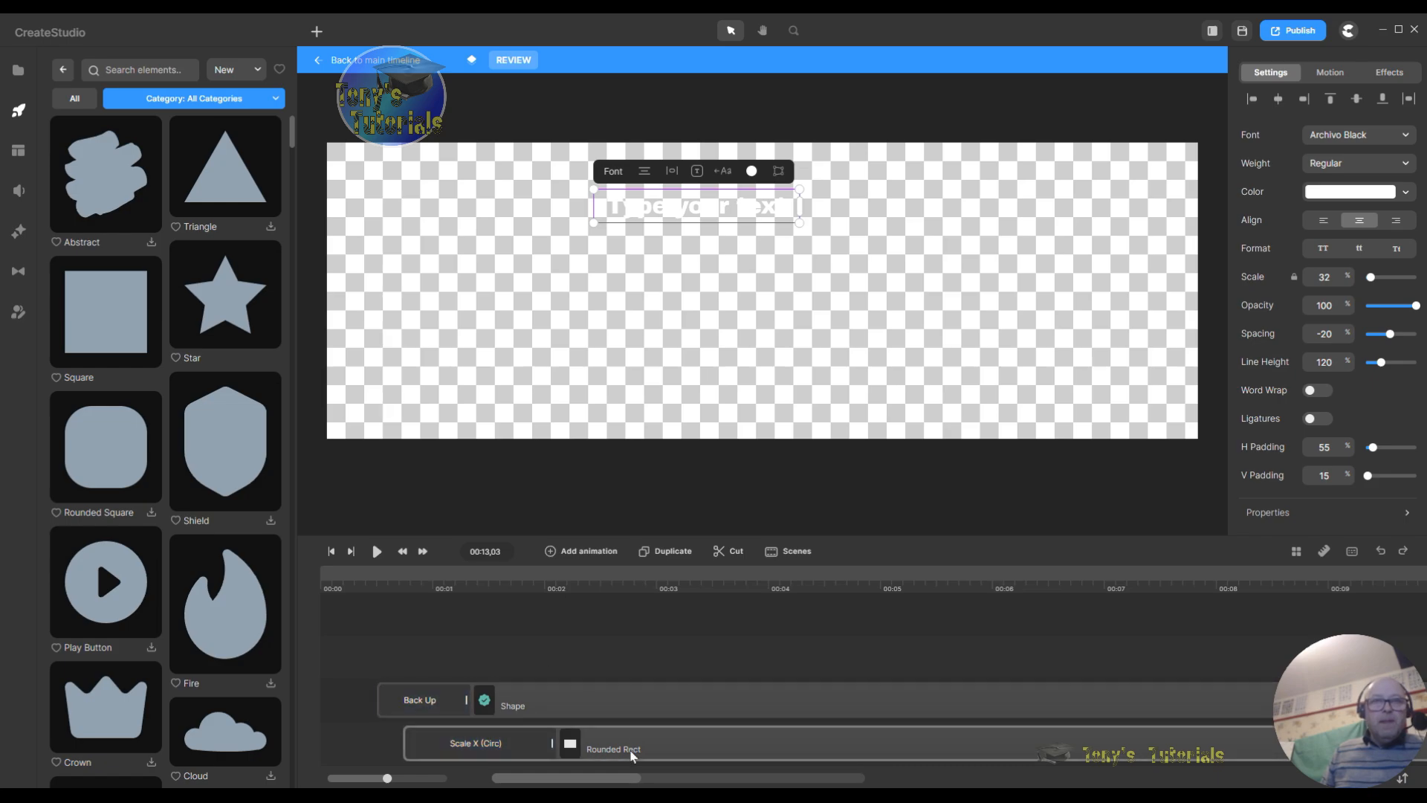
Step: Move the "Type your text" clip back within the review's duration and extend its start to about 1 second
{"action": "scroll", "coordinate": [676, 686], "scroll_direction": "down", "scroll_amount": 2}
{"action": "scroll", "coordinate": [676, 683], "scroll_direction": "up", "scroll_amount": 2}
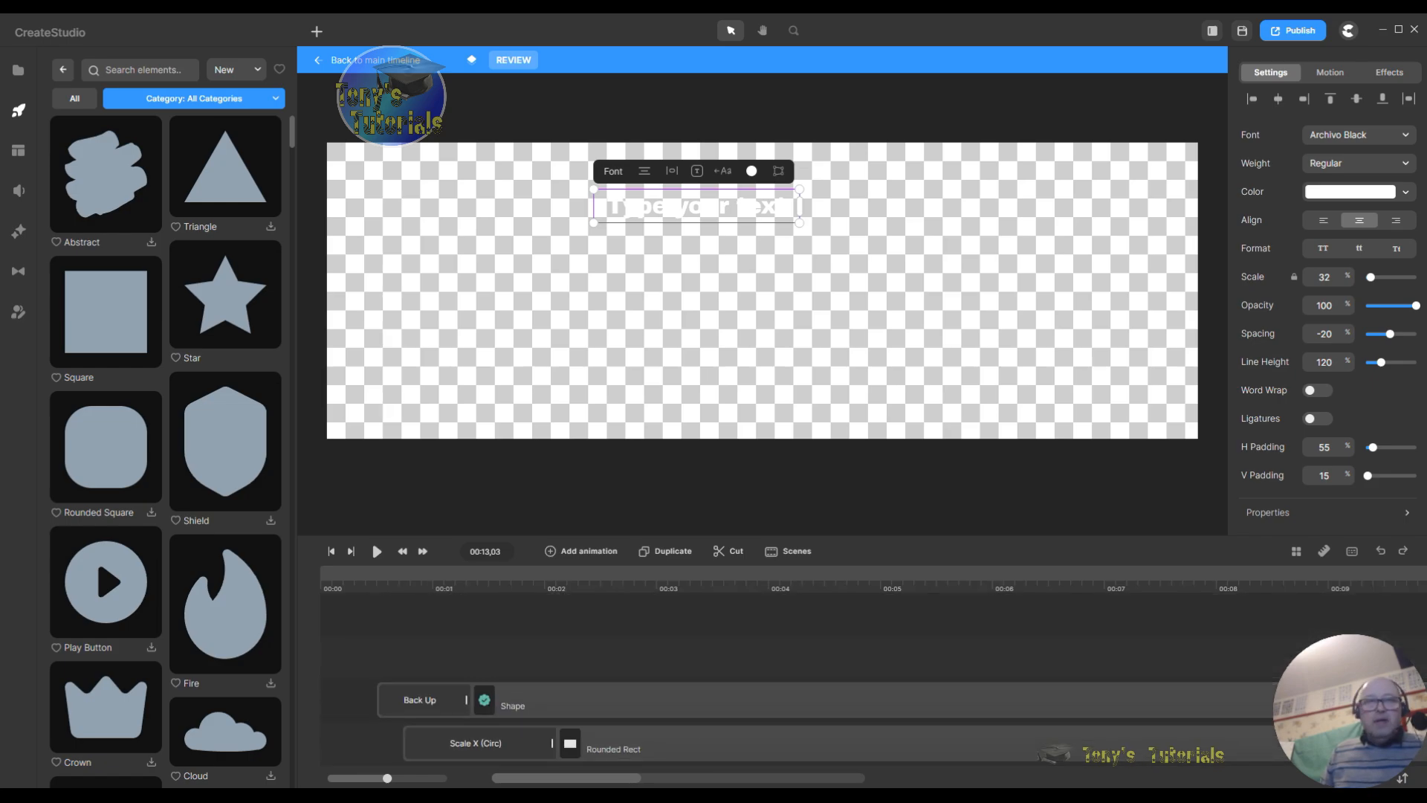
{"action": "left_click_drag", "start_coordinate": [553, 777], "coordinate": [589, 770]}
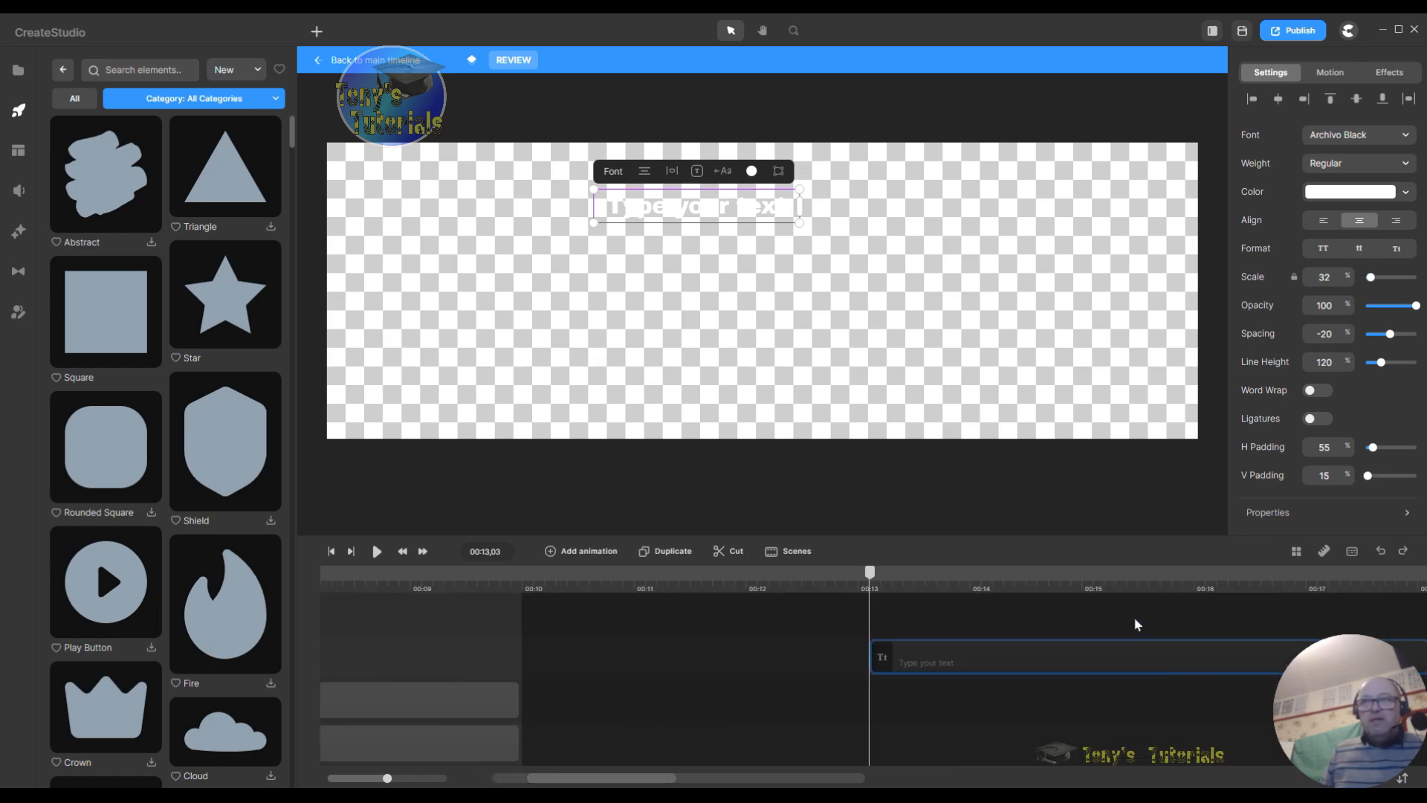
{"action": "left_click_drag", "start_coordinate": [1107, 657], "coordinate": [315, 651]}
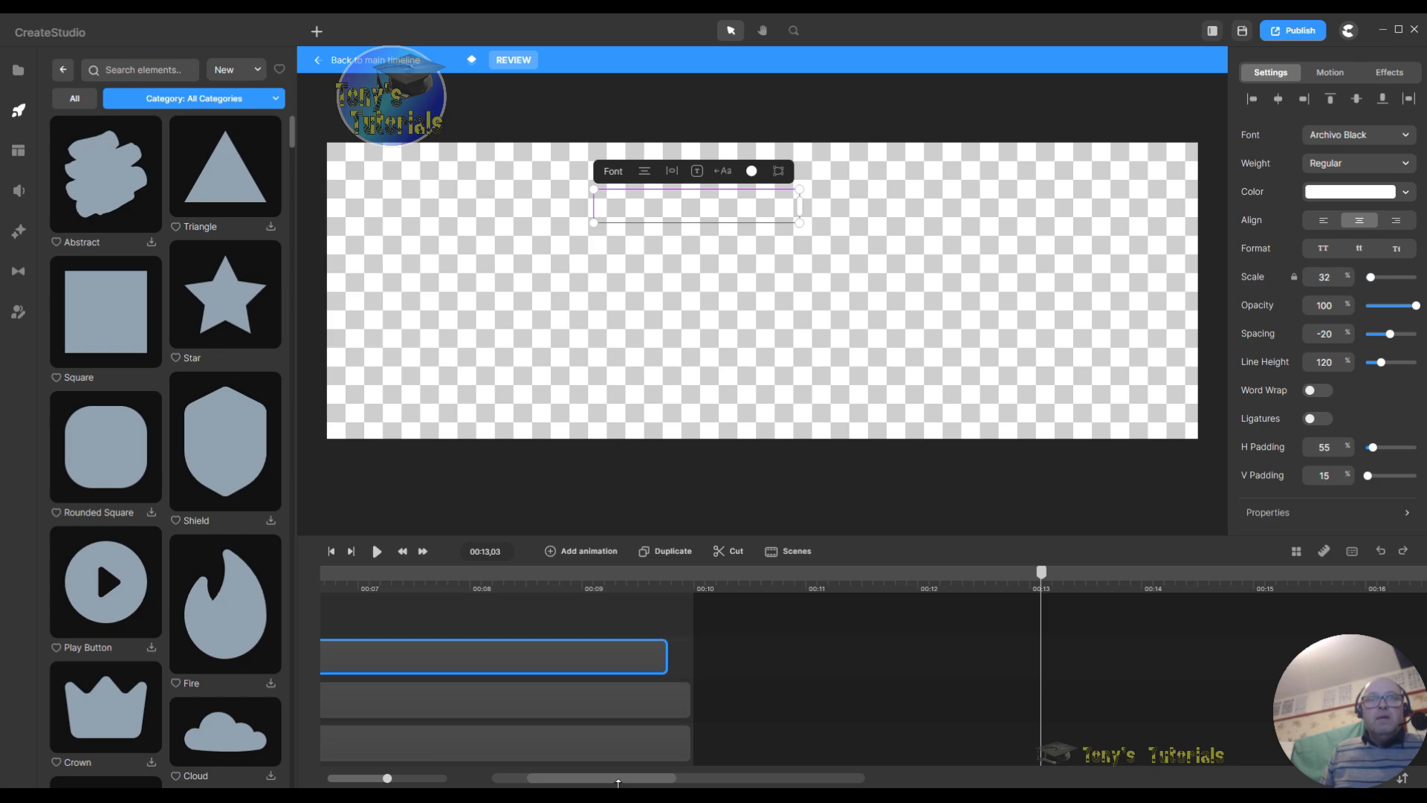
{"action": "scroll", "coordinate": [762, 719], "scroll_direction": "left", "scroll_amount": 5}
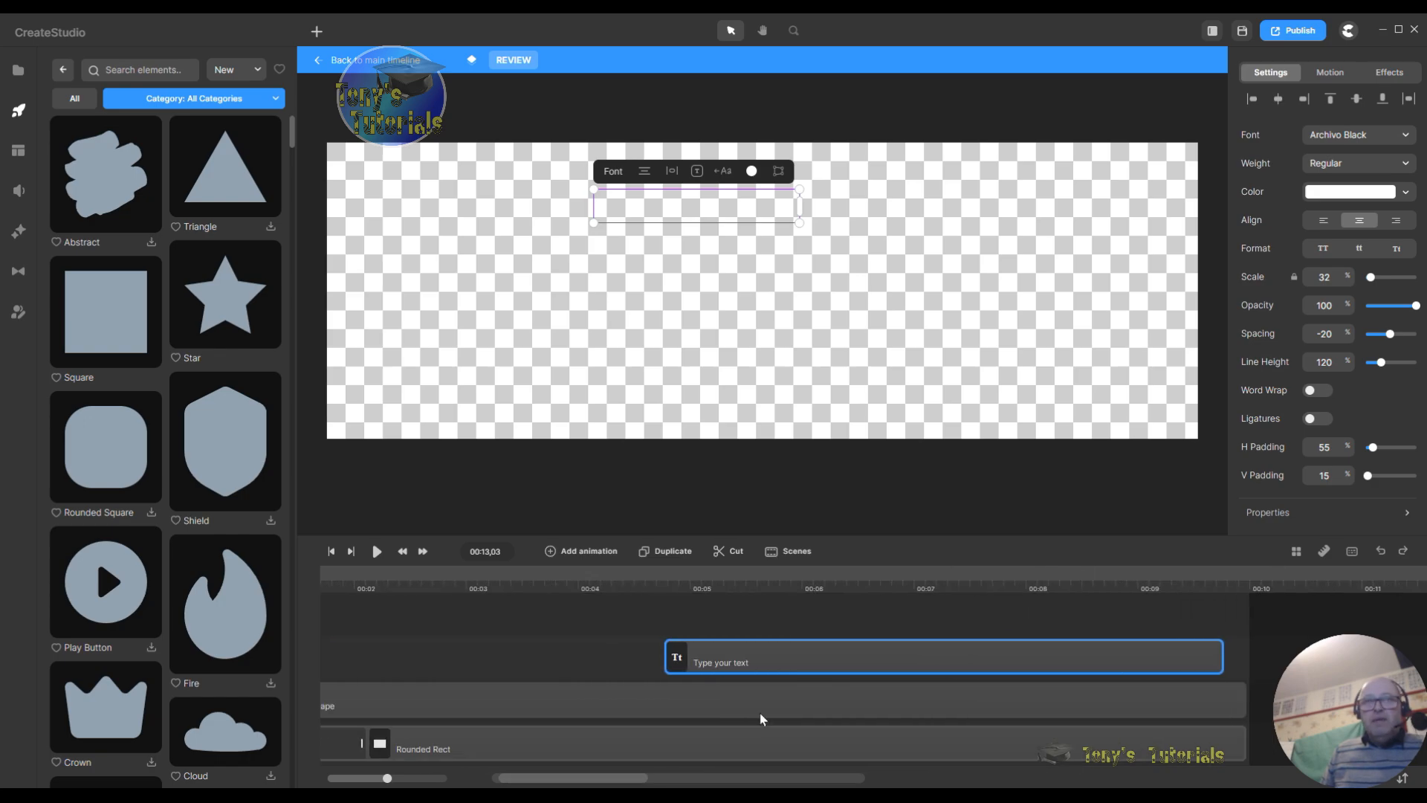
{"action": "left_click_drag", "start_coordinate": [665, 651], "coordinate": [248, 661]}
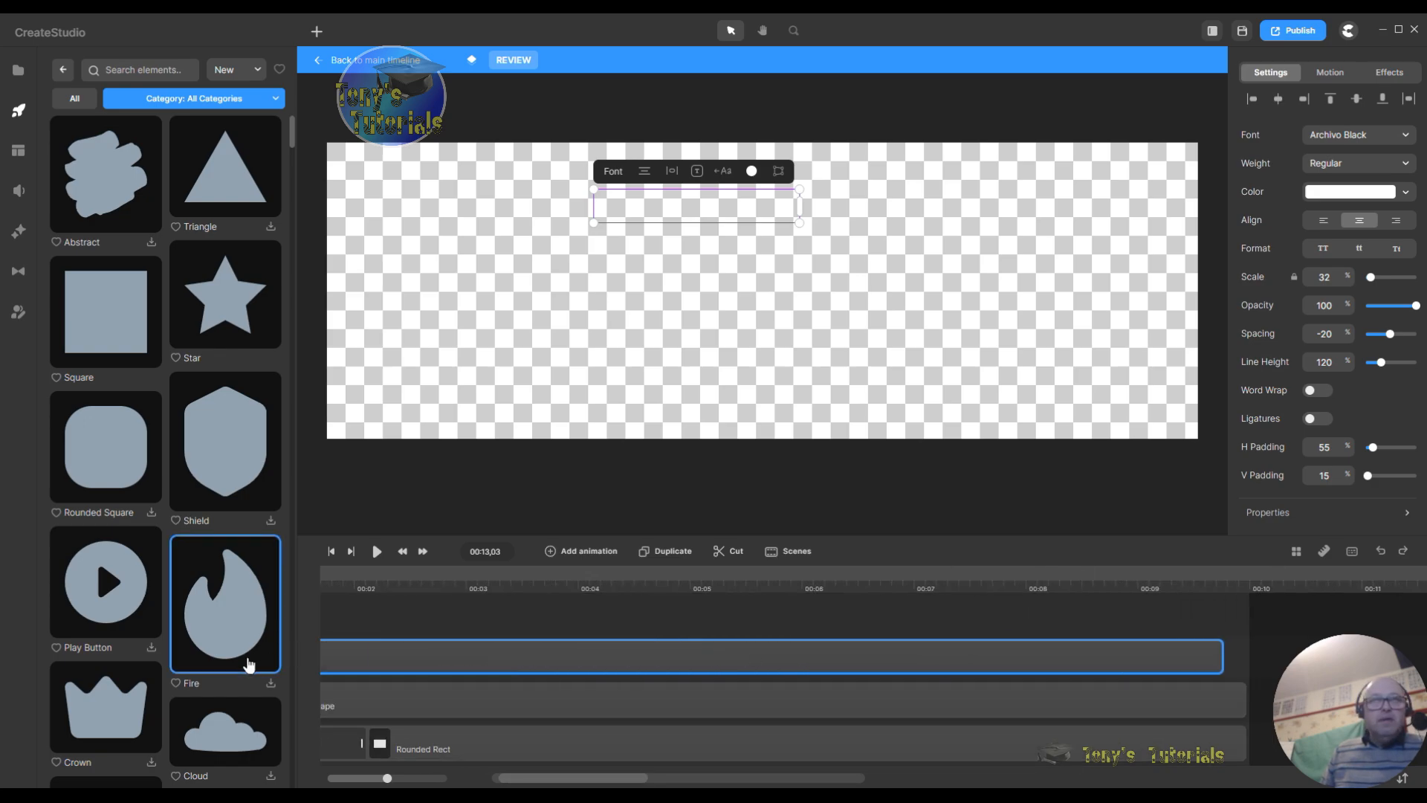
Step: Set the new text's color to 0c0101 and preview the review animation from the start
{"action": "left_click", "coordinate": [1344, 189]}
{"action": "left_click", "coordinate": [1307, 265]}
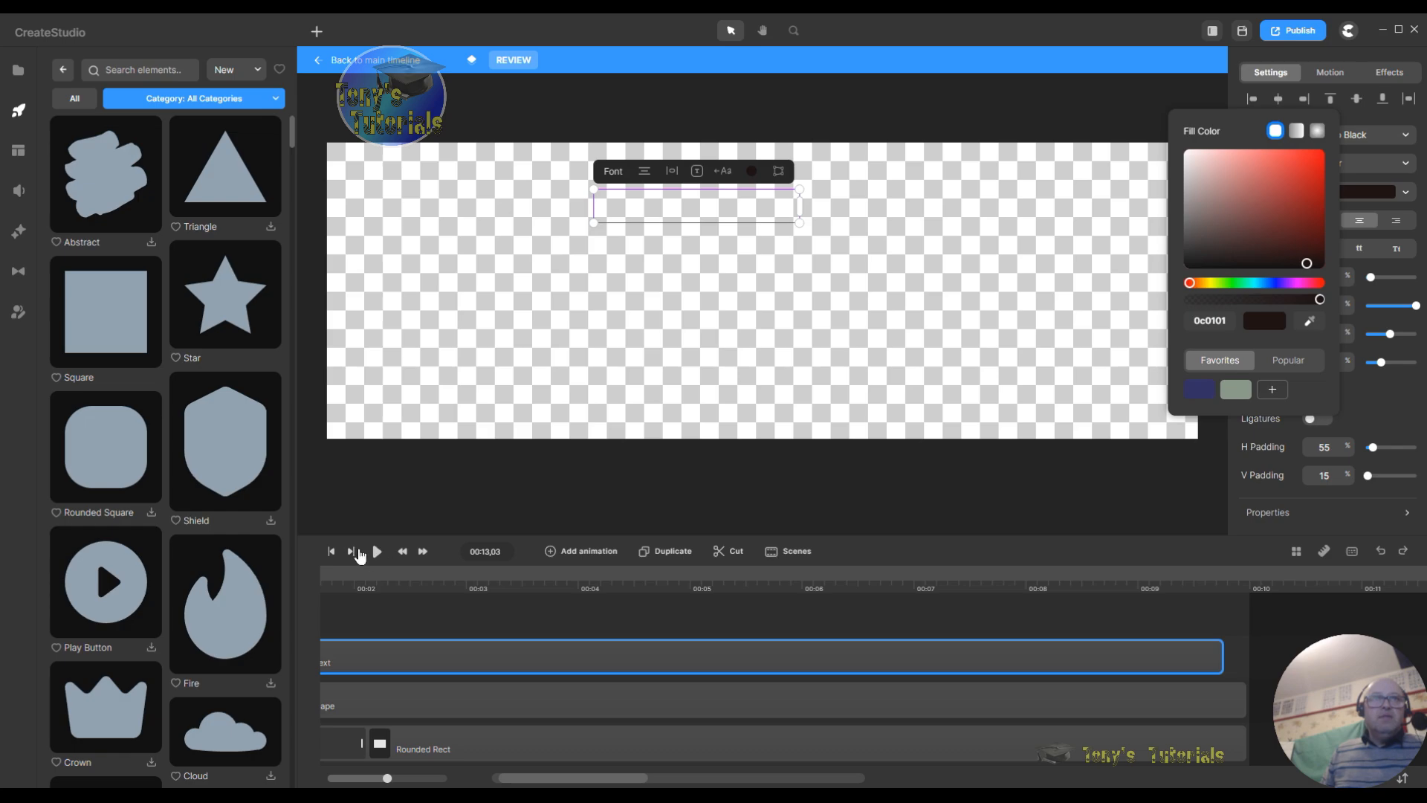
{"action": "left_click", "coordinate": [331, 551]}
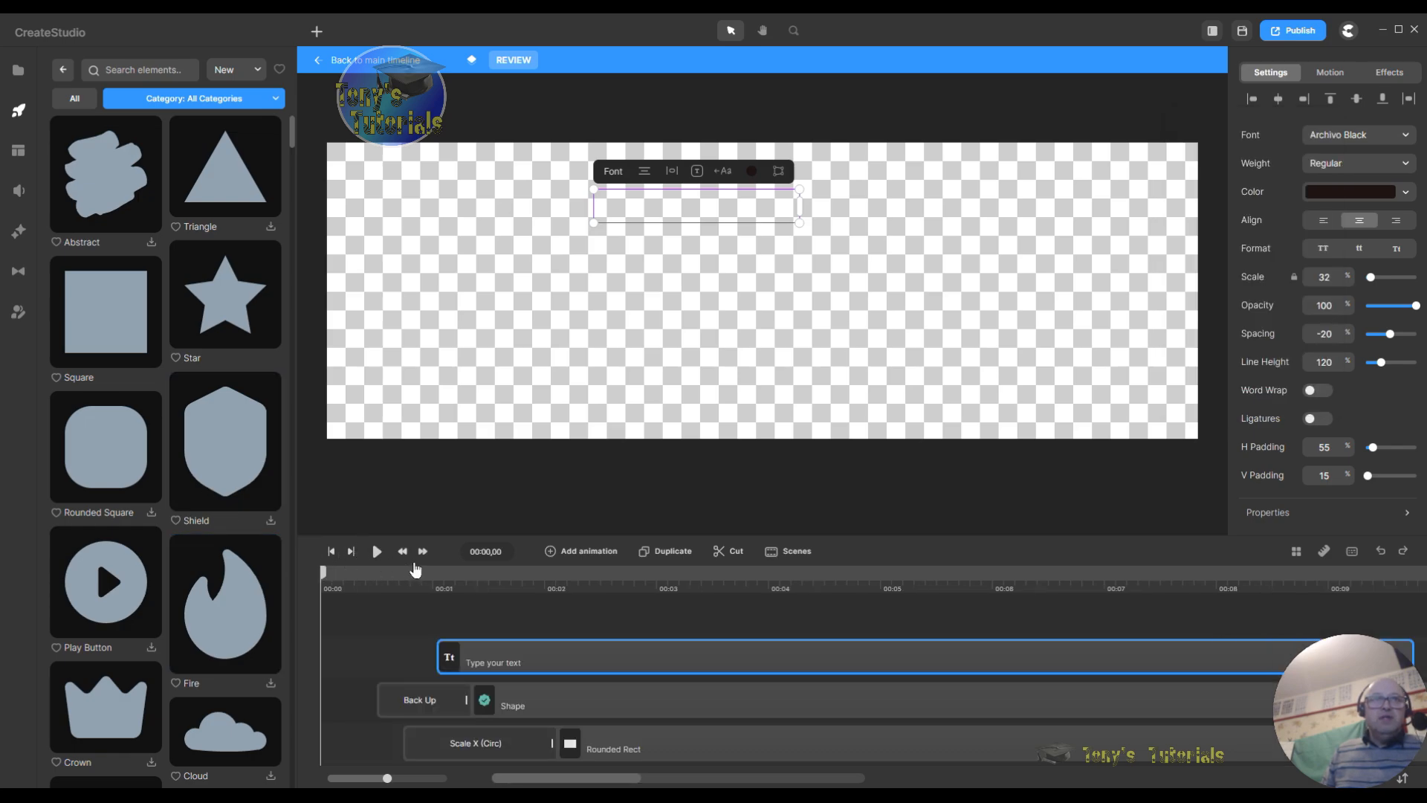
{"action": "left_click", "coordinate": [378, 554]}
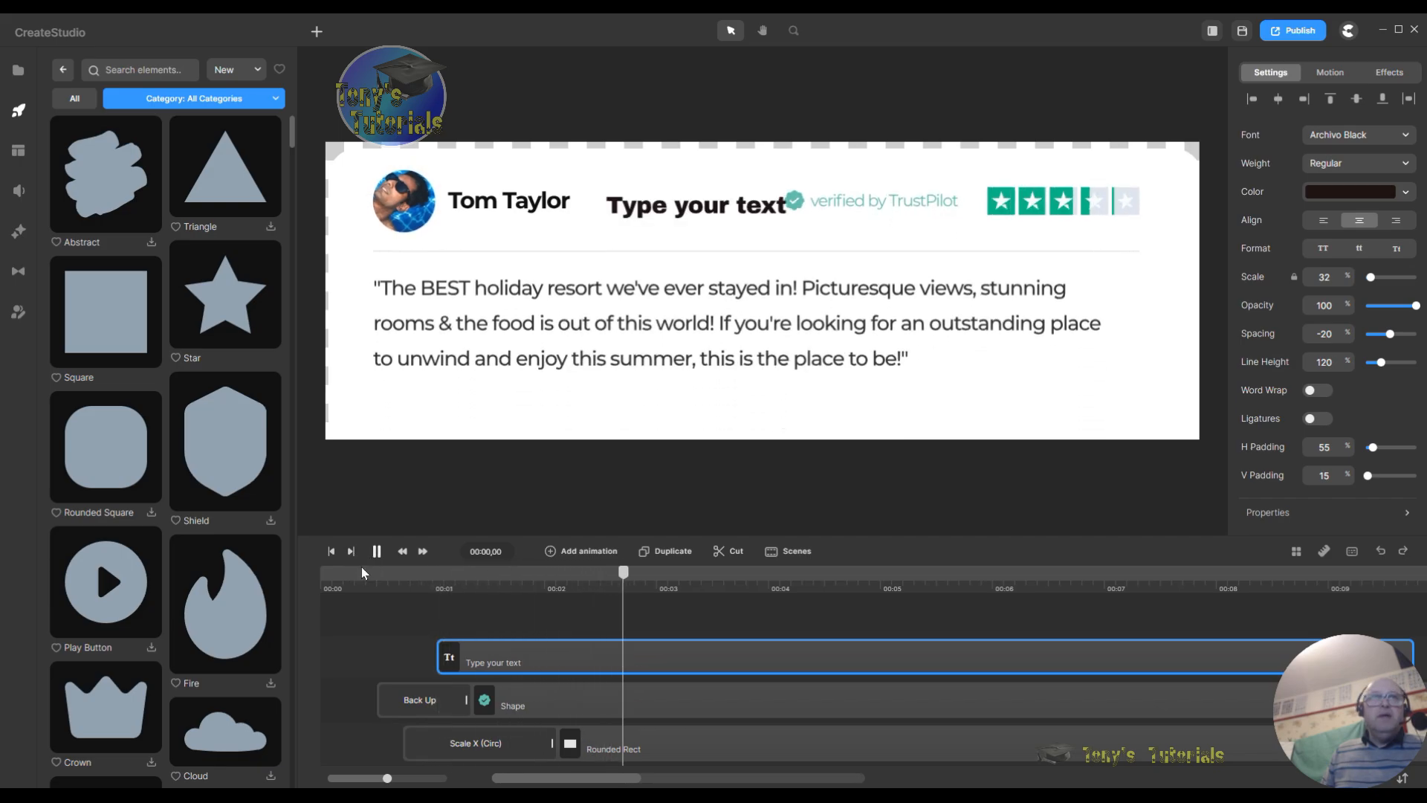
{"action": "left_click", "coordinate": [331, 554]}
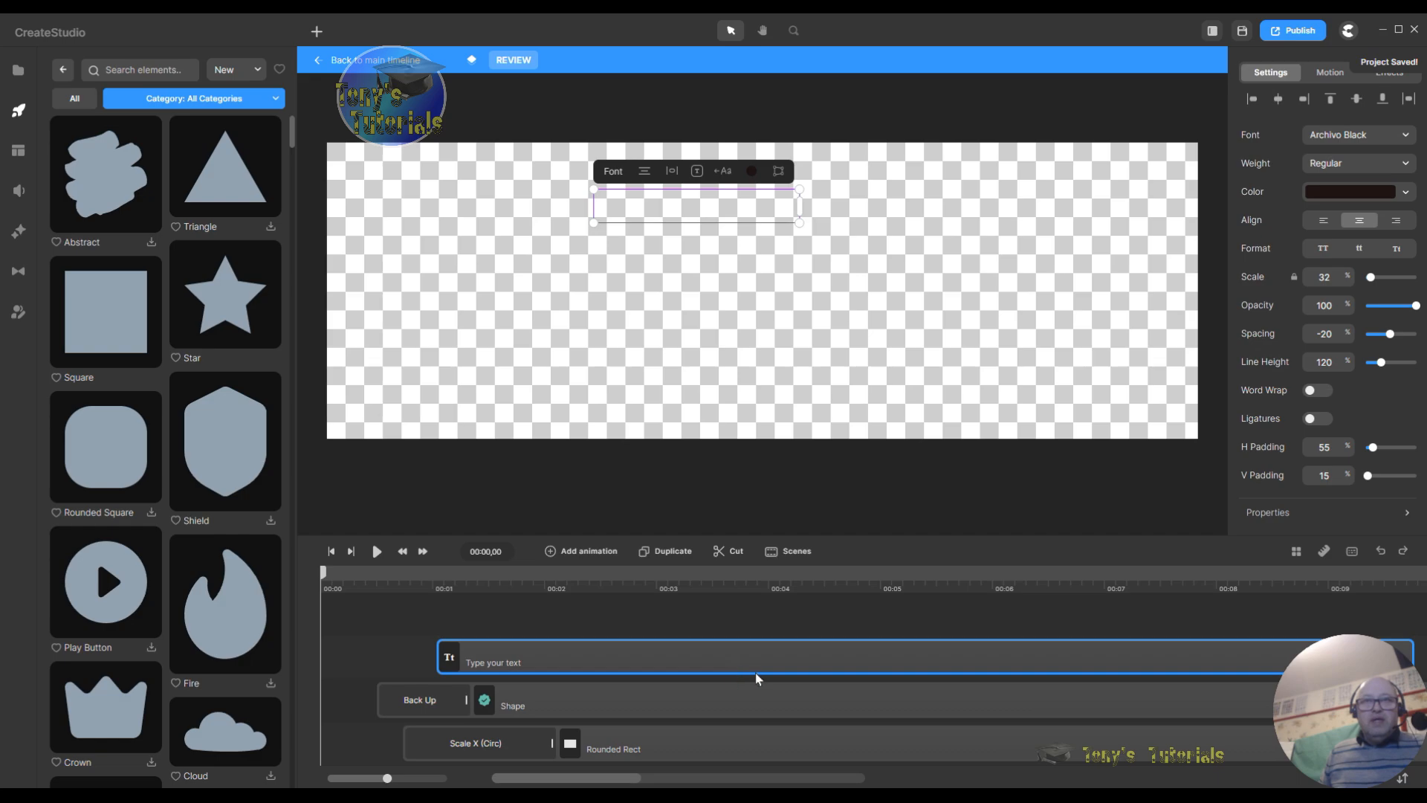
Step: Make the "Type your text" clip start earlier, in line with the IMAGE layer's Back Up animation
{"action": "scroll", "coordinate": [749, 688], "scroll_direction": "down", "scroll_amount": 3}
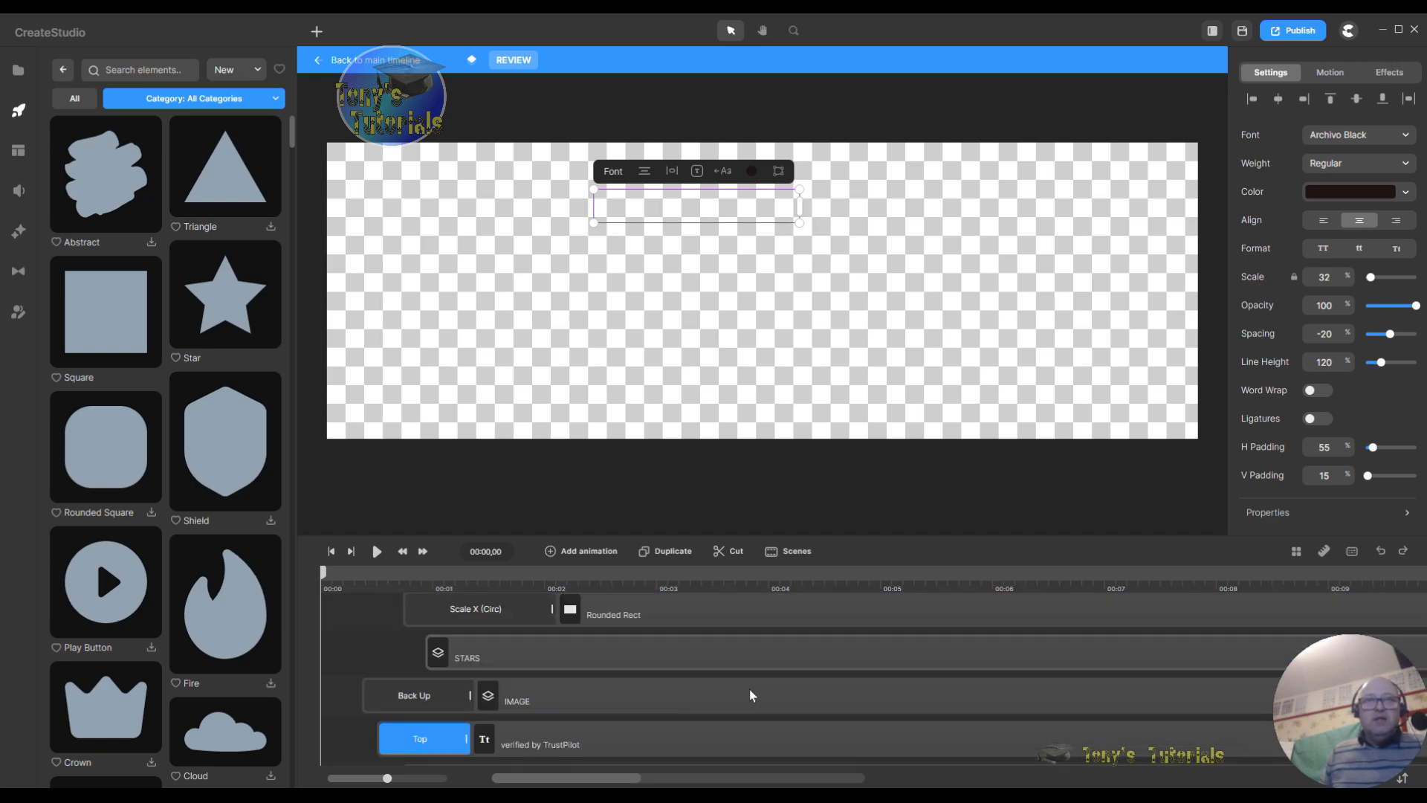
{"action": "scroll", "coordinate": [750, 691], "scroll_direction": "down", "scroll_amount": 1}
{"action": "scroll", "coordinate": [749, 689], "scroll_direction": "up", "scroll_amount": 3}
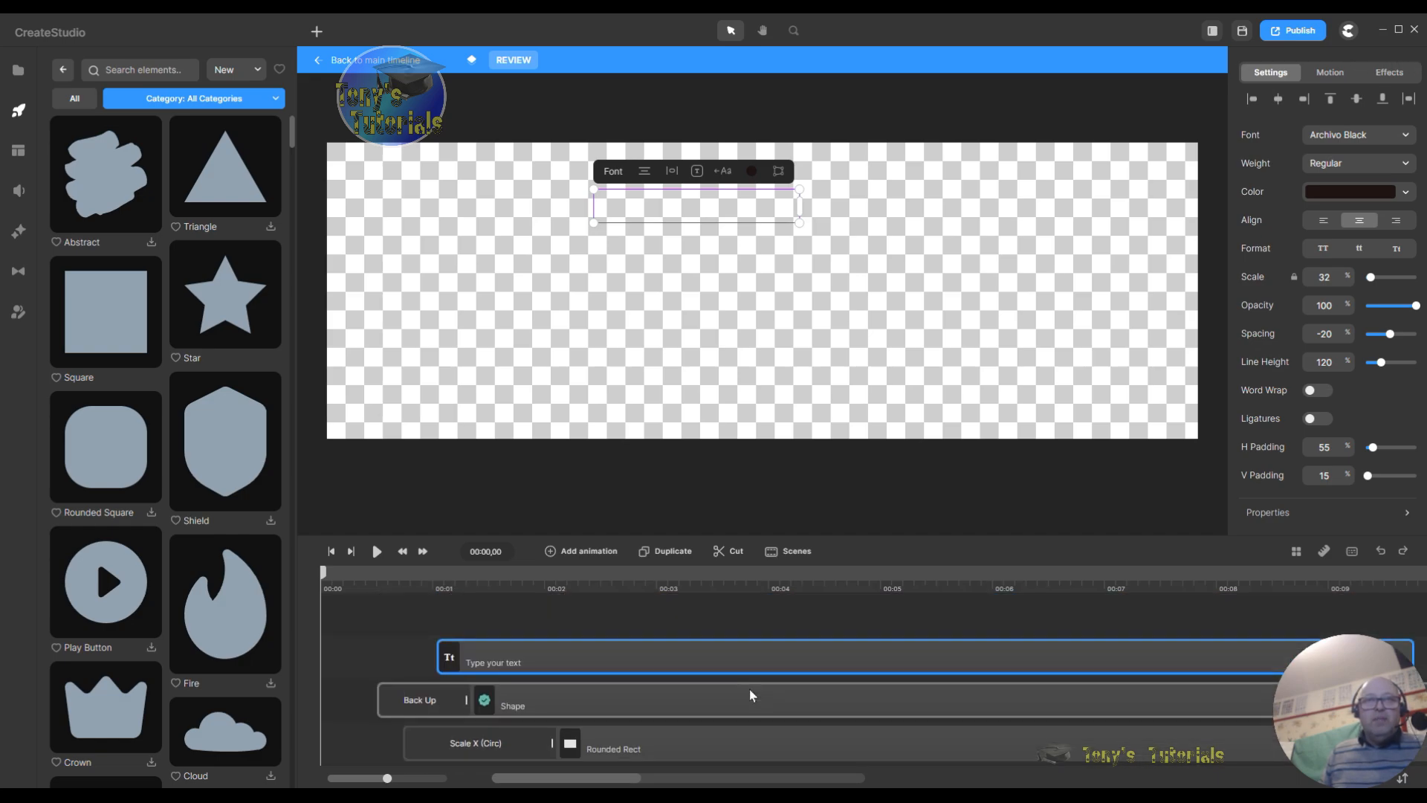
{"action": "left_click_drag", "start_coordinate": [719, 670], "coordinate": [677, 669]}
Step: Check the Top animation settings of the "verified by TrustPilot" text and apply a Top entrance animation to "Type your text"
{"action": "scroll", "coordinate": [712, 676], "scroll_direction": "down", "scroll_amount": 5}
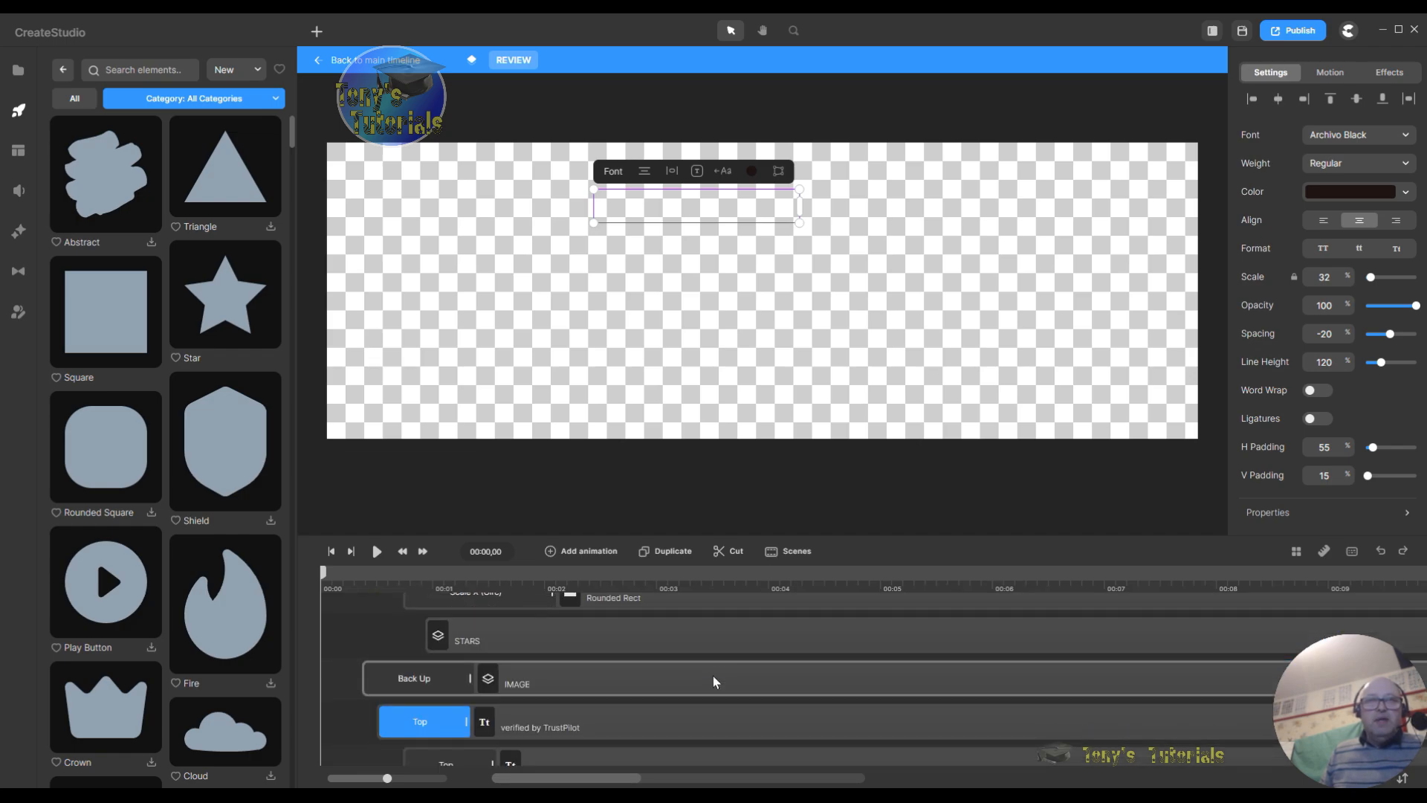
{"action": "left_click", "coordinate": [434, 724]}
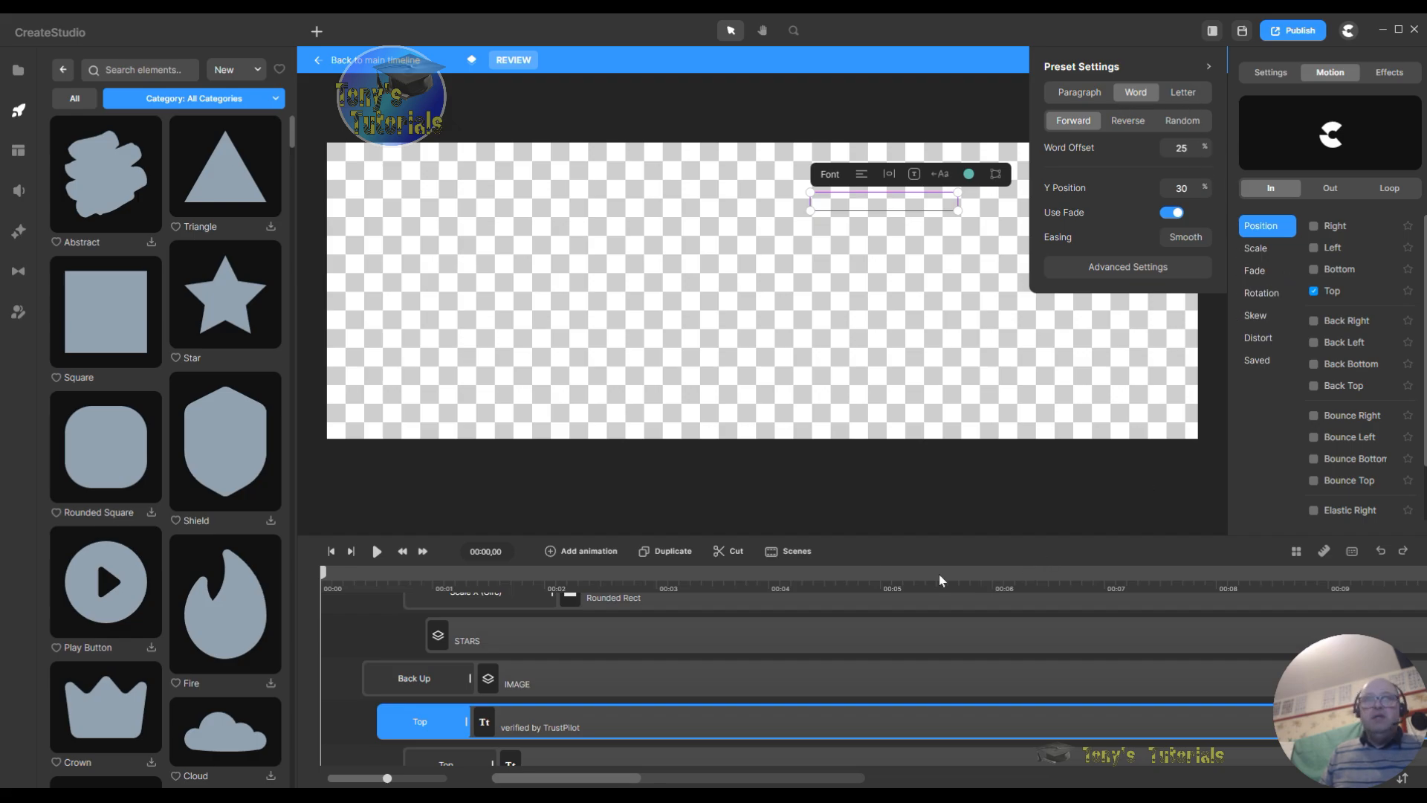
{"action": "scroll", "coordinate": [755, 631], "scroll_direction": "up", "scroll_amount": 2}
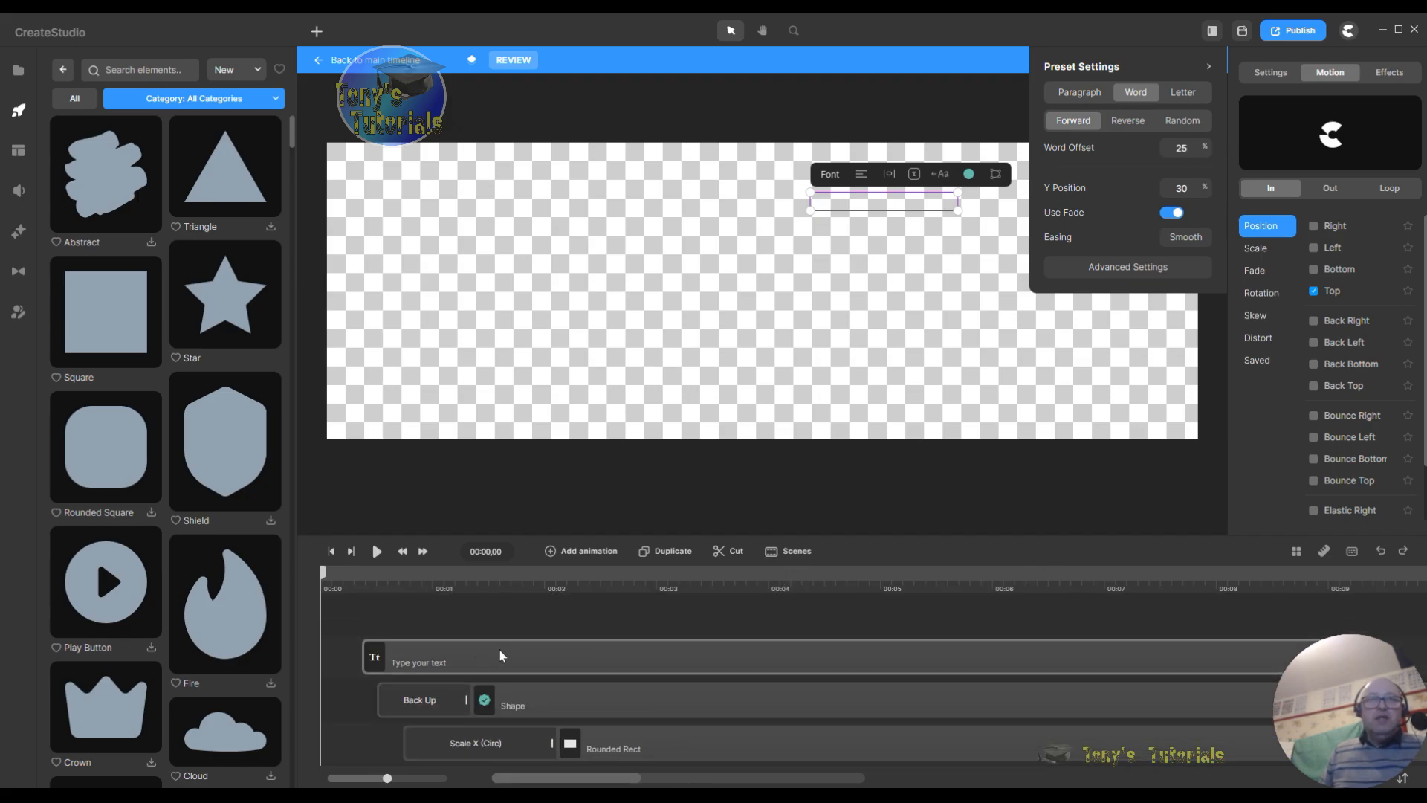
{"action": "left_click", "coordinate": [513, 651]}
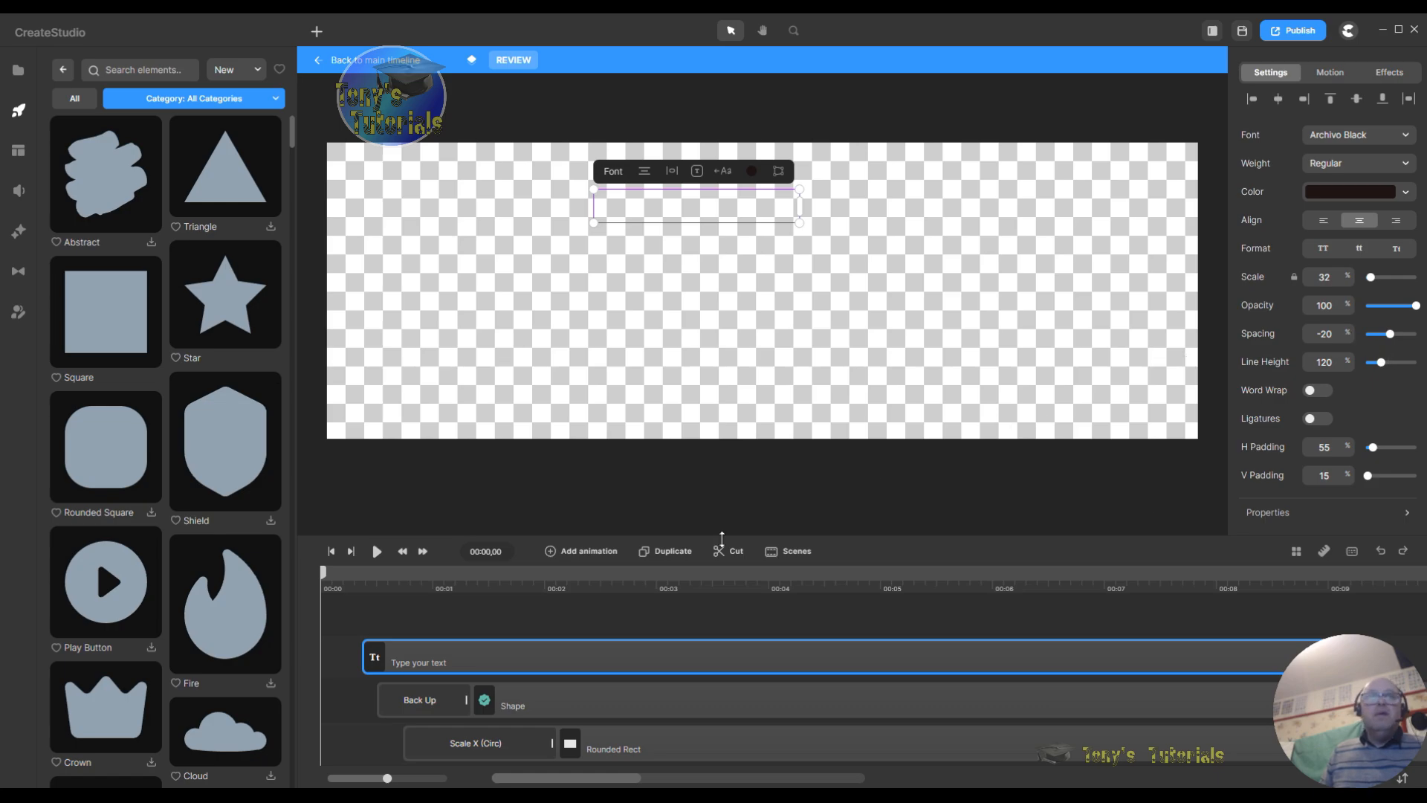
{"action": "left_click", "coordinate": [1330, 74]}
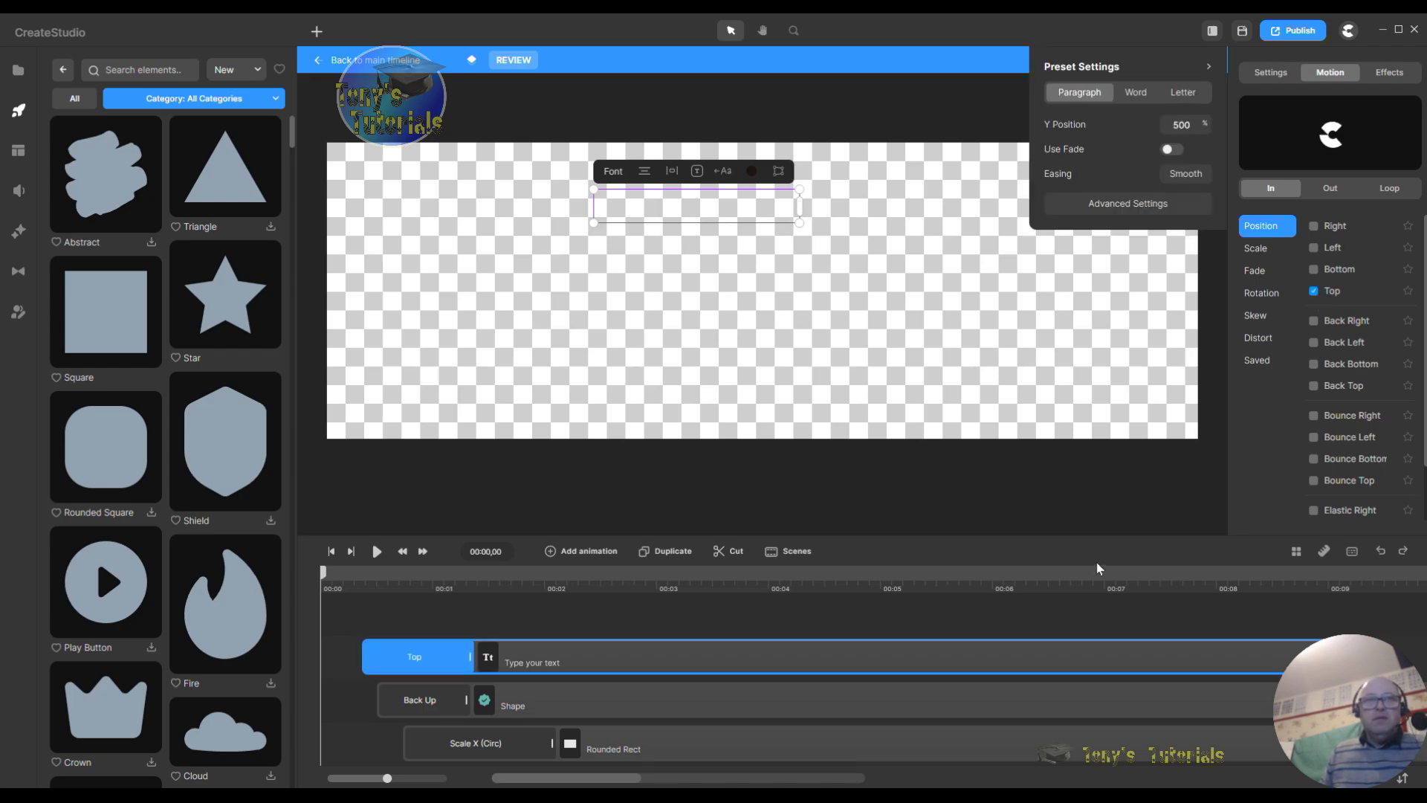
Step: Switch the Top animation of "Type your text" to Word mode with a 25% word offset, matching "verified by TrustPilot"
{"action": "scroll", "coordinate": [886, 663], "scroll_direction": "down", "scroll_amount": 2}
{"action": "scroll", "coordinate": [887, 663], "scroll_direction": "up", "scroll_amount": 2}
{"action": "scroll", "coordinate": [889, 662], "scroll_direction": "down", "scroll_amount": 2}
{"action": "scroll", "coordinate": [889, 661], "scroll_direction": "up", "scroll_amount": 2}
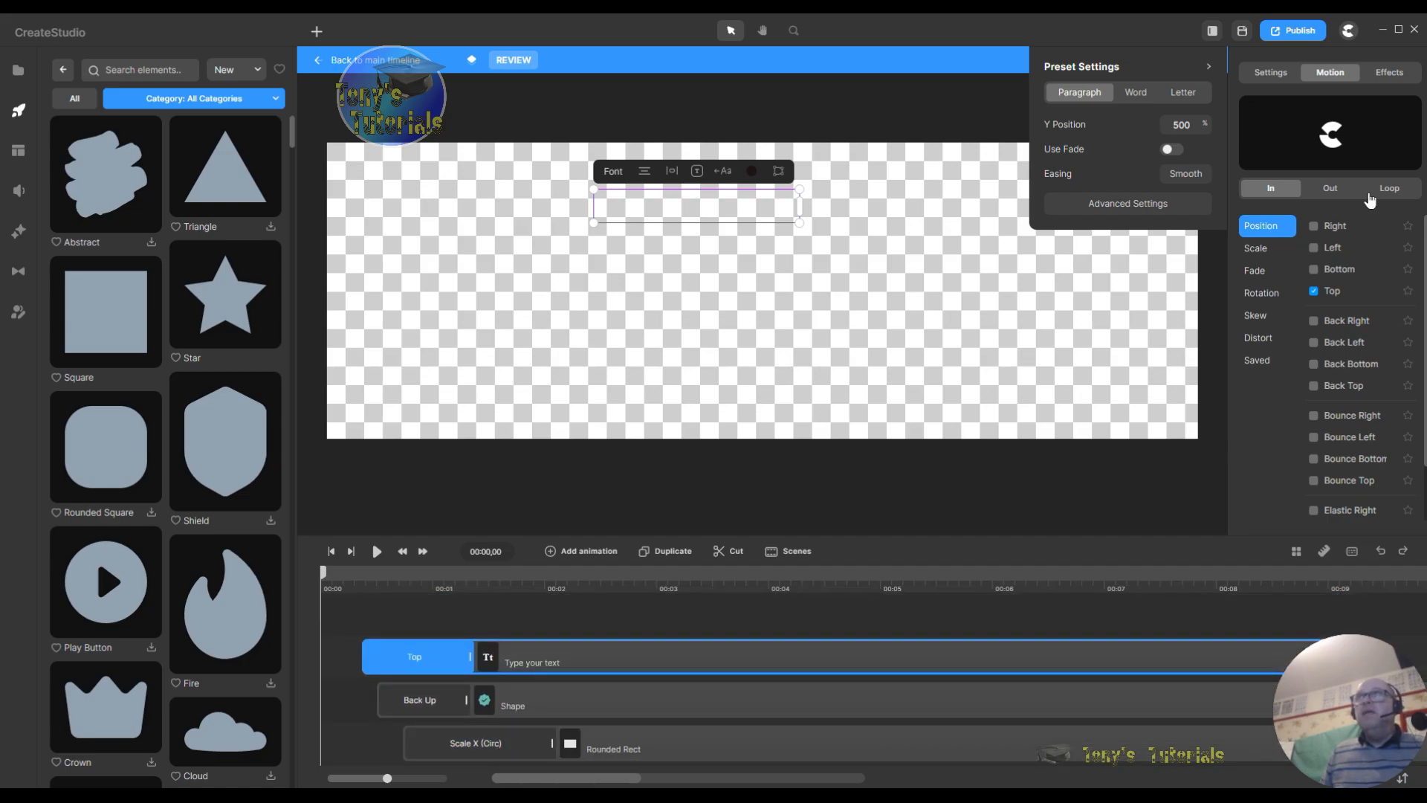
{"action": "left_click", "coordinate": [1138, 92]}
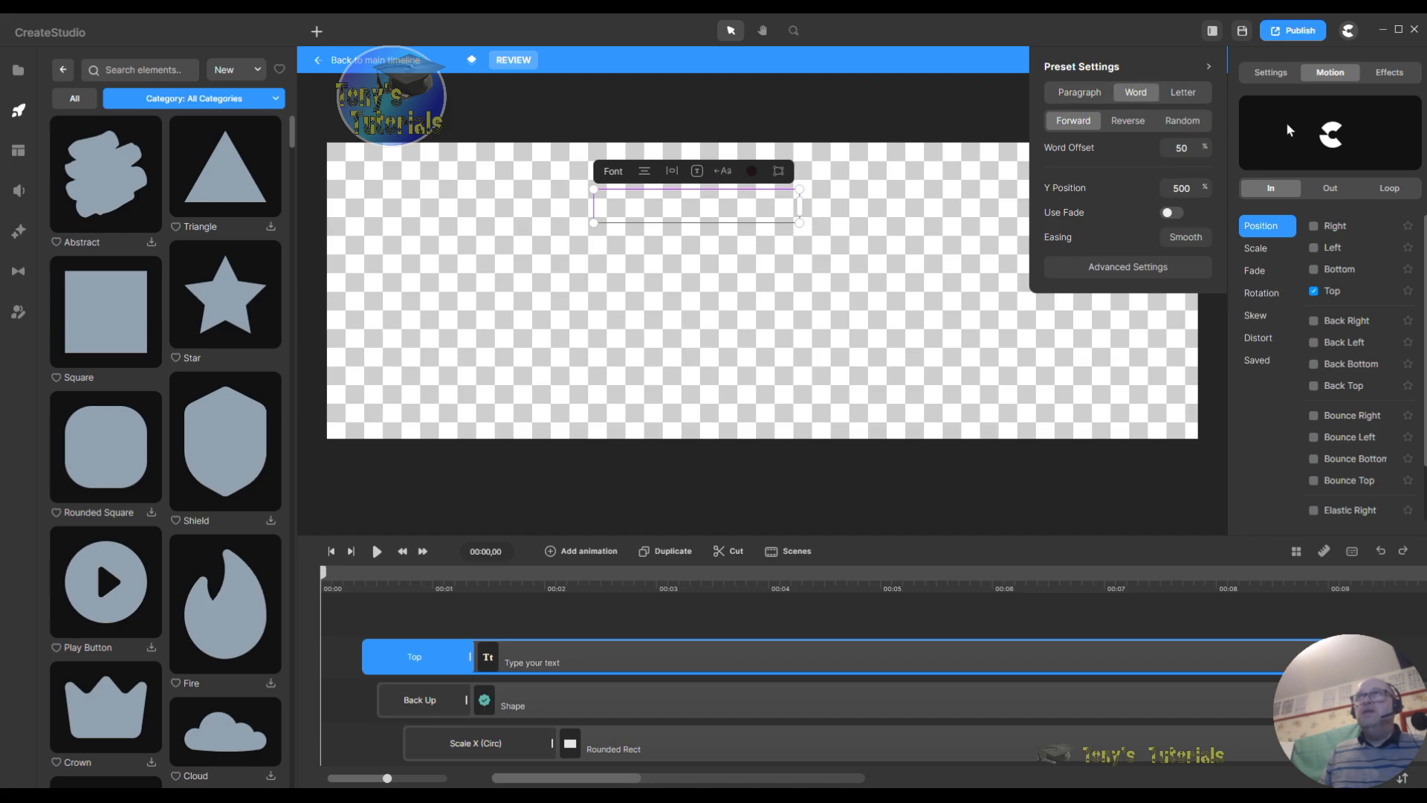
{"action": "scroll", "coordinate": [483, 739], "scroll_direction": "down", "scroll_amount": 2}
{"action": "left_click", "coordinate": [446, 724]}
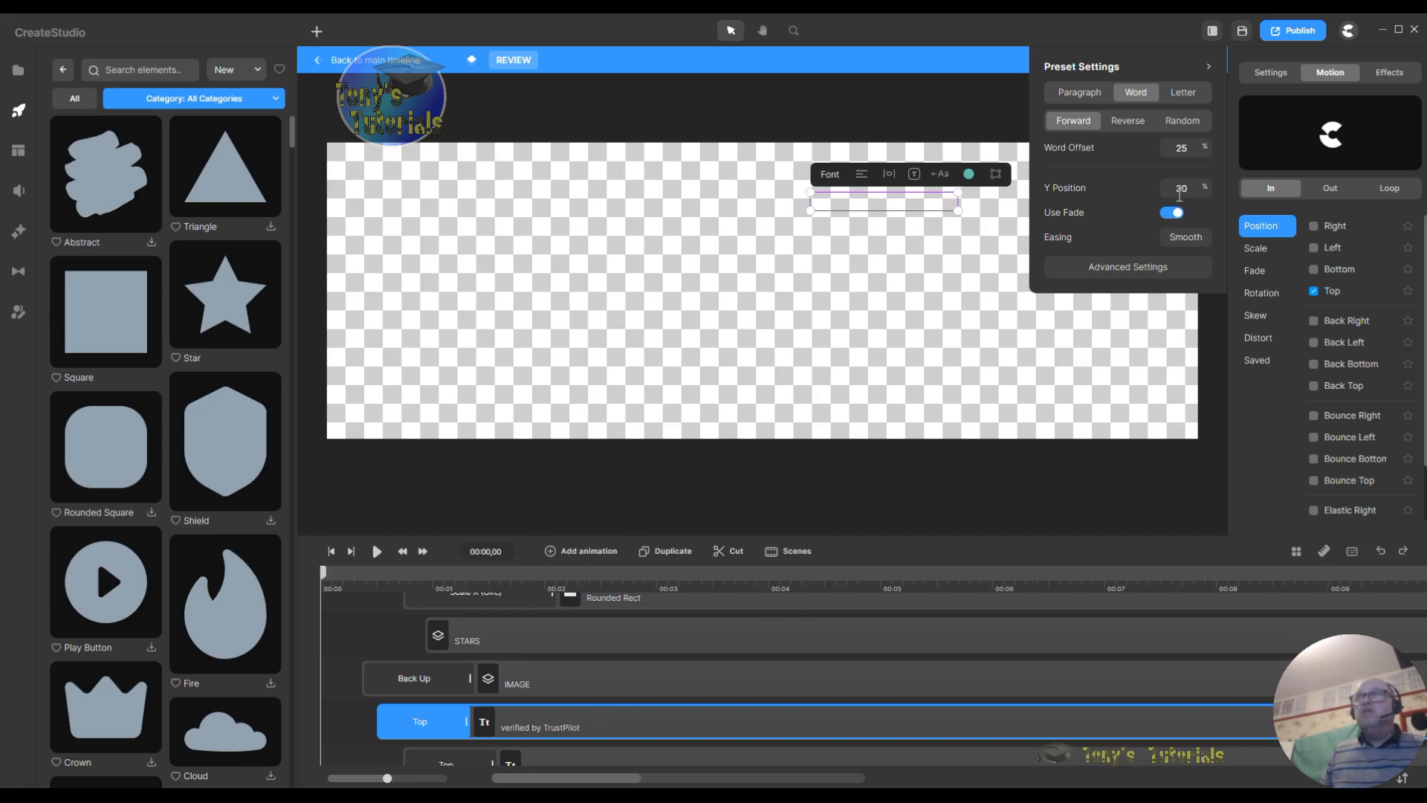
{"action": "scroll", "coordinate": [498, 699], "scroll_direction": "up", "scroll_amount": 2}
{"action": "left_click", "coordinate": [420, 665]}
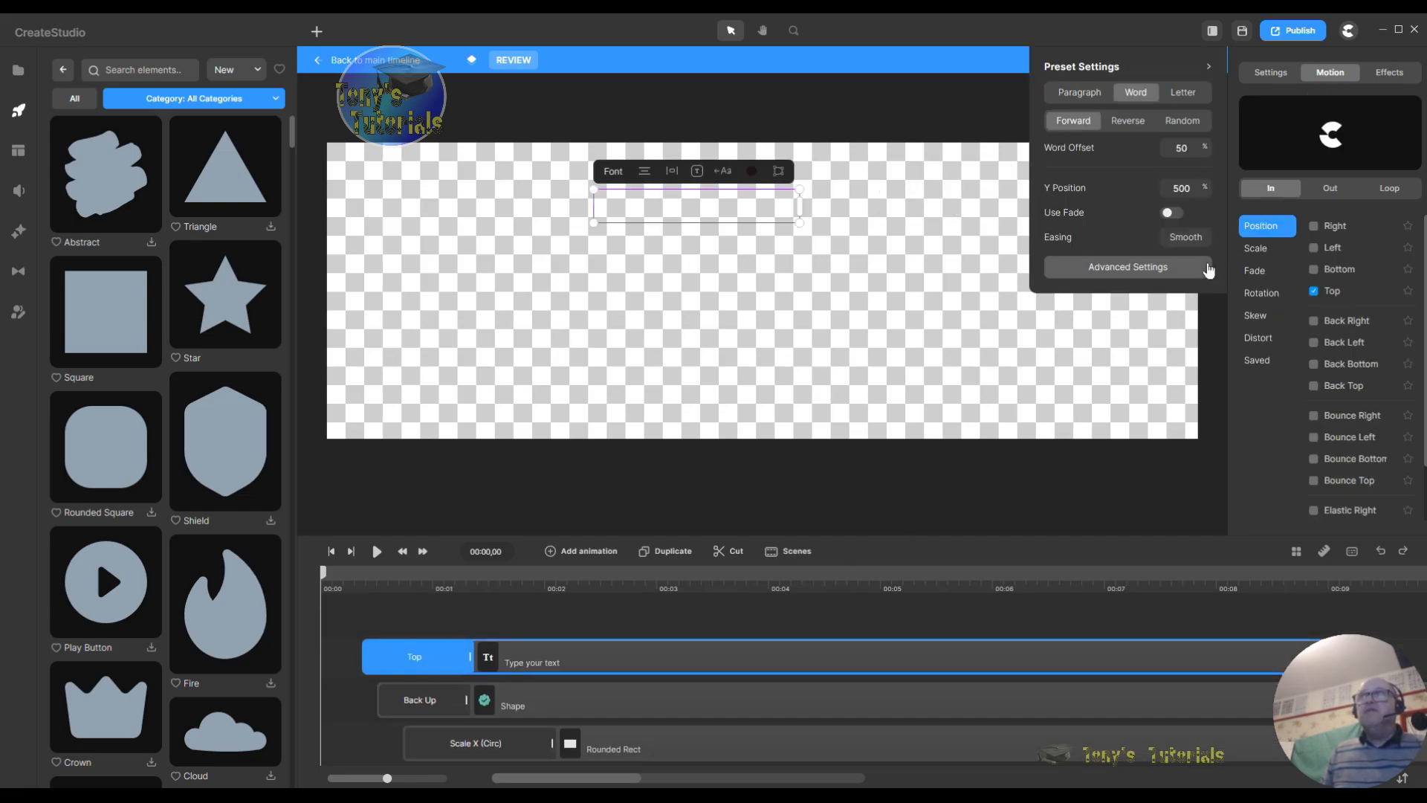
{"action": "double_click", "coordinate": [1182, 149]}
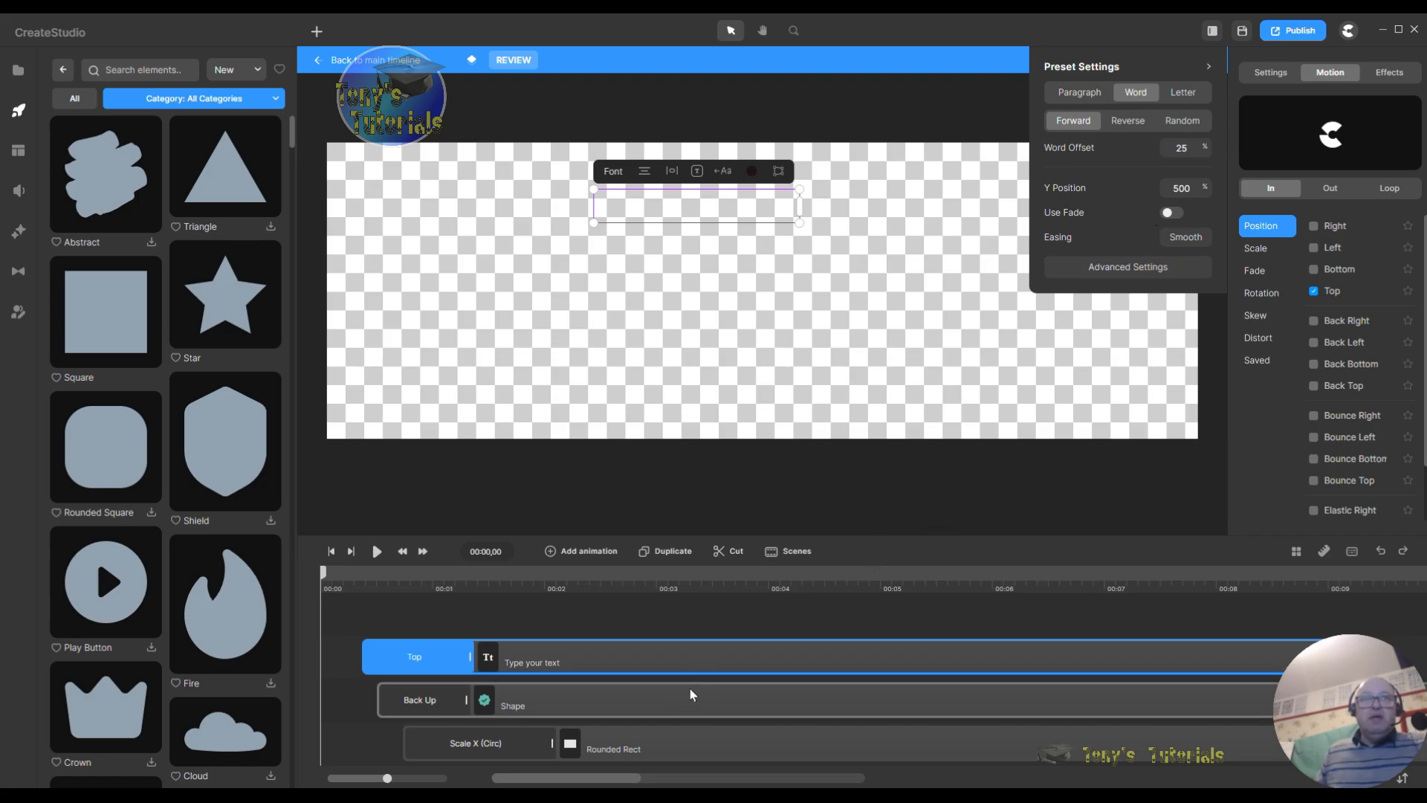
Step: Set the Y position of the "Type your text" Top animation to 30%, as on "verified by TrustPilot"
{"action": "scroll", "coordinate": [695, 669], "scroll_direction": "down", "scroll_amount": 2}
{"action": "left_click", "coordinate": [420, 722]}
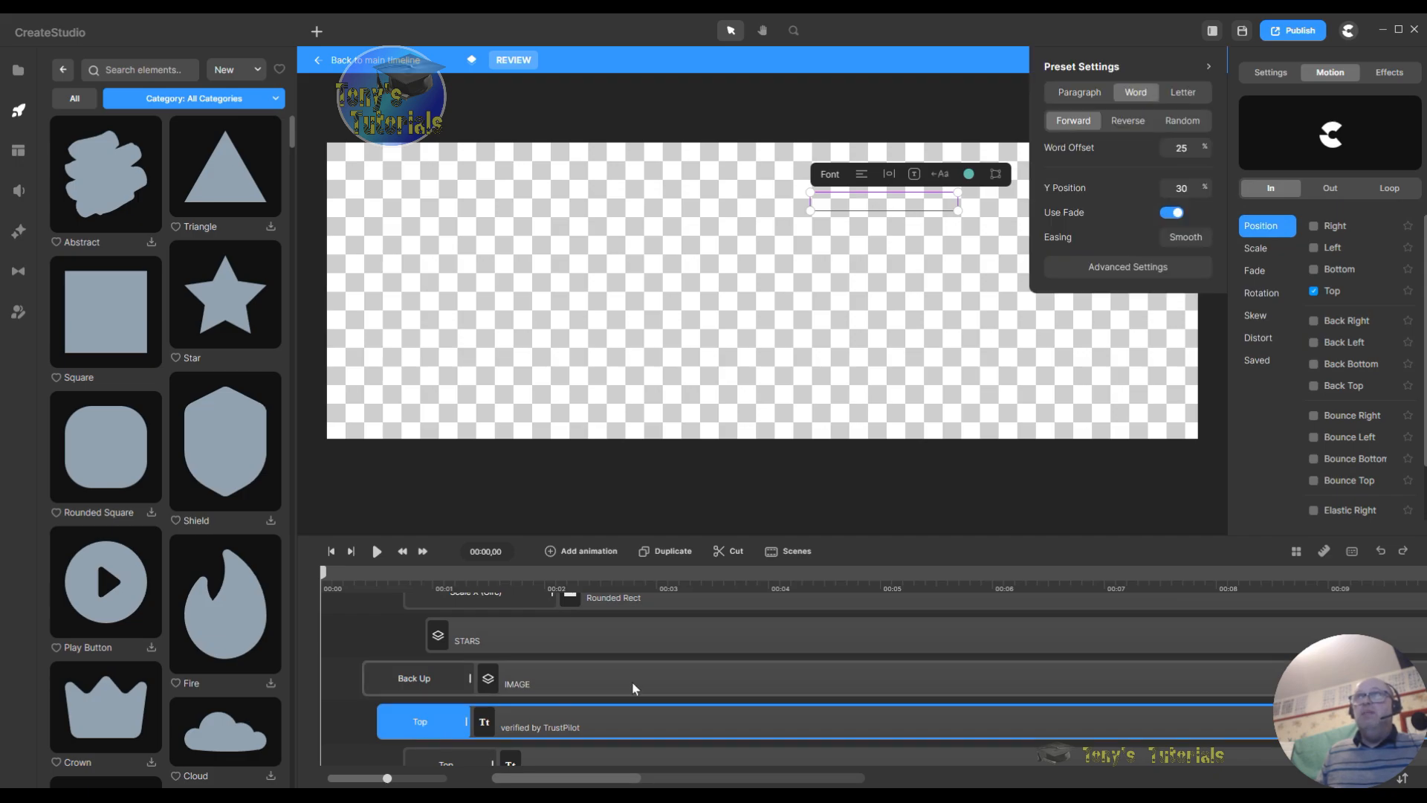
{"action": "scroll", "coordinate": [697, 667], "scroll_direction": "up", "scroll_amount": 4}
{"action": "left_click", "coordinate": [458, 668]}
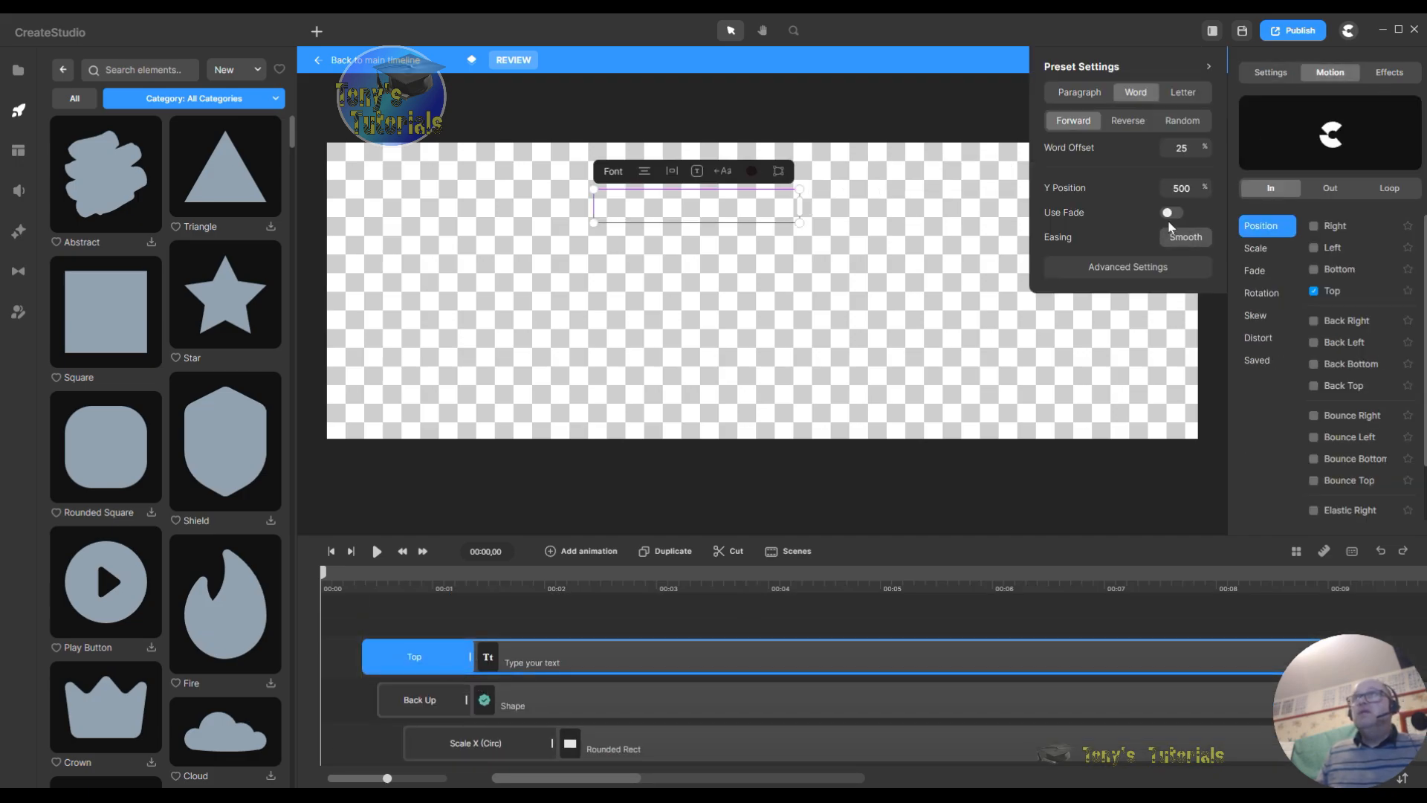
{"action": "double_click", "coordinate": [1189, 190]}
{"action": "type", "text": "30"}
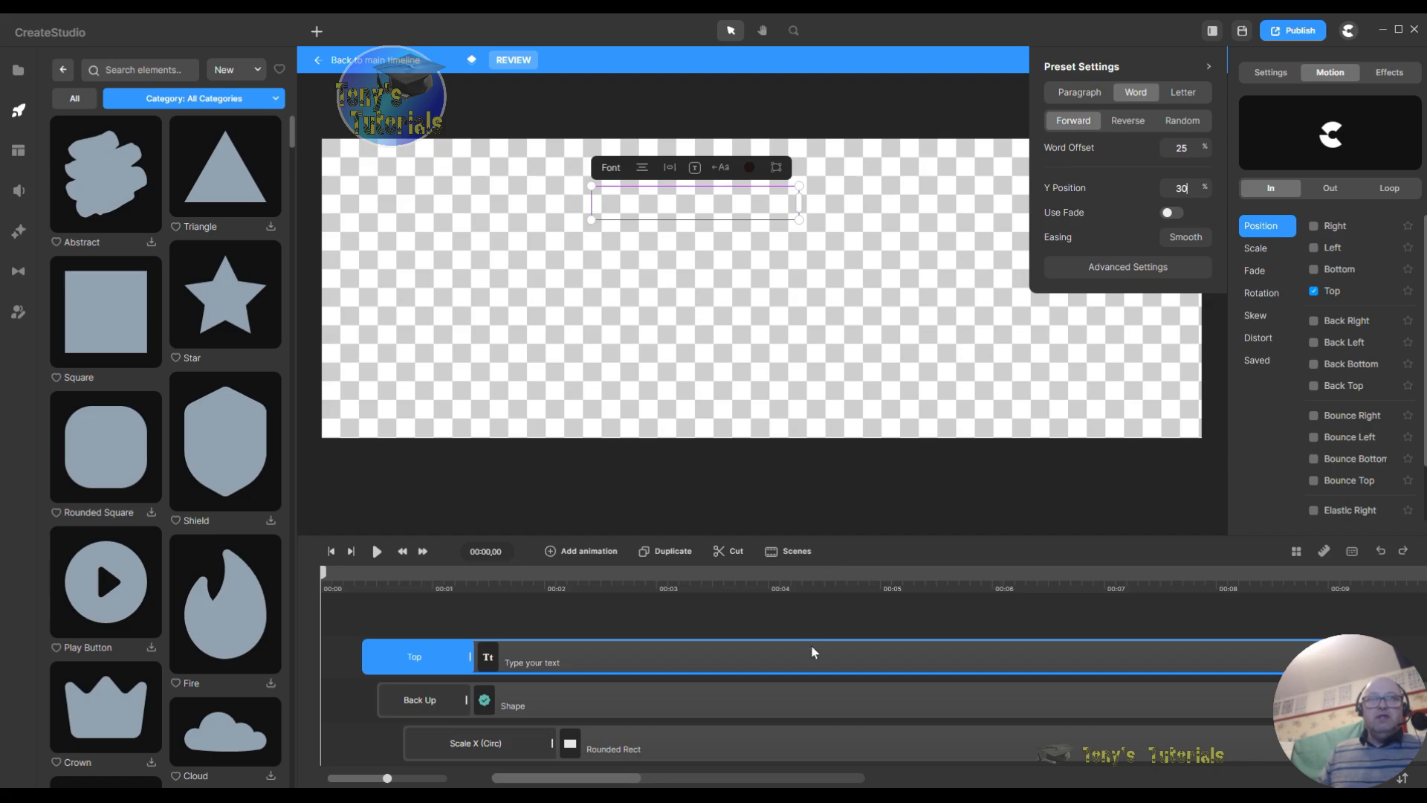
Step: Preview the review animation to check how "Type your text" enters
{"action": "left_click", "coordinate": [358, 587]}
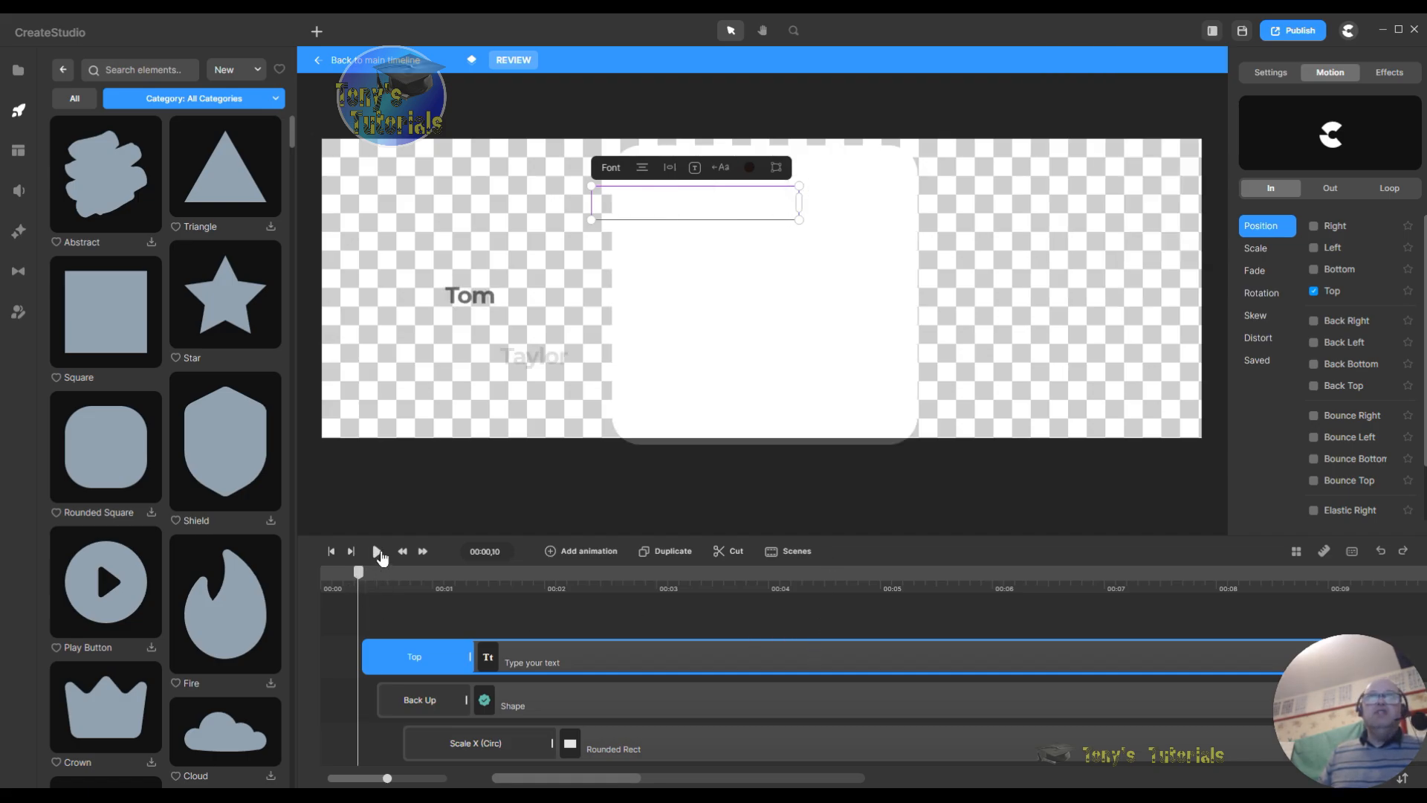
{"action": "left_click", "coordinate": [377, 551]}
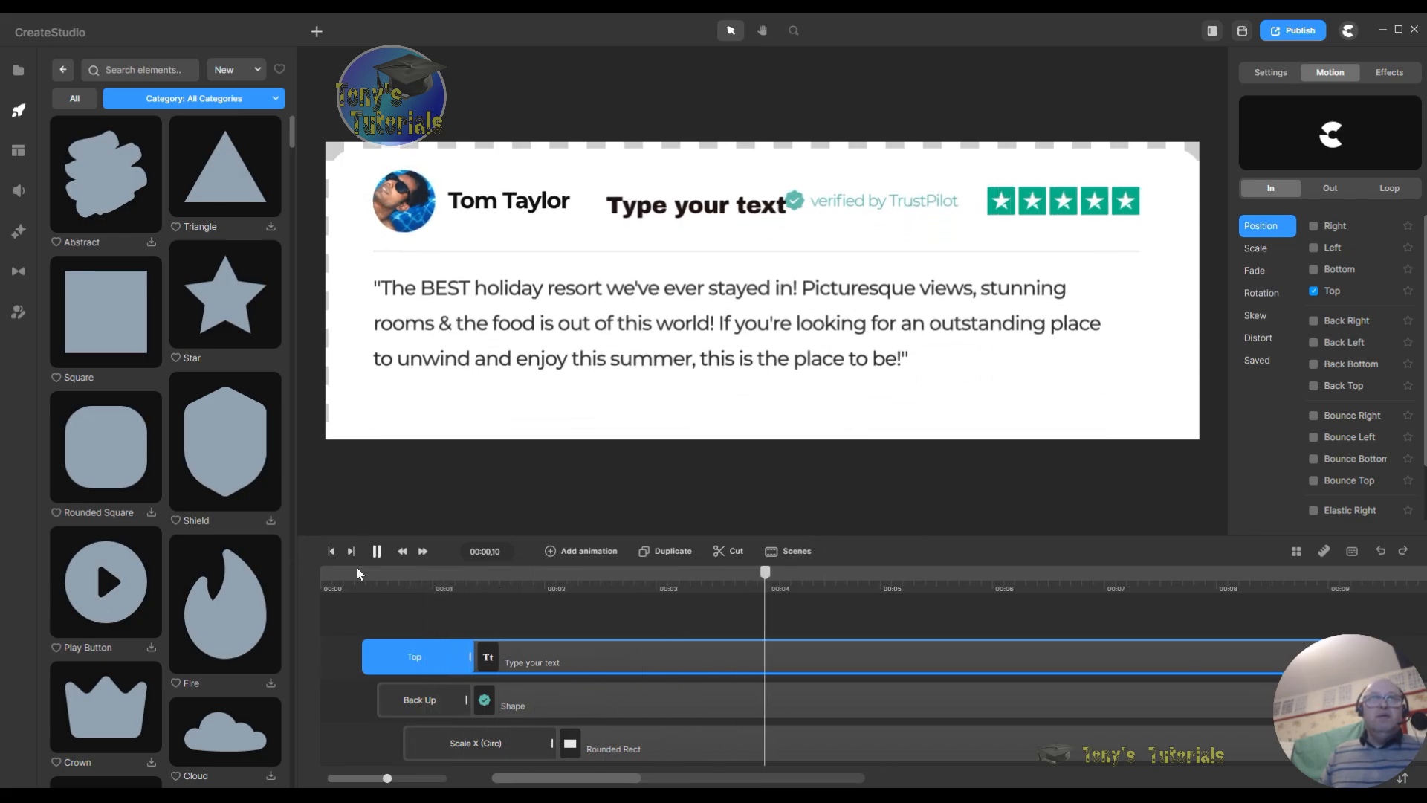
{"action": "left_click", "coordinate": [376, 551]}
{"action": "left_click", "coordinate": [376, 551]}
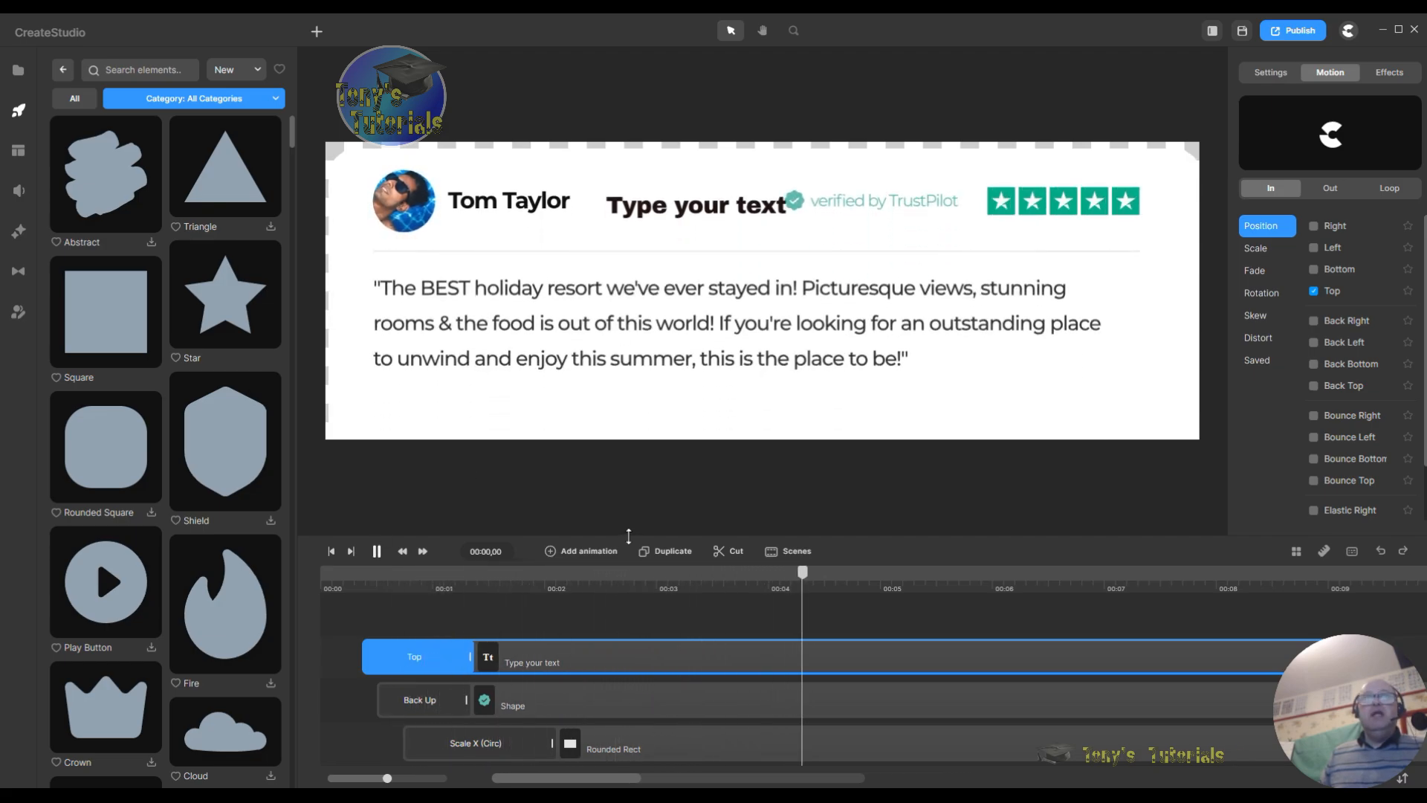
Step: Delete the "Type your text" layer from the review timeline
{"action": "right_click", "coordinate": [640, 666]}
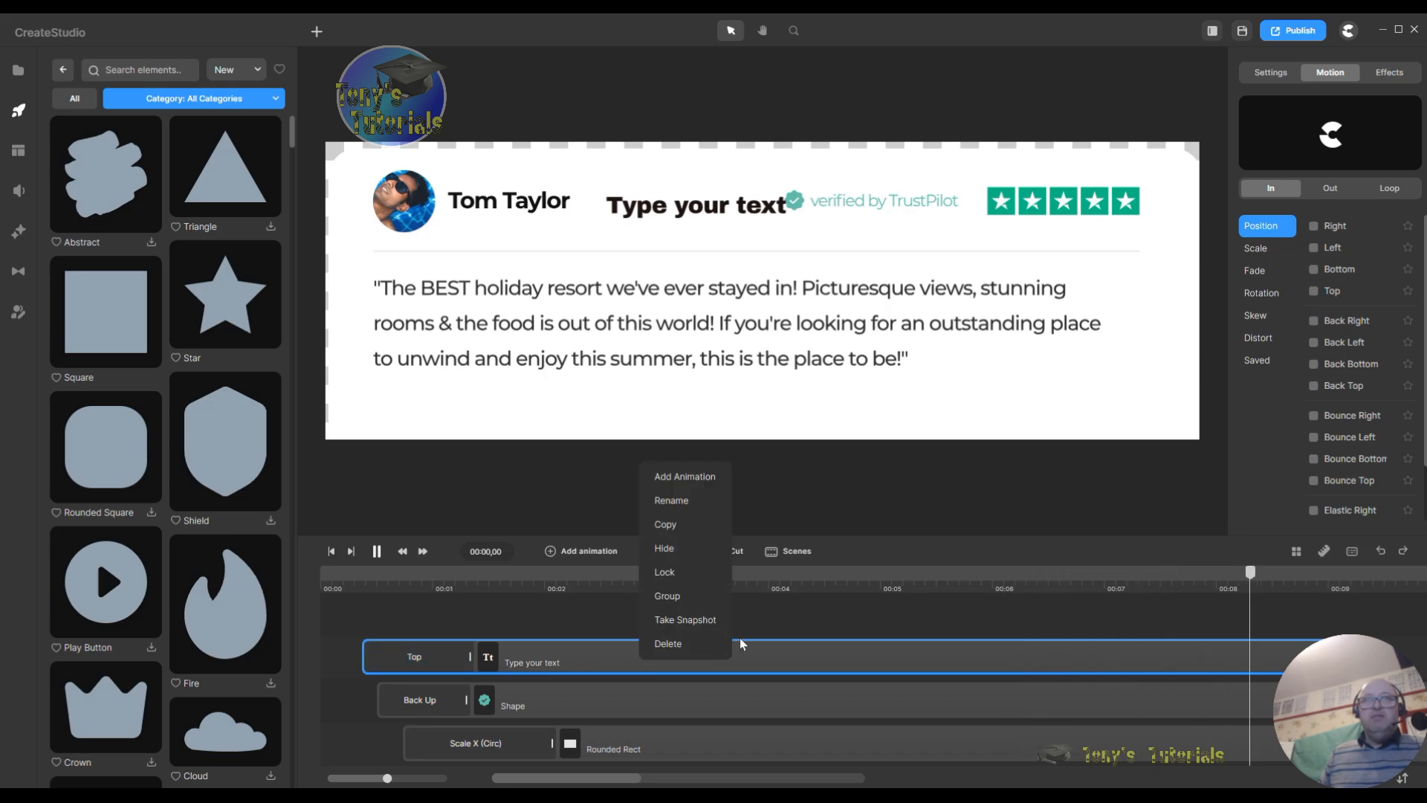
{"action": "left_click", "coordinate": [666, 644]}
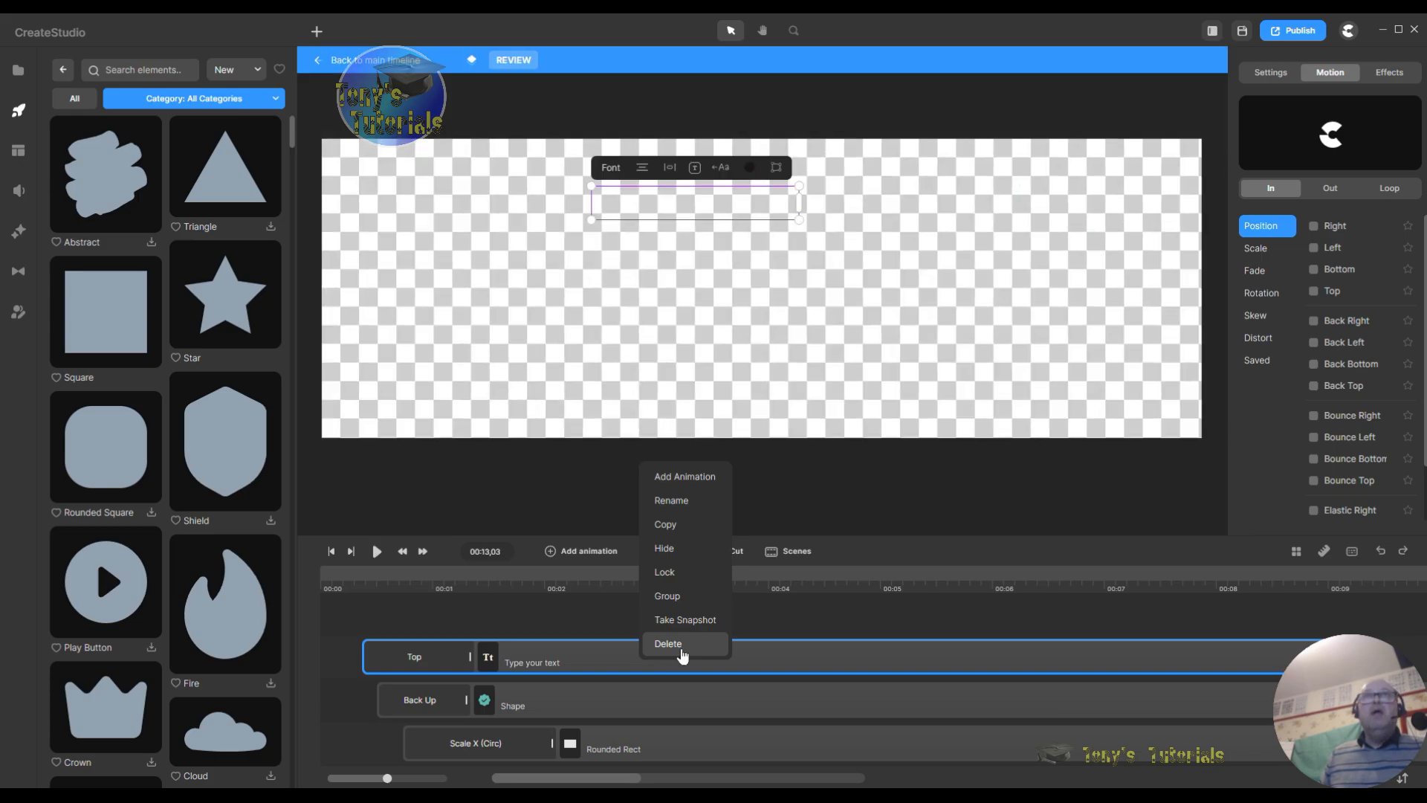
{"action": "left_click", "coordinate": [667, 643]}
Step: Locate the IMAGE layer in the timeline and move the playhead to 00:01,12
{"action": "scroll", "coordinate": [732, 649], "scroll_direction": "down", "scroll_amount": 2}
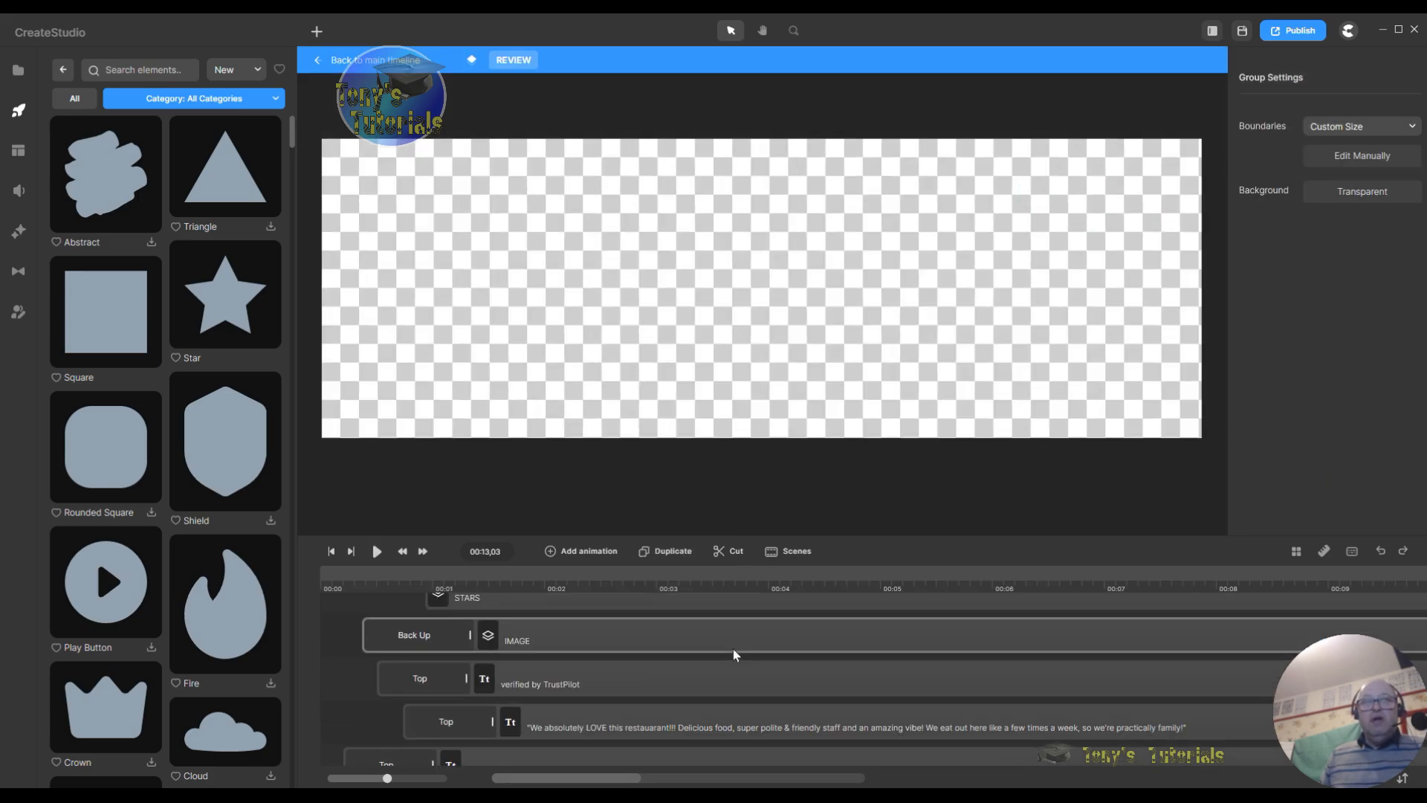
{"action": "scroll", "coordinate": [733, 649], "scroll_direction": "up", "scroll_amount": 3}
{"action": "scroll", "coordinate": [733, 649], "scroll_direction": "down", "scroll_amount": 3}
{"action": "left_click", "coordinate": [700, 640]}
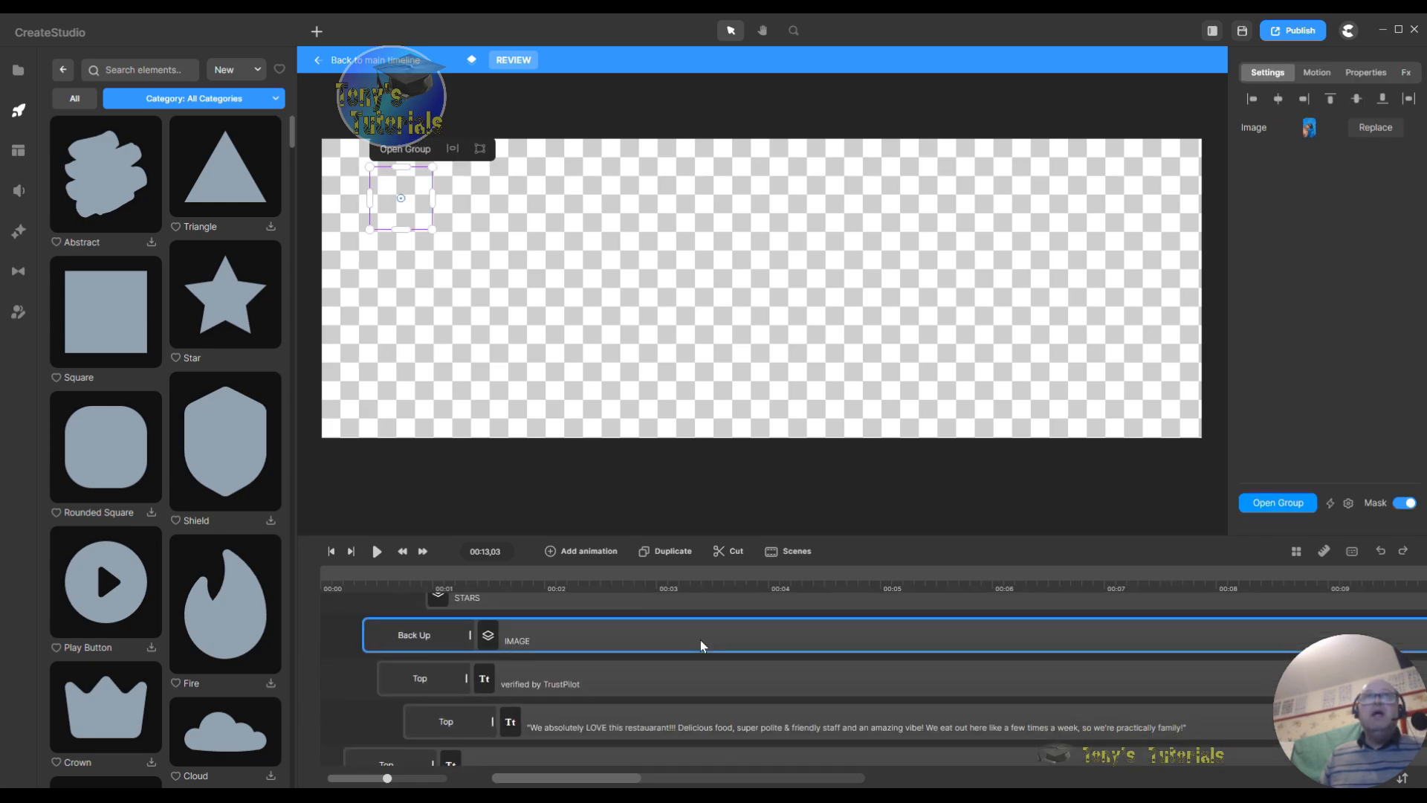
{"action": "left_click_drag", "start_coordinate": [363, 584], "coordinate": [478, 603]}
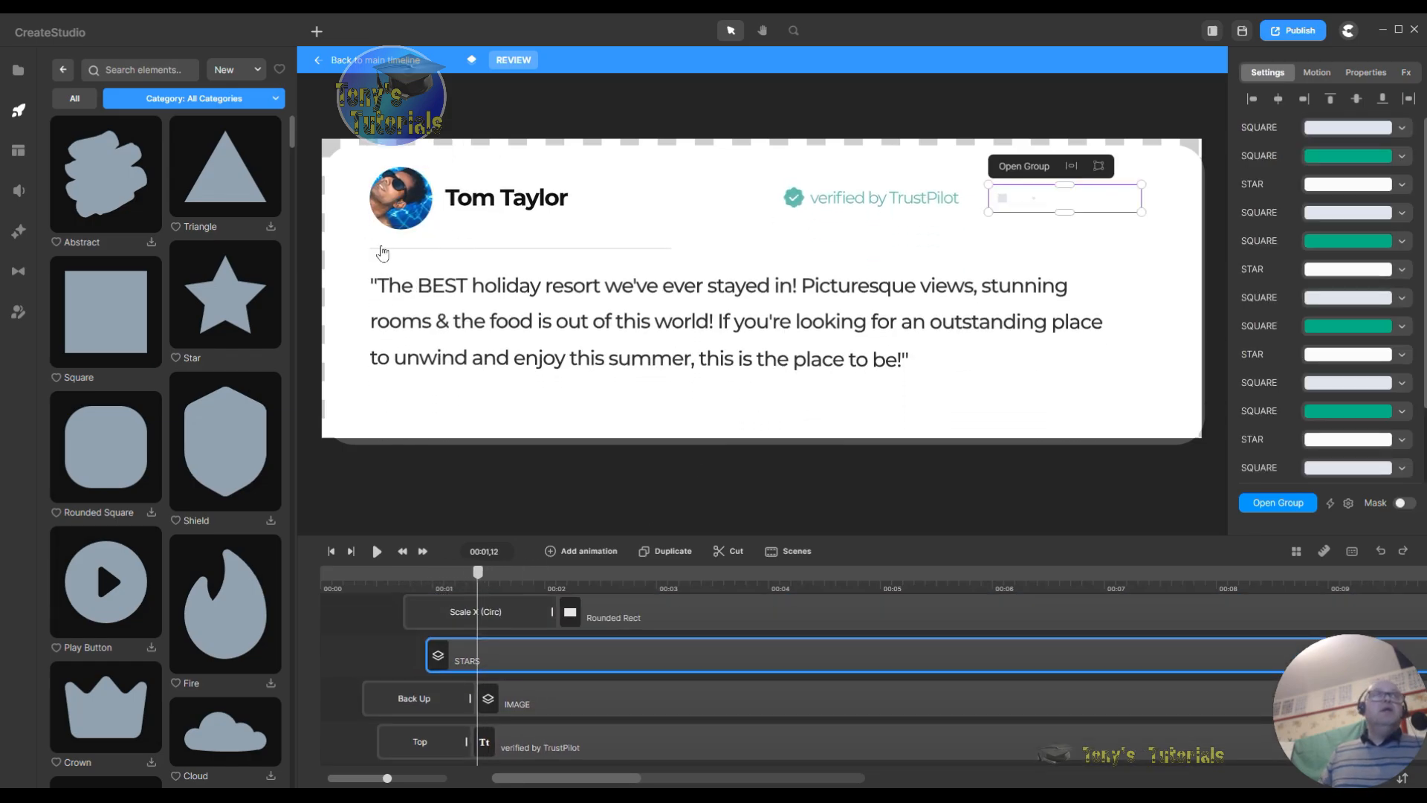
{"action": "left_click", "coordinate": [7, 78]}
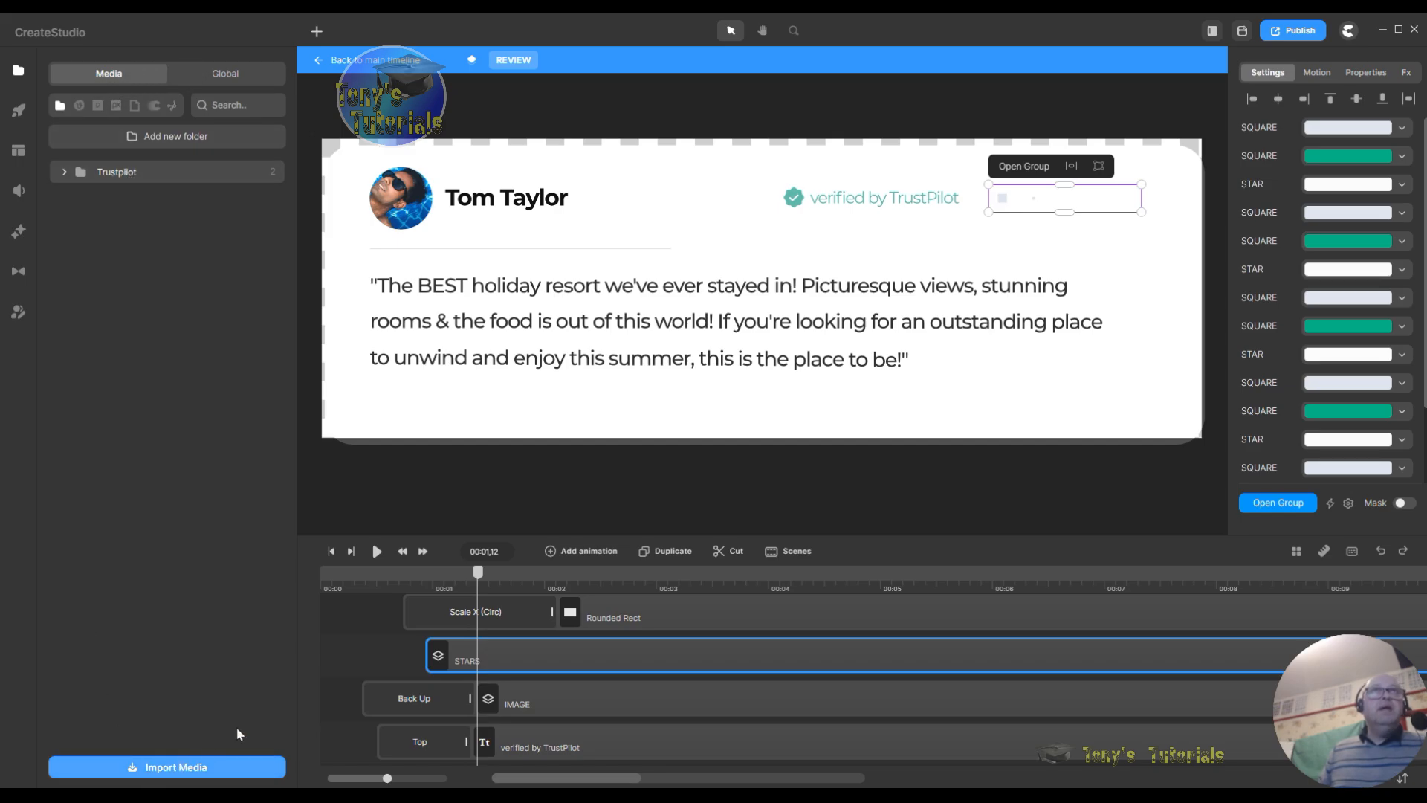
{"action": "scroll", "coordinate": [366, 332], "scroll_direction": "down", "scroll_amount": 2}
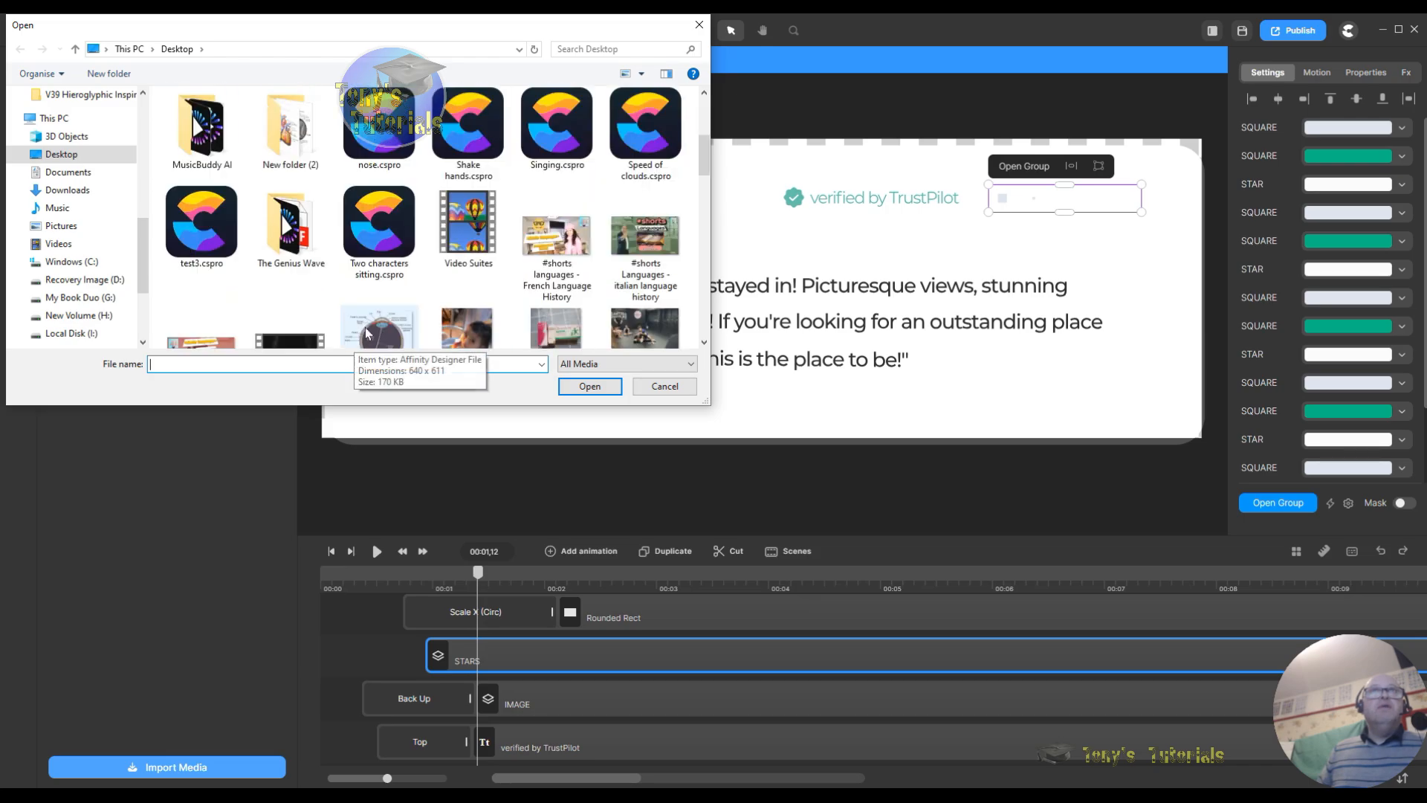
{"action": "scroll", "coordinate": [367, 332], "scroll_direction": "down", "scroll_amount": 3}
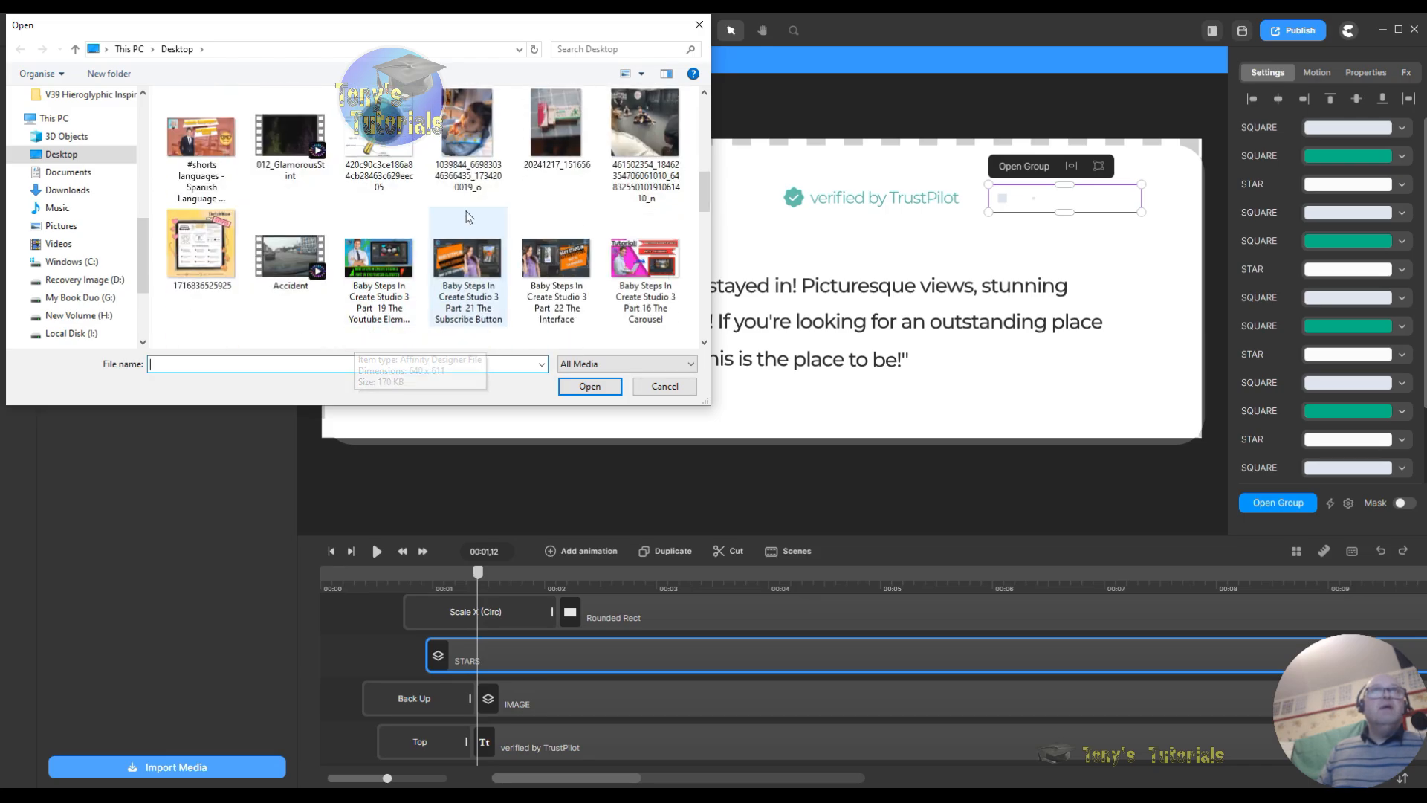
{"action": "left_click", "coordinate": [477, 124]}
{"action": "left_click", "coordinate": [584, 387]}
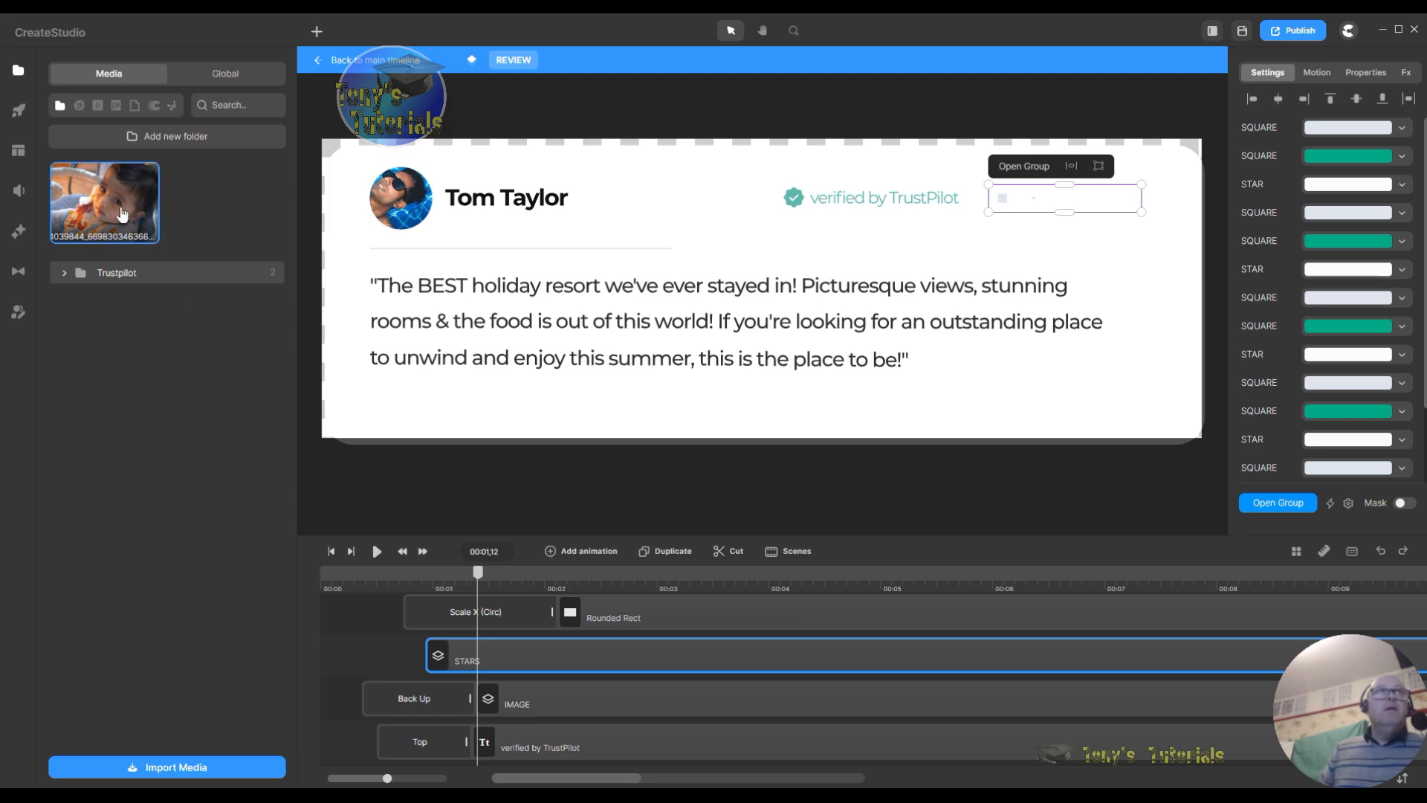
{"action": "left_click_drag", "start_coordinate": [141, 223], "coordinate": [550, 327]}
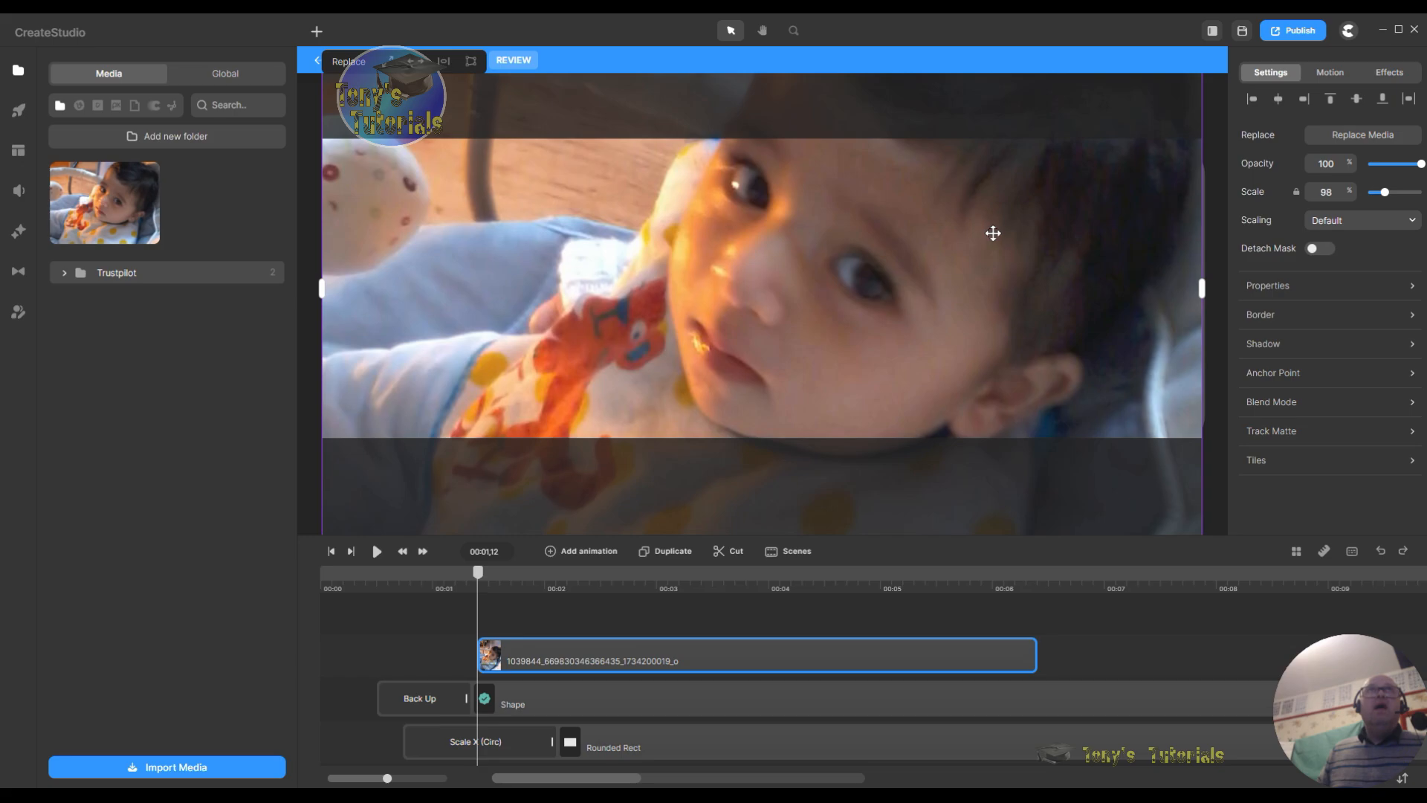
Step: Scale the added photo down to about 21% and place it over the middle of the review card
{"action": "left_click_drag", "start_coordinate": [970, 252], "coordinate": [876, 434]}
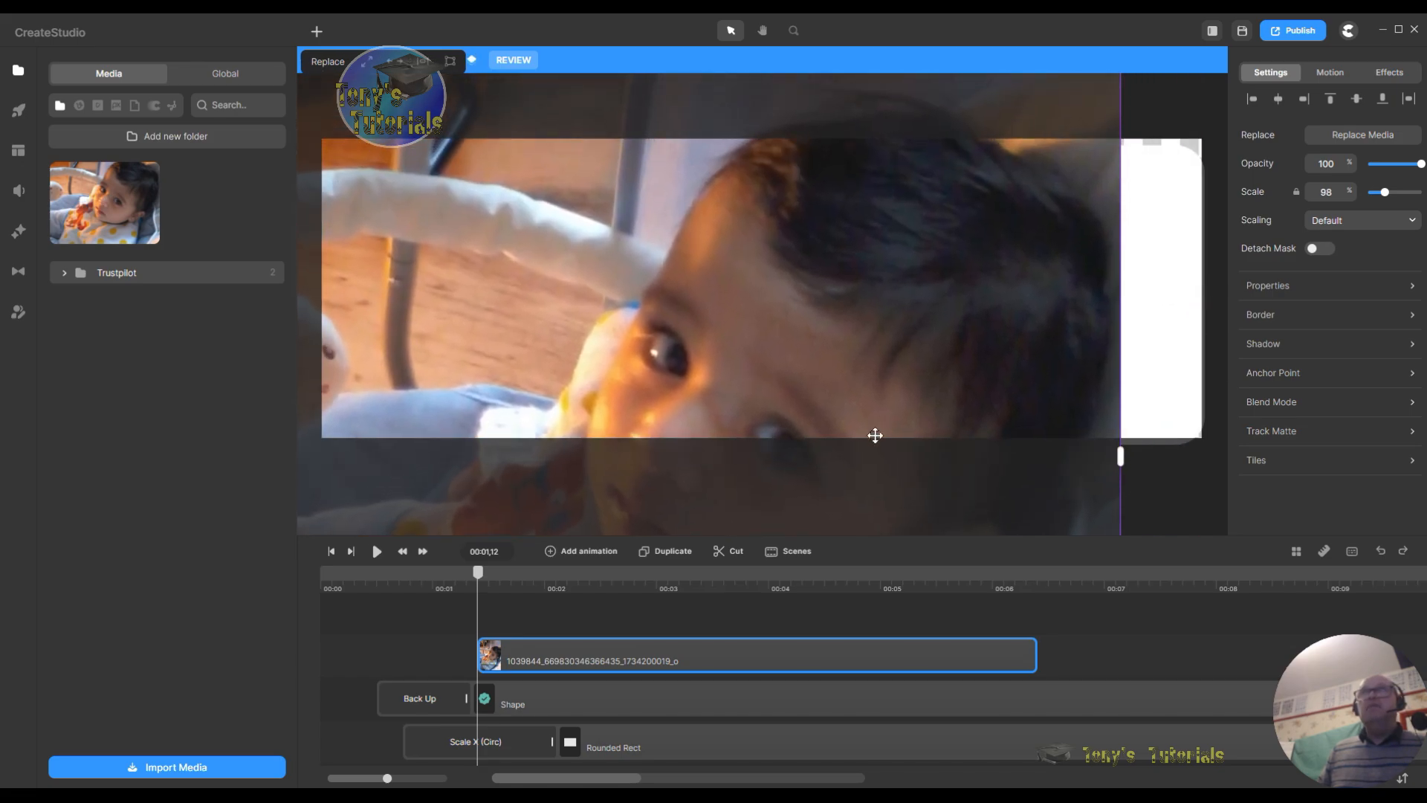
{"action": "left_click_drag", "start_coordinate": [1027, 166], "coordinate": [1048, 439]}
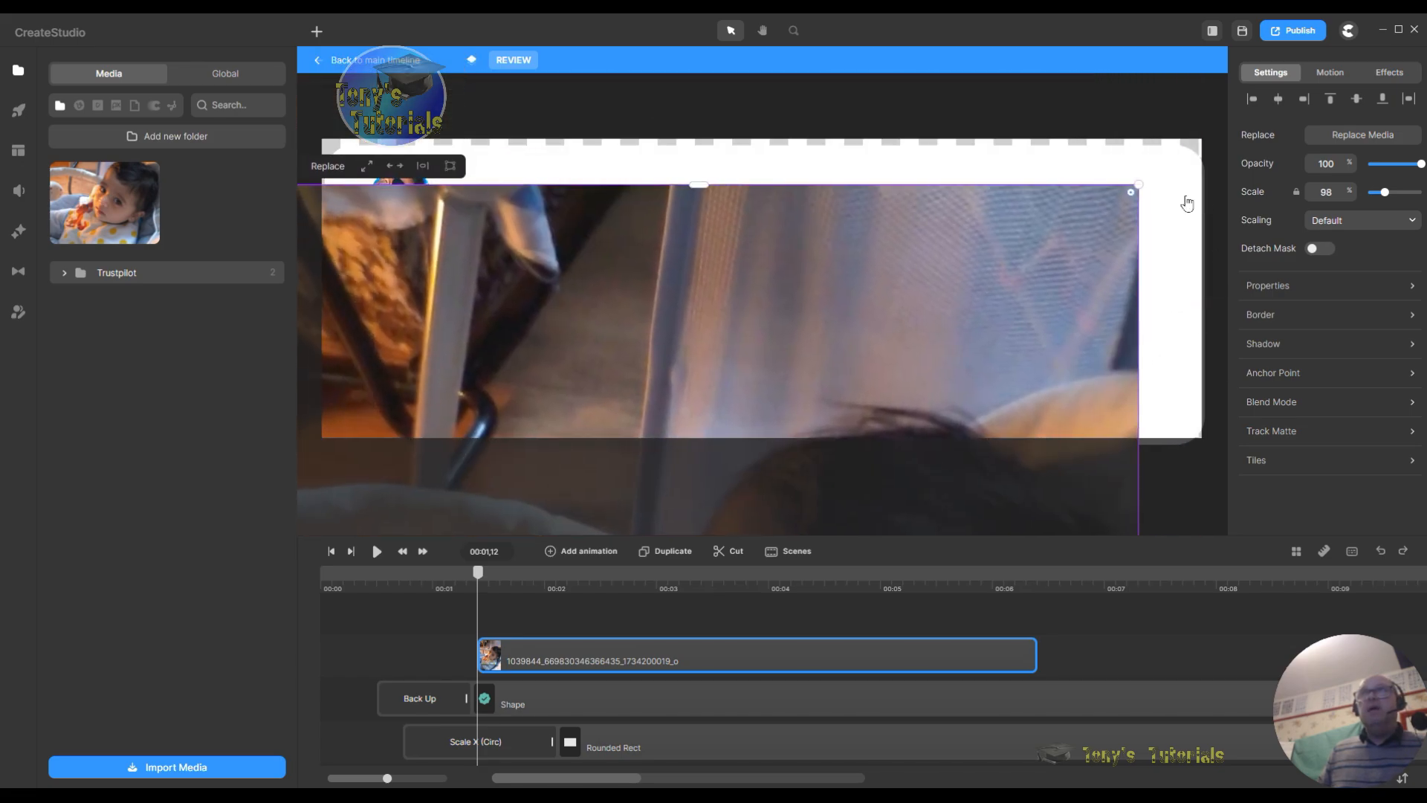
{"action": "left_click", "coordinate": [400, 167]}
{"action": "left_click_drag", "start_coordinate": [871, 143], "coordinate": [839, 184]}
{"action": "left_click_drag", "start_coordinate": [763, 299], "coordinate": [751, 255]}
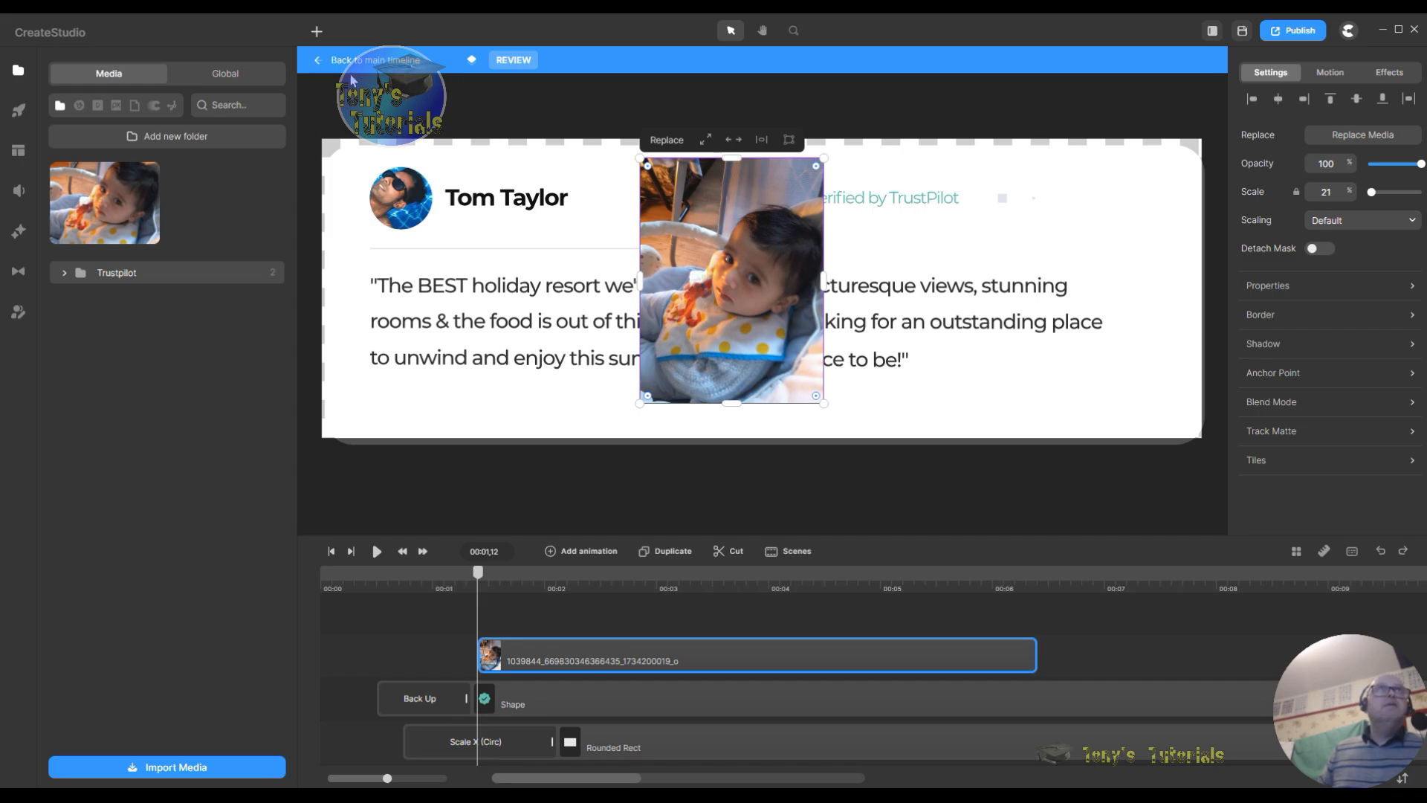
Step: Add a circle scaled to about 28% and position it over the child's face in the photo
{"action": "left_click", "coordinate": [314, 32]}
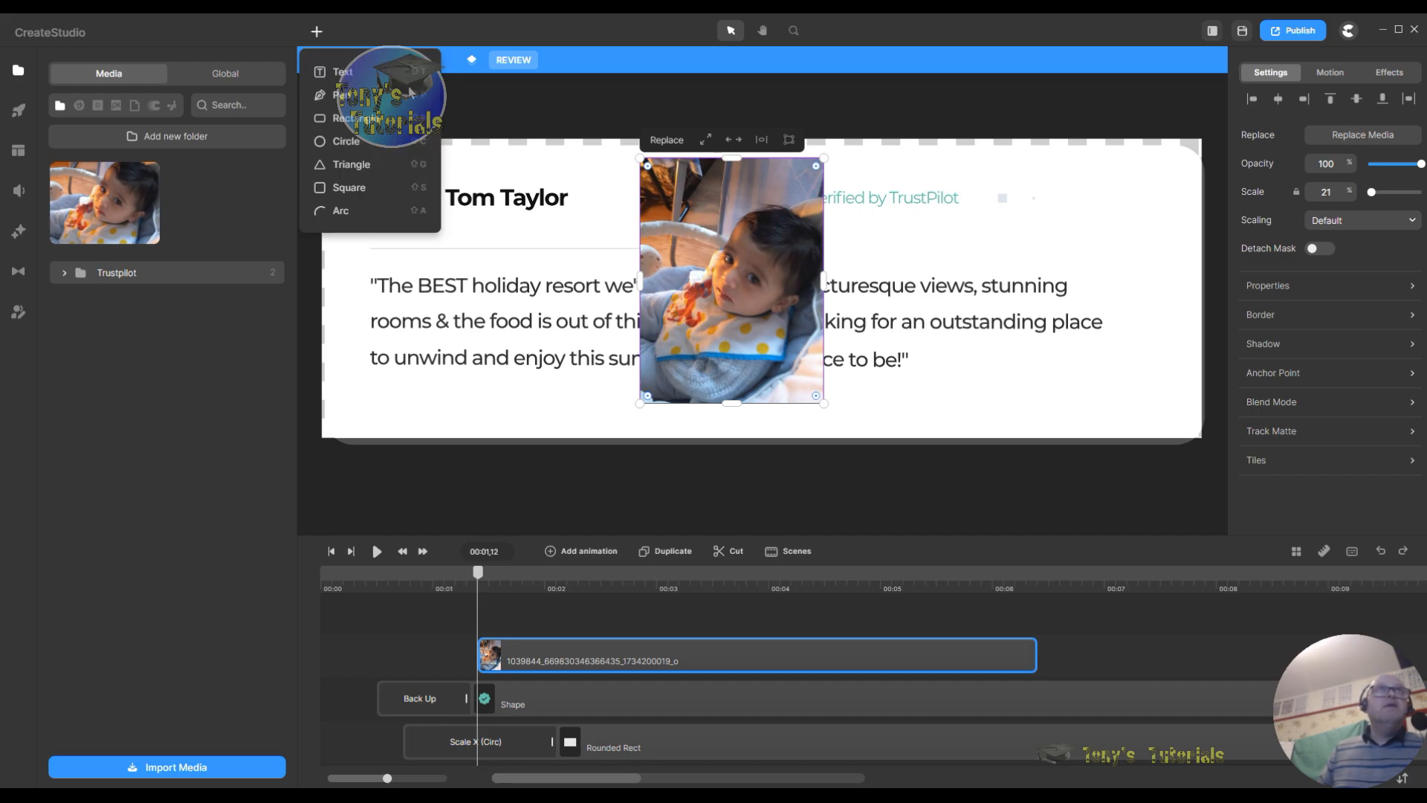
{"action": "left_click", "coordinate": [353, 149]}
{"action": "left_click_drag", "start_coordinate": [783, 305], "coordinate": [755, 289]}
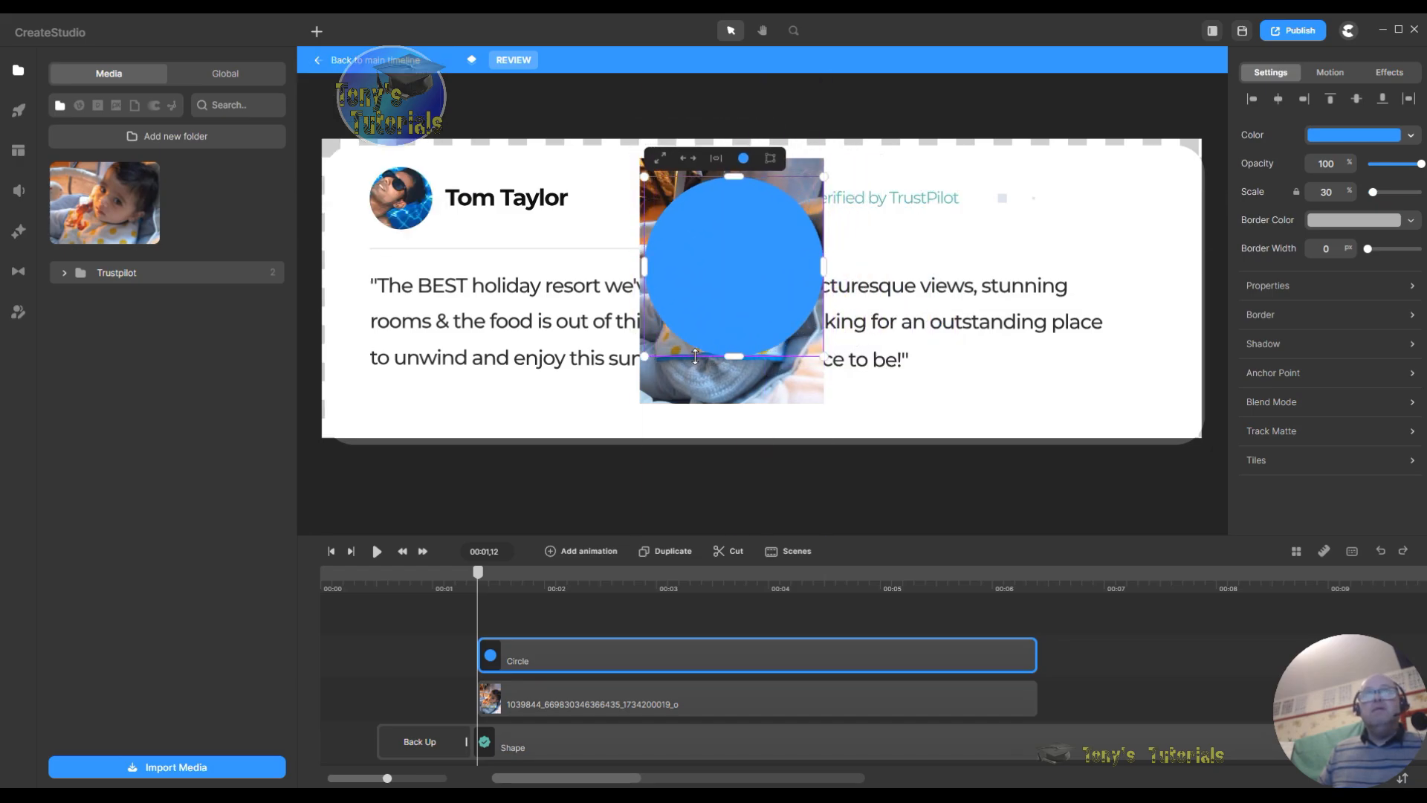
{"action": "left_click_drag", "start_coordinate": [643, 359], "coordinate": [659, 342]}
{"action": "mouse_move", "coordinate": [787, 306]}
{"action": "left_mouse_down"}
{"action": "mouse_move", "coordinate": [709, 350]}
{"action": "mouse_move", "coordinate": [706, 305]}
{"action": "mouse_move", "coordinate": [787, 309]}
{"action": "left_mouse_up"}
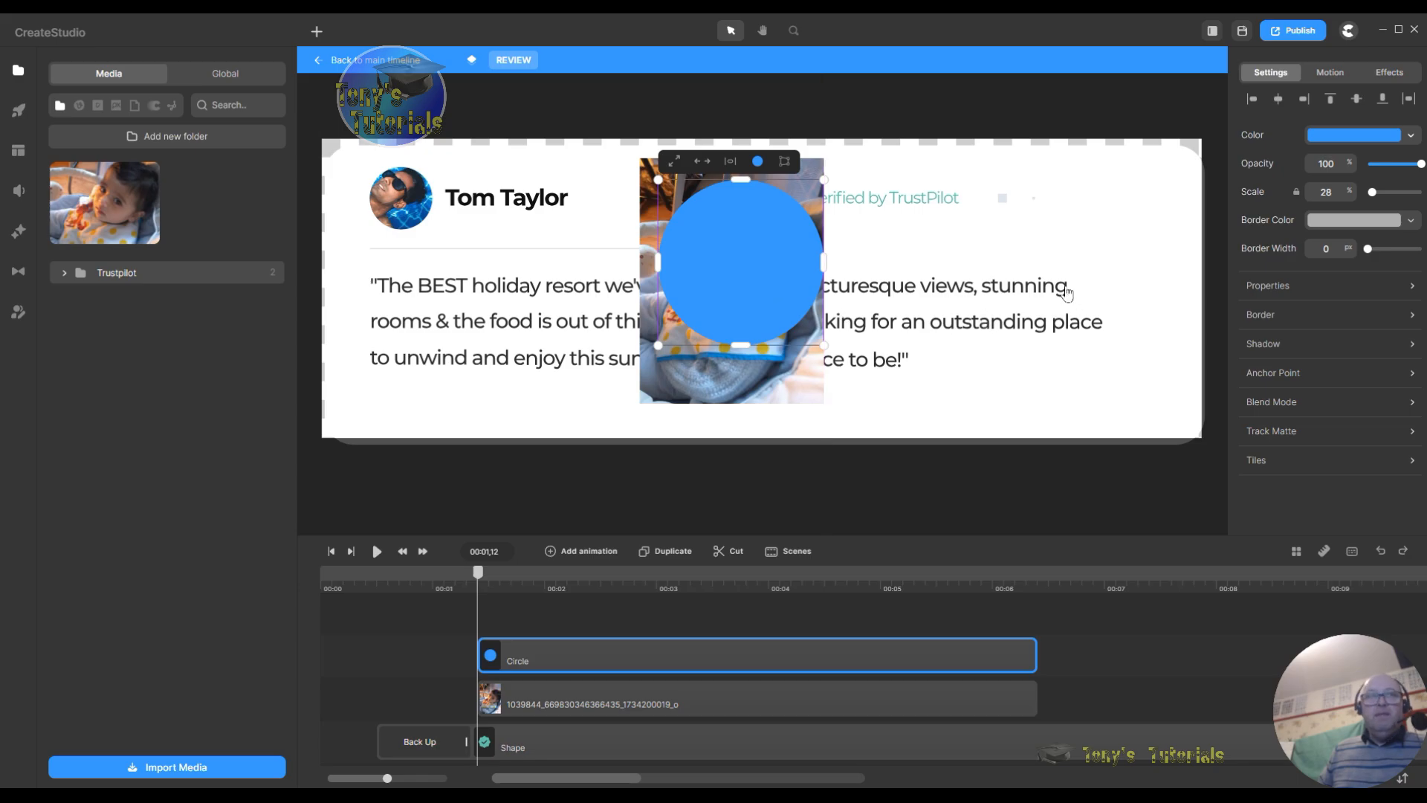
Step: Mask the photo with the circle
{"action": "left_click", "coordinate": [693, 694], "text": "shift"}
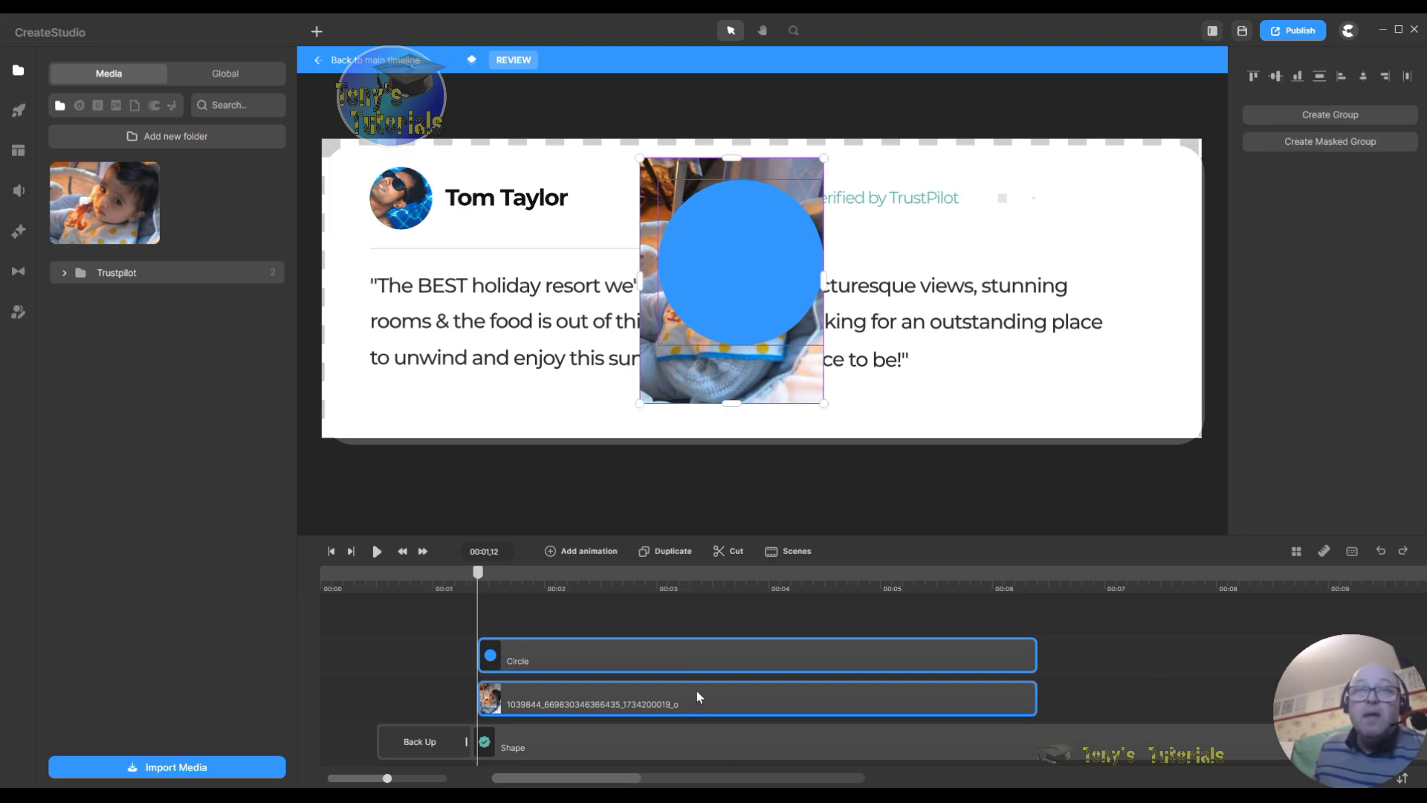
{"action": "right_click", "coordinate": [740, 653]}
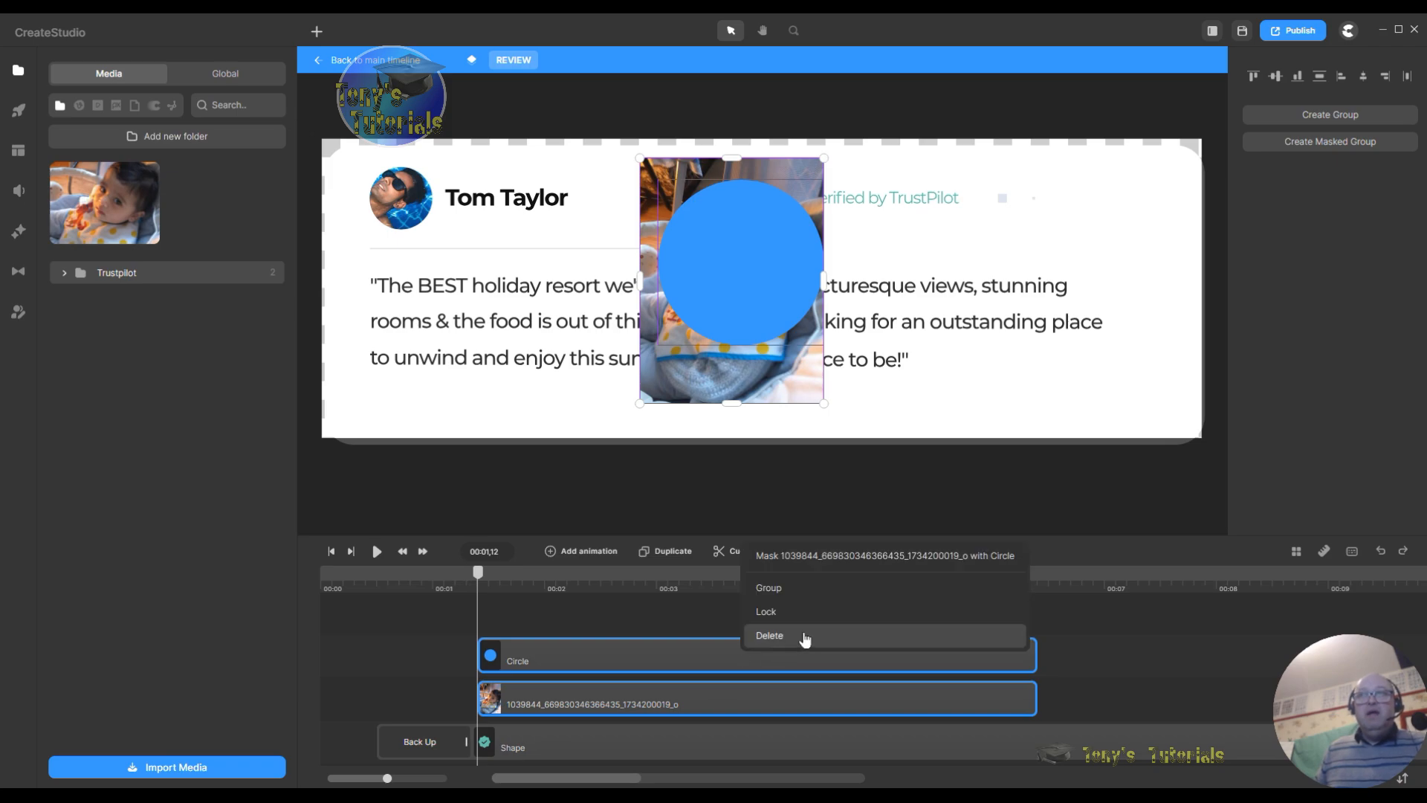
{"action": "left_click", "coordinate": [819, 557]}
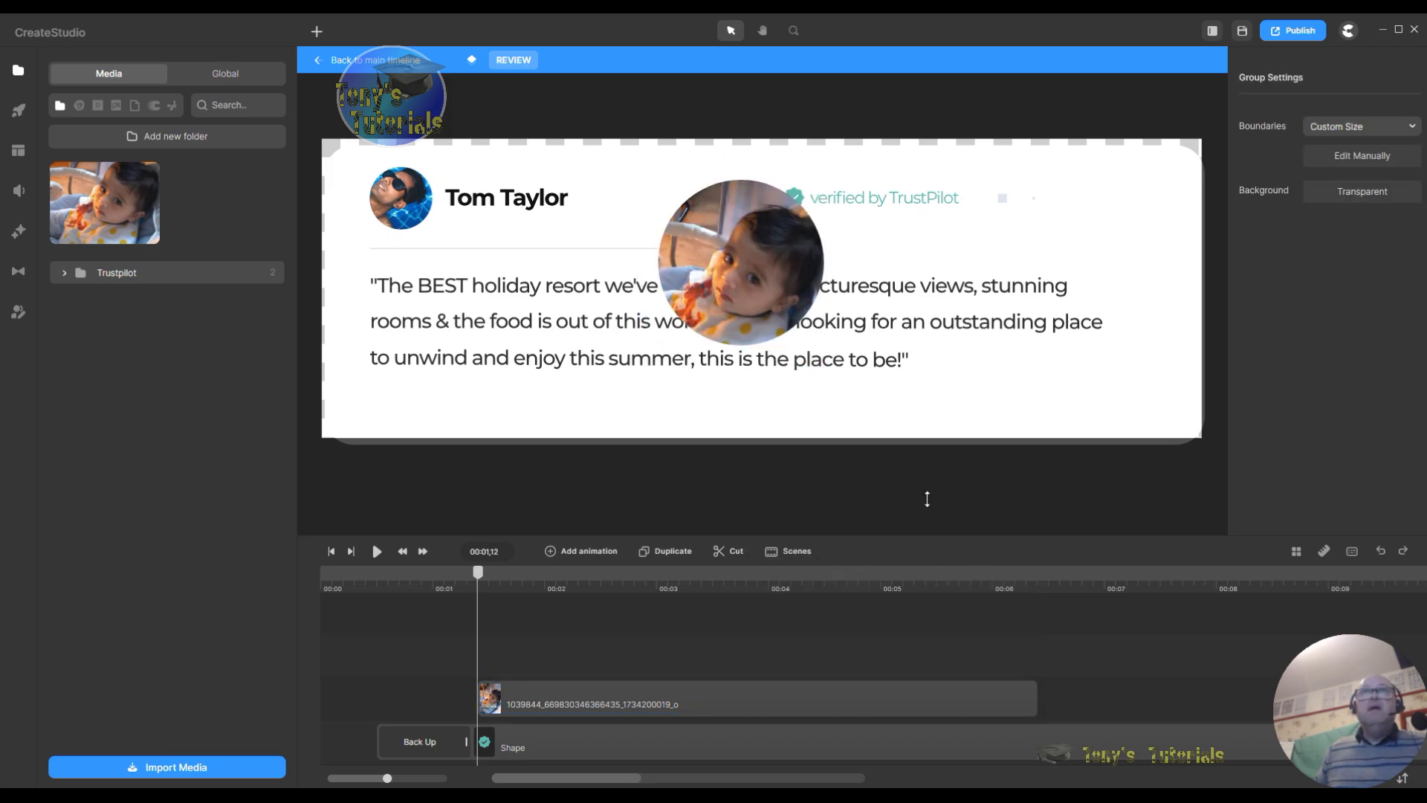
Step: Shrink the circular photo to about 10% scale and place it just after the reviewer's name
{"action": "left_click", "coordinate": [769, 327]}
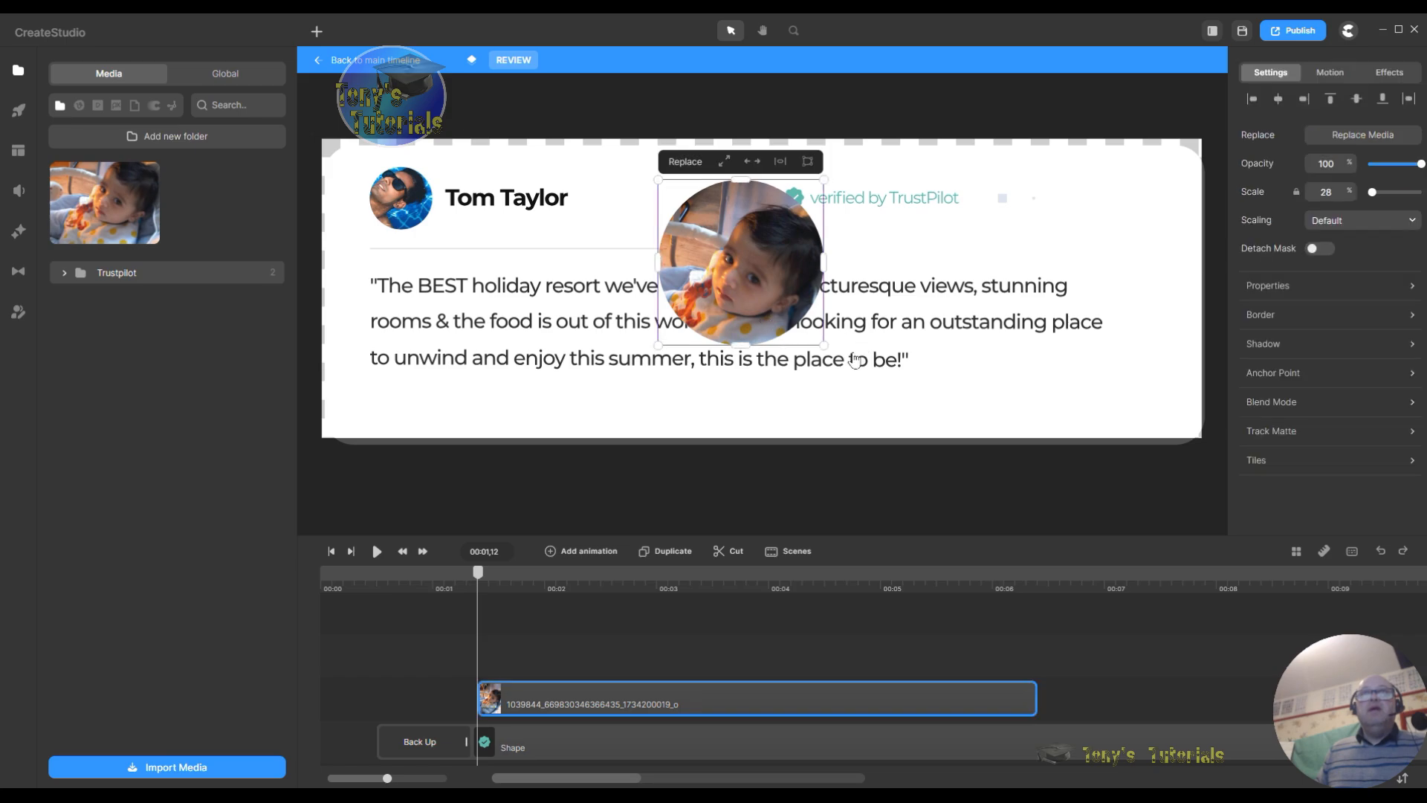
{"action": "left_click_drag", "start_coordinate": [824, 348], "coordinate": [693, 307]}
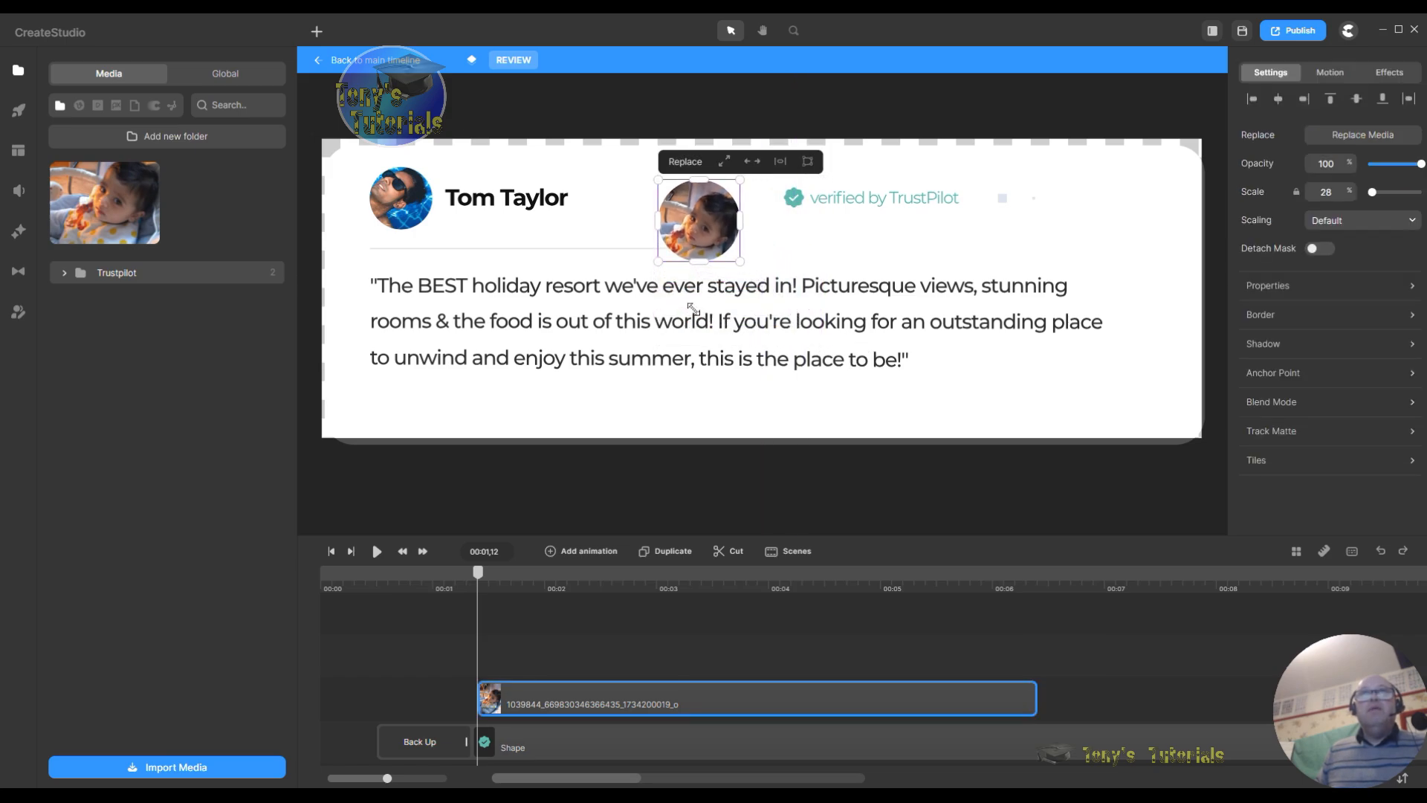
{"action": "left_click_drag", "start_coordinate": [740, 263], "coordinate": [635, 213]}
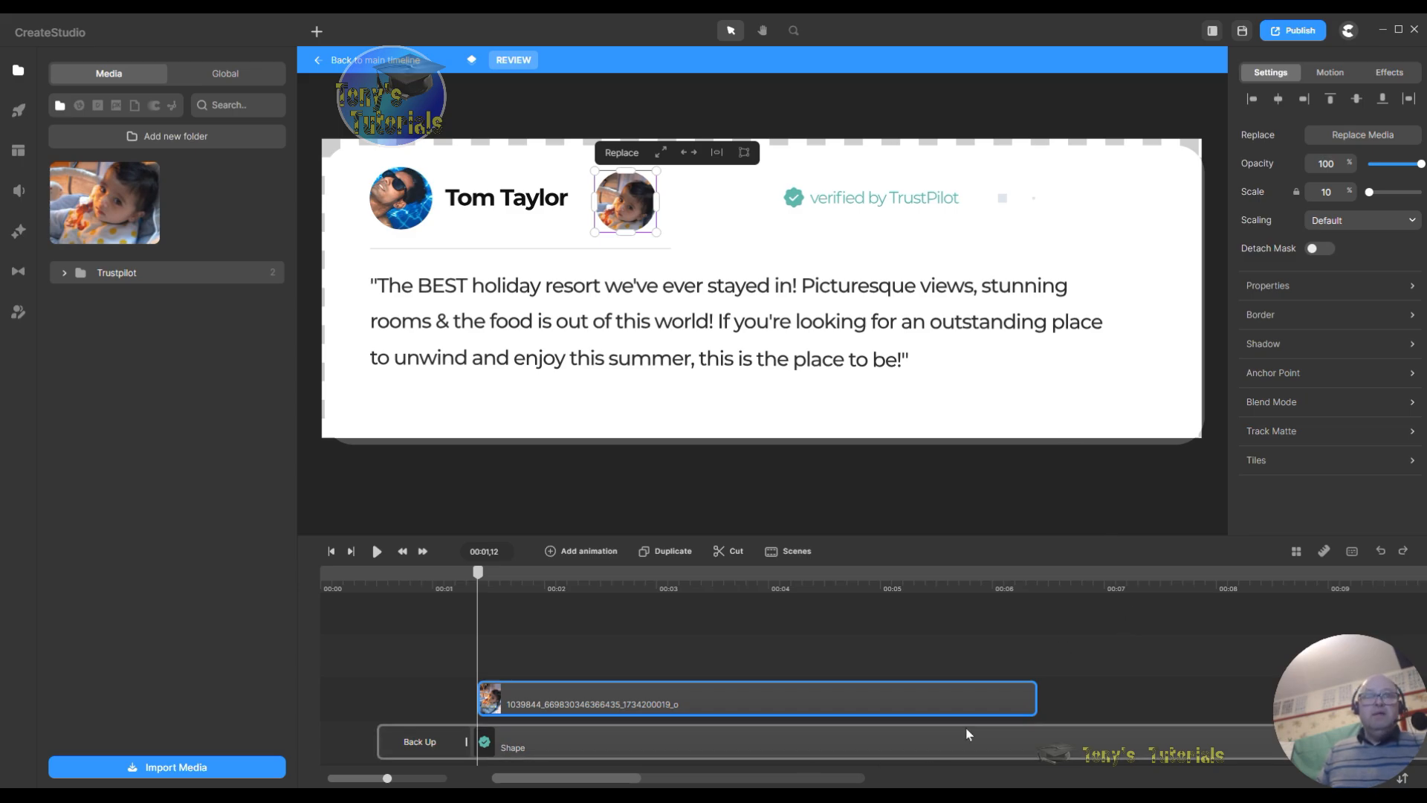
Step: Examine the entrance animation and its advanced preset settings on the reviewer's profile image layer
{"action": "scroll", "coordinate": [1074, 617], "scroll_direction": "down", "scroll_amount": 2}
{"action": "scroll", "coordinate": [1077, 614], "scroll_direction": "down", "scroll_amount": 3}
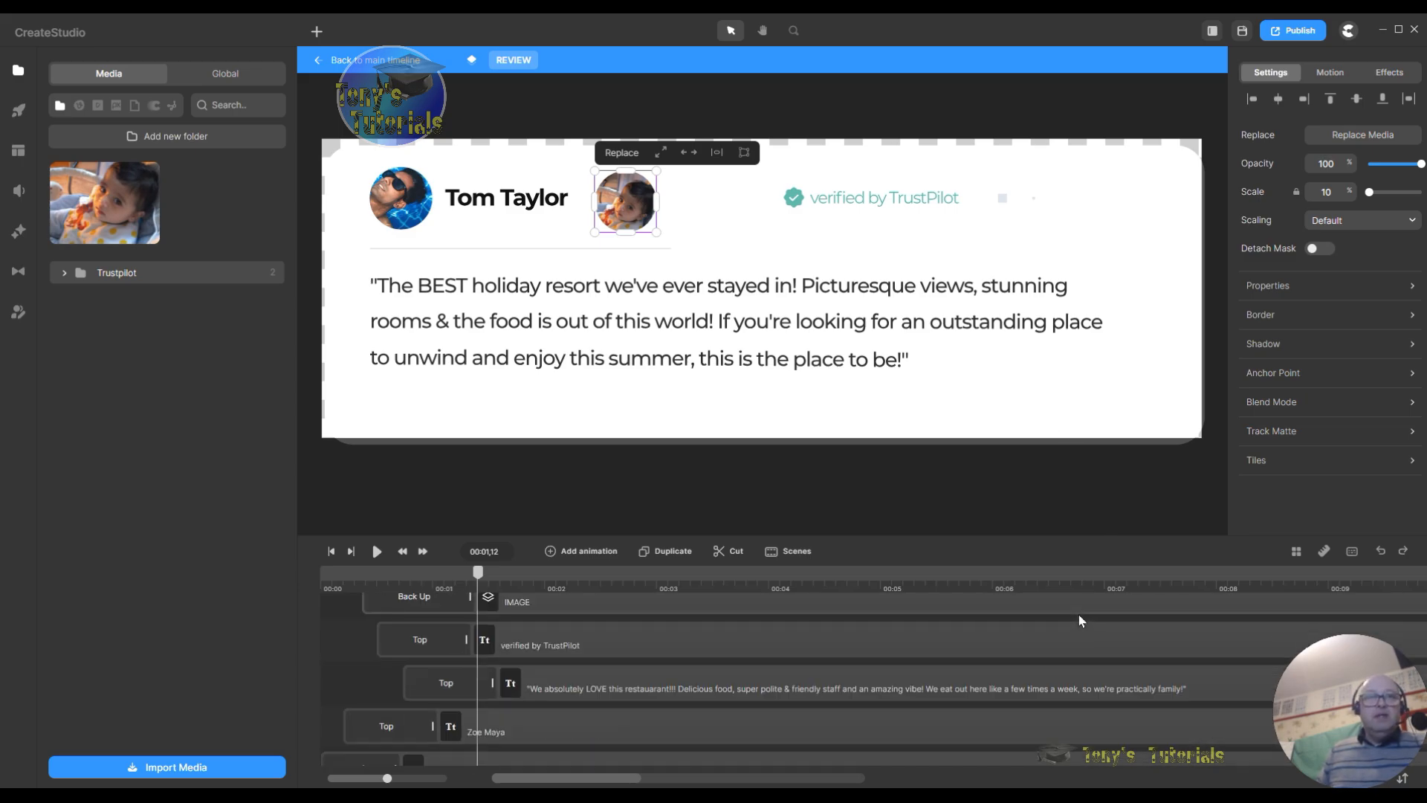
{"action": "scroll", "coordinate": [1075, 617], "scroll_direction": "down", "scroll_amount": 2}
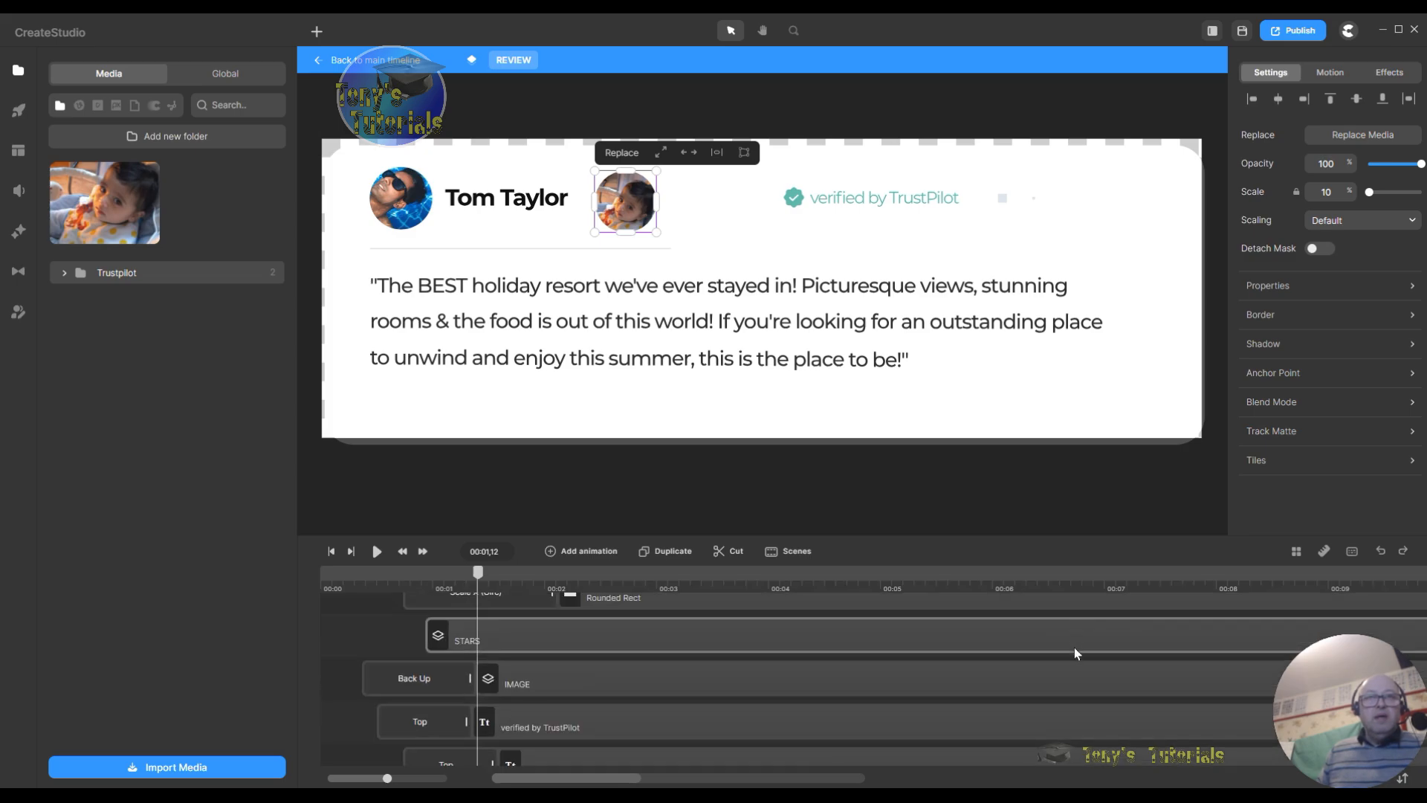
{"action": "scroll", "coordinate": [1074, 653], "scroll_direction": "up", "scroll_amount": 2}
{"action": "scroll", "coordinate": [1075, 654], "scroll_direction": "down", "scroll_amount": 2}
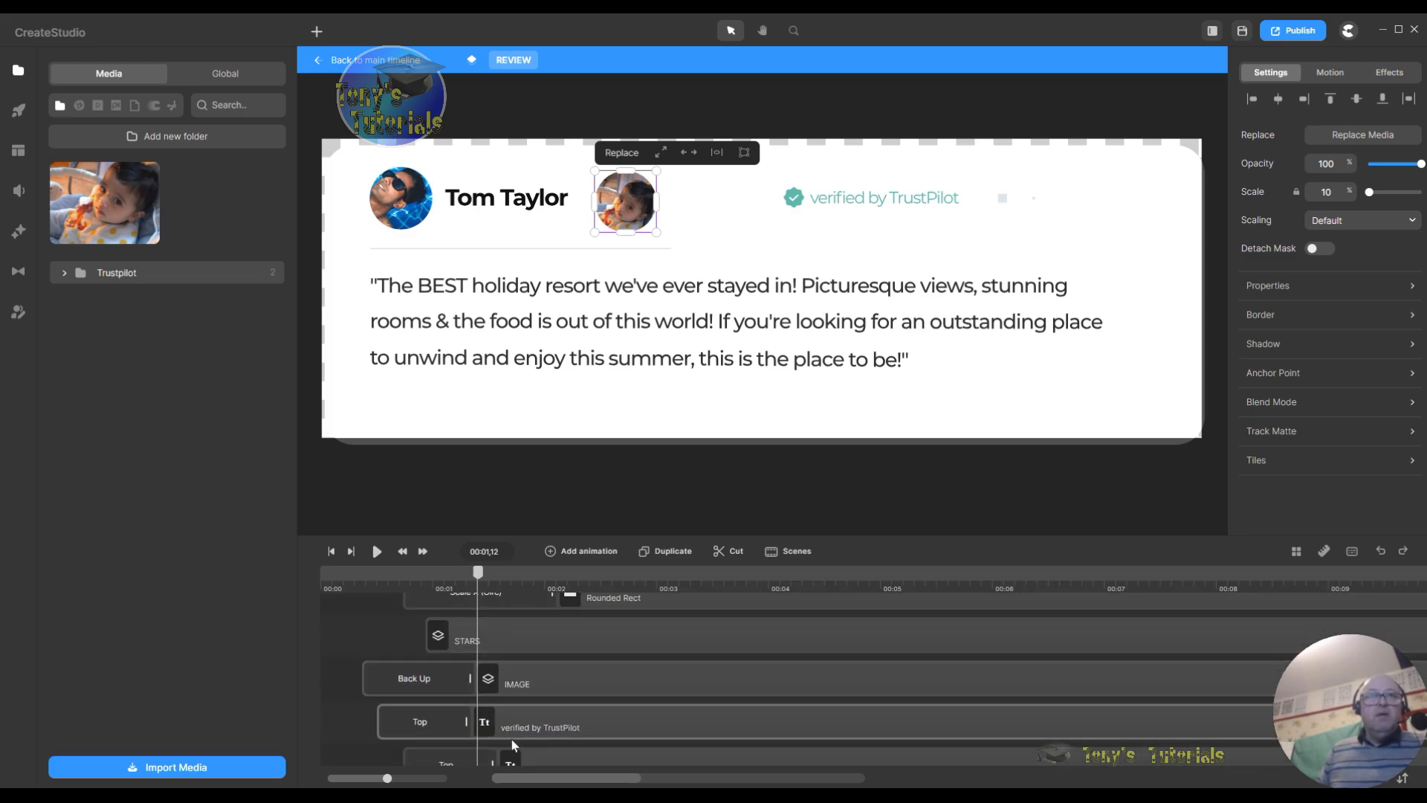
{"action": "left_click", "coordinate": [413, 678]}
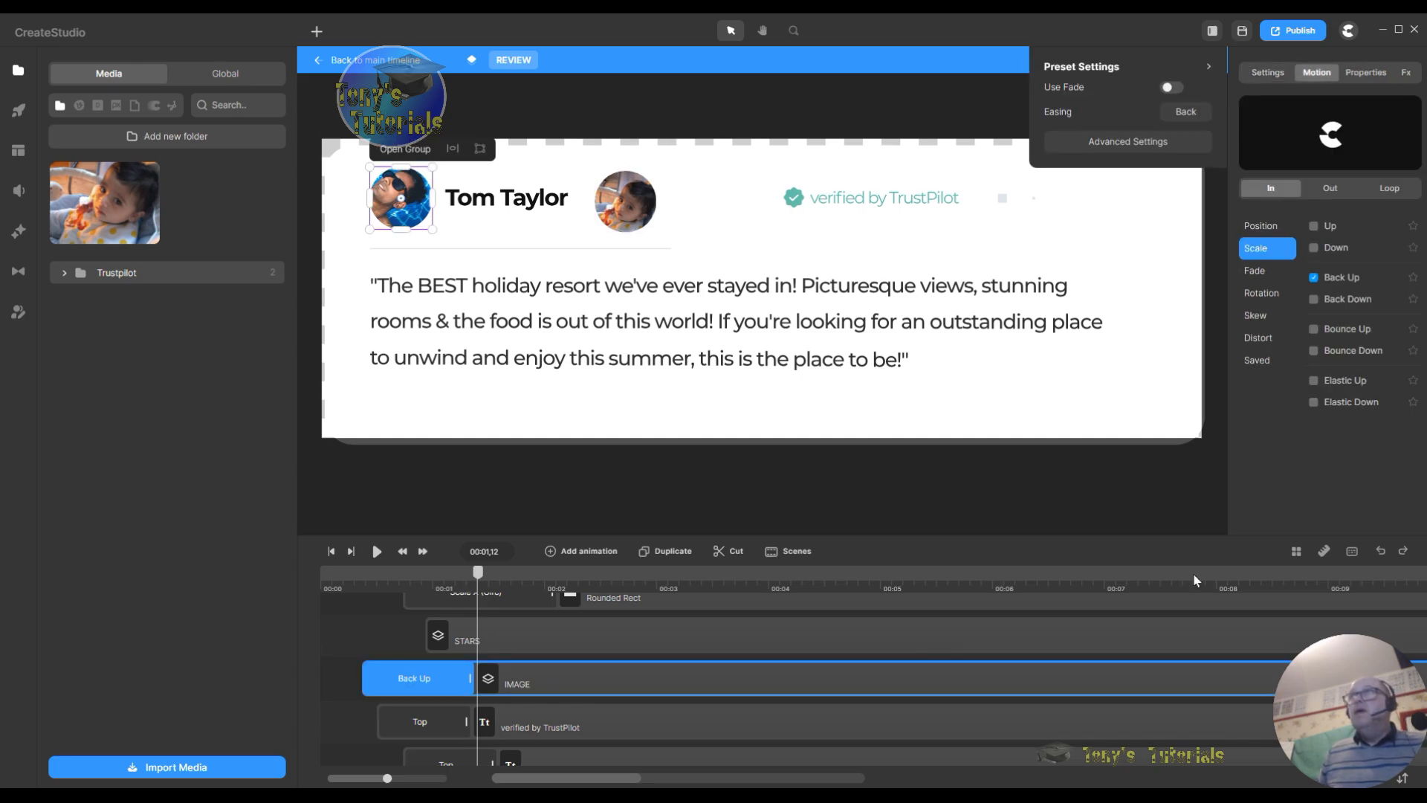
{"action": "left_click", "coordinate": [1128, 141]}
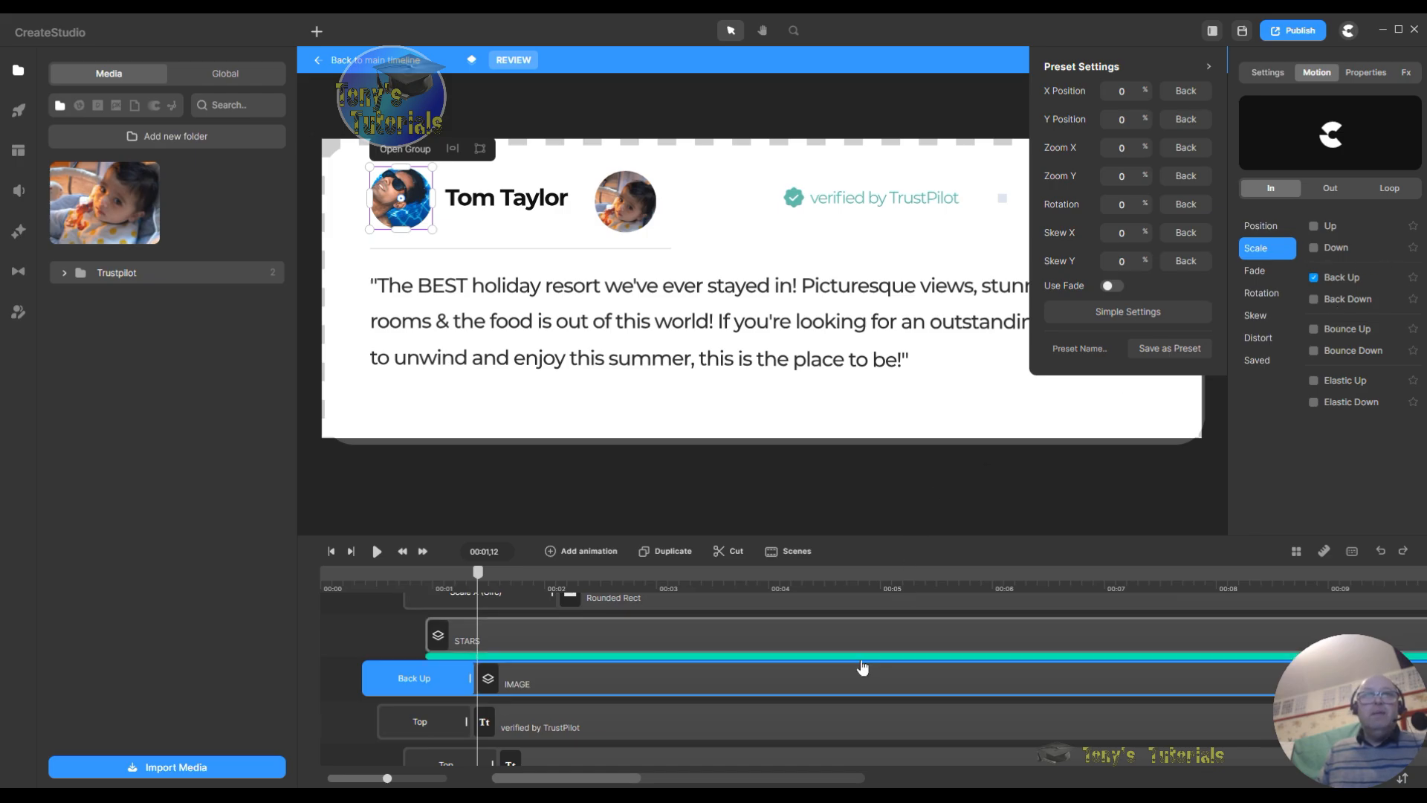
{"action": "scroll", "coordinate": [880, 654], "scroll_direction": "up", "scroll_amount": 3}
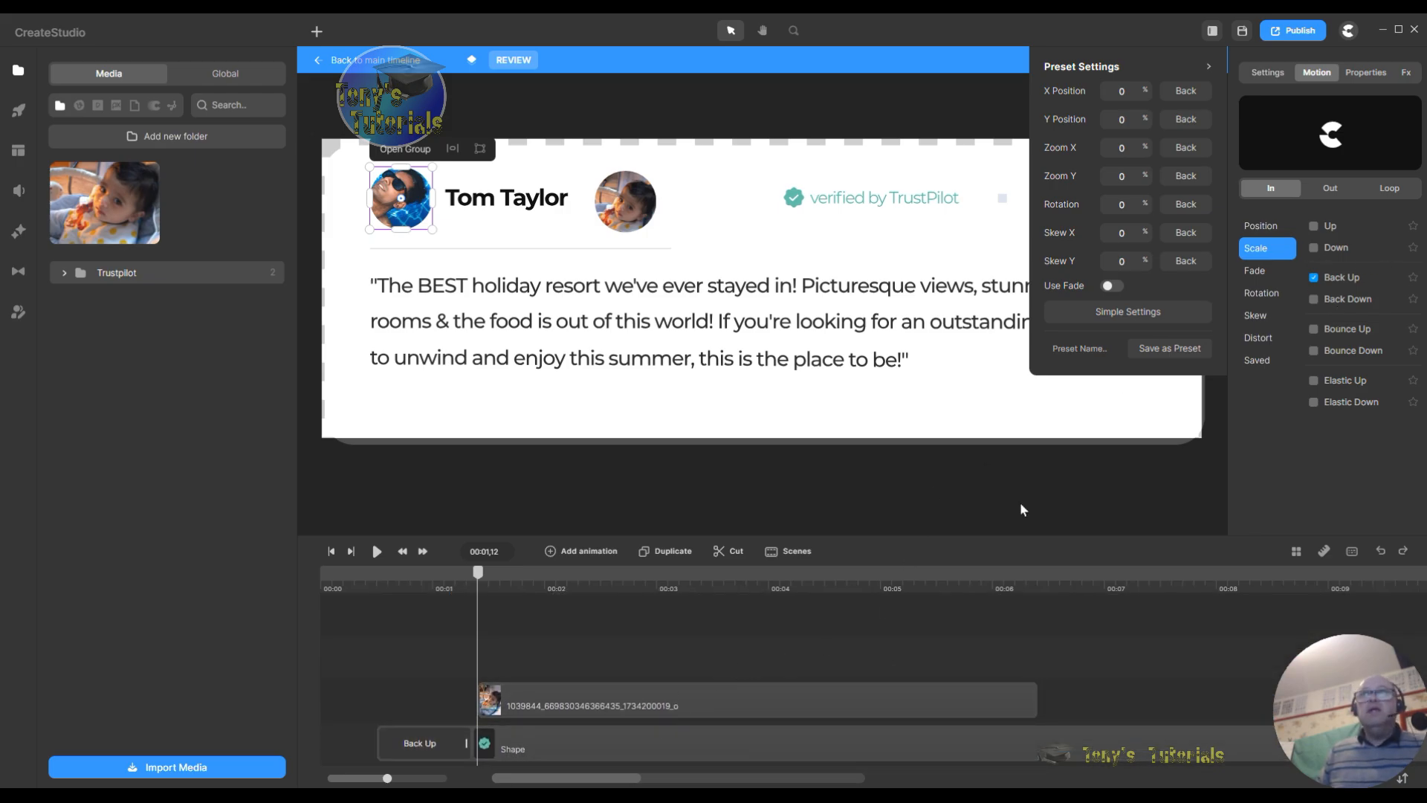
Step: Apply the Back Up scale-in animation to the added circular photo
{"action": "left_click", "coordinate": [576, 704]}
{"action": "left_click", "coordinate": [1331, 78]}
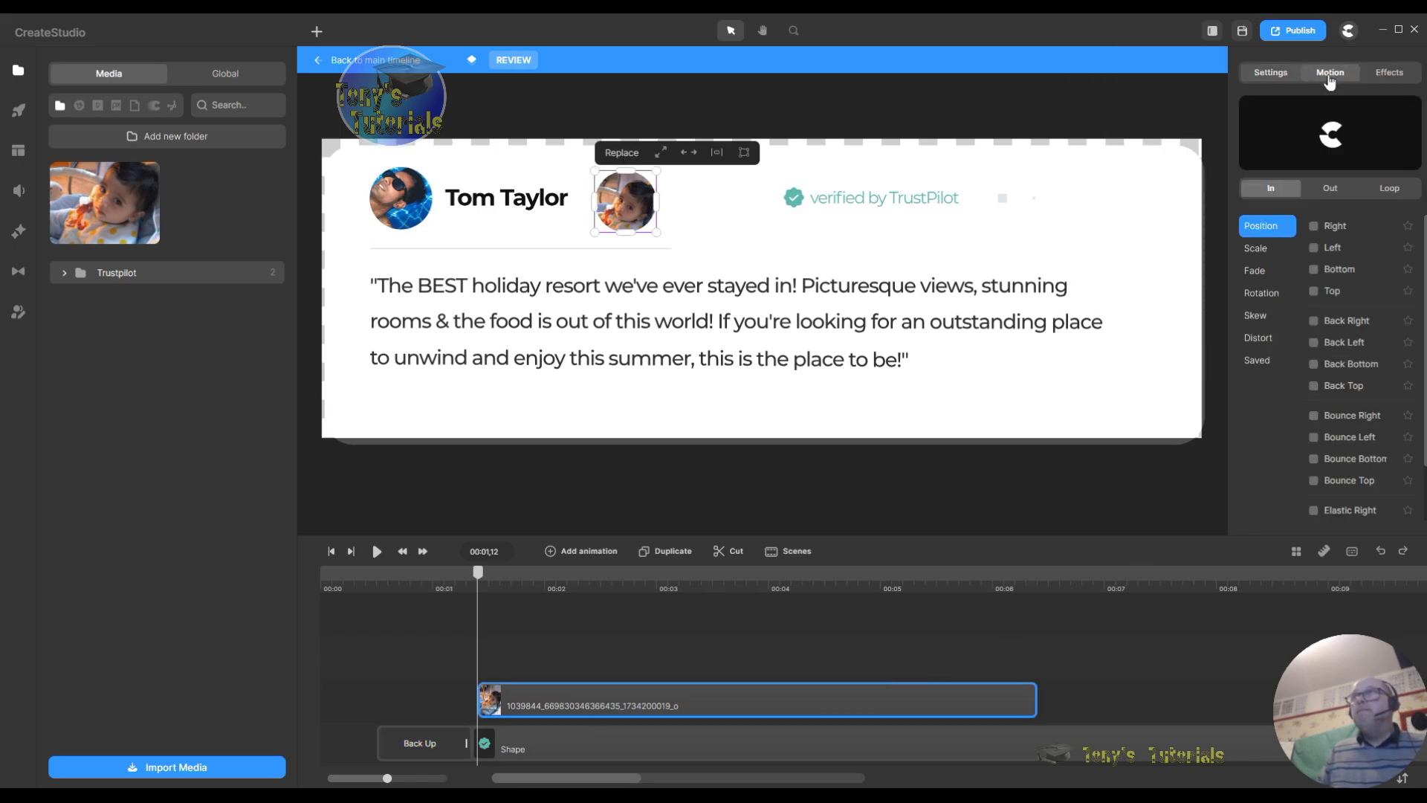
{"action": "left_click", "coordinate": [1258, 250]}
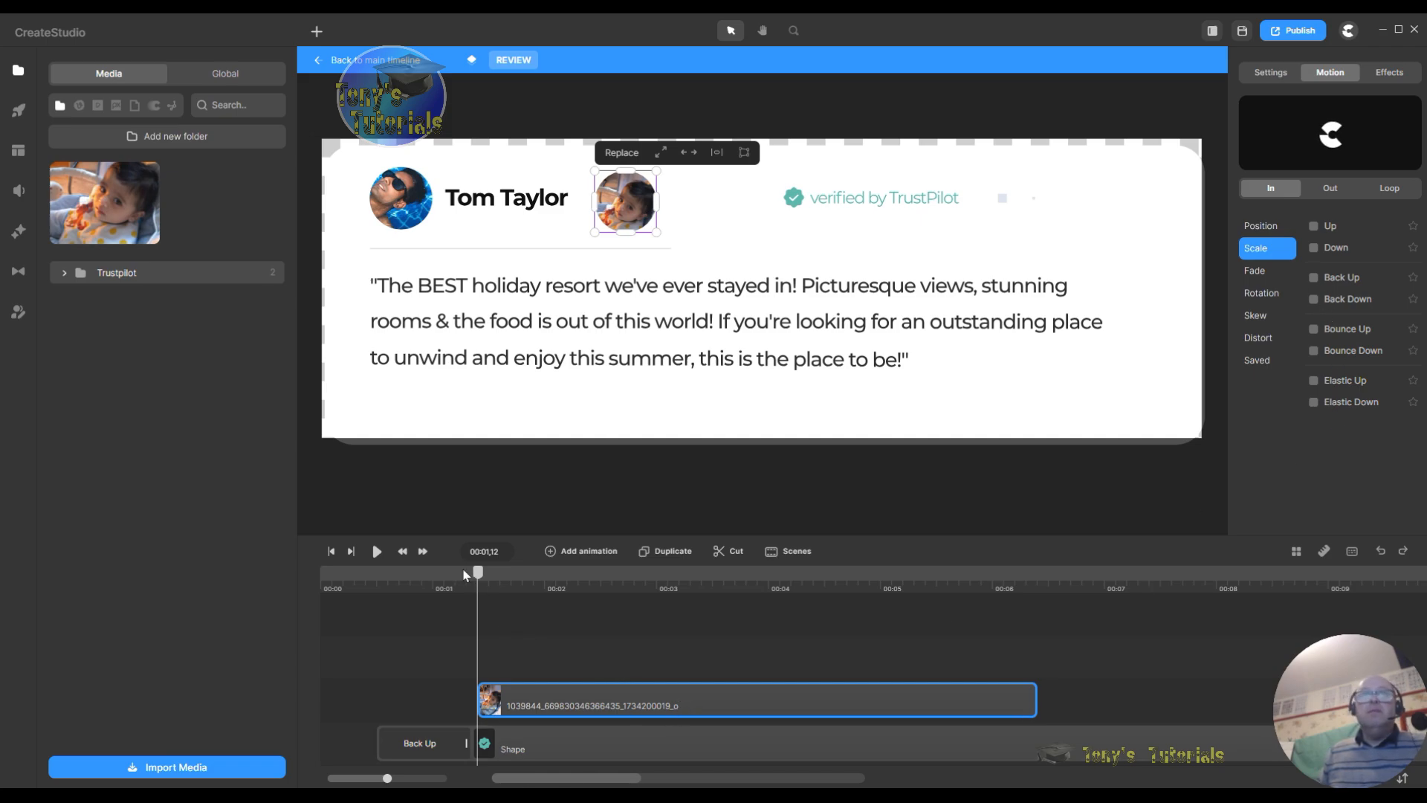
{"action": "left_click_drag", "start_coordinate": [481, 576], "coordinate": [541, 584]}
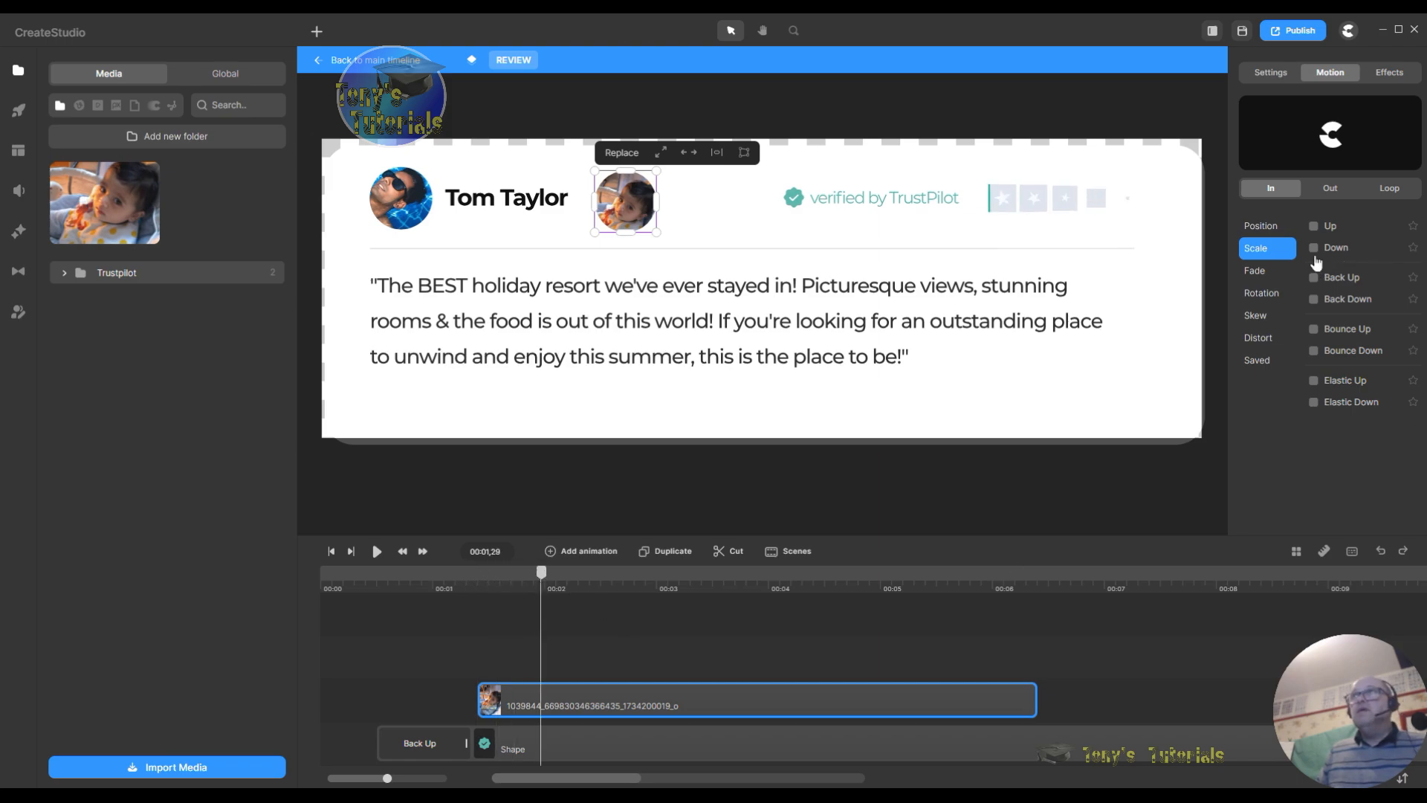
{"action": "left_click", "coordinate": [1313, 278]}
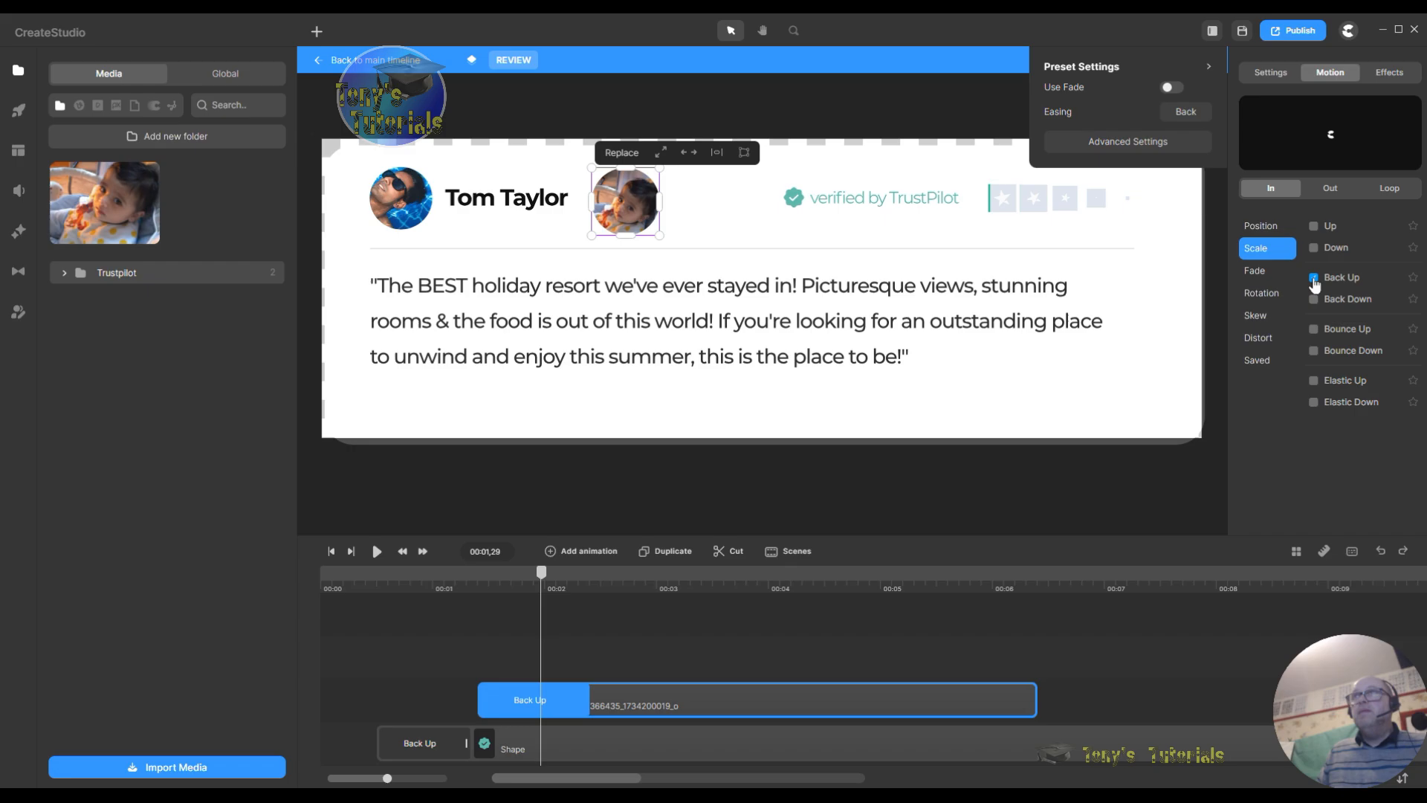
Step: Shift the circular photo layer earlier to start together with the profile image layer, and play the animation from near the beginning
{"action": "left_click_drag", "start_coordinate": [776, 689], "coordinate": [686, 704]}
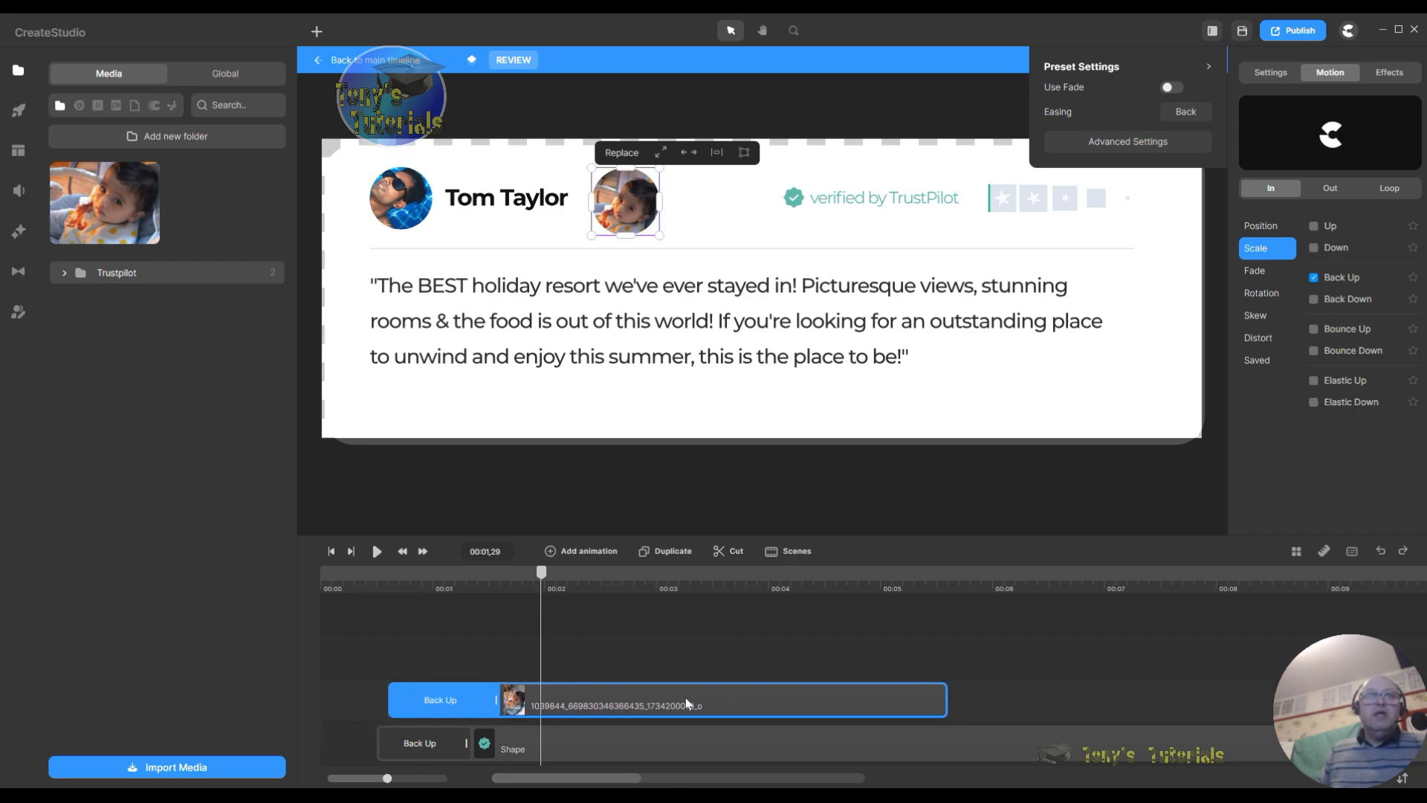
{"action": "scroll", "coordinate": [1024, 651], "scroll_direction": "down", "scroll_amount": 2}
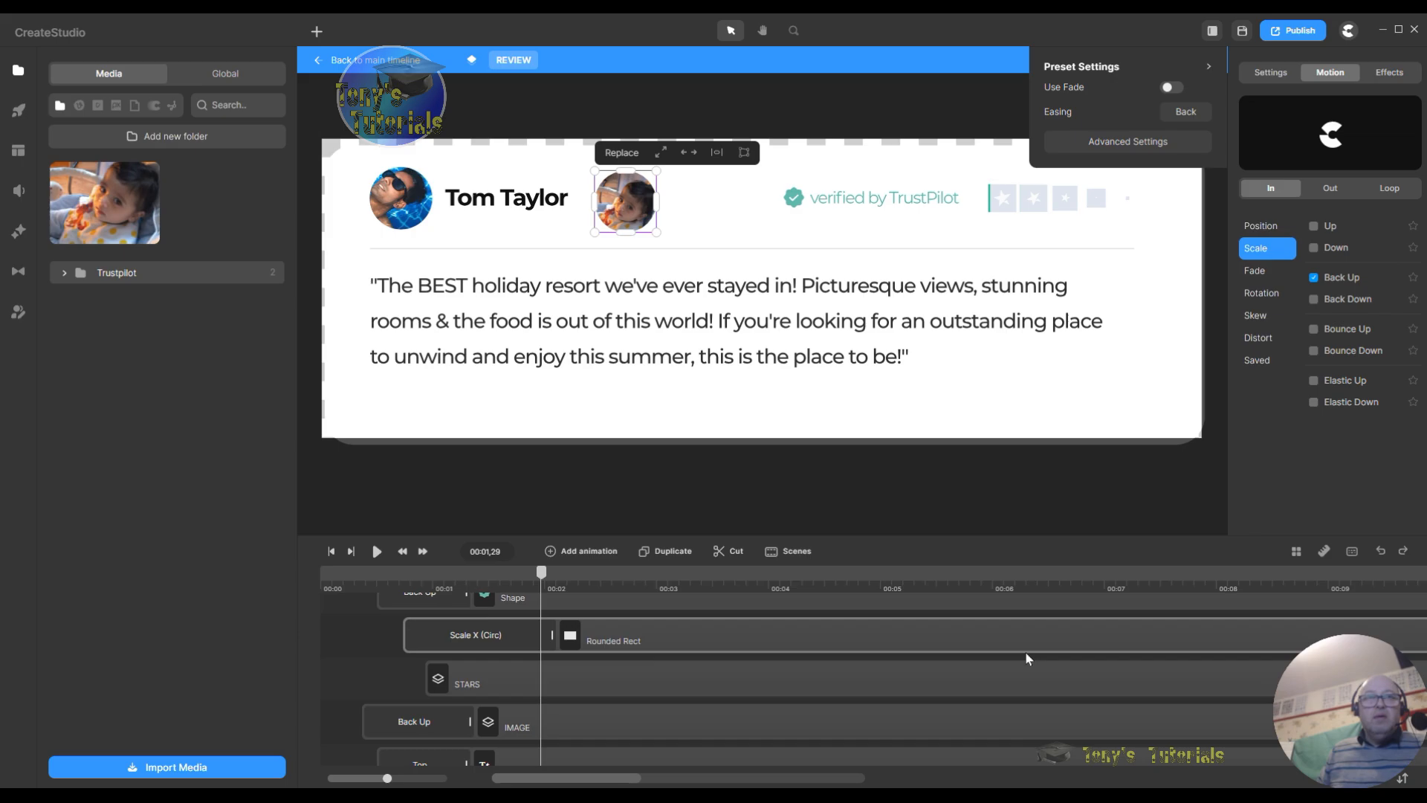
{"action": "scroll", "coordinate": [1024, 651], "scroll_direction": "up", "scroll_amount": 3}
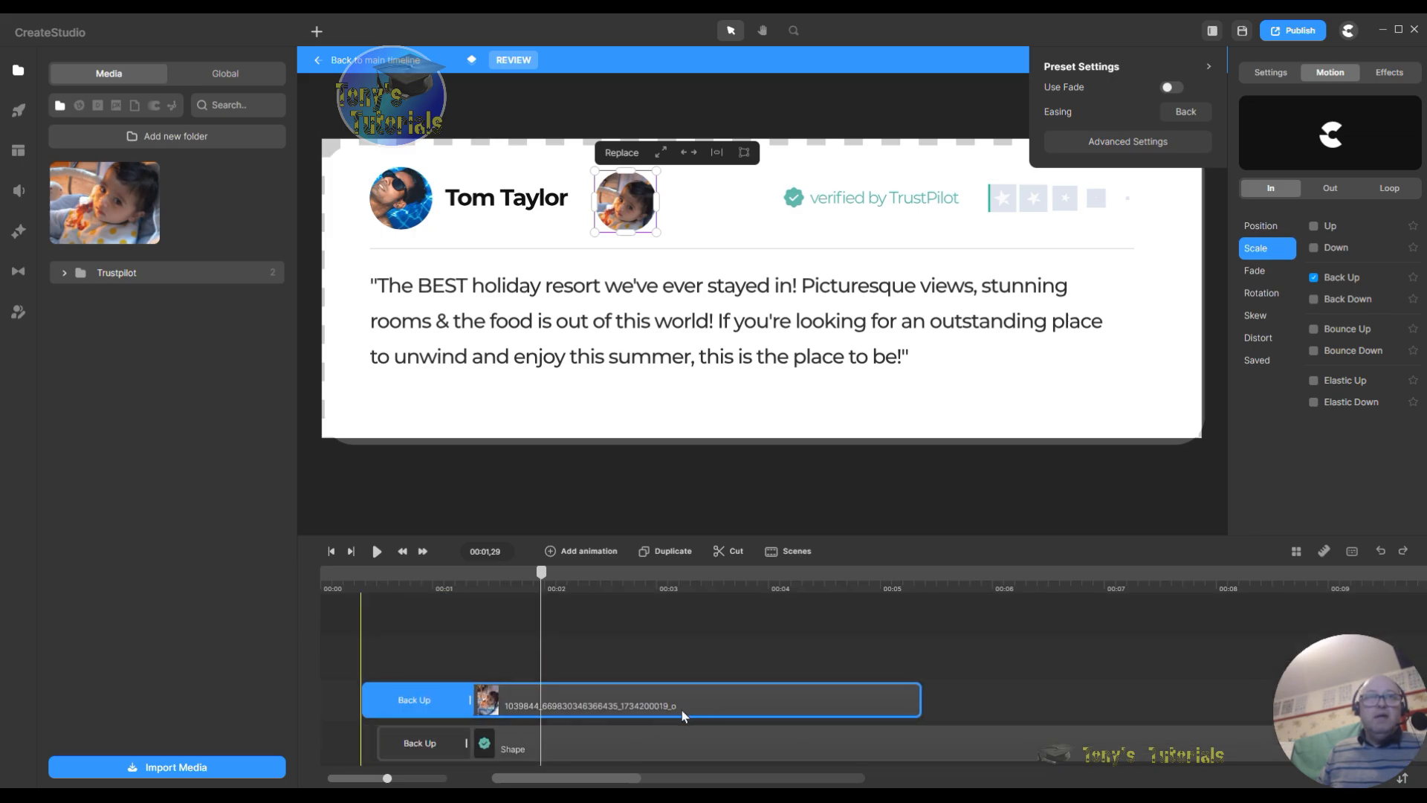
{"action": "left_click_drag", "start_coordinate": [547, 587], "coordinate": [354, 595]}
{"action": "left_click", "coordinate": [378, 552]}
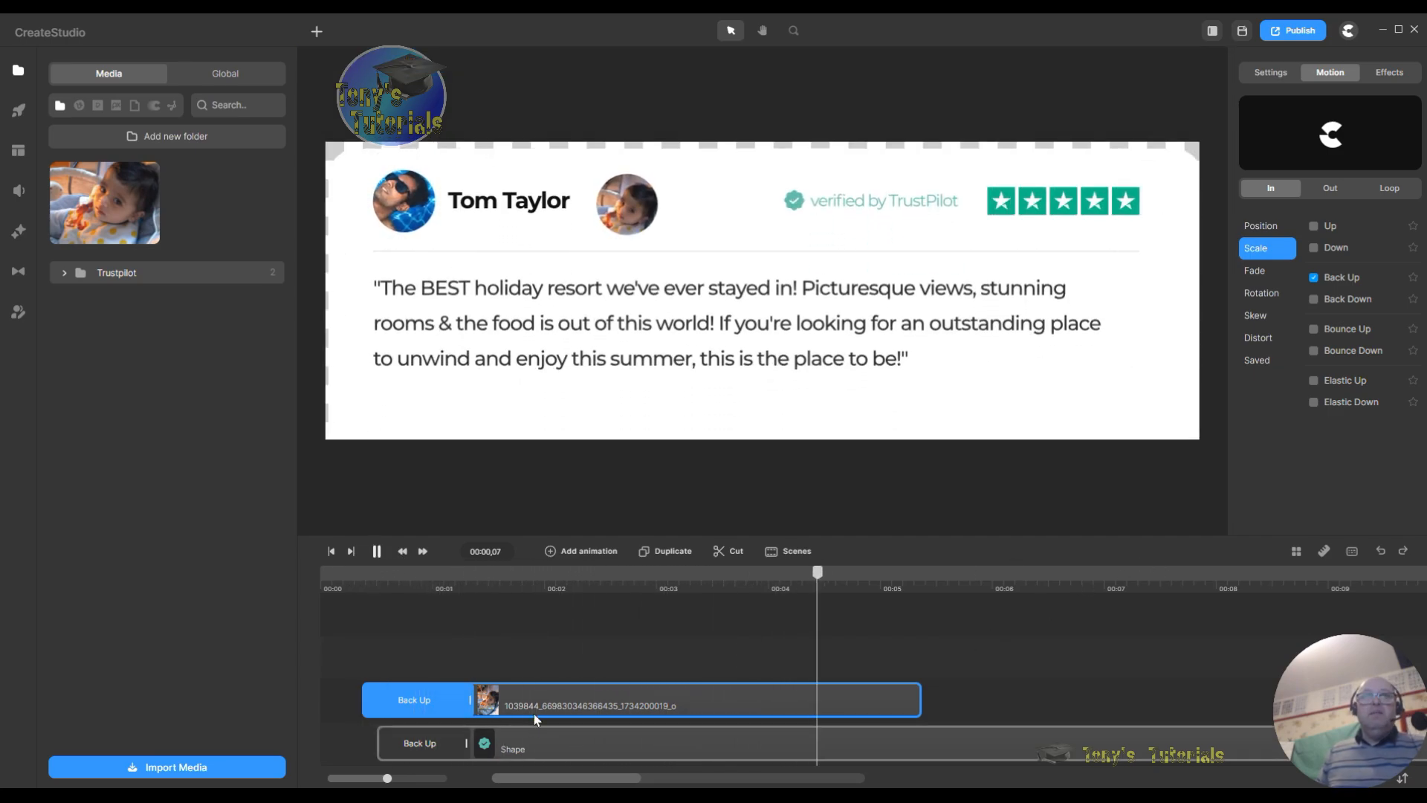
Step: Delete the added circular photo layer from the review group
{"action": "right_click", "coordinate": [554, 700]}
{"action": "double_click", "coordinate": [582, 702]}
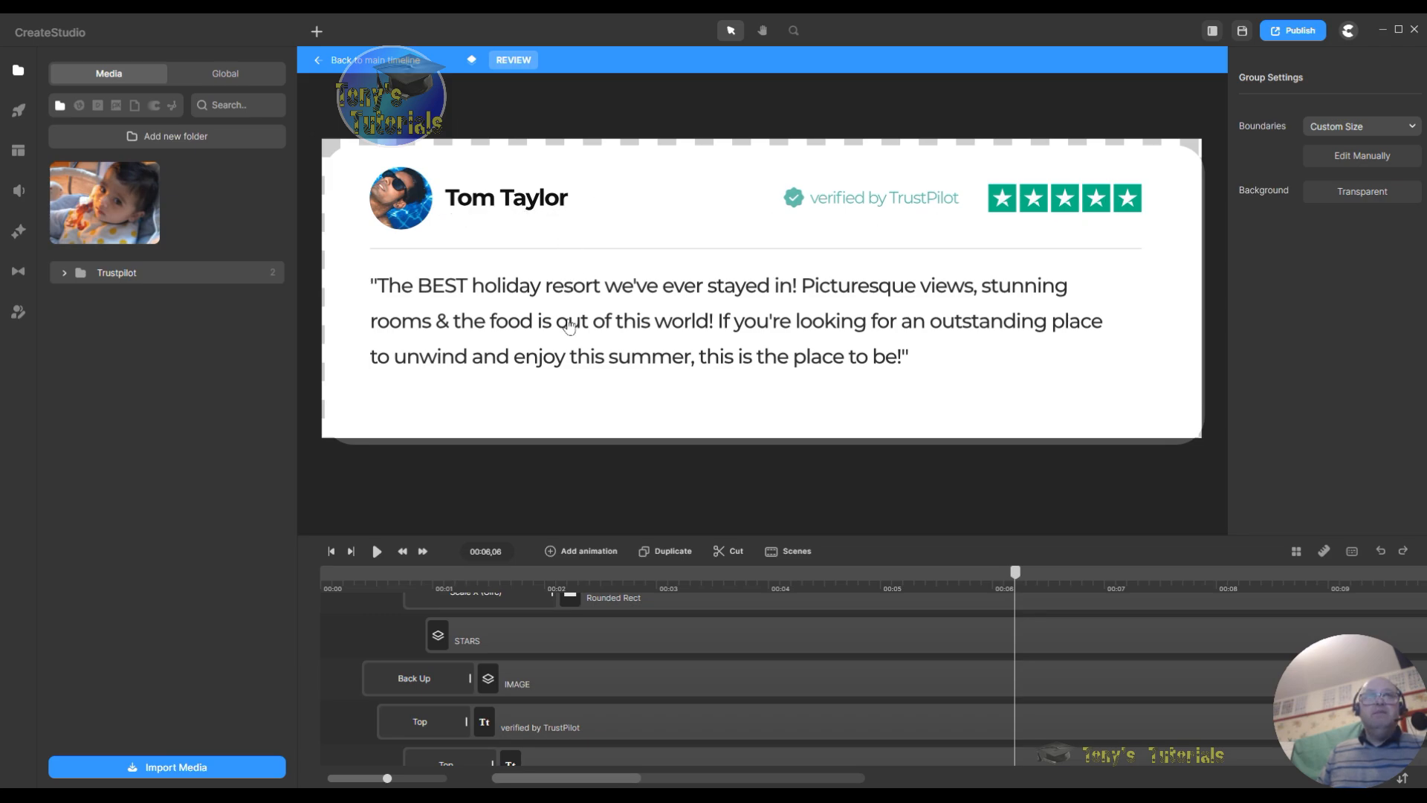
{"action": "scroll", "coordinate": [657, 605], "scroll_direction": "up", "scroll_amount": 3}
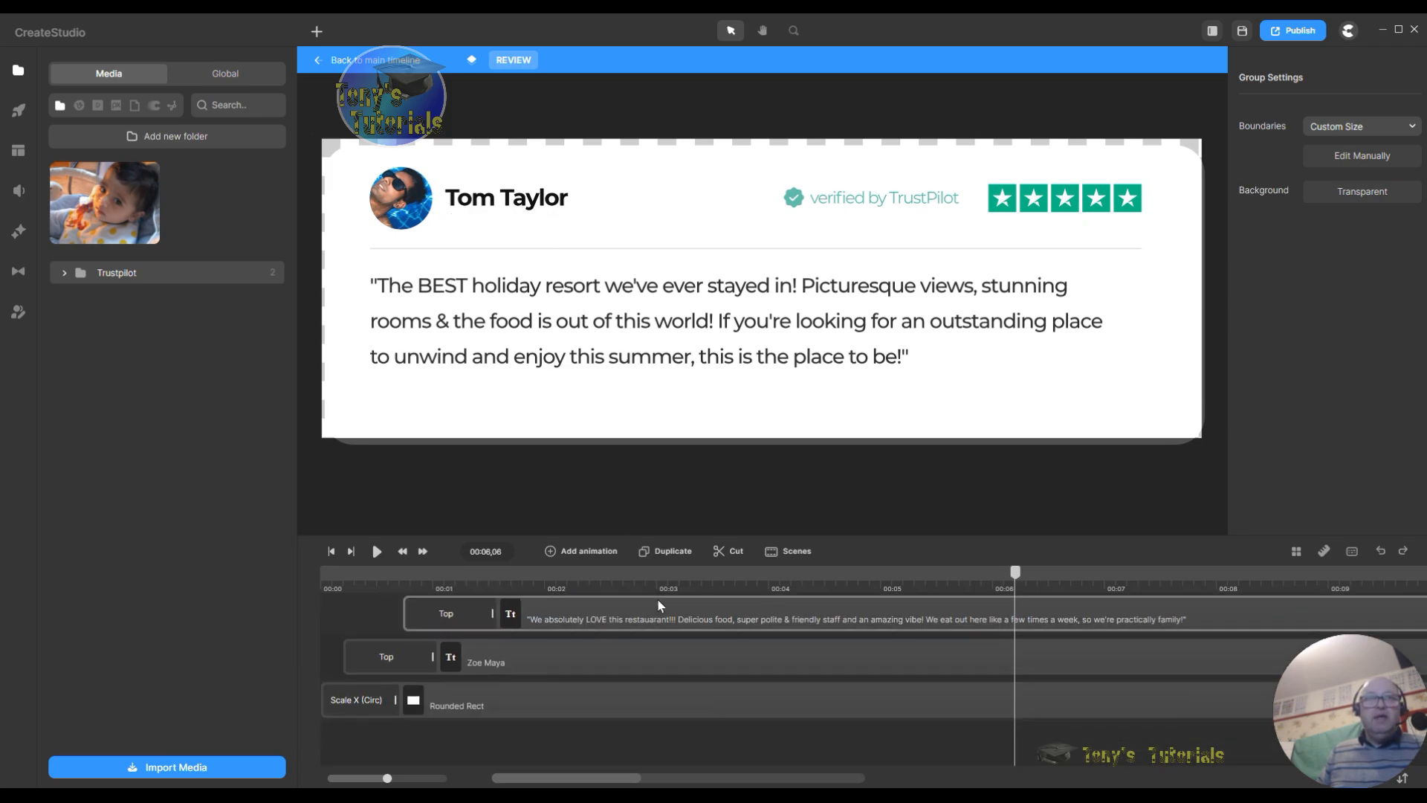
{"action": "scroll", "coordinate": [659, 606], "scroll_direction": "down", "scroll_amount": 3}
{"action": "scroll", "coordinate": [658, 604], "scroll_direction": "up", "scroll_amount": 3}
{"action": "left_click", "coordinate": [498, 667]}
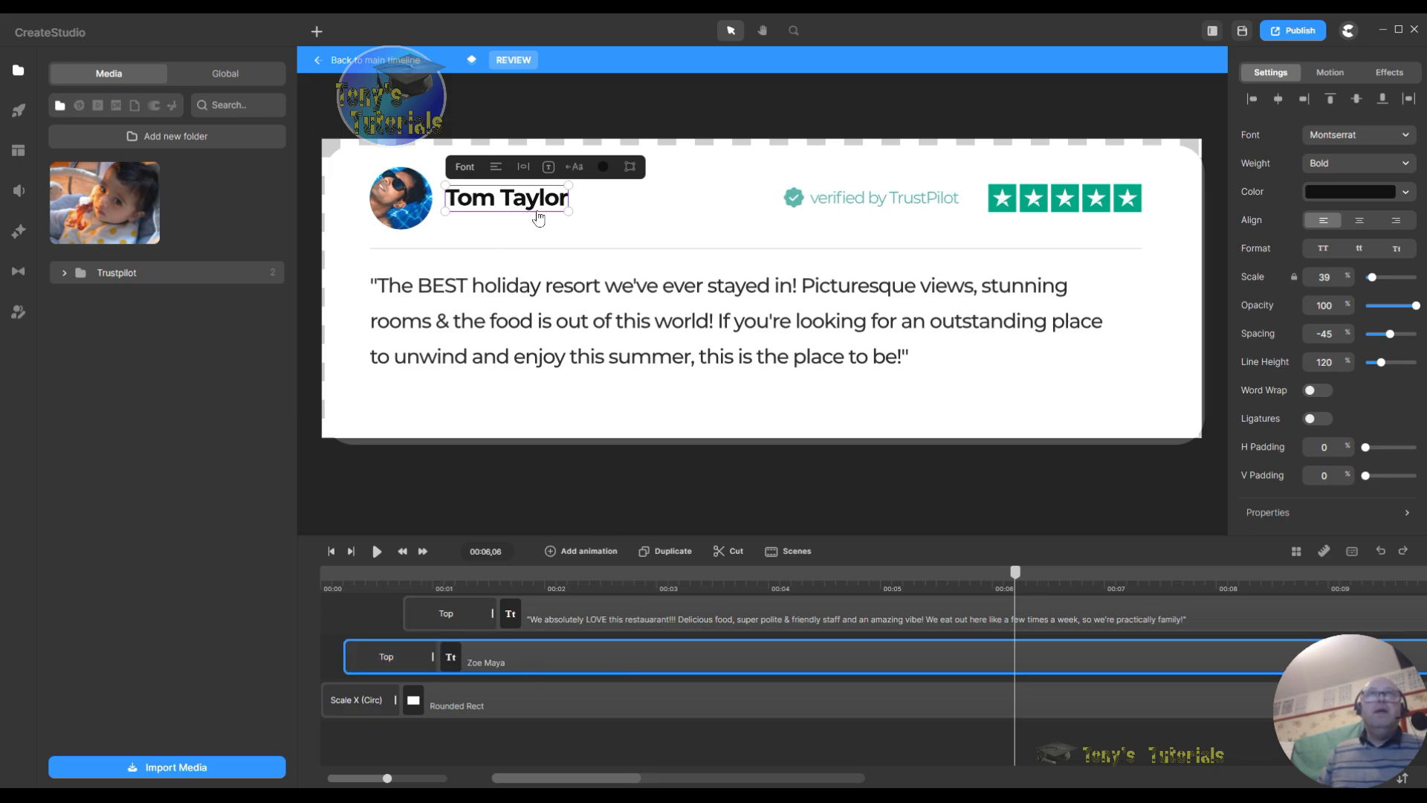
{"action": "right_click", "coordinate": [643, 216]}
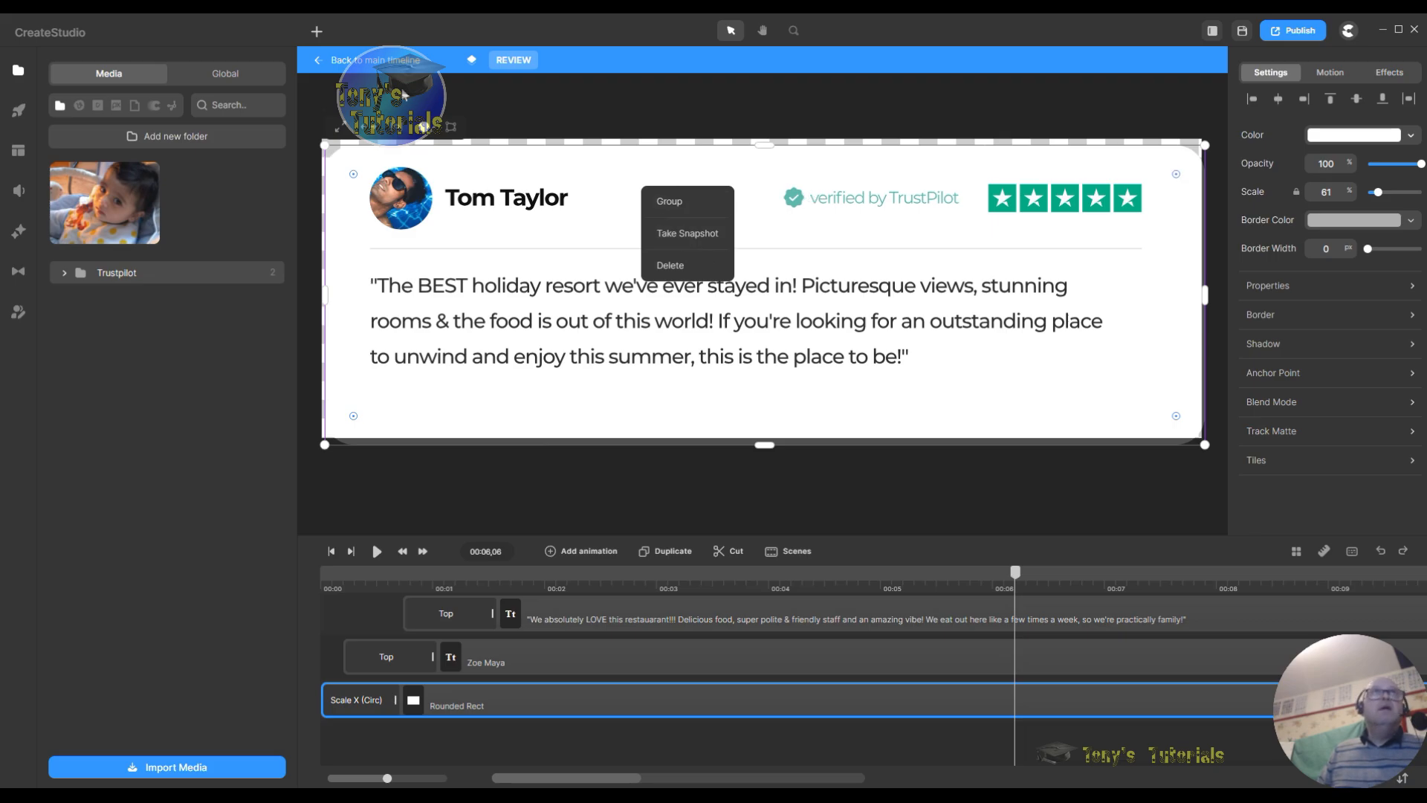
Step: Add a text layer and shift it earlier to start together with the review quote layer
{"action": "left_click", "coordinate": [316, 31]}
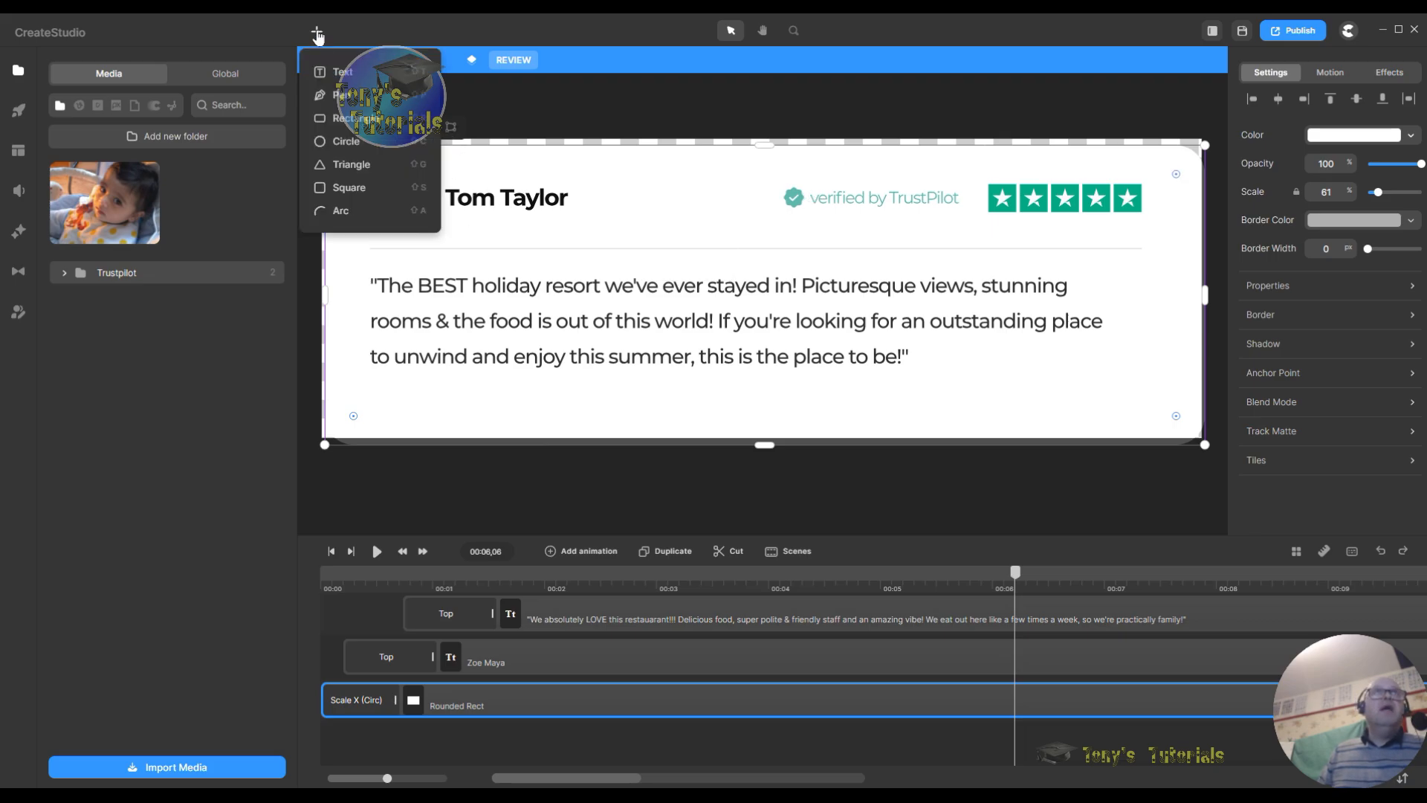
{"action": "left_click", "coordinate": [349, 72]}
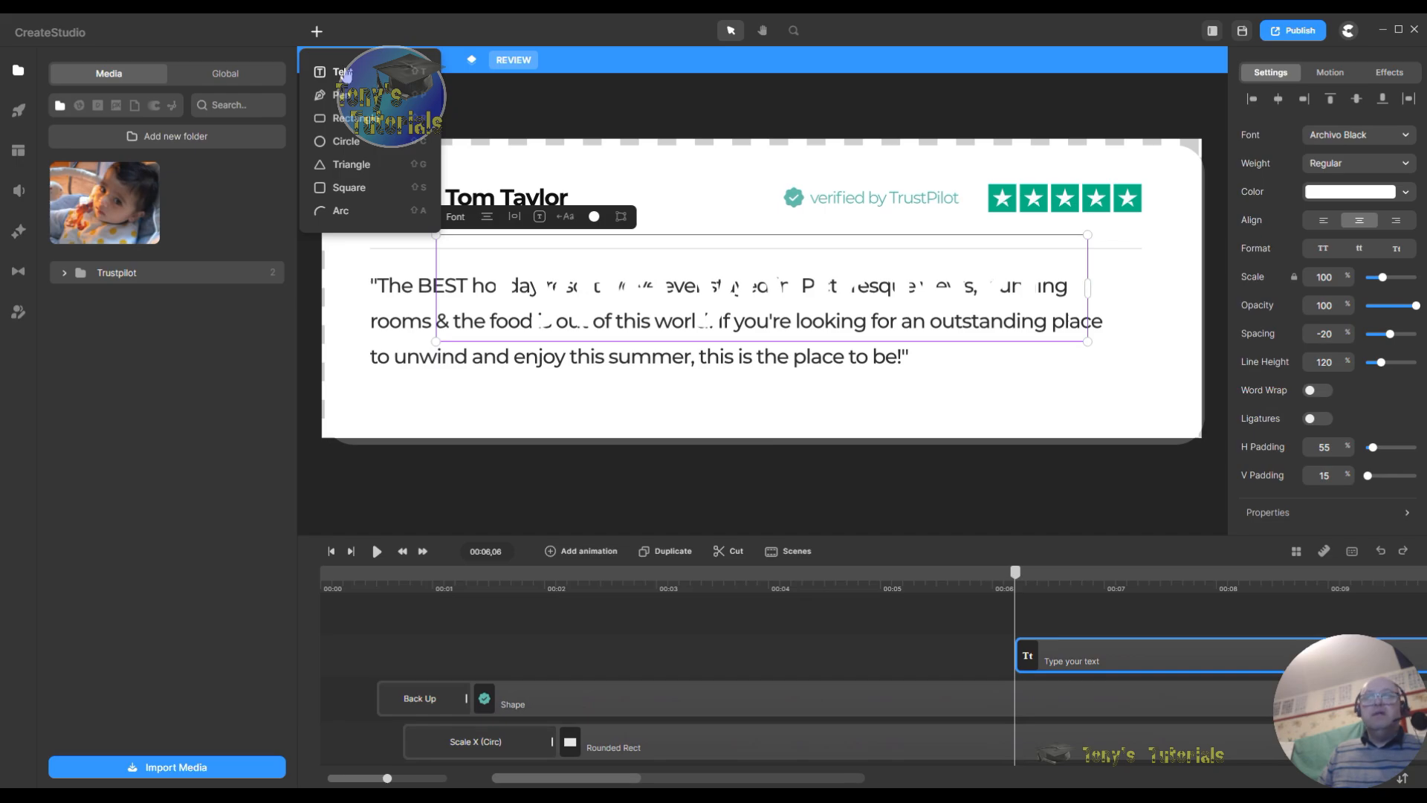
{"action": "left_click_drag", "start_coordinate": [1165, 663], "coordinate": [613, 635]}
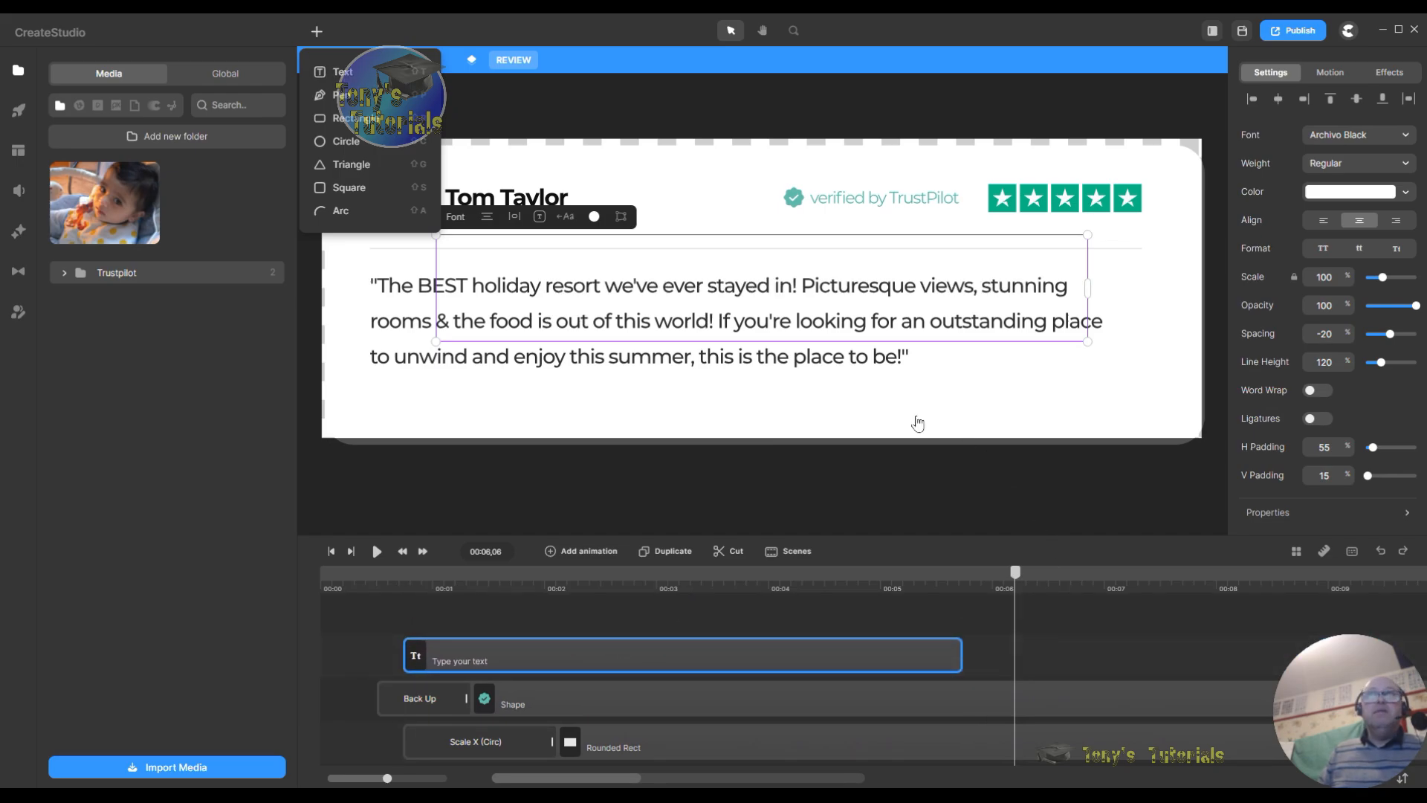
Step: Set the new text's fill colour to 0c0404 and scale the text down to 50%
{"action": "left_click", "coordinate": [1366, 198]}
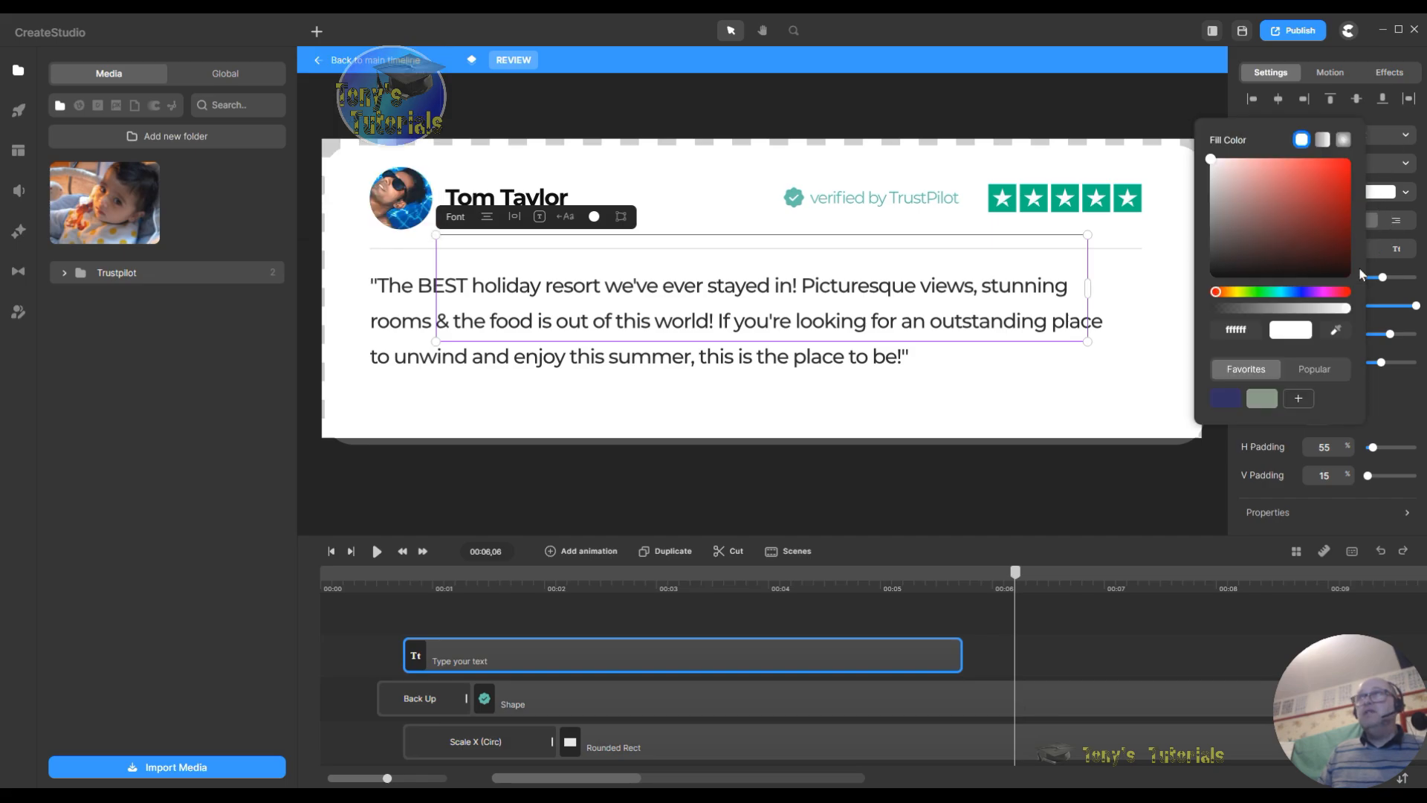
{"action": "left_click", "coordinate": [1302, 272]}
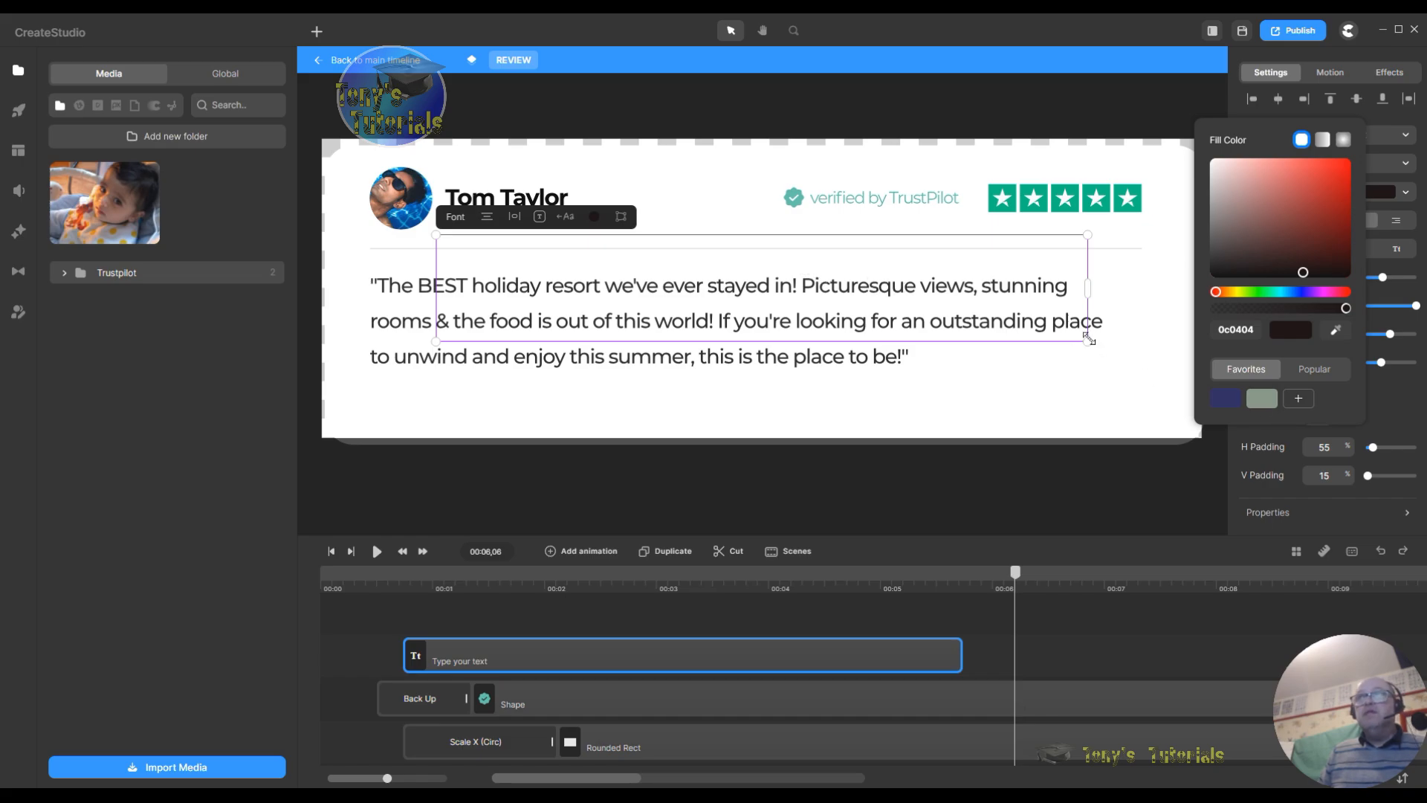
{"action": "left_click_drag", "start_coordinate": [1089, 340], "coordinate": [810, 246]}
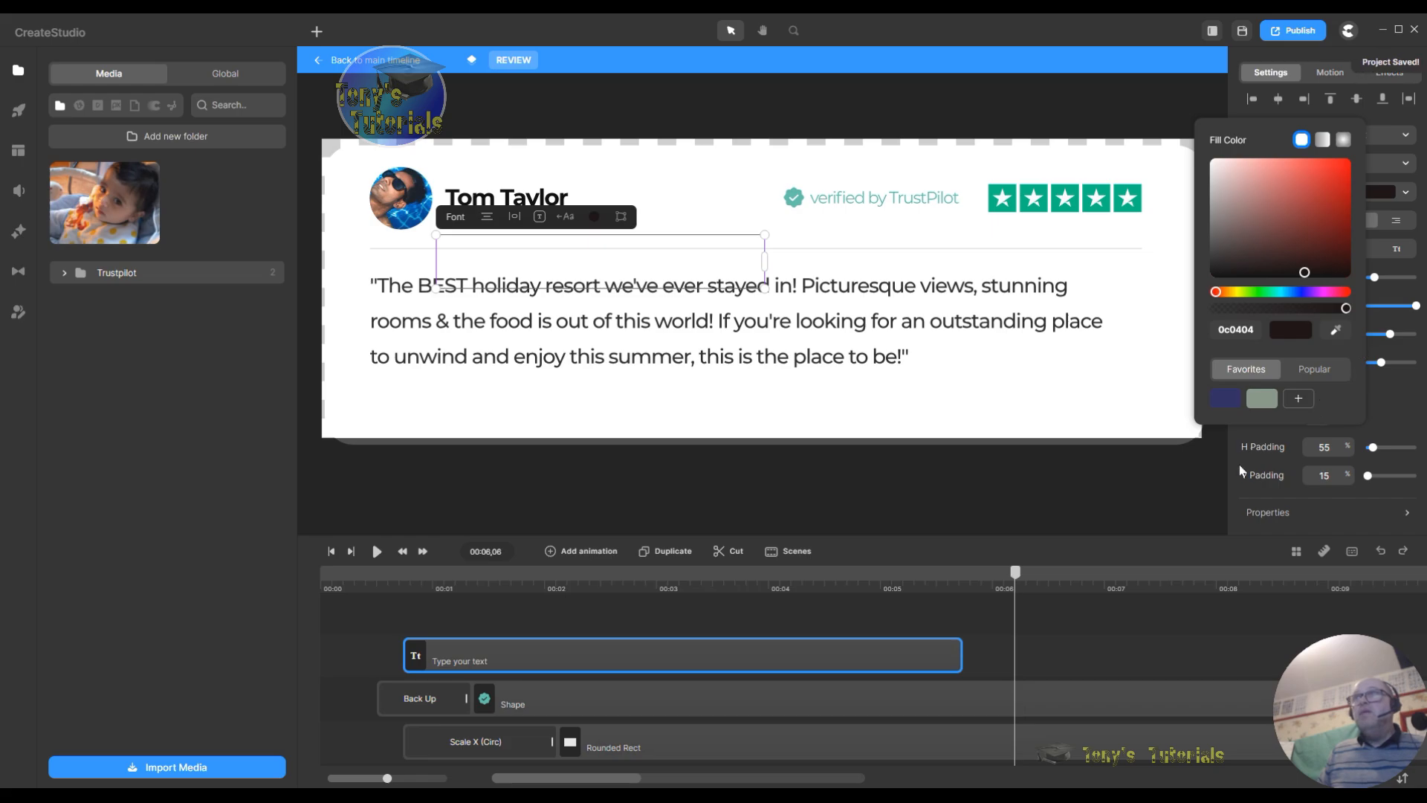
{"action": "left_click", "coordinate": [1178, 498]}
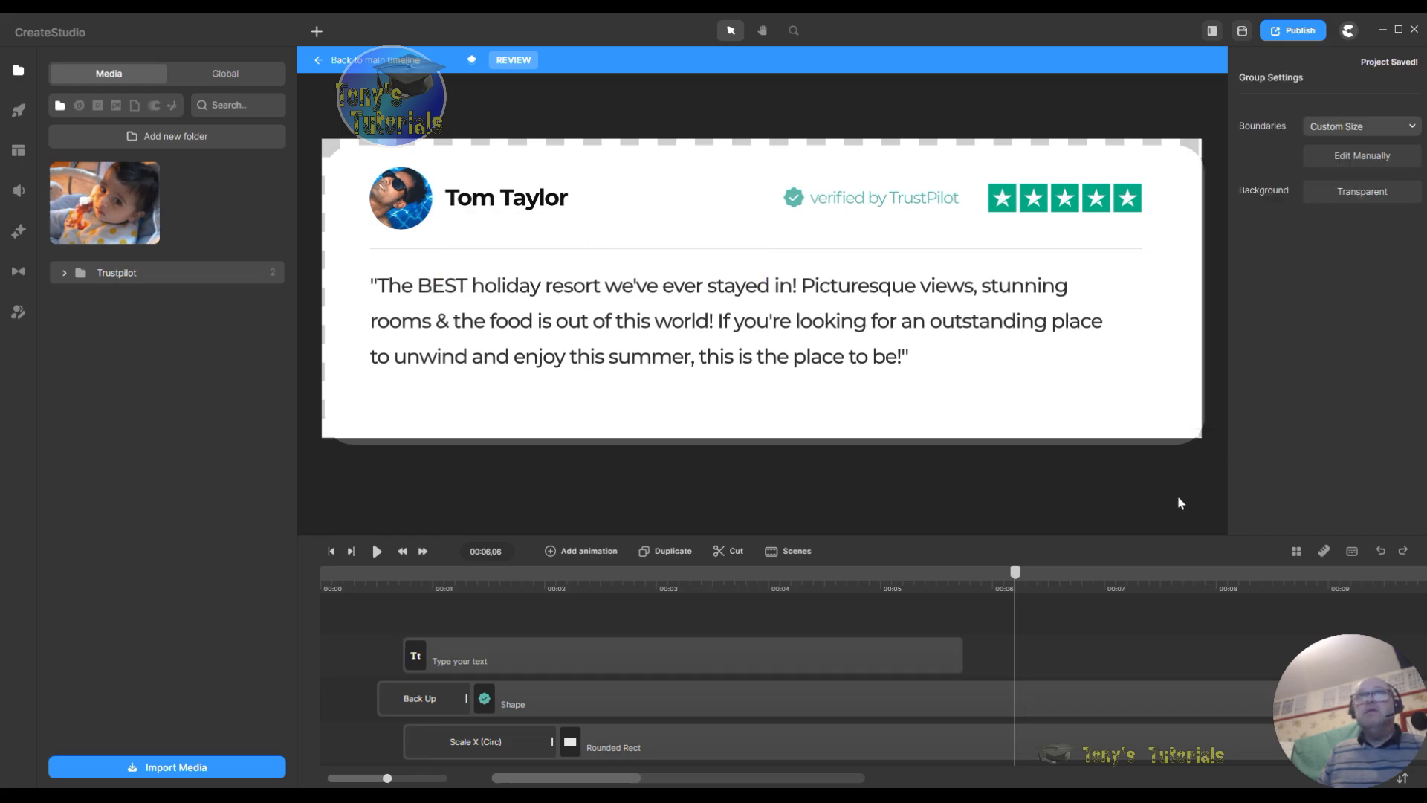
Step: Try to reposition the new text box on the card, and delete its layer
{"action": "left_click", "coordinate": [649, 664]}
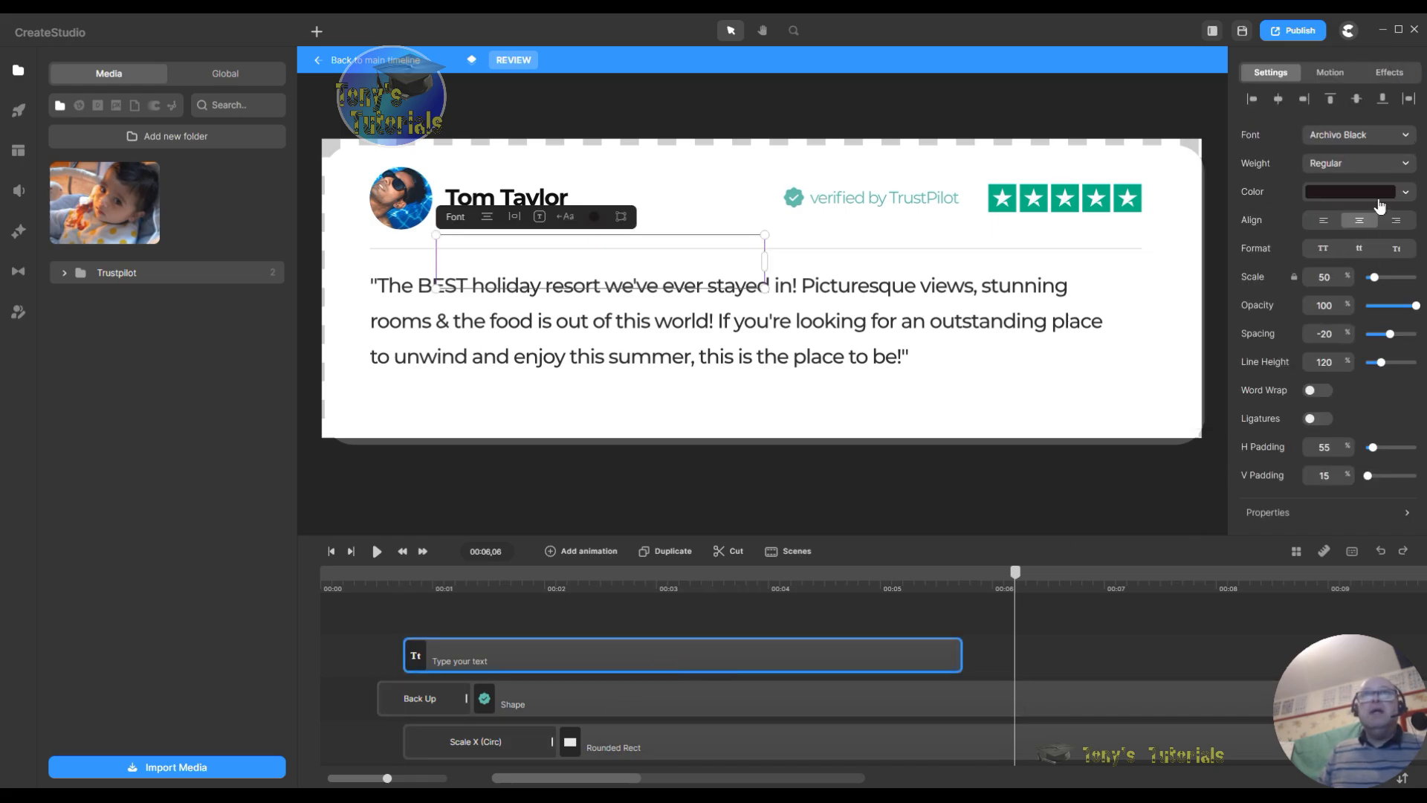
{"action": "left_click", "coordinate": [673, 250]}
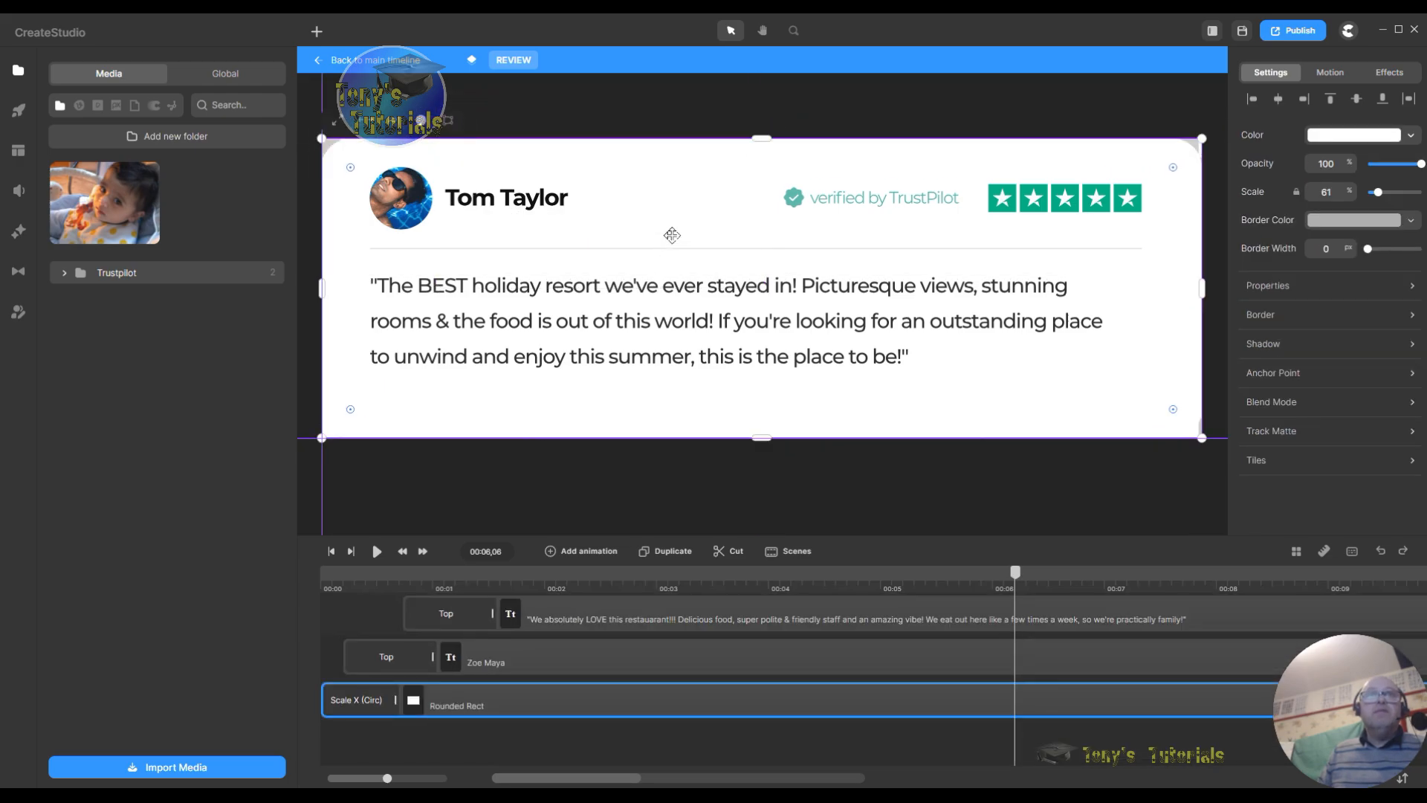
{"action": "scroll", "coordinate": [764, 679], "scroll_direction": "up", "scroll_amount": 3}
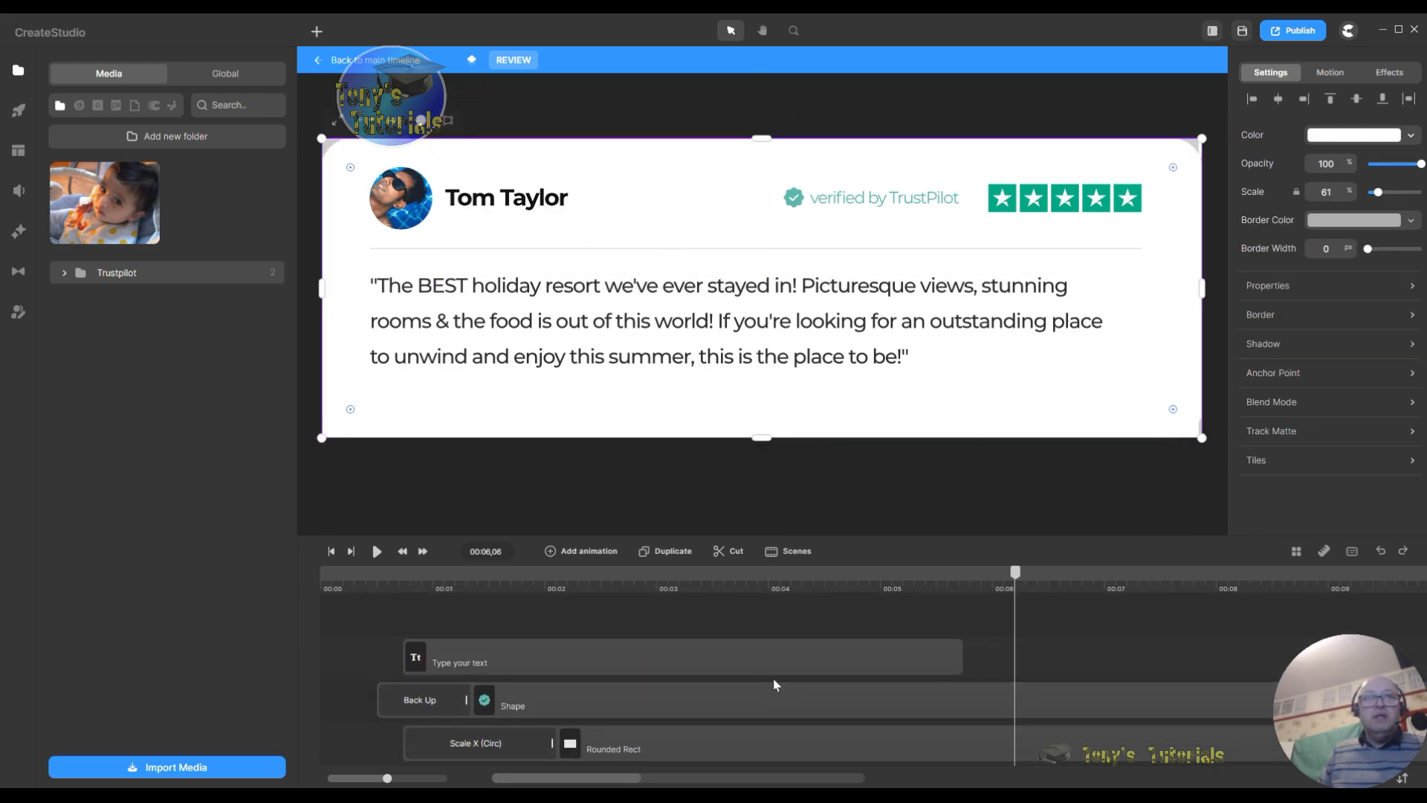
{"action": "left_click", "coordinate": [714, 660]}
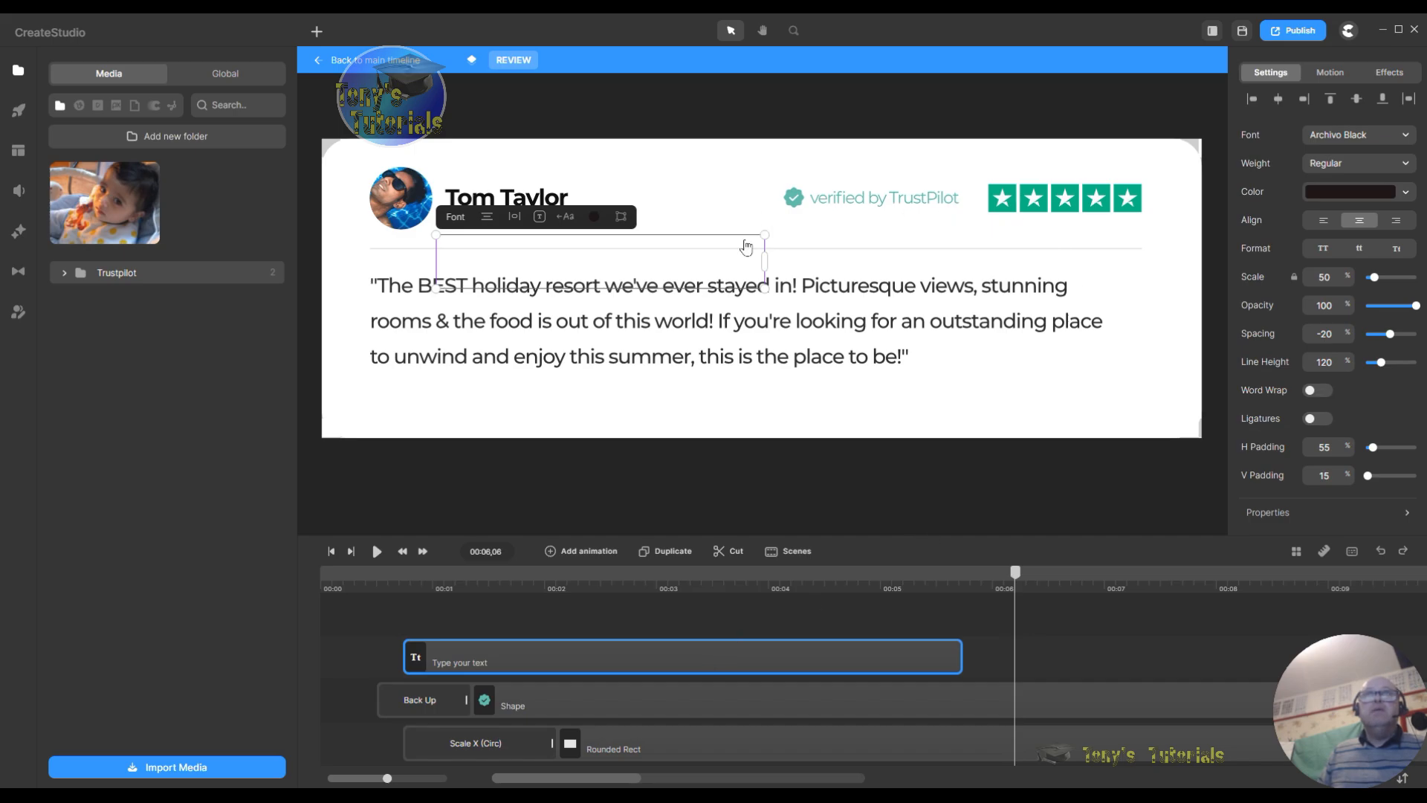
{"action": "mouse_move", "coordinate": [746, 233]}
{"action": "left_mouse_down"}
{"action": "mouse_move", "coordinate": [755, 213]}
{"action": "mouse_move", "coordinate": [753, 234]}
{"action": "left_mouse_up"}
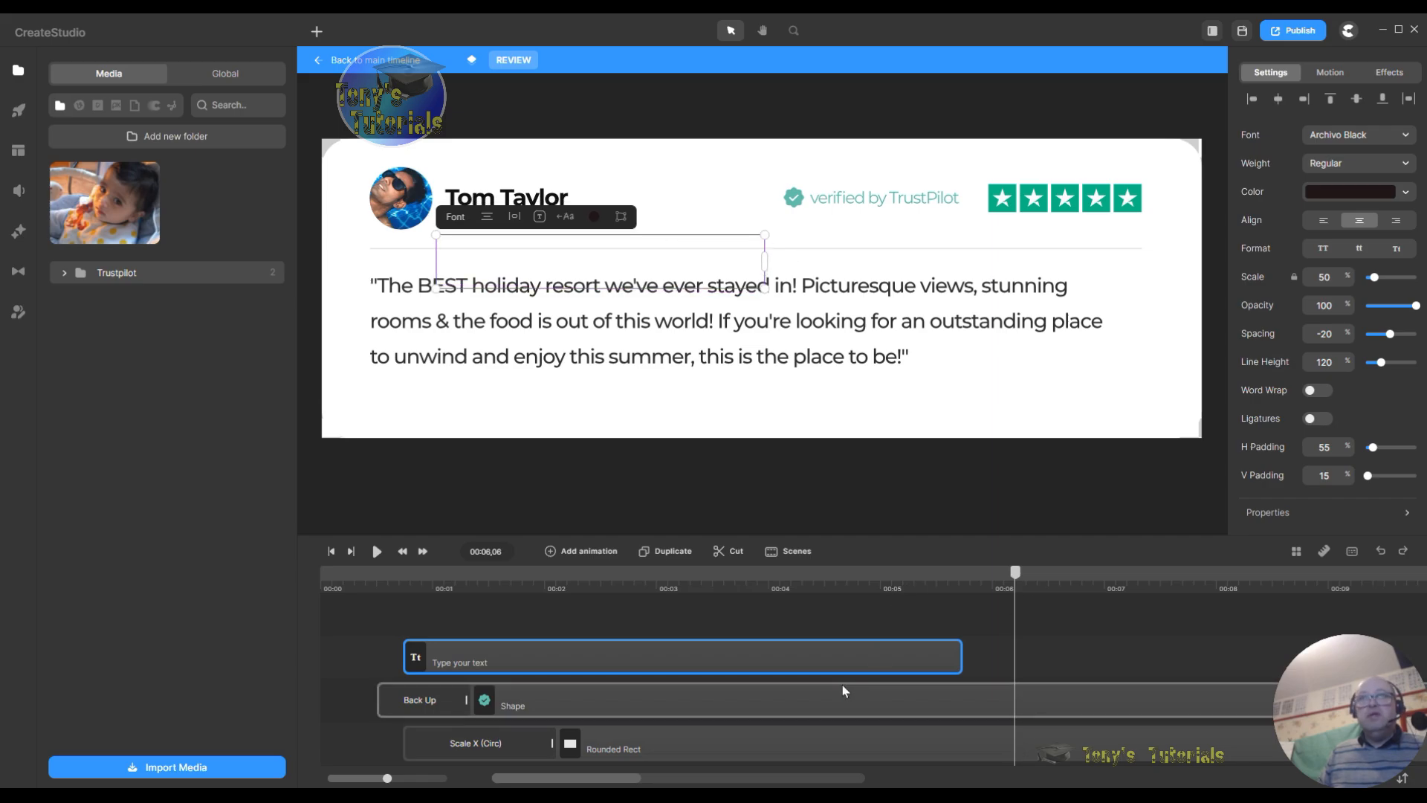
{"action": "right_click", "coordinate": [799, 665]}
{"action": "left_click", "coordinate": [834, 648]}
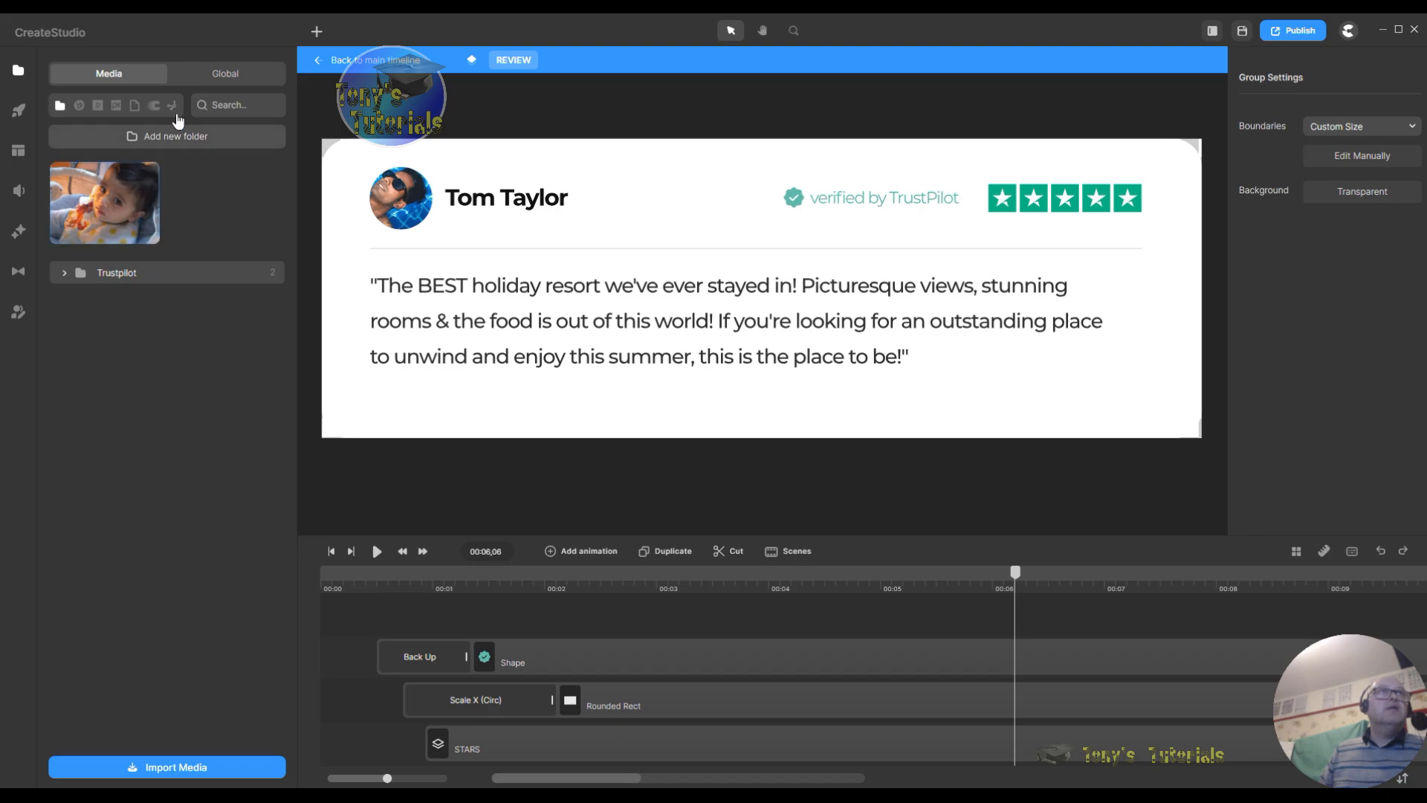
Step: Add a text layer with fill colour 070101 and shrink it to about the width of the reviewer's name, just beneath it
{"action": "left_click", "coordinate": [317, 33]}
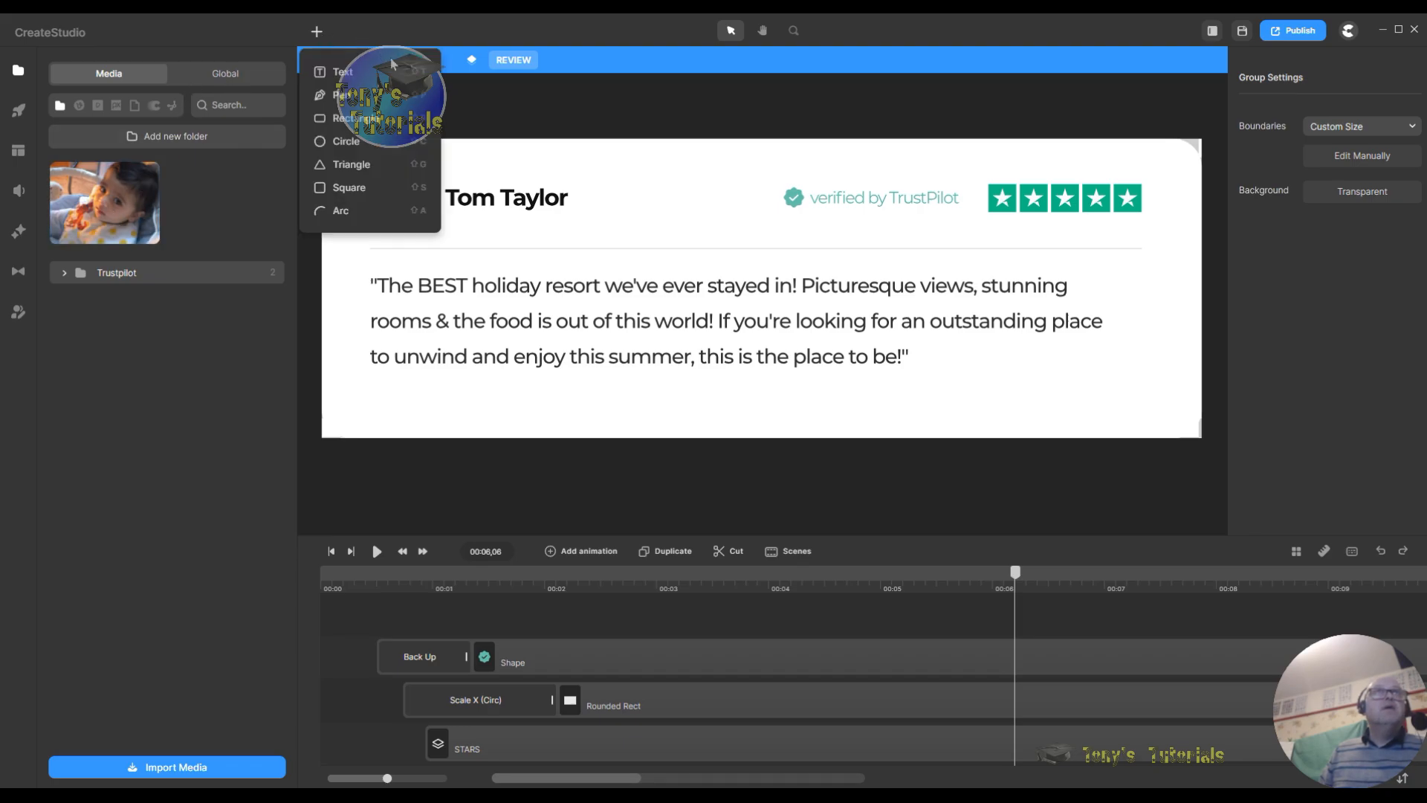
{"action": "left_click", "coordinate": [334, 71]}
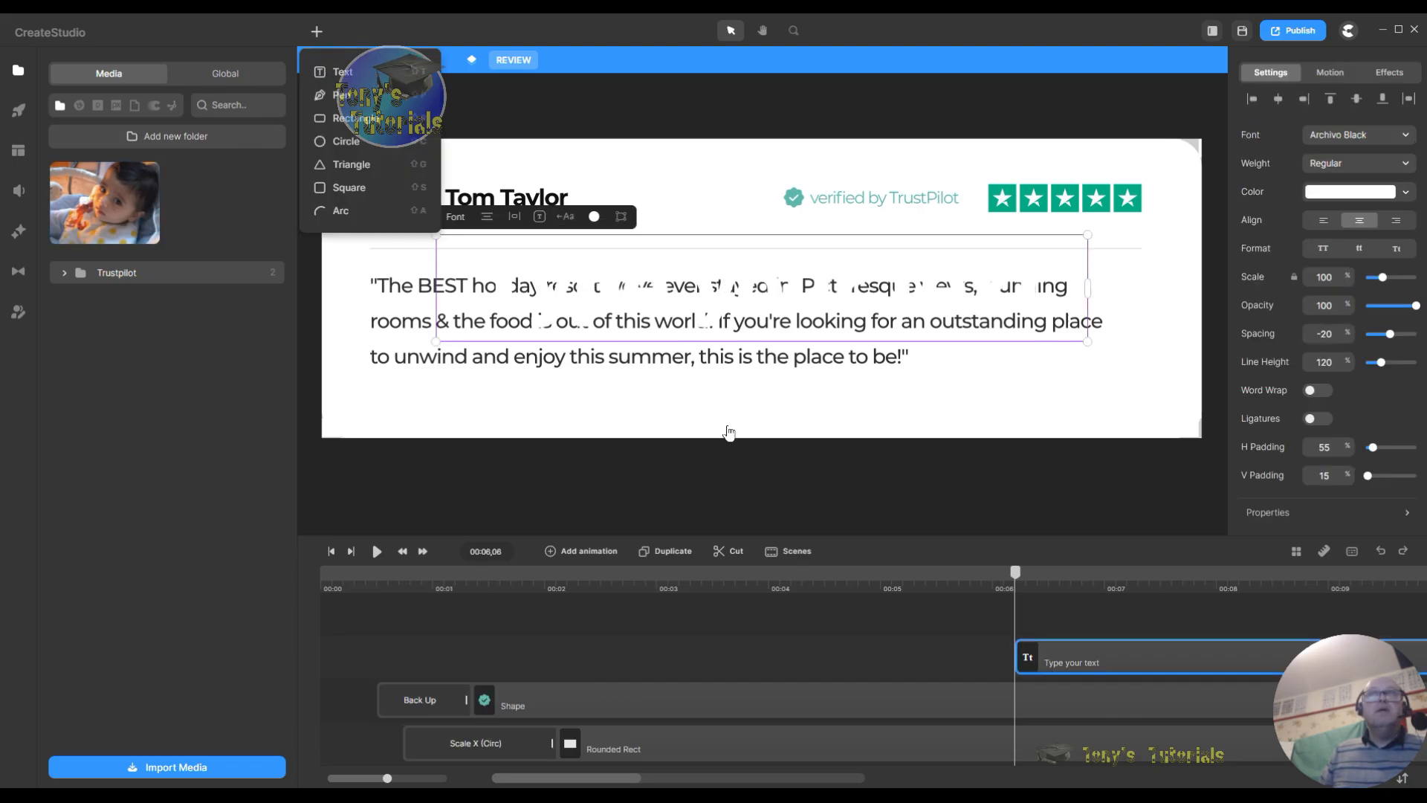
{"action": "left_click", "coordinate": [1363, 193]}
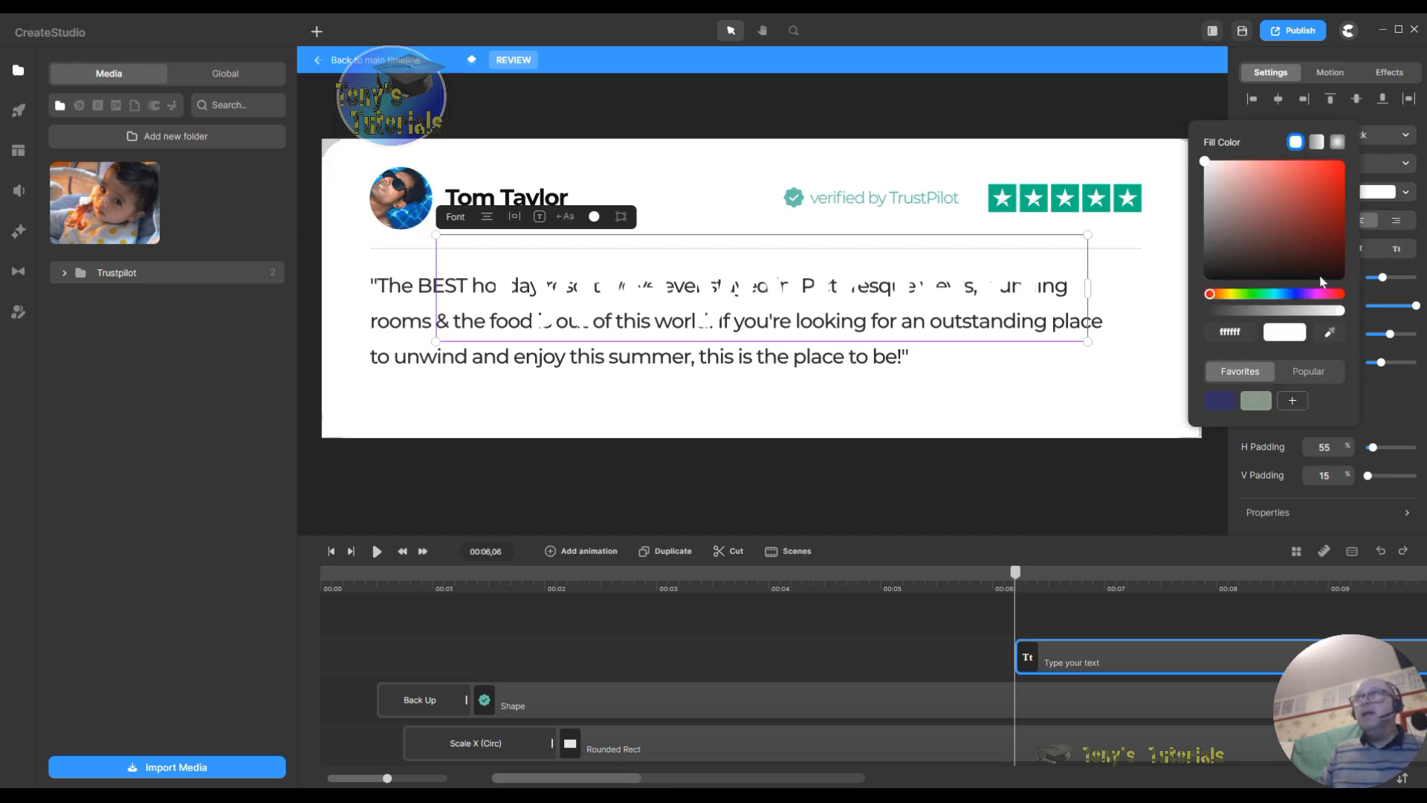
{"action": "left_click", "coordinate": [1320, 279]}
{"action": "left_click_drag", "start_coordinate": [1085, 340], "coordinate": [604, 234]}
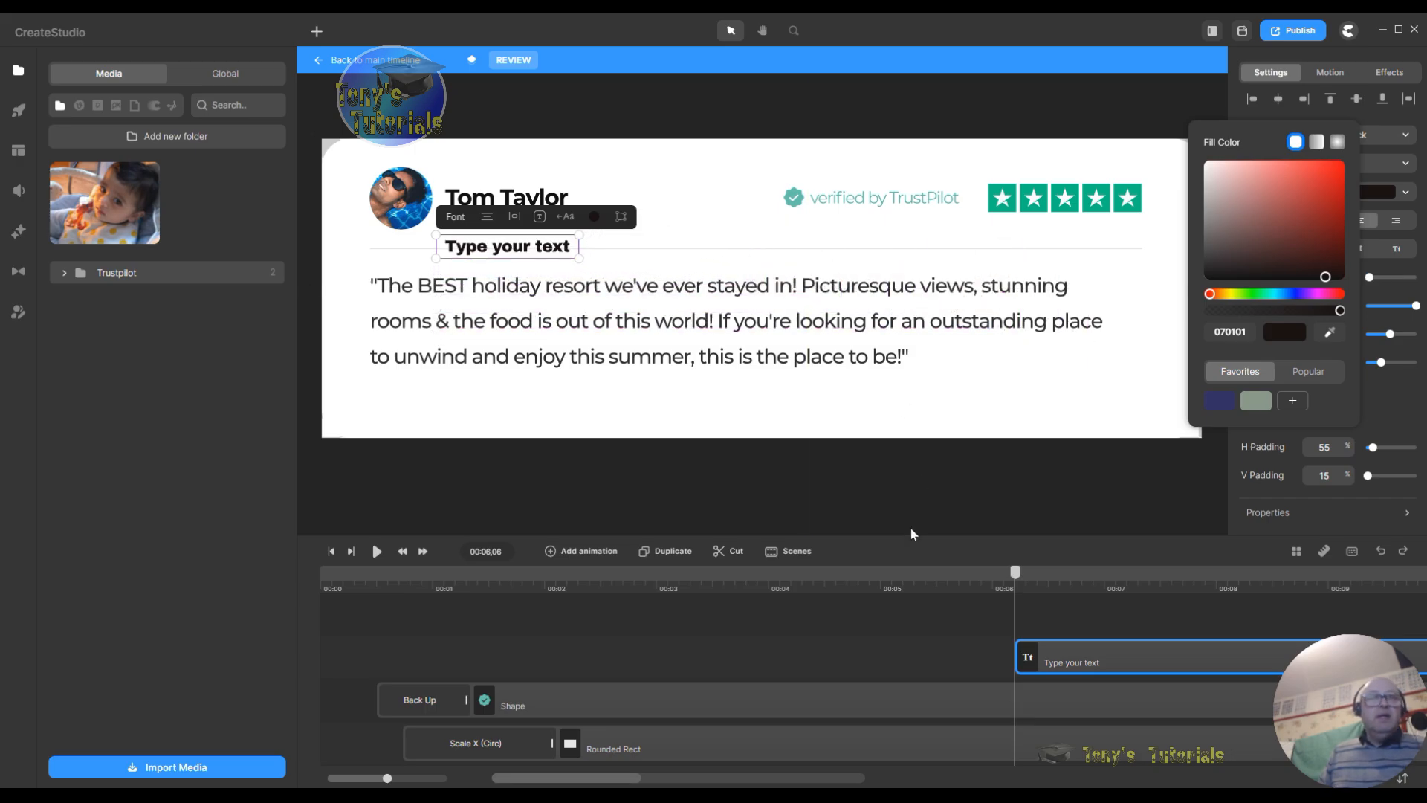
Step: Check the entrance animation settings of the reviewer's name layer
{"action": "scroll", "coordinate": [832, 610], "scroll_direction": "down", "scroll_amount": 2}
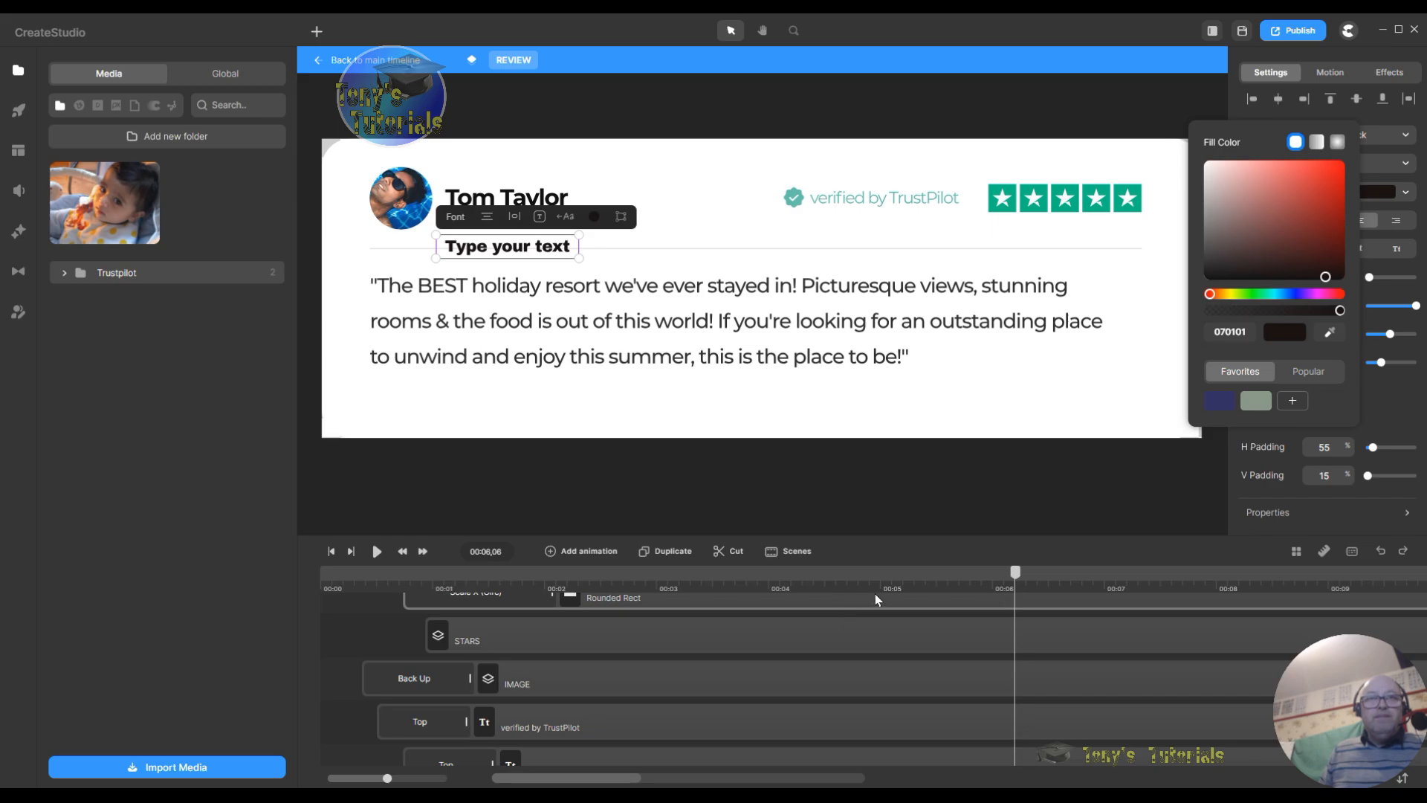
{"action": "scroll", "coordinate": [875, 595], "scroll_direction": "up", "scroll_amount": 2}
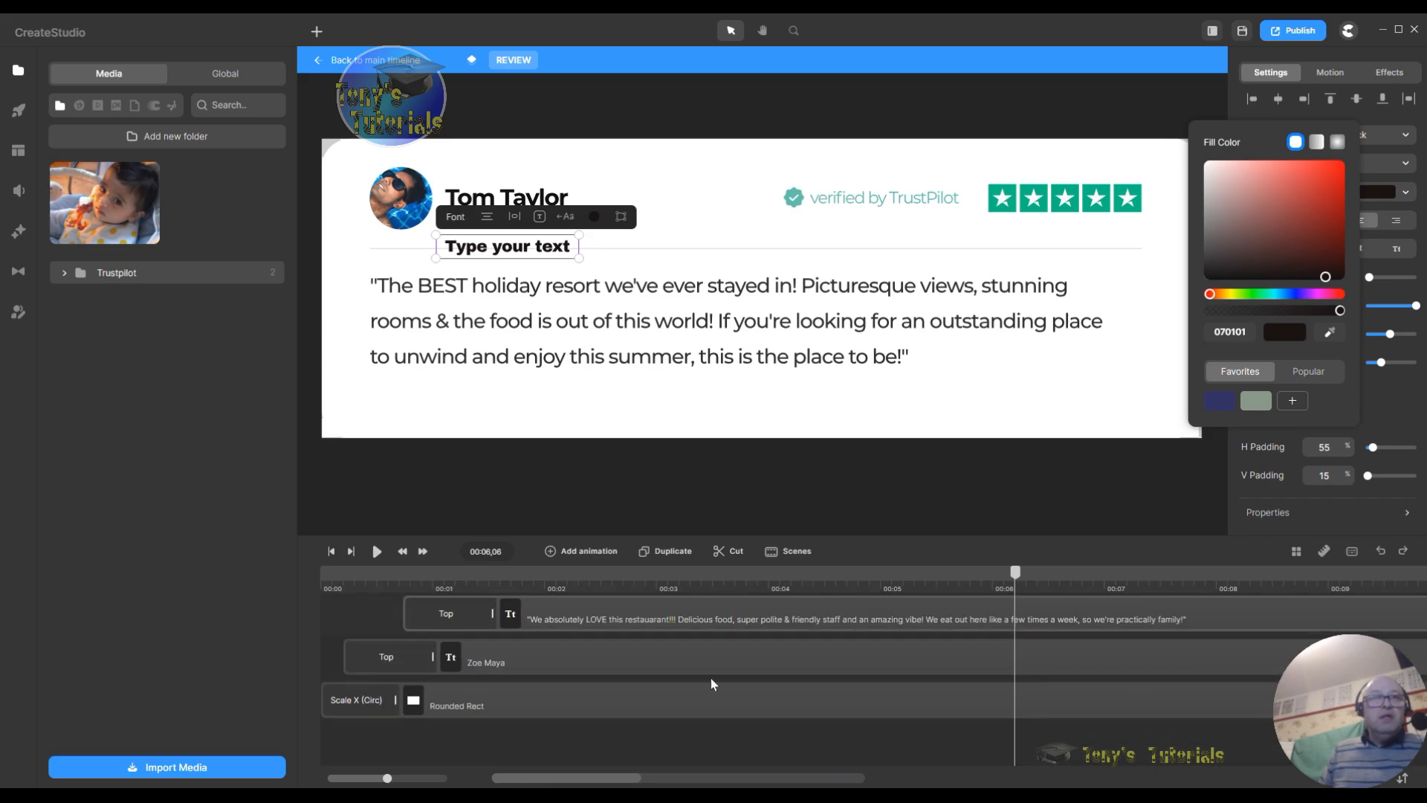
{"action": "left_click", "coordinate": [385, 660]}
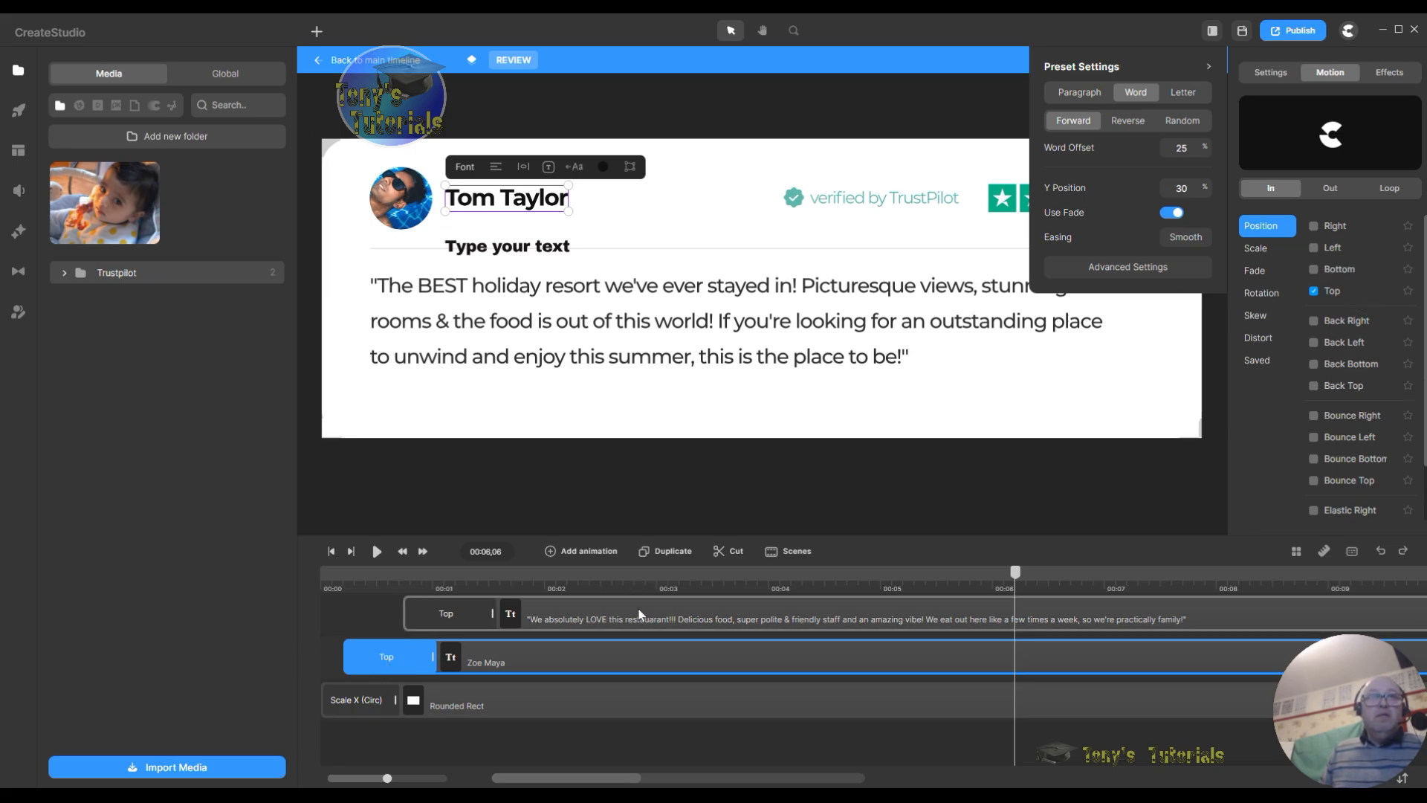
Step: Shift the new text layer near the timeline's beginning and give it the Top entrance animation, applied by word
{"action": "scroll", "coordinate": [658, 672], "scroll_direction": "up", "scroll_amount": 1}
{"action": "scroll", "coordinate": [667, 676], "scroll_direction": "down", "scroll_amount": 1}
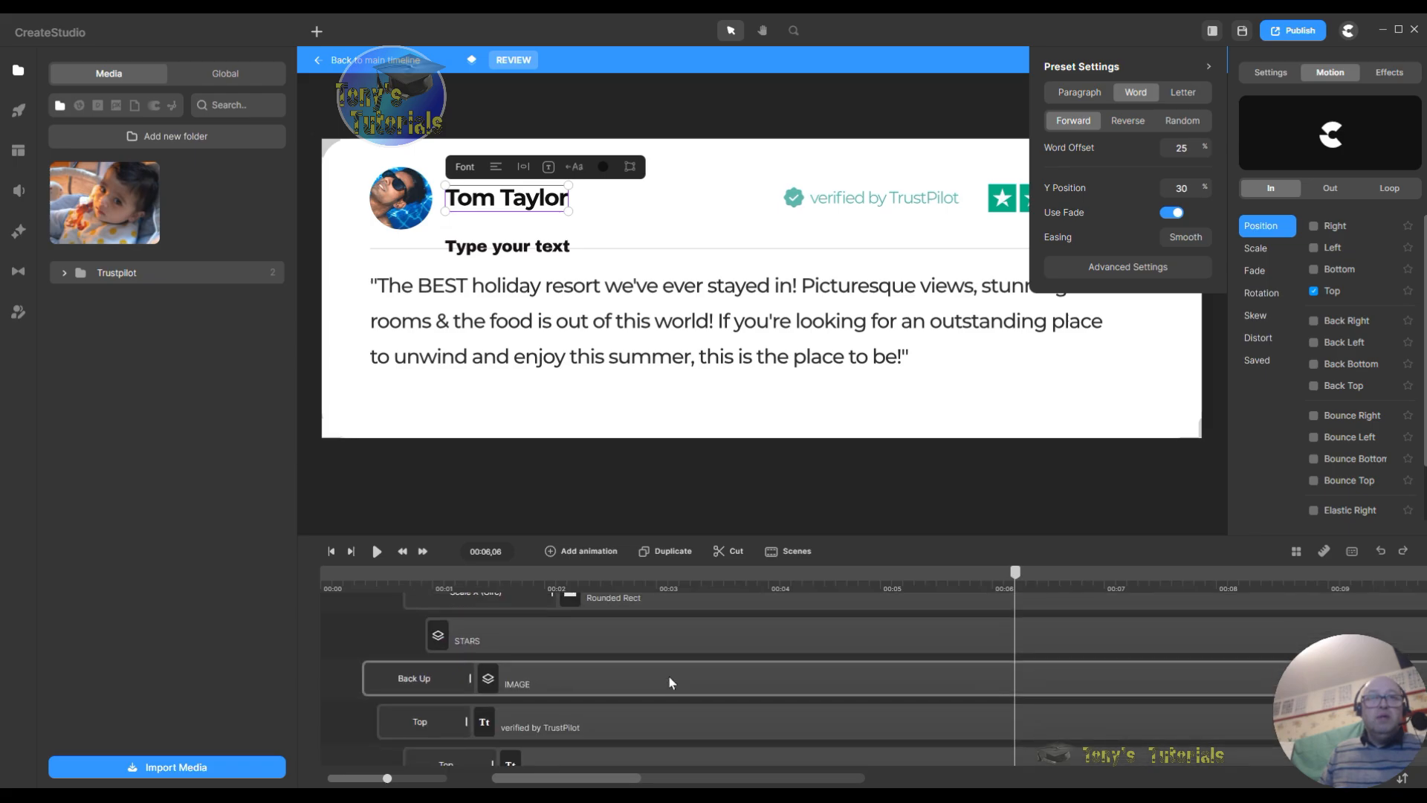
{"action": "scroll", "coordinate": [672, 678], "scroll_direction": "up", "scroll_amount": 1}
{"action": "left_click_drag", "start_coordinate": [1171, 654], "coordinate": [523, 652]}
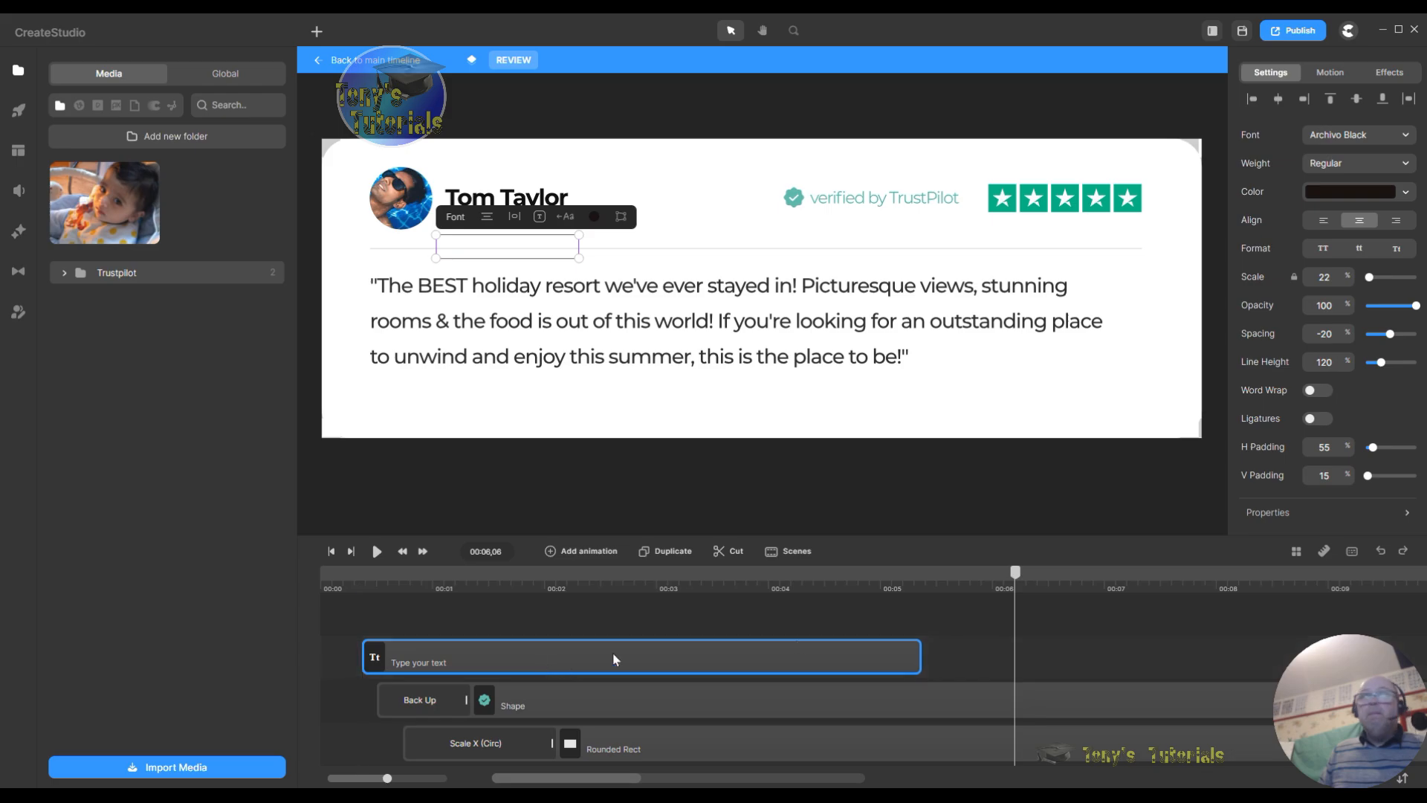
{"action": "left_click", "coordinate": [1324, 79]}
{"action": "left_click", "coordinate": [1314, 292]}
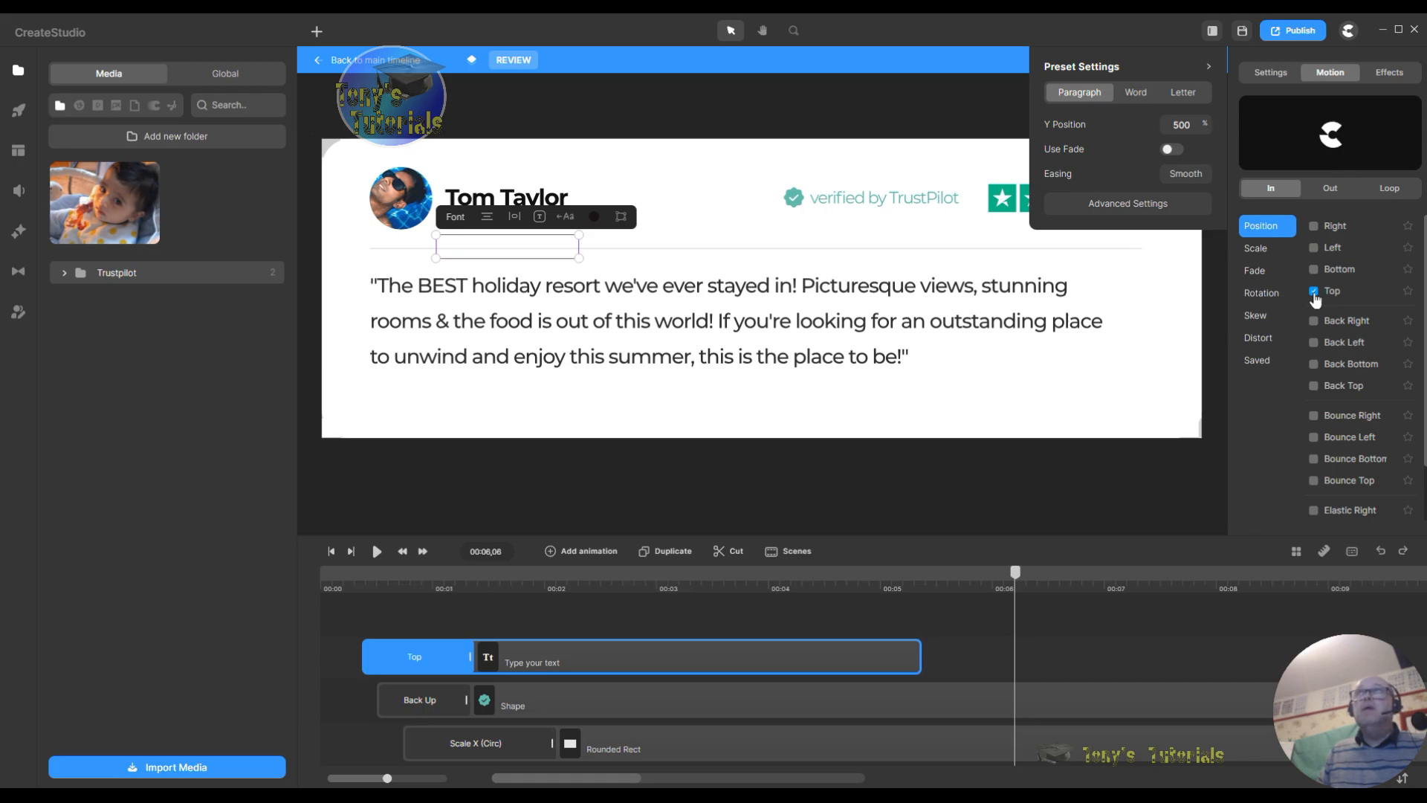
{"action": "left_click", "coordinate": [1135, 94]}
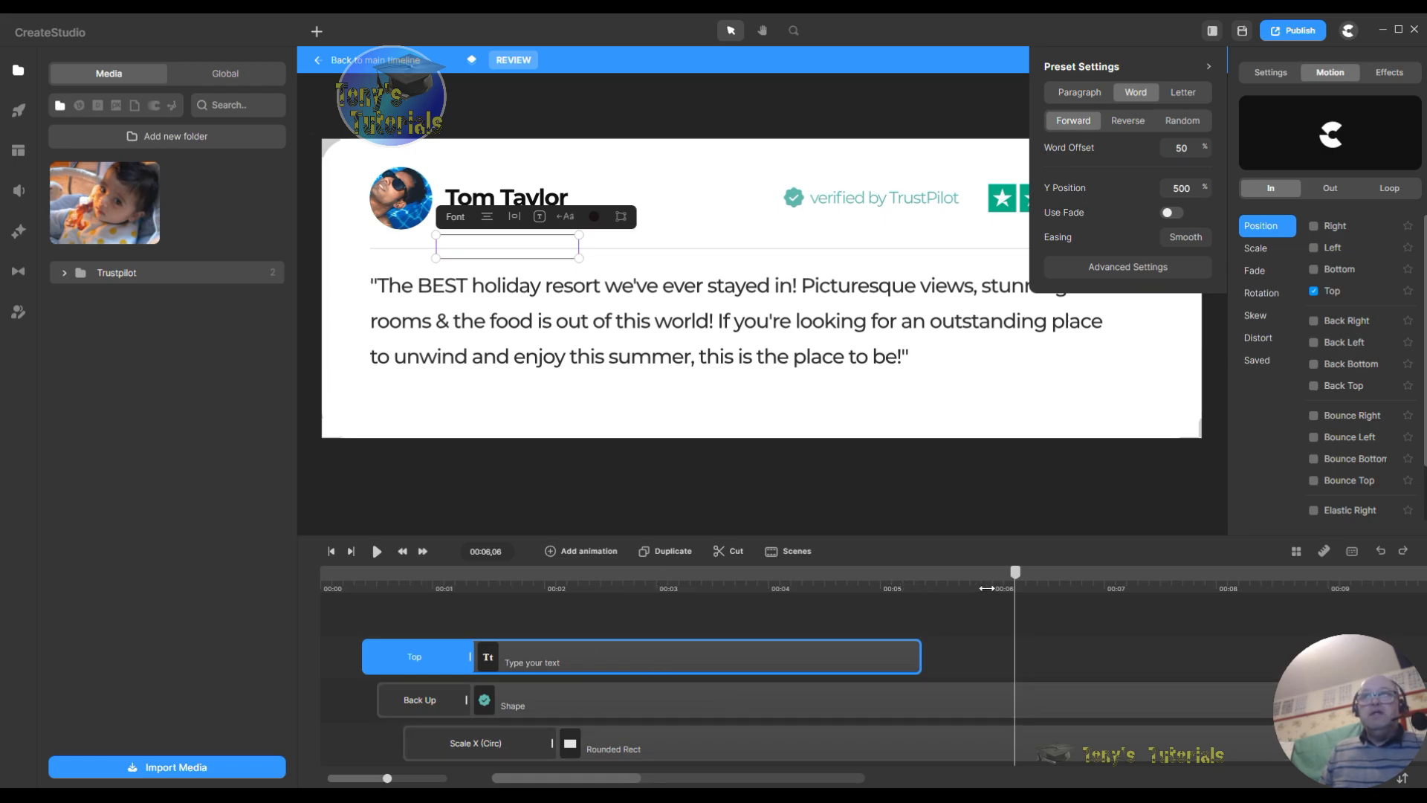
Step: Preview the text's entrance, shift its layer to the timeline's very start, and extend its end to beyond 9 seconds
{"action": "left_click_drag", "start_coordinate": [1024, 587], "coordinate": [376, 550]}
{"action": "left_click", "coordinate": [378, 551]}
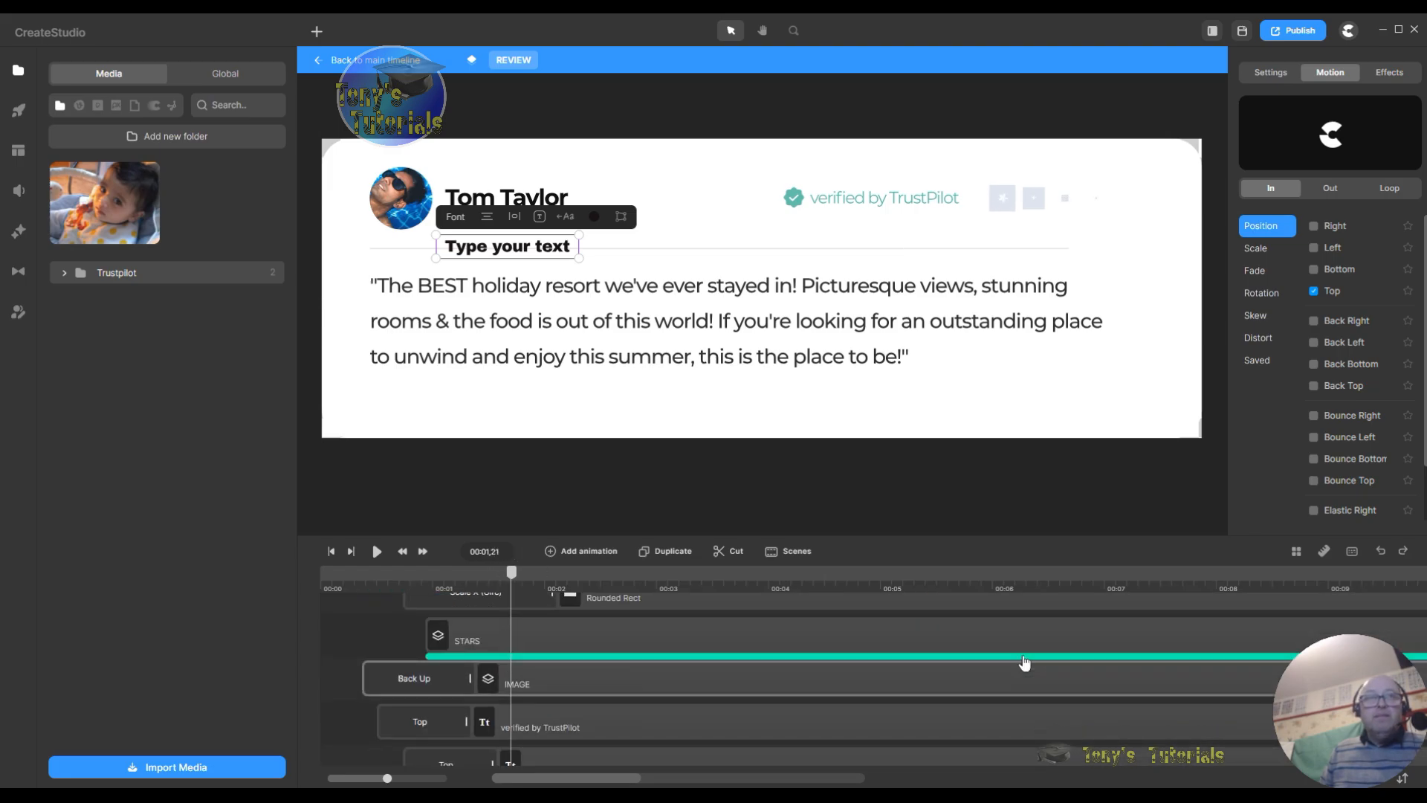
{"action": "scroll", "coordinate": [1024, 660], "scroll_direction": "up", "scroll_amount": 5}
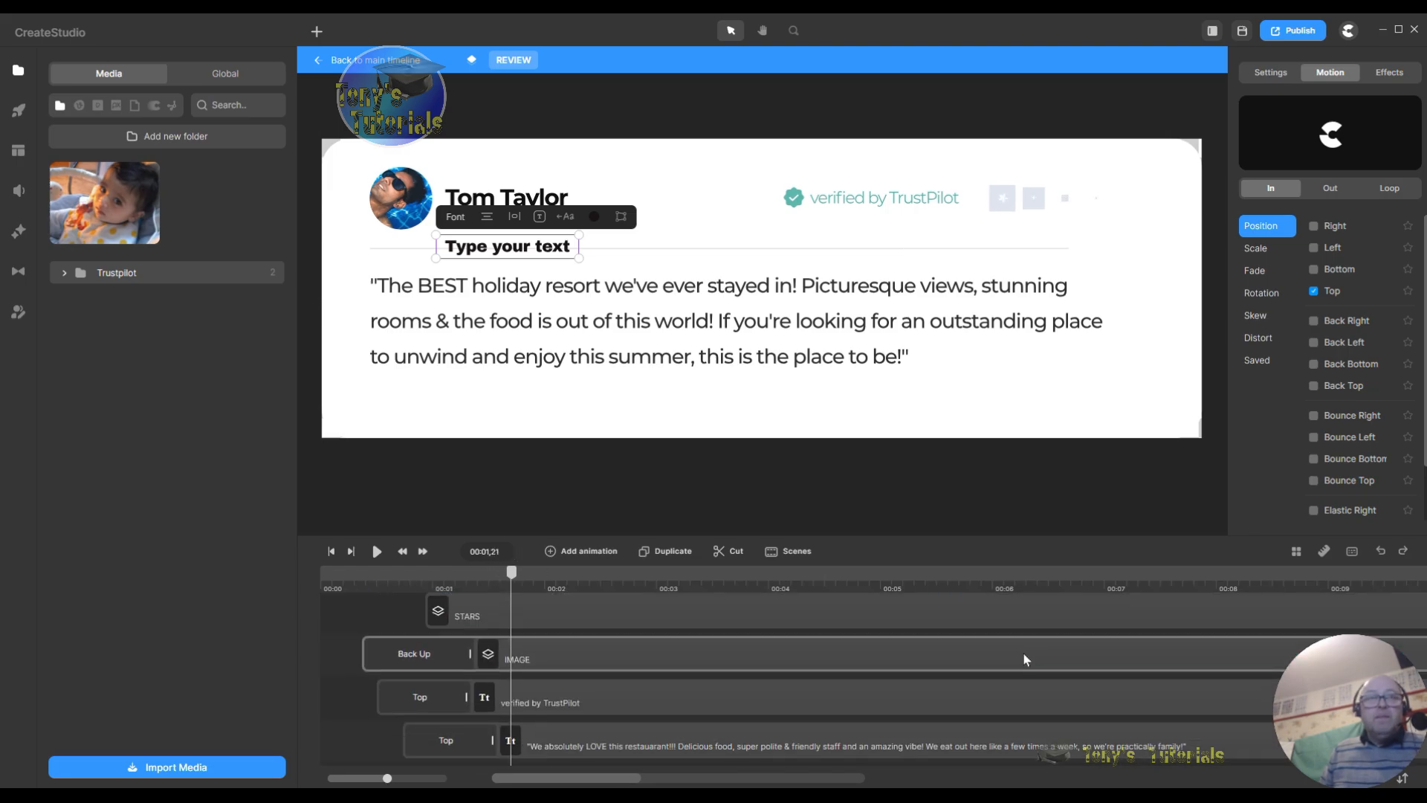
{"action": "scroll", "coordinate": [1022, 660], "scroll_direction": "up", "scroll_amount": 5}
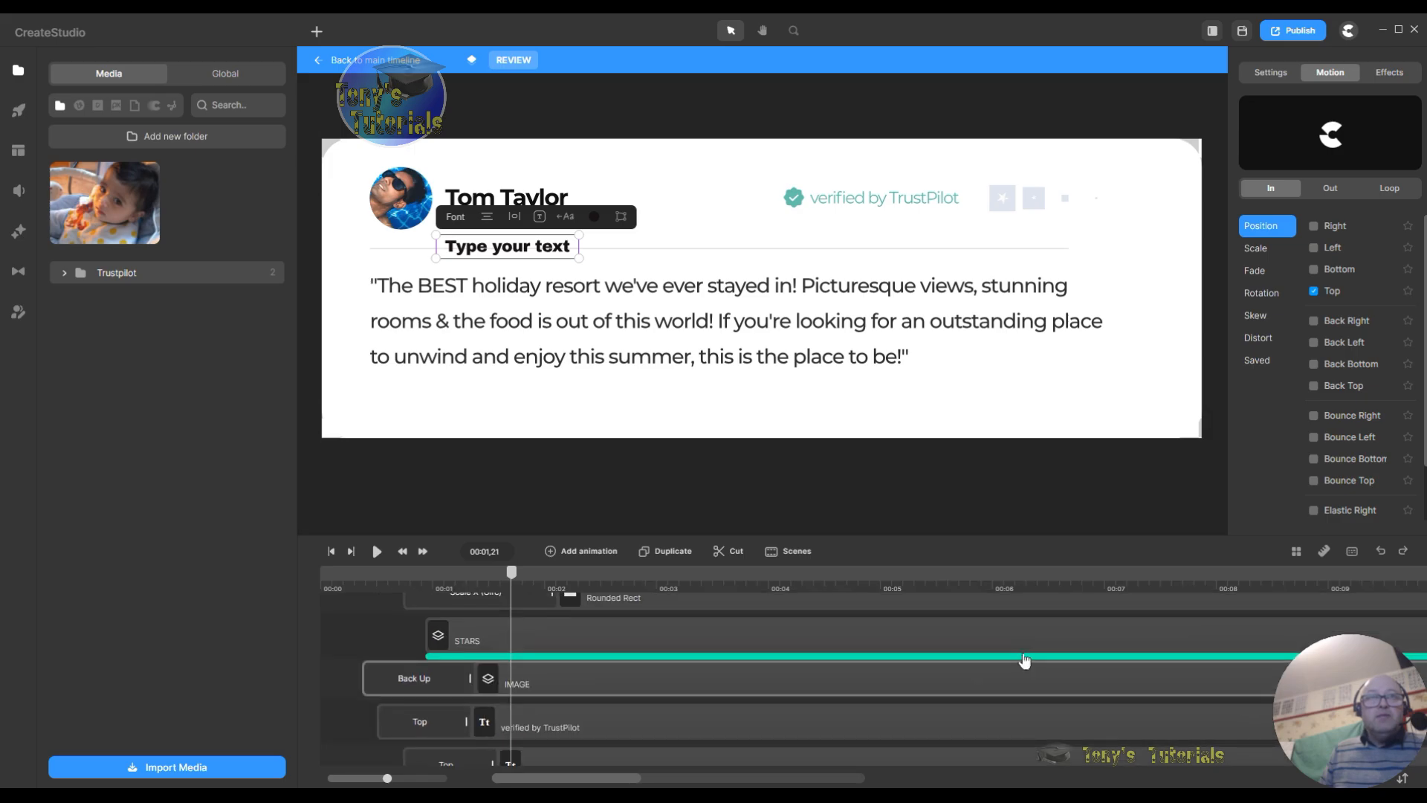
{"action": "left_click_drag", "start_coordinate": [823, 655], "coordinate": [794, 665]}
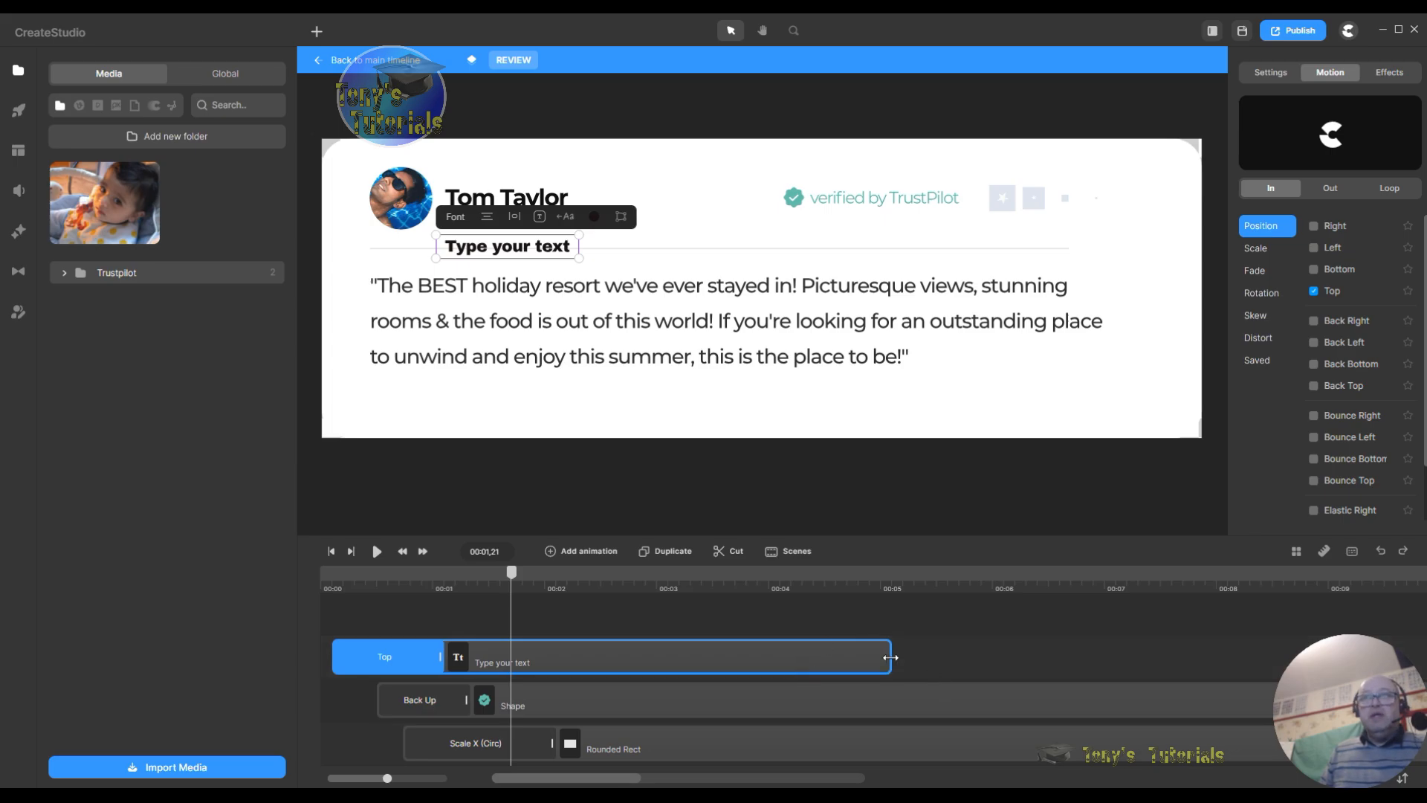
{"action": "left_click_drag", "start_coordinate": [1055, 648], "coordinate": [1422, 630]}
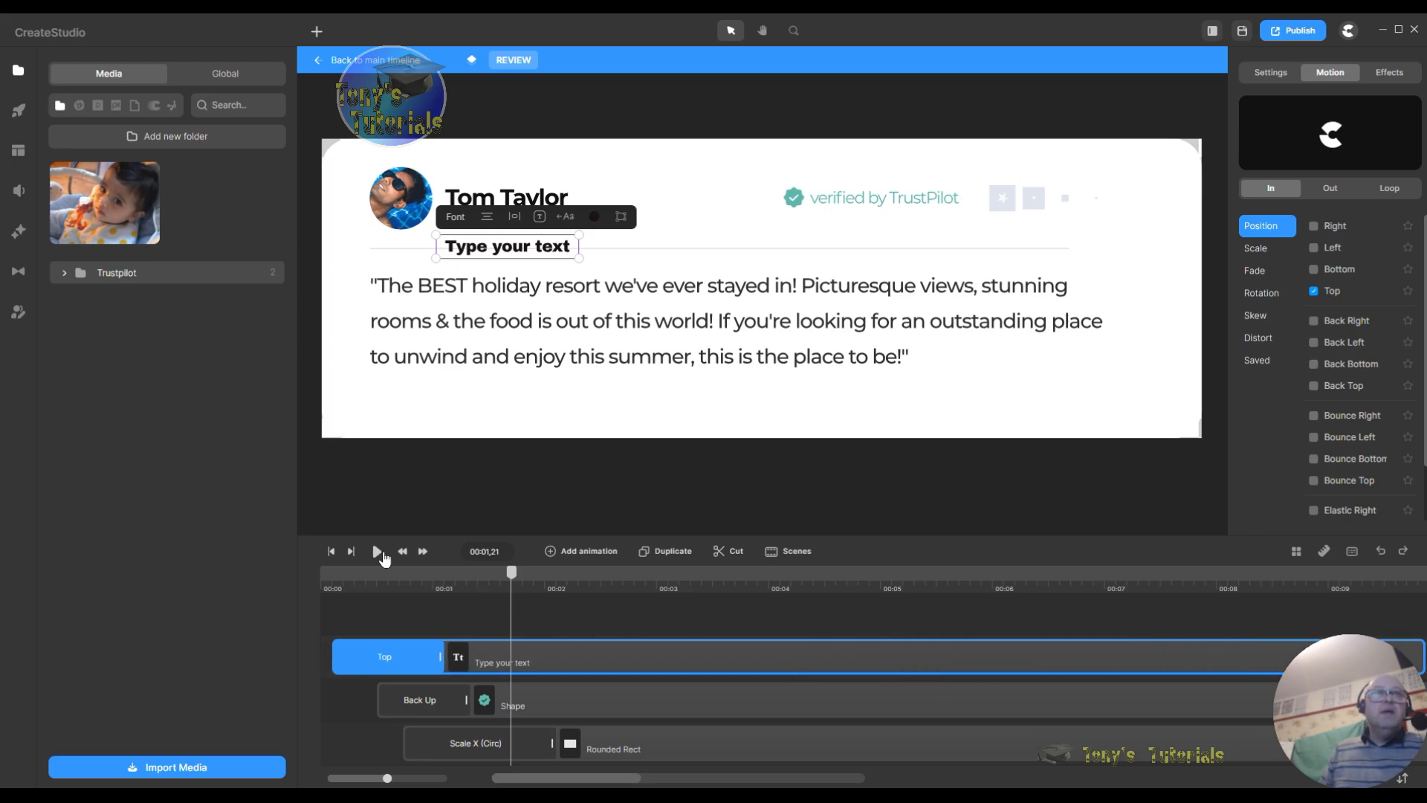
Step: Play the review from the start and delete the new text layer
{"action": "left_click", "coordinate": [331, 550]}
{"action": "left_click", "coordinate": [377, 551]}
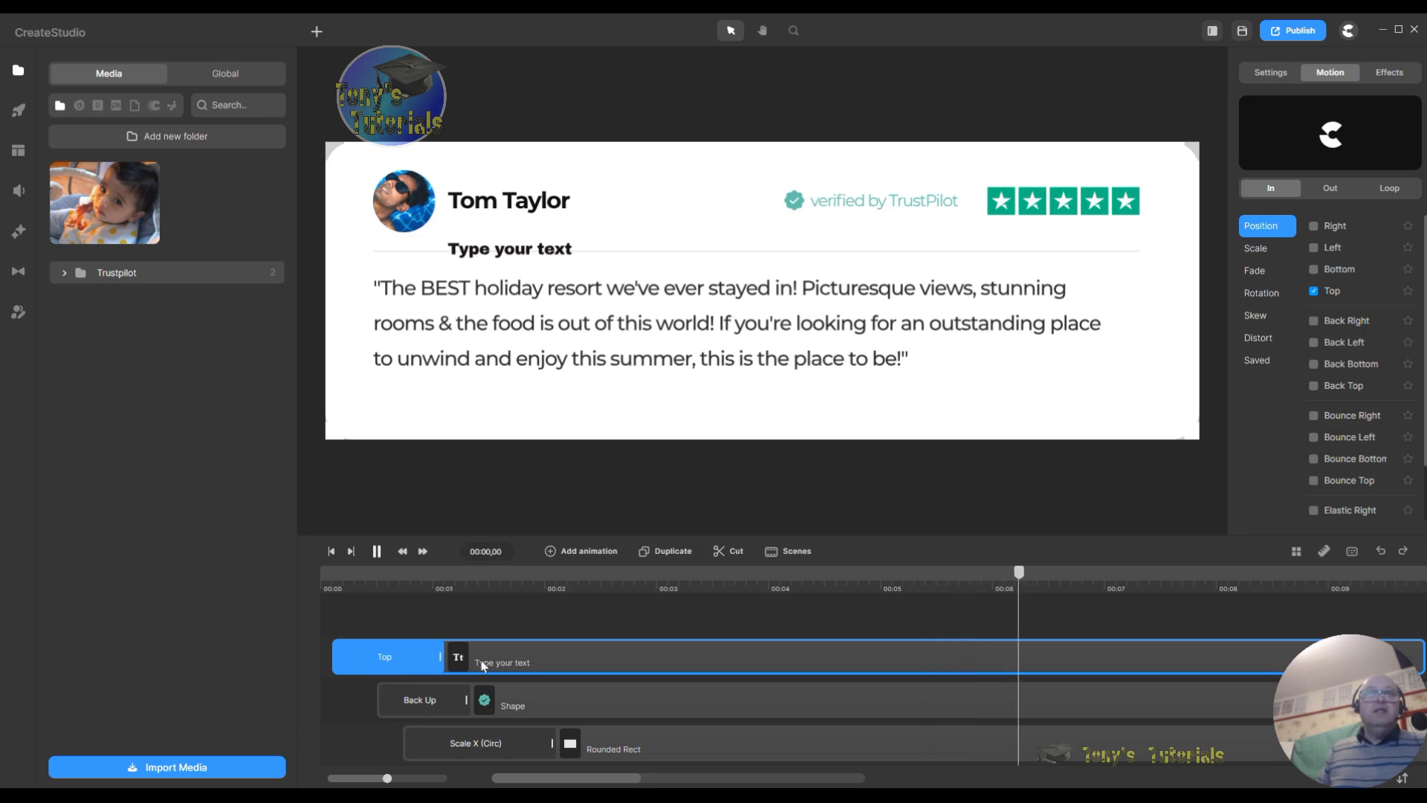
{"action": "right_click", "coordinate": [568, 658]}
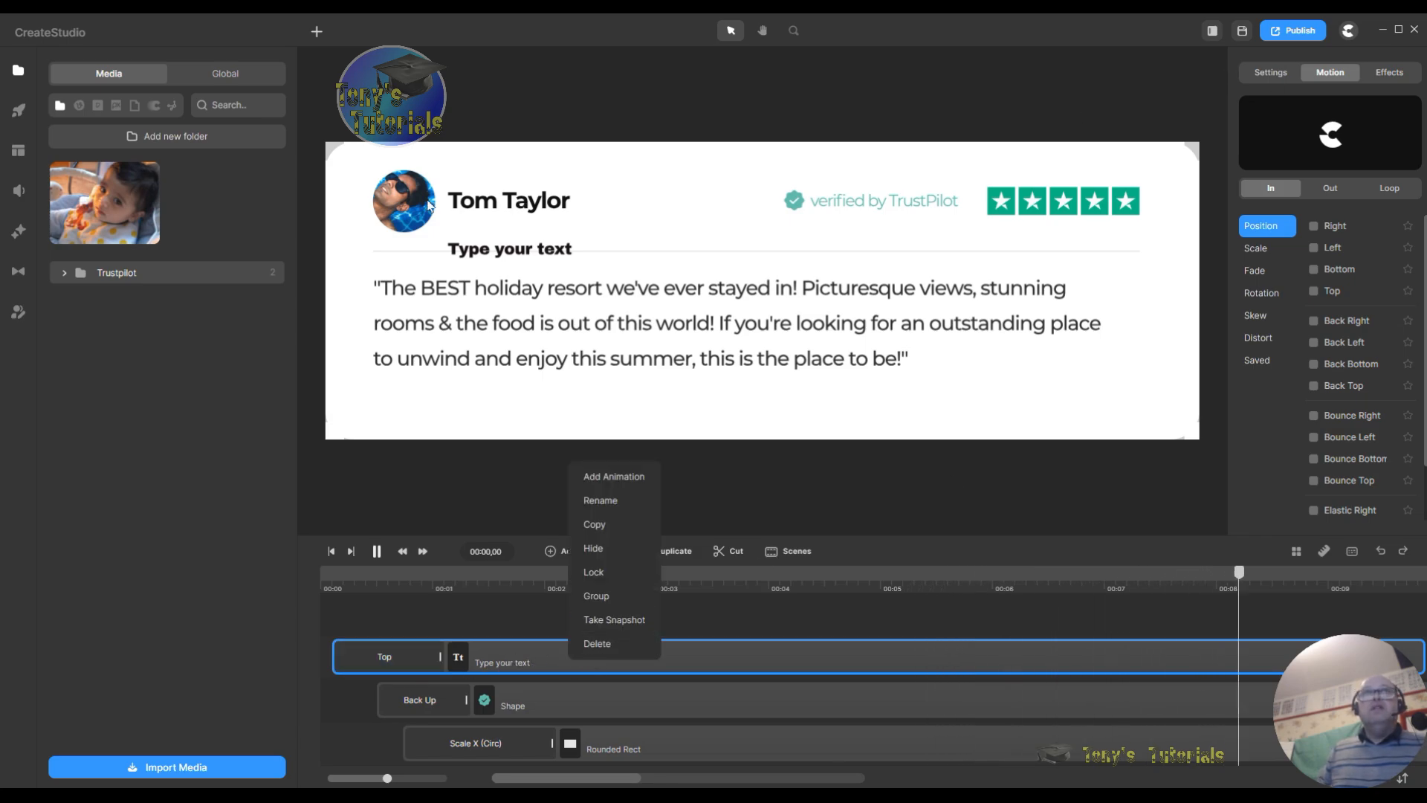
{"action": "right_click", "coordinate": [832, 645]}
{"action": "left_click", "coordinate": [860, 632]}
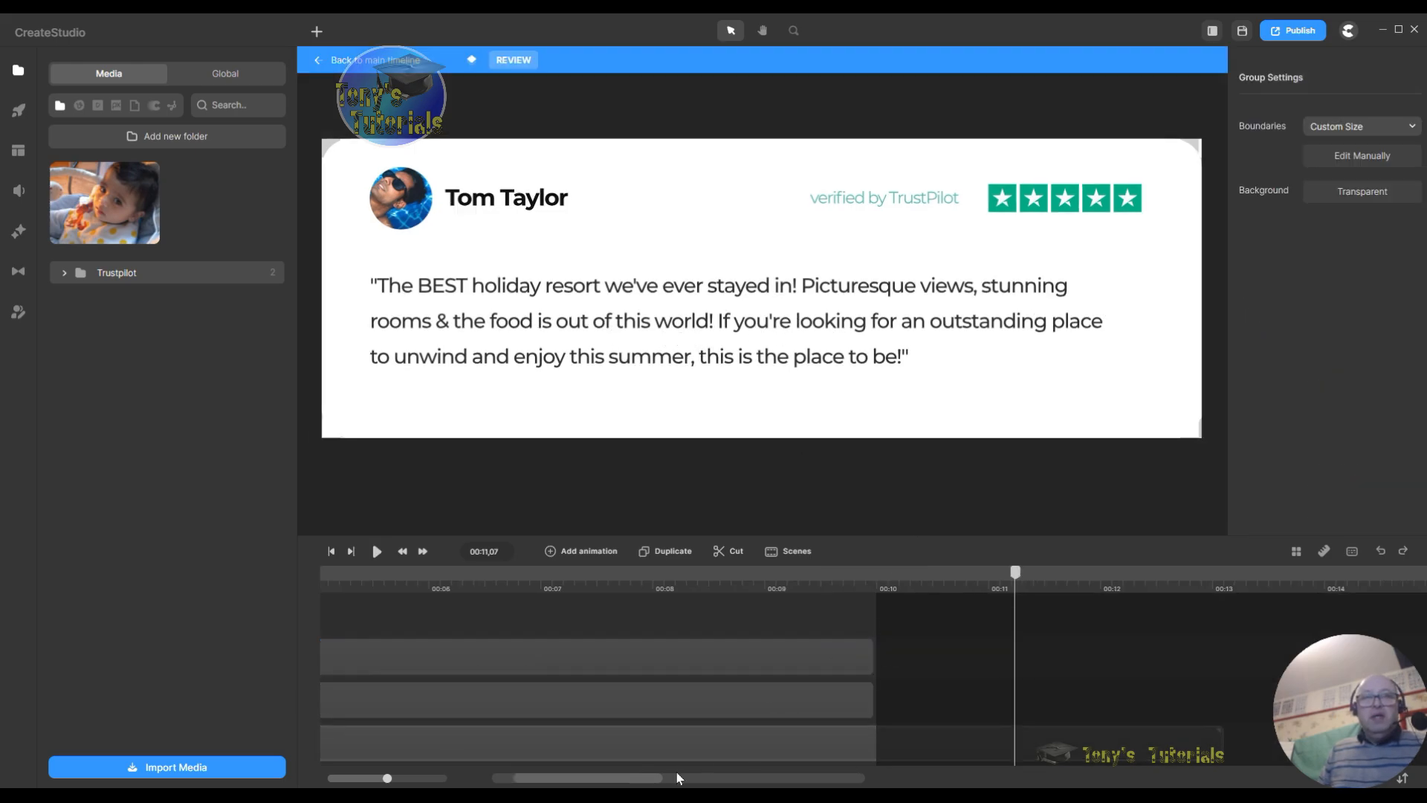
Step: Examine the IMAGE, verified by TrustPilot and review quote layers, including the advanced settings of the quote's Top entrance animation
{"action": "left_click_drag", "start_coordinate": [636, 780], "coordinate": [552, 781]}
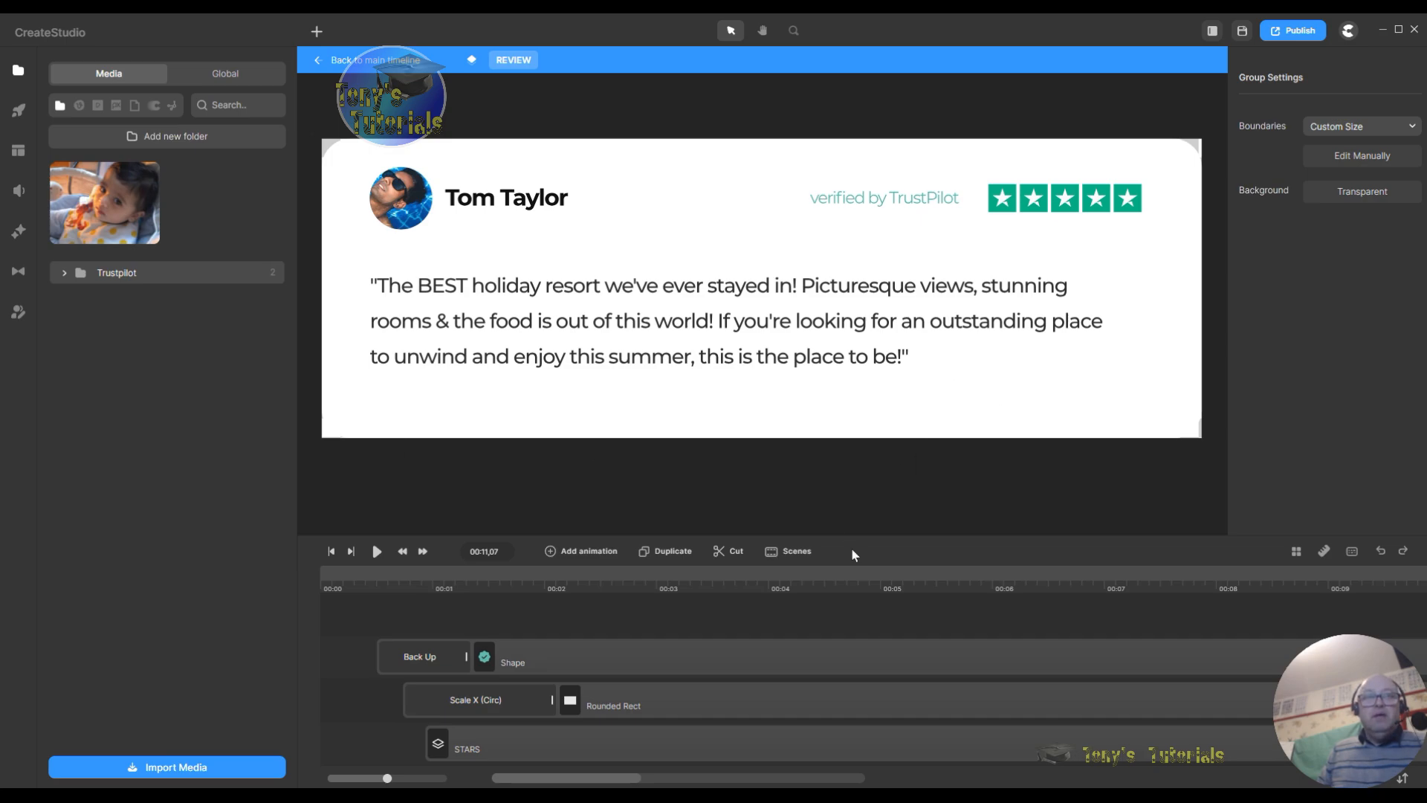
{"action": "scroll", "coordinate": [832, 628], "scroll_direction": "down", "scroll_amount": 3}
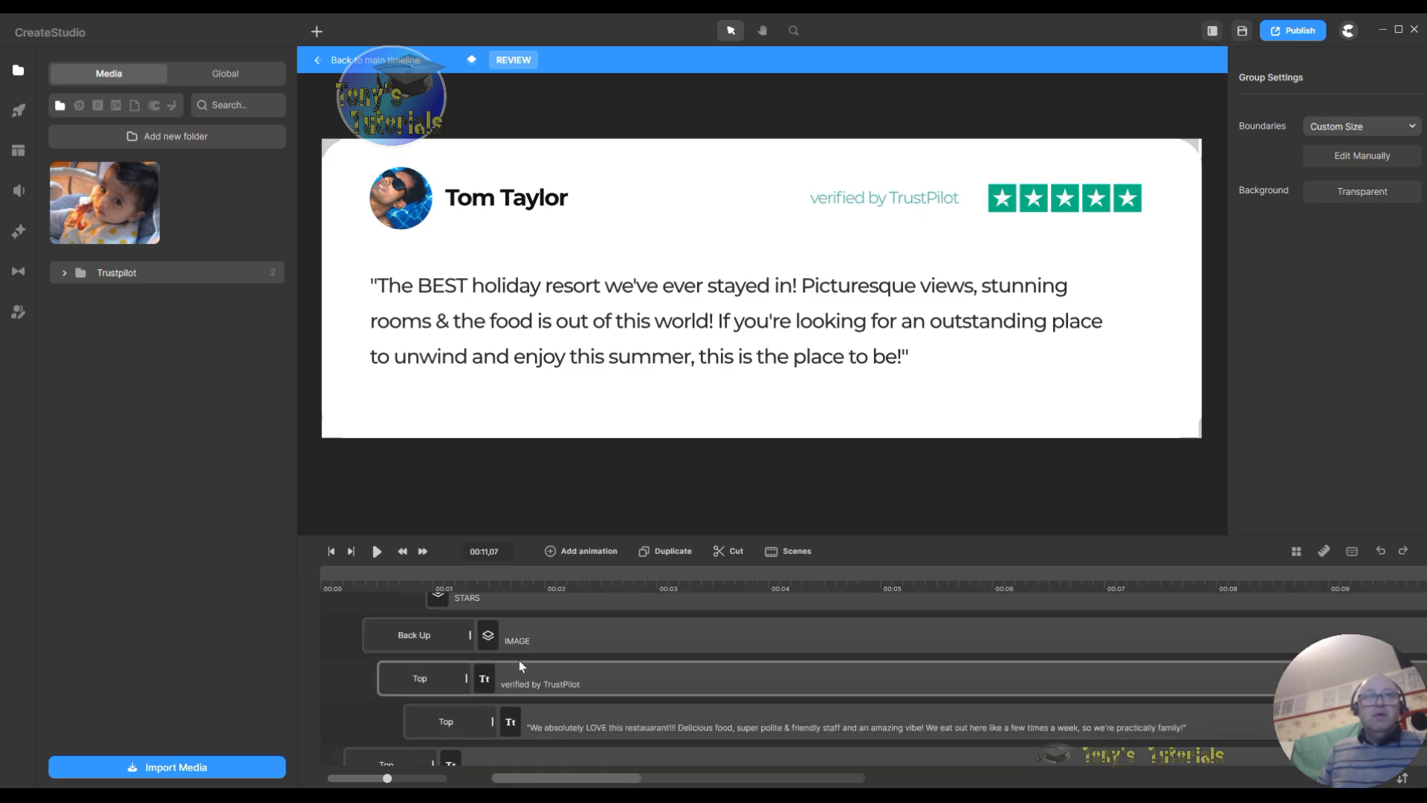
{"action": "left_click", "coordinate": [544, 635]}
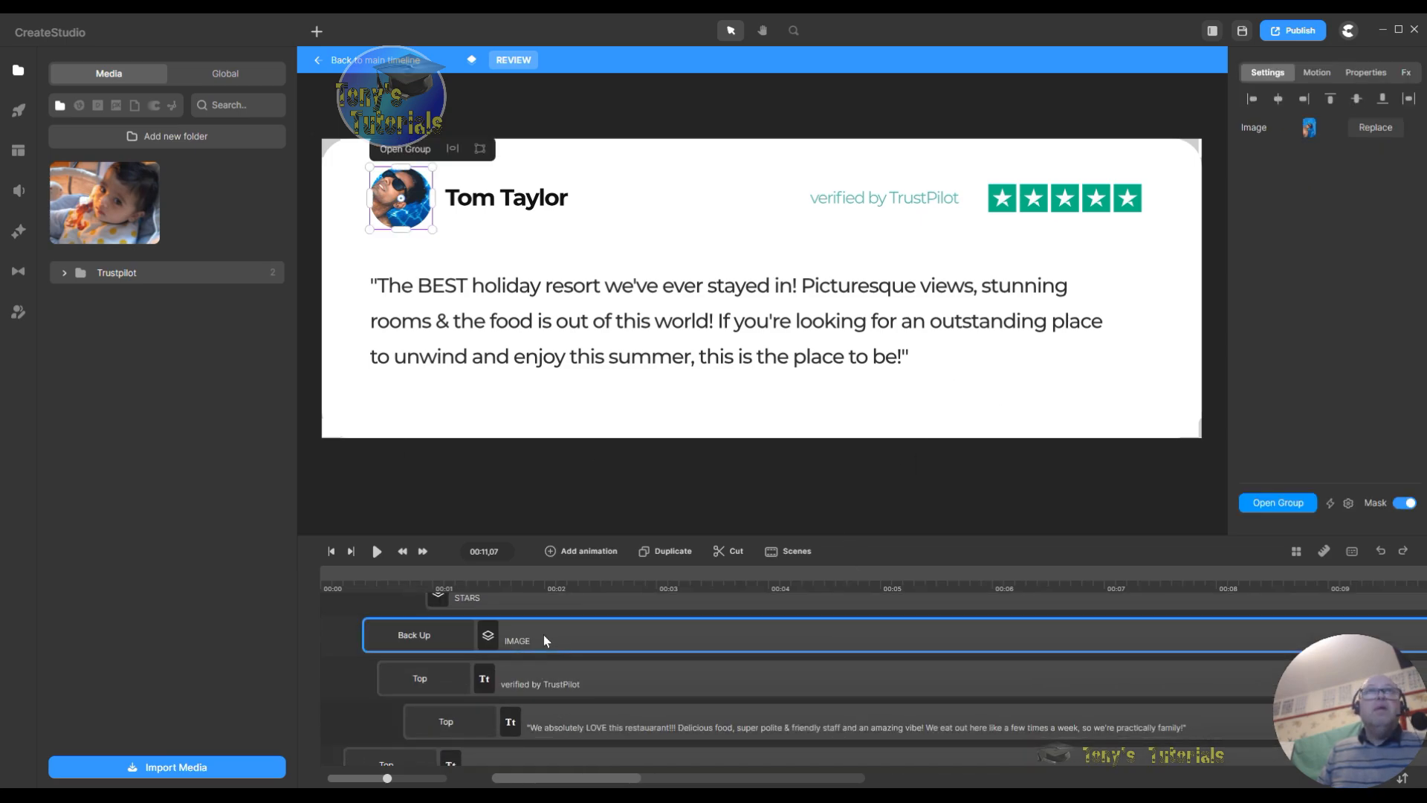
{"action": "left_click", "coordinate": [635, 695]}
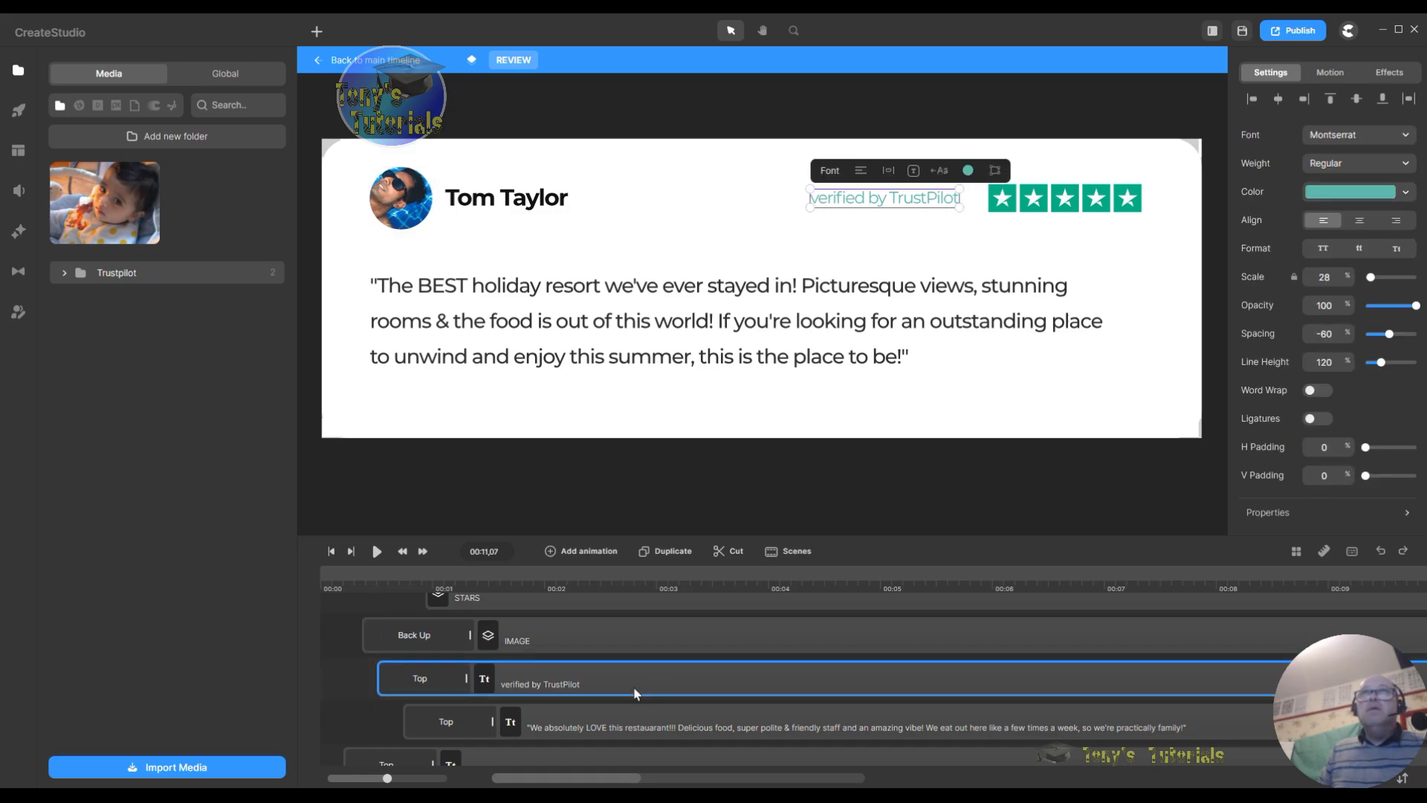
{"action": "left_click", "coordinate": [638, 725]}
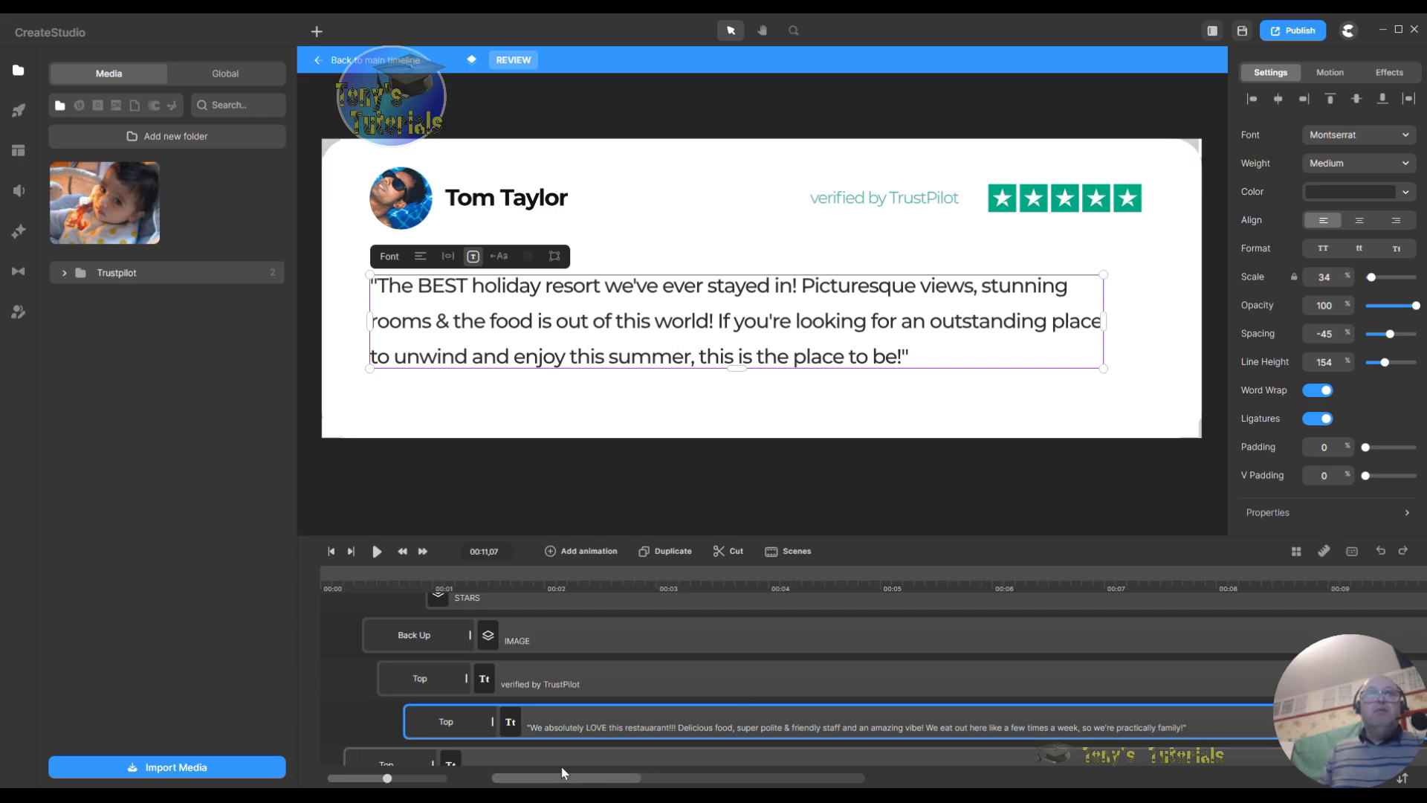
{"action": "left_click", "coordinate": [446, 718]}
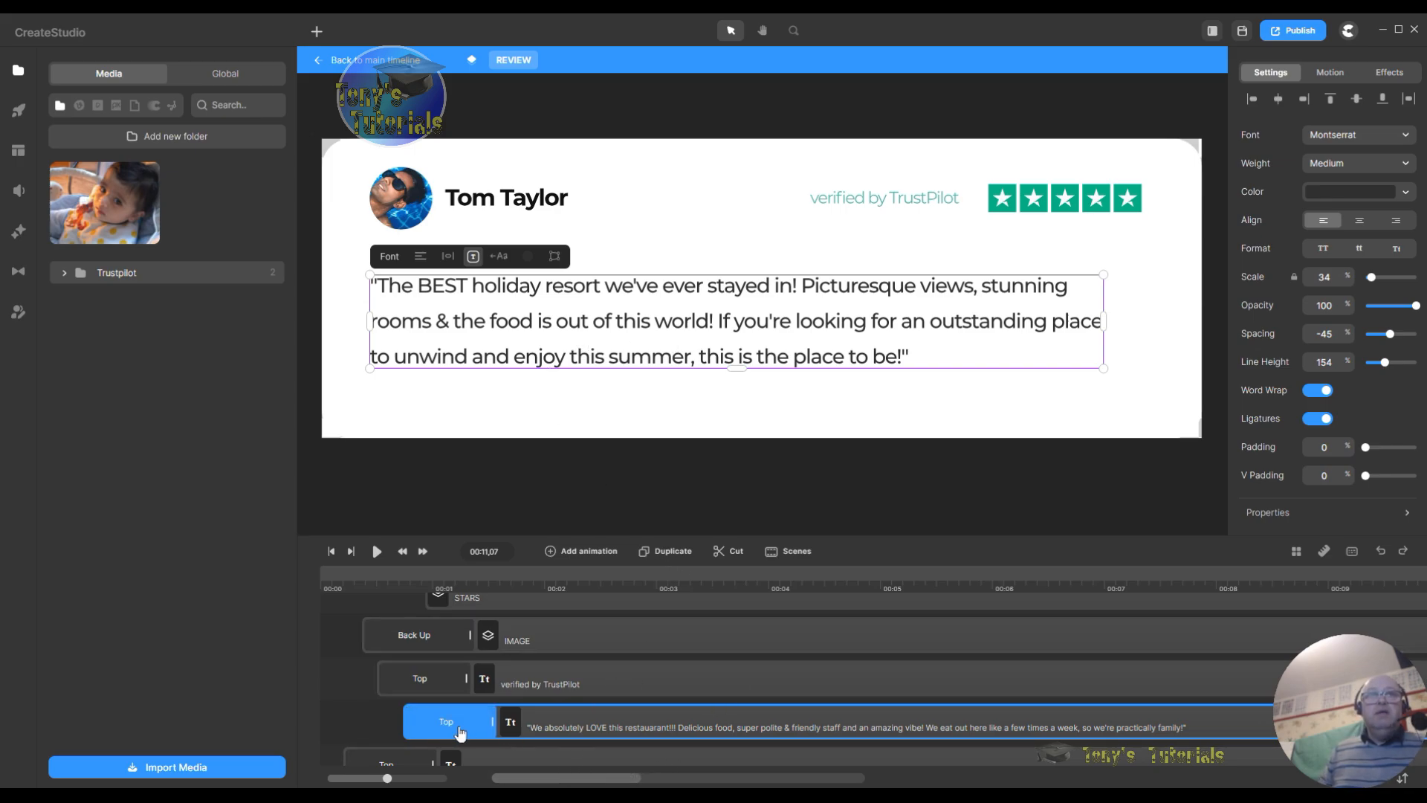
{"action": "left_click", "coordinate": [453, 727]}
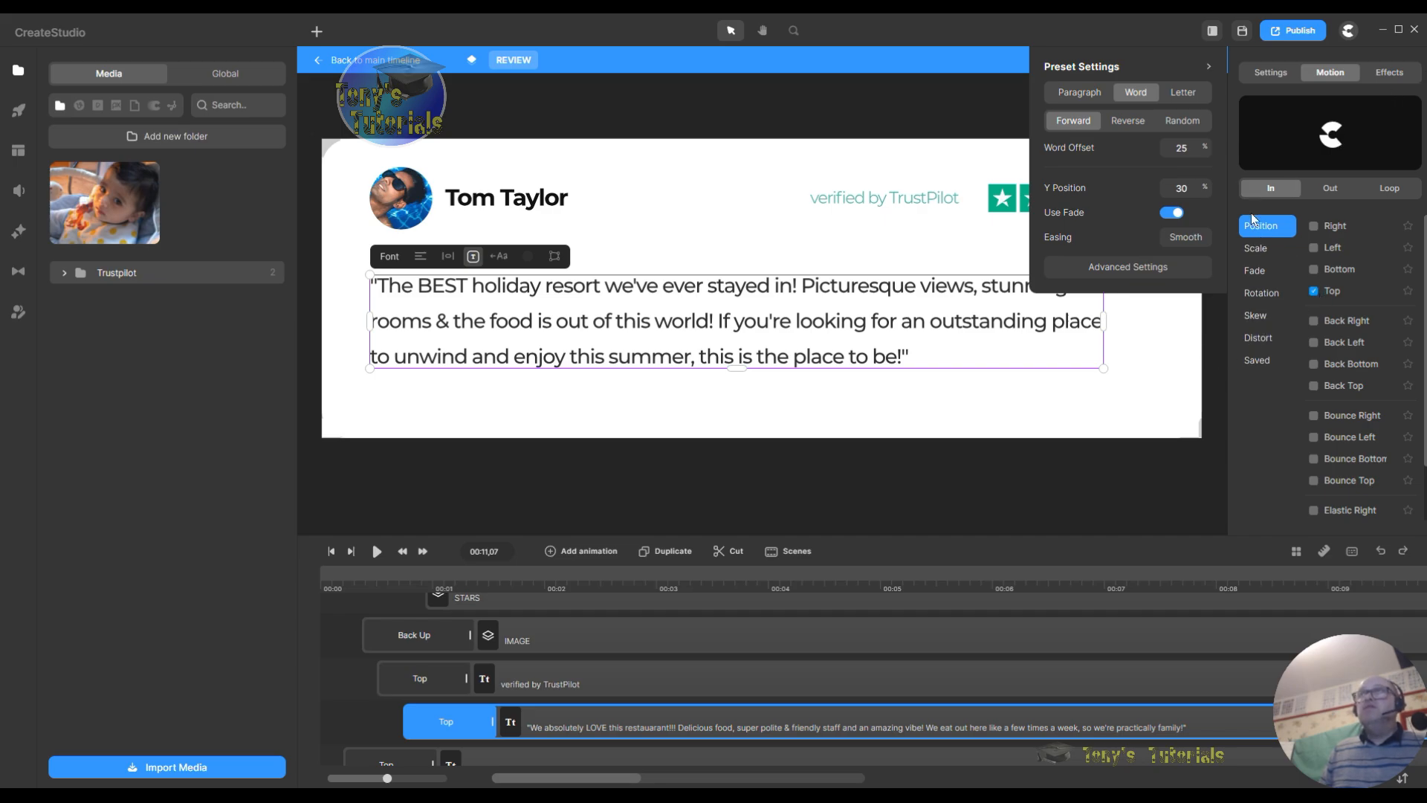
{"action": "left_click", "coordinate": [1137, 268]}
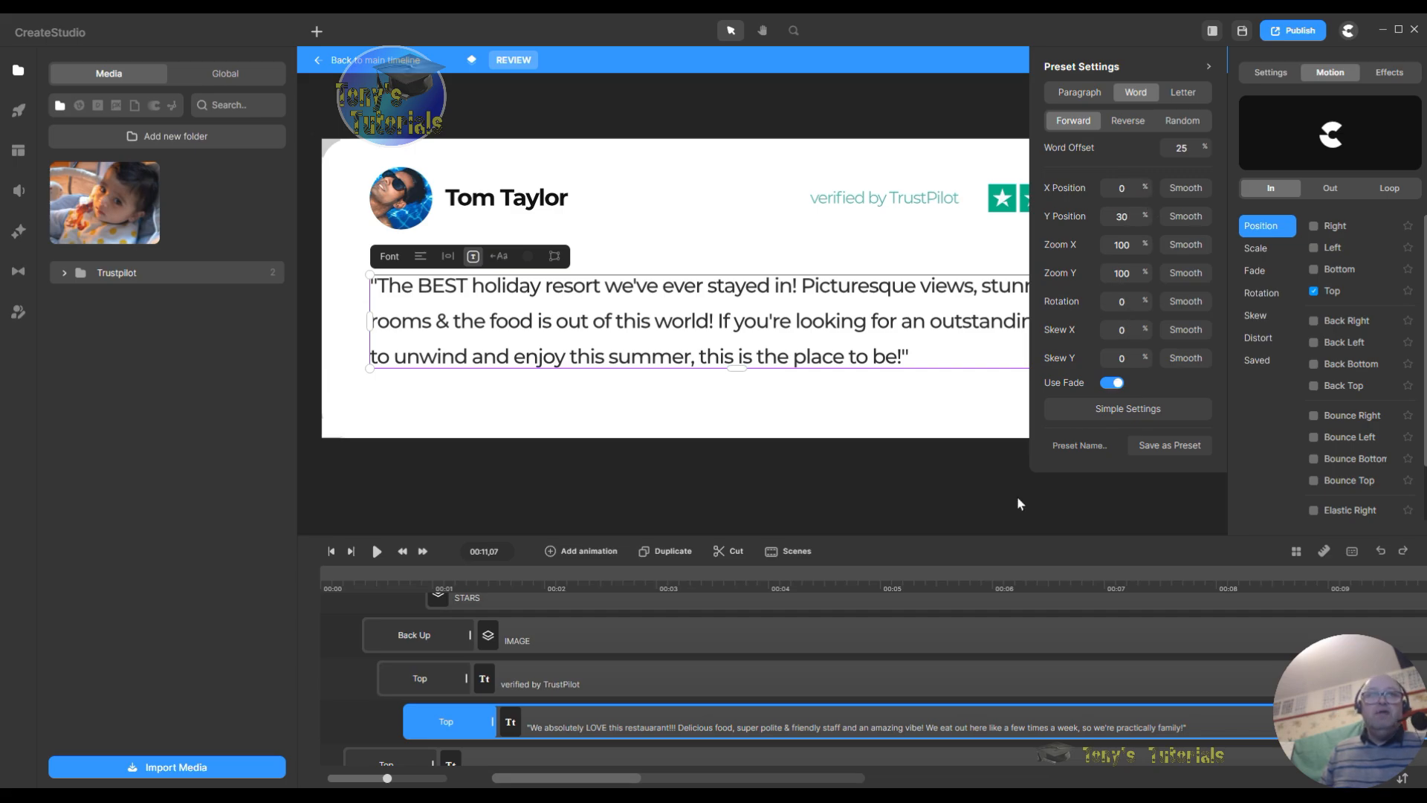
Step: Play the review animation from 00:00,15 and reopen the quote layer's entrance animation settings
{"action": "left_click", "coordinate": [401, 582]}
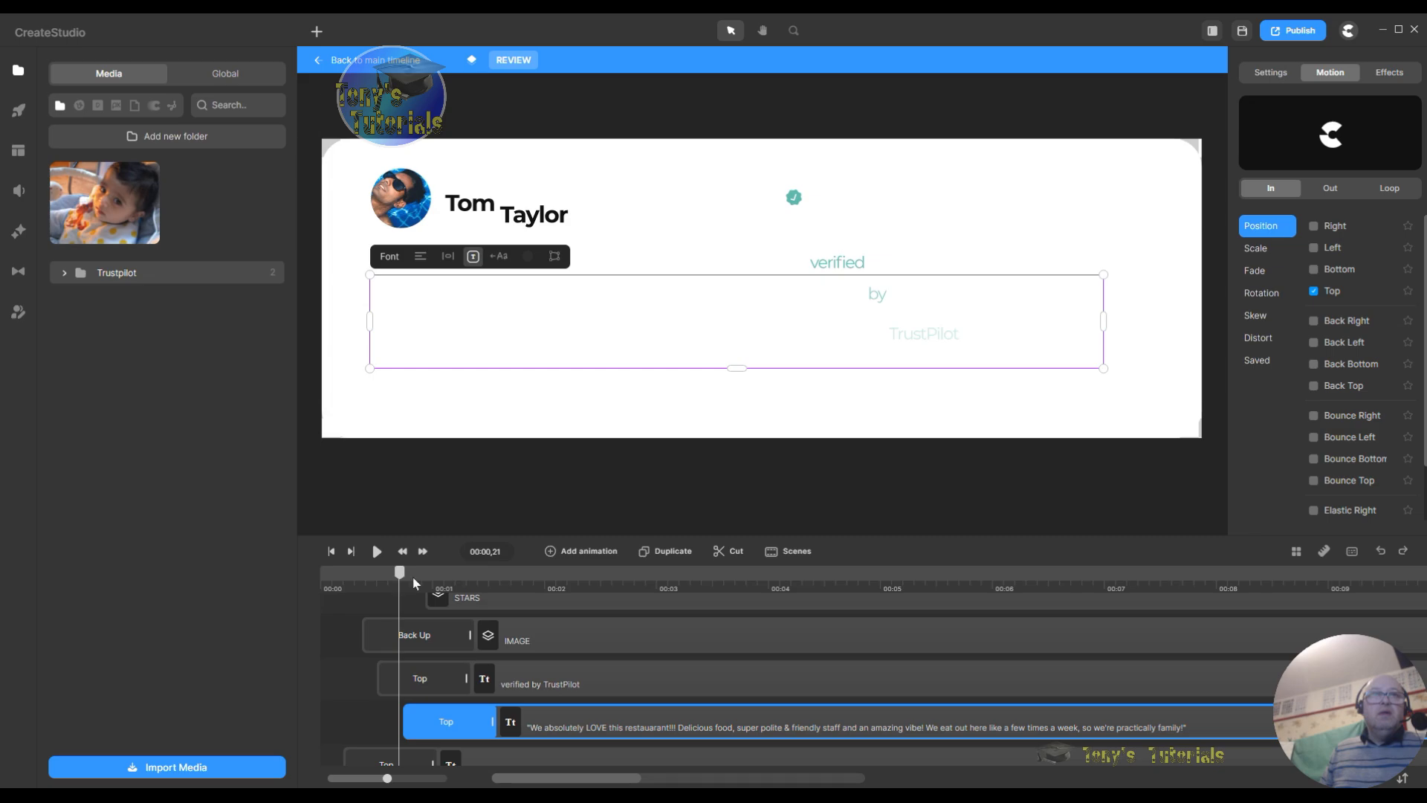
{"action": "left_click", "coordinate": [377, 577]}
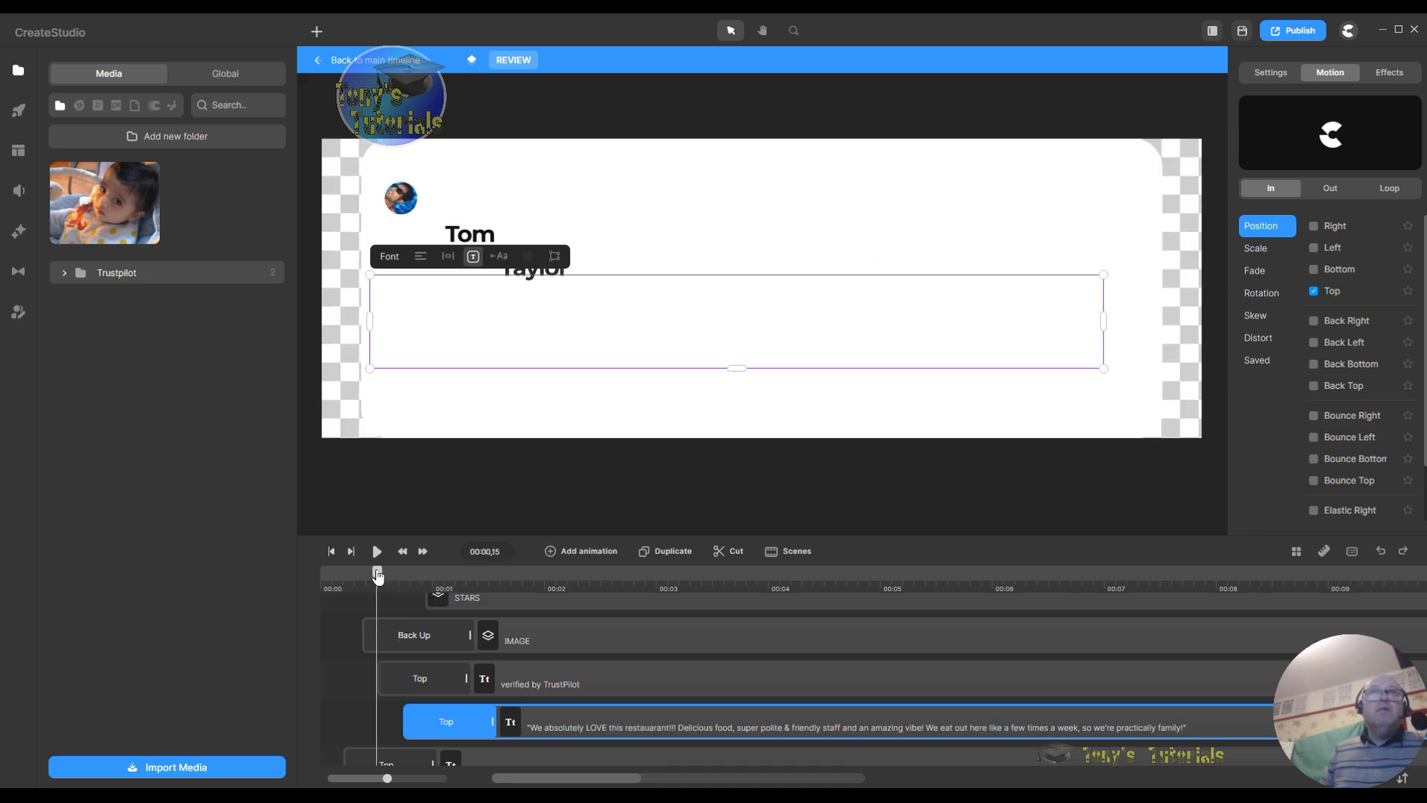
{"action": "key", "text": "space"}
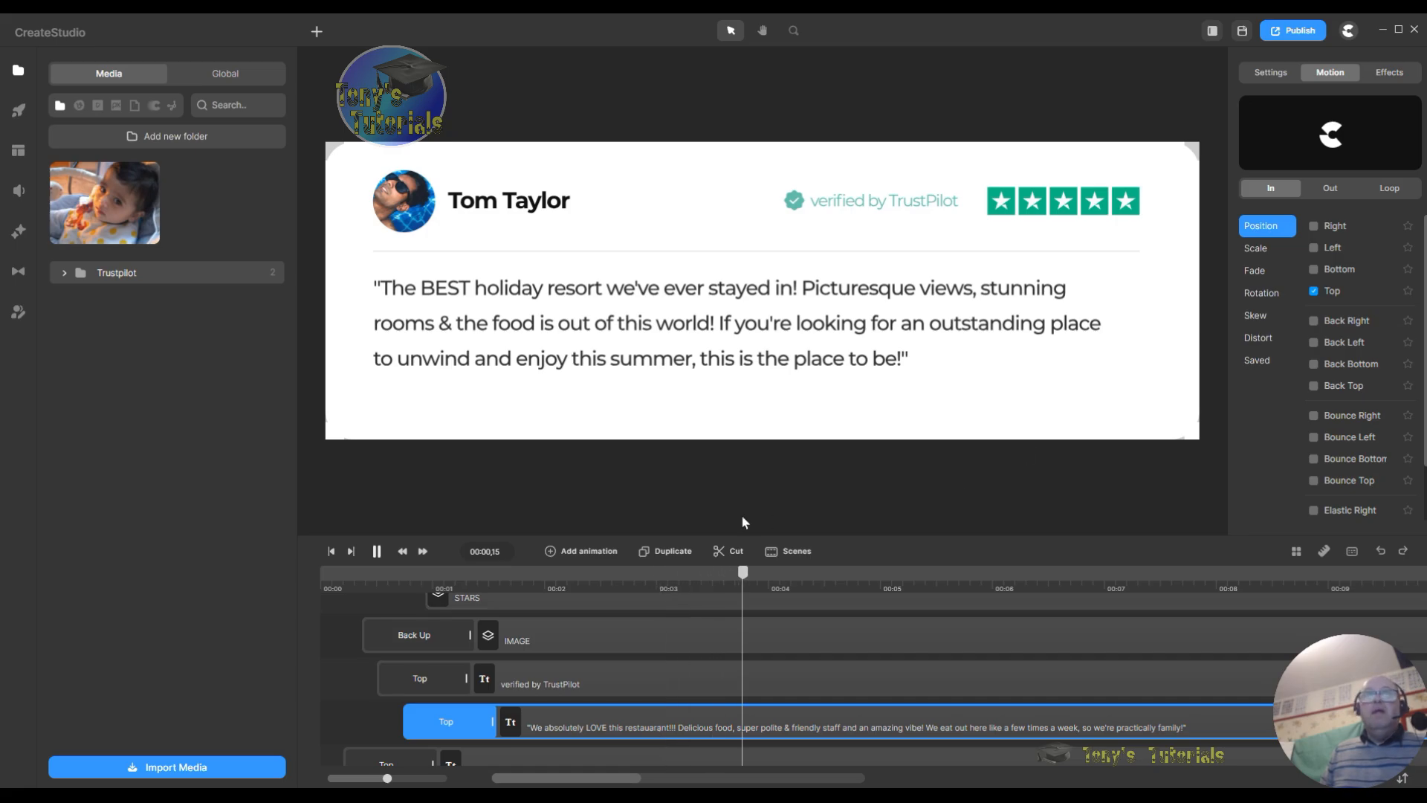
{"action": "left_click", "coordinate": [446, 727]}
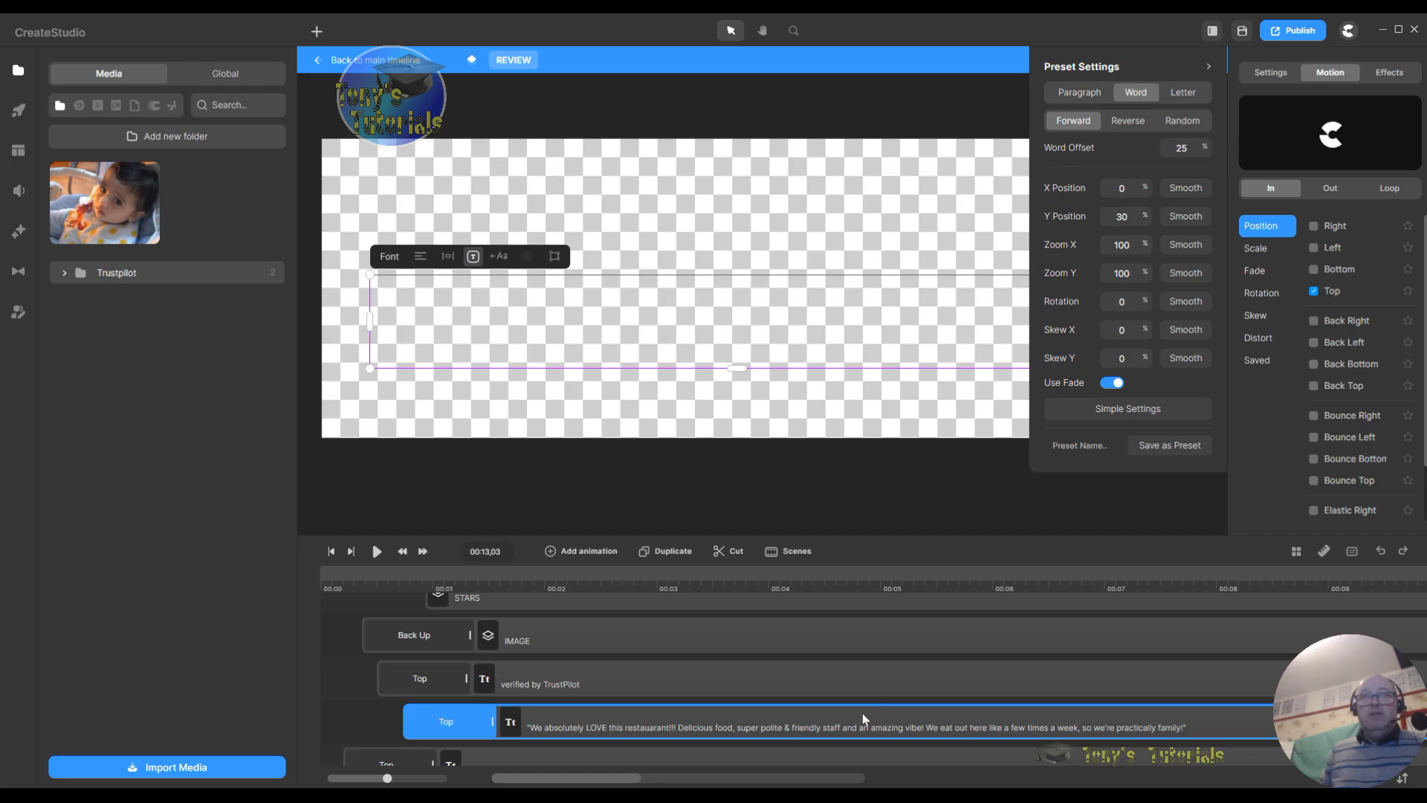
Step: Examine the lowest Rounded Rect layer, which forms the card's background, and its Scale X (Circ) entrance animation settings
{"action": "scroll", "coordinate": [862, 712], "scroll_direction": "down", "scroll_amount": 3}
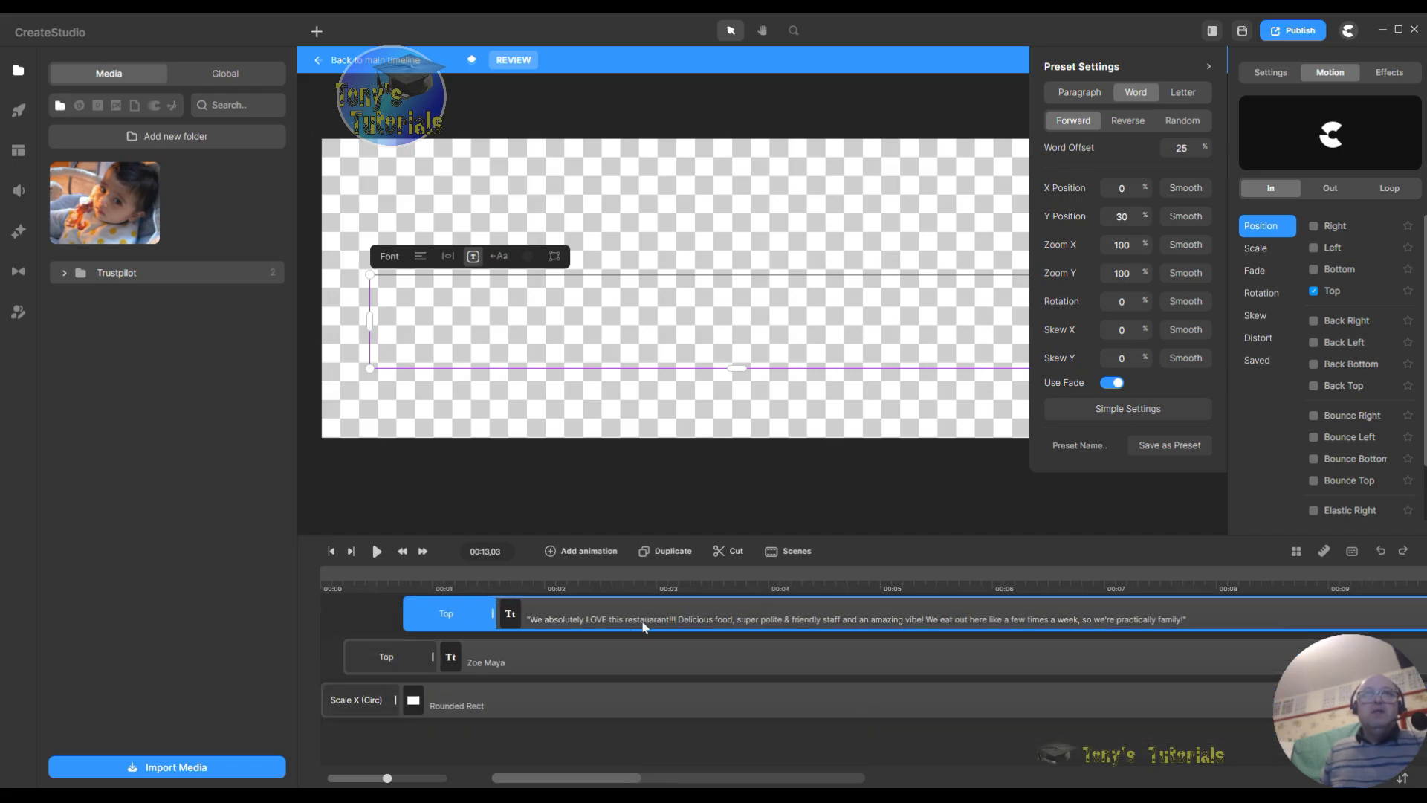
{"action": "left_click", "coordinate": [550, 708]}
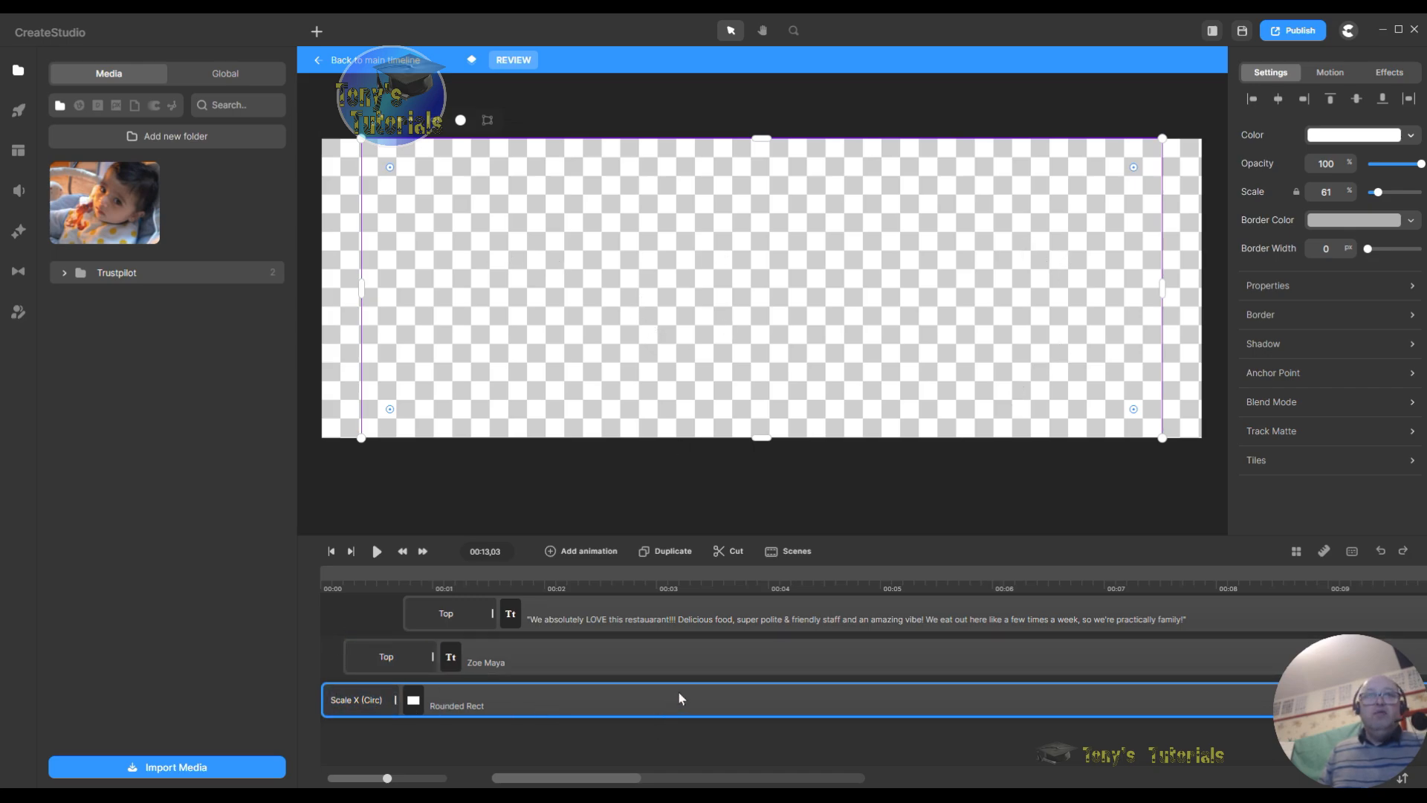
{"action": "left_click", "coordinate": [625, 747]}
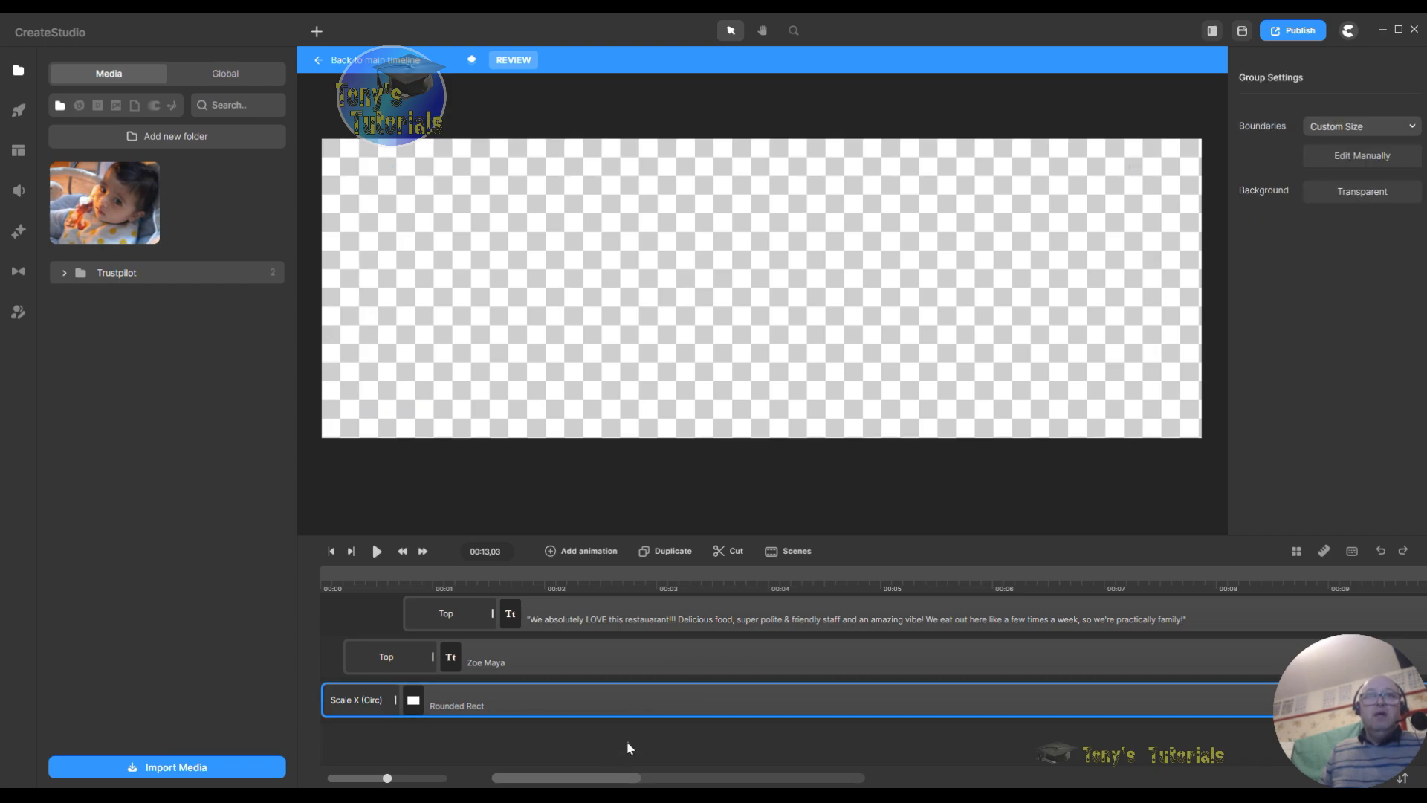
{"action": "left_click", "coordinate": [655, 703]}
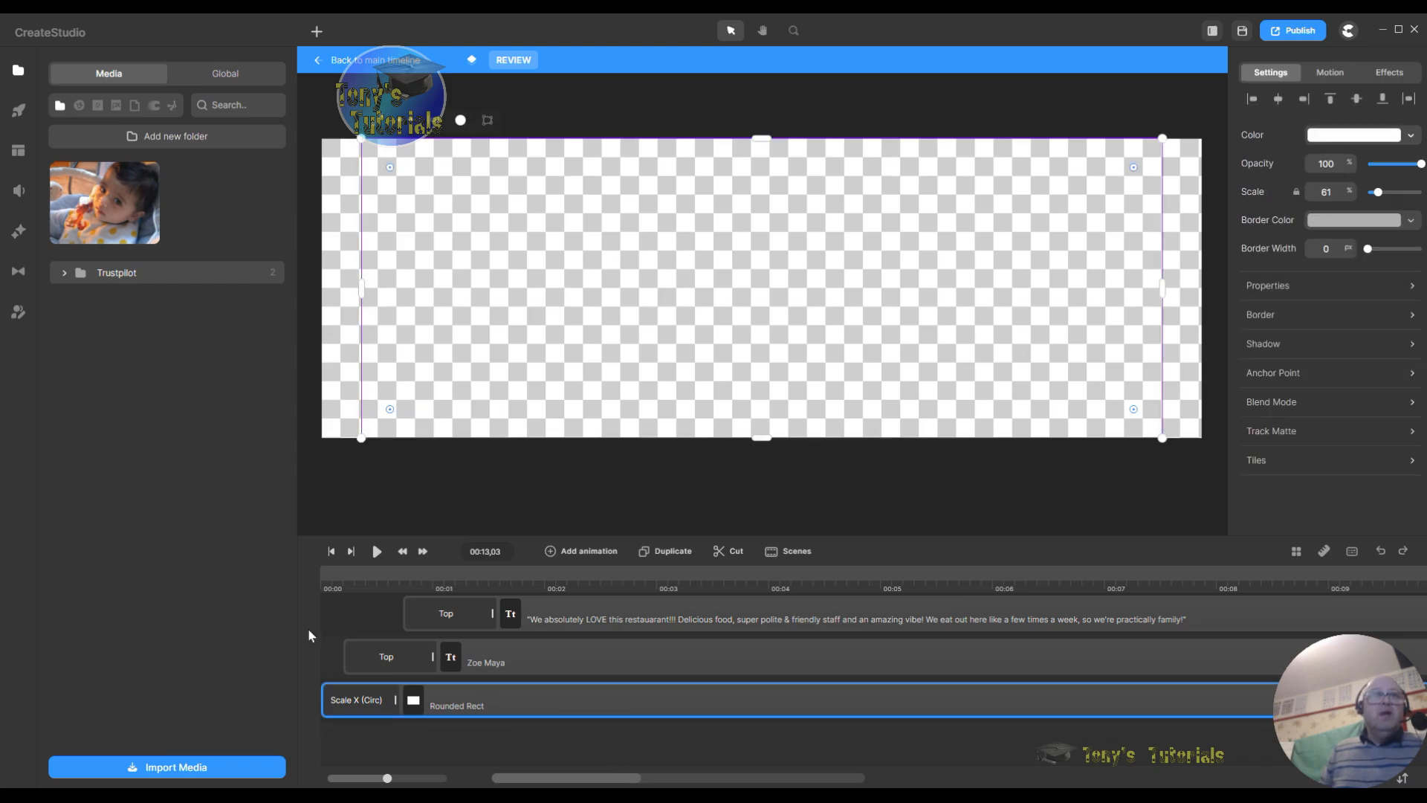
{"action": "left_click", "coordinate": [341, 609]}
{"action": "left_click", "coordinate": [468, 702]}
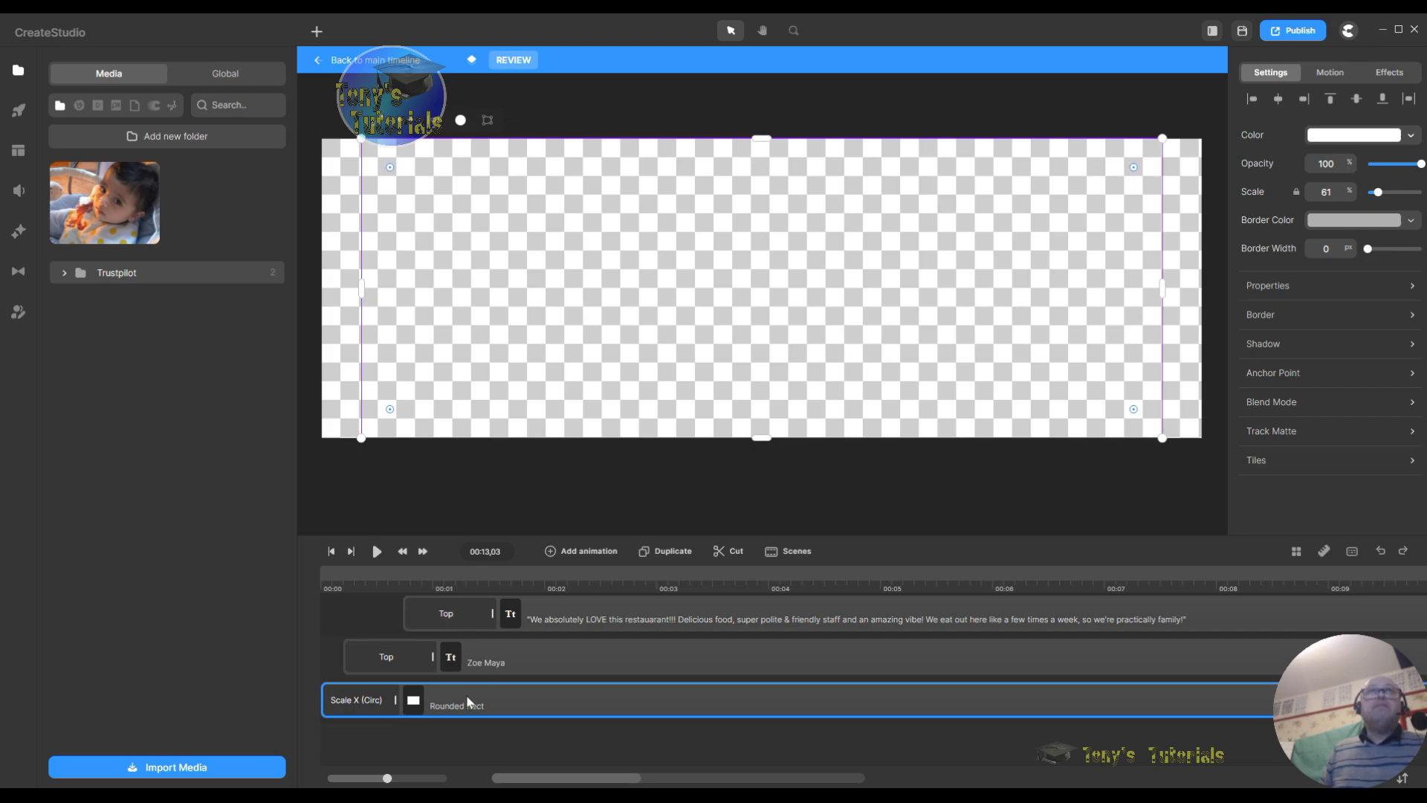
{"action": "left_click", "coordinate": [358, 708]}
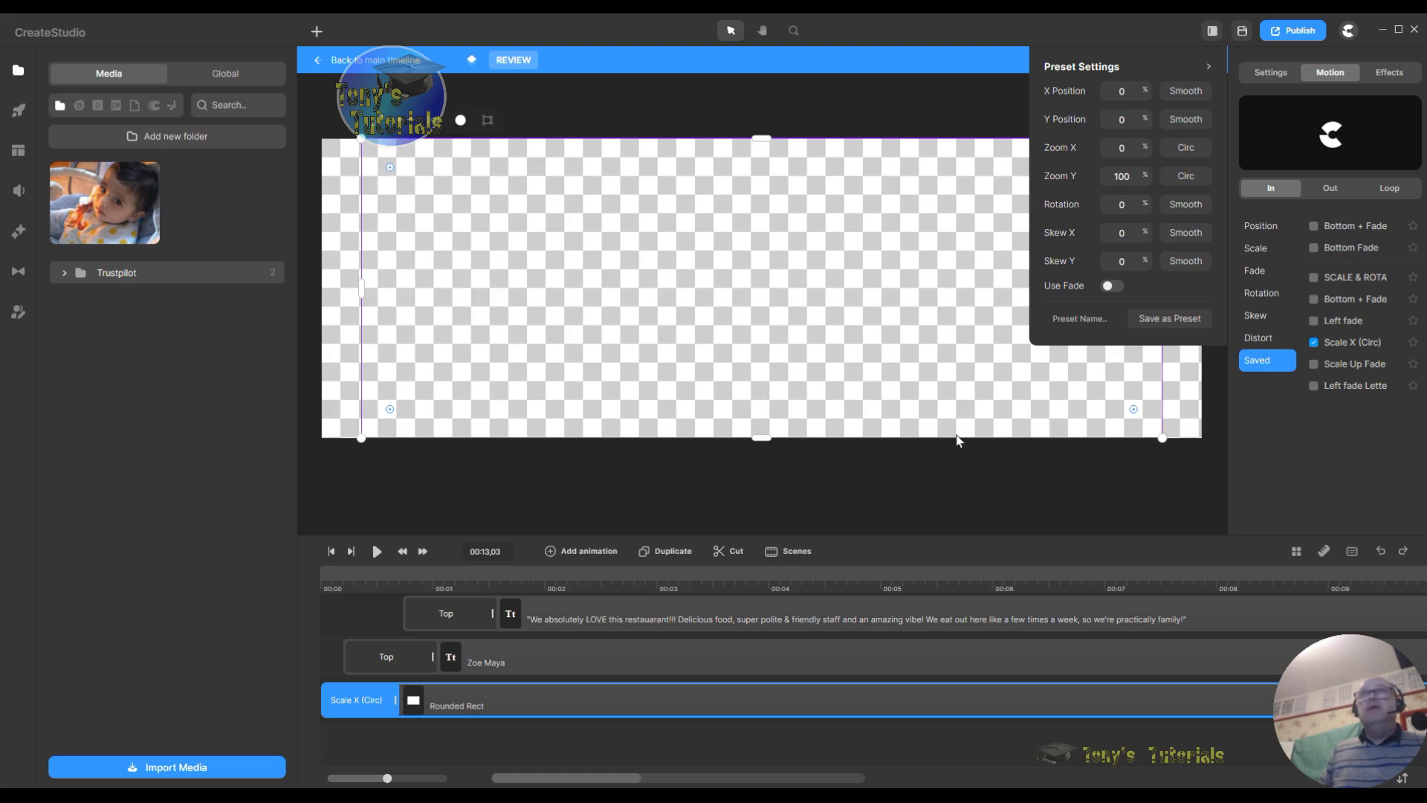
Step: Add a rectangle shape to the REVIEW group
{"action": "left_click", "coordinate": [316, 31]}
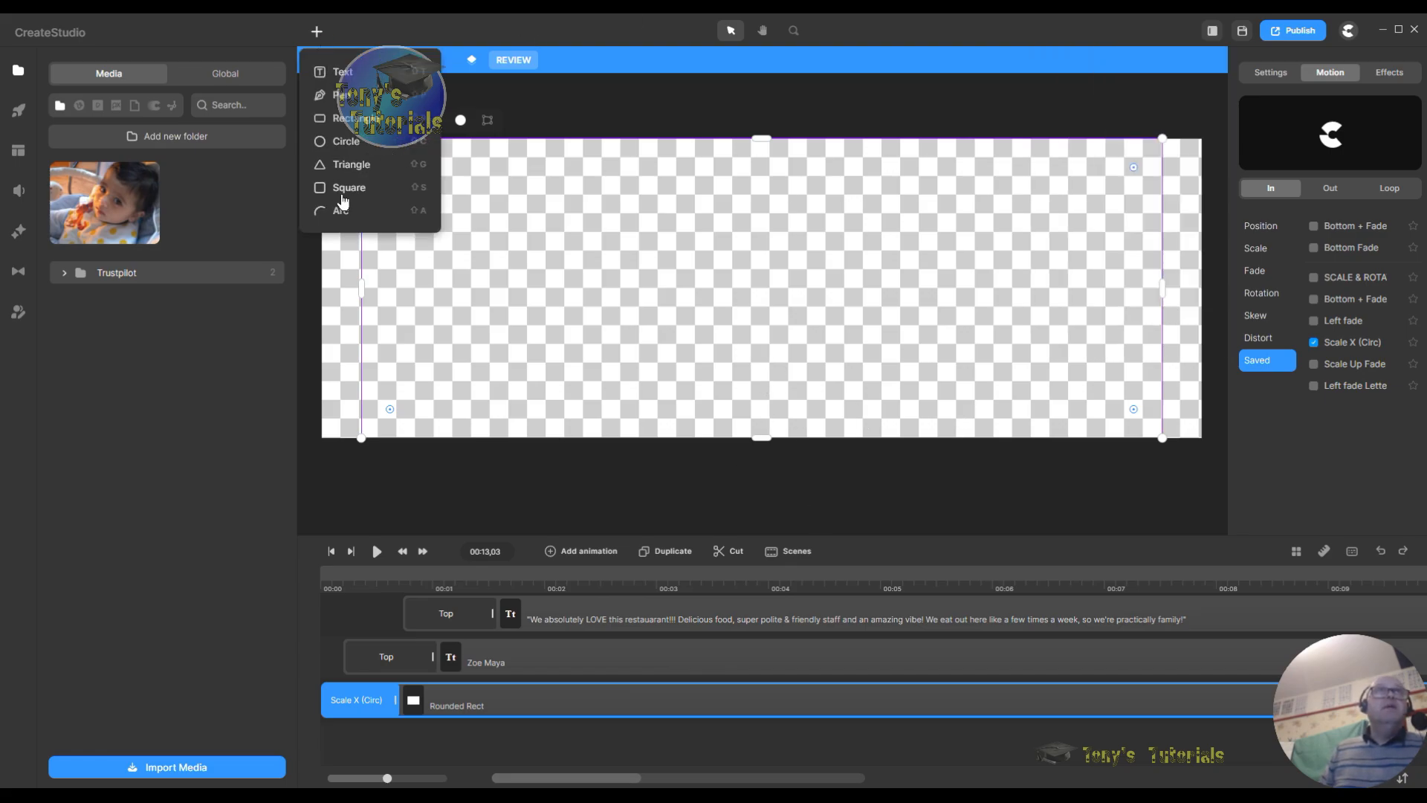
{"action": "left_click", "coordinate": [360, 122]}
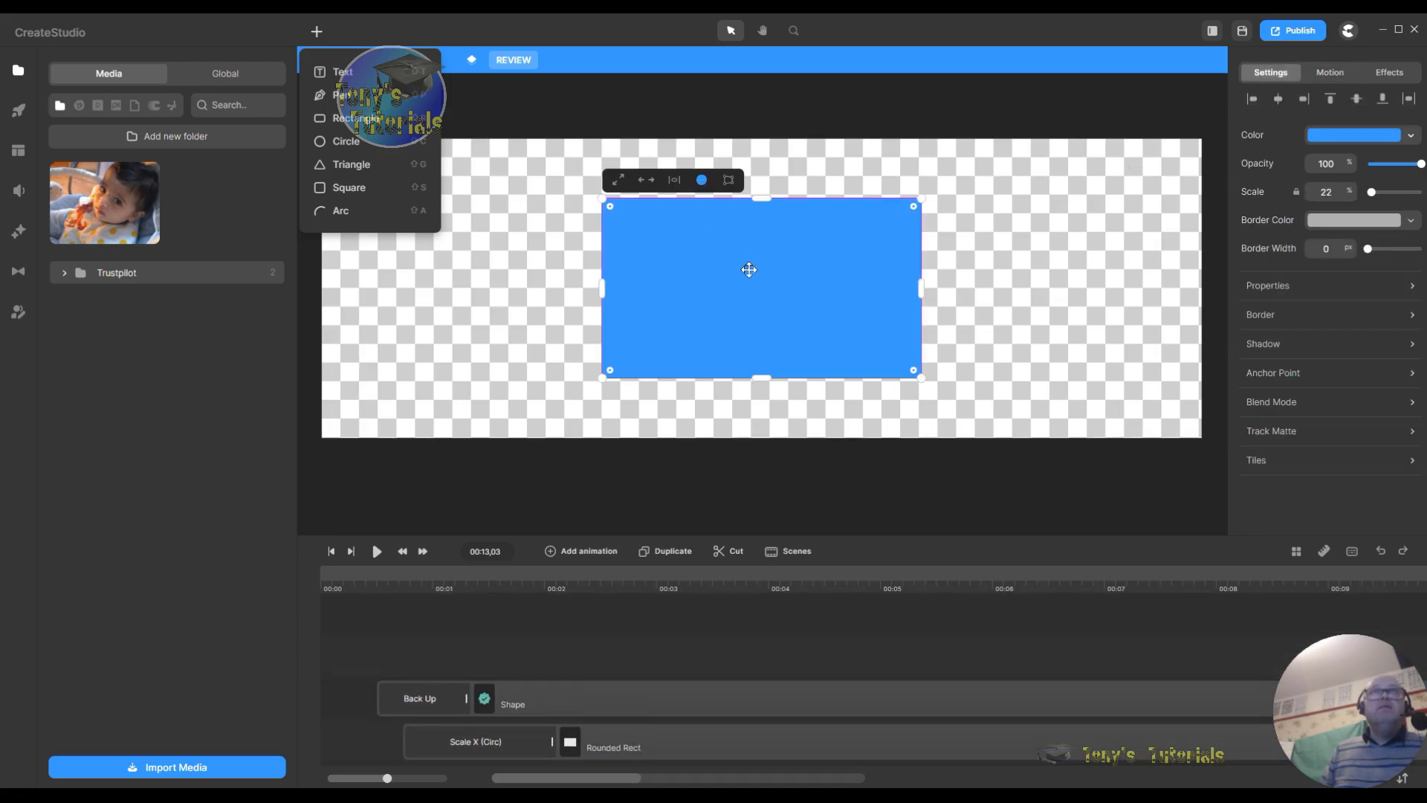
Step: Reposition the blue rectangle and enlarge it to cover most of the review card, at about 53% scale
{"action": "left_click_drag", "start_coordinate": [747, 280], "coordinate": [524, 214]}
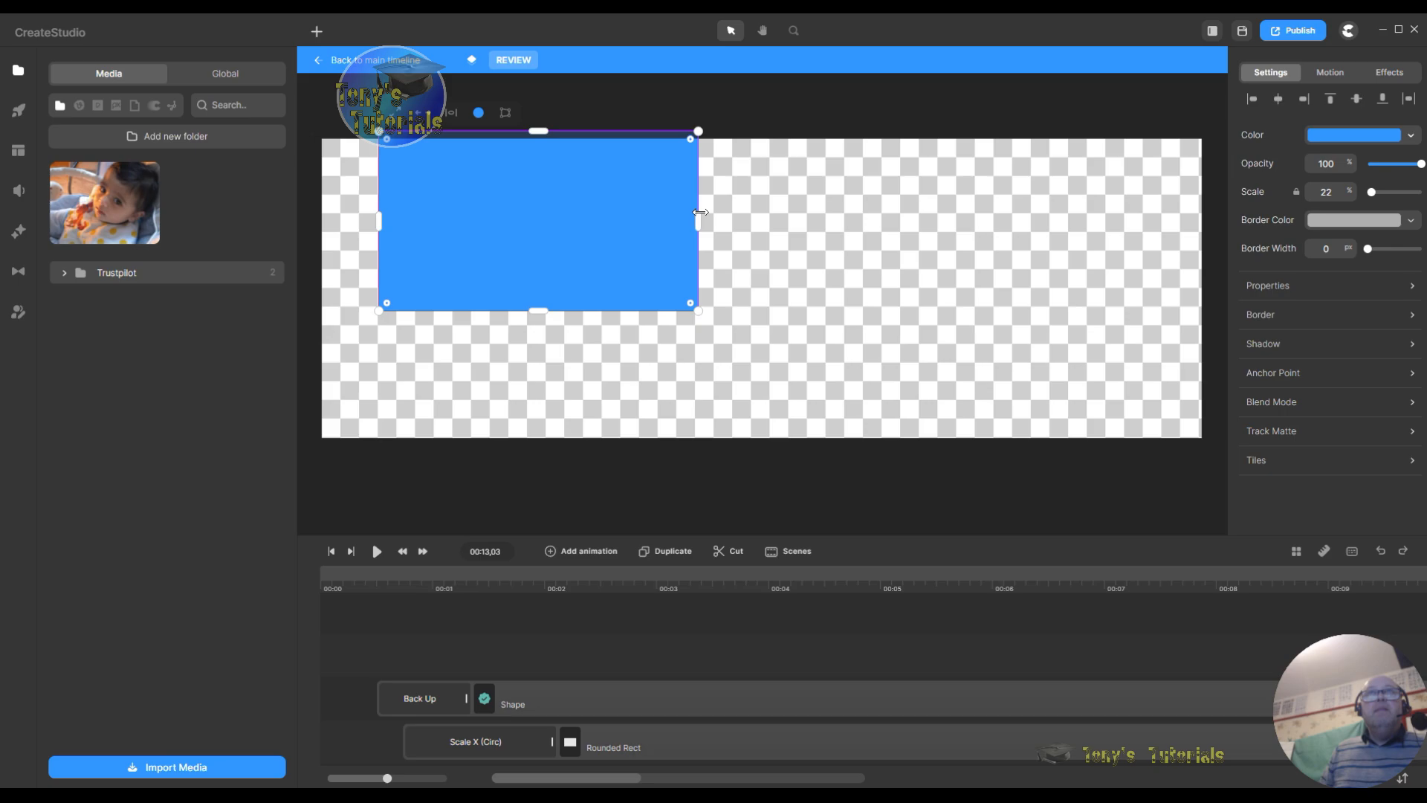
{"action": "left_click_drag", "start_coordinate": [694, 223], "coordinate": [1144, 256]}
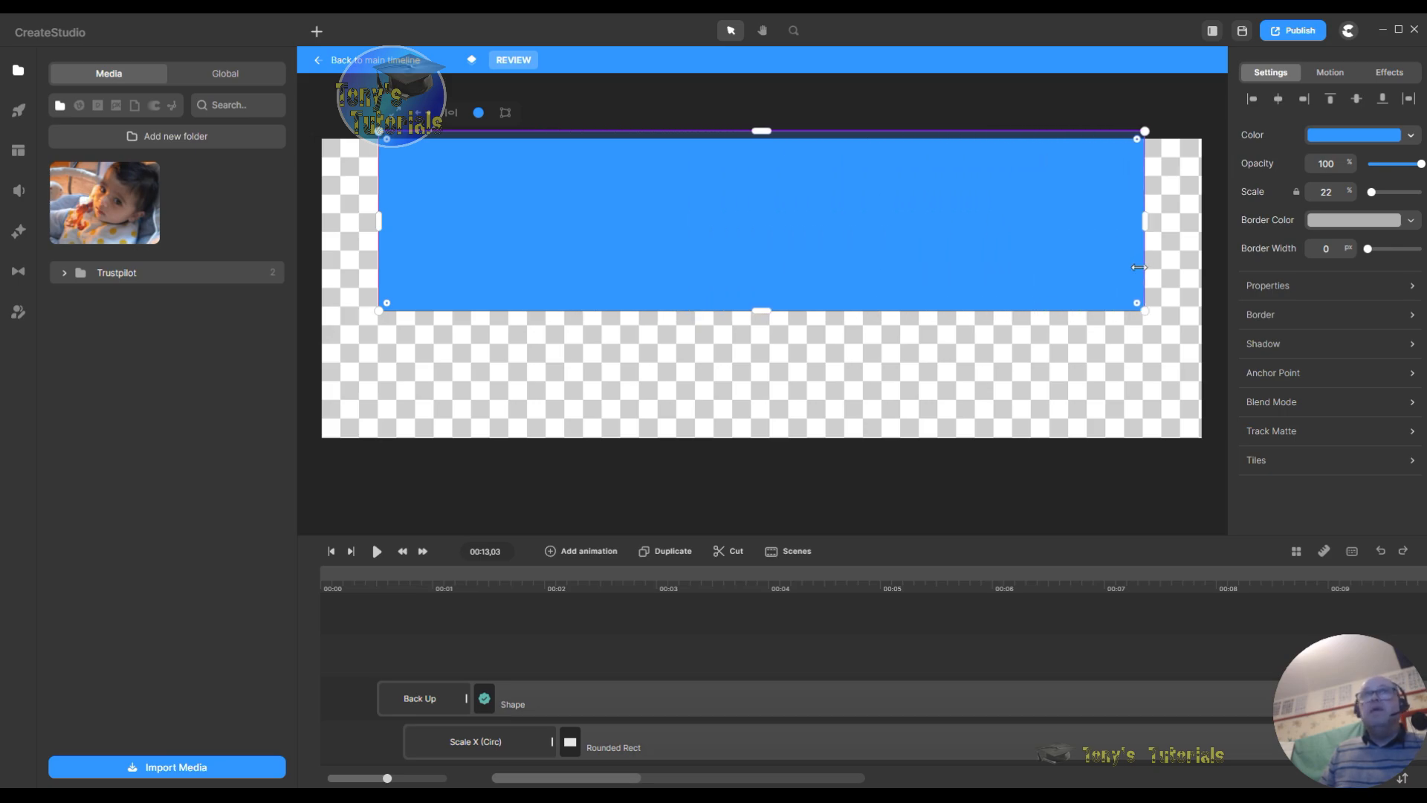
{"action": "left_click_drag", "start_coordinate": [763, 310], "coordinate": [766, 434]}
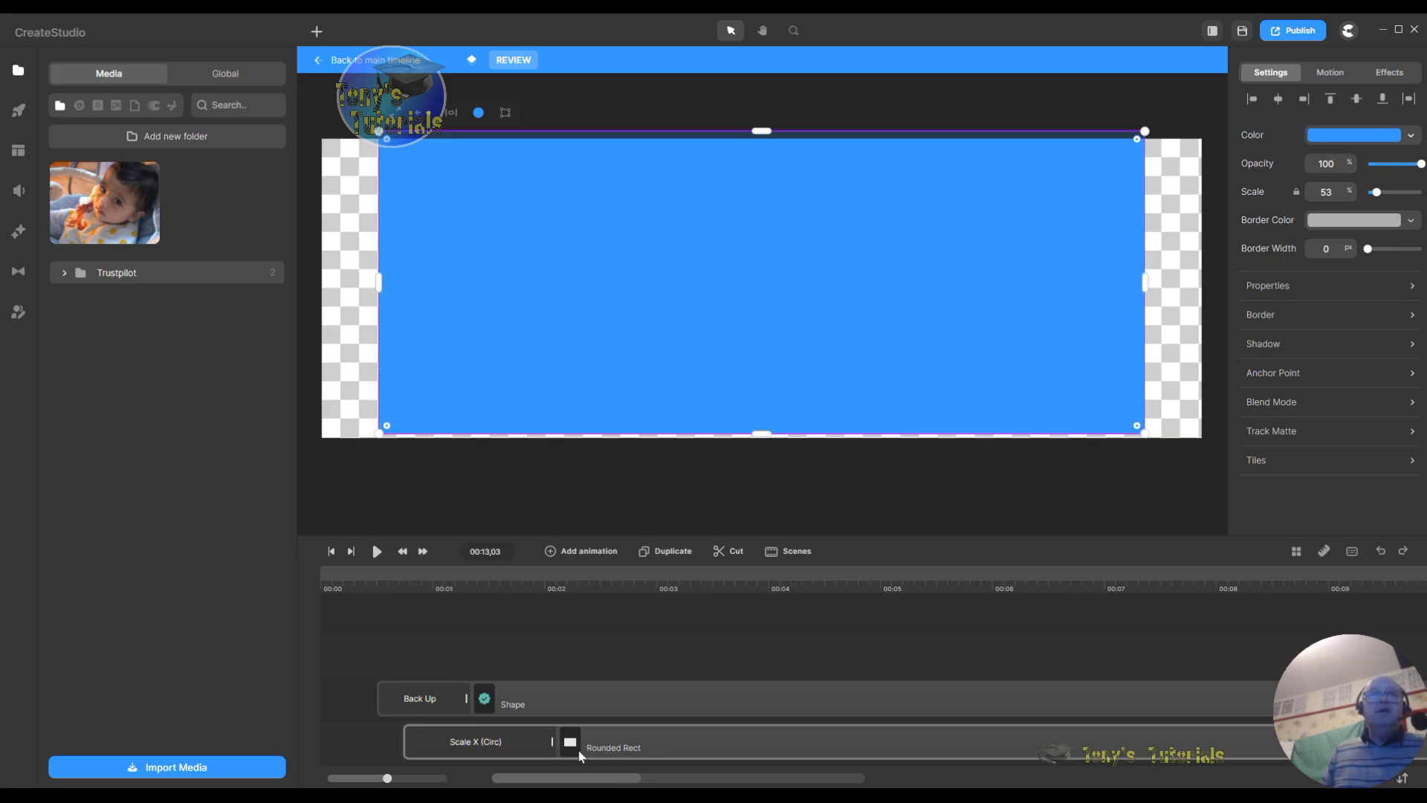
Step: Move the blue rectangle's layer to start at 00:00 and extend its end to past the 00:09 mark
{"action": "mouse_move", "coordinate": [526, 795]}
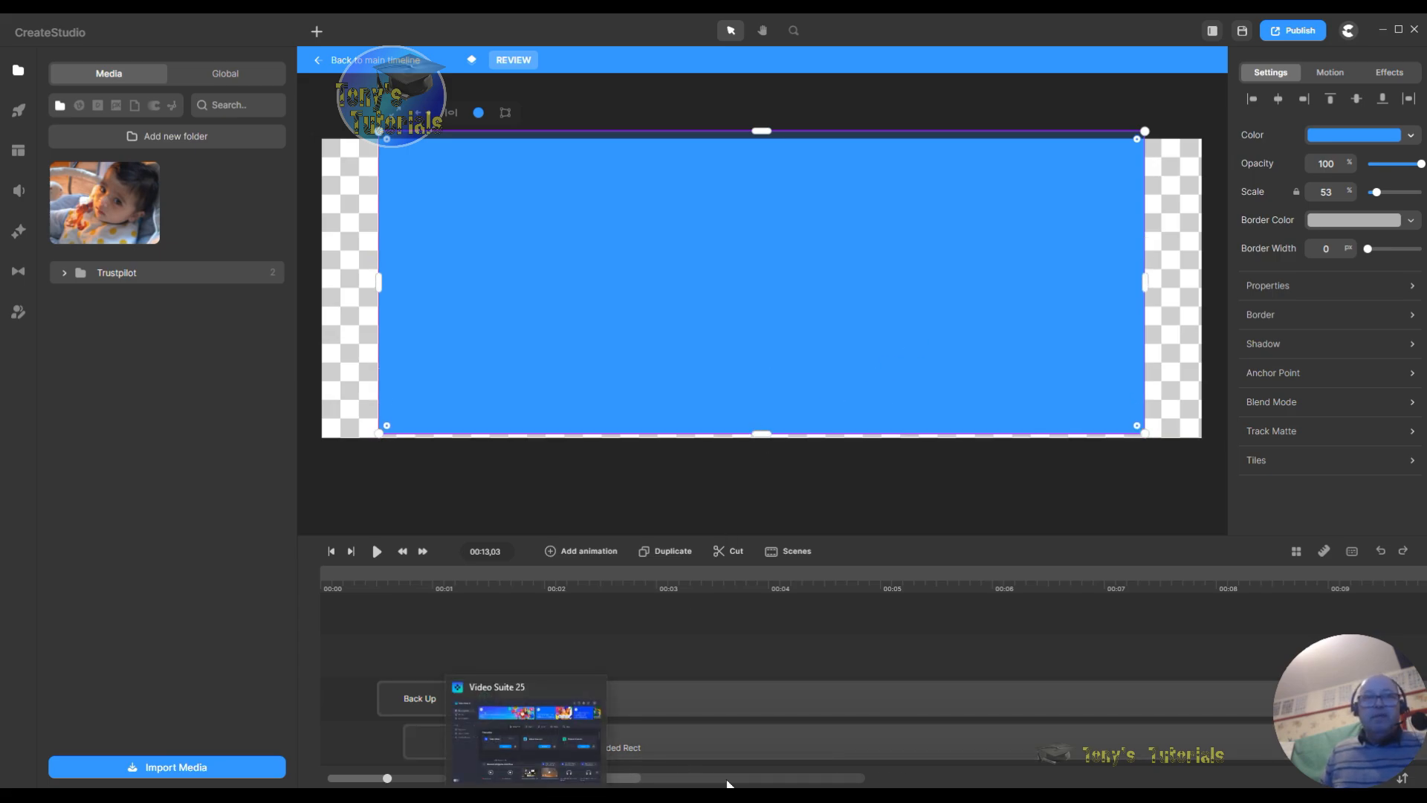
{"action": "left_click_drag", "start_coordinate": [634, 779], "coordinate": [683, 777]}
{"action": "left_click_drag", "start_coordinate": [777, 659], "coordinate": [260, 684]}
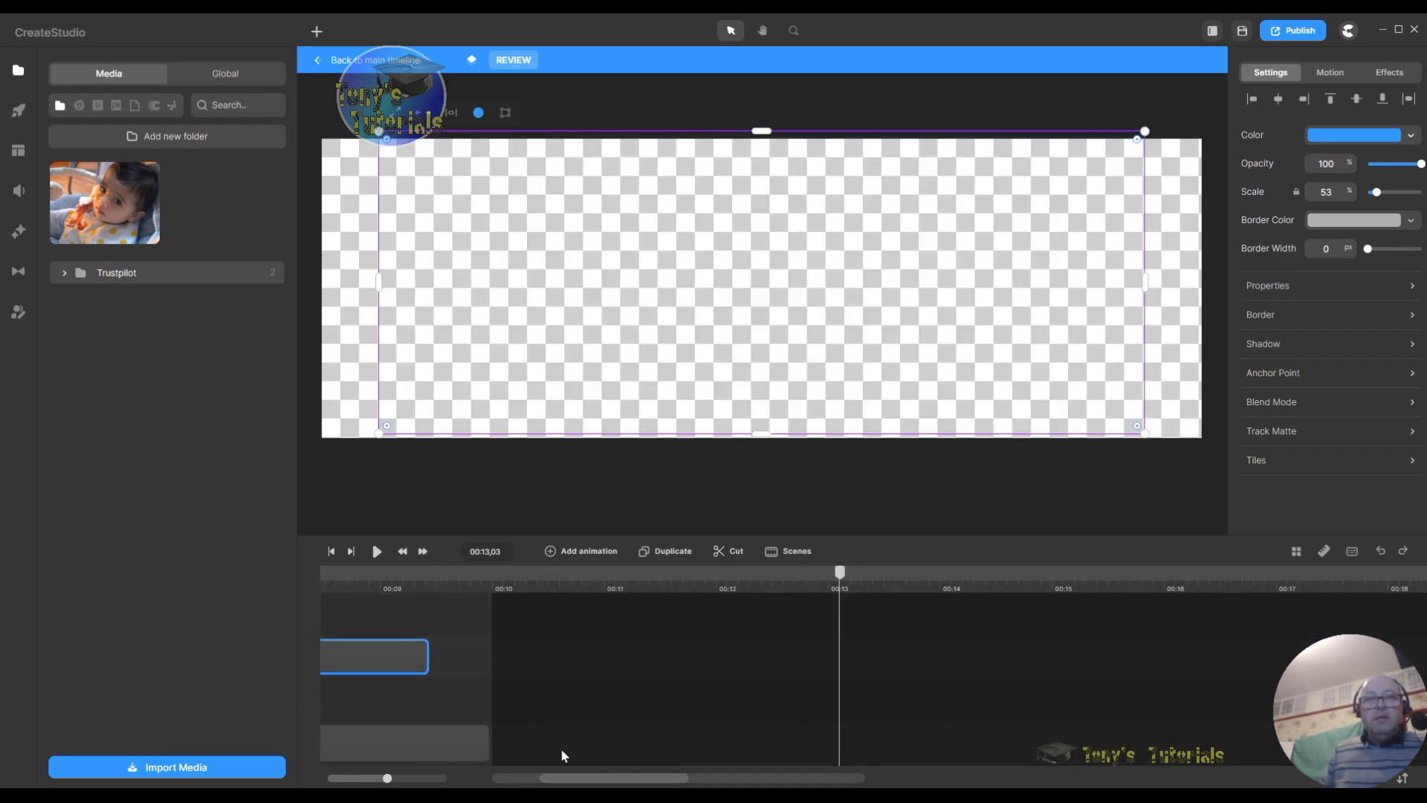
{"action": "left_click_drag", "start_coordinate": [583, 776], "coordinate": [517, 782]}
{"action": "left_click_drag", "start_coordinate": [953, 666], "coordinate": [518, 689]}
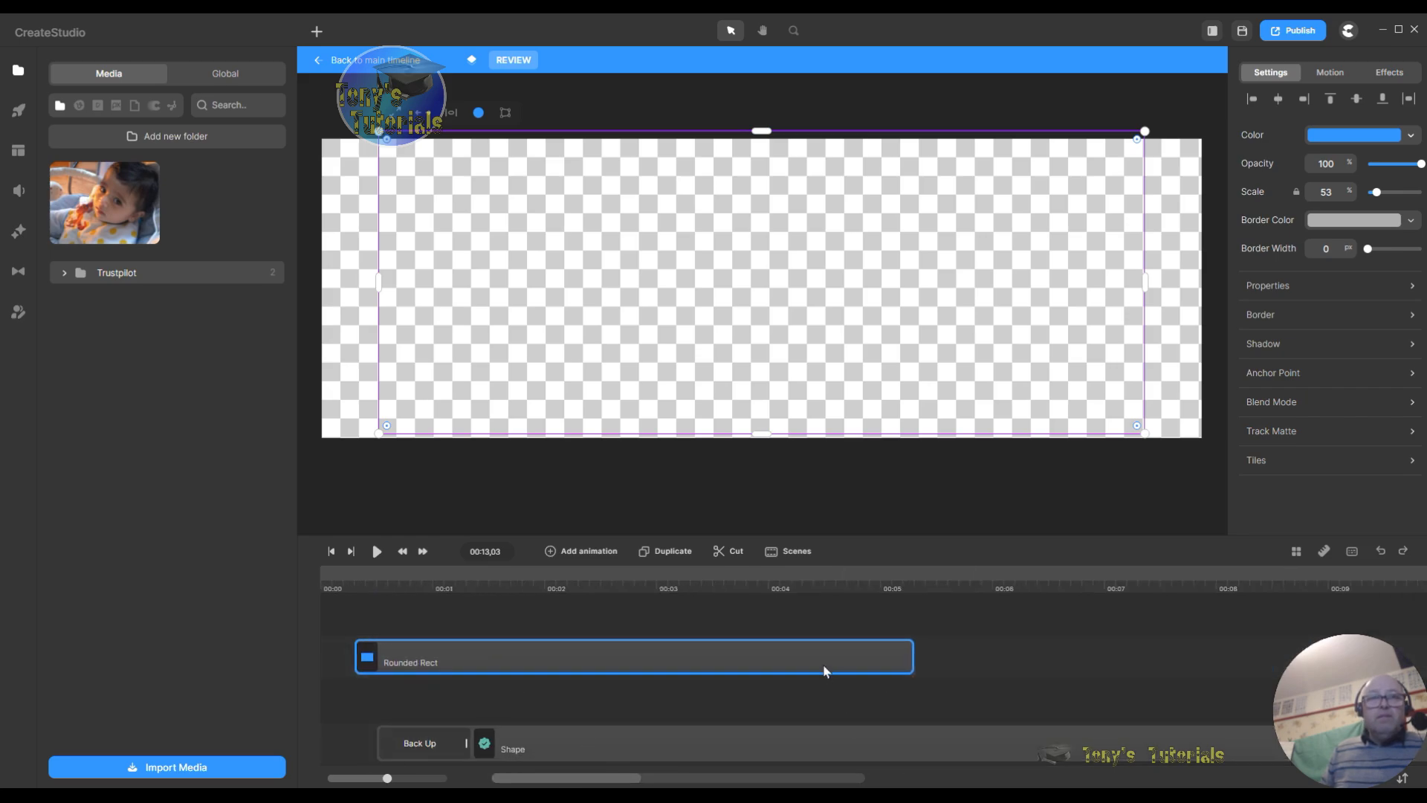
{"action": "scroll", "coordinate": [823, 667], "scroll_direction": "down", "scroll_amount": 3}
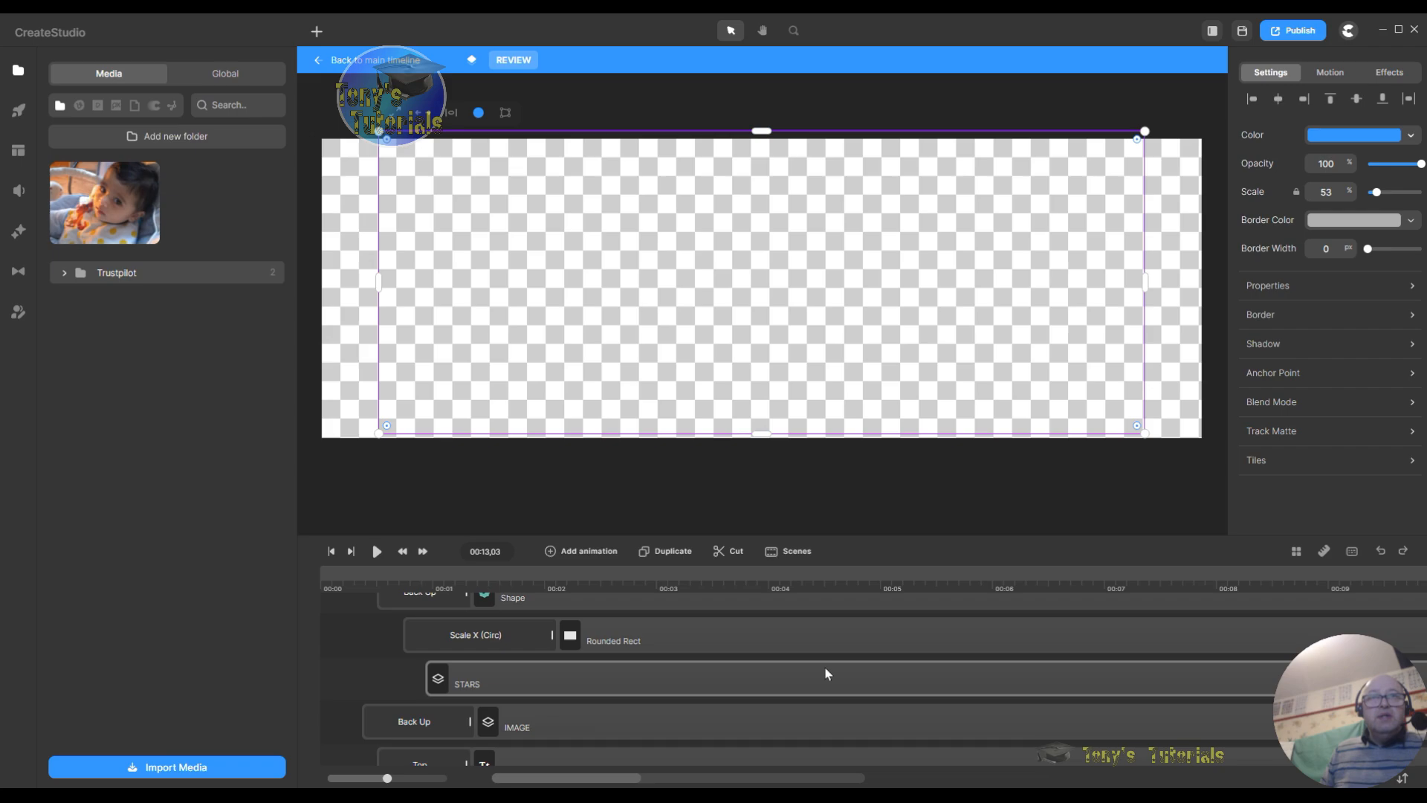
{"action": "scroll", "coordinate": [824, 666], "scroll_direction": "up", "scroll_amount": 2}
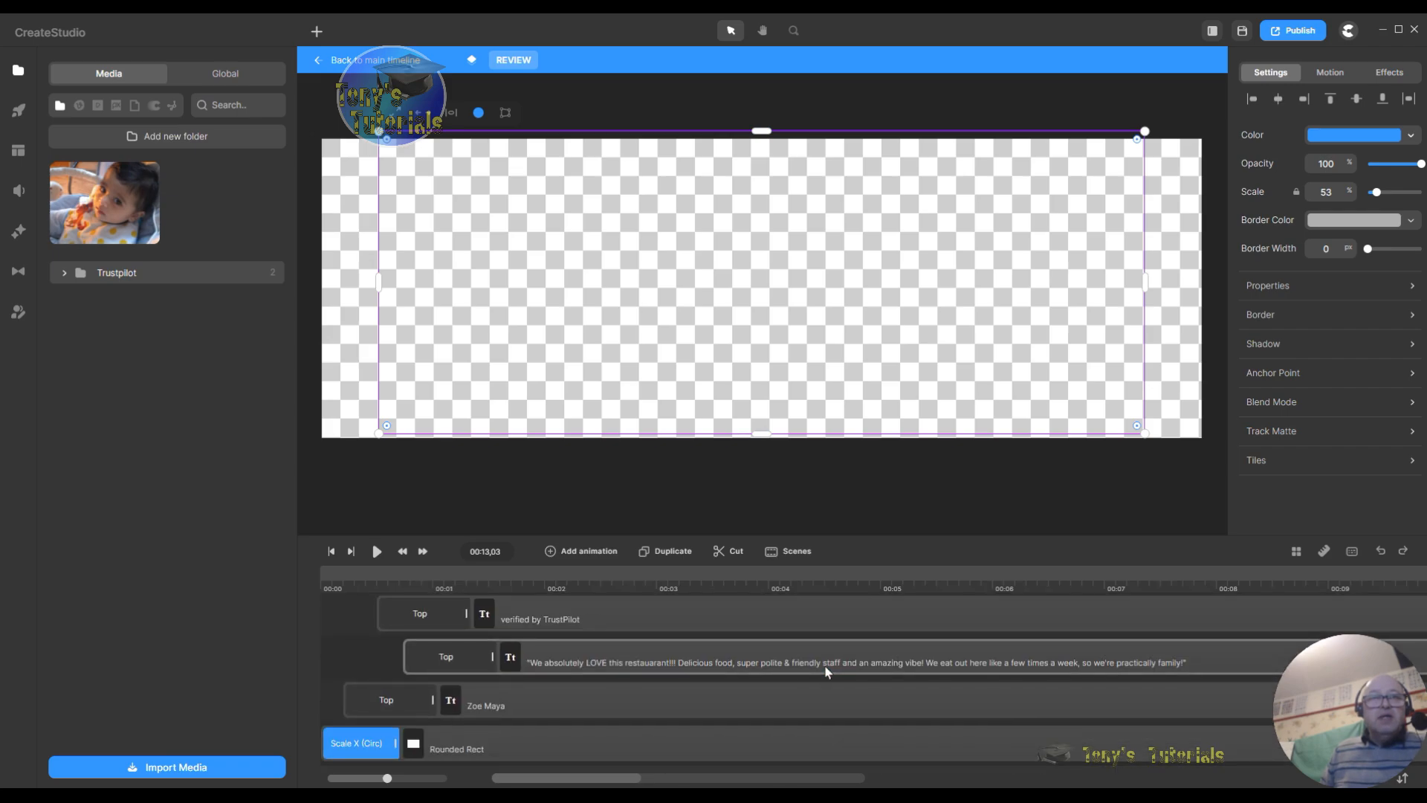
{"action": "scroll", "coordinate": [825, 667], "scroll_direction": "up", "scroll_amount": 2}
{"action": "scroll", "coordinate": [758, 692], "scroll_direction": "up", "scroll_amount": 2}
{"action": "left_click_drag", "start_coordinate": [738, 658], "coordinate": [620, 661]}
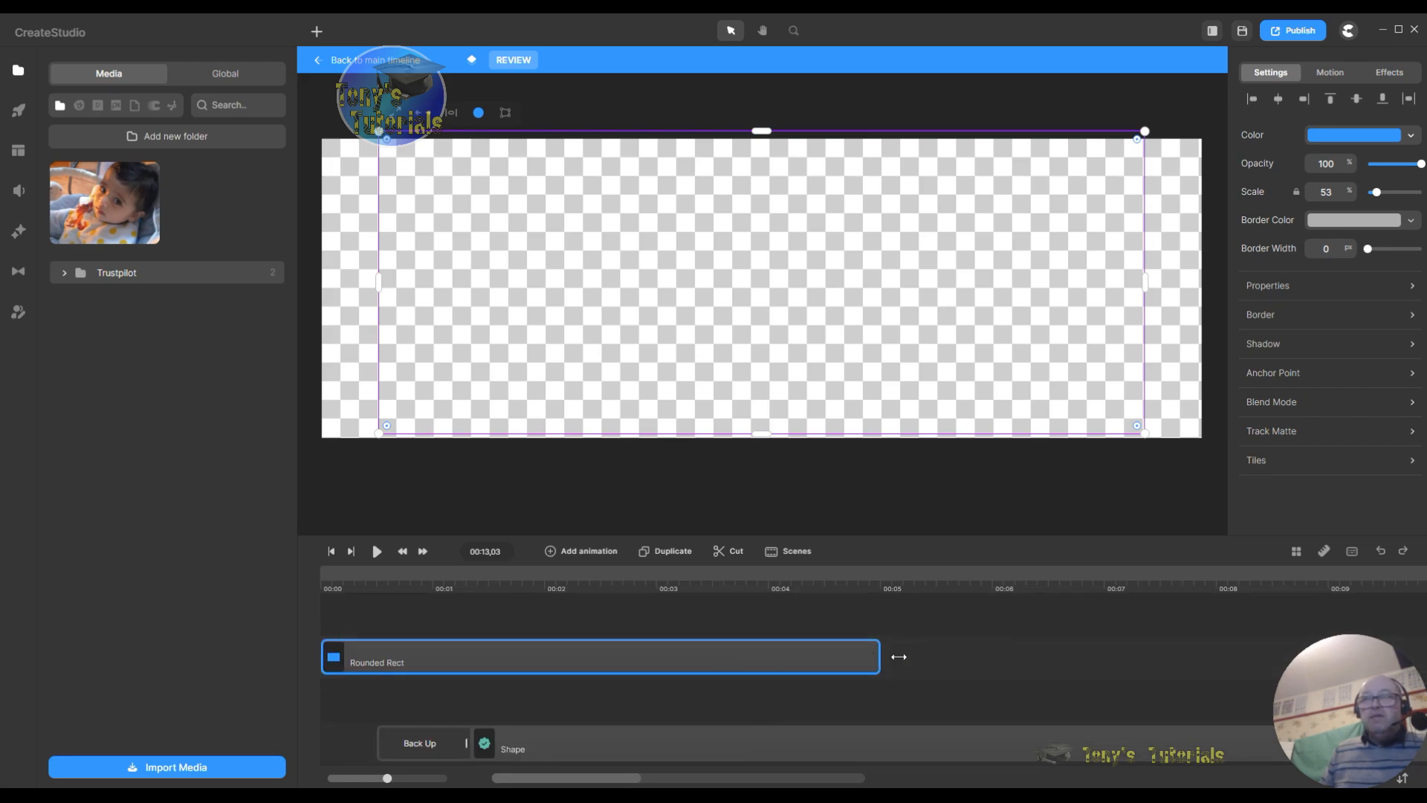
{"action": "left_click_drag", "start_coordinate": [899, 656], "coordinate": [1401, 656]}
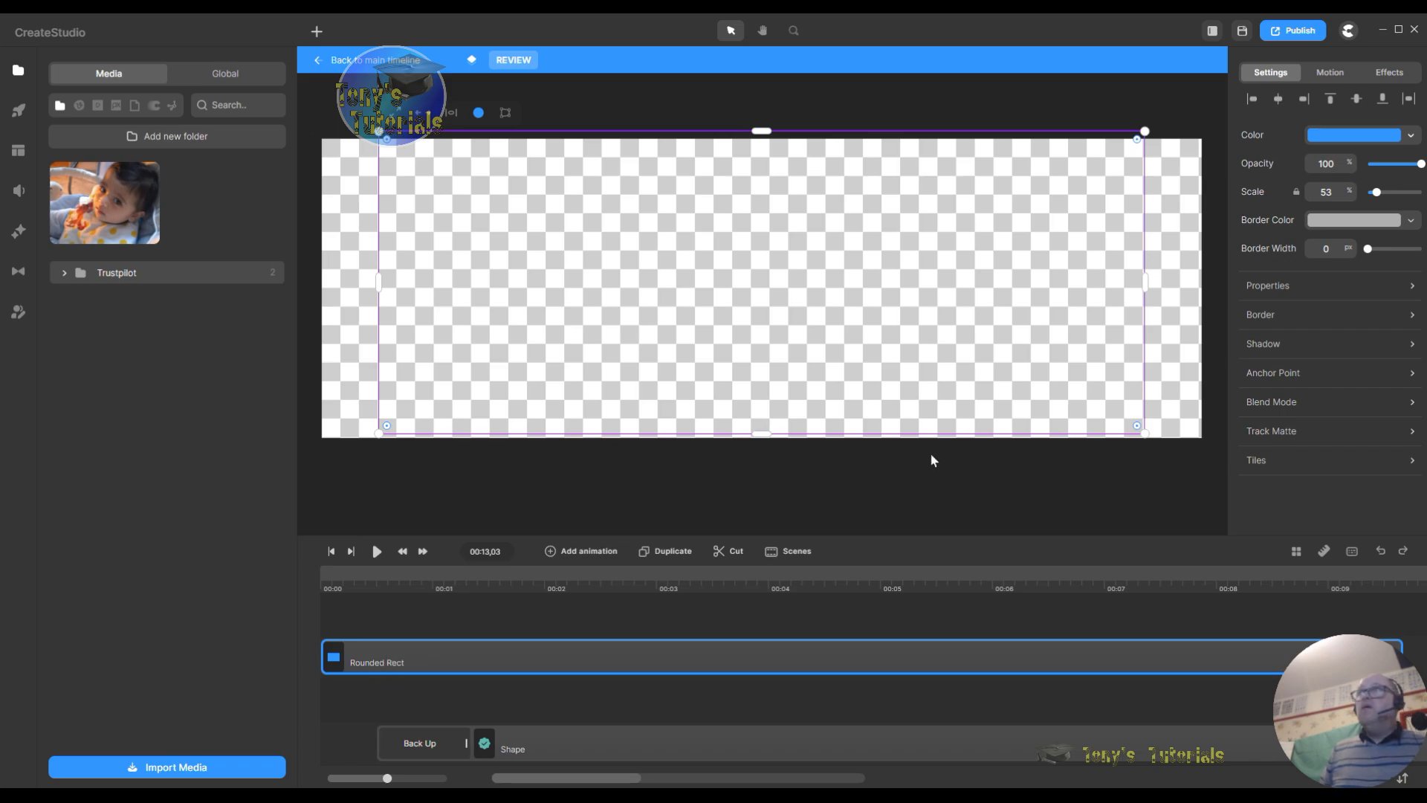
Step: Apply the saved Scale X (Circ) entrance animation to the blue rectangle
{"action": "left_click", "coordinate": [1324, 77]}
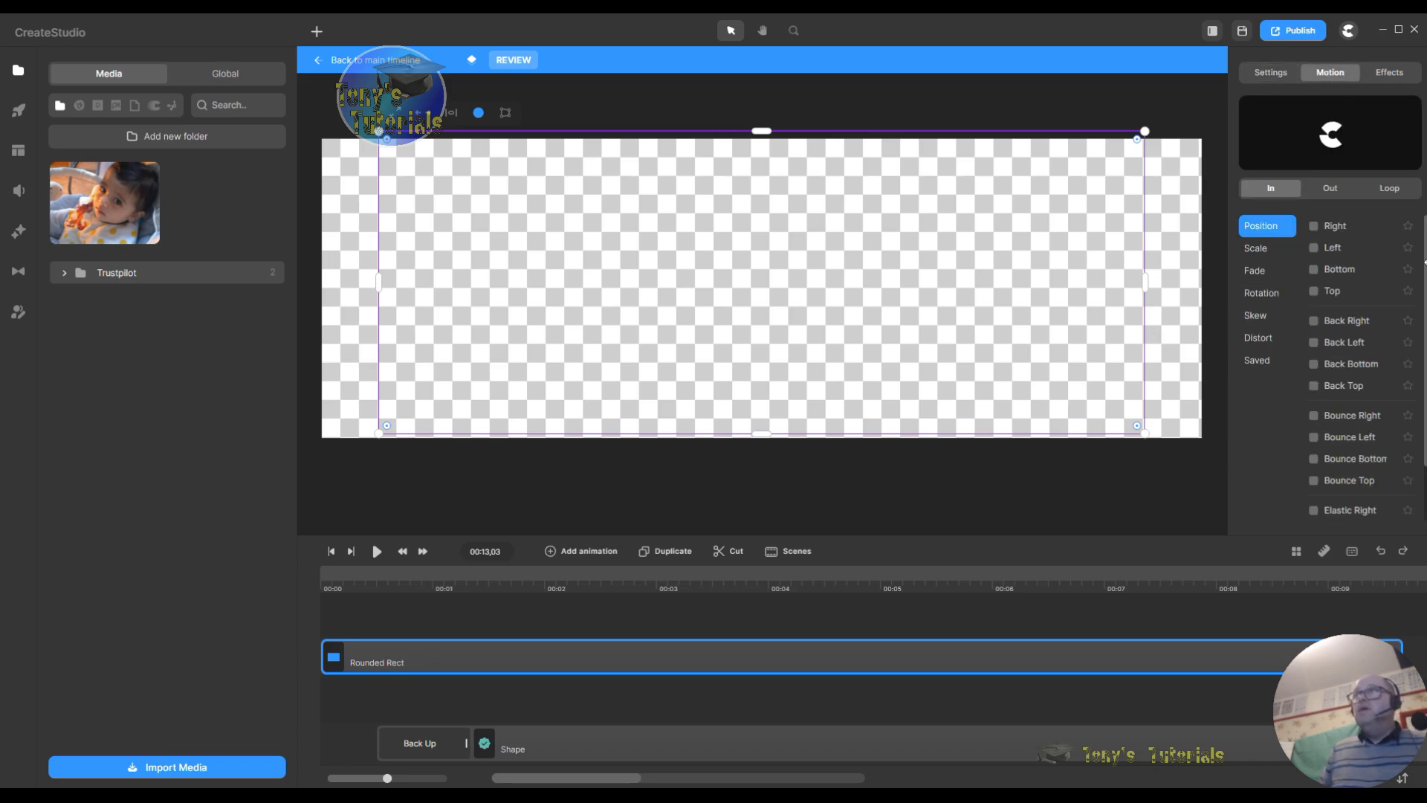
{"action": "left_click", "coordinate": [1264, 367]}
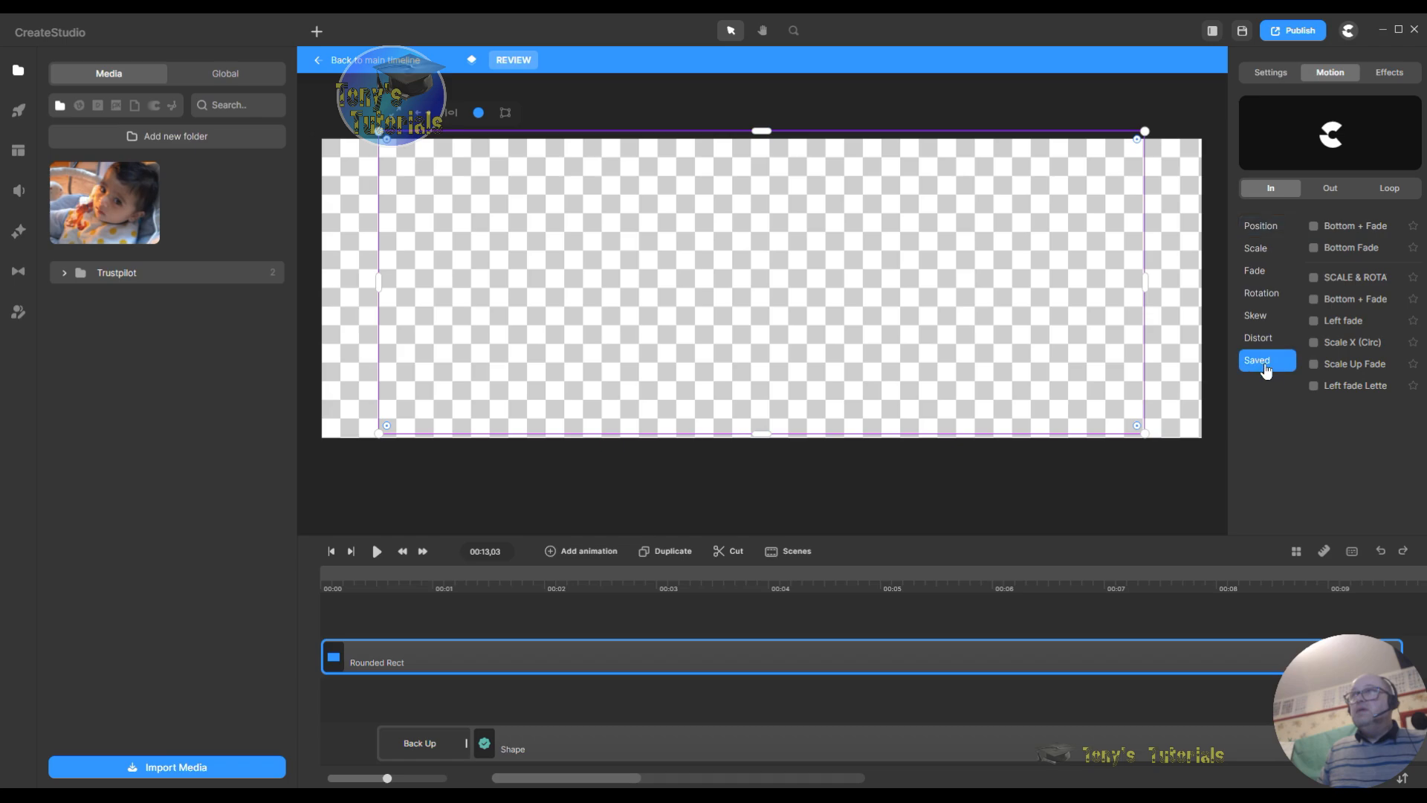
{"action": "left_click", "coordinate": [1314, 342]}
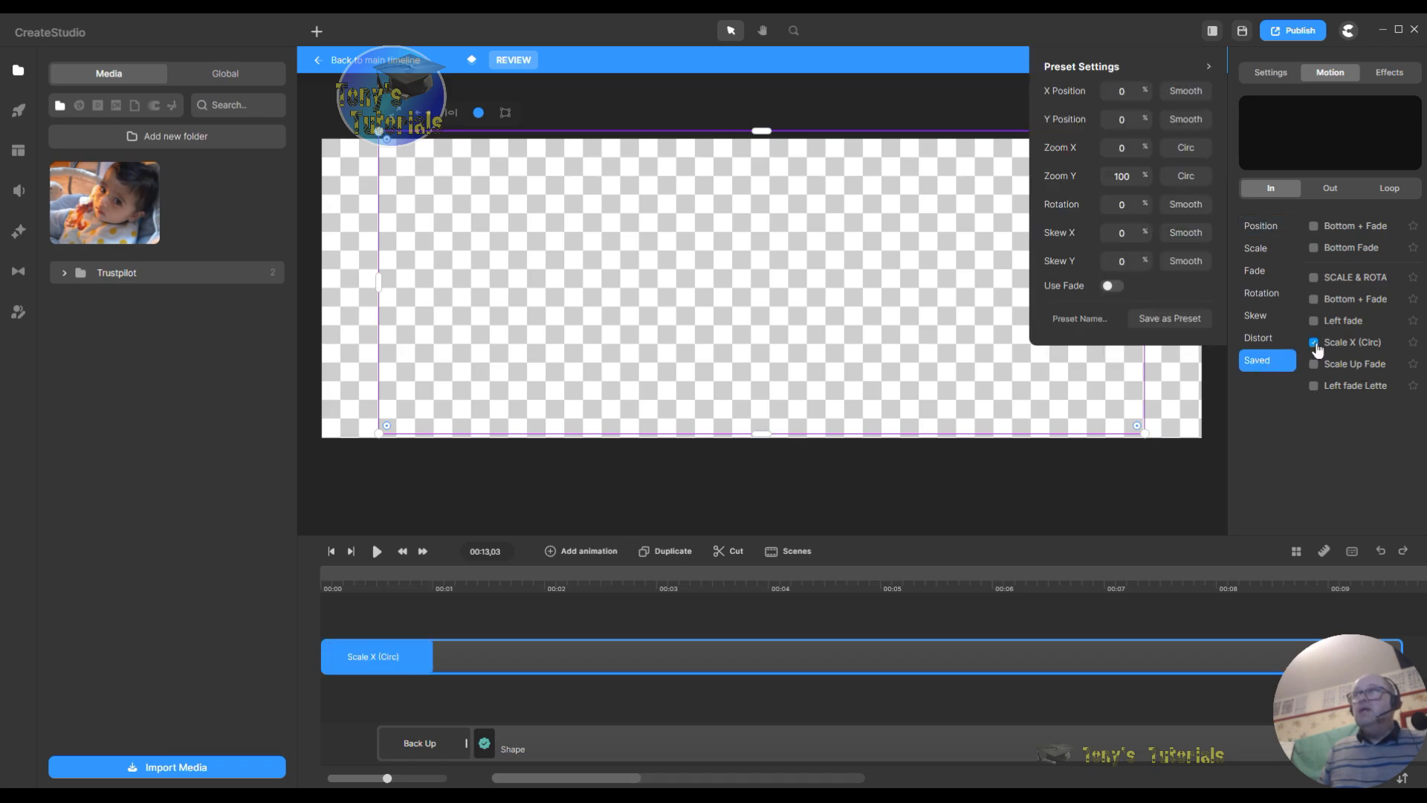
Step: Compare the Scale X (Circ) preset settings of the white background Rounded Rect and the new blue rectangle
{"action": "scroll", "coordinate": [647, 647], "scroll_direction": "up", "scroll_amount": 3}
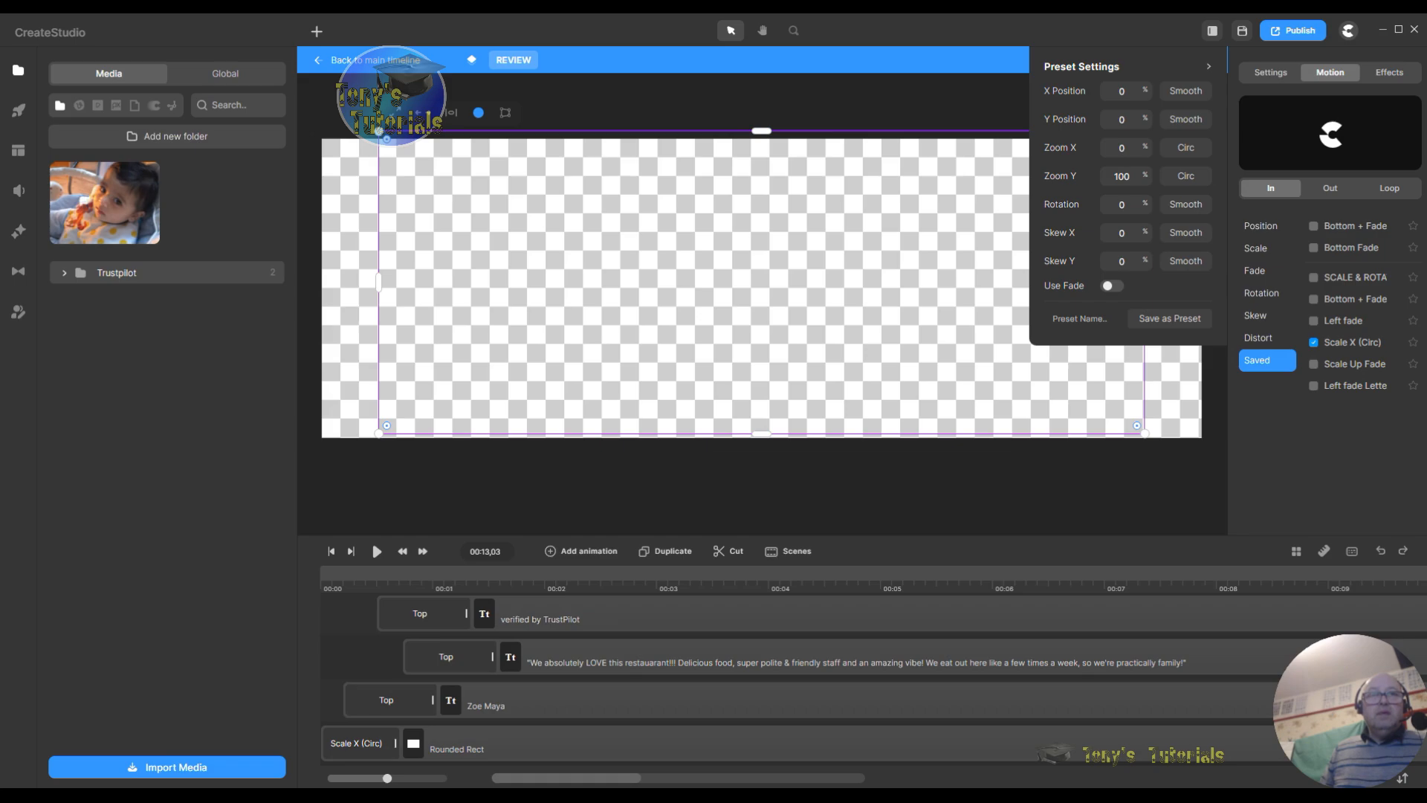
{"action": "left_click", "coordinate": [370, 752]}
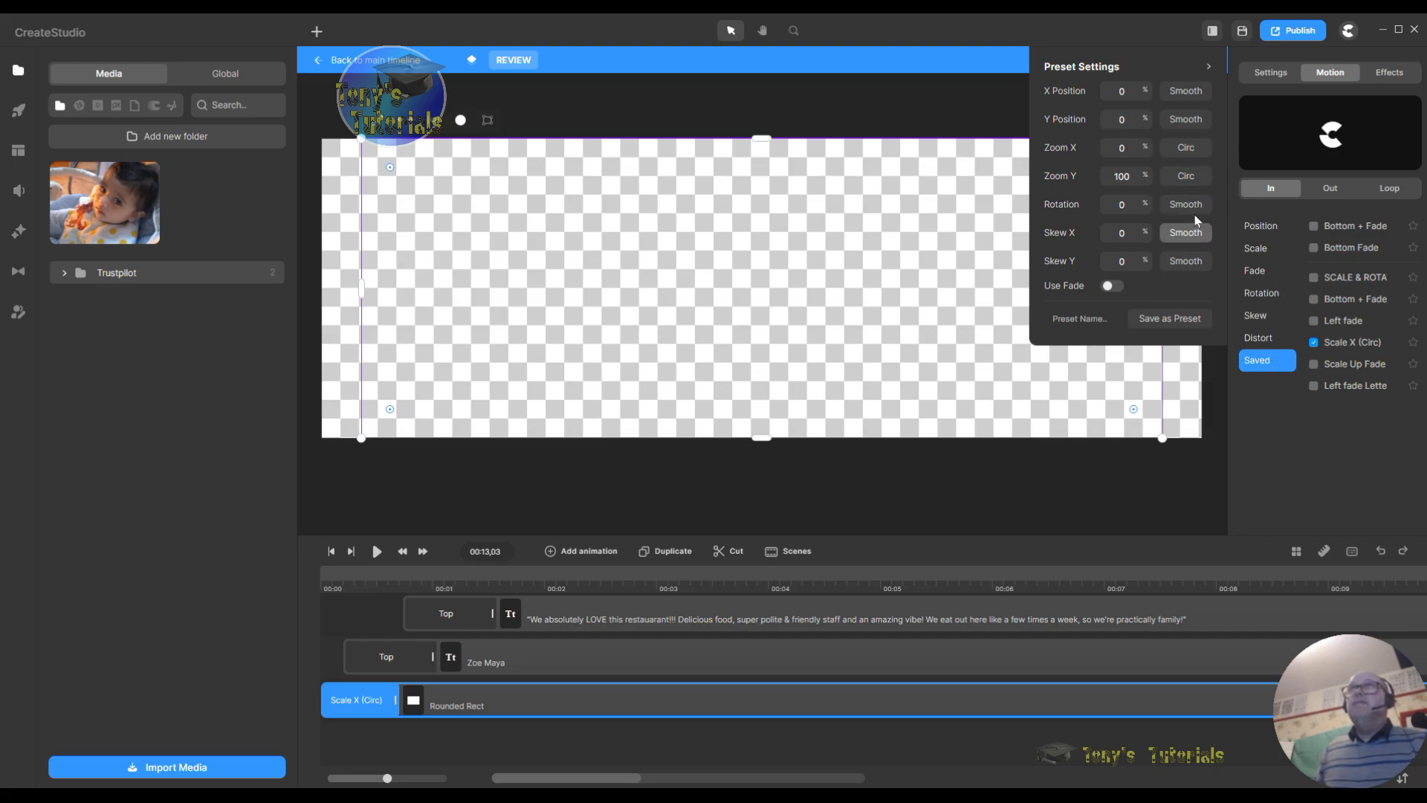
{"action": "scroll", "coordinate": [535, 660], "scroll_direction": "down", "scroll_amount": 2}
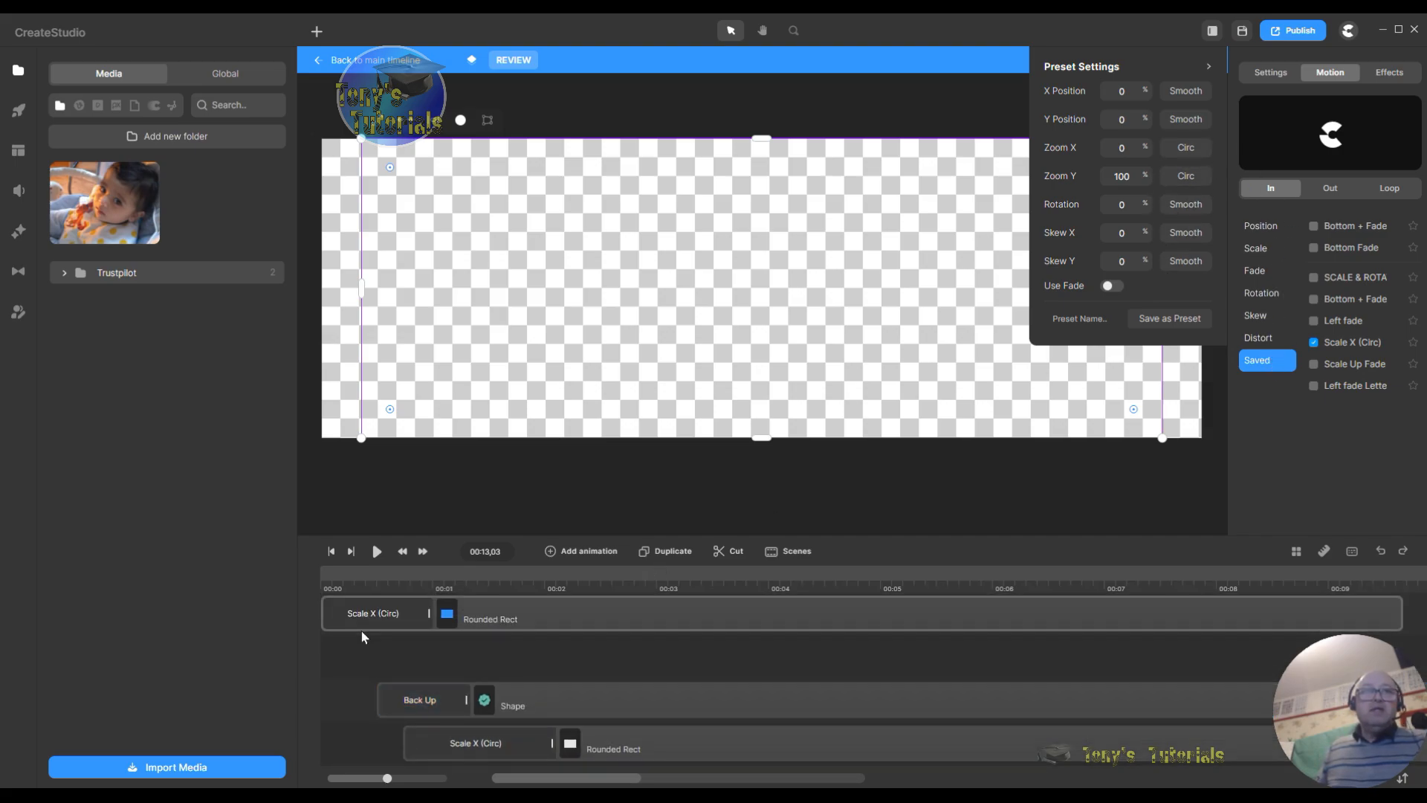
{"action": "scroll", "coordinate": [368, 626], "scroll_direction": "up", "scroll_amount": 2}
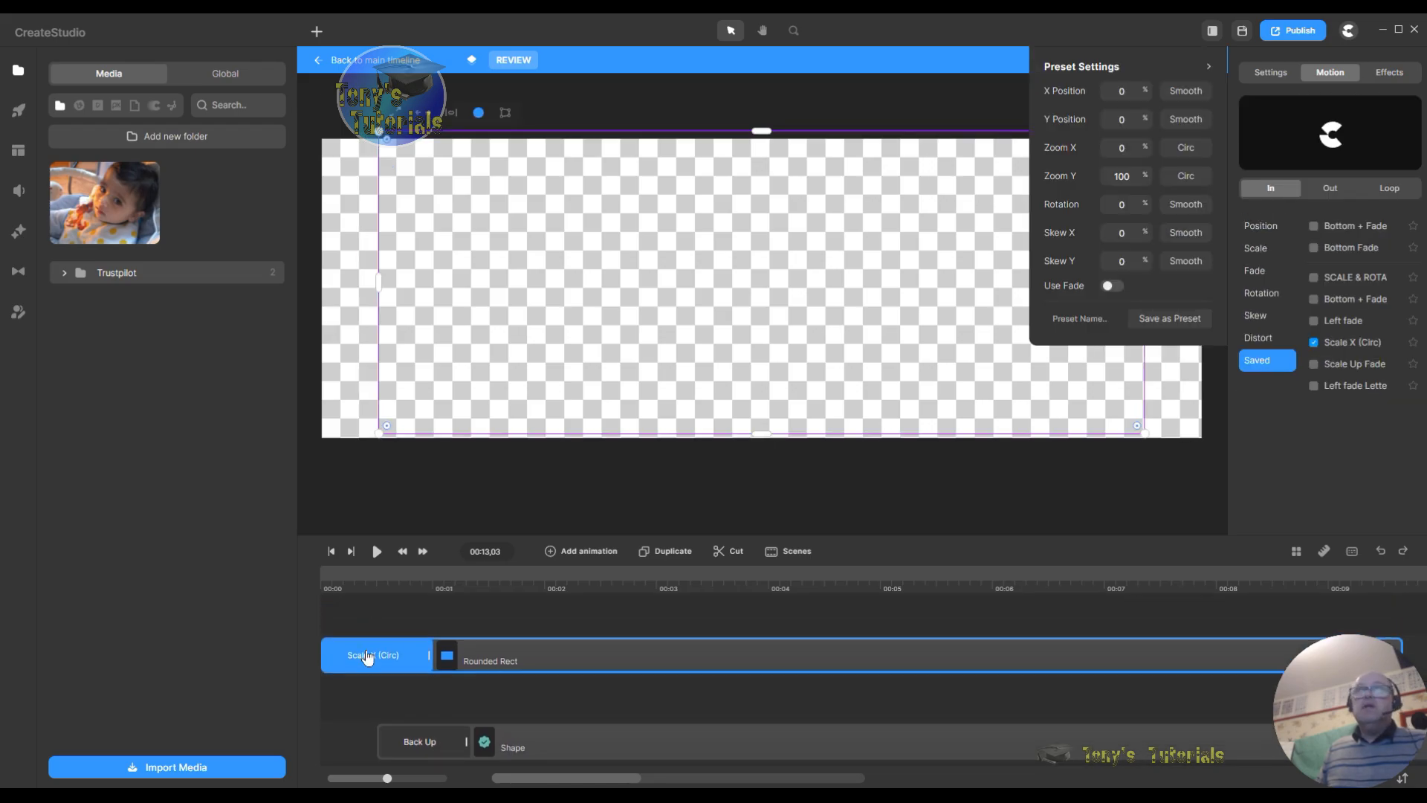
{"action": "scroll", "coordinate": [444, 639], "scroll_direction": "up", "scroll_amount": 2}
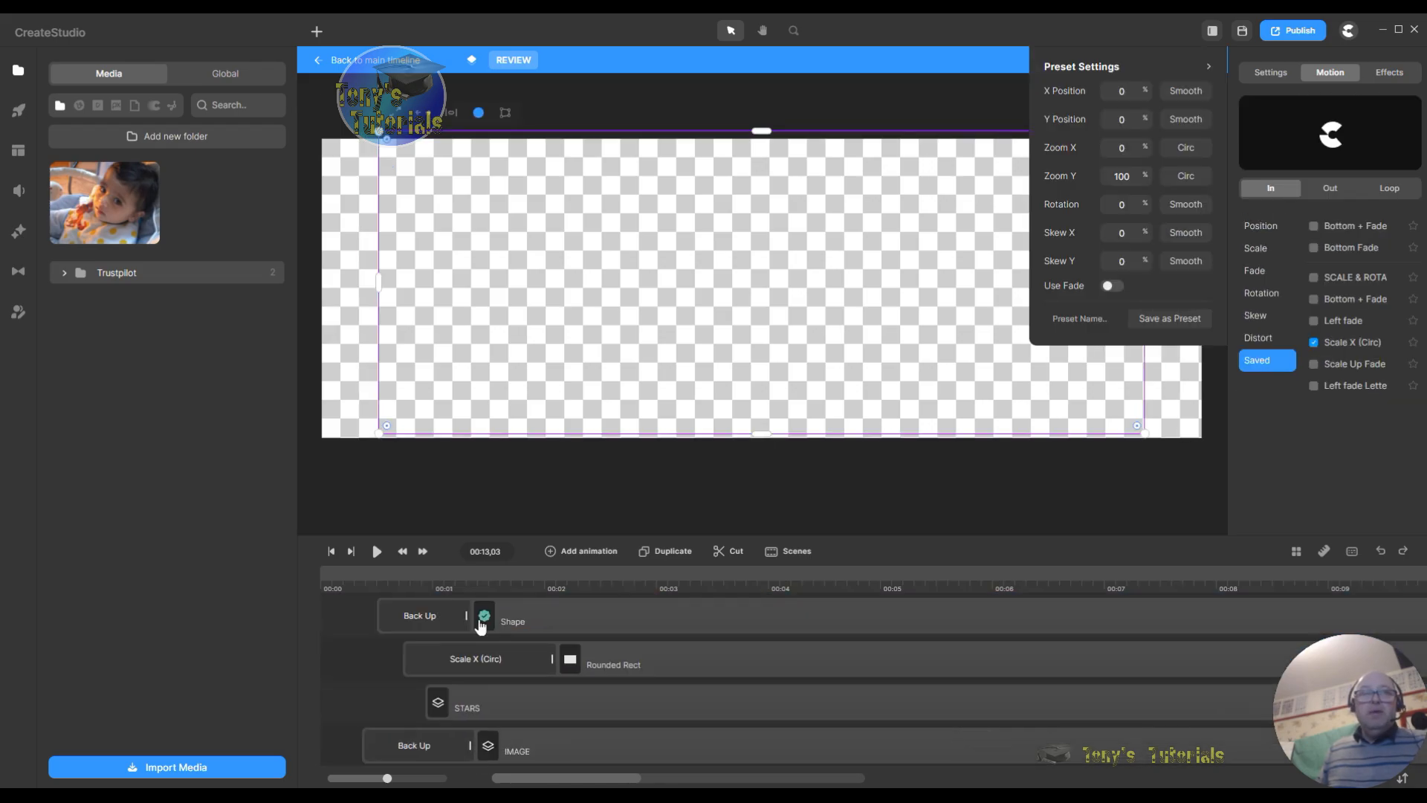
{"action": "scroll", "coordinate": [468, 715], "scroll_direction": "down", "scroll_amount": 1}
Step: Examine the white background rectangle's anchor point and reopen the blue rectangle's entrance animation settings
{"action": "left_click", "coordinate": [469, 715]}
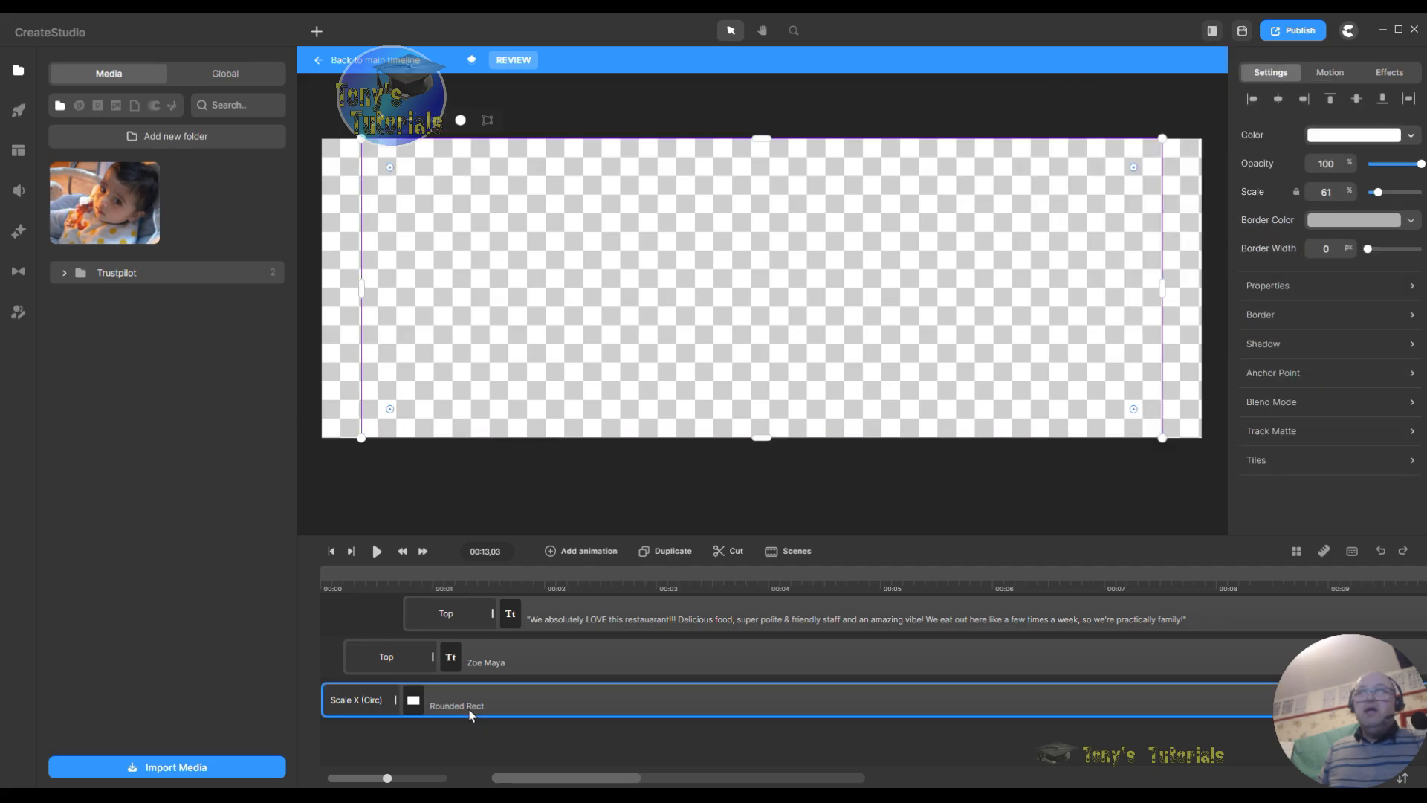
{"action": "left_click", "coordinate": [1302, 290]}
{"action": "left_click", "coordinate": [1272, 372]}
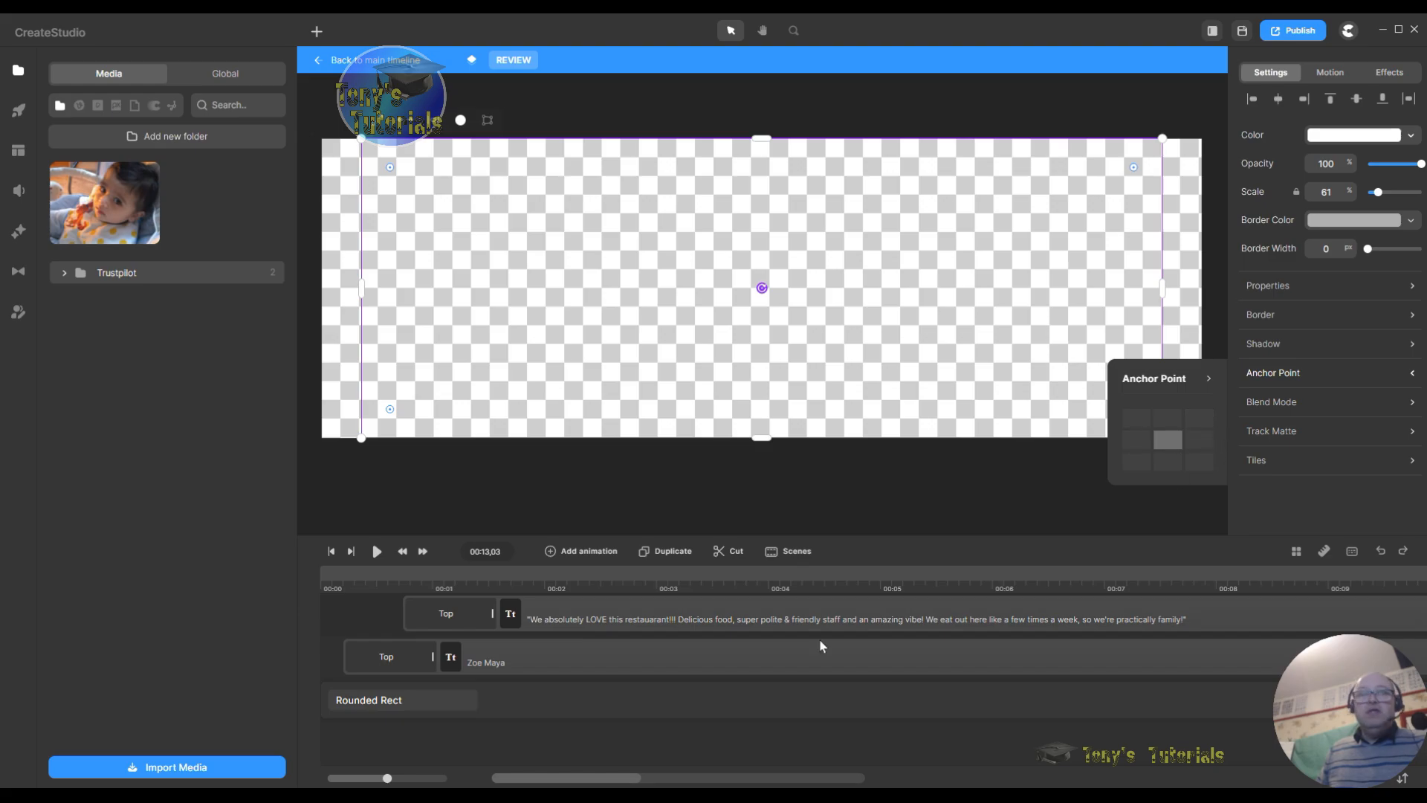
{"action": "scroll", "coordinate": [571, 736], "scroll_direction": "up", "scroll_amount": 3}
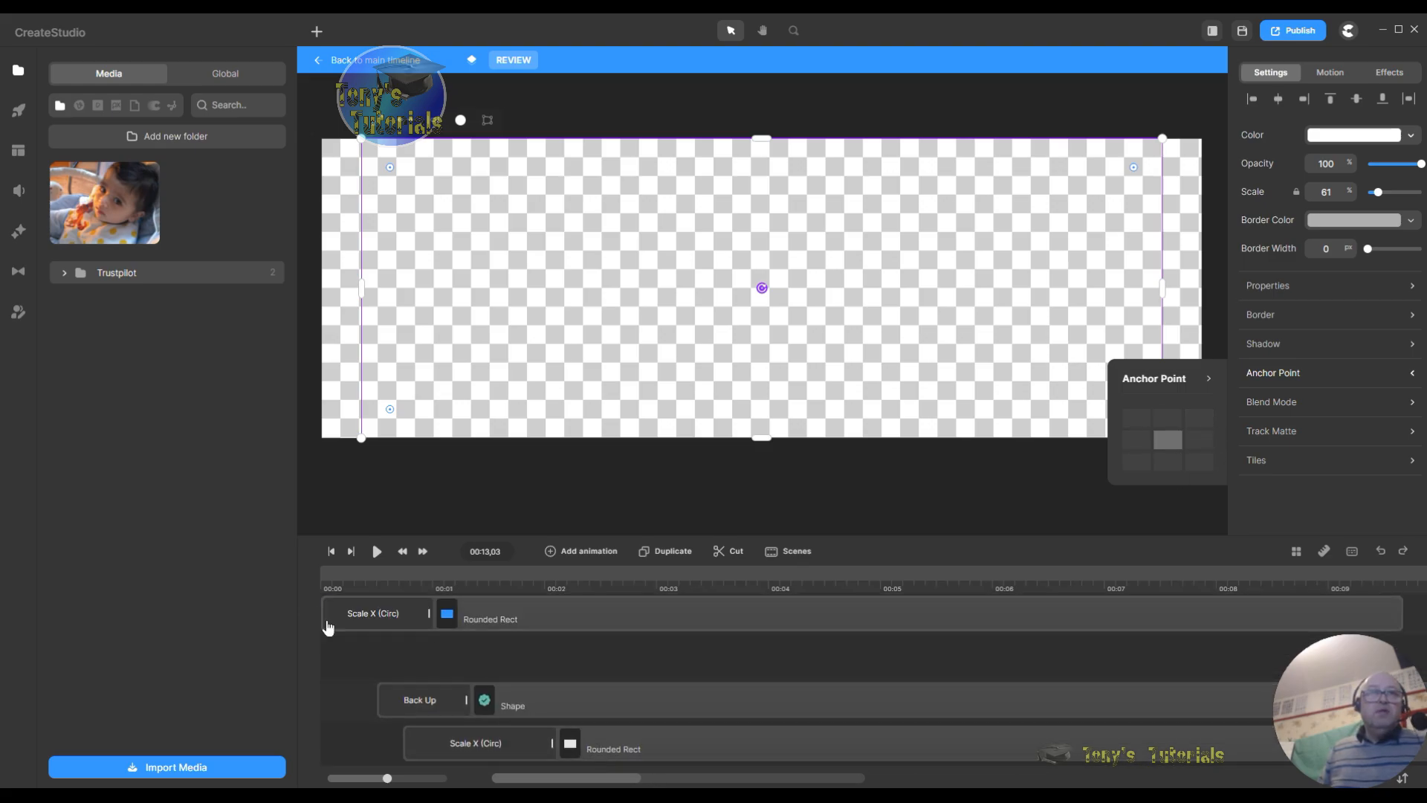
{"action": "left_click", "coordinate": [372, 619]}
{"action": "left_click", "coordinate": [371, 619]}
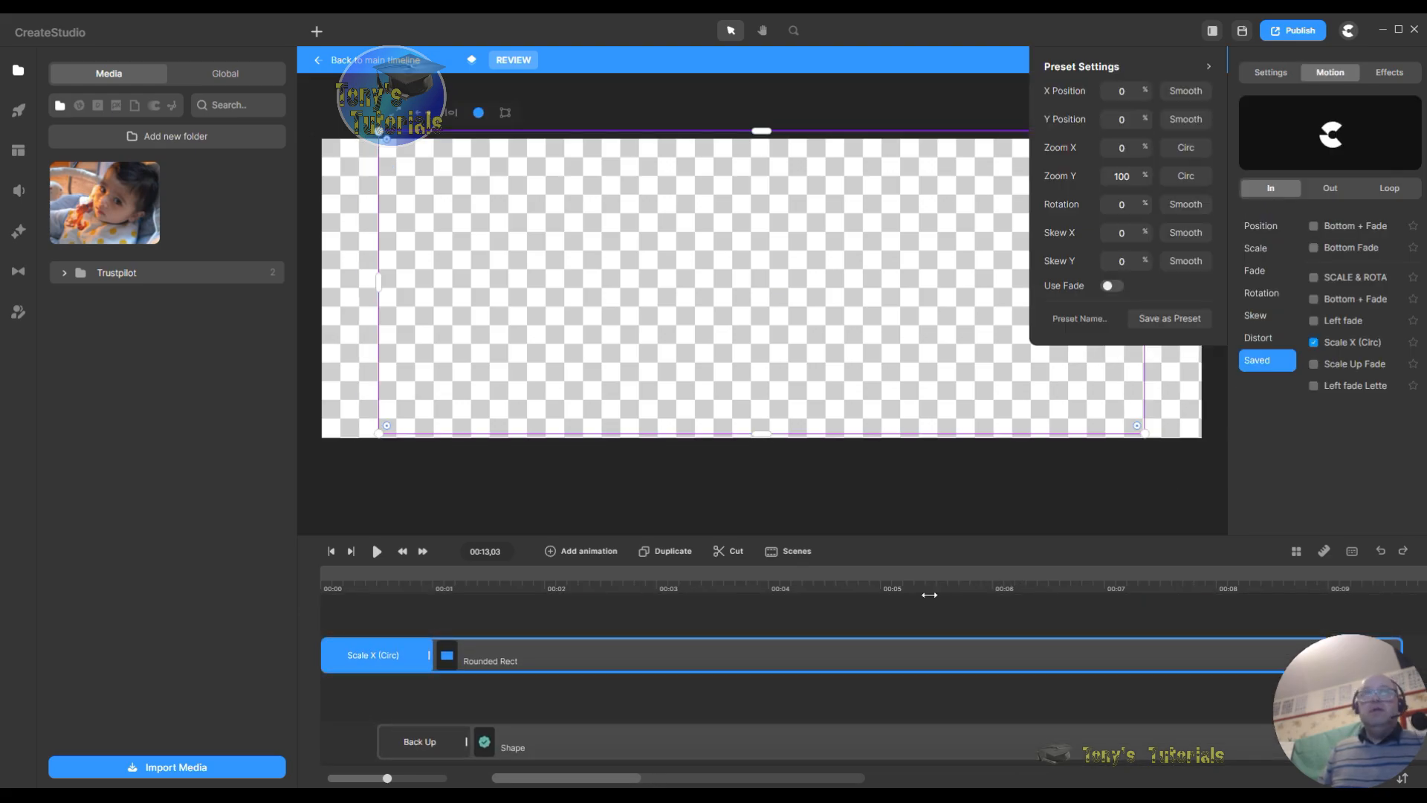
Step: Play the review animation from 00:00 to preview the blue rectangle's entrance, pausing at 00:07,16
{"action": "left_click", "coordinate": [332, 551]}
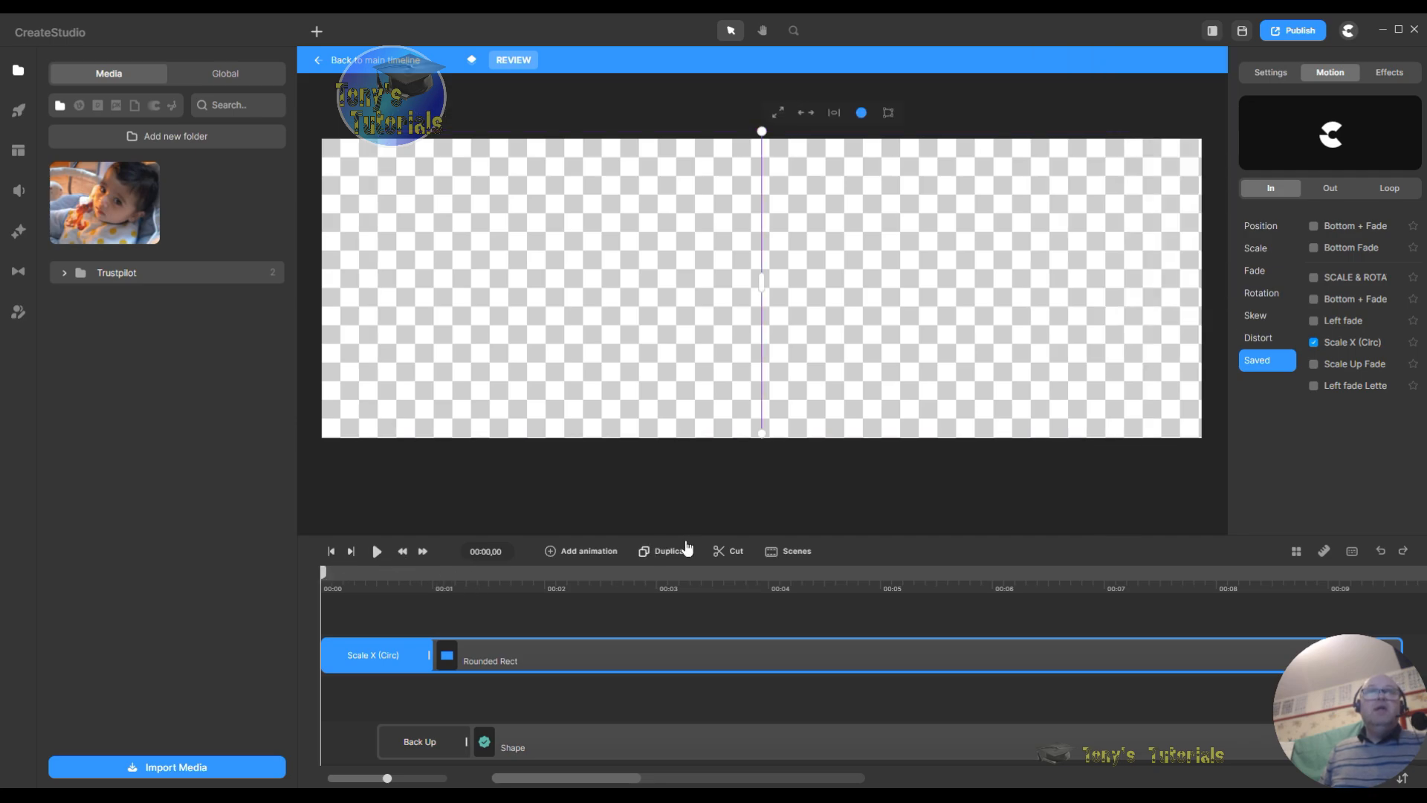
{"action": "left_click", "coordinate": [377, 552]}
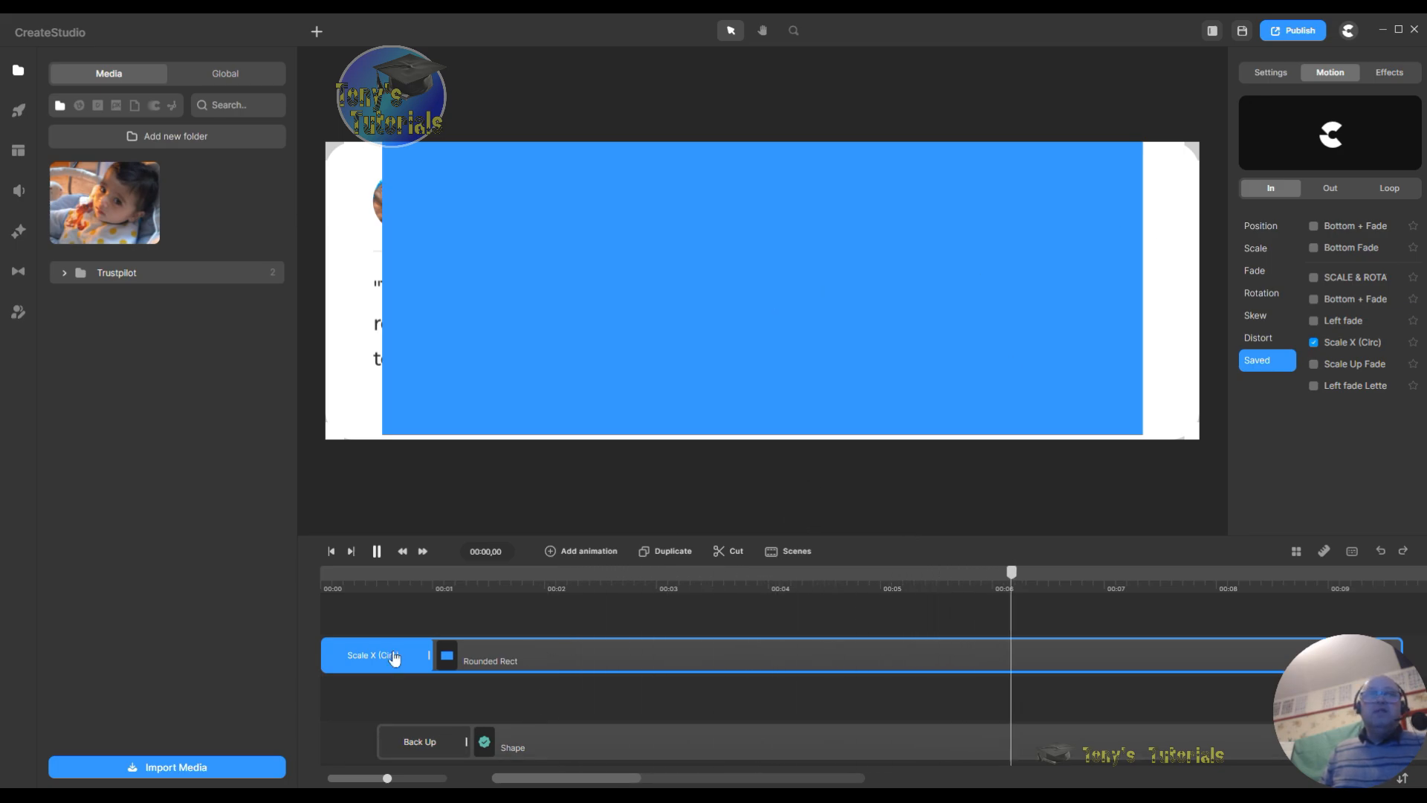
{"action": "left_click", "coordinate": [377, 551]}
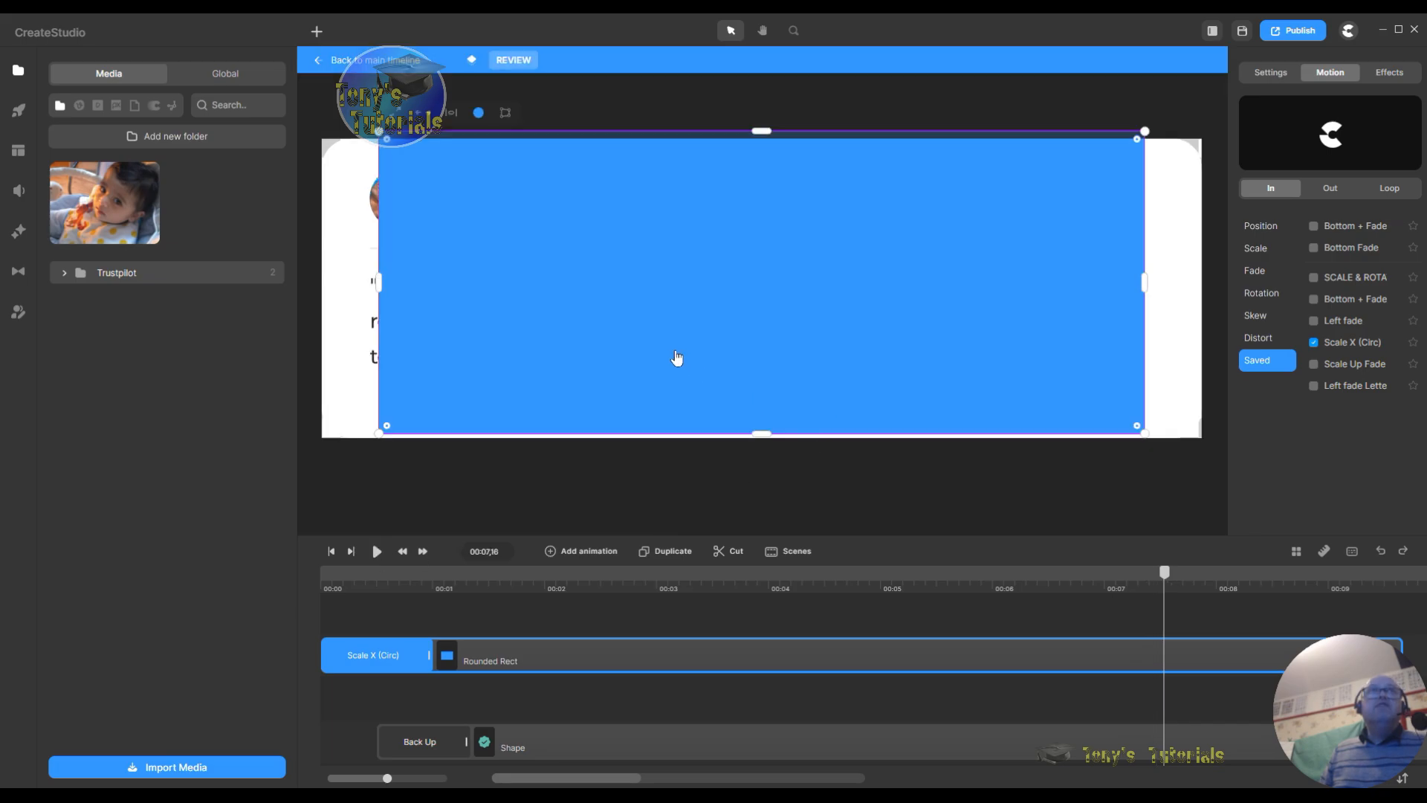
Step: Nudge the blue rectangle down to line up with the card's upper edge and strongly round its corners
{"action": "left_click_drag", "start_coordinate": [723, 369], "coordinate": [727, 364]}
{"action": "left_click_drag", "start_coordinate": [1136, 146], "coordinate": [1098, 182]}
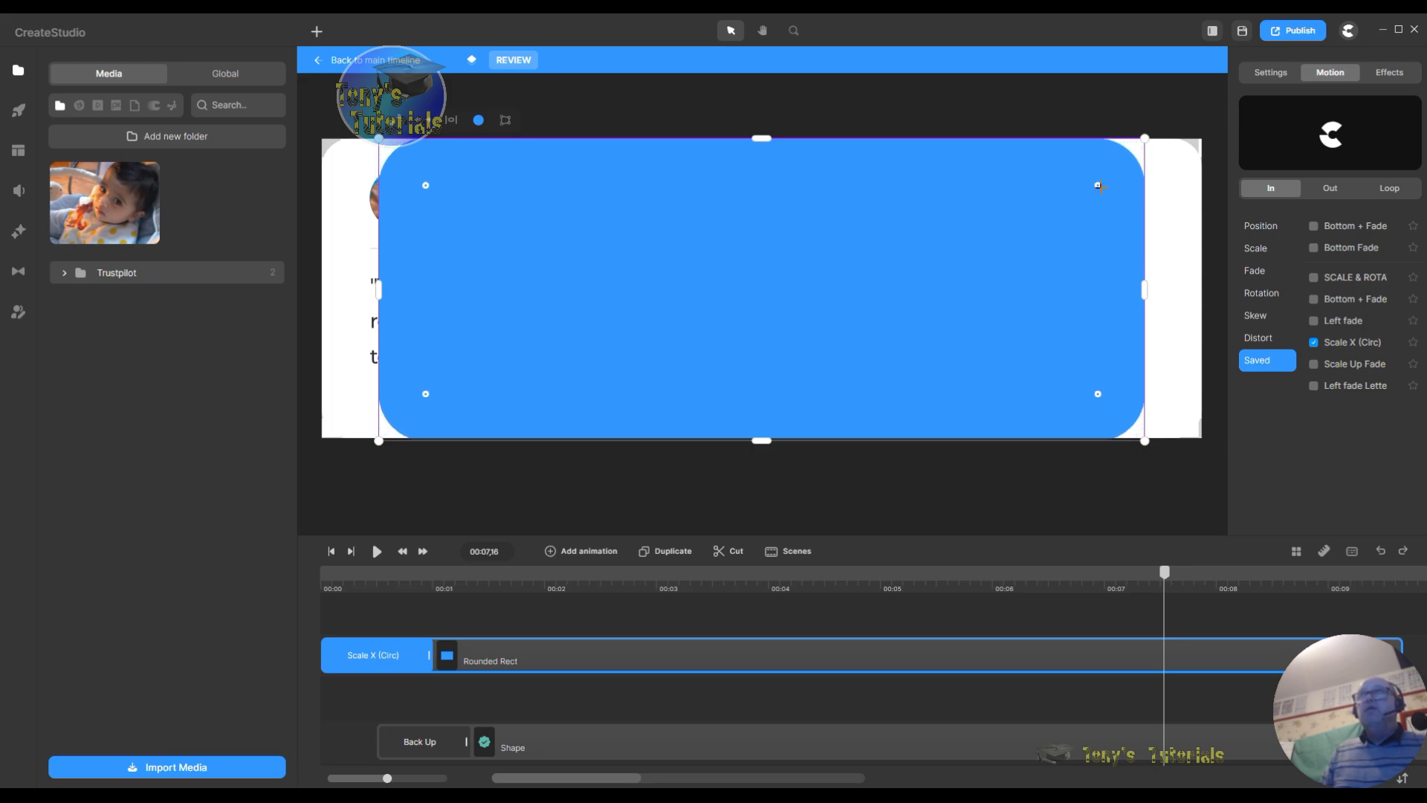
{"action": "left_click_drag", "start_coordinate": [1097, 186], "coordinate": [1074, 201]}
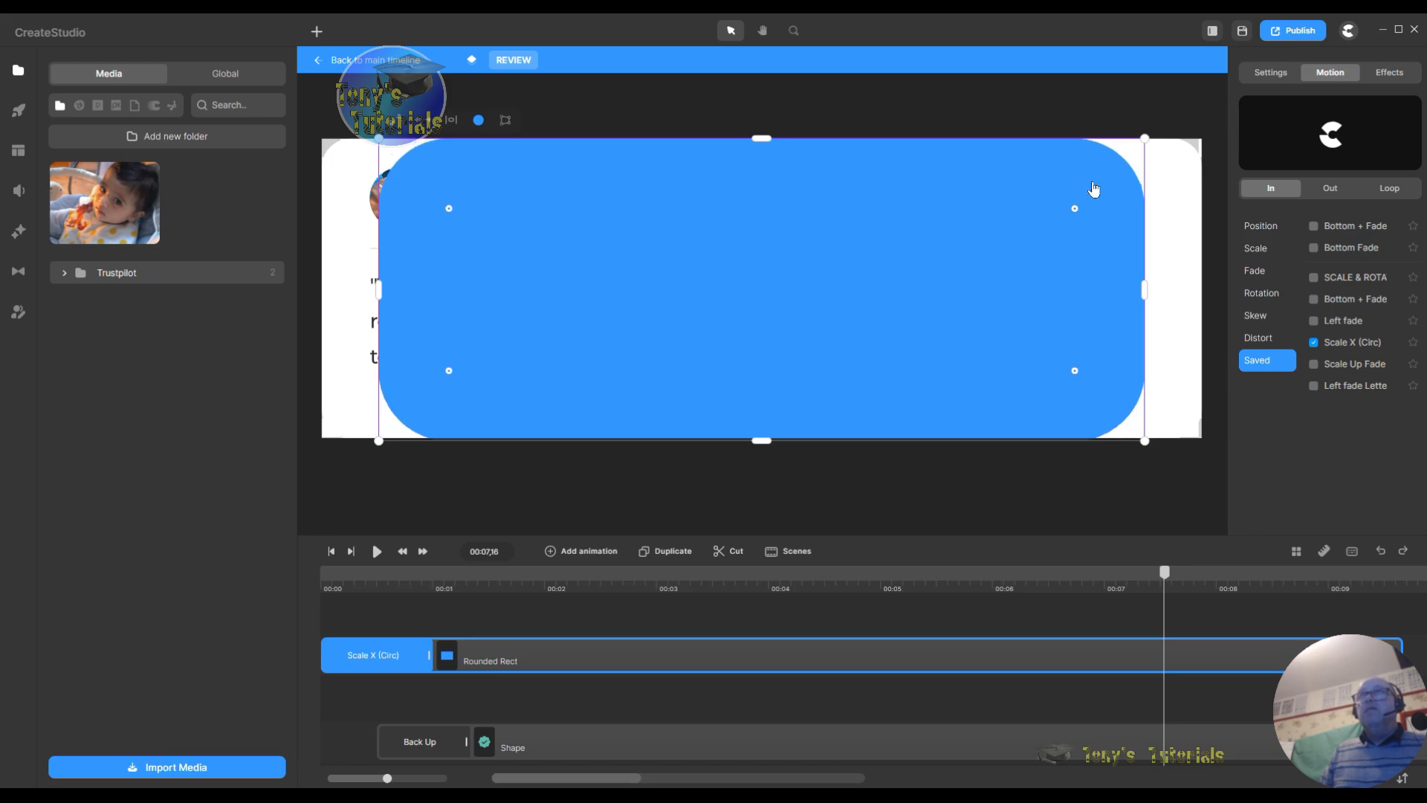
{"action": "mouse_move", "coordinate": [1075, 208]}
{"action": "left_mouse_down"}
{"action": "mouse_move", "coordinate": [1112, 166]}
{"action": "mouse_move", "coordinate": [1069, 196]}
{"action": "mouse_move", "coordinate": [1093, 191]}
{"action": "mouse_move", "coordinate": [1018, 200]}
{"action": "mouse_move", "coordinate": [1085, 198]}
{"action": "left_mouse_up"}
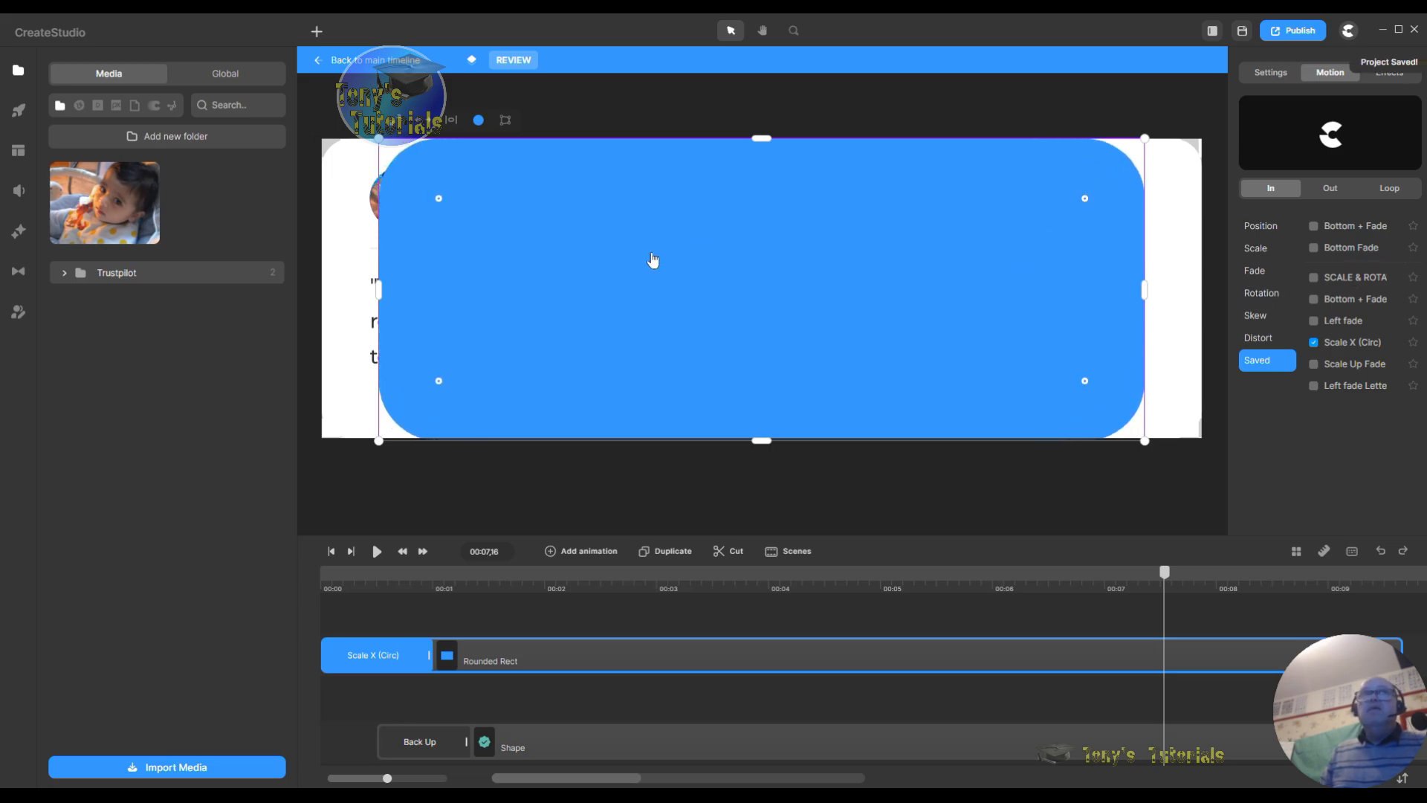
Step: Inspect the white background layer's Scale X (Circ) settings and the rectangles' entrance at 00:00,08
{"action": "left_click", "coordinate": [1313, 320]}
{"action": "left_click", "coordinate": [1313, 319]}
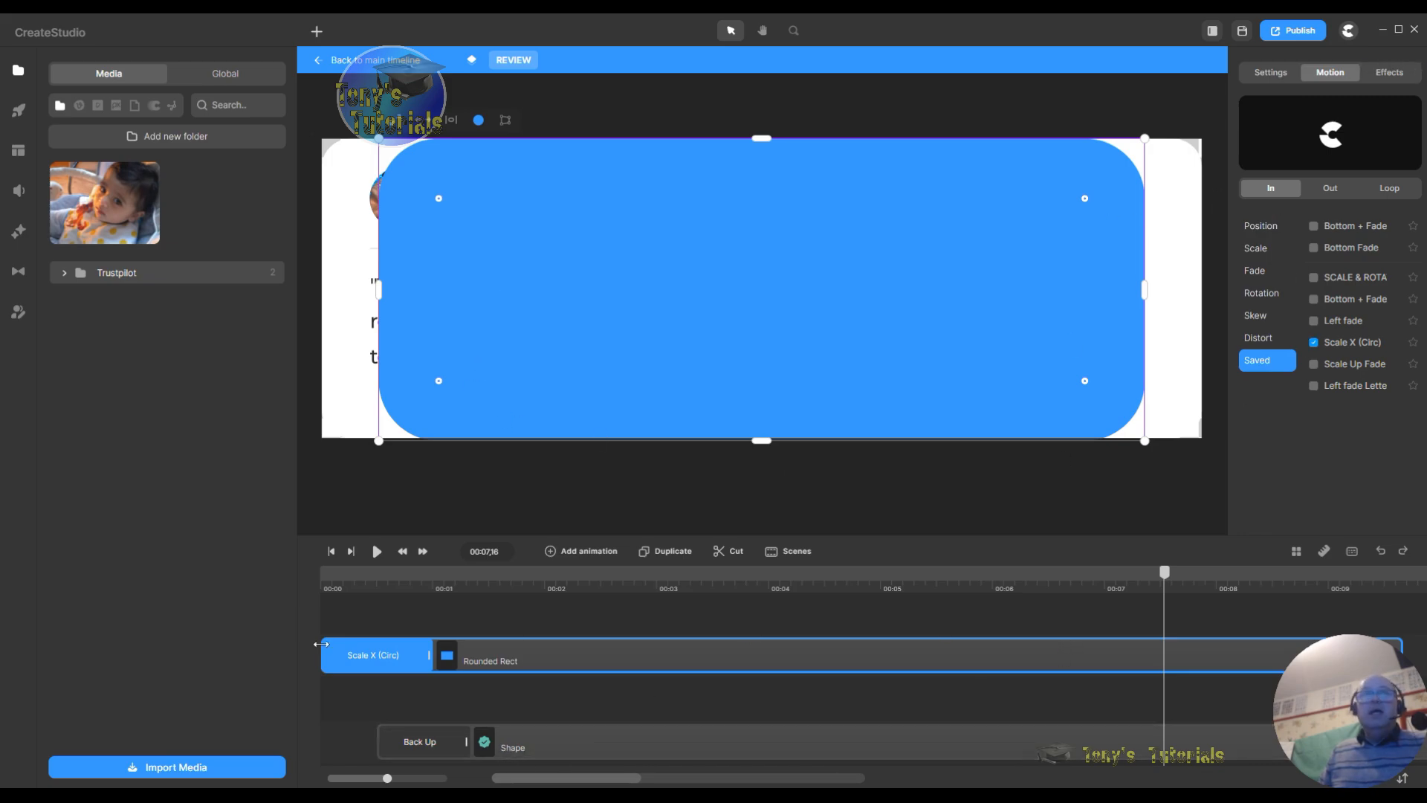
{"action": "scroll", "coordinate": [425, 654], "scroll_direction": "down", "scroll_amount": 2}
{"action": "scroll", "coordinate": [506, 695], "scroll_direction": "down", "scroll_amount": 2}
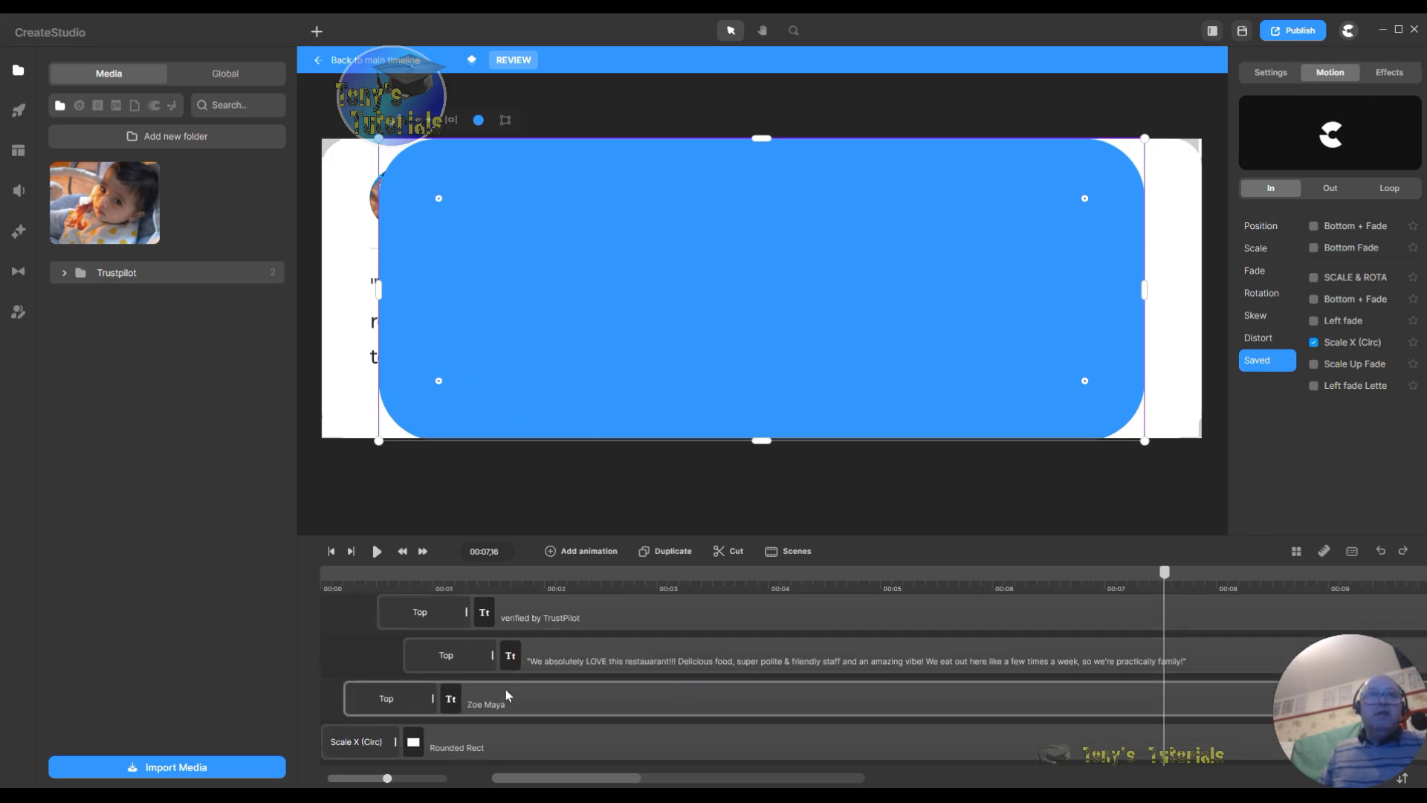
{"action": "left_click", "coordinate": [348, 742]}
{"action": "scroll", "coordinate": [348, 742], "scroll_direction": "down", "scroll_amount": 2}
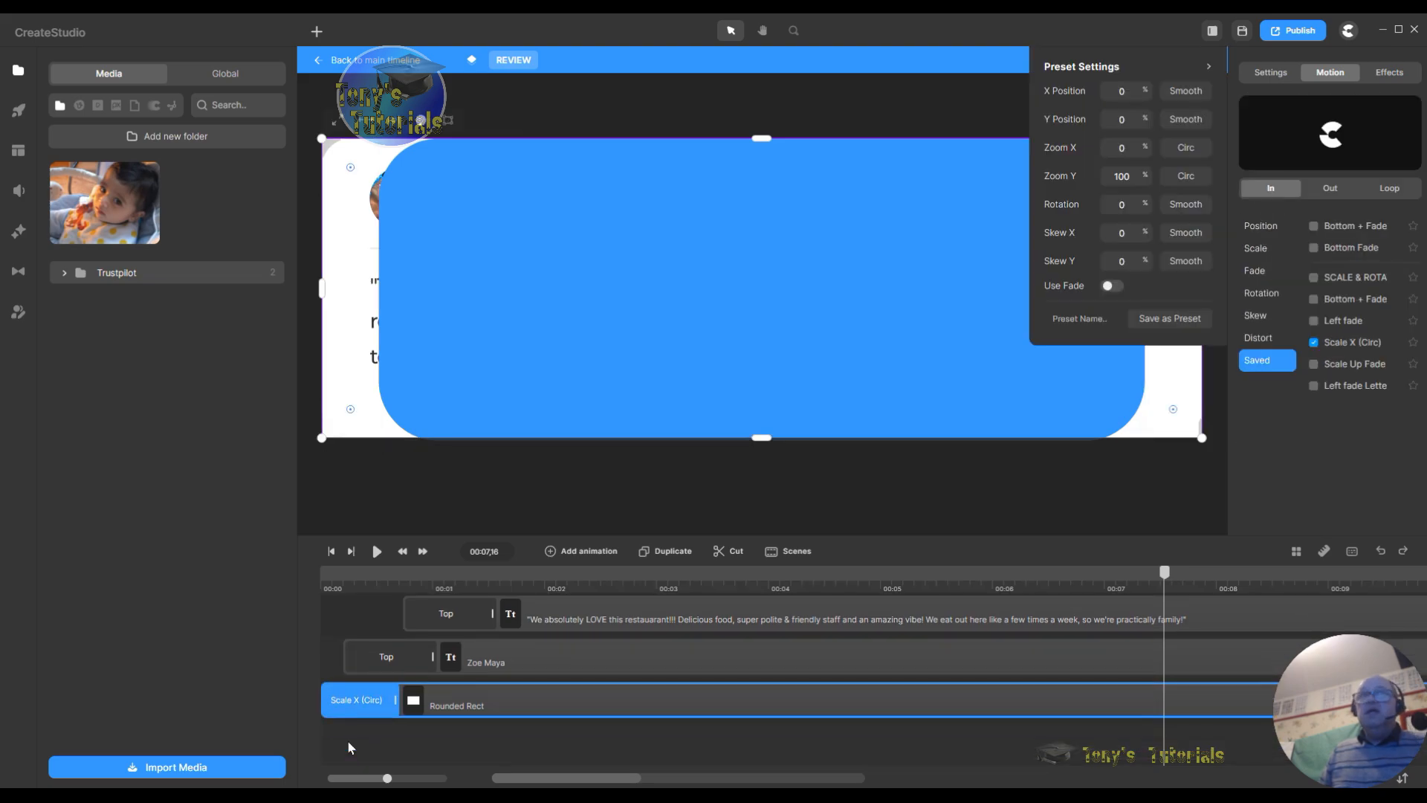
{"action": "left_click", "coordinate": [350, 591]}
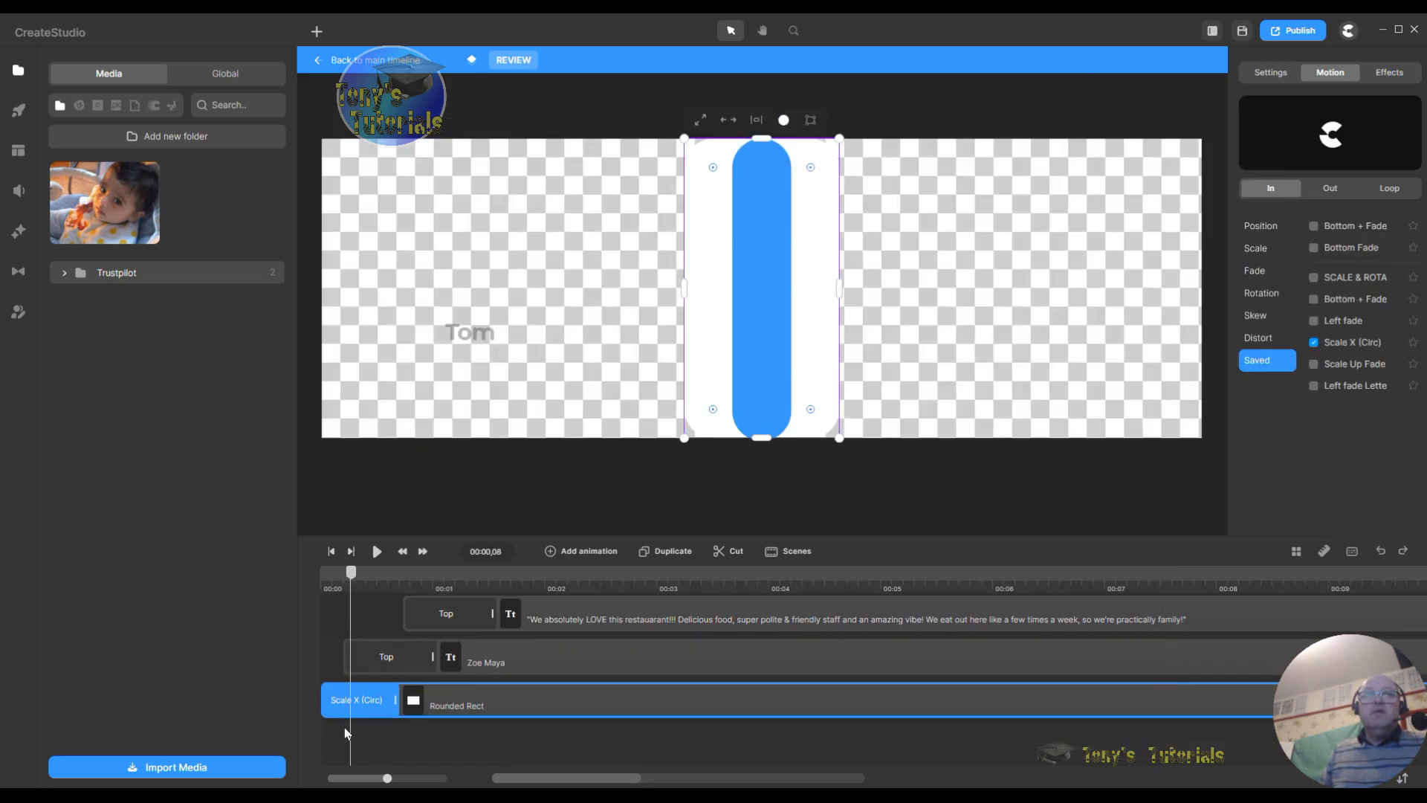
{"action": "left_click", "coordinate": [352, 724]}
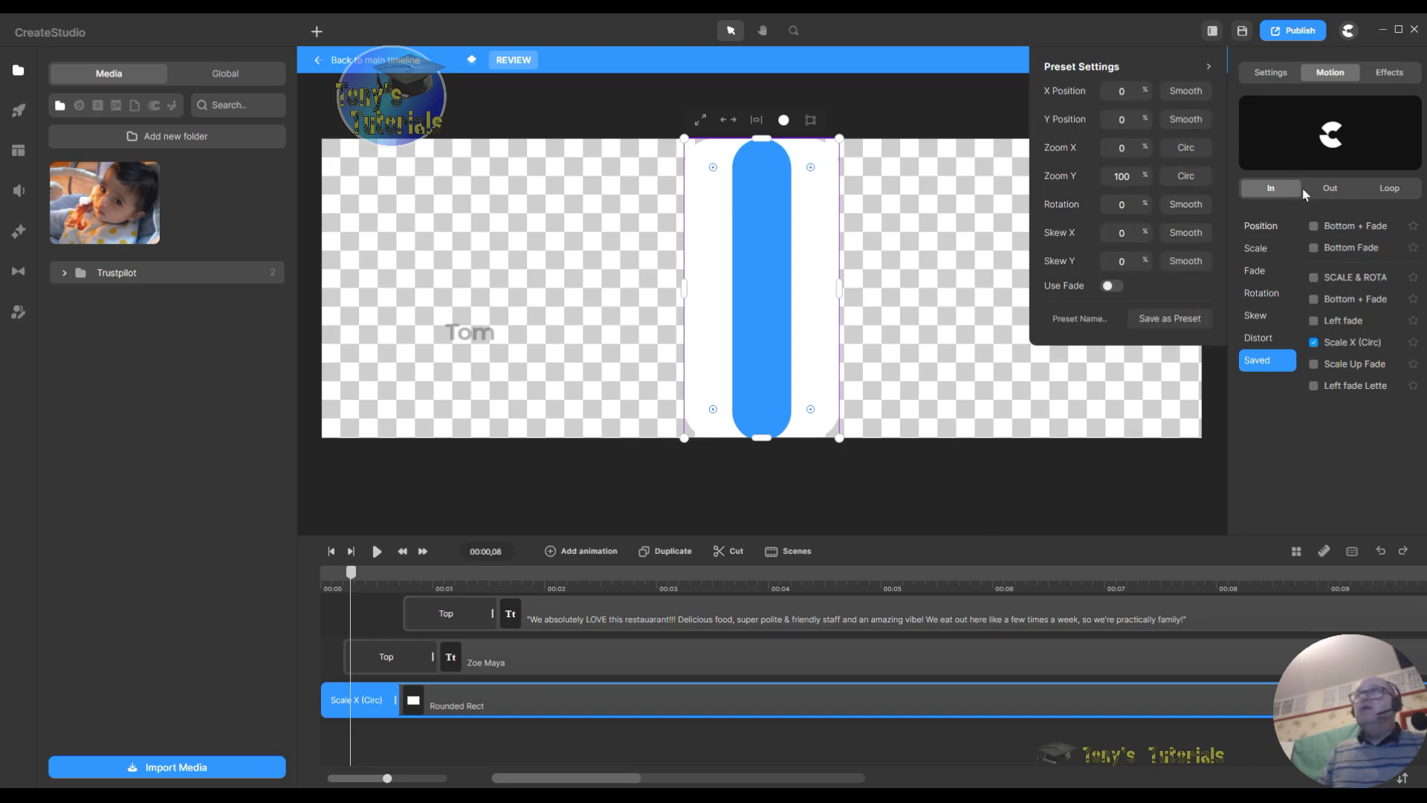
{"action": "double_click", "coordinate": [832, 705]}
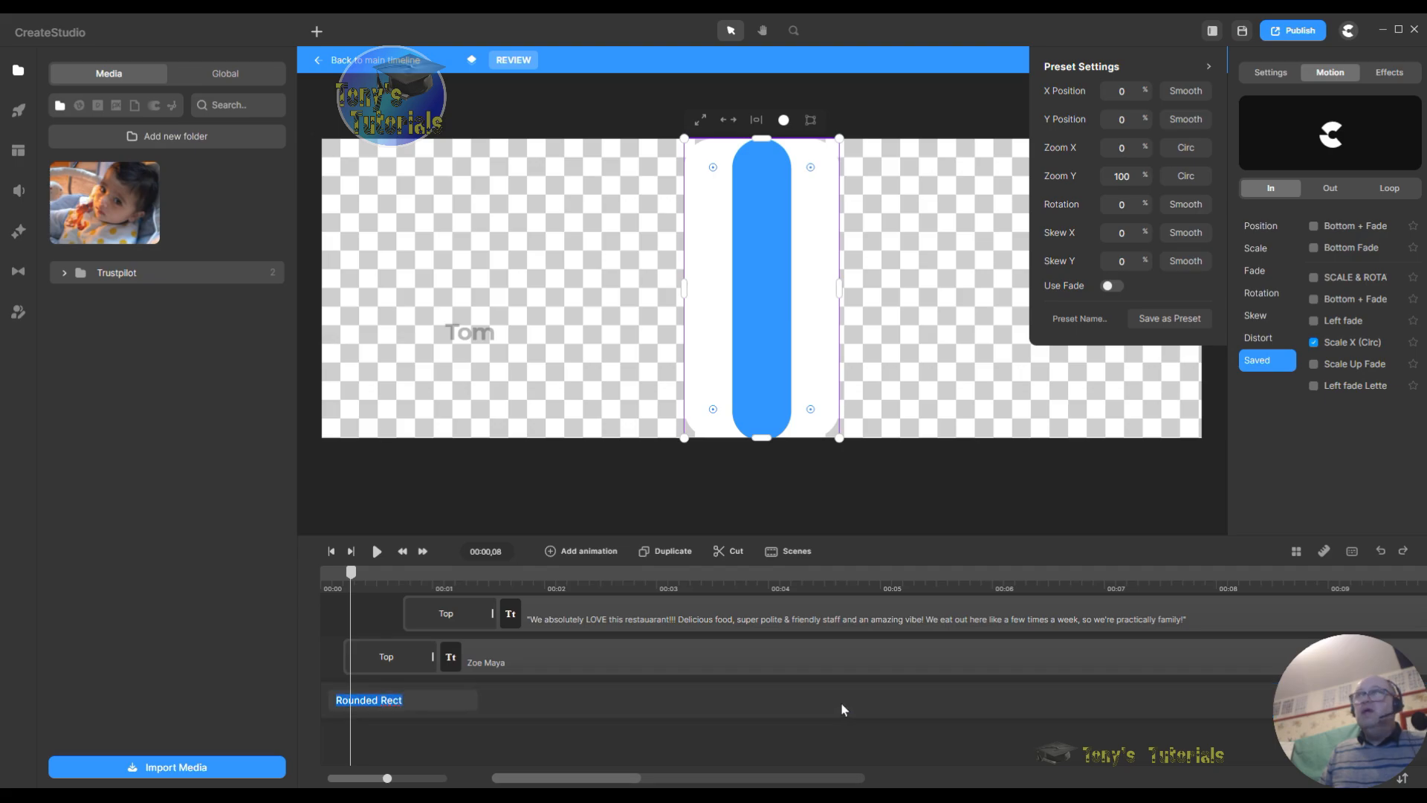
{"action": "left_click", "coordinate": [802, 699]}
{"action": "key", "text": "ctrl+a"}
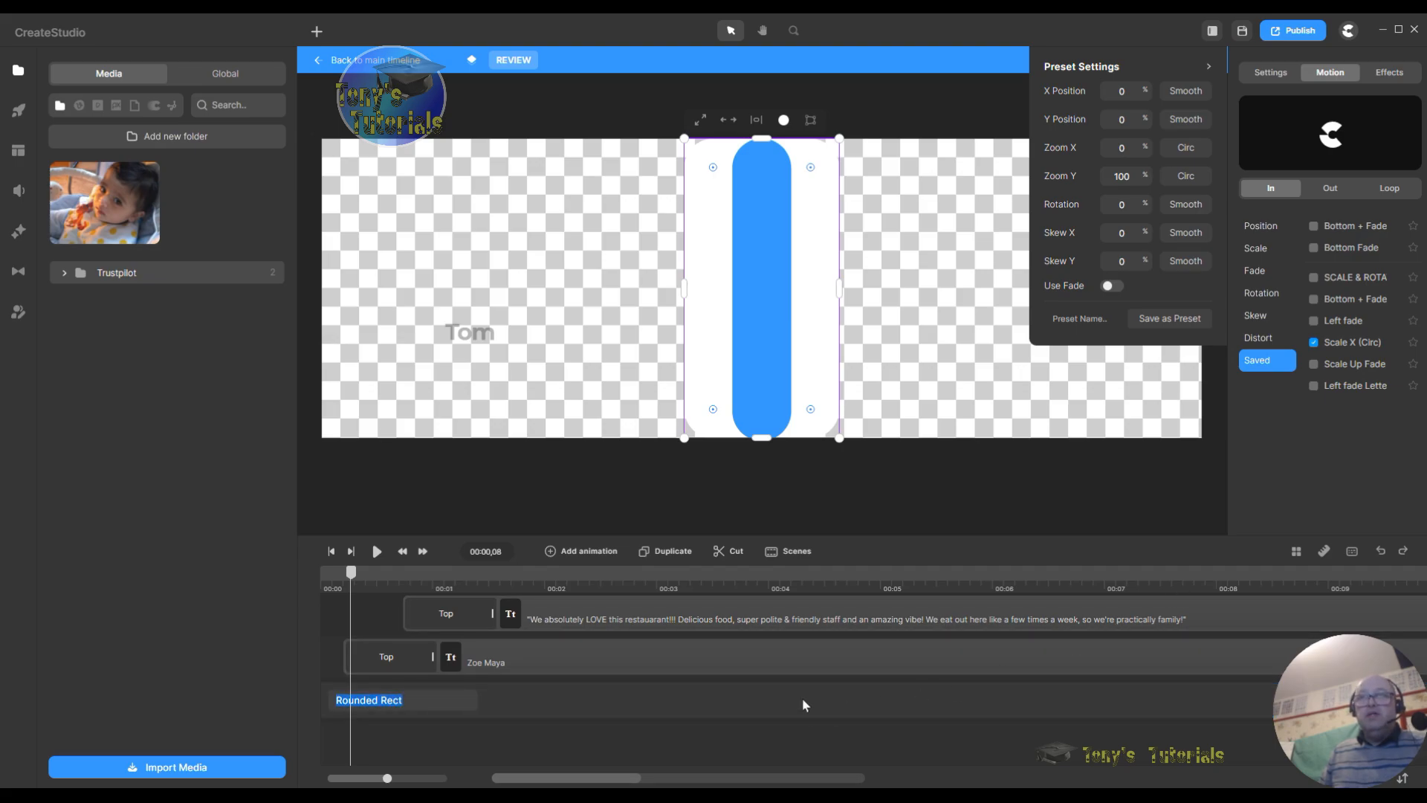
Step: Examine the white background rectangle's properties, border, shadow, anchor point, blend mode, track matte and tiles settings at 00:02,27
{"action": "left_click_drag", "start_coordinate": [349, 582], "coordinate": [645, 591]}
{"action": "left_click", "coordinate": [642, 615]}
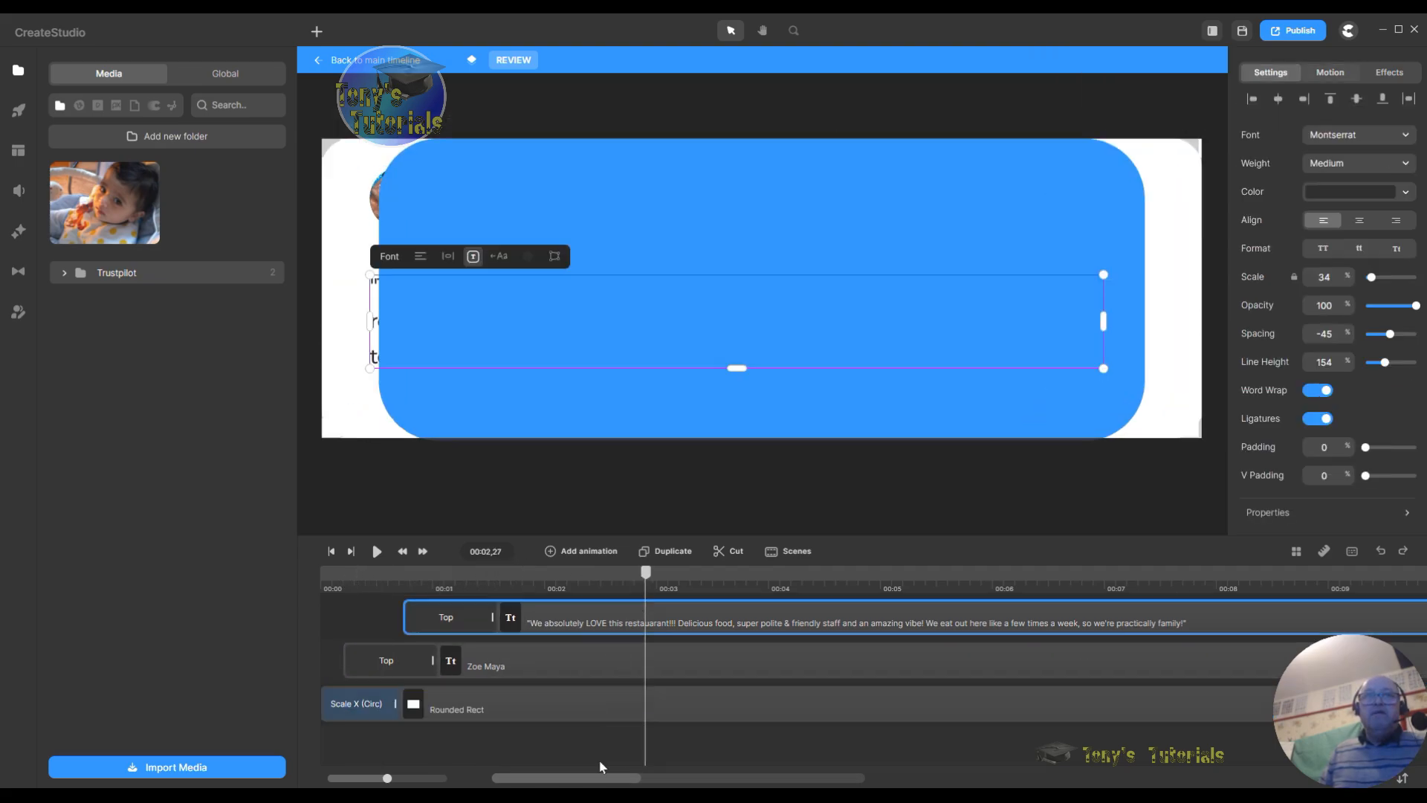
{"action": "scroll", "coordinate": [626, 764], "scroll_direction": "up", "scroll_amount": 1}
{"action": "left_click", "coordinate": [633, 743]}
{"action": "scroll", "coordinate": [633, 743], "scroll_direction": "down", "scroll_amount": 1}
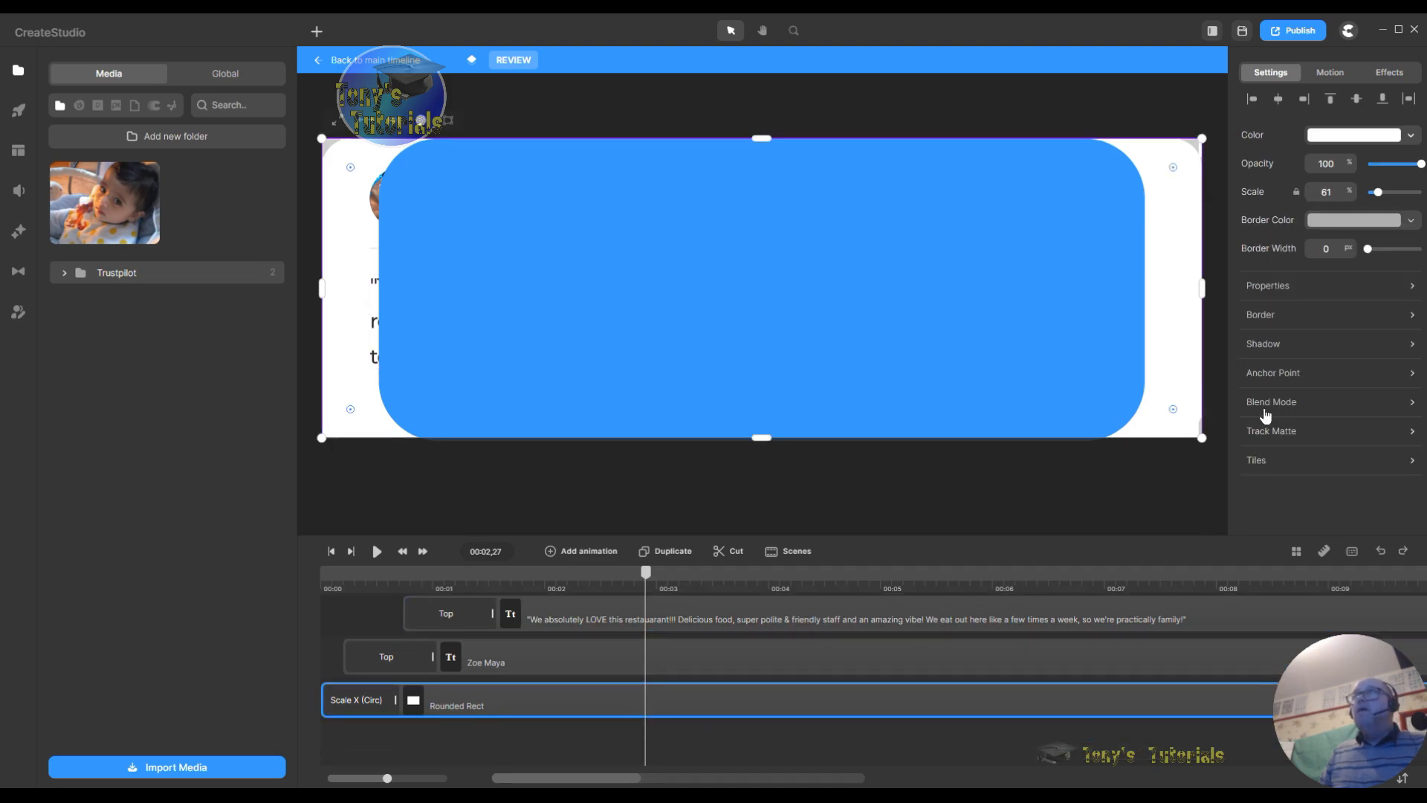
{"action": "left_click", "coordinate": [1271, 287]}
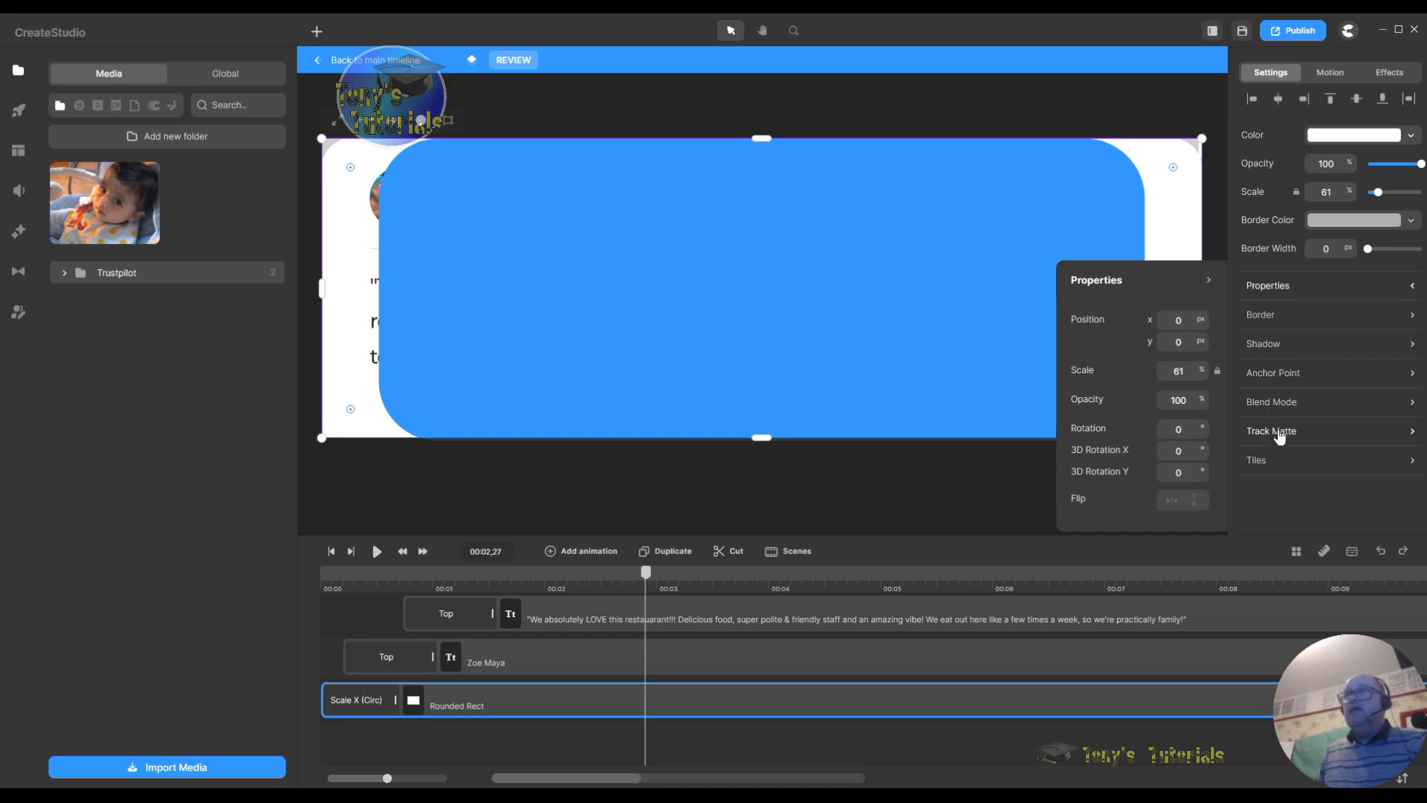
{"action": "left_click", "coordinate": [1256, 319]}
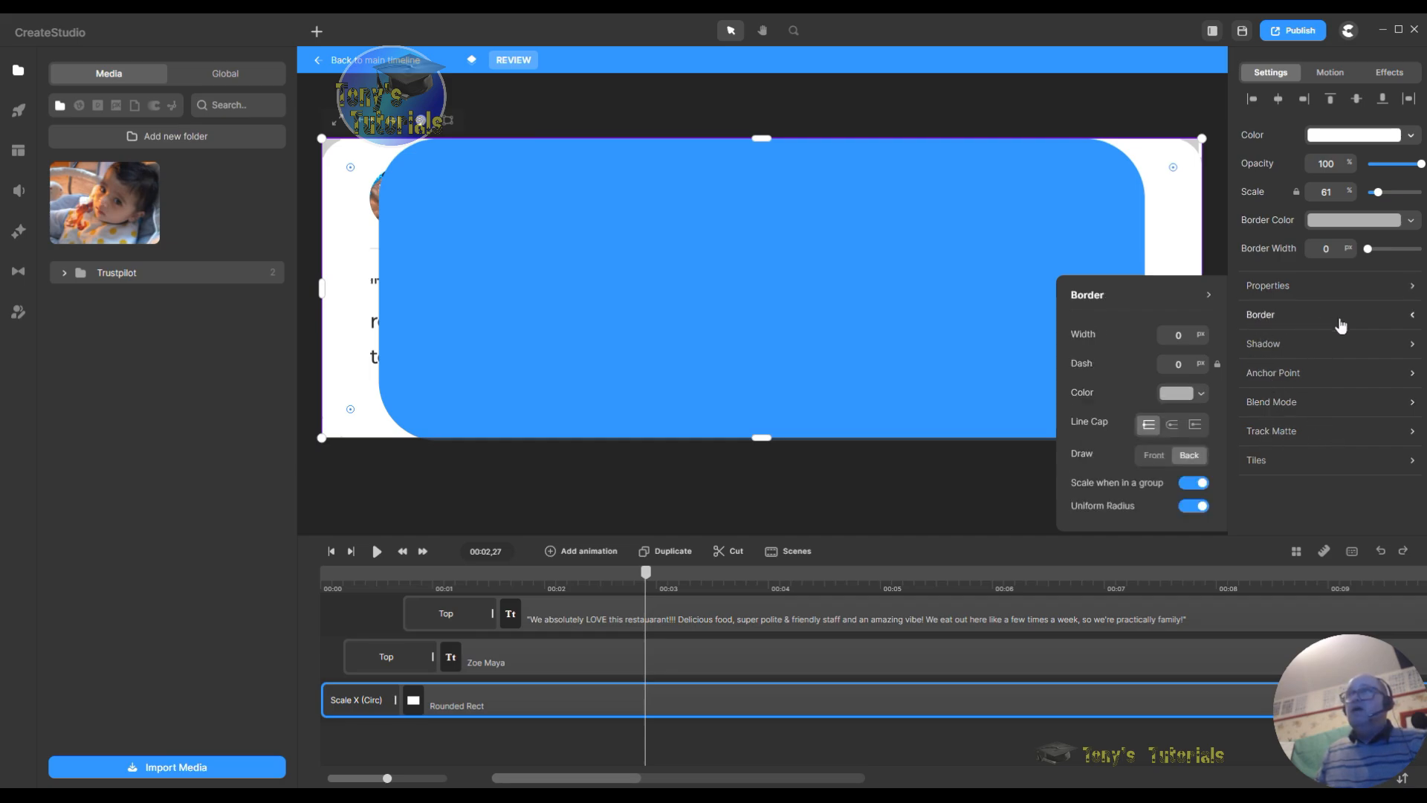
{"action": "left_click", "coordinate": [1278, 348]}
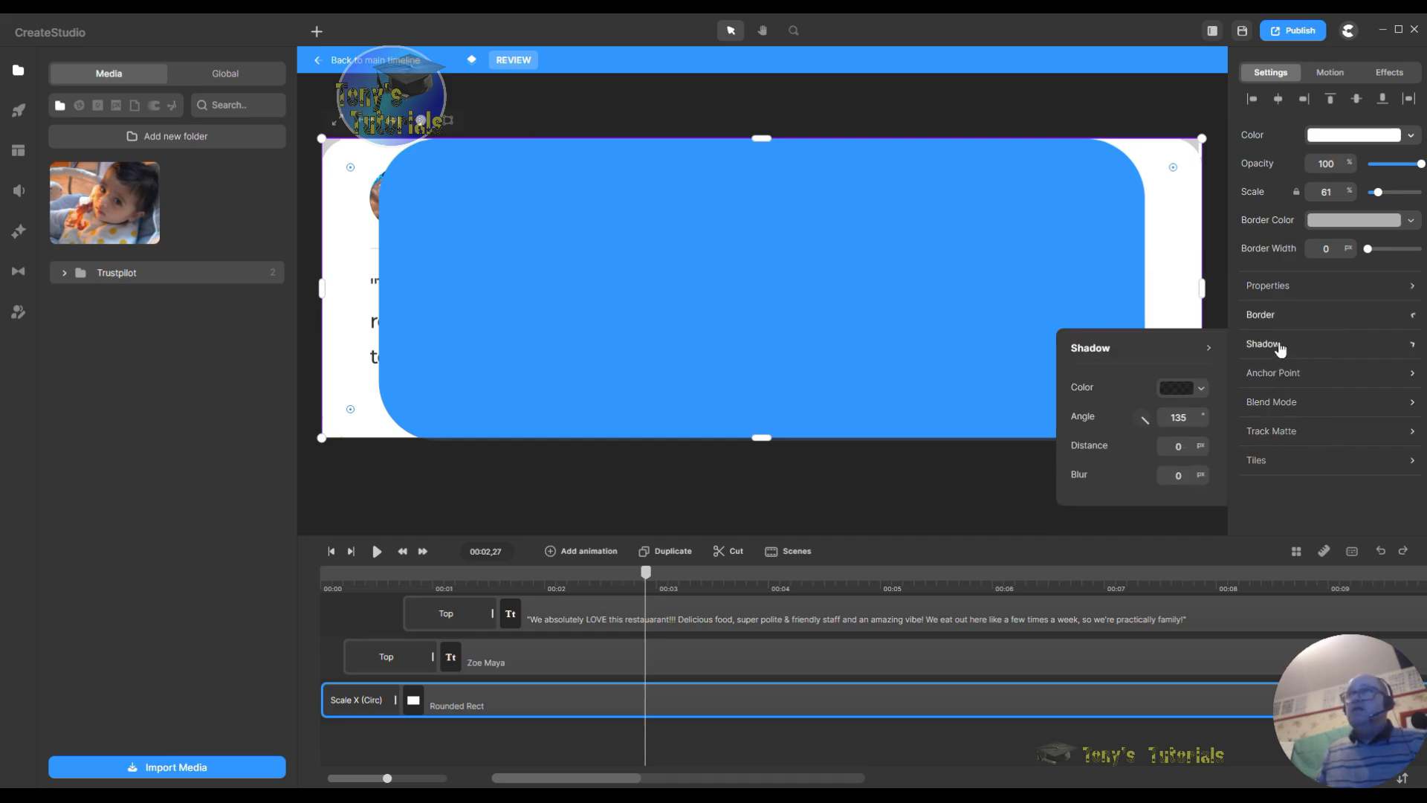
{"action": "left_click", "coordinate": [1287, 381]}
{"action": "left_click", "coordinate": [1267, 409]}
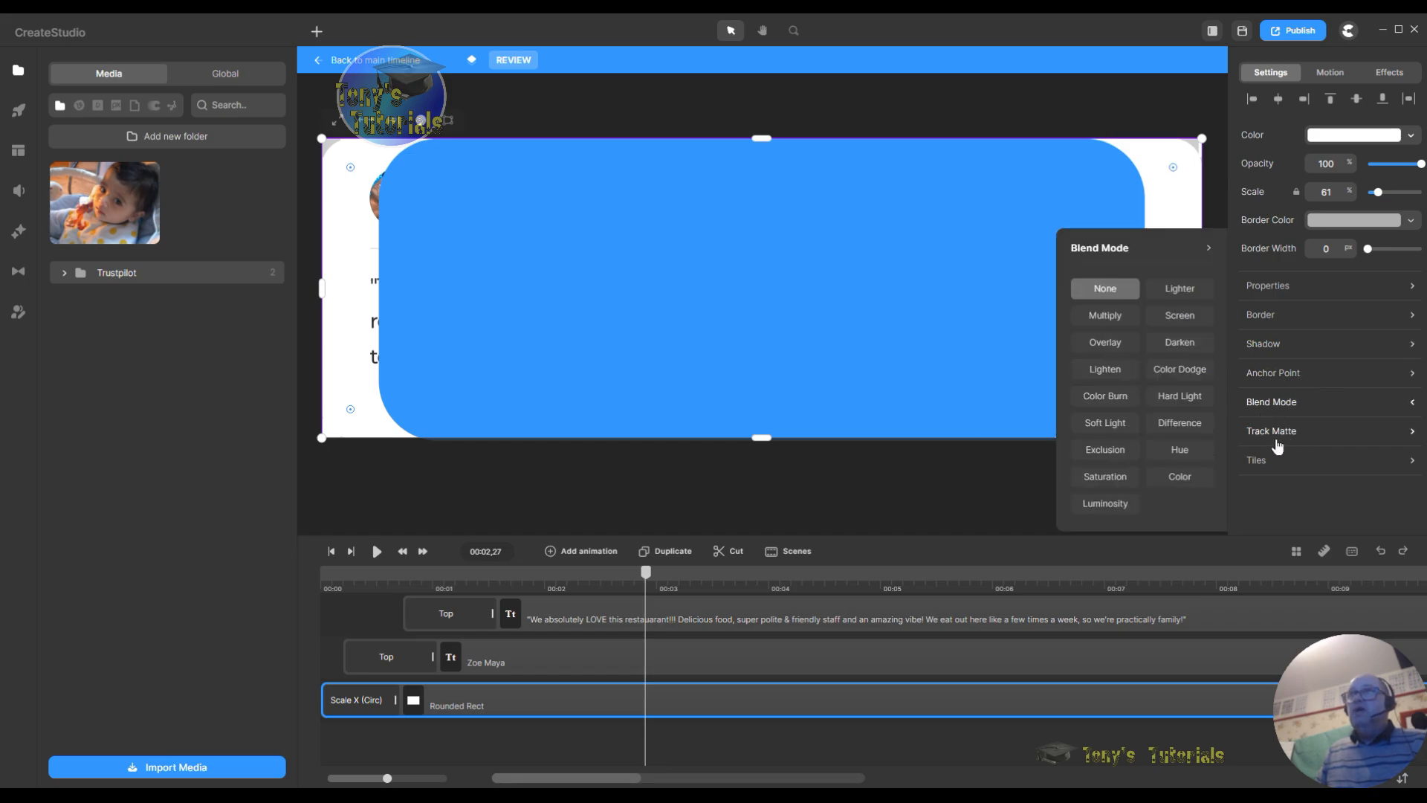
{"action": "left_click", "coordinate": [1281, 439]}
{"action": "left_click", "coordinate": [1280, 464]}
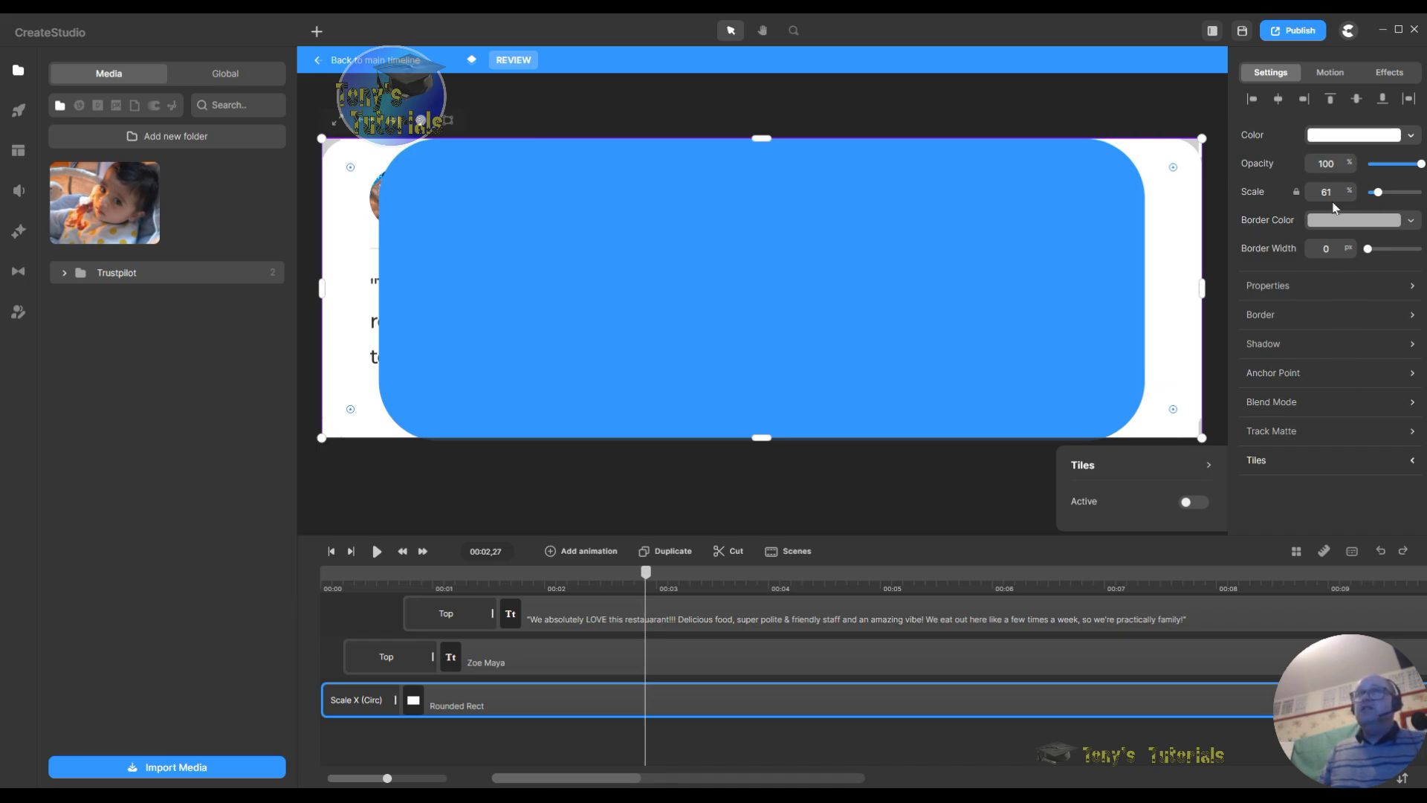
Step: Set the blue rectangle's scale to 61% and unlink its horizontal and vertical scale
{"action": "scroll", "coordinate": [631, 714], "scroll_direction": "up", "scroll_amount": 5}
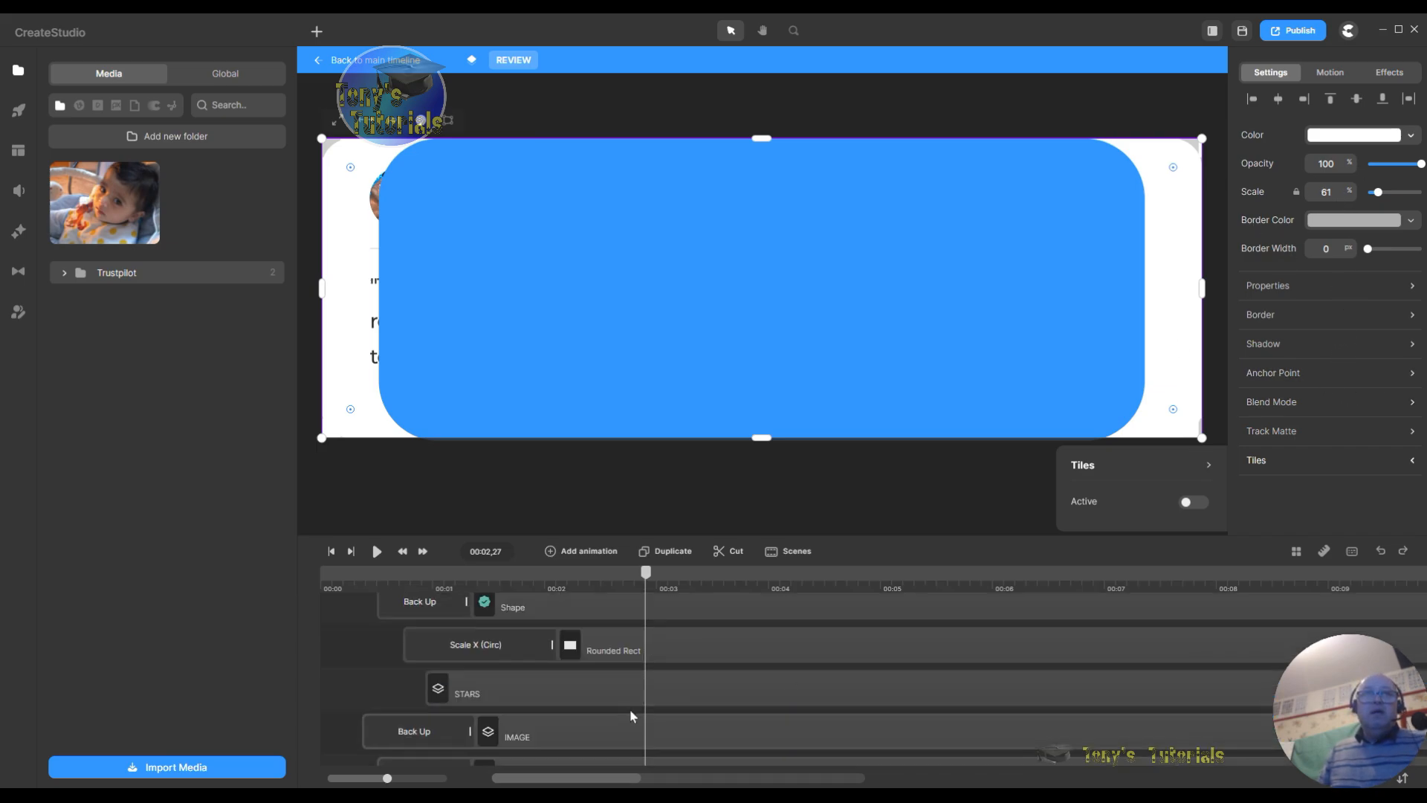
{"action": "left_click", "coordinate": [607, 616]}
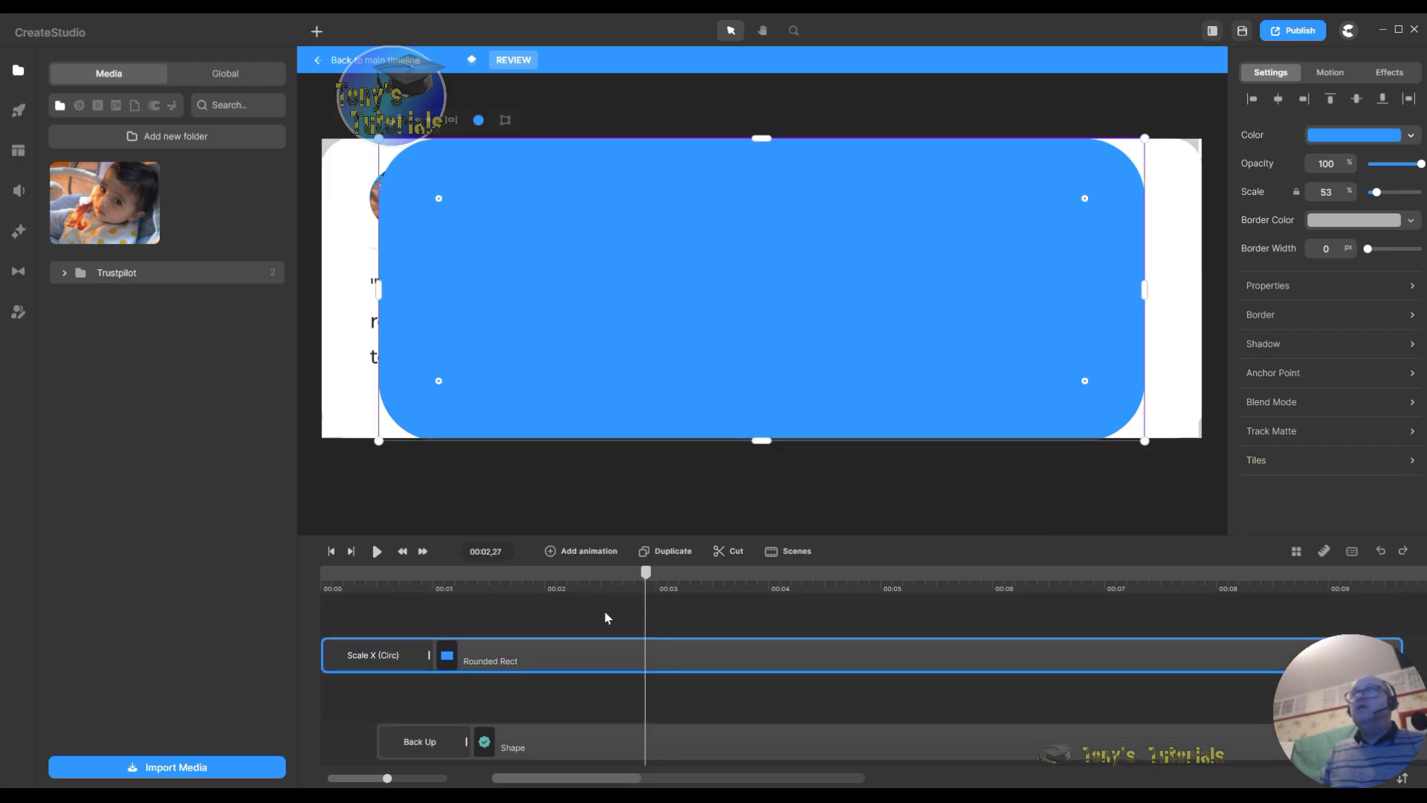
{"action": "double_click", "coordinate": [1332, 193]}
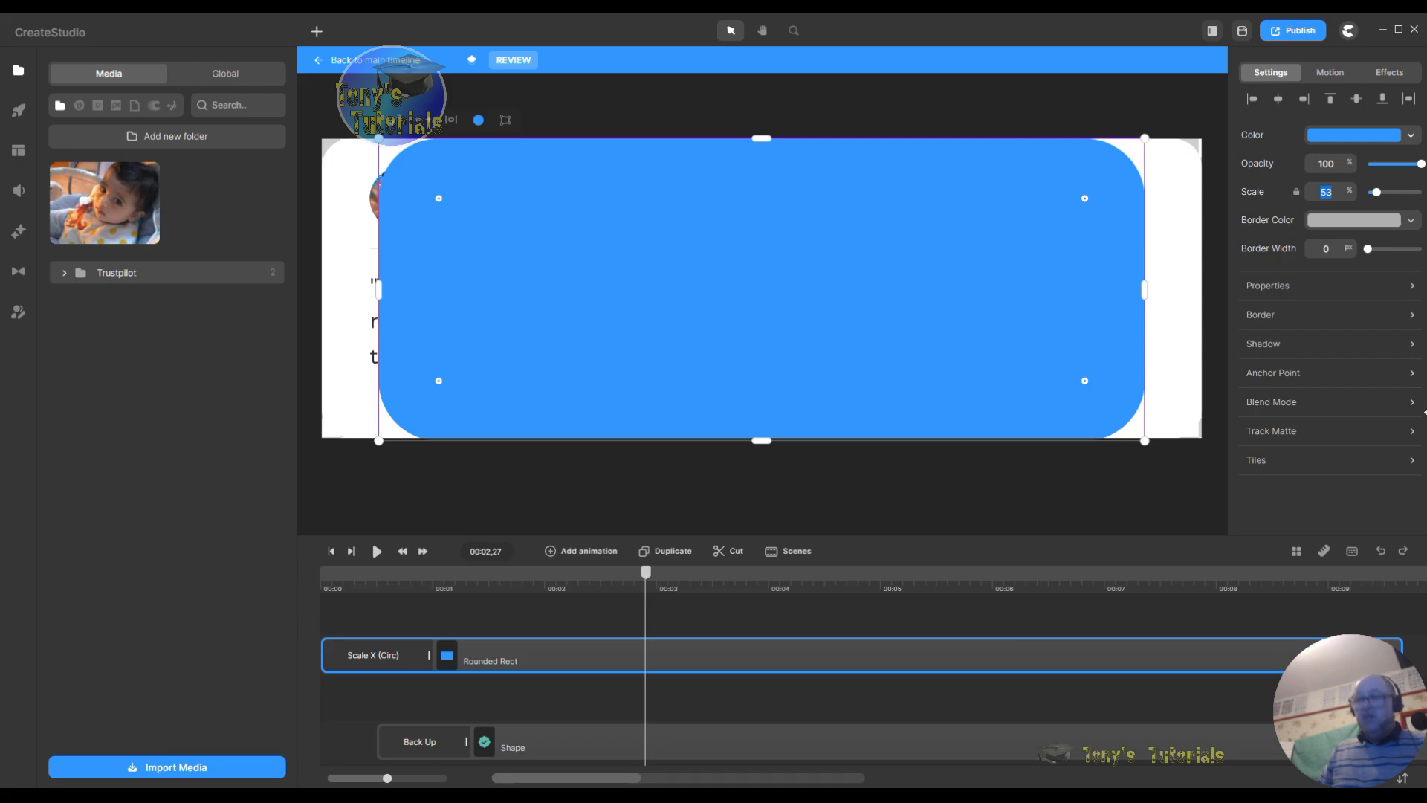
{"action": "type", "text": "6"}
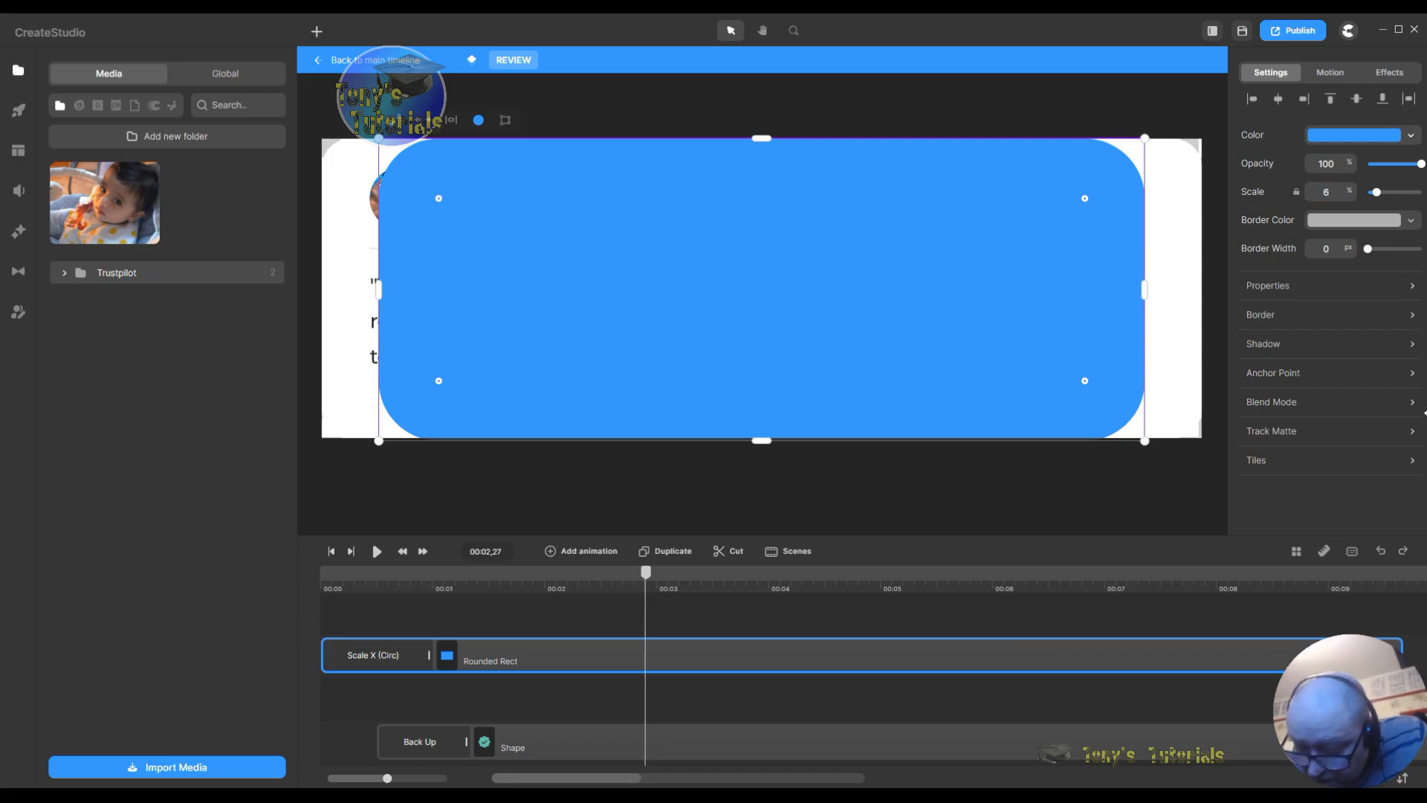
{"action": "type", "text": "1"}
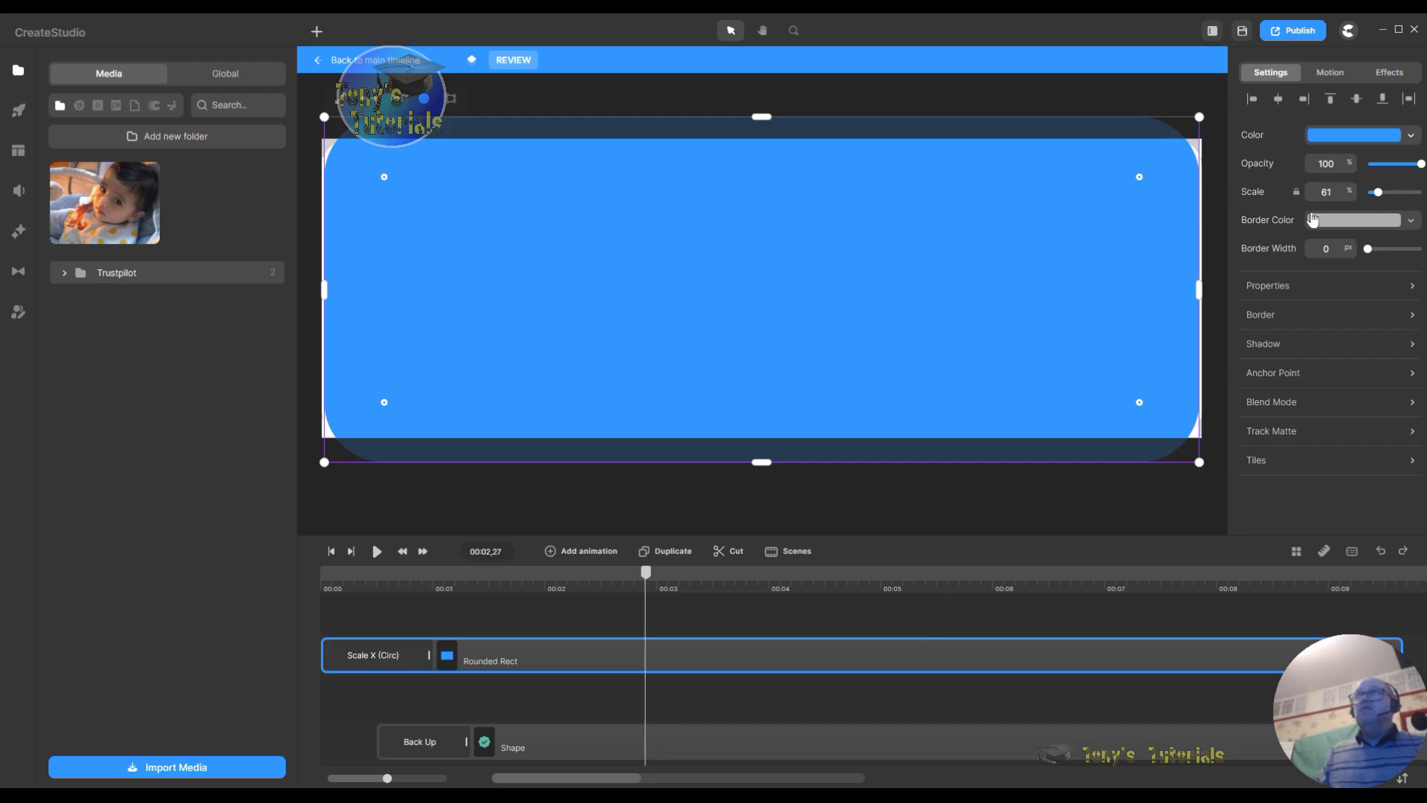
{"action": "left_click", "coordinate": [1297, 193]}
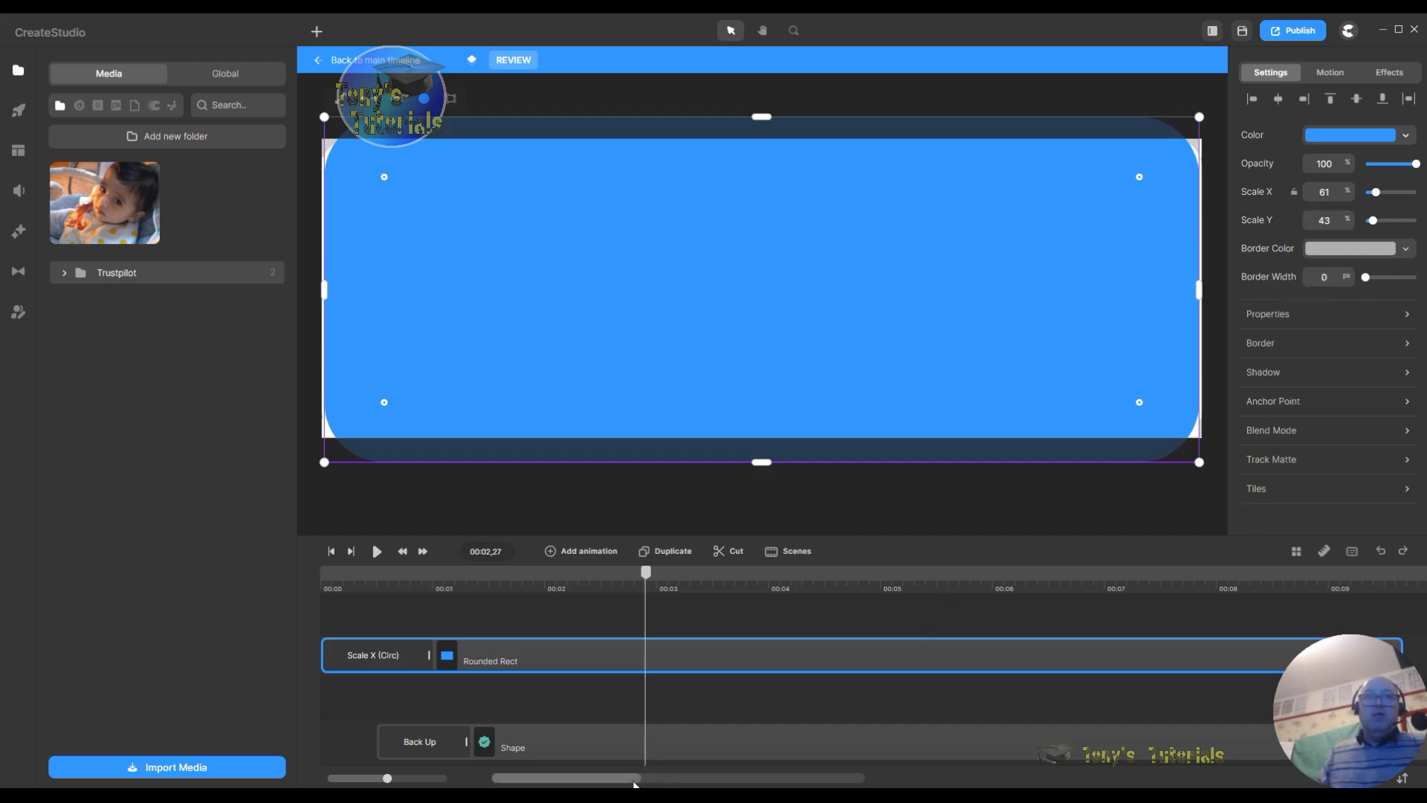
Step: Unlink the white background rectangle's scale to check its separate X and Y values
{"action": "scroll", "coordinate": [494, 729], "scroll_direction": "up", "scroll_amount": 2}
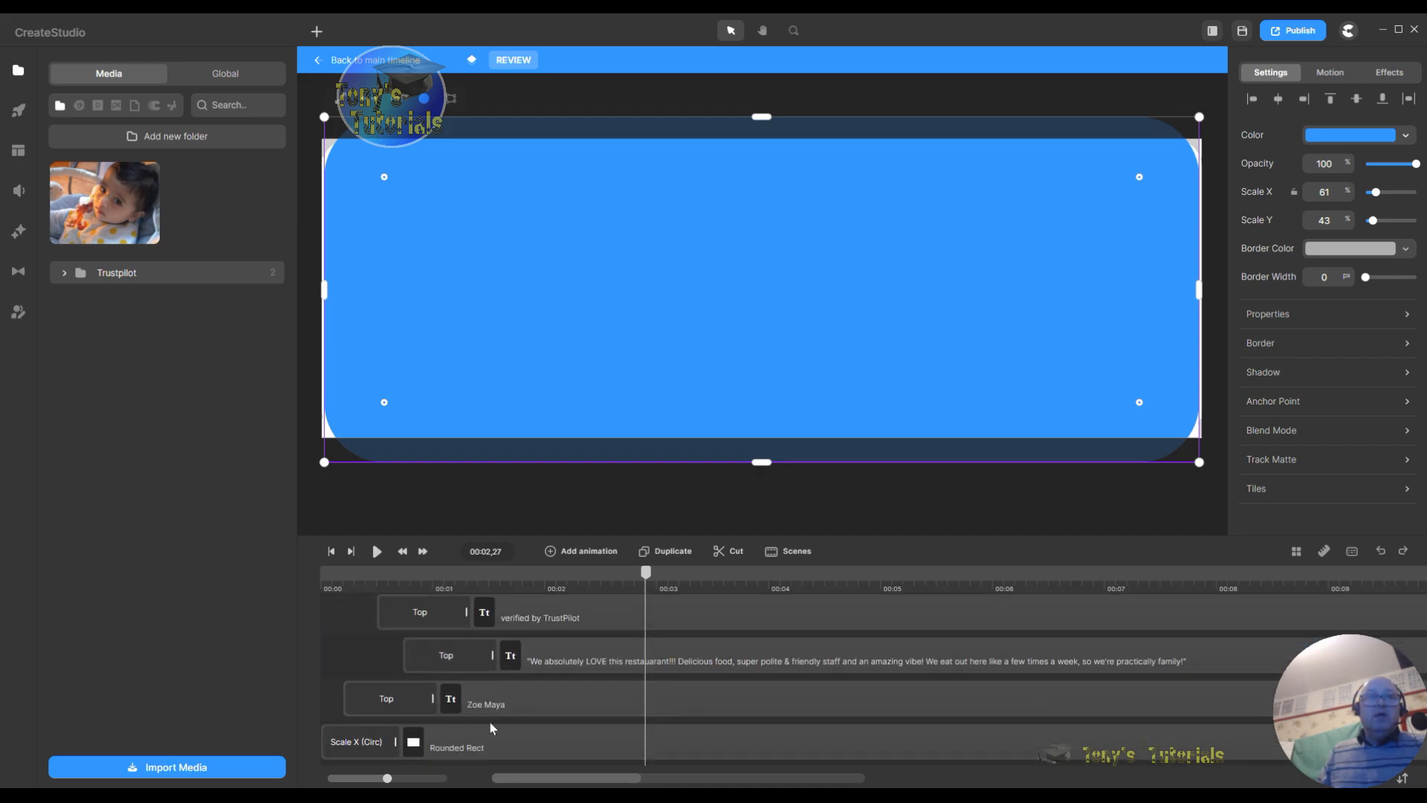
{"action": "left_click", "coordinate": [358, 742]}
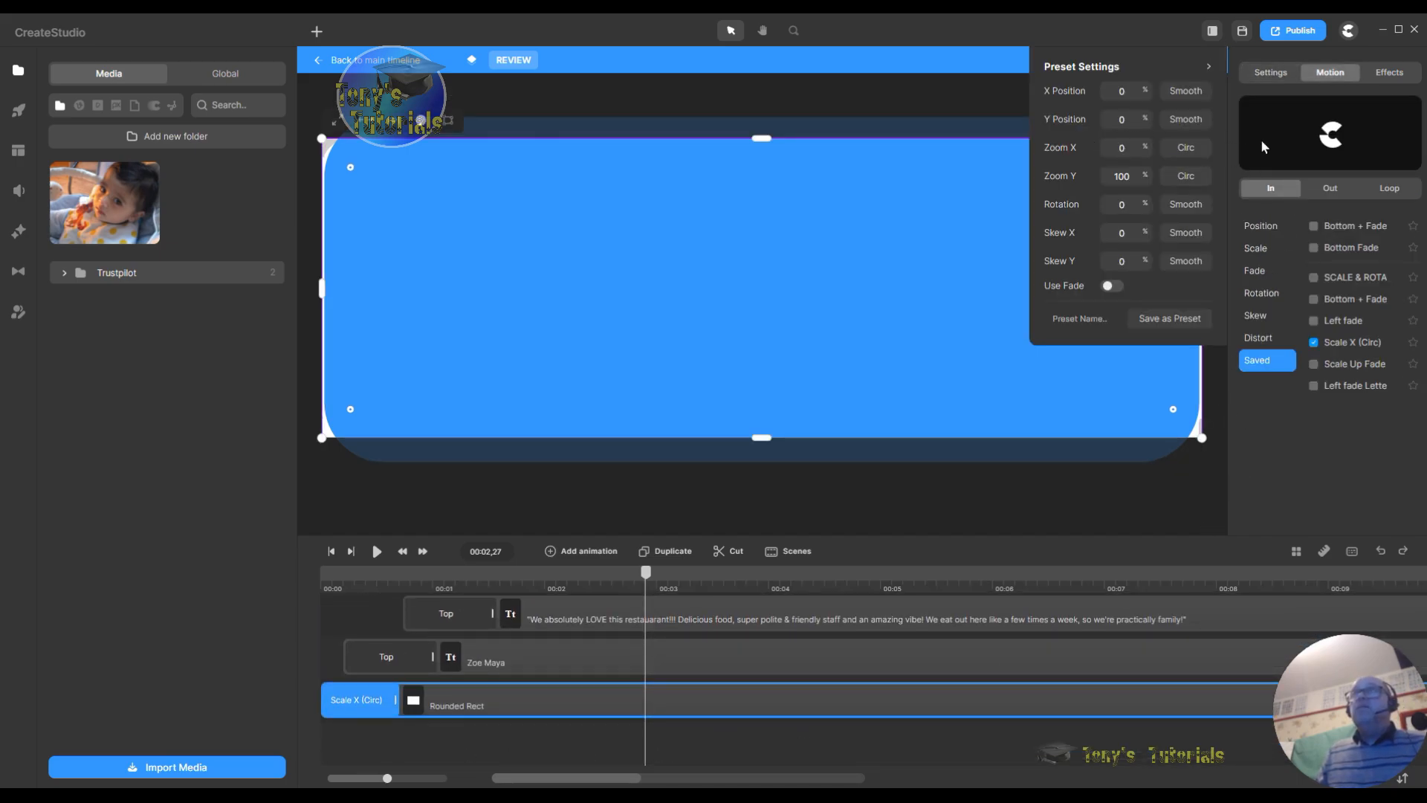
{"action": "double_click", "coordinate": [737, 698]}
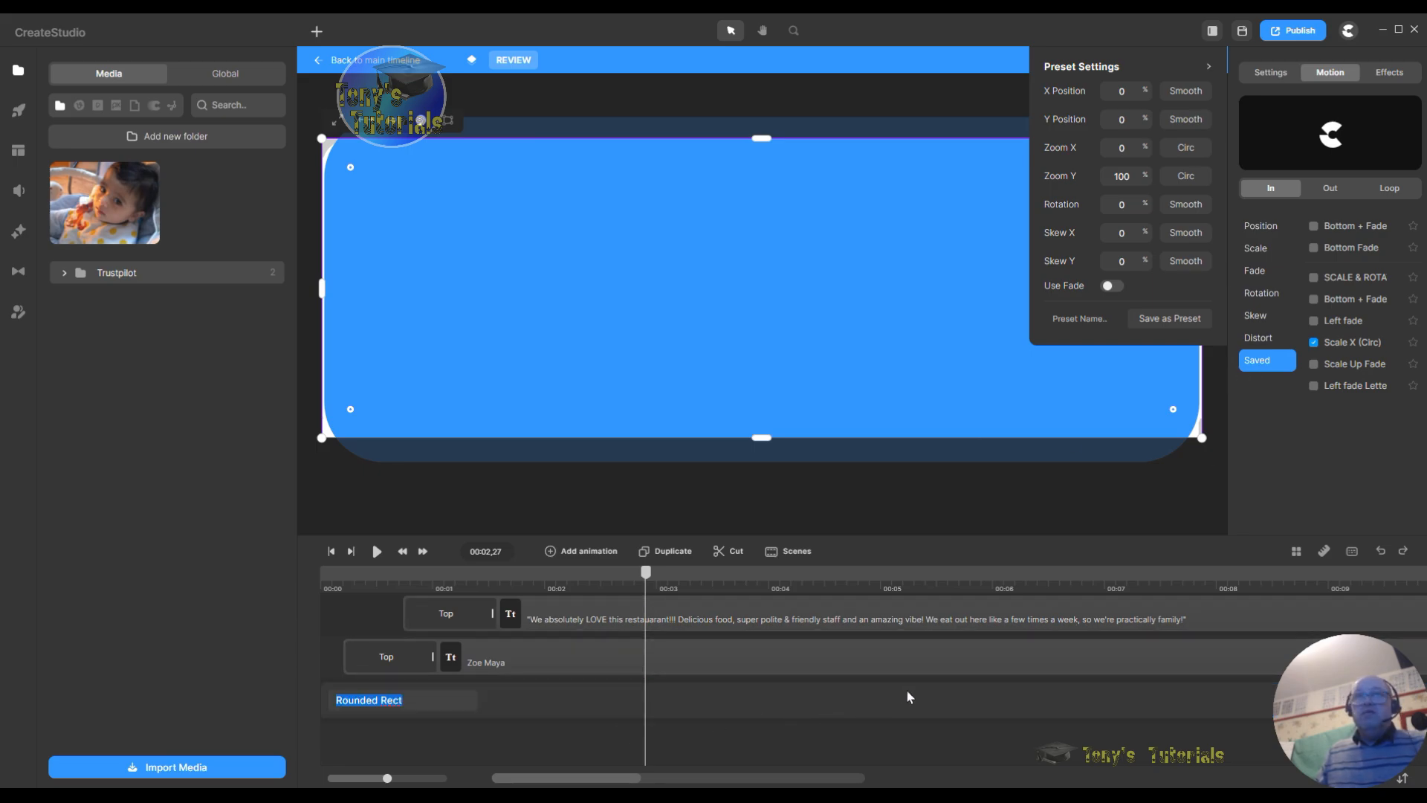
{"action": "left_click", "coordinate": [889, 736]}
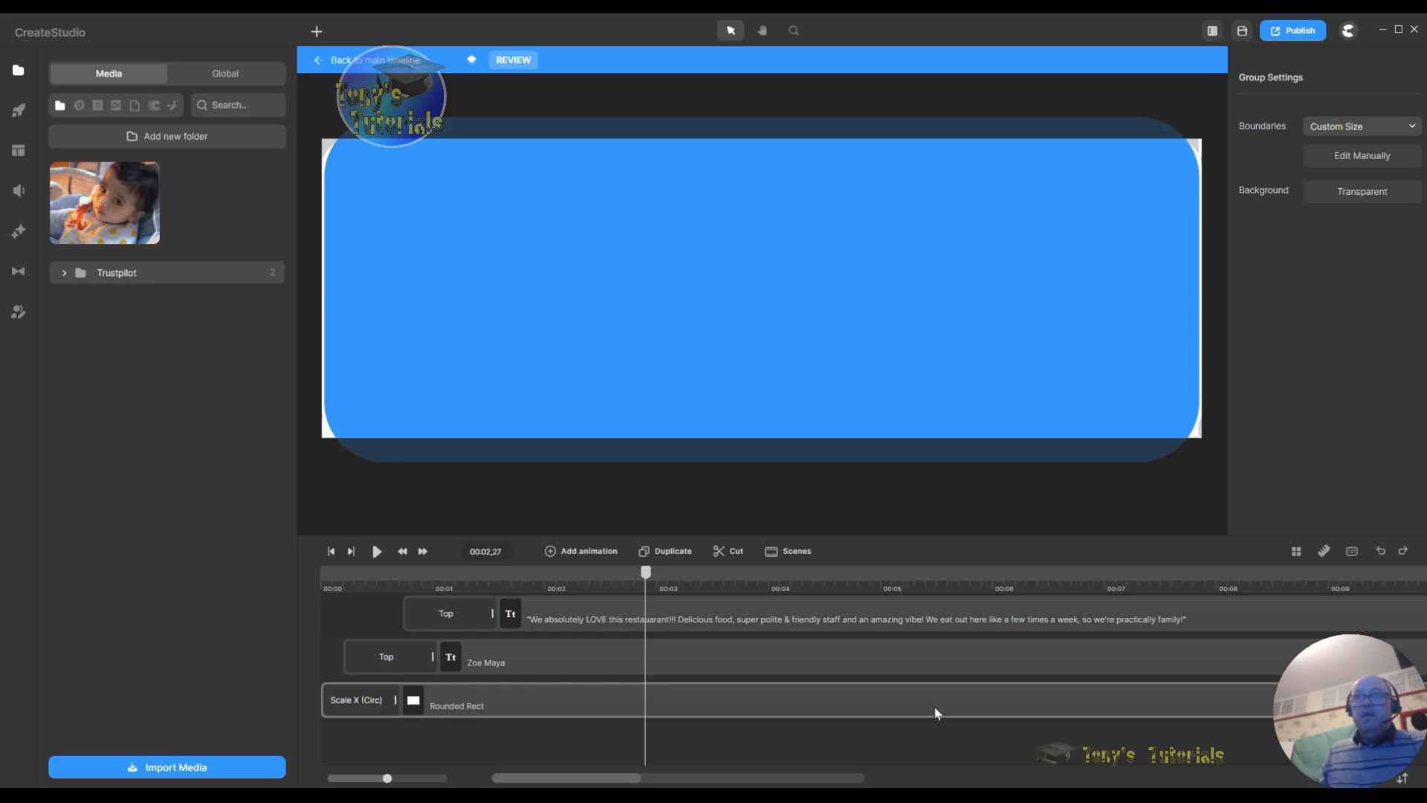
{"action": "double_click", "coordinate": [934, 707]}
{"action": "left_click", "coordinate": [1279, 288]}
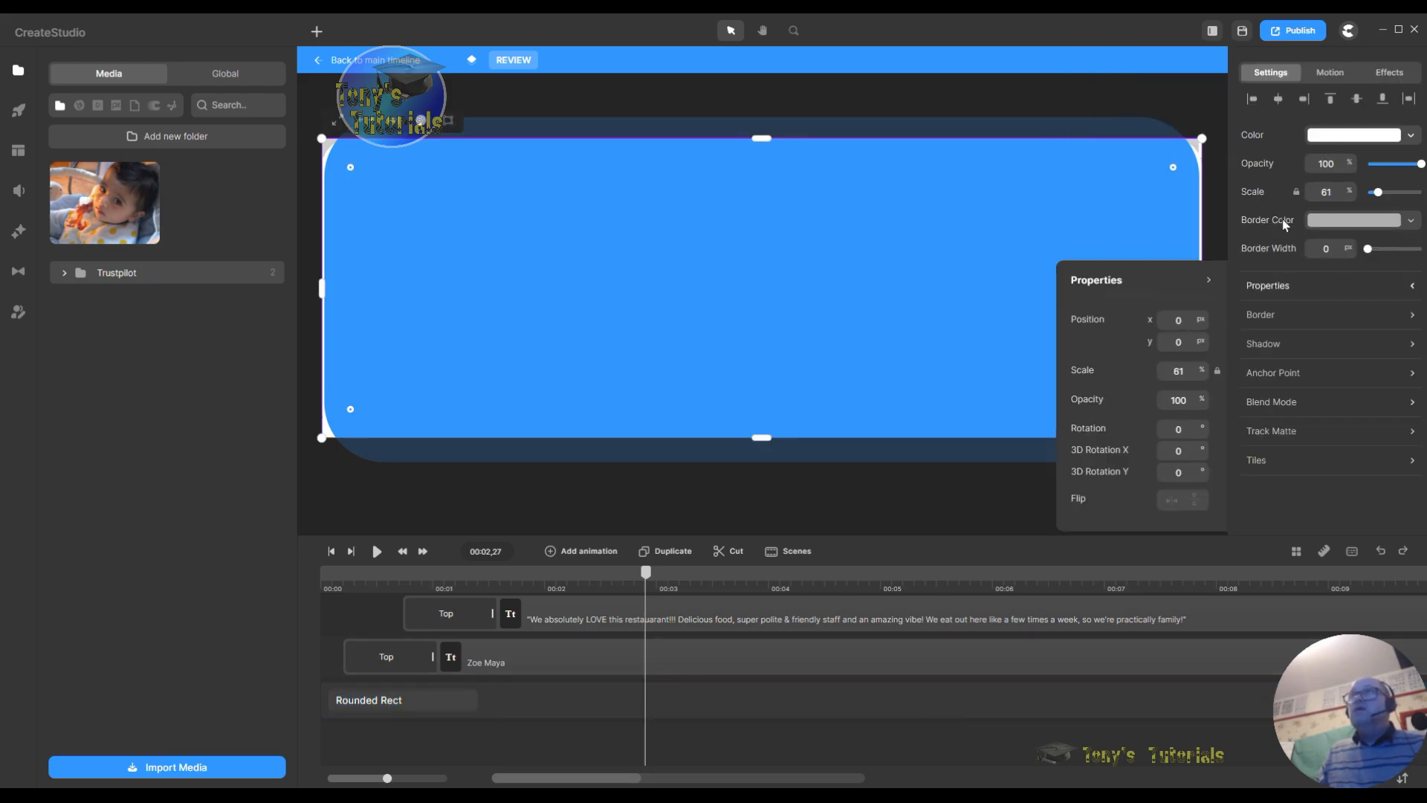
{"action": "left_click", "coordinate": [1294, 194]}
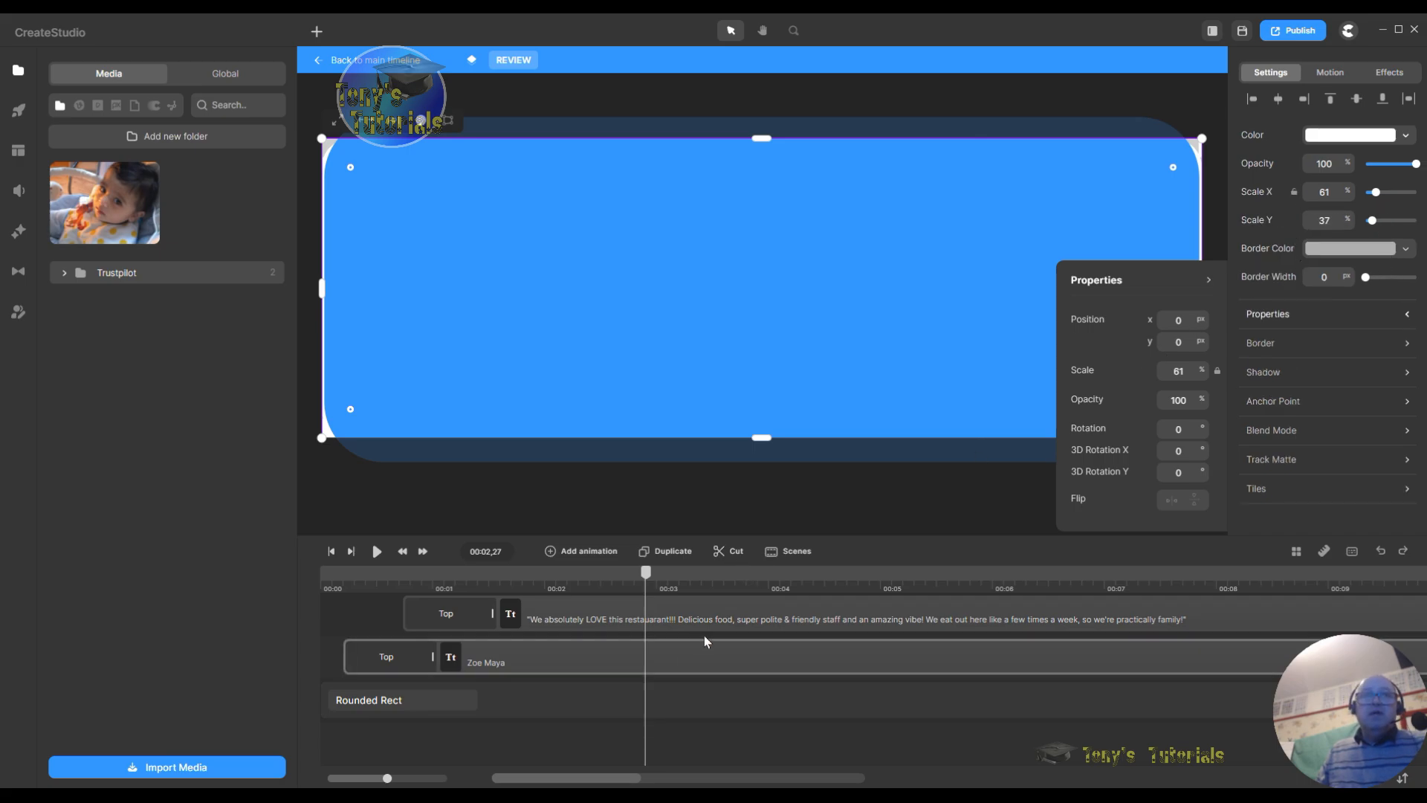
Step: Set the blue rectangle's vertical scale to 37% and shift it slightly left and up over the white card
{"action": "scroll", "coordinate": [446, 640], "scroll_direction": "down", "scroll_amount": 2}
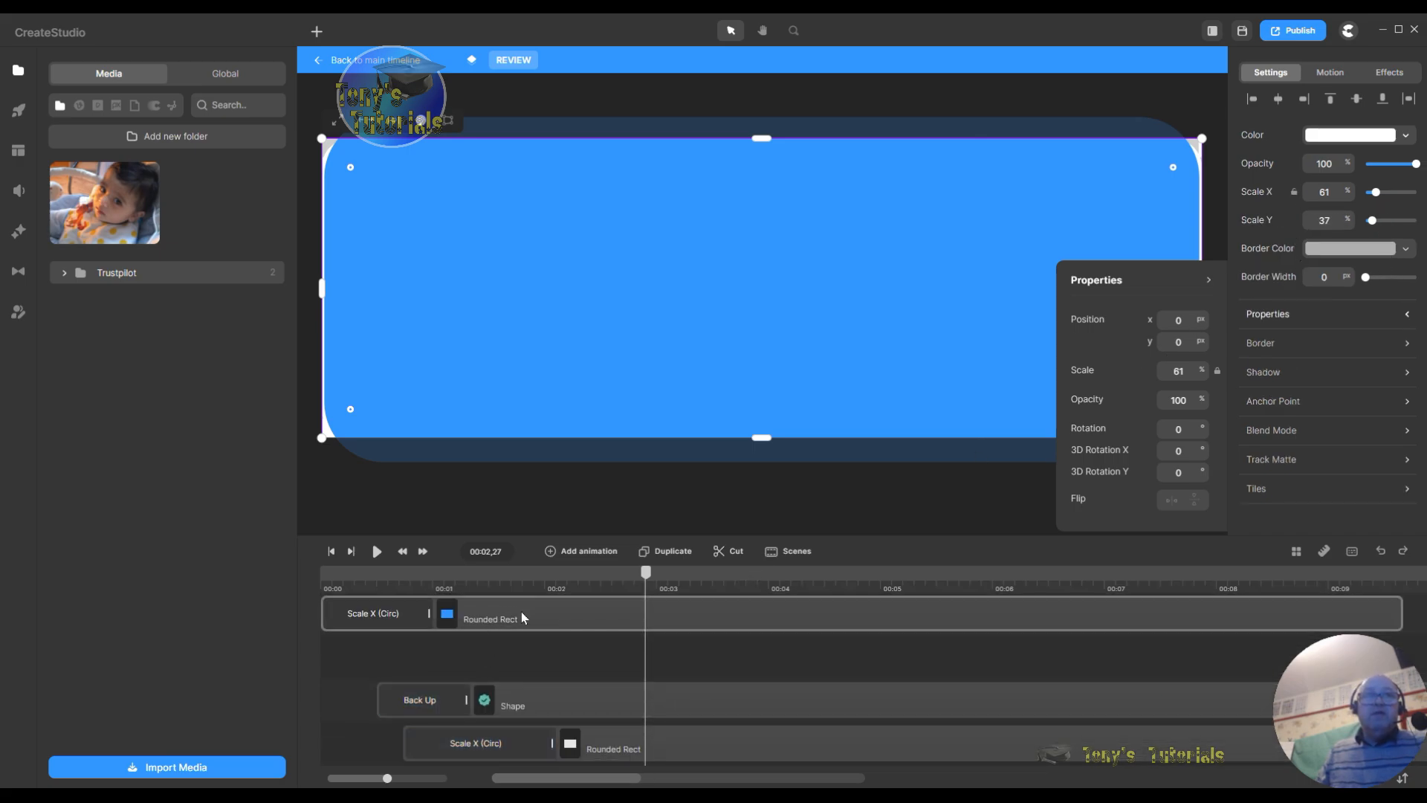
{"action": "left_click", "coordinate": [569, 614]}
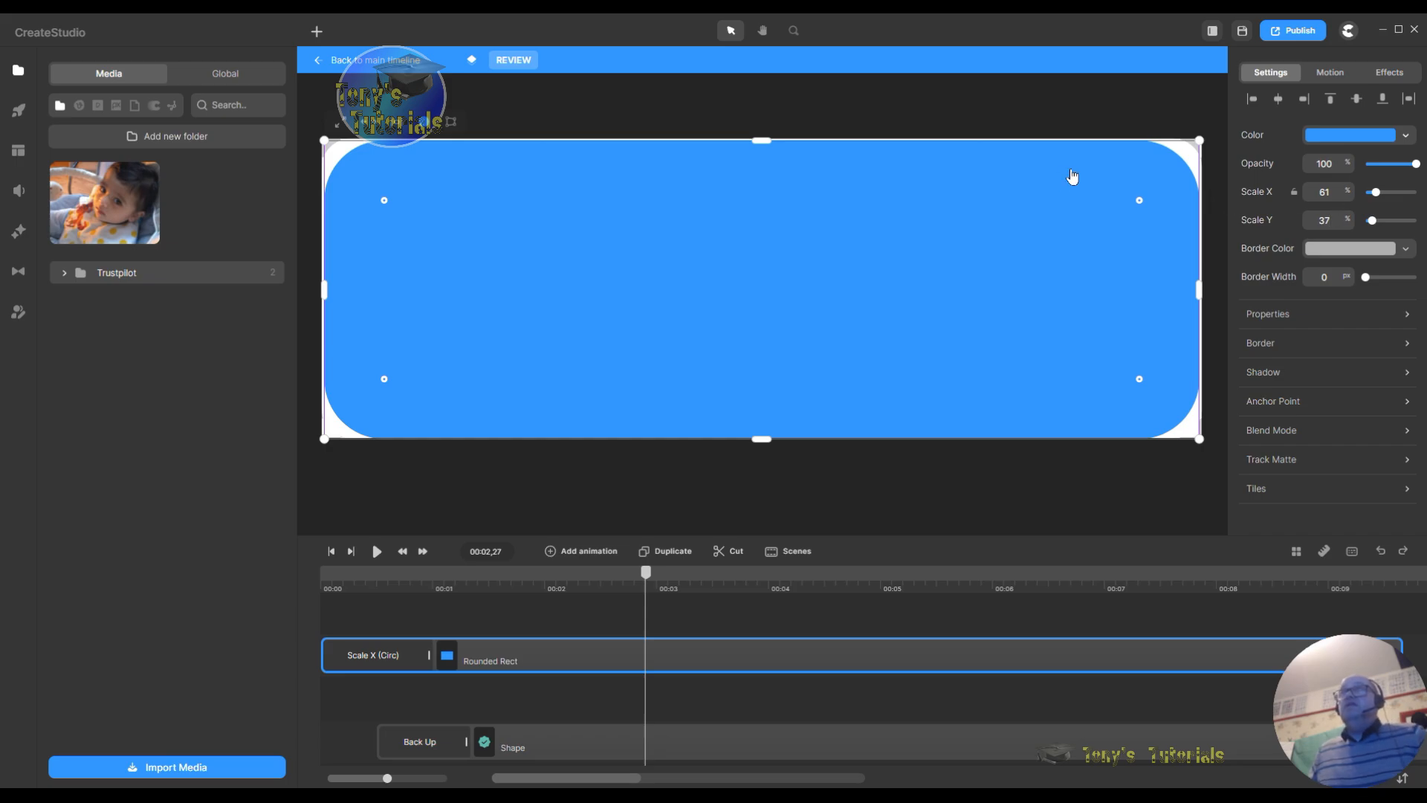
{"action": "mouse_move", "coordinate": [883, 351]}
{"action": "left_mouse_down"}
{"action": "mouse_move", "coordinate": [911, 303]}
{"action": "mouse_move", "coordinate": [865, 357]}
{"action": "mouse_move", "coordinate": [874, 342]}
{"action": "left_mouse_up"}
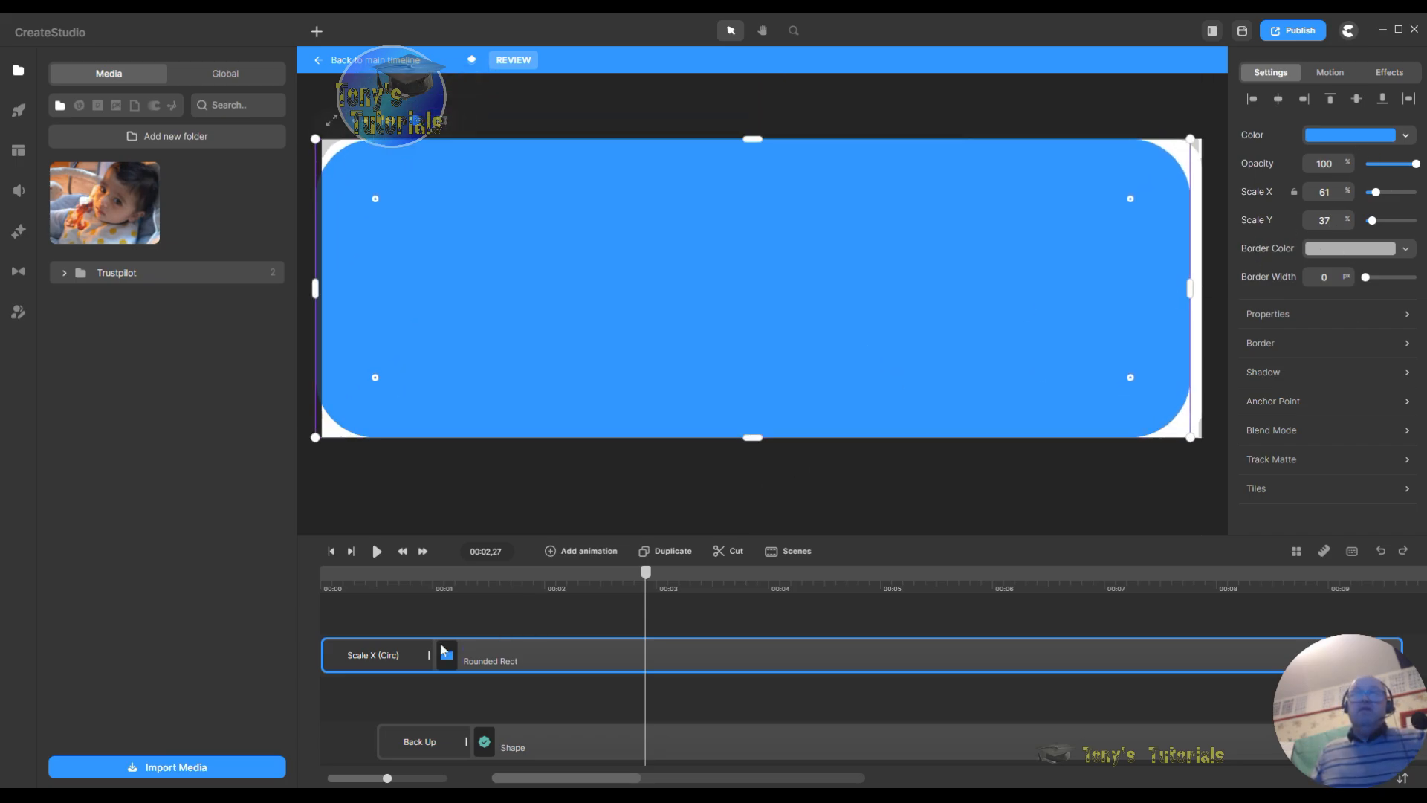
Step: Delete the blue rectangle from the REVIEW group and return to the main timeline
{"action": "right_click", "coordinate": [903, 307]}
{"action": "left_click", "coordinate": [949, 354]}
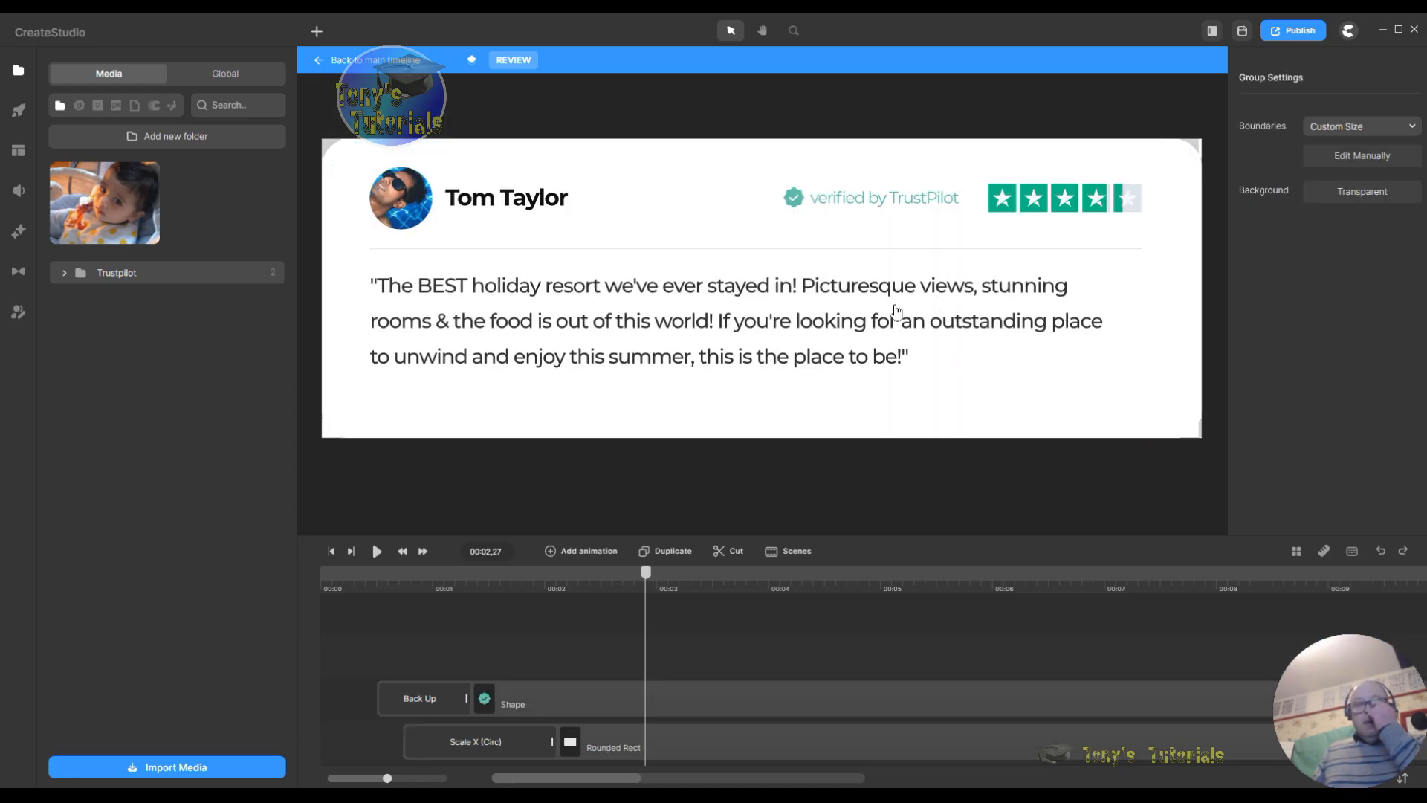
{"action": "scroll", "coordinate": [831, 608], "scroll_direction": "down", "scroll_amount": 3}
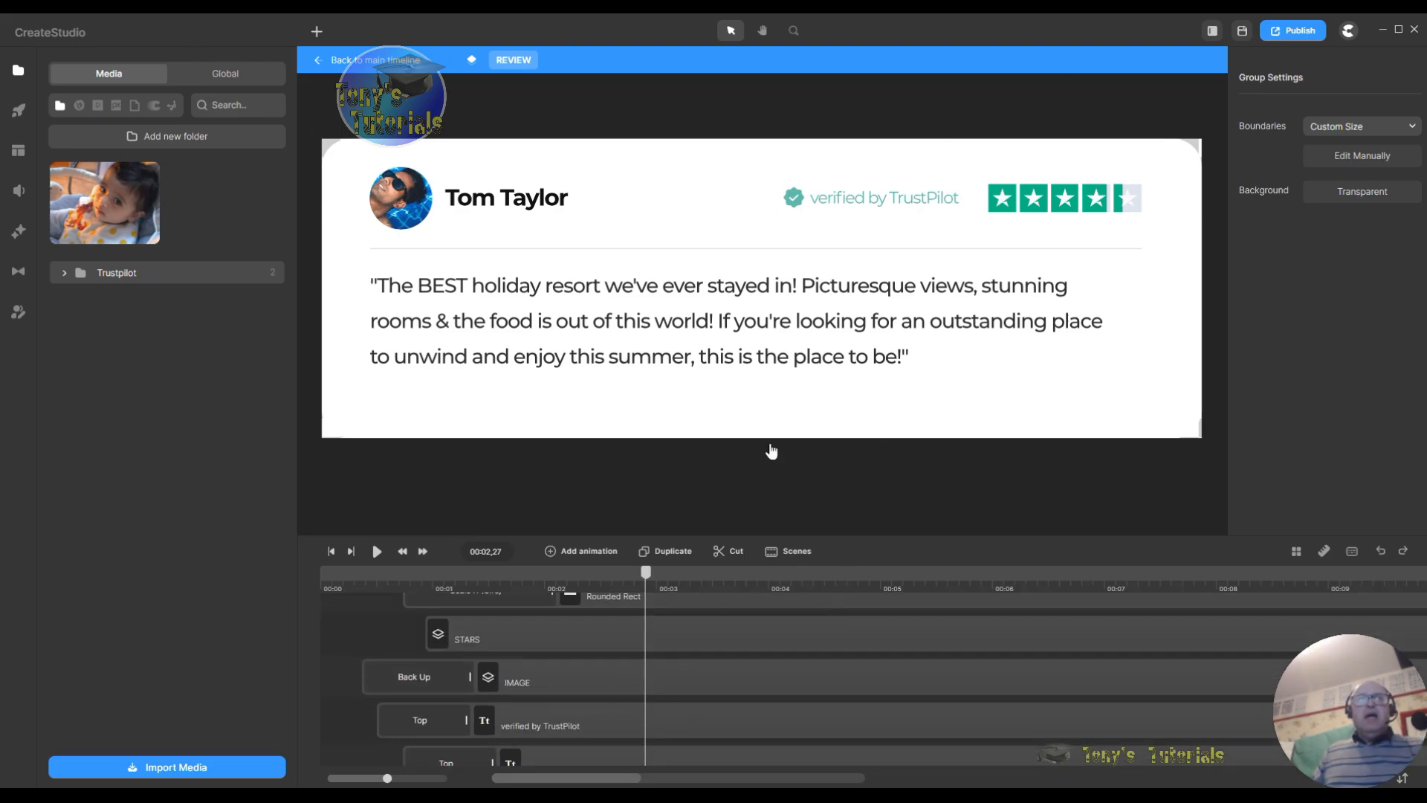
{"action": "left_click", "coordinate": [719, 56]}
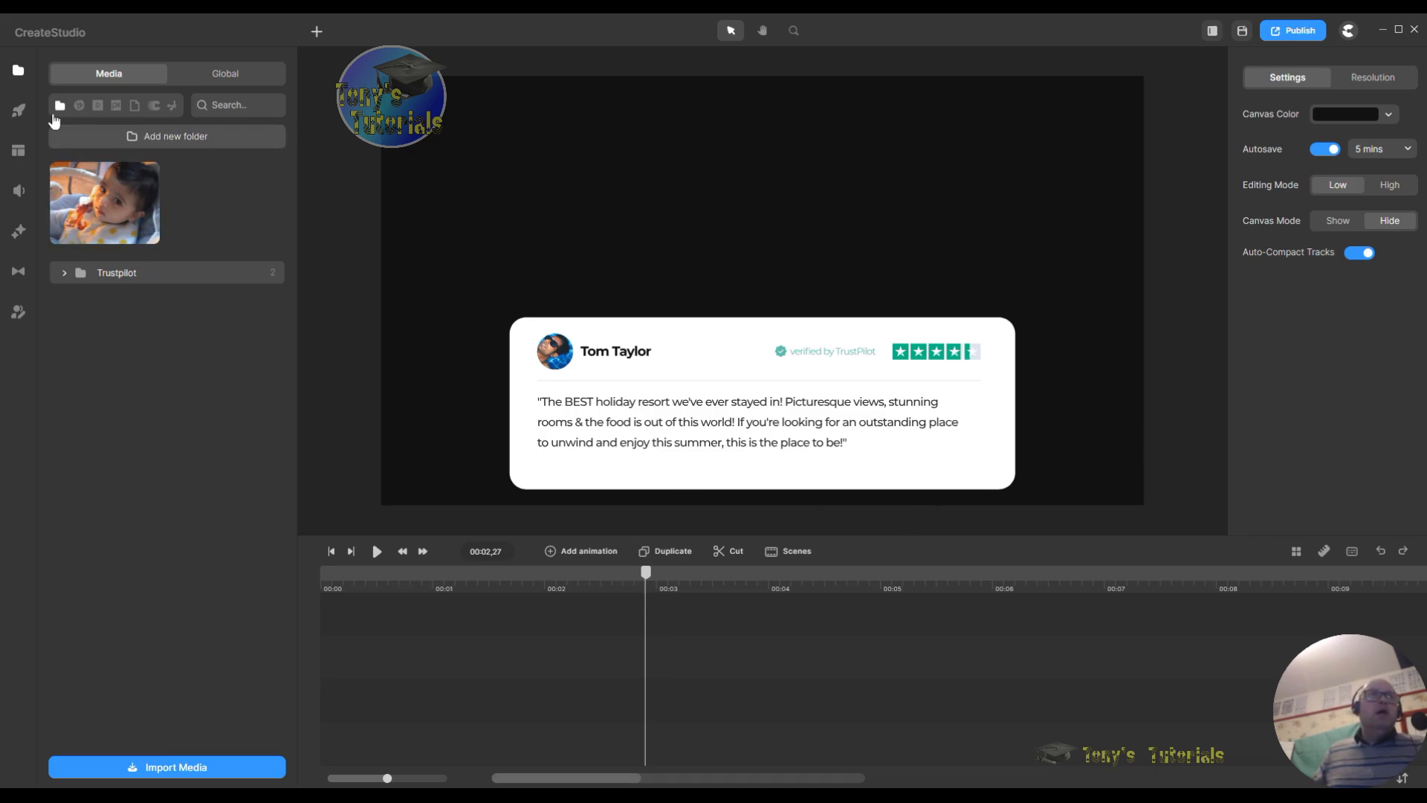
Step: Browse the Social Media elements in the element library, from the review templates down to the hand emojis
{"action": "left_click", "coordinate": [18, 110]}
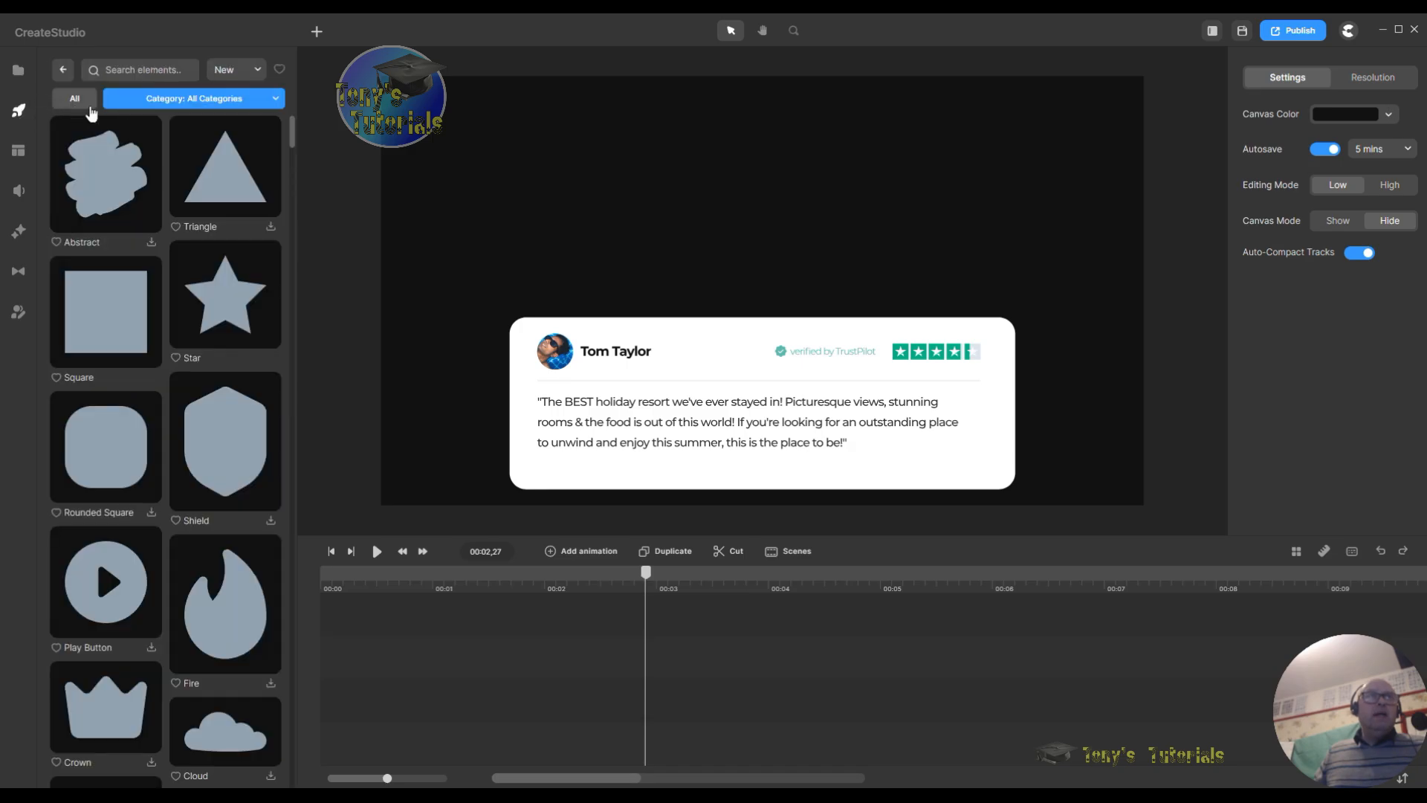
{"action": "left_click", "coordinate": [62, 70]}
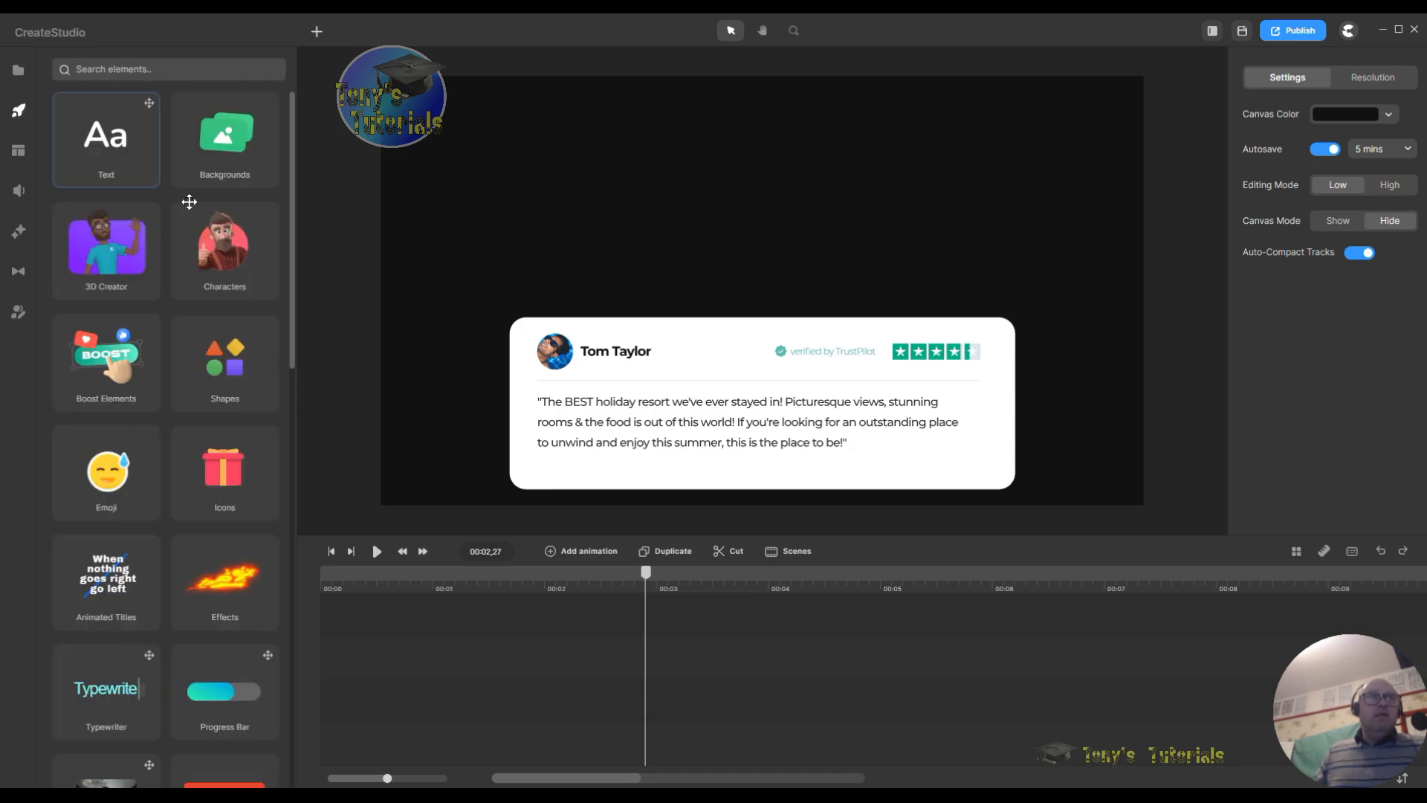
{"action": "scroll", "coordinate": [229, 371], "scroll_direction": "down", "scroll_amount": 10}
{"action": "scroll", "coordinate": [191, 372], "scroll_direction": "up", "scroll_amount": 6}
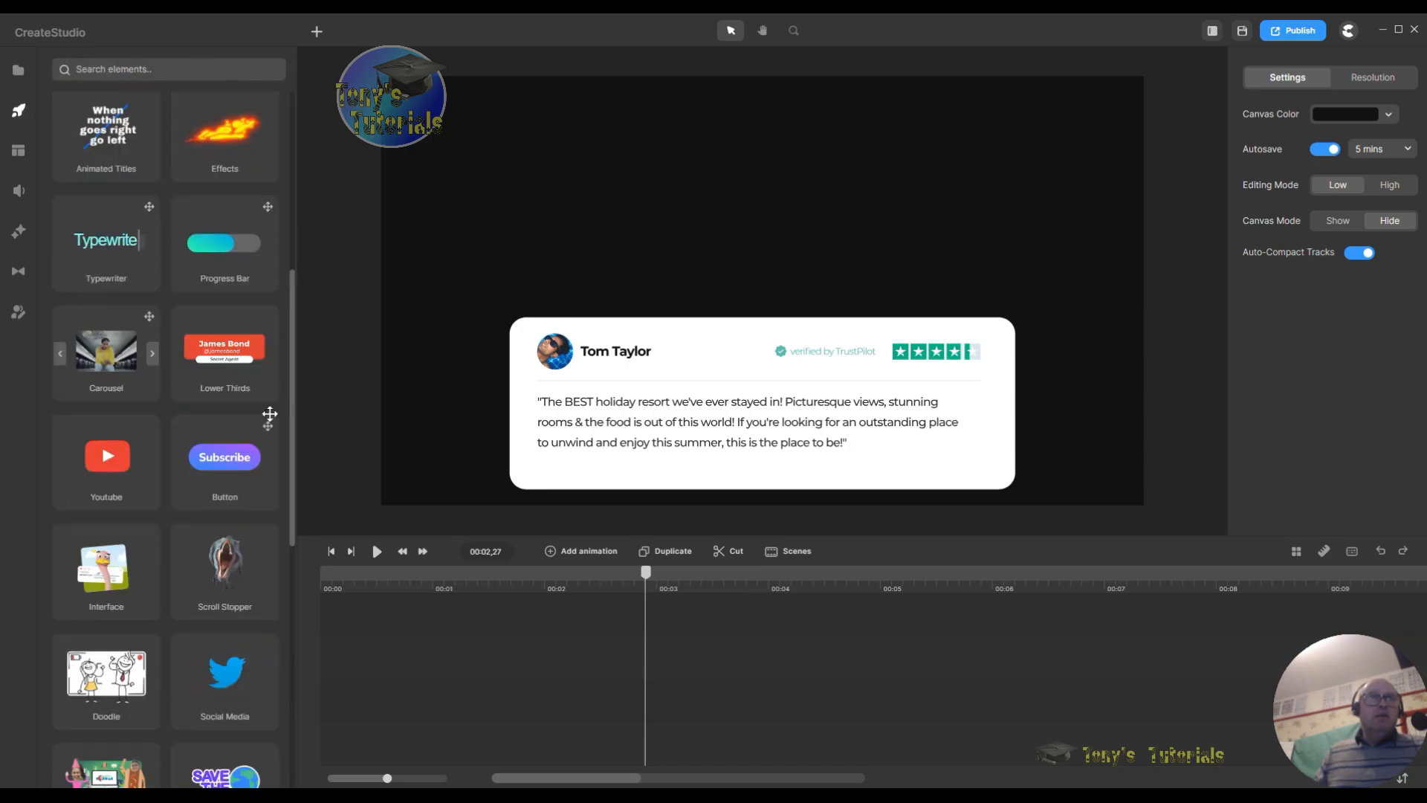
{"action": "left_click", "coordinate": [236, 672]}
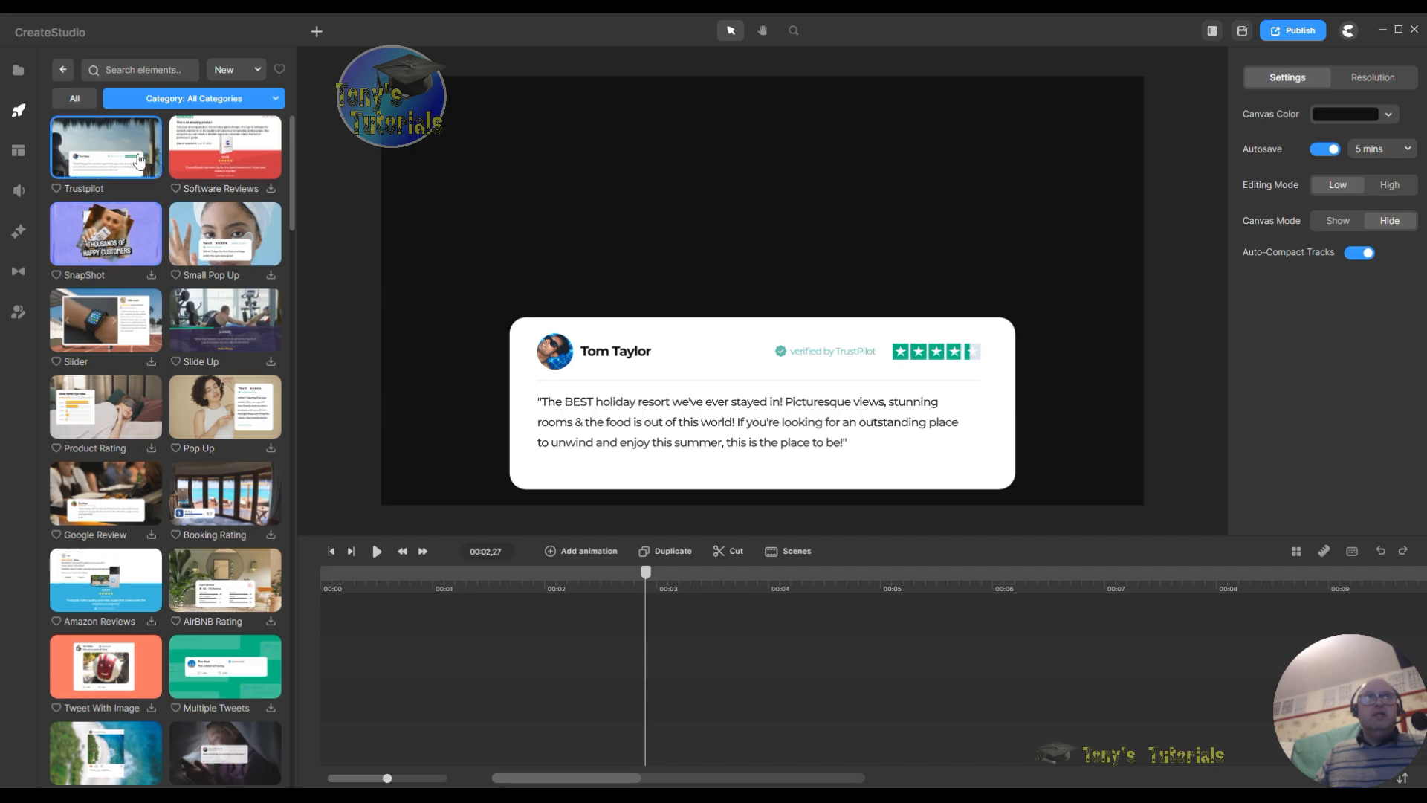
{"action": "left_click_drag", "start_coordinate": [289, 193], "coordinate": [301, 427]}
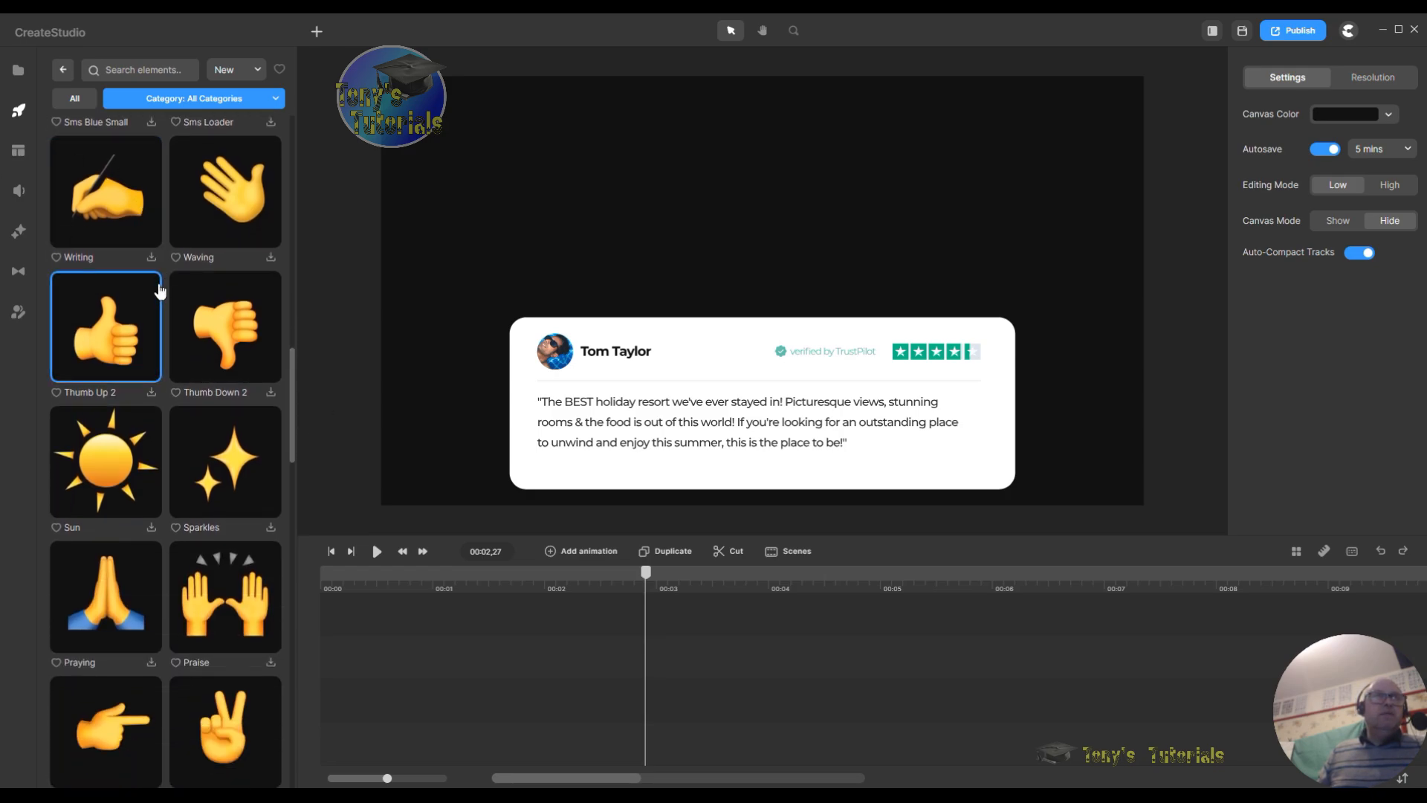
Step: Check the grouping options of the REVIEW group and delete the group from the main timeline
{"action": "right_click", "coordinate": [762, 437]}
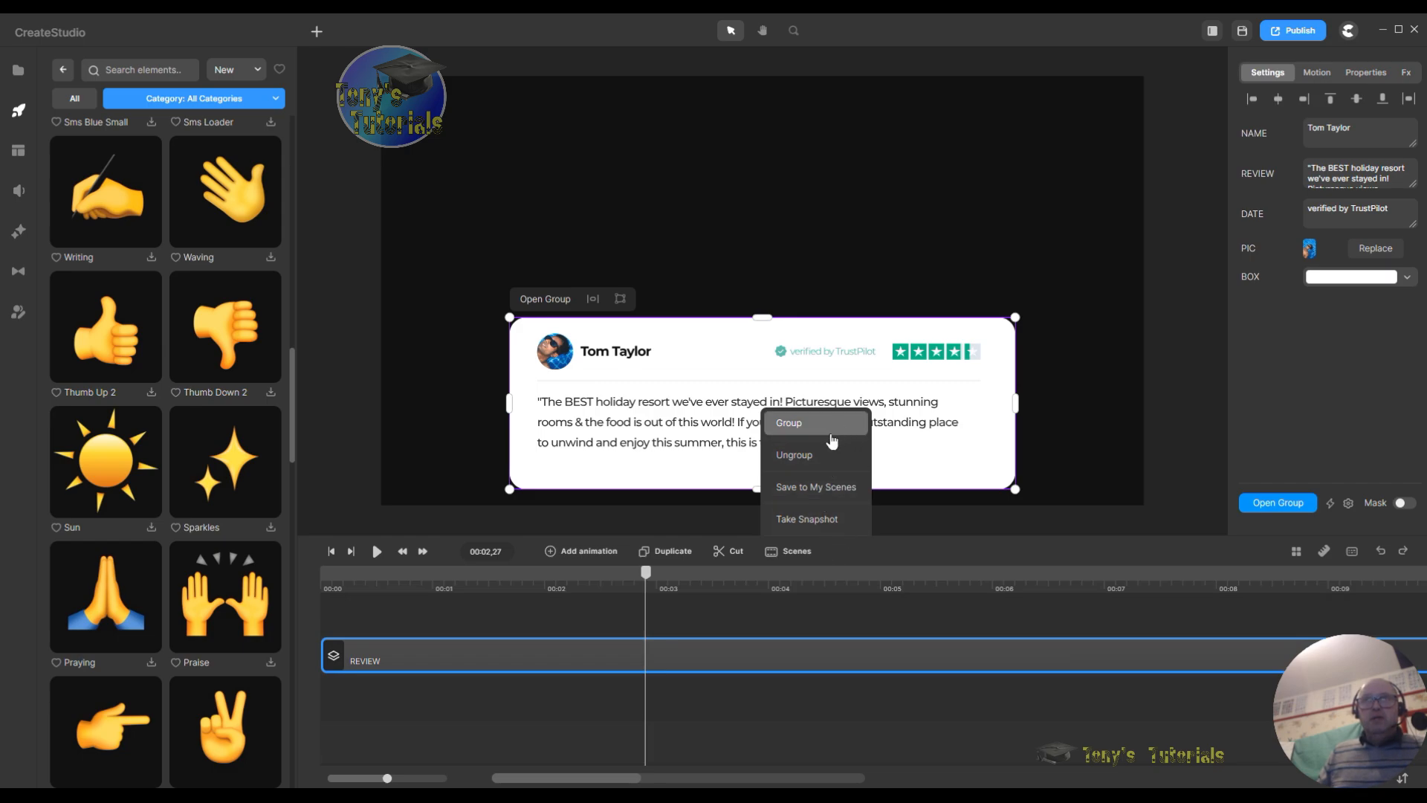
{"action": "right_click", "coordinate": [621, 446]}
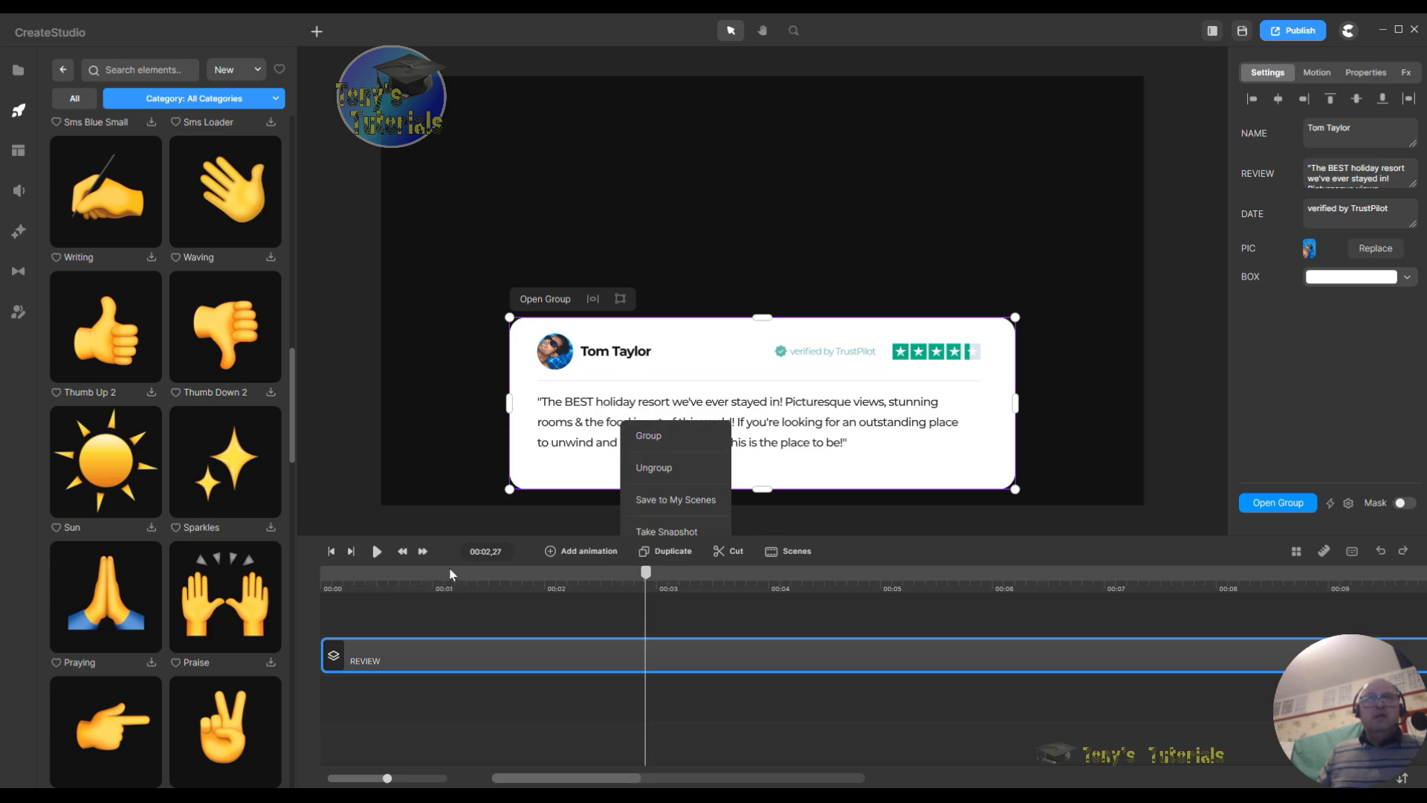
{"action": "right_click", "coordinate": [824, 456]}
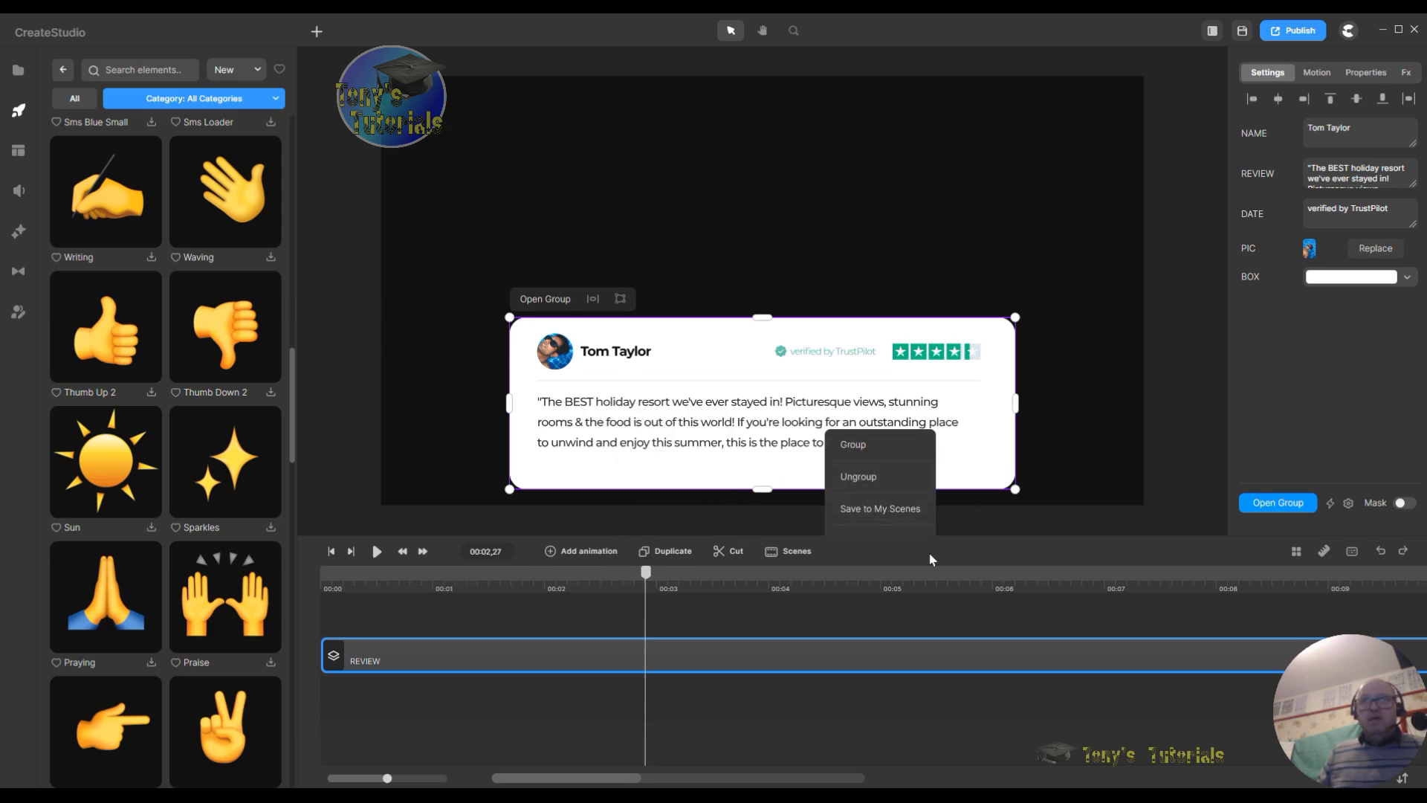
{"action": "right_click", "coordinate": [880, 668]}
{"action": "left_click", "coordinate": [966, 652]}
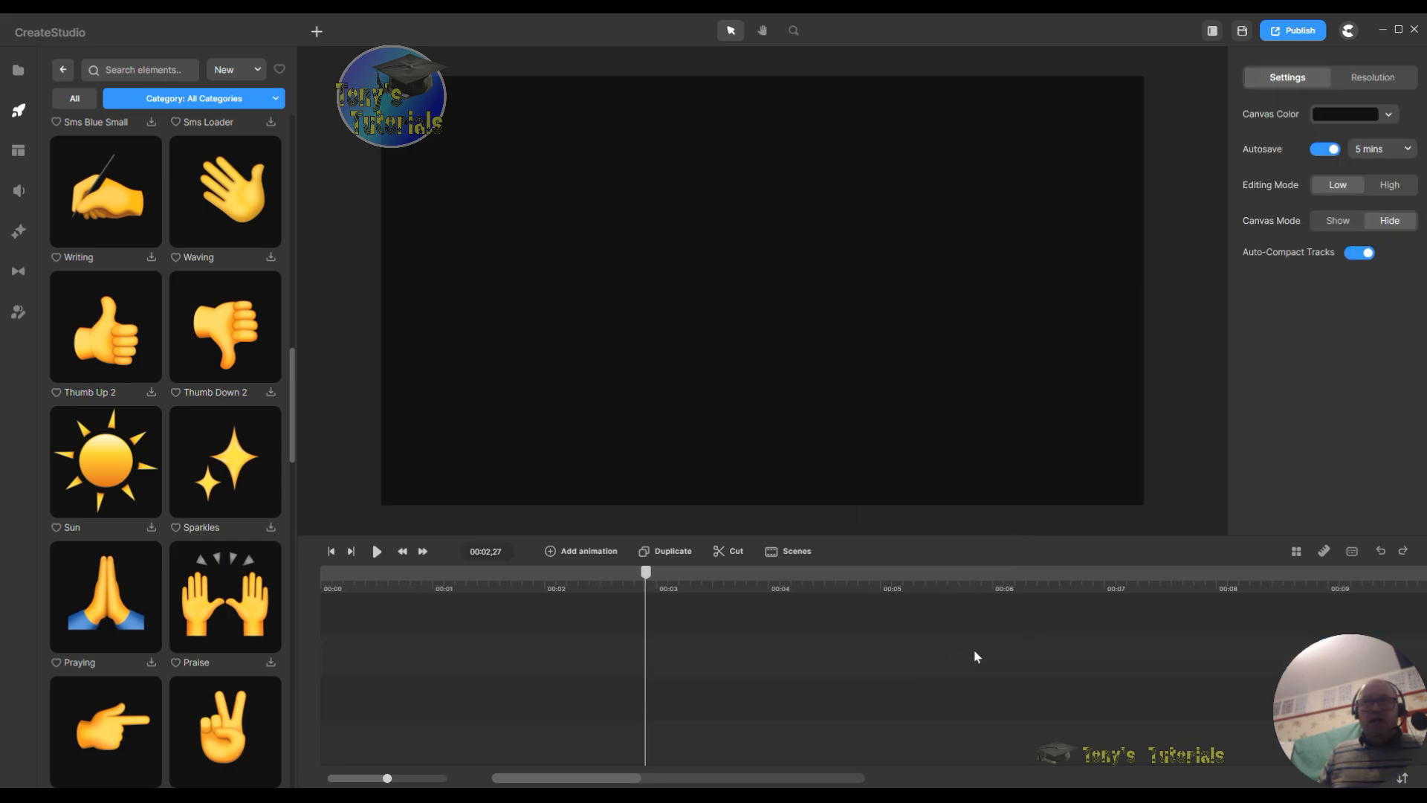
Step: Add the Writing hand emoji to the project, fit it to the canvas height at 216% scale and play its animation
{"action": "left_click", "coordinate": [156, 256]}
{"action": "left_click_drag", "start_coordinate": [113, 207], "coordinate": [621, 202]}
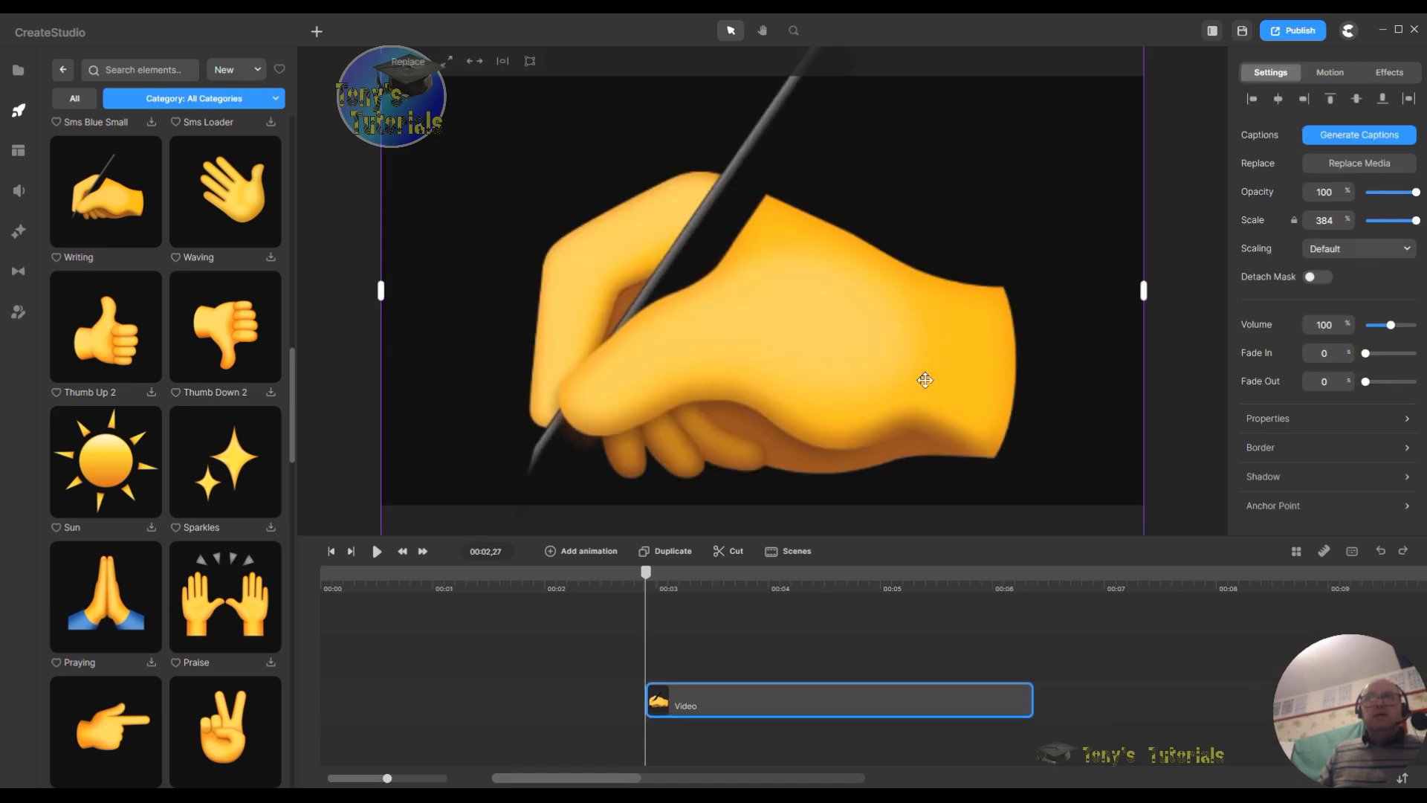
{"action": "left_click_drag", "start_coordinate": [892, 357], "coordinate": [901, 312]}
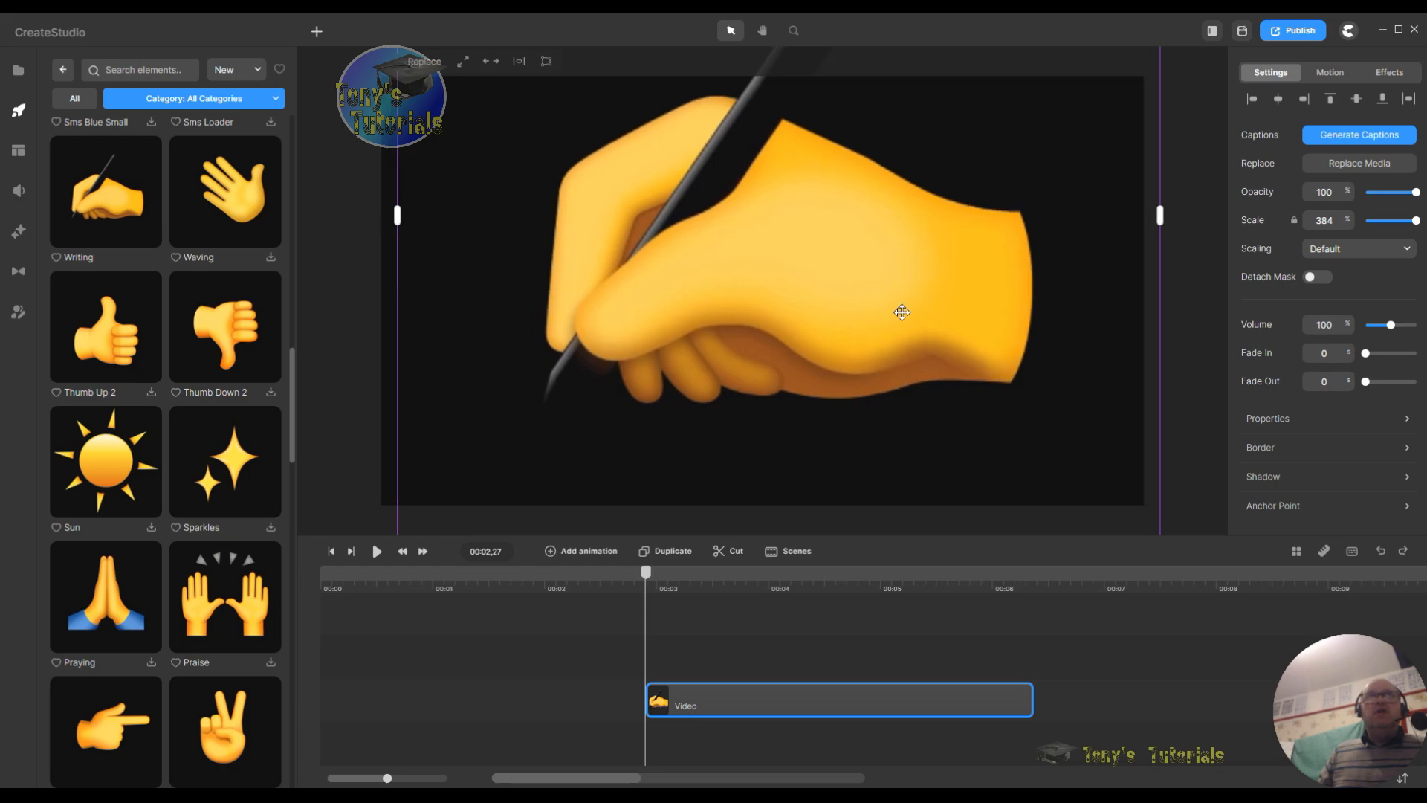
{"action": "left_click", "coordinate": [488, 64]}
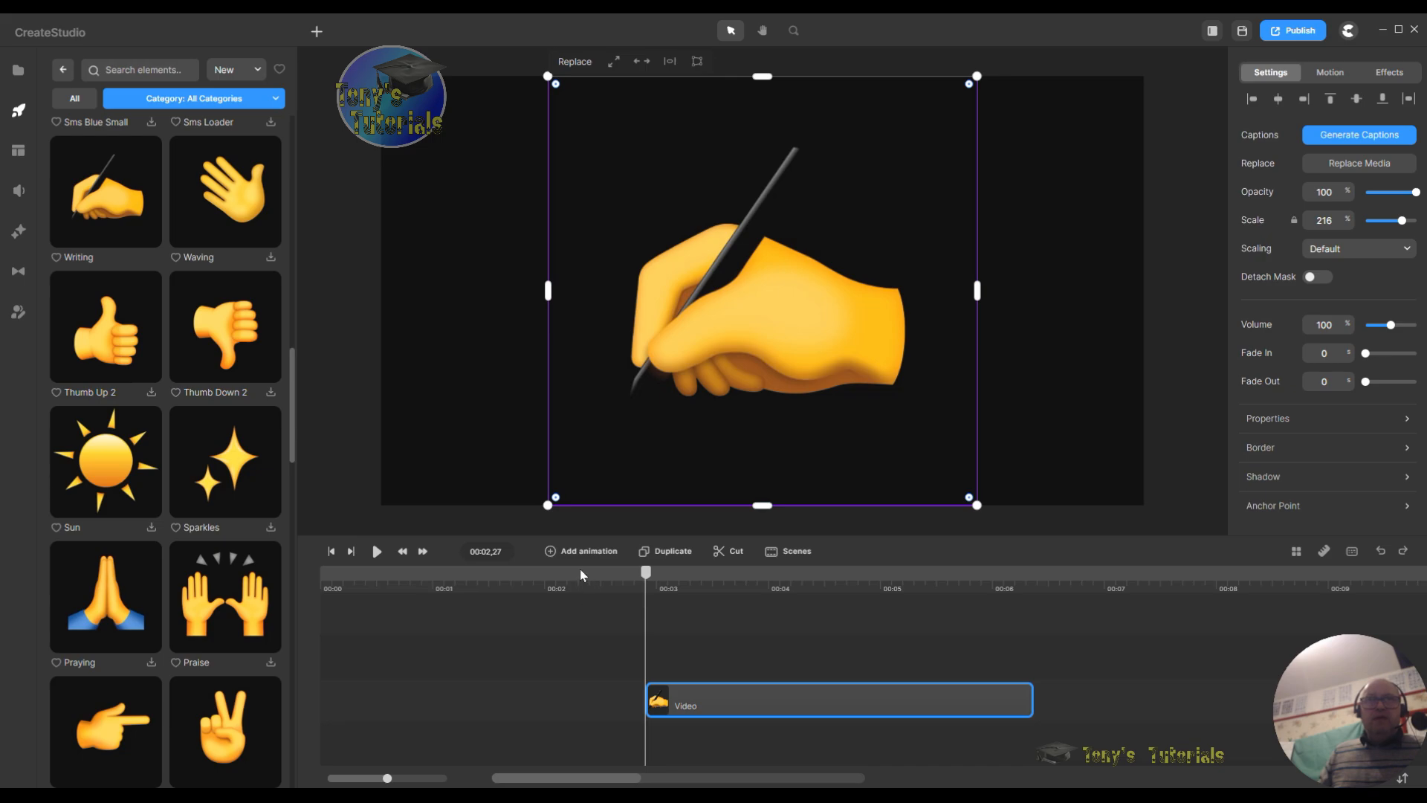
{"action": "left_click", "coordinate": [378, 551]}
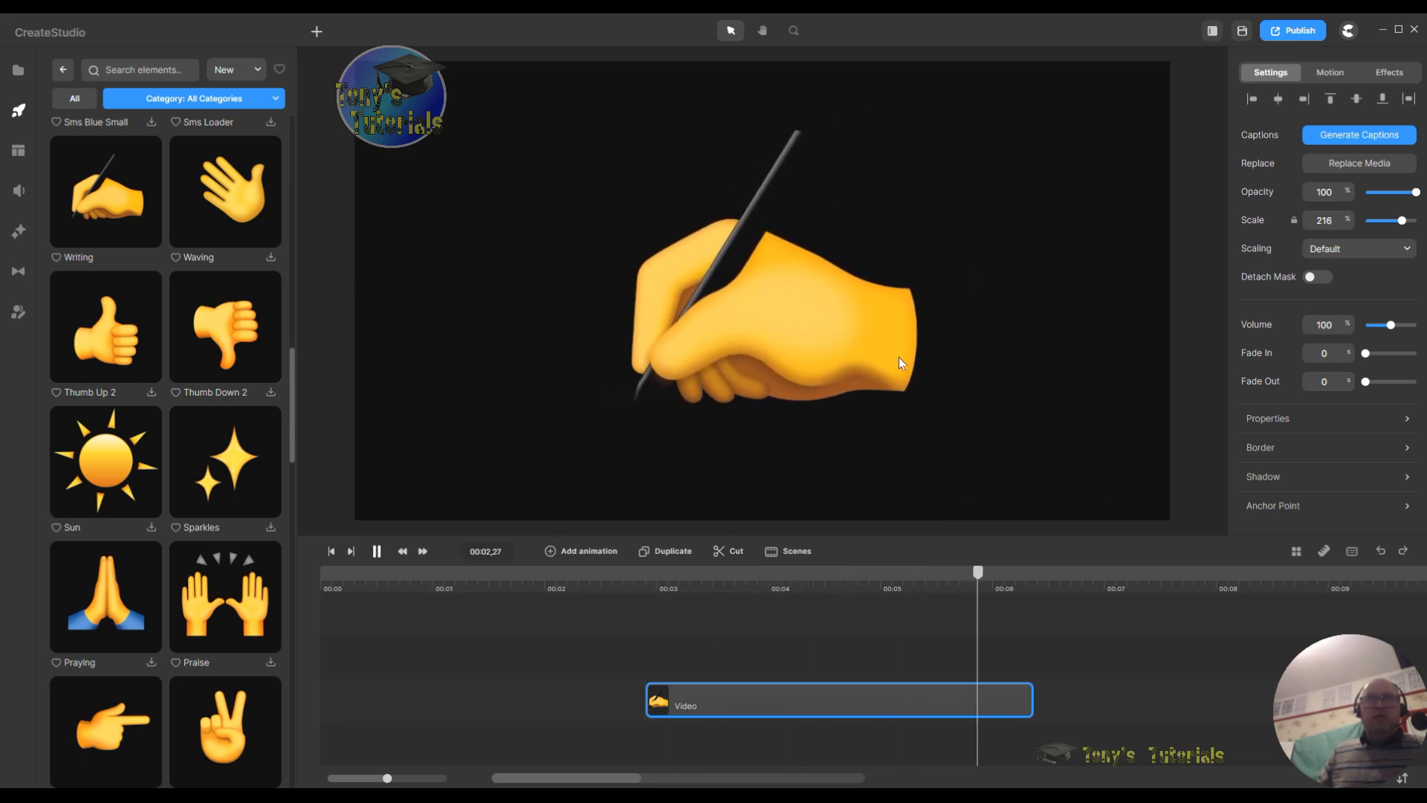
Step: Shrink the Writing hand to 83% scale and place it on the canvas's right side
{"action": "left_click_drag", "start_coordinate": [799, 361], "coordinate": [966, 361]}
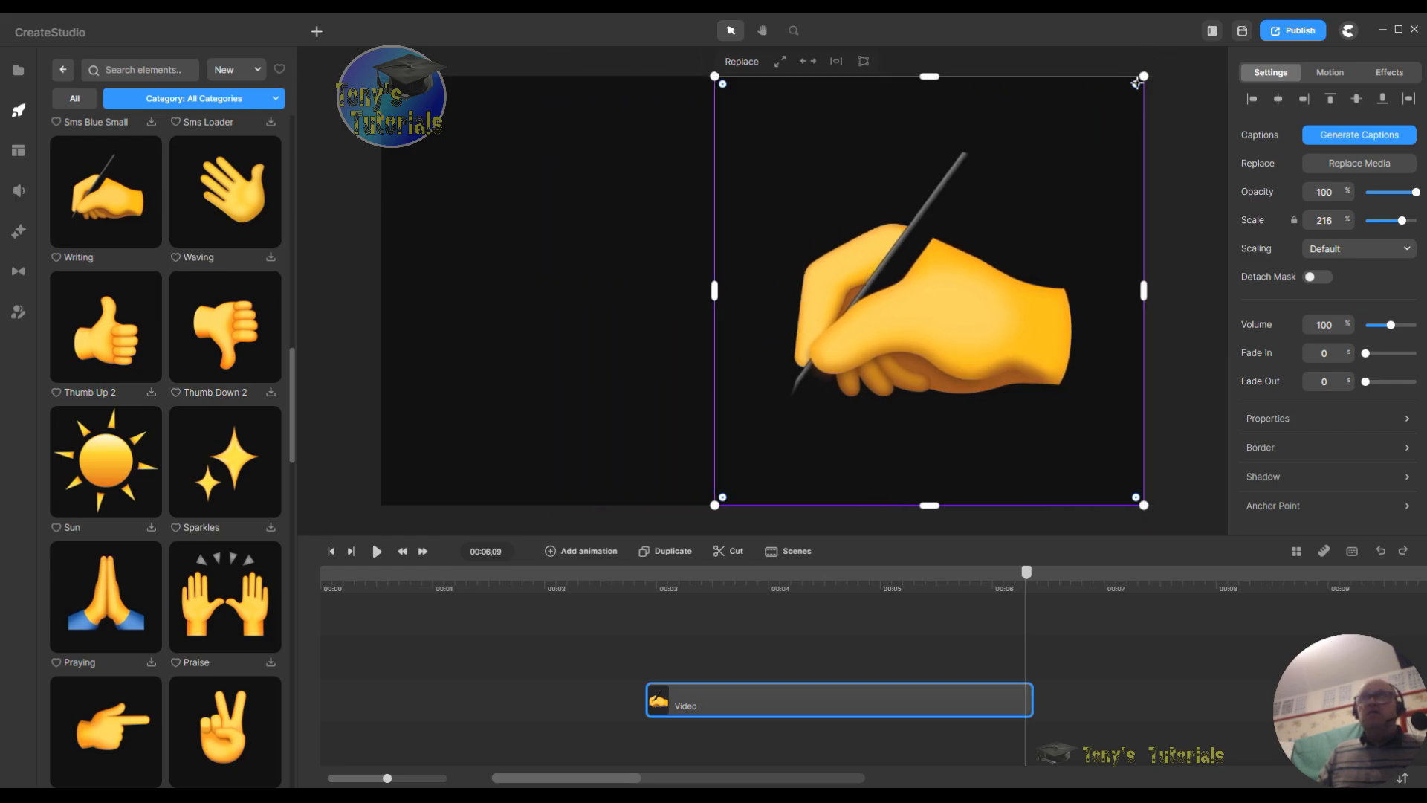
{"action": "left_click_drag", "start_coordinate": [1144, 75], "coordinate": [879, 332]}
{"action": "left_click_drag", "start_coordinate": [792, 399], "coordinate": [1019, 332]}
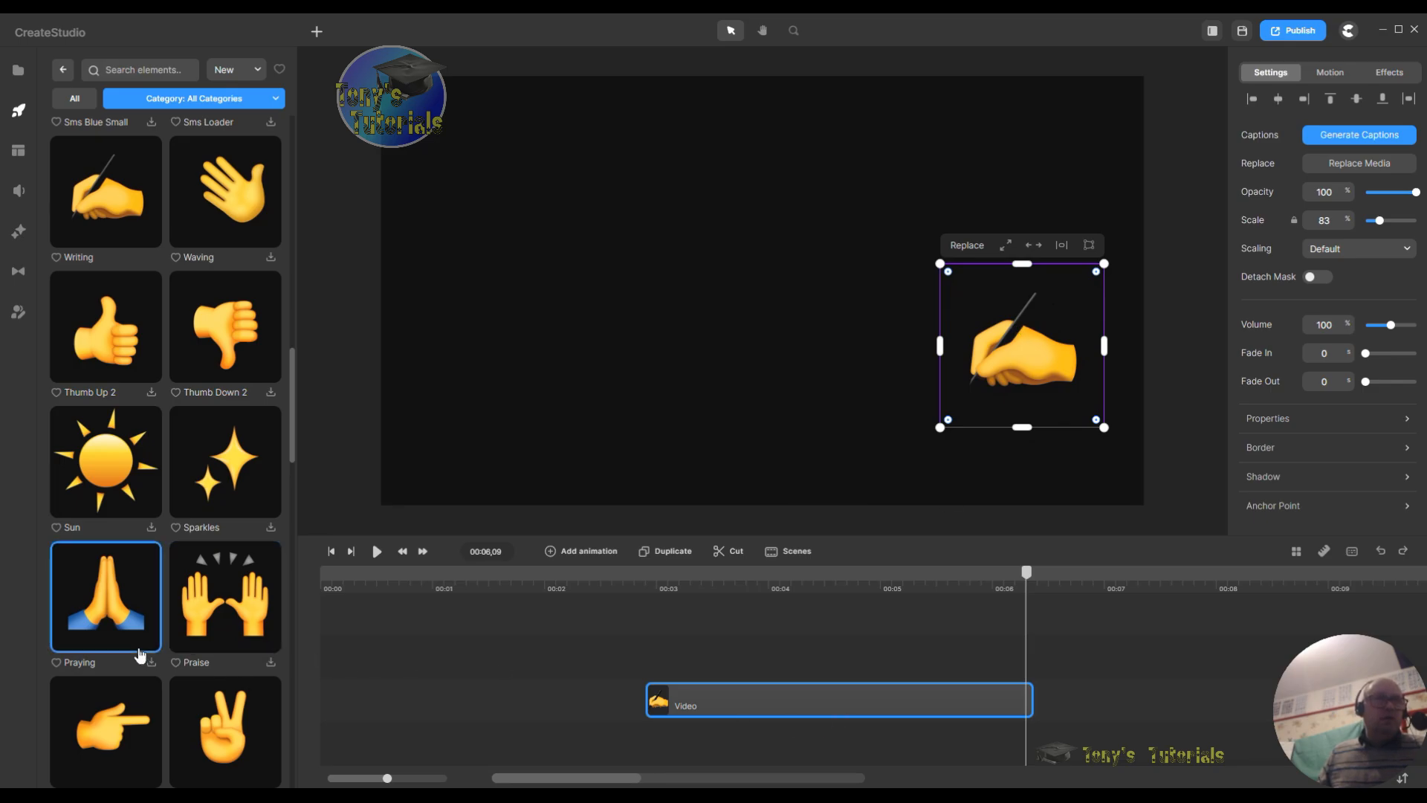
Step: Browse the Social Media elements from the review and post templates down to the hand and monkey emojis
{"action": "scroll", "coordinate": [164, 629], "scroll_direction": "down", "scroll_amount": 10}
{"action": "scroll", "coordinate": [171, 633], "scroll_direction": "up", "scroll_amount": 15}
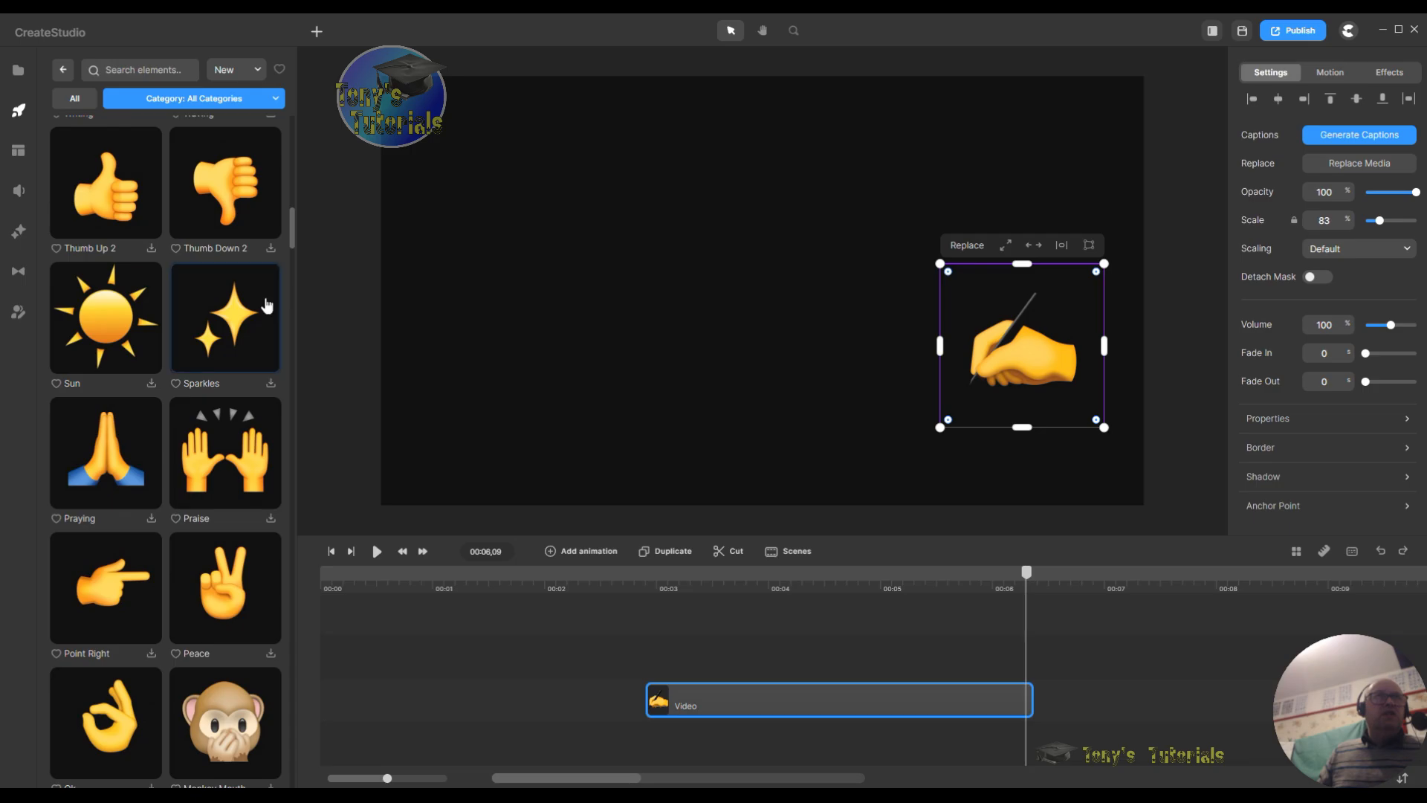
{"action": "scroll", "coordinate": [228, 455], "scroll_direction": "up", "scroll_amount": 5}
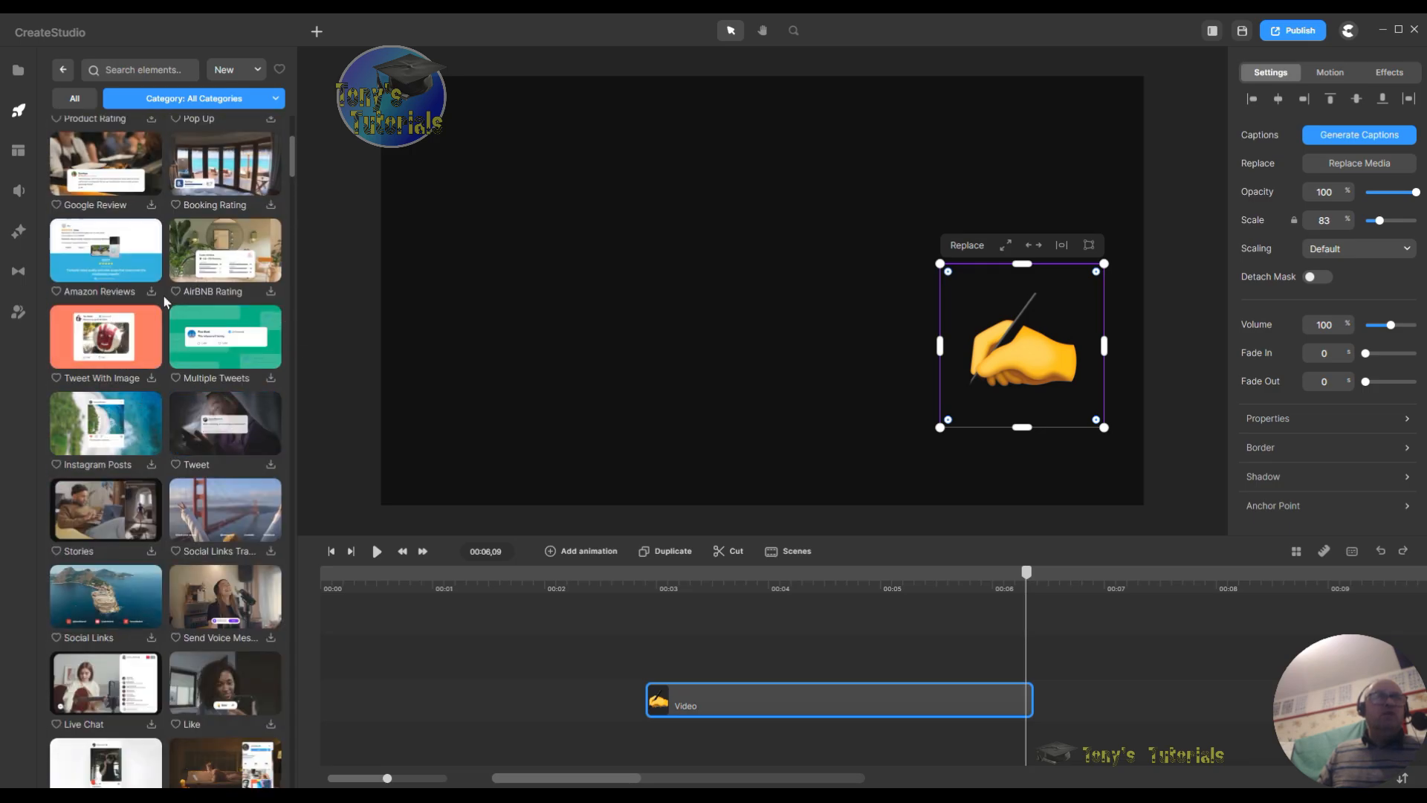
{"action": "scroll", "coordinate": [199, 418], "scroll_direction": "down", "scroll_amount": 10}
{"action": "scroll", "coordinate": [244, 346], "scroll_direction": "up", "scroll_amount": 12}
{"action": "scroll", "coordinate": [244, 346], "scroll_direction": "up", "scroll_amount": 1}
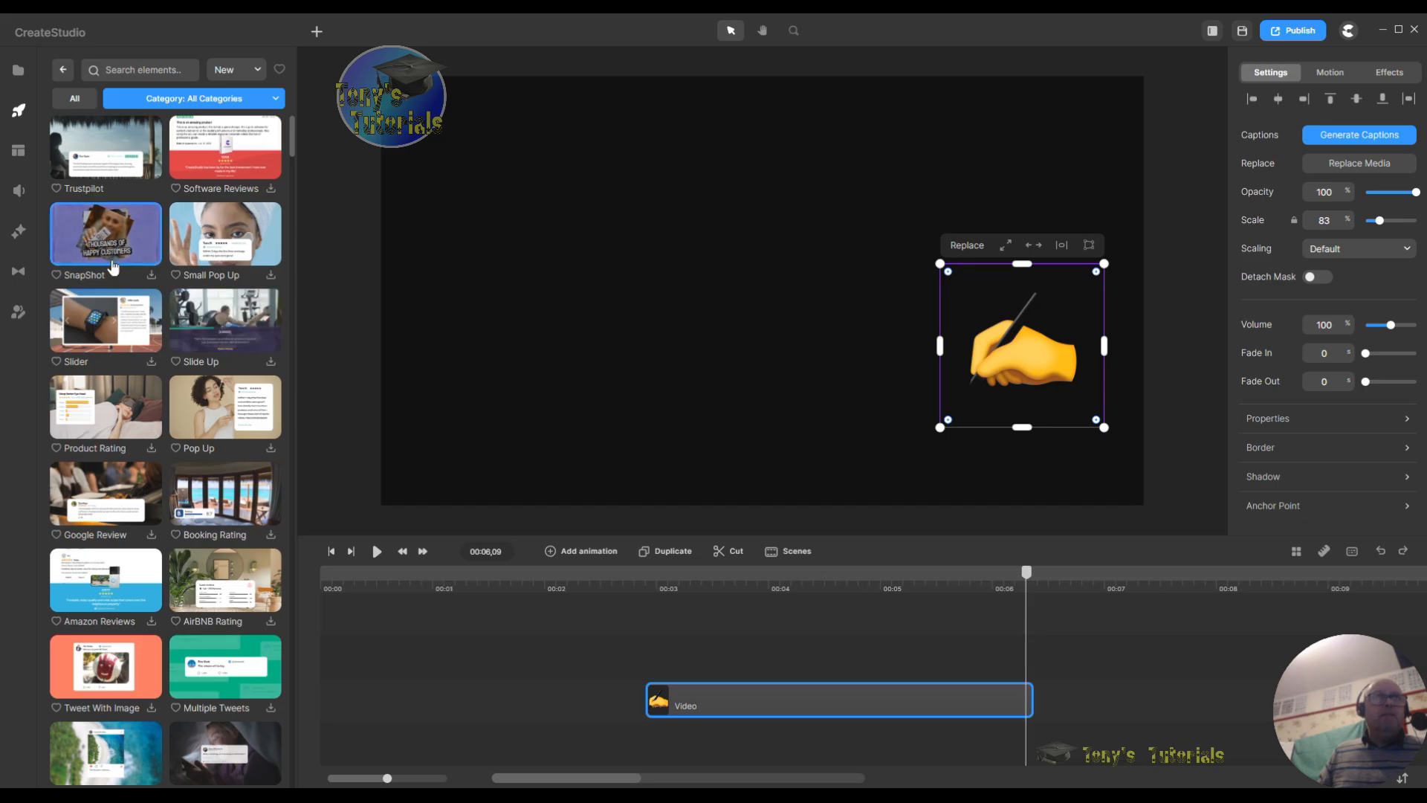
{"action": "scroll", "coordinate": [214, 518], "scroll_direction": "down", "scroll_amount": 7}
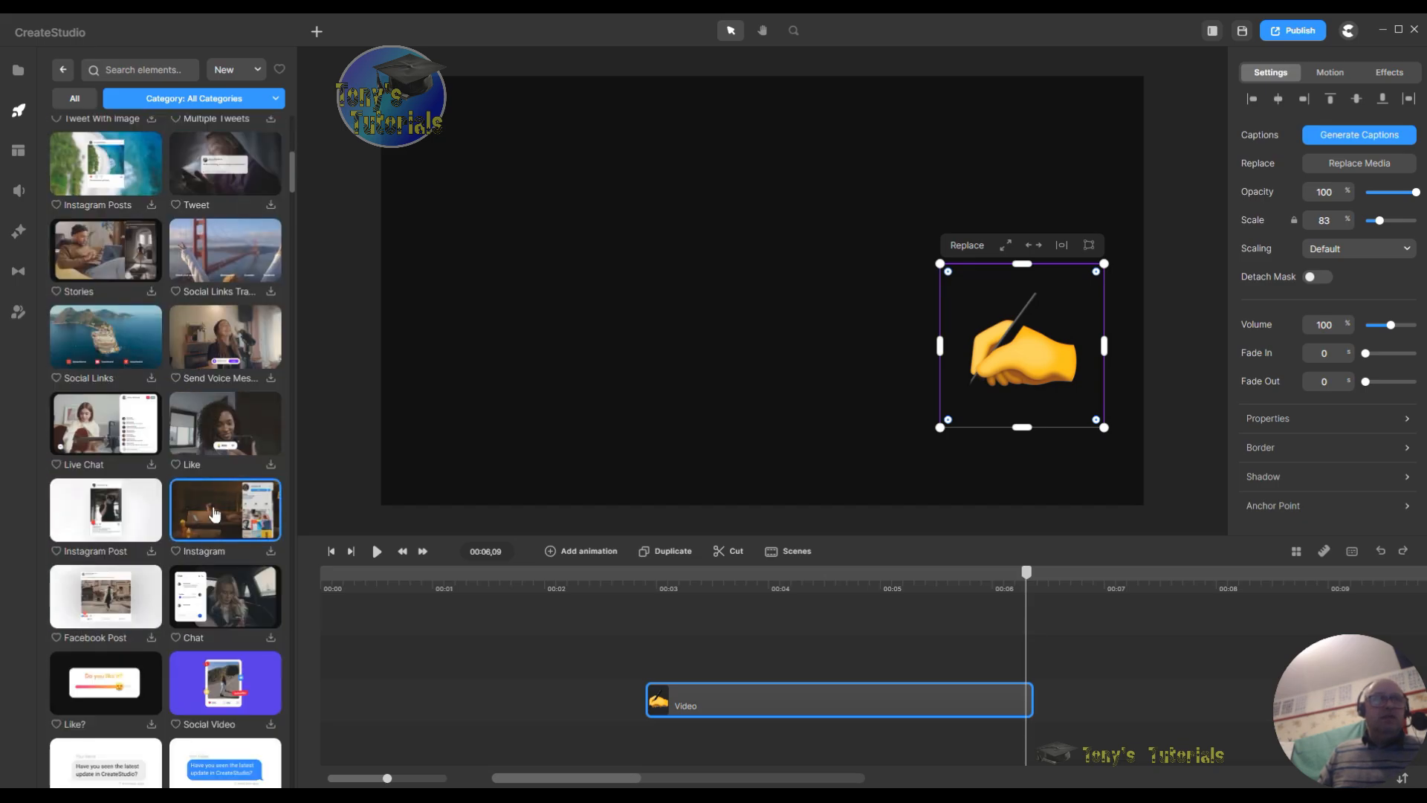
{"action": "scroll", "coordinate": [281, 433], "scroll_direction": "down", "scroll_amount": 6}
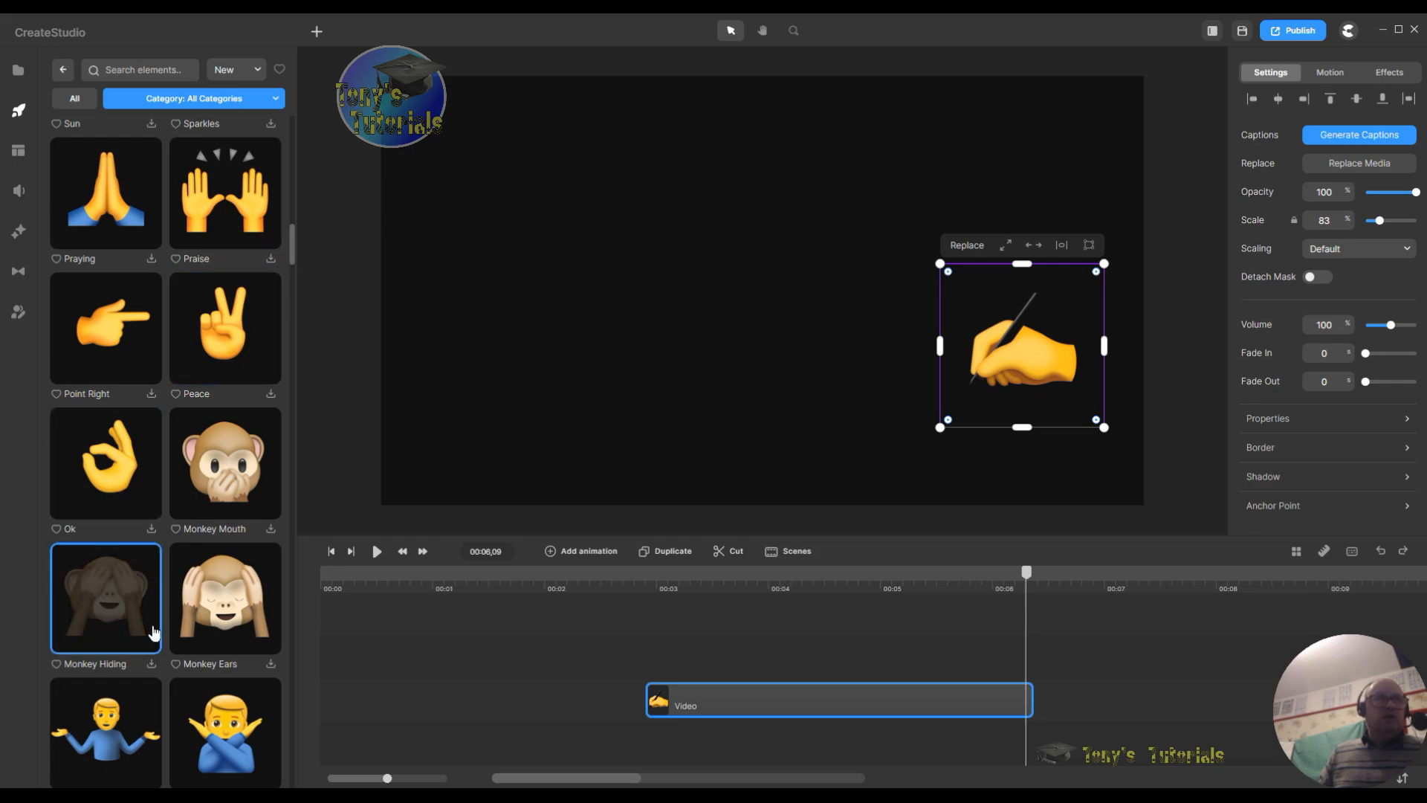
Step: Add the Monkey Mouth emoji to the project, shrink it to about 103% and place it in the canvas's upper-left area
{"action": "left_click", "coordinate": [271, 530]}
{"action": "left_click_drag", "start_coordinate": [234, 479], "coordinate": [777, 405]}
{"action": "left_click_drag", "start_coordinate": [918, 370], "coordinate": [710, 482]}
{"action": "left_click_drag", "start_coordinate": [607, 232], "coordinate": [701, 375]}
{"action": "left_click_drag", "start_coordinate": [993, 175], "coordinate": [739, 130]}
{"action": "left_click_drag", "start_coordinate": [865, 106], "coordinate": [645, 180]}
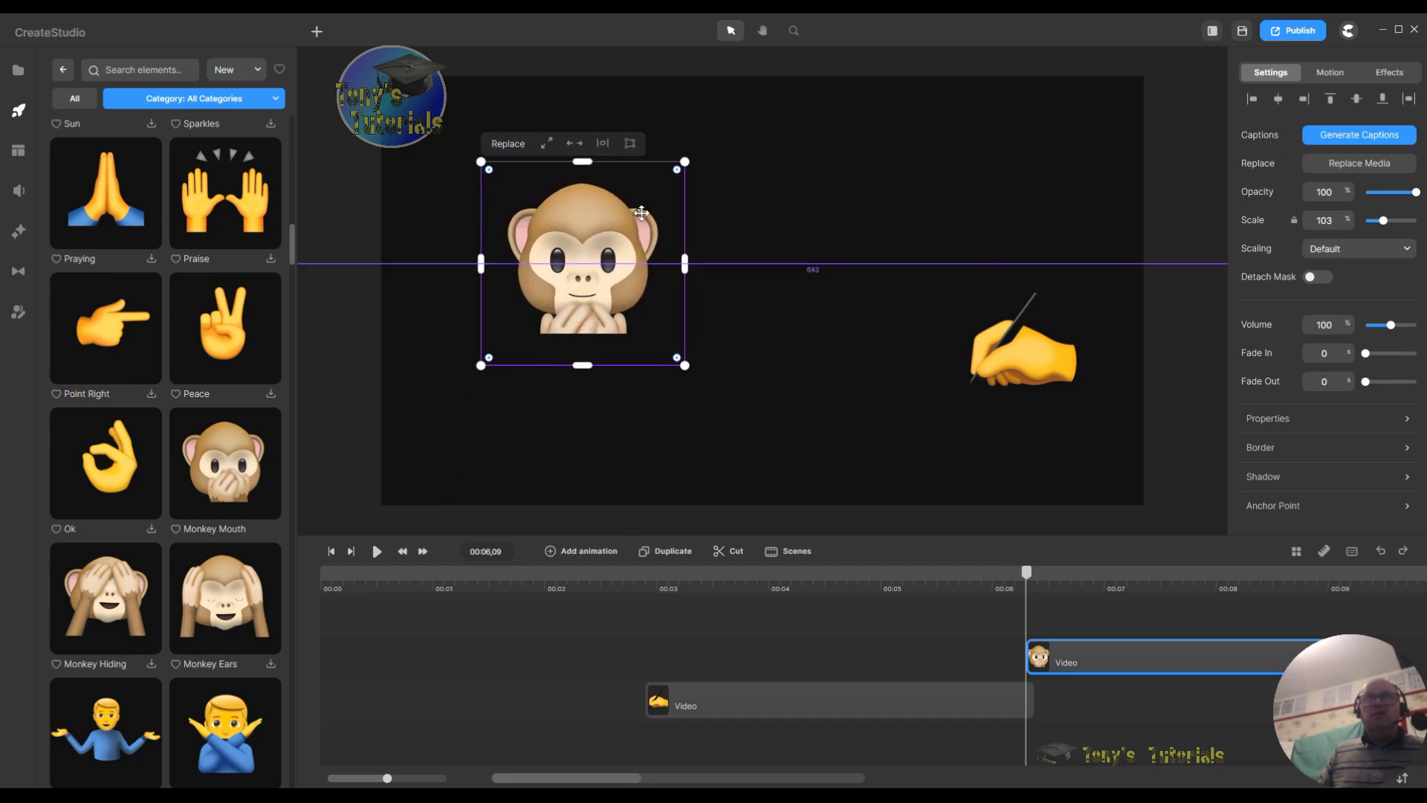
Step: Move the Writing hand up and left to the canvas's vertical centre and play both emoji animations from the hand clip's start
{"action": "left_click_drag", "start_coordinate": [1011, 342], "coordinate": [929, 303]}
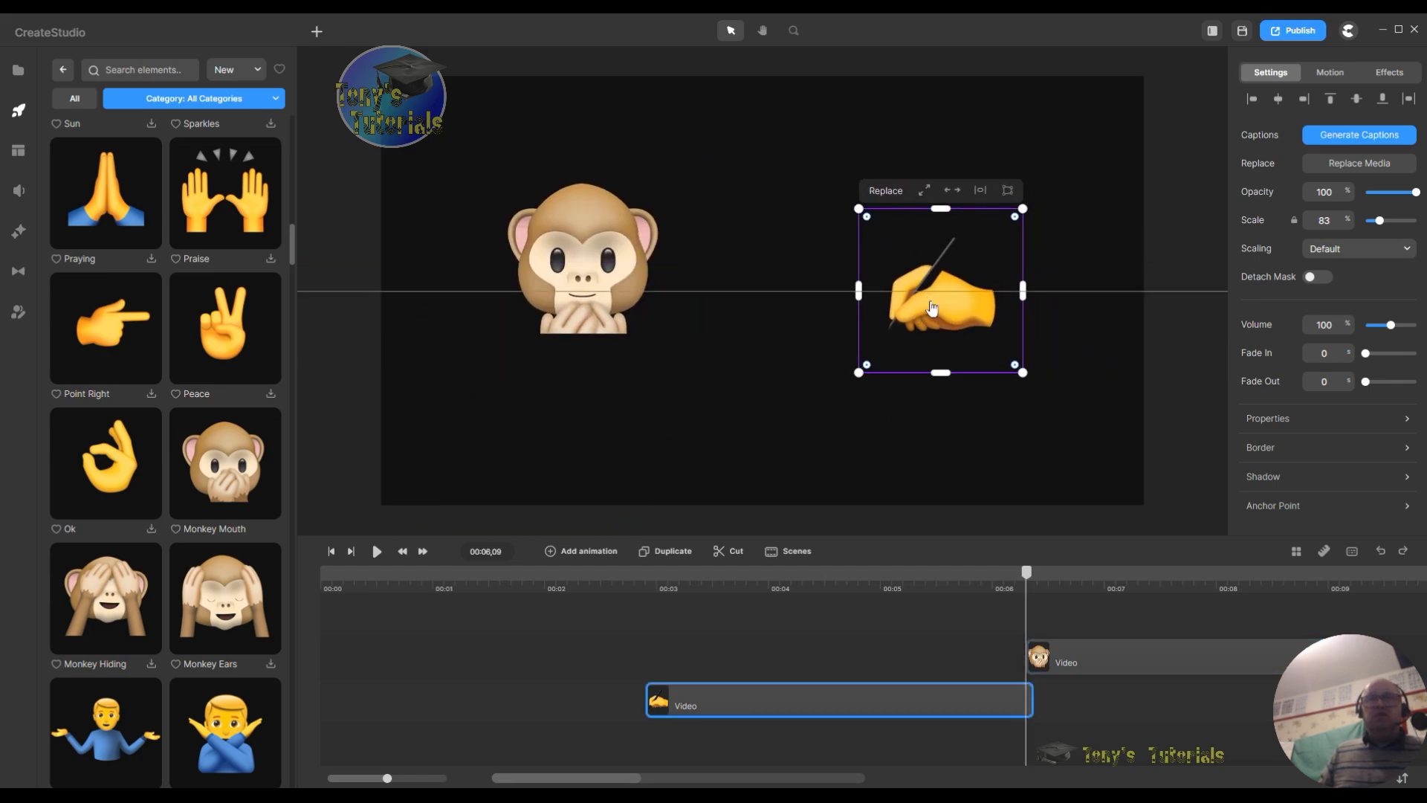
{"action": "left_click", "coordinate": [854, 577]}
{"action": "left_click_drag", "start_coordinate": [856, 587], "coordinate": [637, 587]}
{"action": "left_click", "coordinate": [377, 553]}
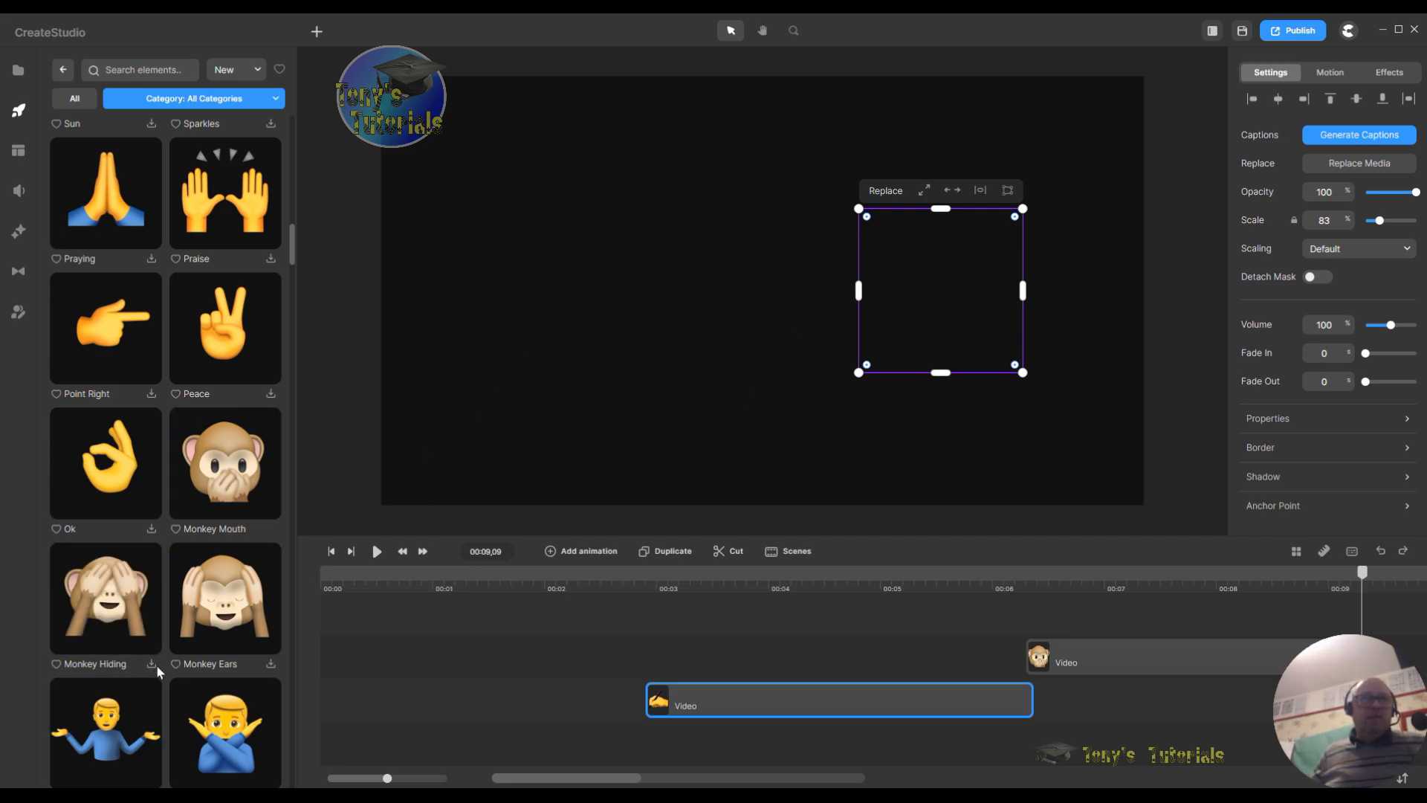
Step: Add the Monkey Hiding emoji after the other clips, shrink it to about 197% on the canvas's left half and play it
{"action": "left_click_drag", "start_coordinate": [112, 602], "coordinate": [599, 270]}
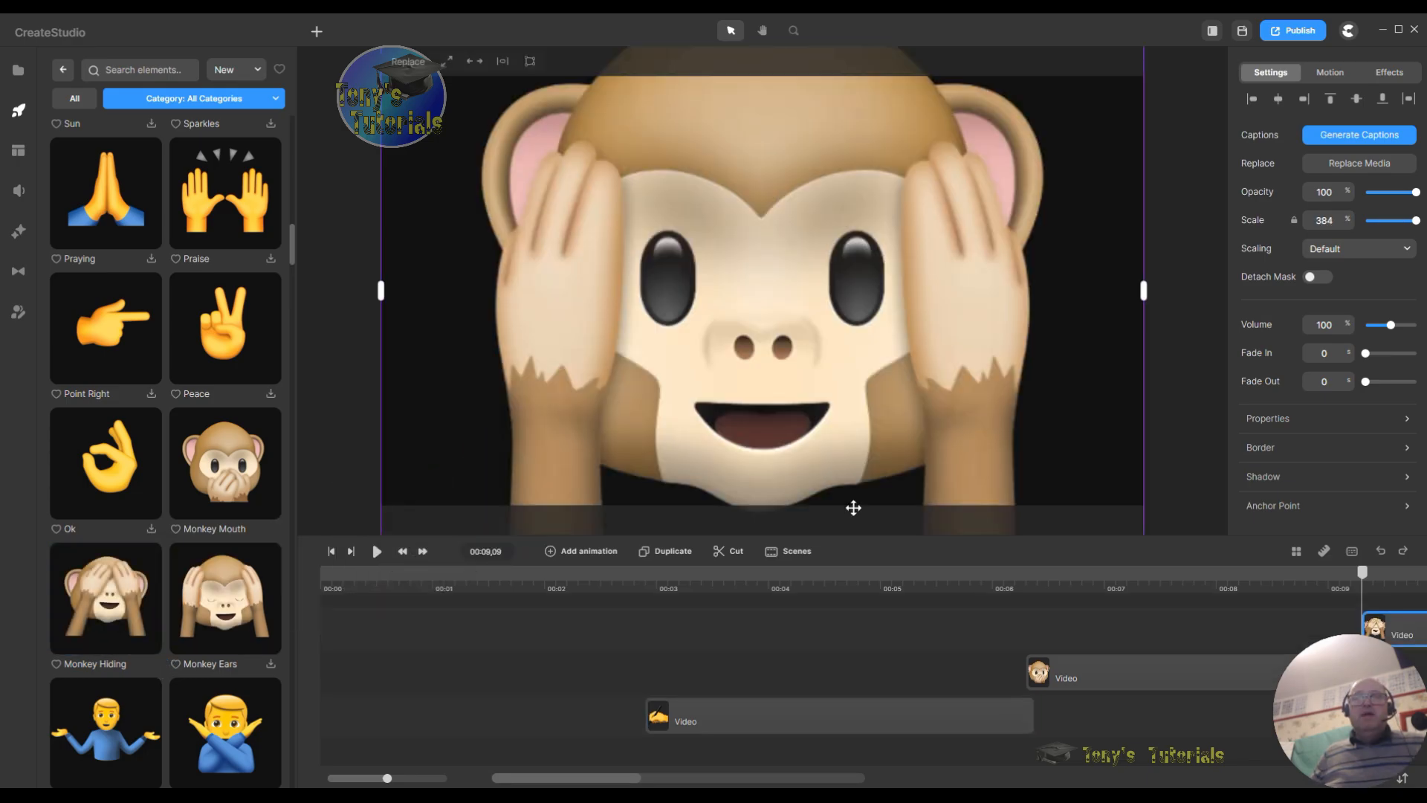
{"action": "left_click_drag", "start_coordinate": [950, 389], "coordinate": [1135, 305]}
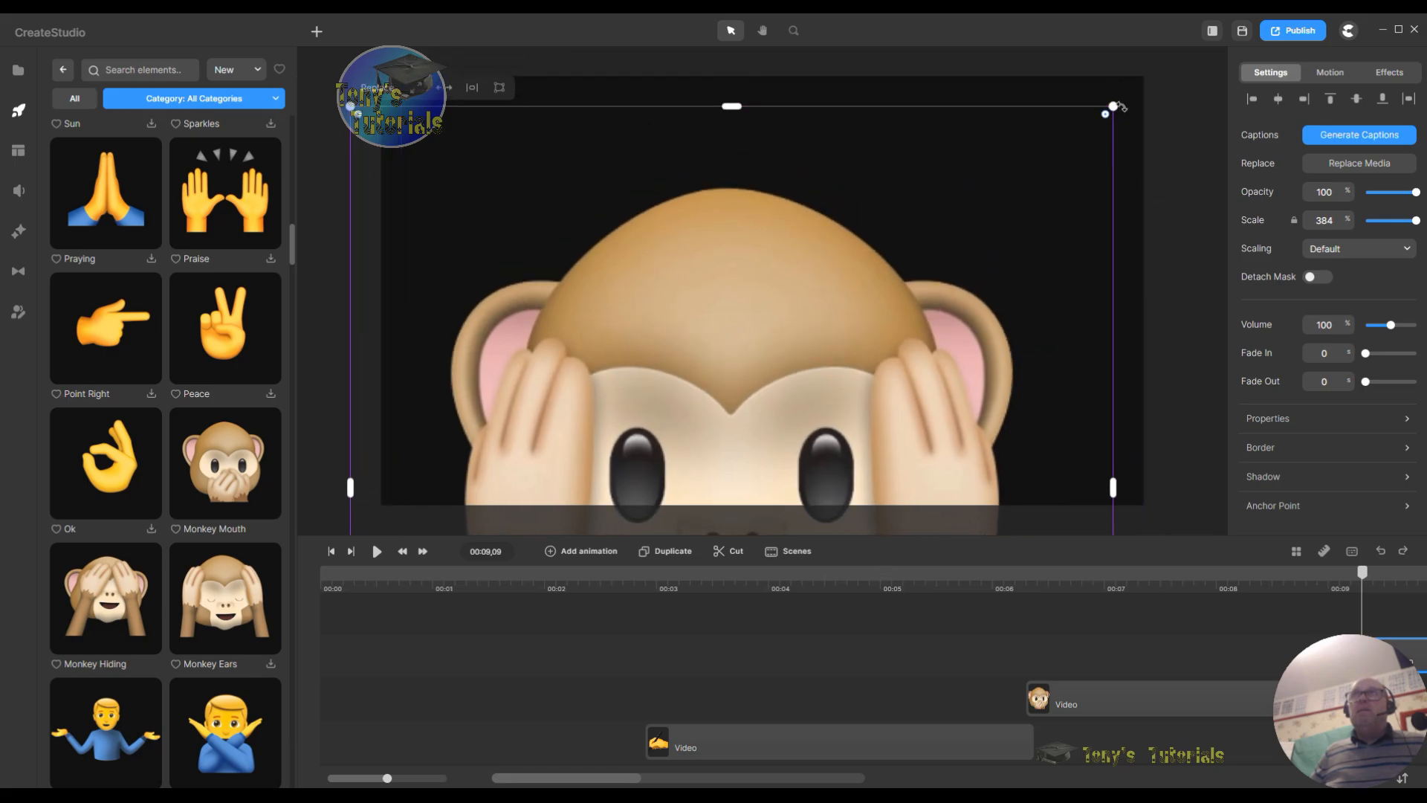
{"action": "left_click_drag", "start_coordinate": [1114, 104], "coordinate": [685, 176]}
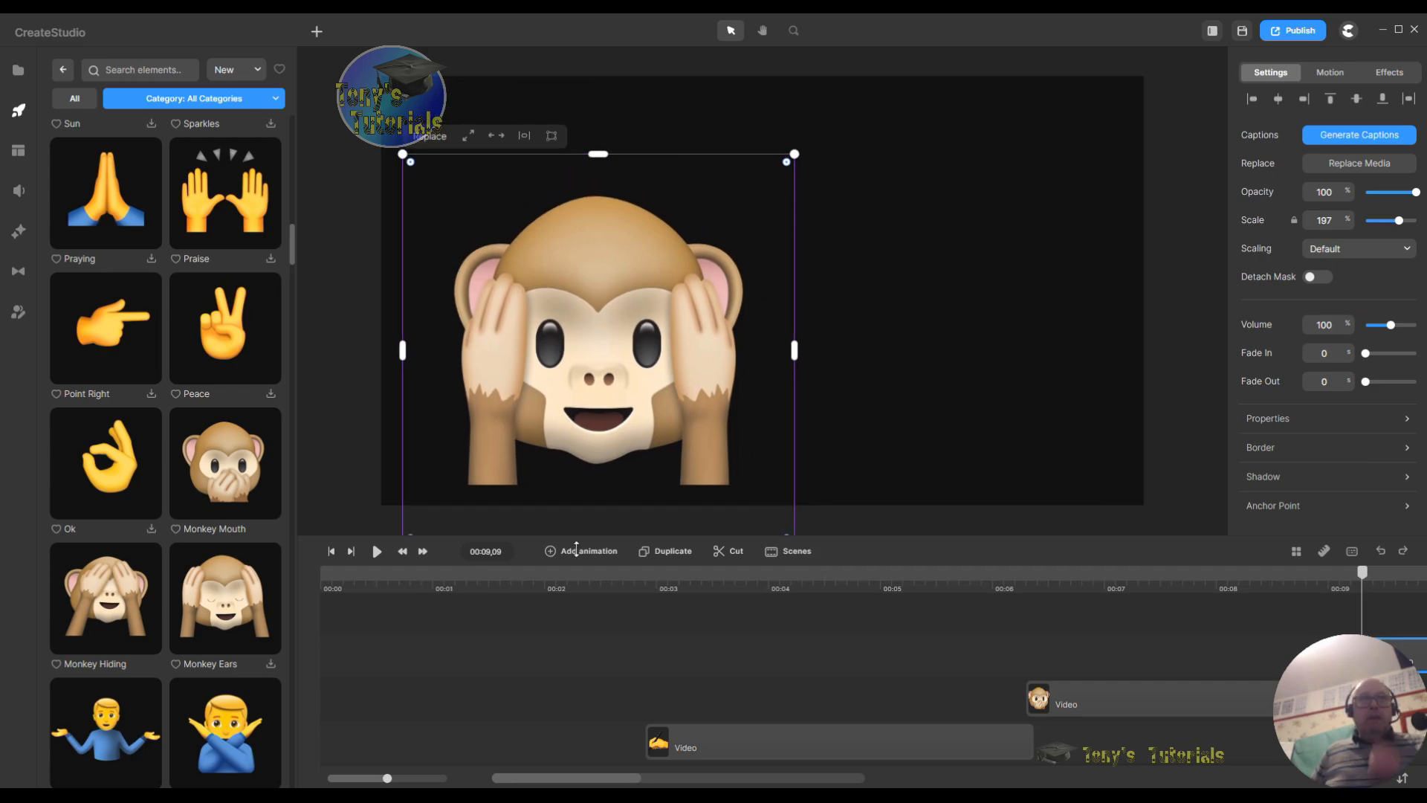
{"action": "left_click", "coordinate": [376, 552]}
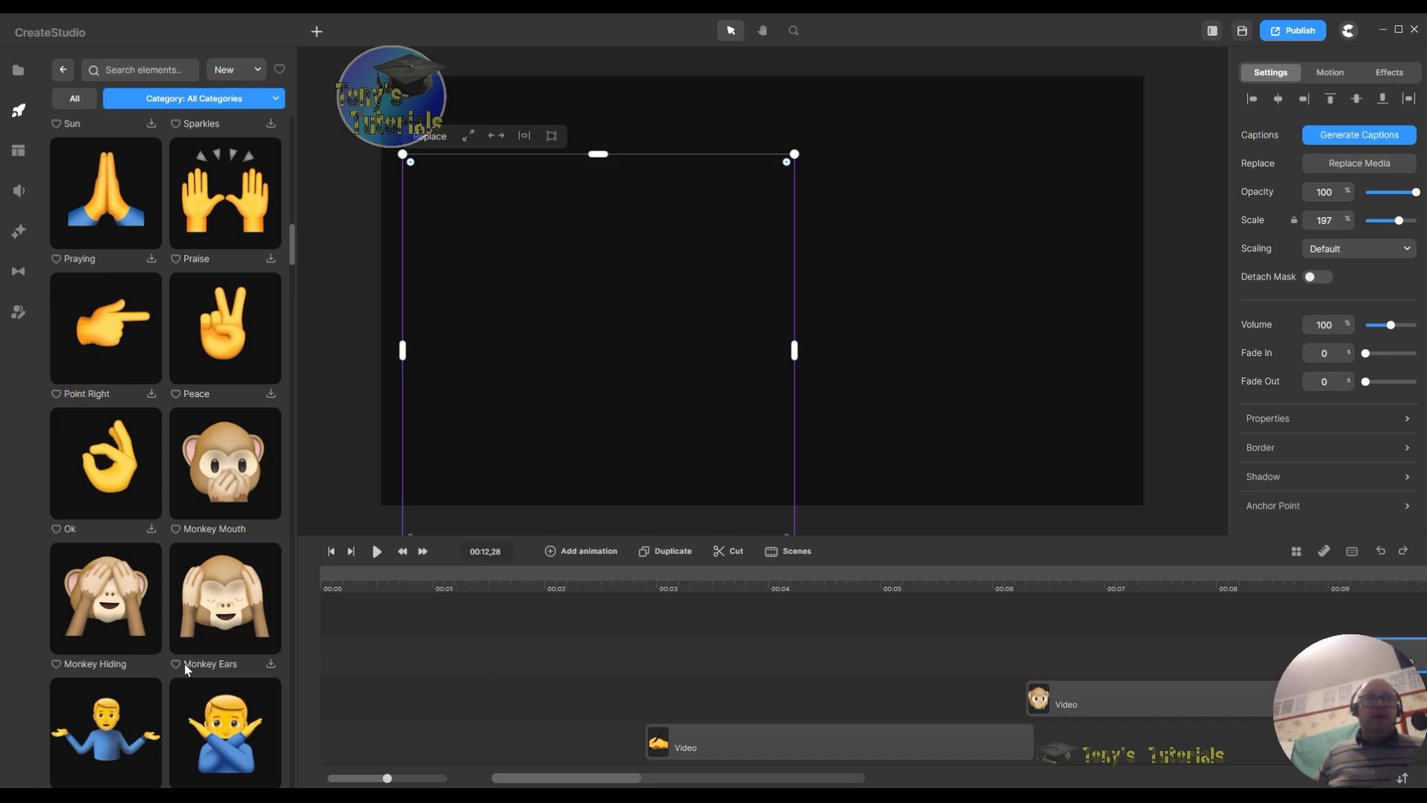
Step: Browse the remaining Social Media elements, from the face emojis down to the social network icons
{"action": "scroll", "coordinate": [223, 632], "scroll_direction": "down", "scroll_amount": 20}
{"action": "scroll", "coordinate": [223, 594], "scroll_direction": "down", "scroll_amount": 10}
{"action": "scroll", "coordinate": [201, 498], "scroll_direction": "down", "scroll_amount": 10}
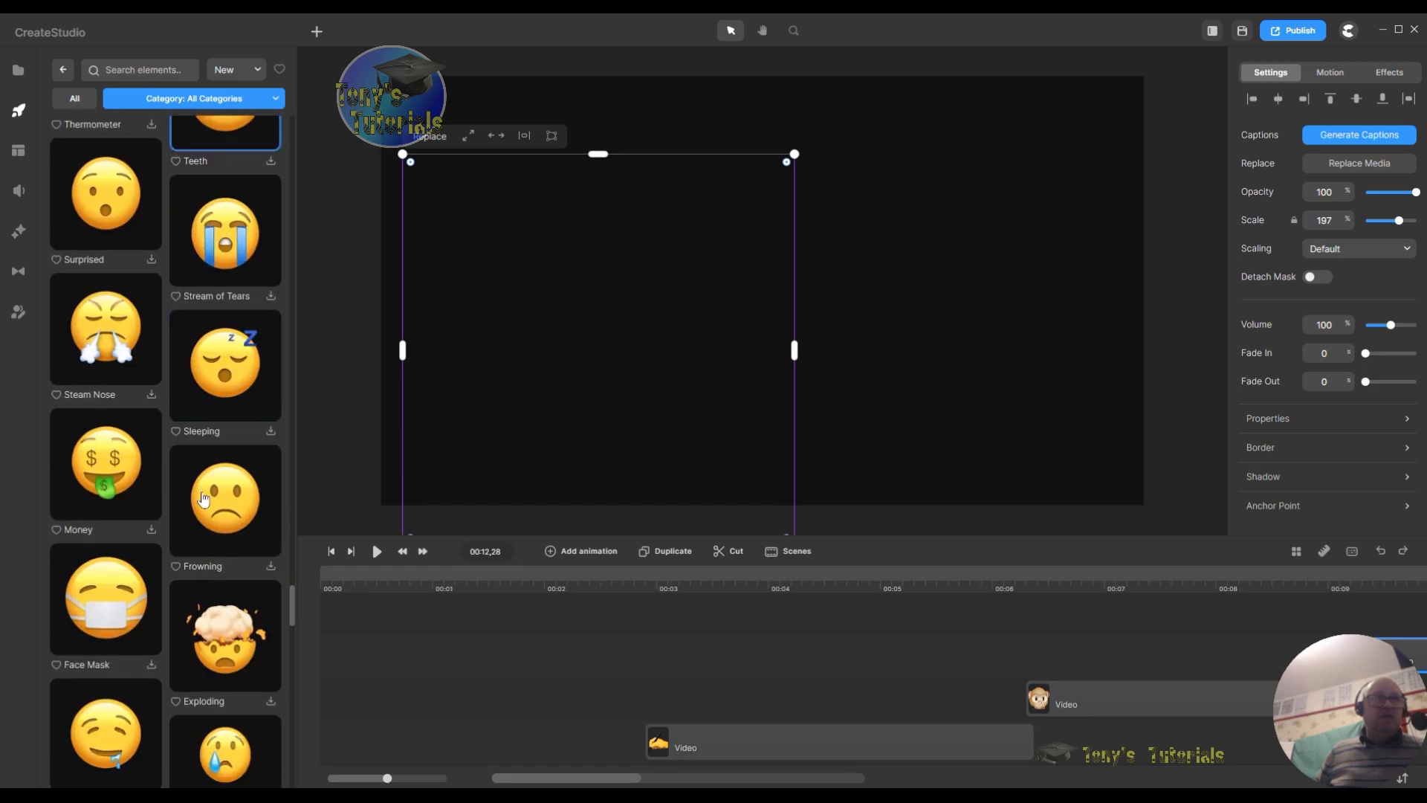
{"action": "scroll", "coordinate": [203, 498], "scroll_direction": "down", "scroll_amount": 10}
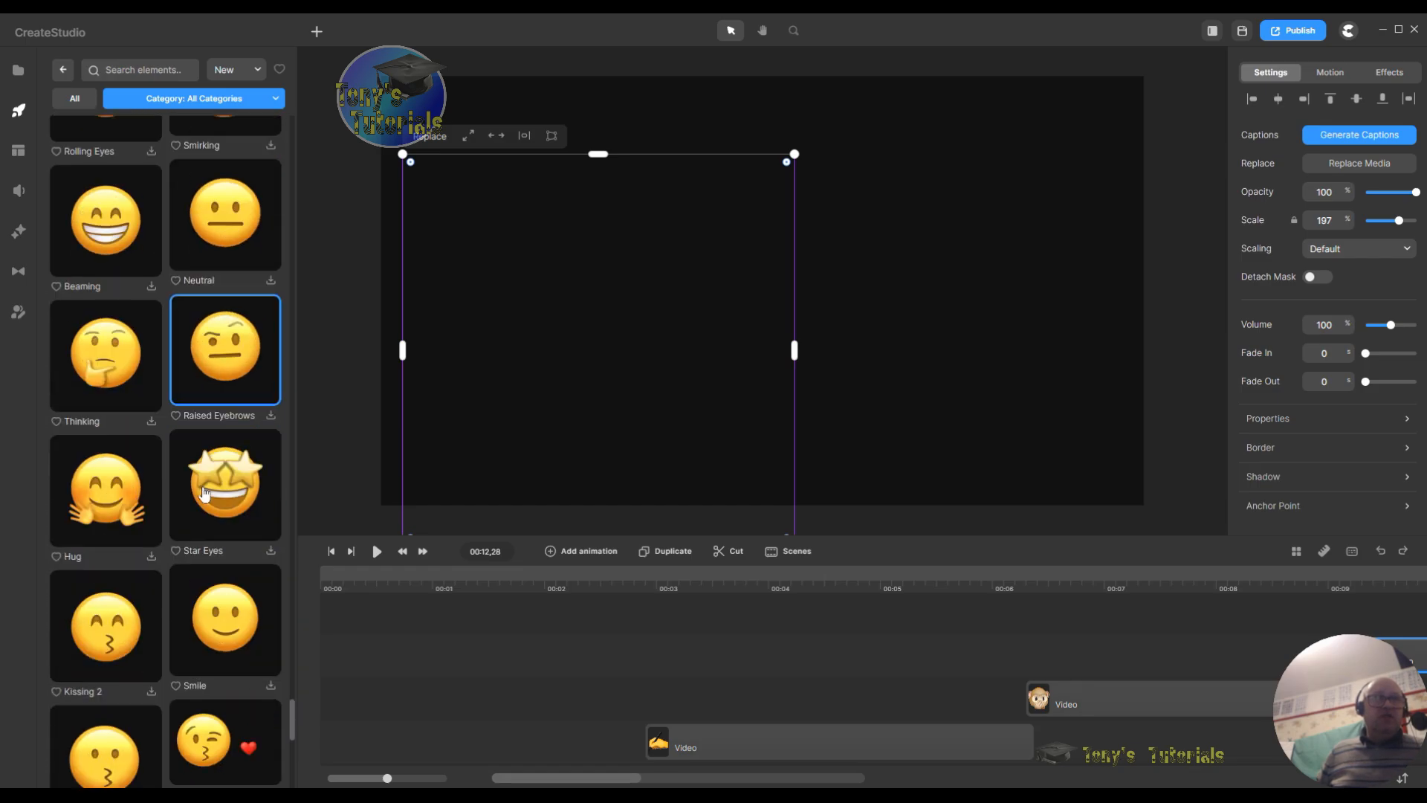
{"action": "scroll", "coordinate": [203, 498], "scroll_direction": "down", "scroll_amount": 5}
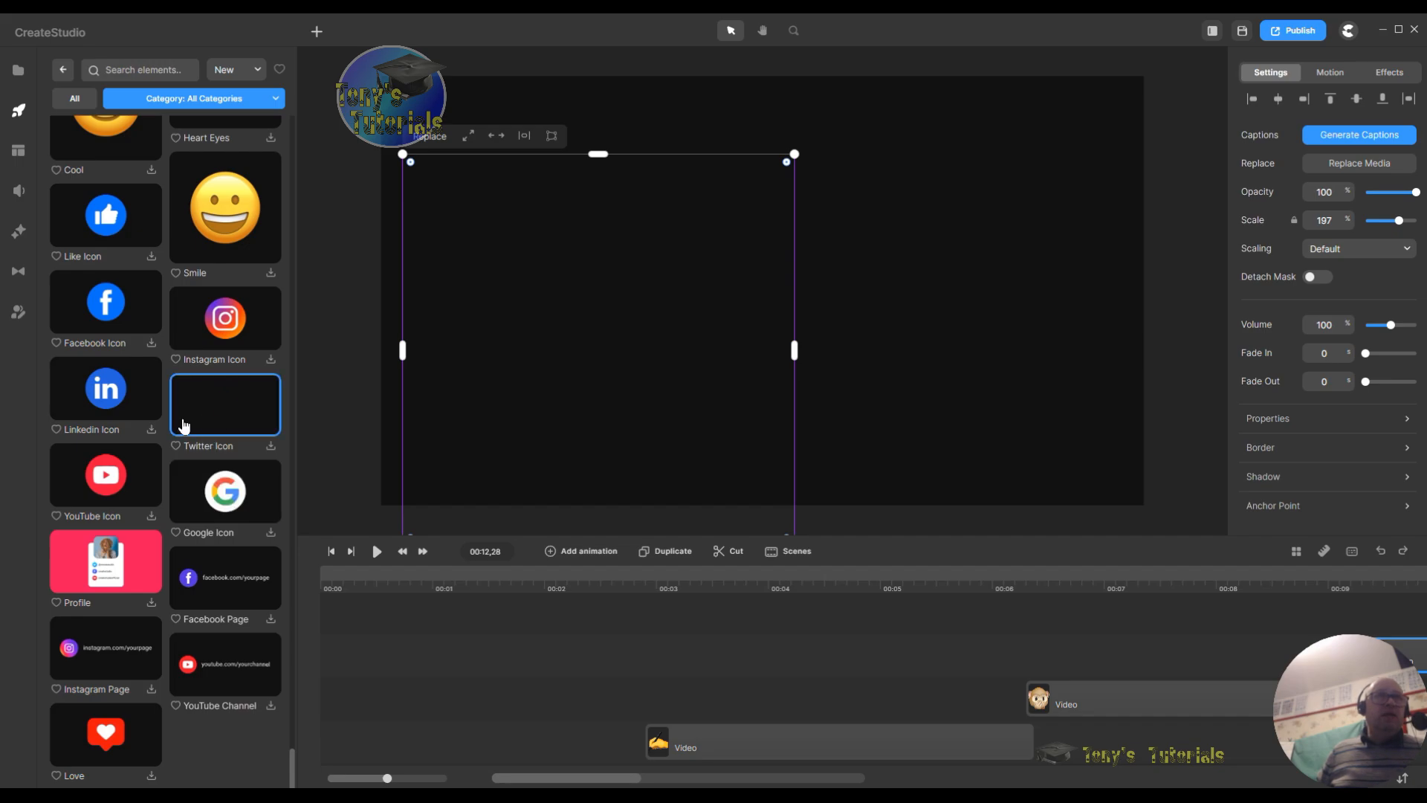
{"action": "scroll", "coordinate": [269, 348], "scroll_direction": "up", "scroll_amount": 8}
{"action": "scroll", "coordinate": [168, 366], "scroll_direction": "down", "scroll_amount": 8}
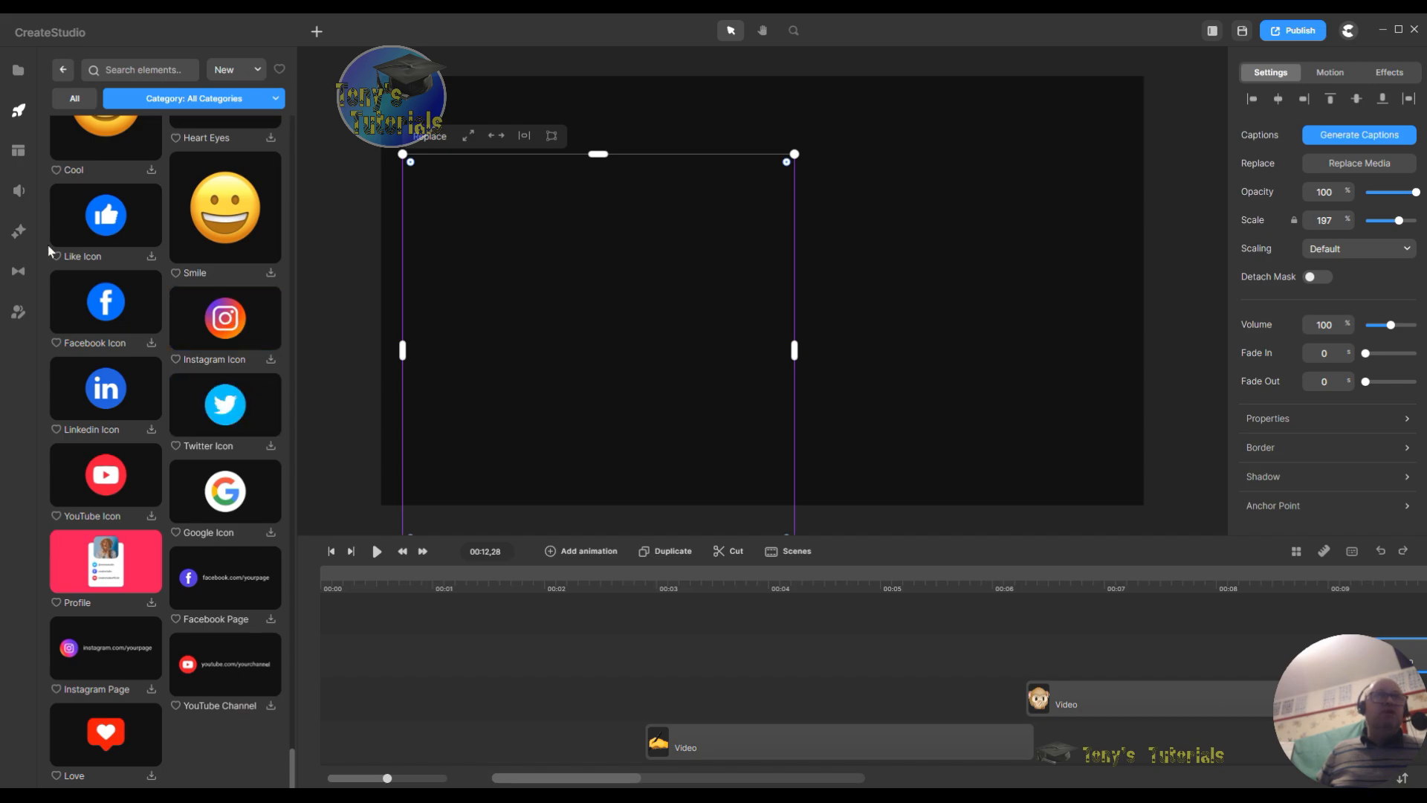
Step: Add the Like Icon to the project and move its clip to start at about 00:10 on the timeline
{"action": "left_click", "coordinate": [151, 257]}
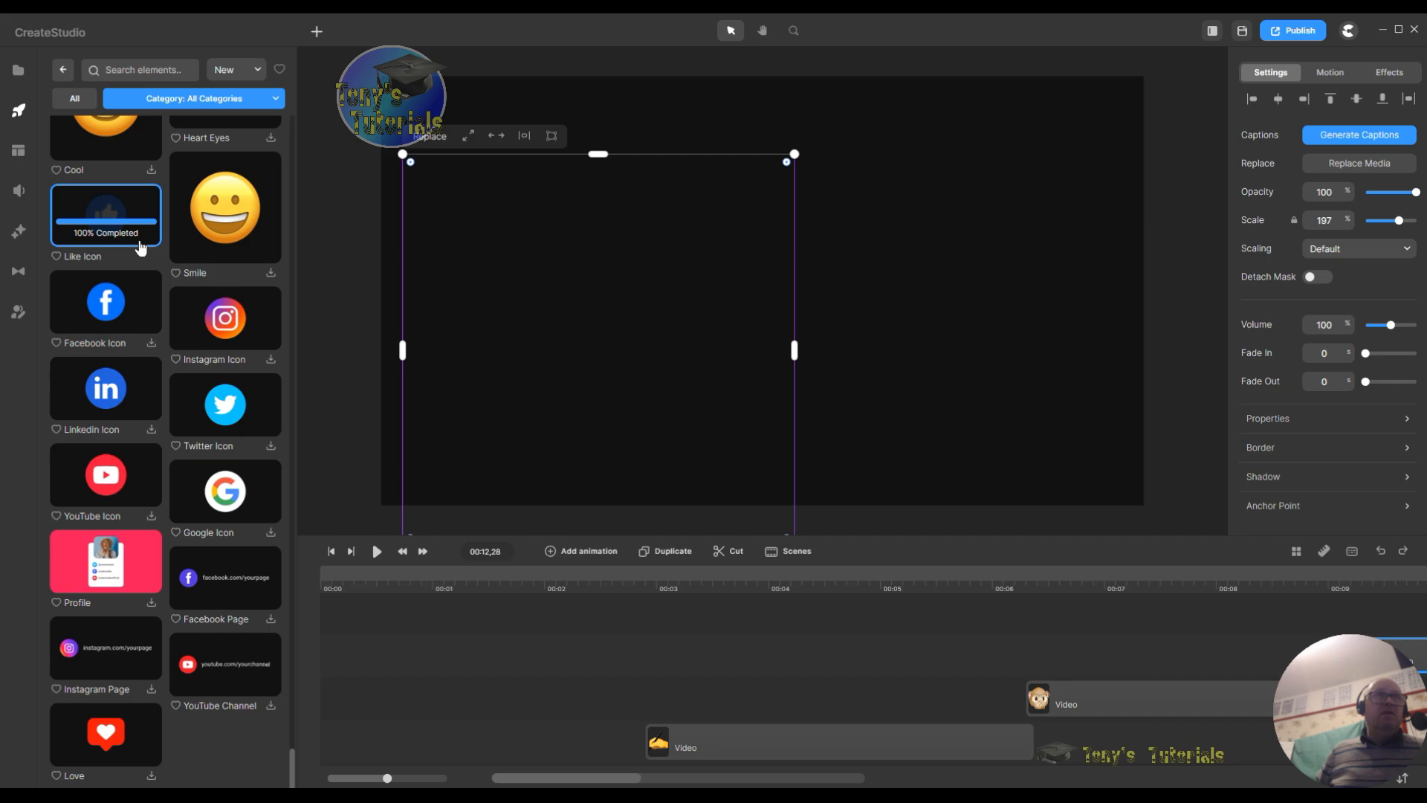
{"action": "left_click_drag", "start_coordinate": [97, 253], "coordinate": [905, 285]}
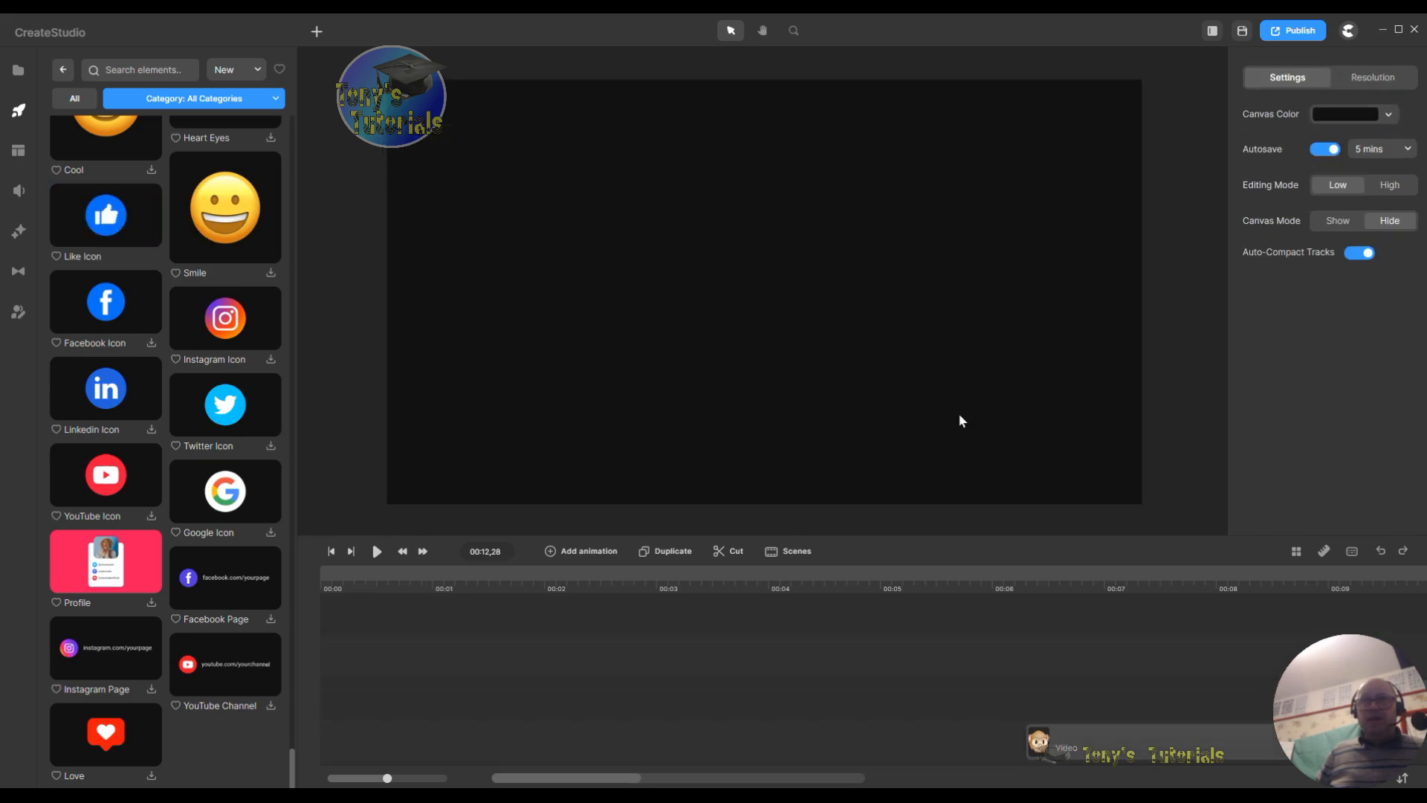
{"action": "left_click_drag", "start_coordinate": [615, 778], "coordinate": [658, 779]}
{"action": "left_click_drag", "start_coordinate": [1003, 660], "coordinate": [702, 650]}
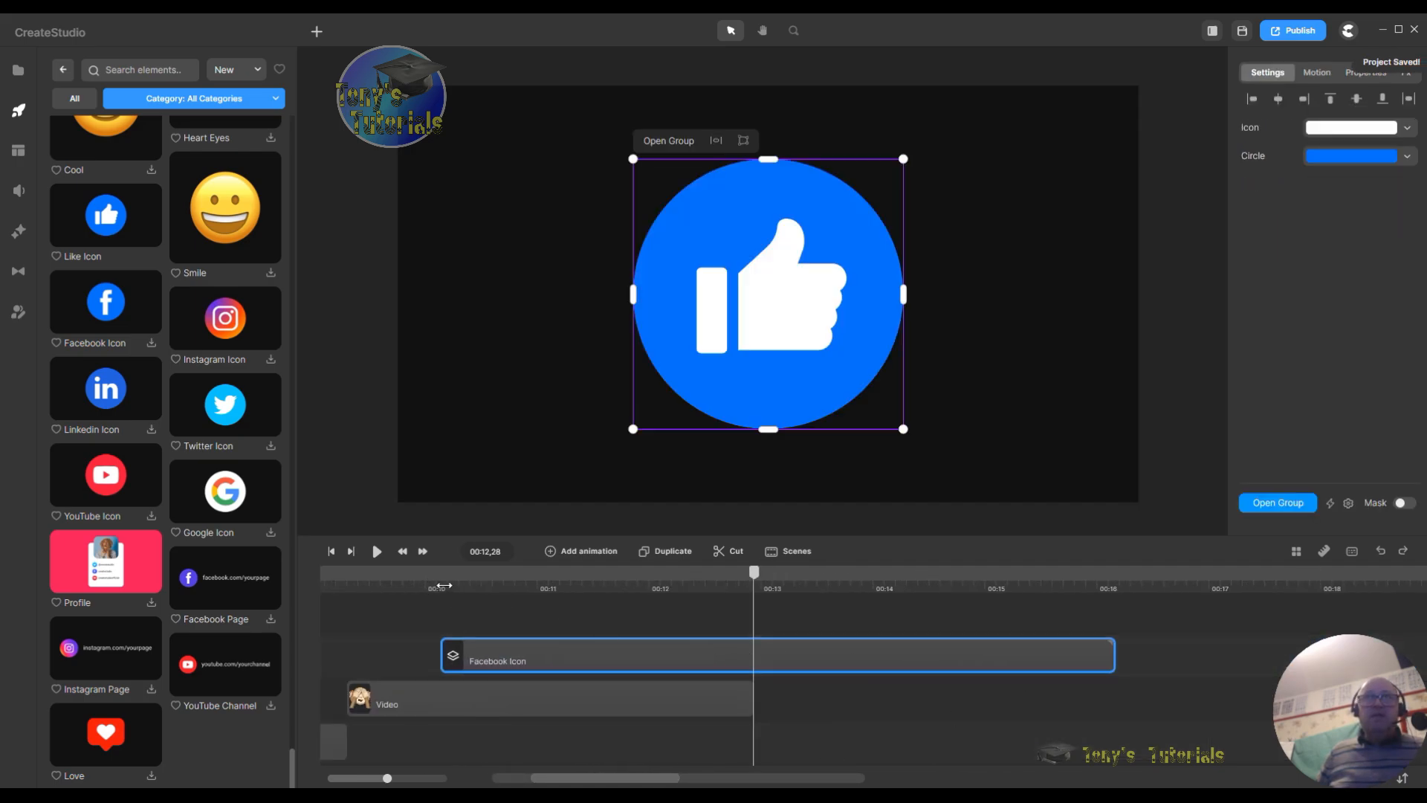
Step: Shift the Facebook Icon clip earlier on the timeline and open its group
{"action": "scroll", "coordinate": [445, 586], "scroll_direction": "up", "scroll_amount": 3}
{"action": "left_click_drag", "start_coordinate": [757, 578], "coordinate": [1402, 587]}
{"action": "left_click_drag", "start_coordinate": [962, 652], "coordinate": [749, 653]}
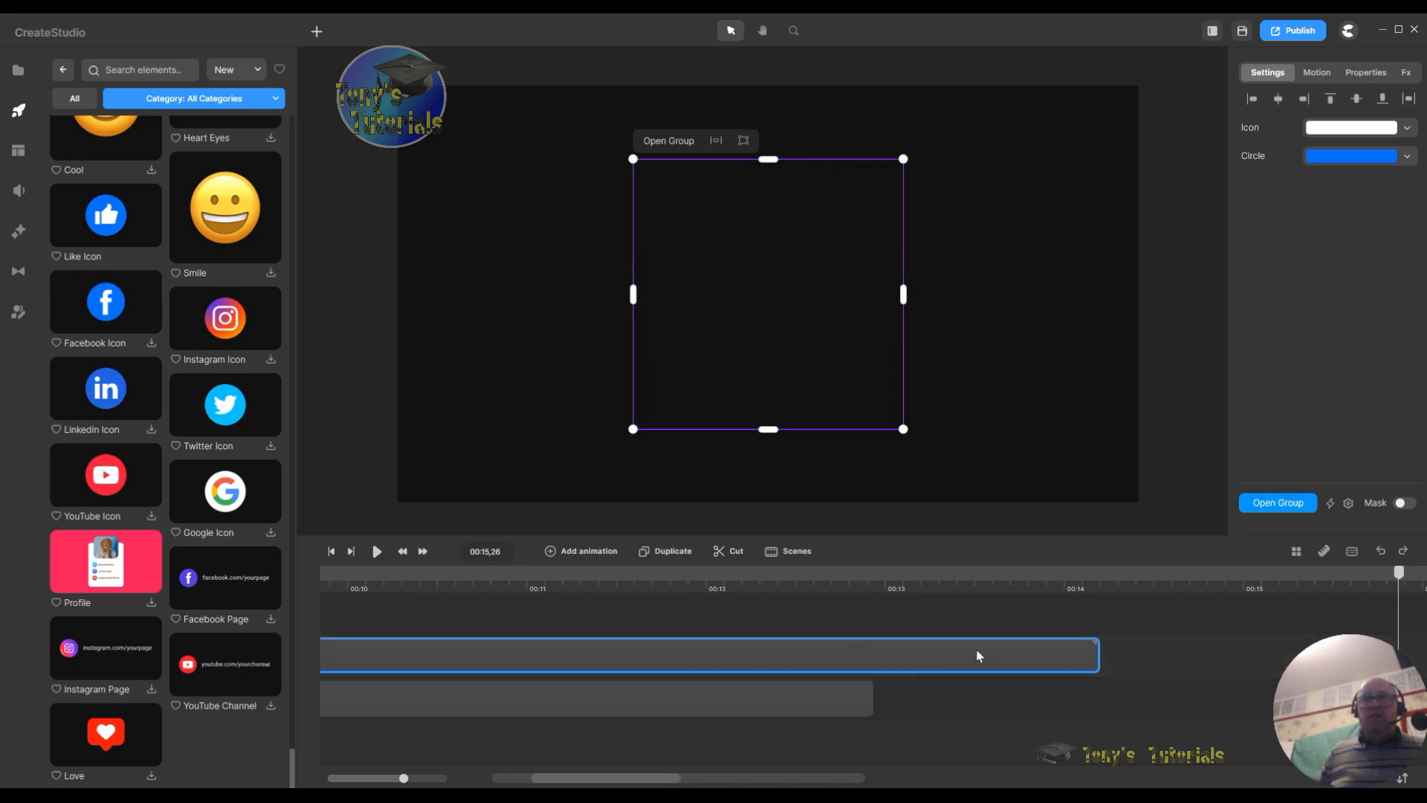
{"action": "double_click", "coordinate": [710, 653]}
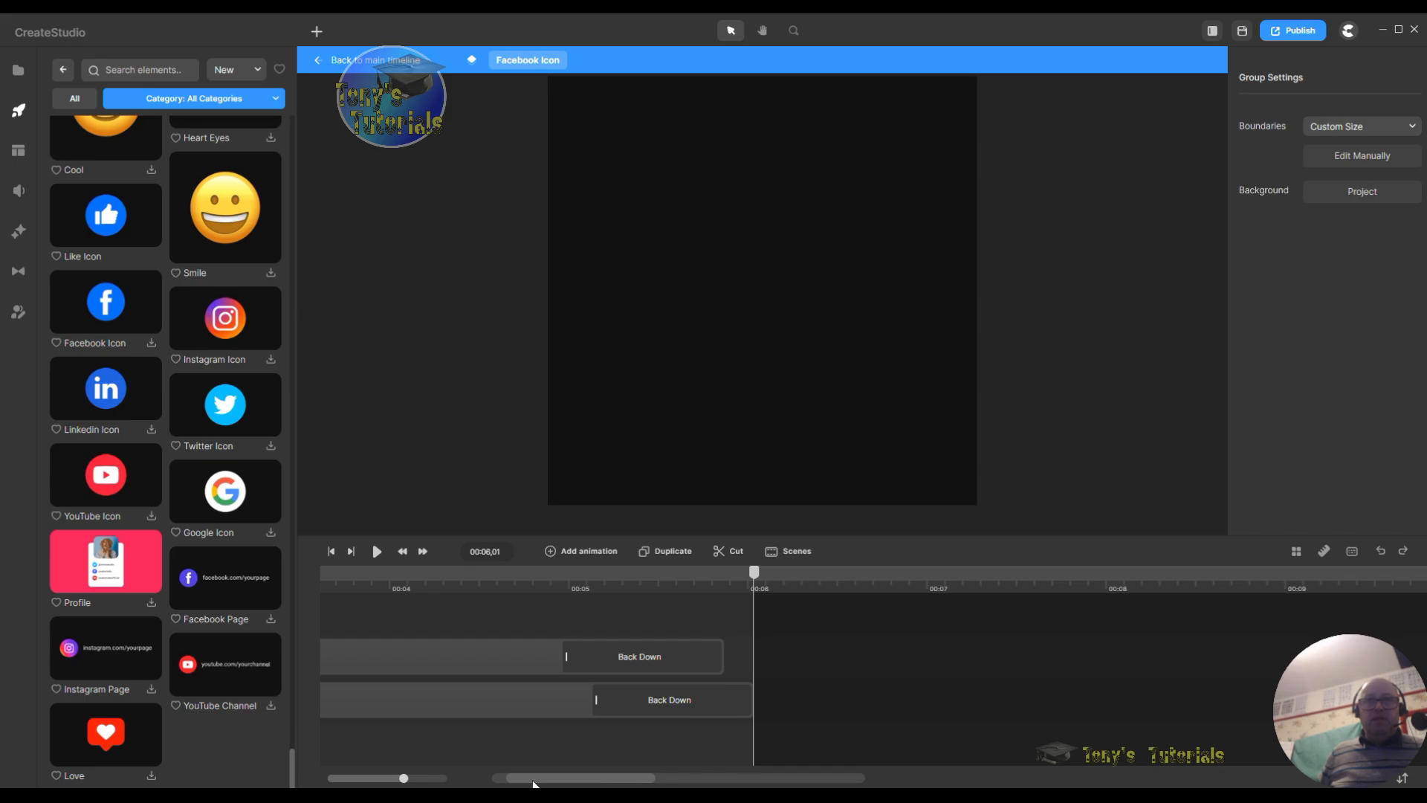
Step: Scrub through the group's entrance animation to 00:02,00 and move the white thumb layer to start at 00:00
{"action": "left_click_drag", "start_coordinate": [562, 779], "coordinate": [472, 777]}
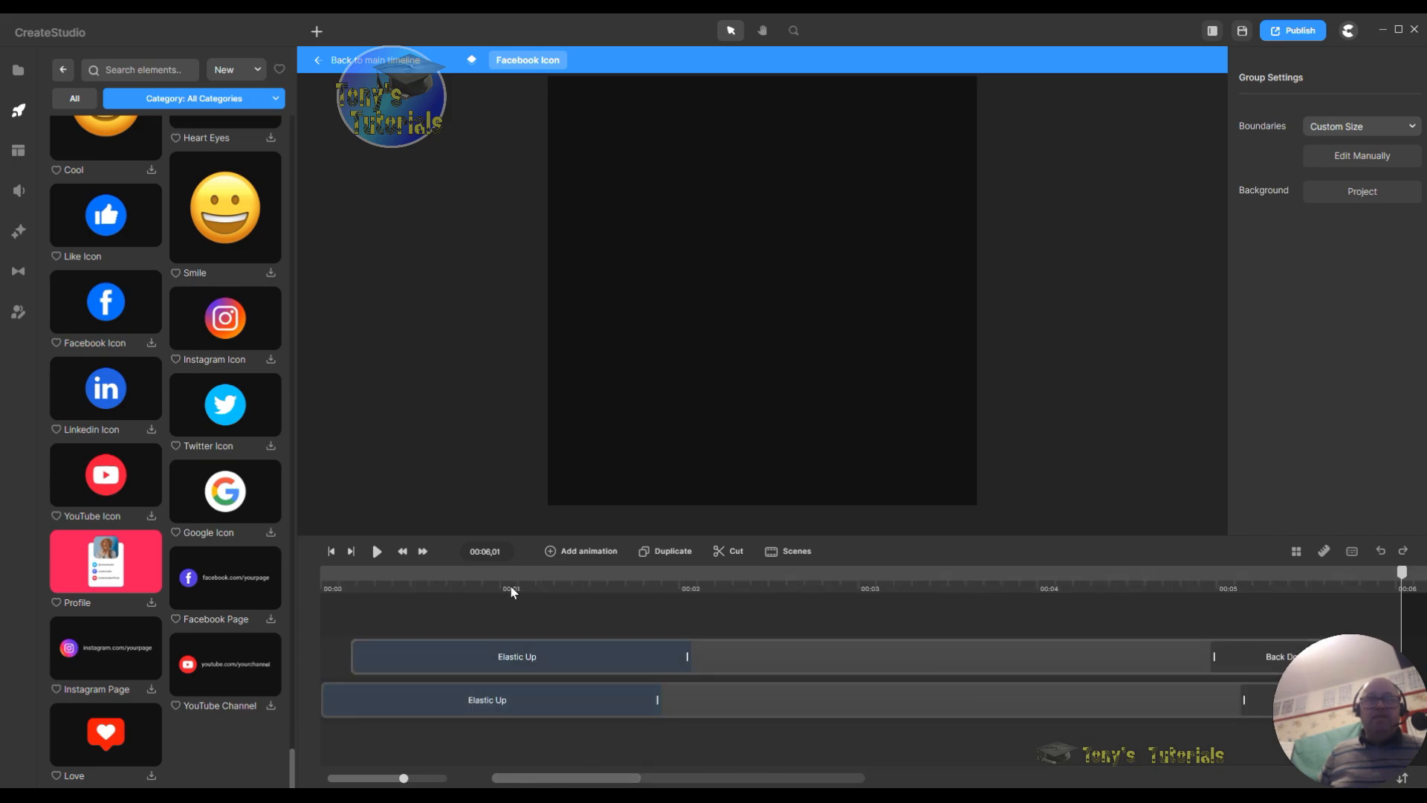
{"action": "left_click_drag", "start_coordinate": [351, 583], "coordinate": [451, 589]}
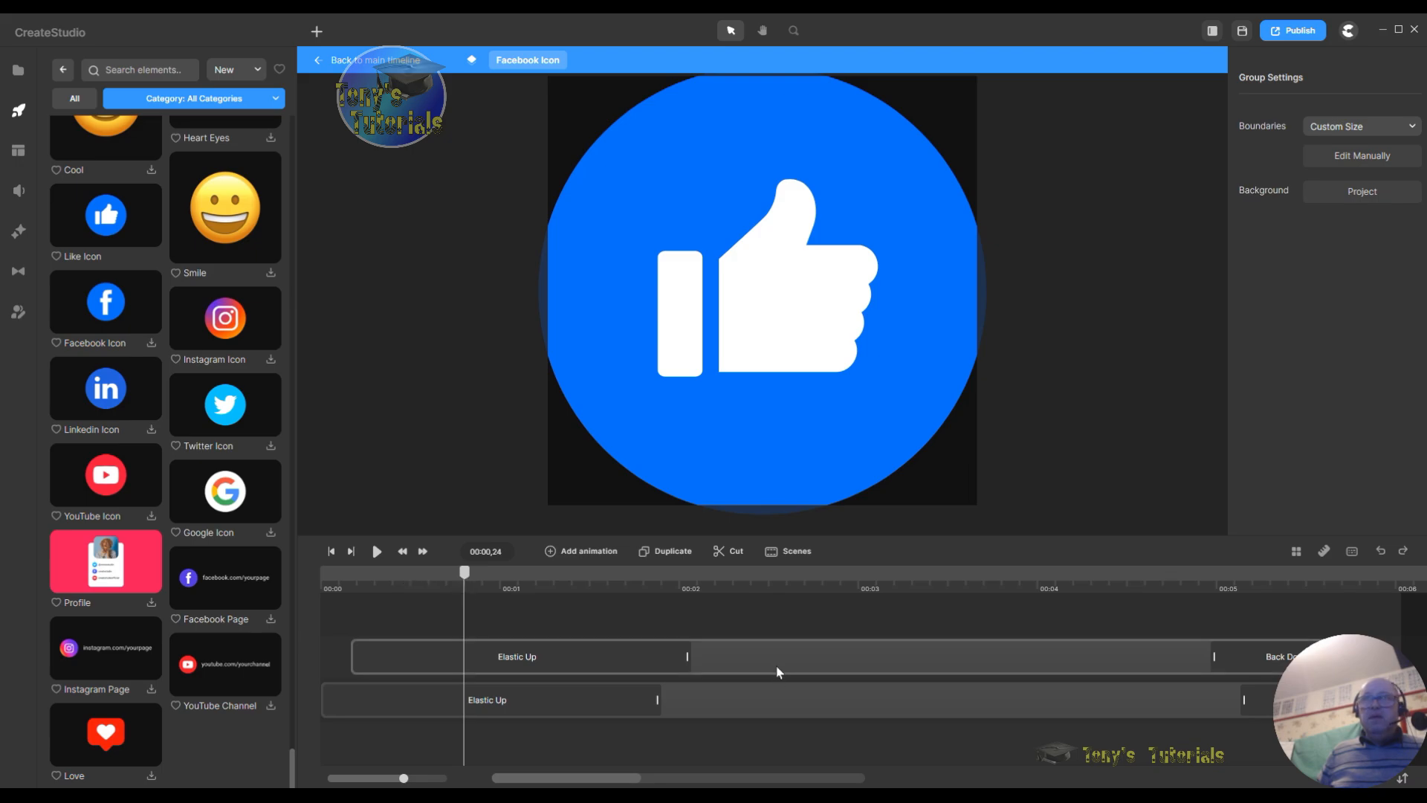
{"action": "left_click", "coordinate": [848, 671]}
{"action": "left_click_drag", "start_coordinate": [467, 574], "coordinate": [709, 576]}
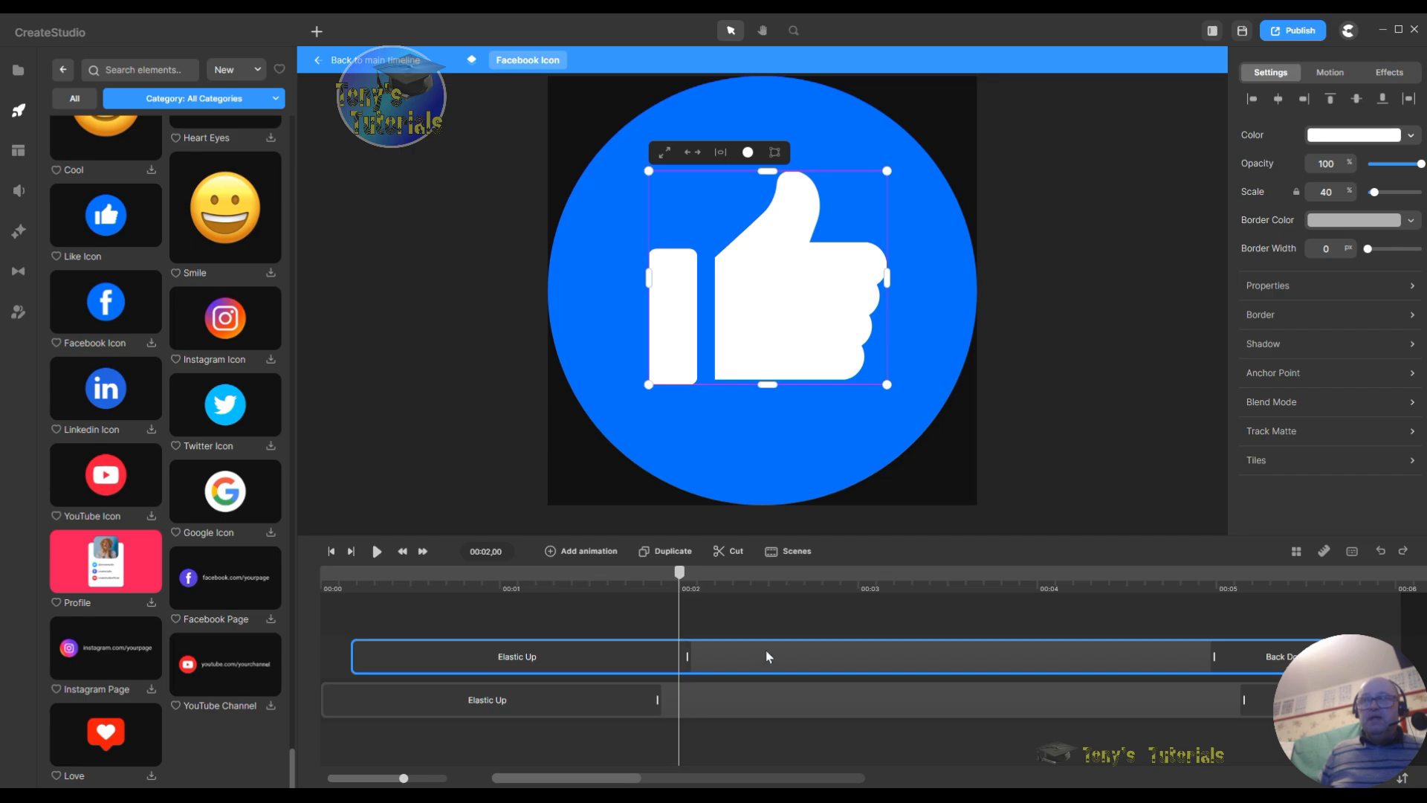
{"action": "left_click_drag", "start_coordinate": [1099, 654], "coordinate": [1019, 671]}
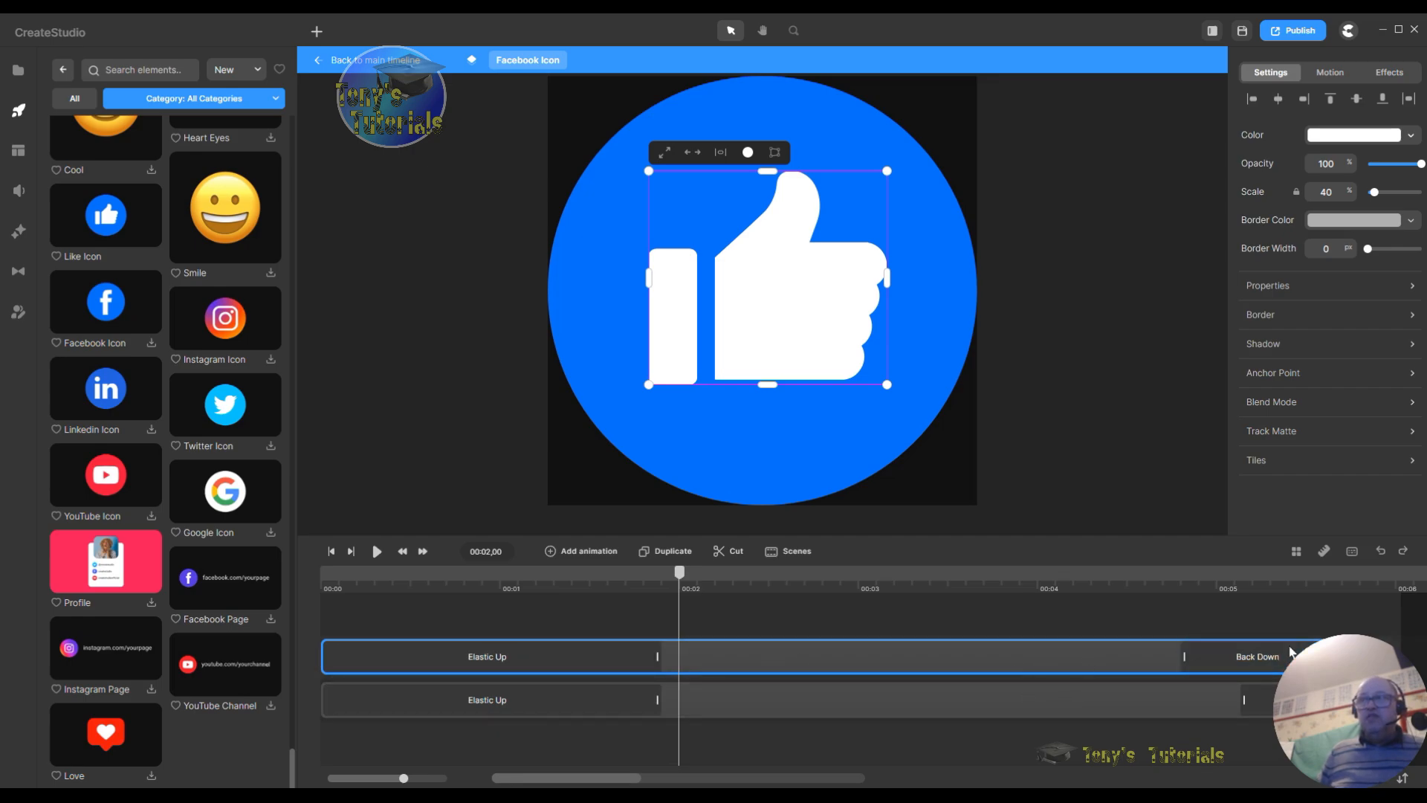
Step: Shift the white thumb layer to start slightly after the blue circle, then scrub the timeline to 00:04,14 and back to 00:00
{"action": "left_click_drag", "start_coordinate": [680, 579], "coordinate": [518, 619]}
{"action": "left_click_drag", "start_coordinate": [859, 671], "coordinate": [889, 673]}
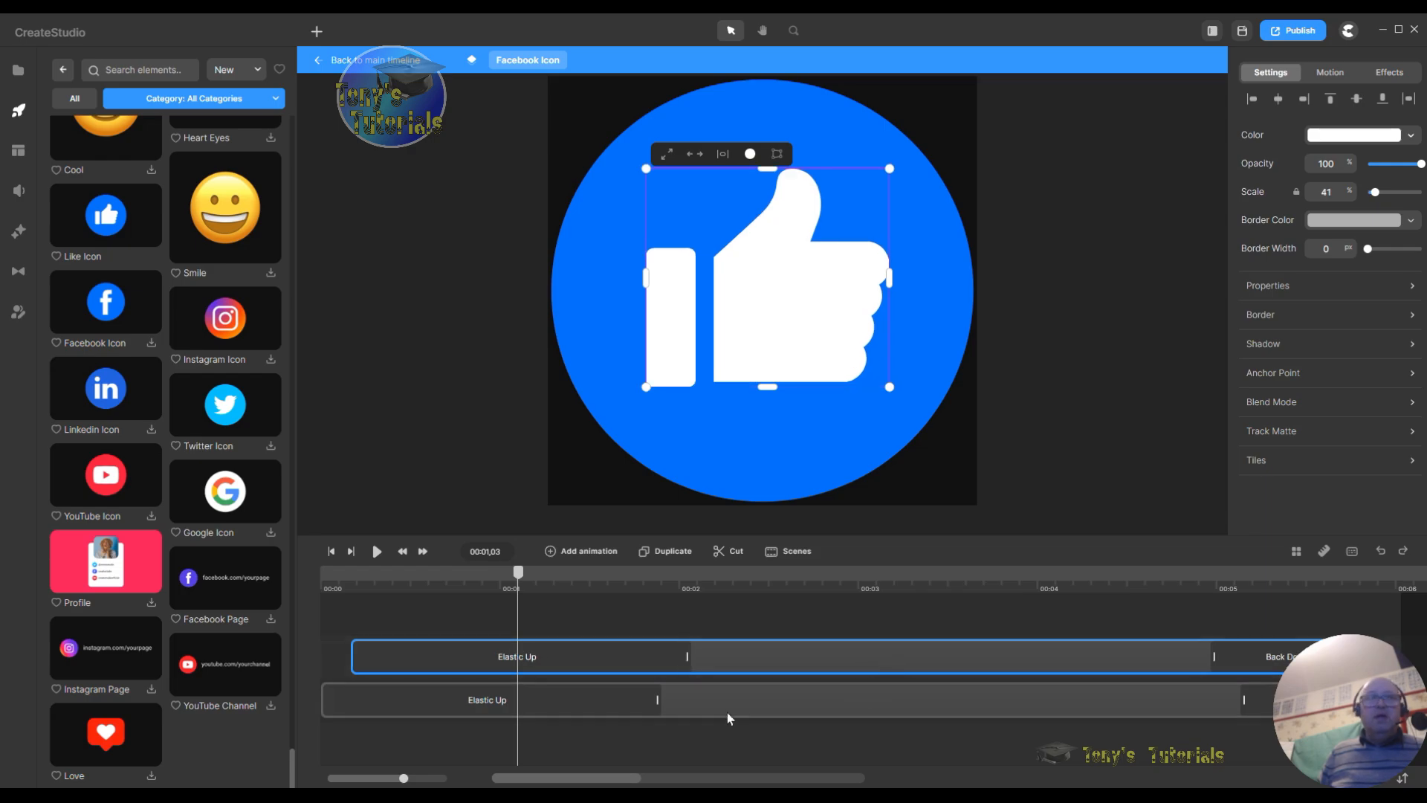
{"action": "left_click", "coordinate": [538, 712]}
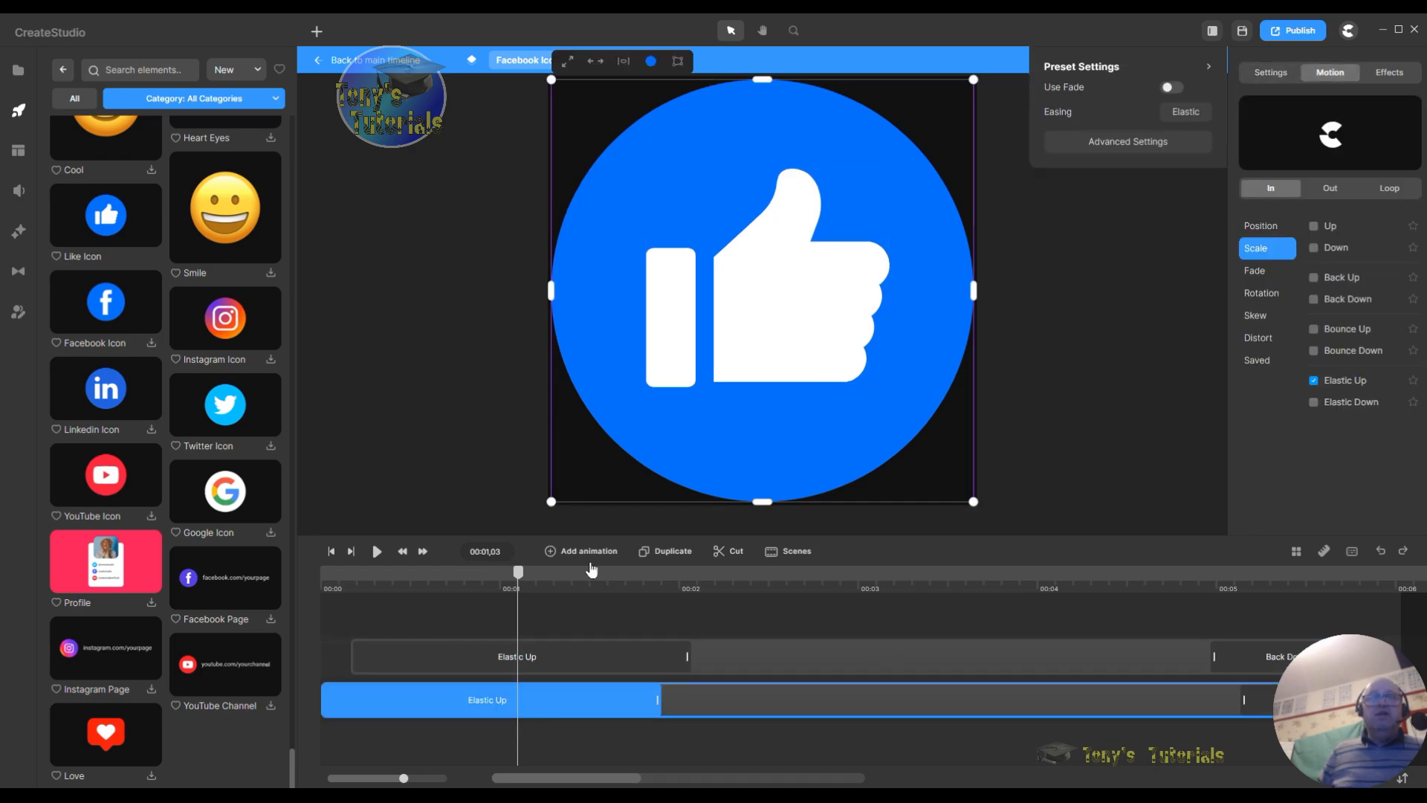
{"action": "left_click_drag", "start_coordinate": [521, 578], "coordinate": [770, 592]}
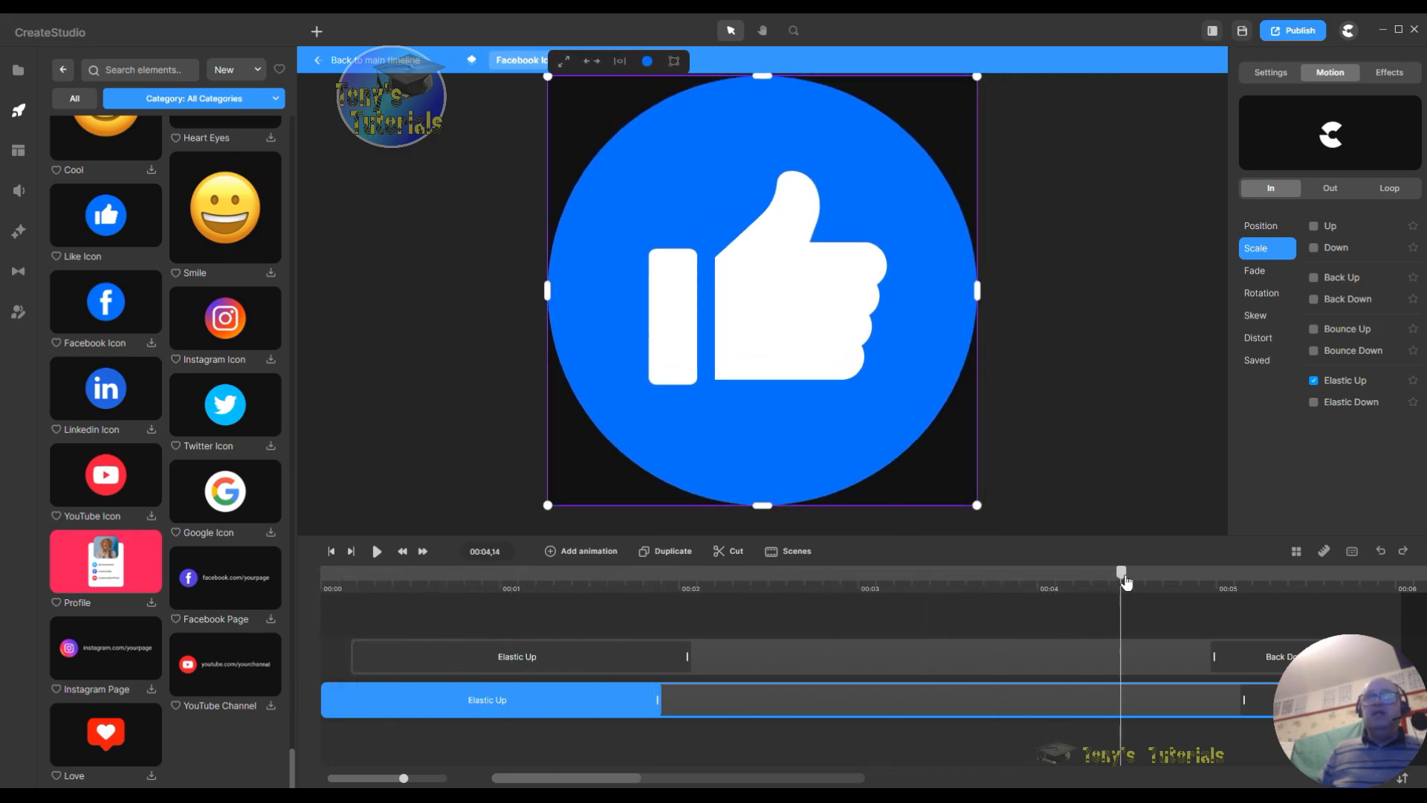
{"action": "left_click_drag", "start_coordinate": [1150, 581], "coordinate": [350, 606]}
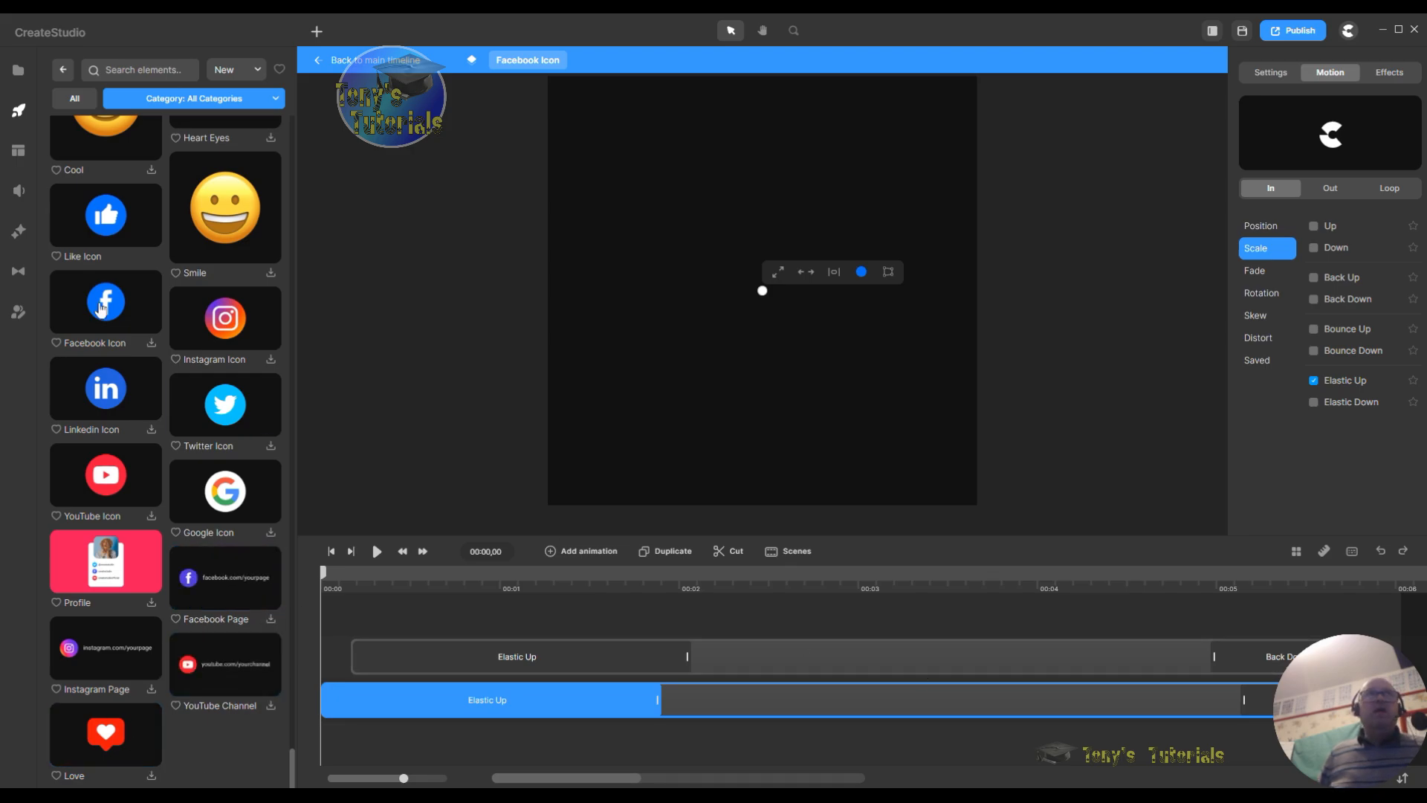
{"action": "scroll", "coordinate": [174, 386], "scroll_direction": "down", "scroll_amount": 15}
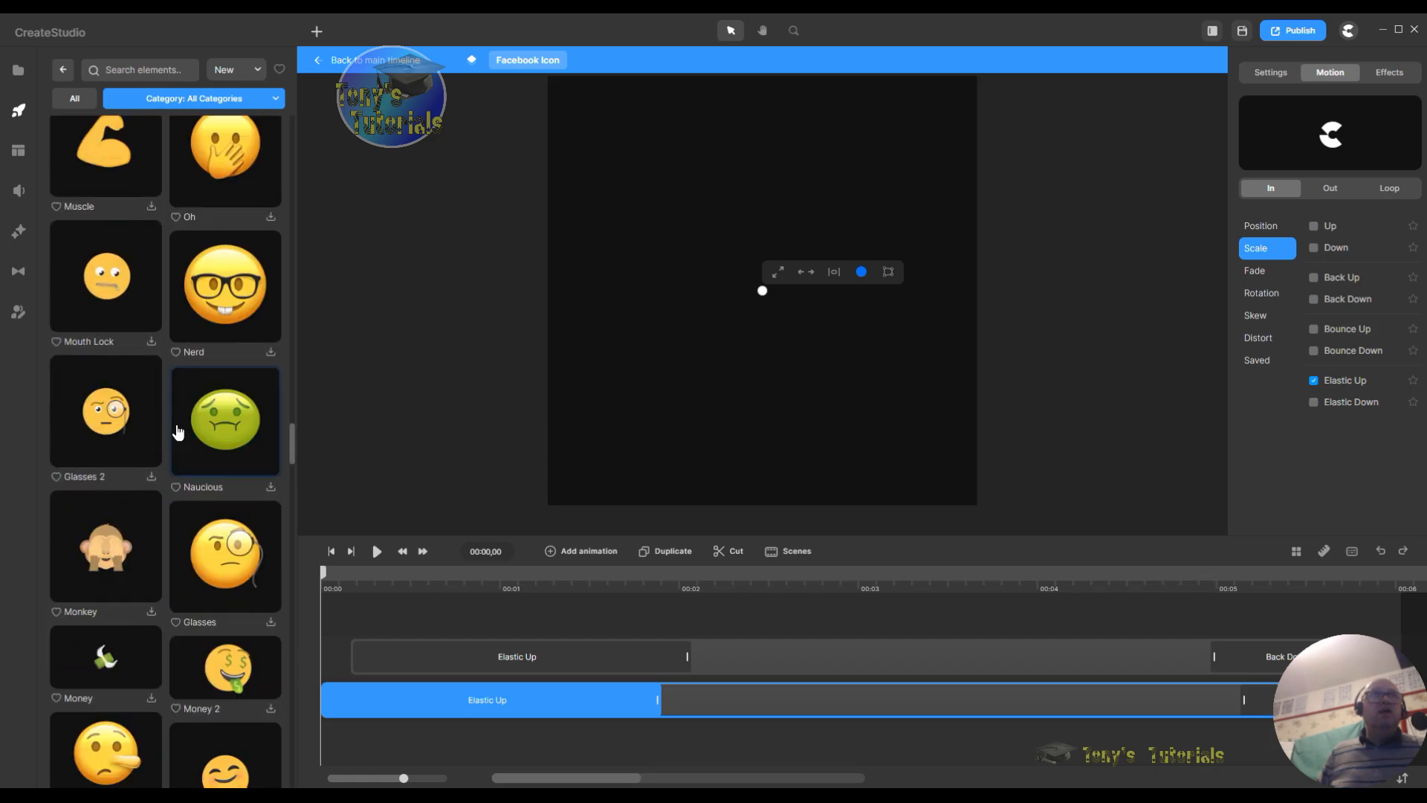
{"action": "scroll", "coordinate": [174, 422], "scroll_direction": "down", "scroll_amount": 15}
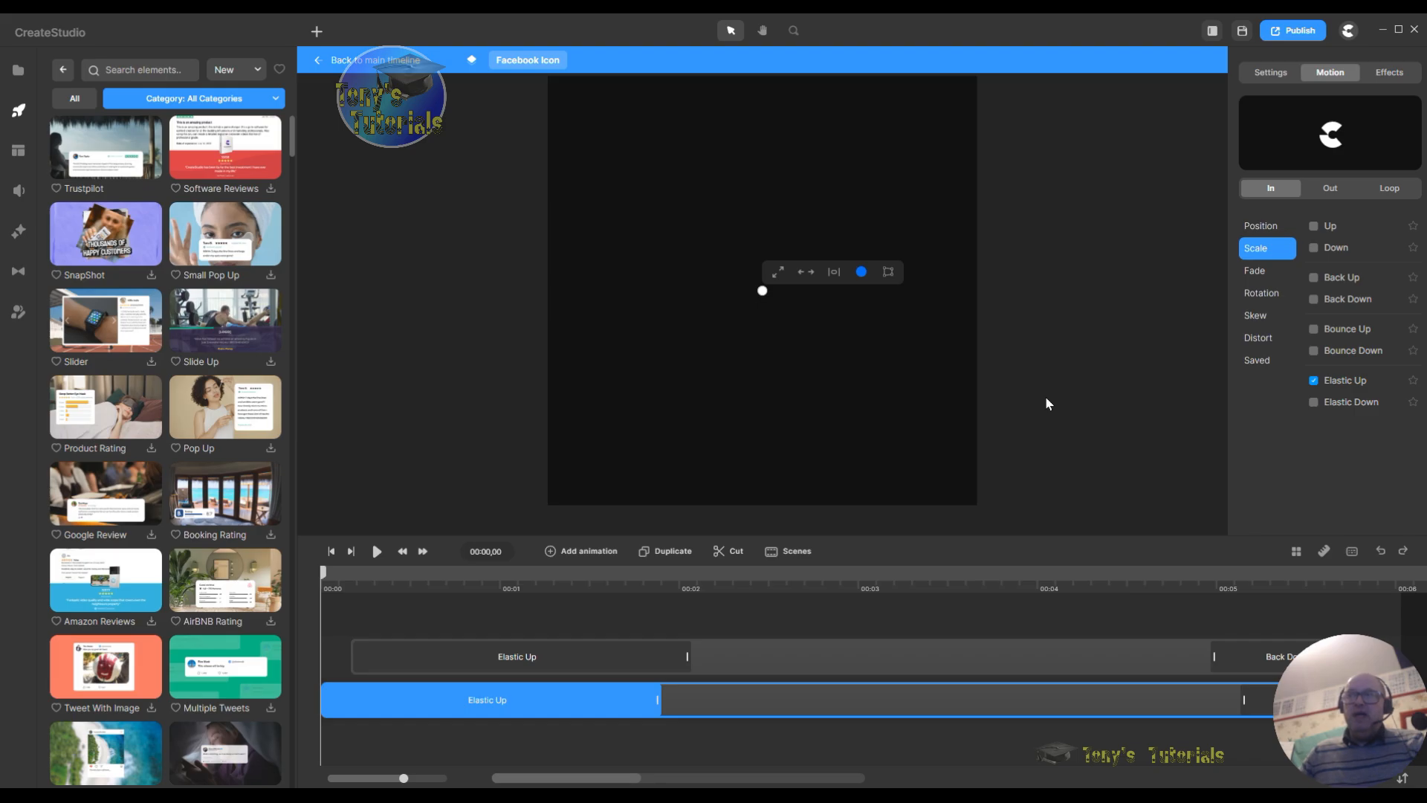
{"action": "left_click", "coordinate": [1314, 278]}
{"action": "left_click", "coordinate": [1313, 278]}
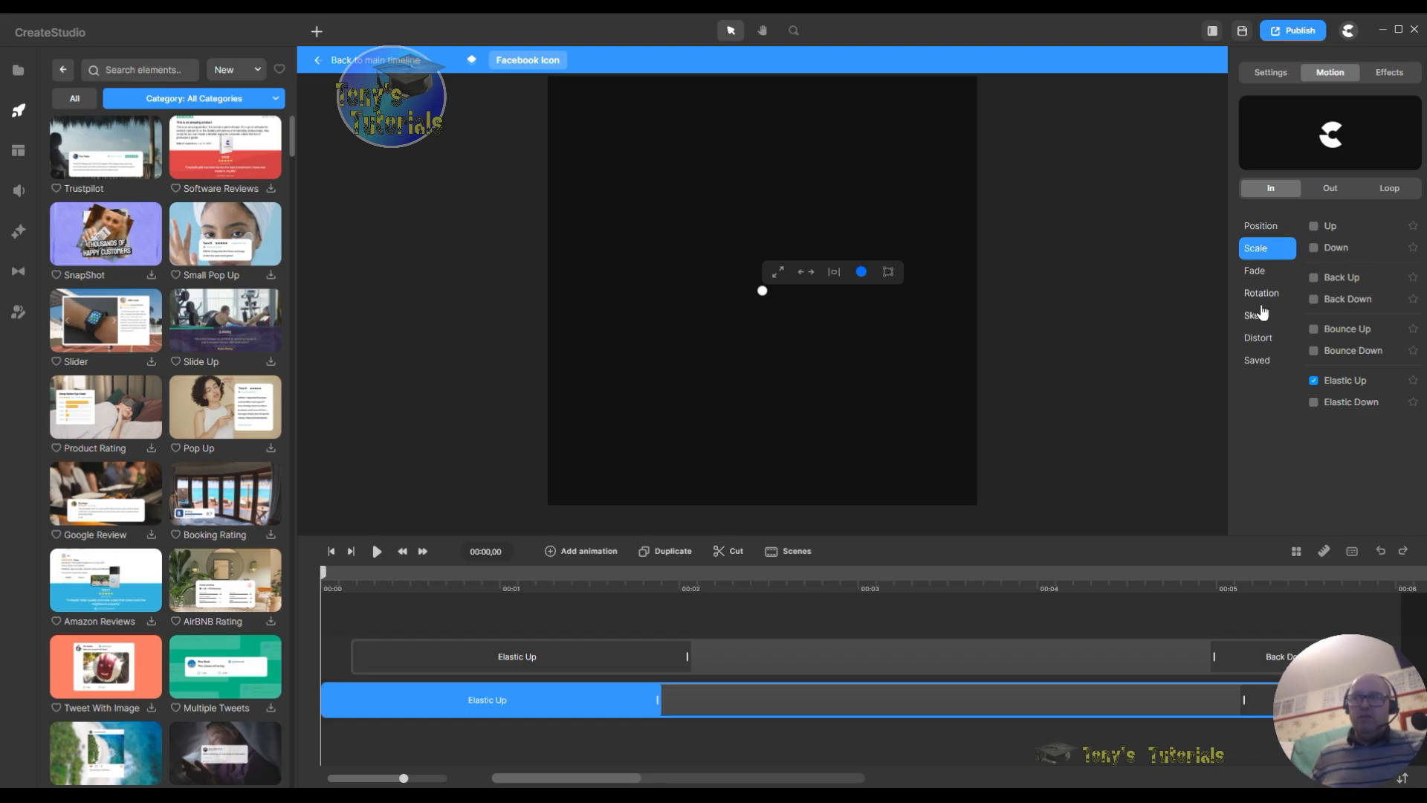